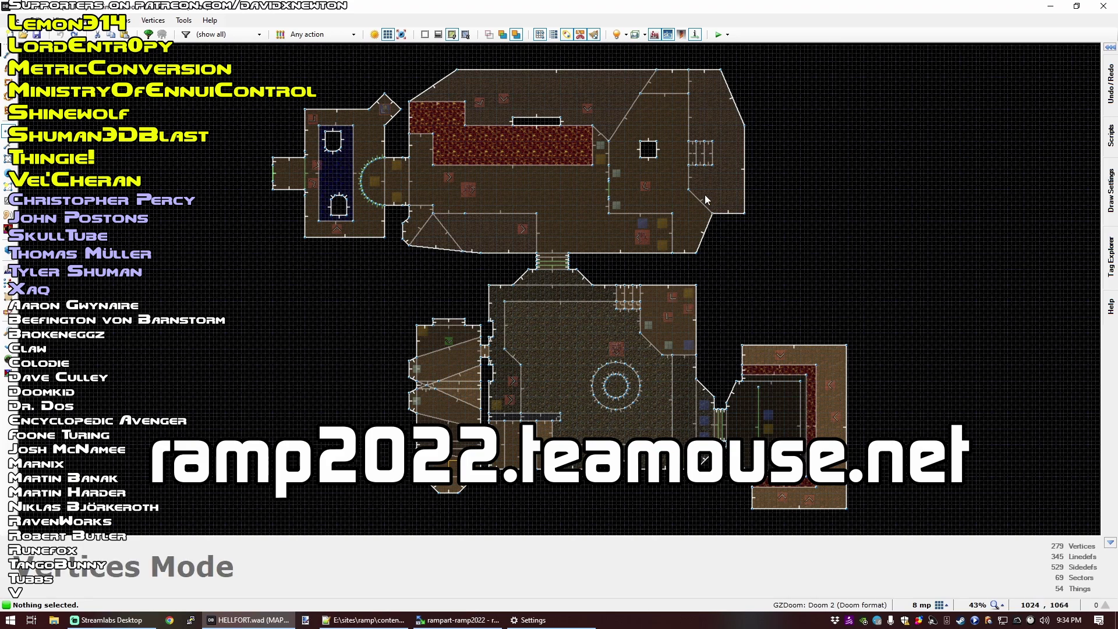
Step: Move the vertex at the east end of the big room's north wall eastward to square off the corner
{"action": "scroll", "coordinate": [722, 82], "scroll_direction": "up", "scroll_amount": 6}
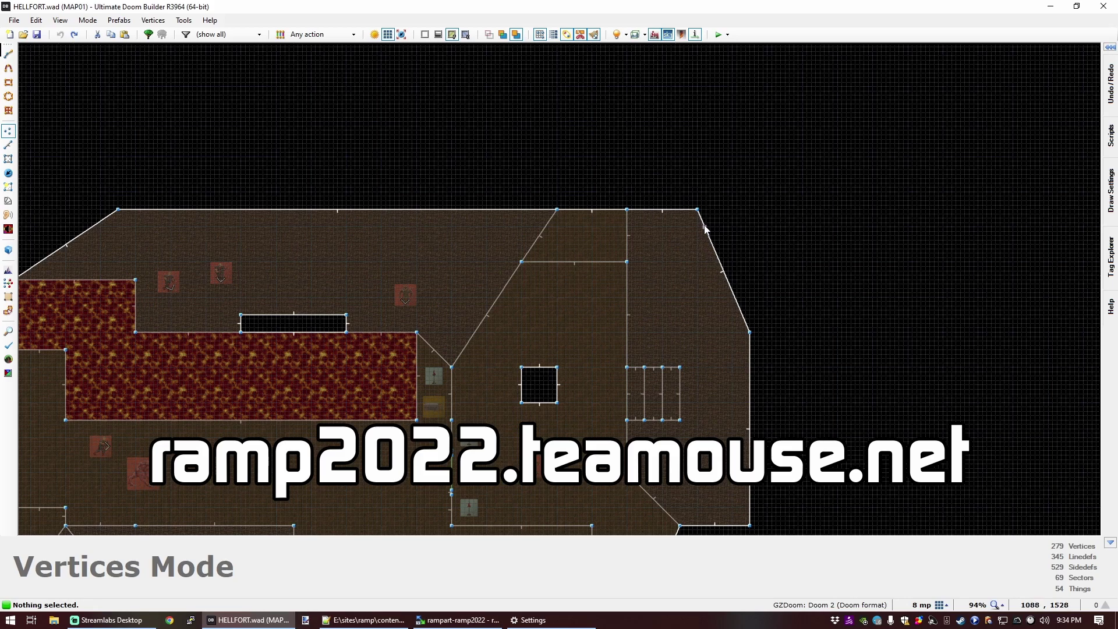
{"action": "scroll", "coordinate": [703, 230], "scroll_direction": "up", "scroll_amount": 3}
{"action": "left_click_drag", "start_coordinate": [694, 199], "coordinate": [783, 199]}
Step: Draw a 96 by 16 sector outward from the north wall near the room's northeast corner
{"action": "key", "text": "ctrl+d"}
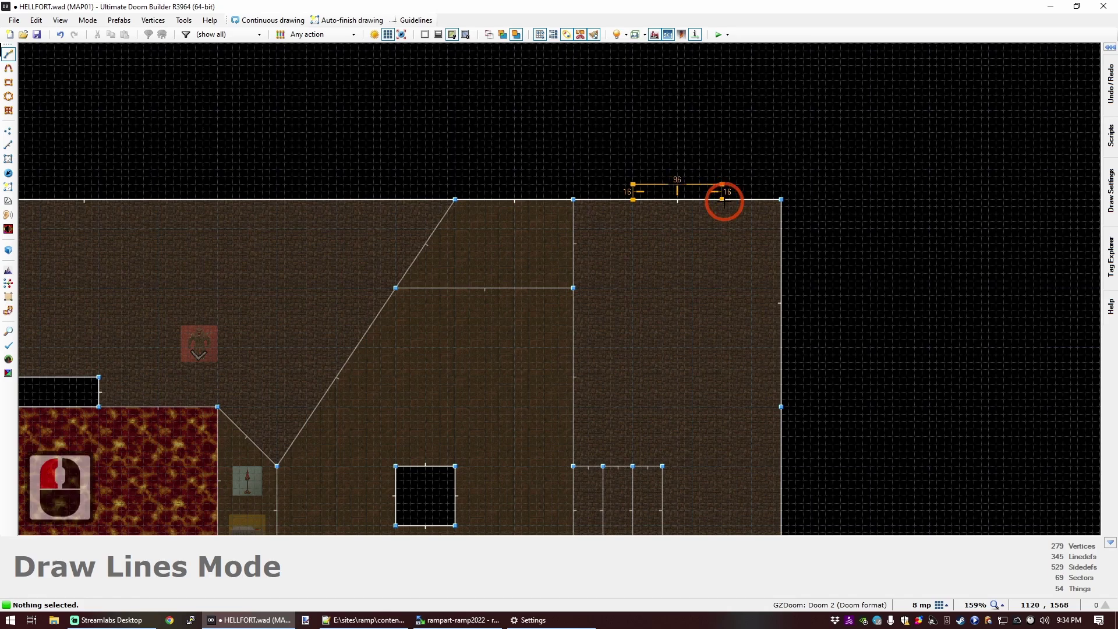
{"action": "left_click", "coordinate": [633, 200]}
Step: Copy the new 96 by 16 sector and paste the duplicate directly against its north edge
{"action": "scroll", "coordinate": [663, 192], "scroll_direction": "up", "scroll_amount": 4}
{"action": "key", "text": "s"}
{"action": "left_click", "coordinate": [649, 252]}
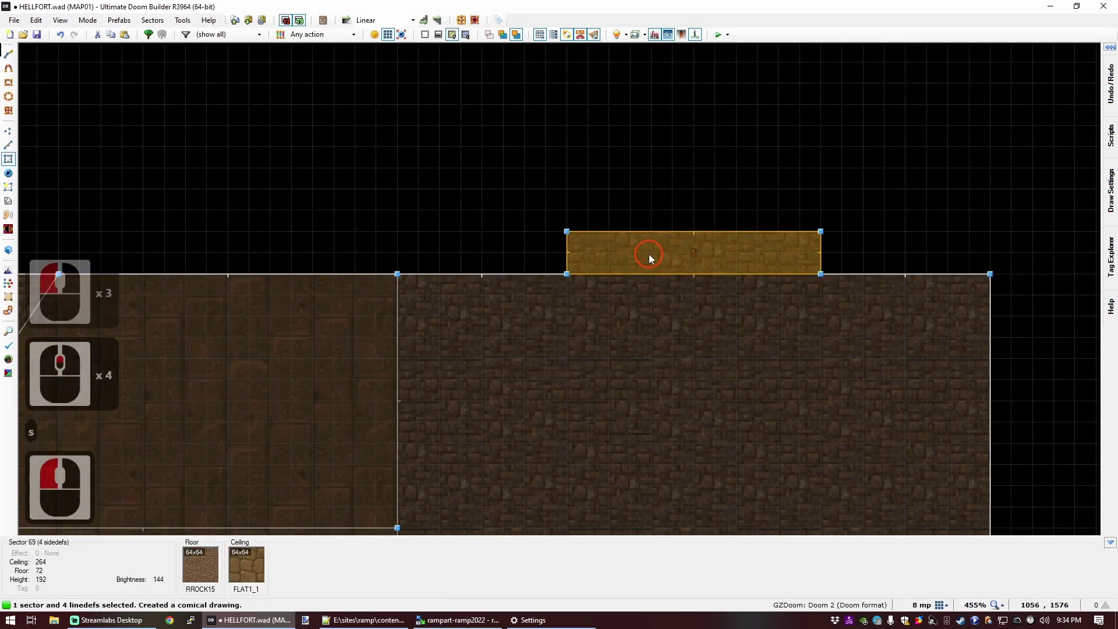
{"action": "key", "text": "ctrl+c"}
{"action": "key", "text": "ctrl+v"}
{"action": "left_click", "coordinate": [641, 209]}
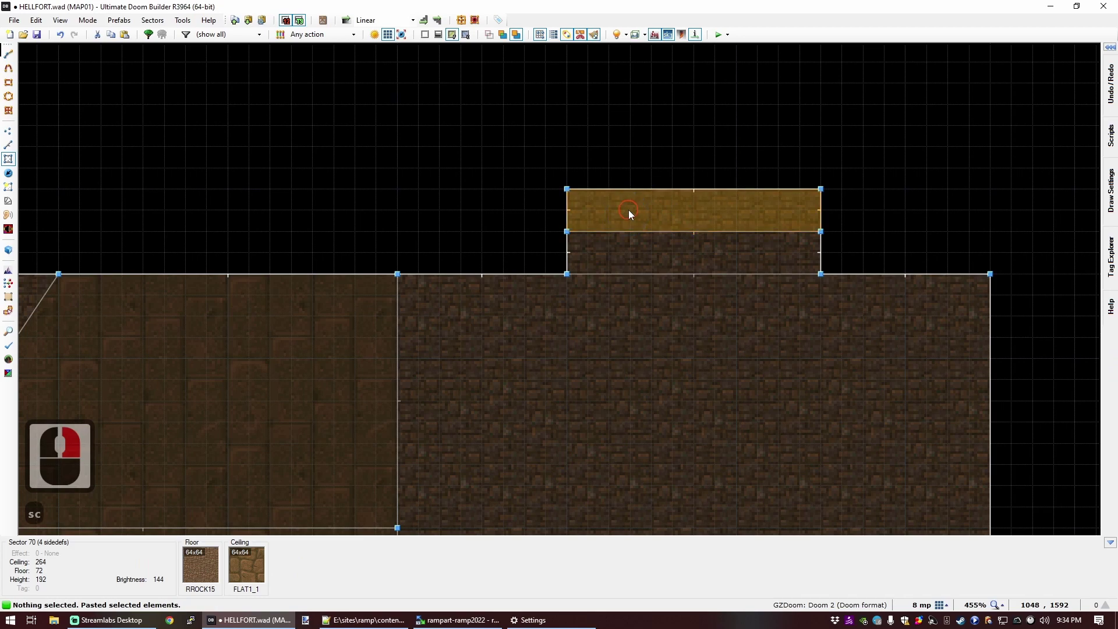
Step: Copy the two stacked sectors and paste the pair twice north of them to form a column of six
{"action": "left_click", "coordinate": [630, 254]}
{"action": "key", "text": "ctrl+c"}
{"action": "key", "text": "ctrl+v"}
{"action": "right_click", "coordinate": [641, 170]}
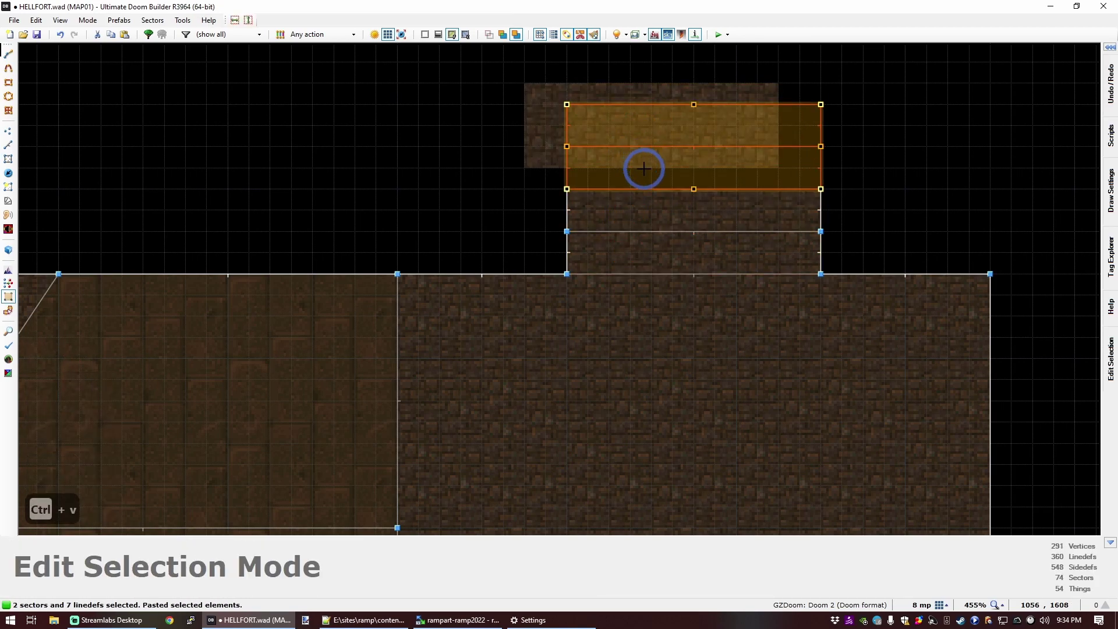
{"action": "scroll", "coordinate": [647, 148], "scroll_direction": "down", "scroll_amount": 6}
{"action": "scroll", "coordinate": [646, 145], "scroll_direction": "up", "scroll_amount": 3}
{"action": "key", "text": "ctrl+v"}
{"action": "right_click_drag", "start_coordinate": [629, 186], "coordinate": [648, 206]}
{"action": "left_click", "coordinate": [648, 206]}
{"action": "scroll", "coordinate": [504, 193], "scroll_direction": "down", "scroll_amount": 6}
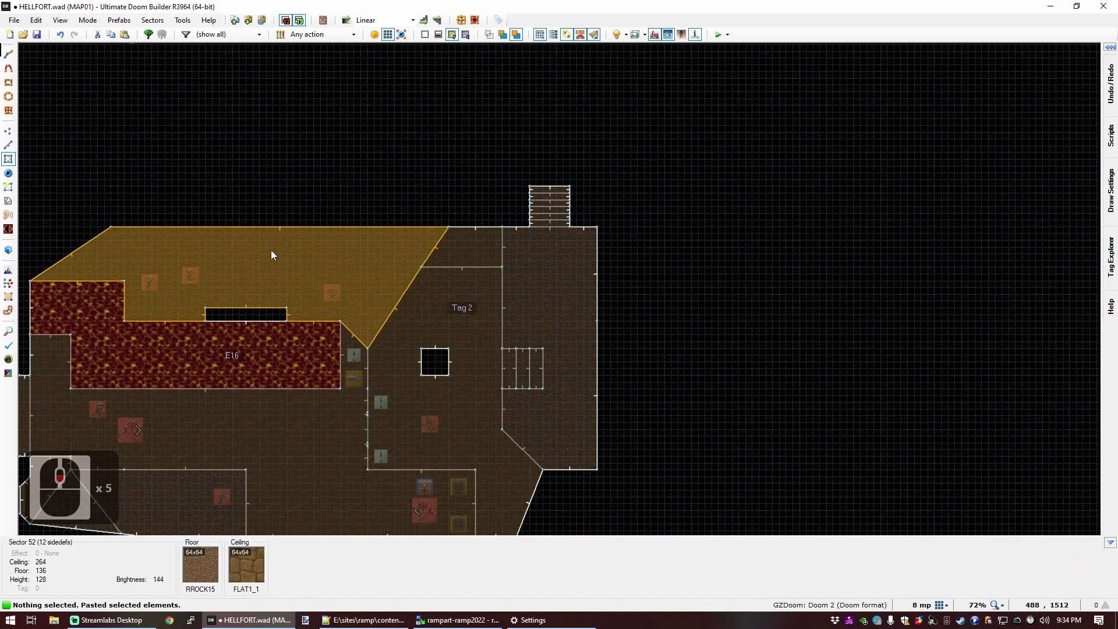
Step: In visual mode, select the stacked sectors' floors and raise them into stairs climbing in 8-unit steps to height 112
{"action": "key", "text": "q"}
{"action": "key", "text": "d"}
{"action": "key", "text": "s"}
{"action": "key", "text": "e"}
{"action": "key", "text": "e"}
{"action": "key", "text": "e"}
{"action": "key", "text": "e"}
{"action": "key", "text": "f"}
{"action": "key", "text": "d"}
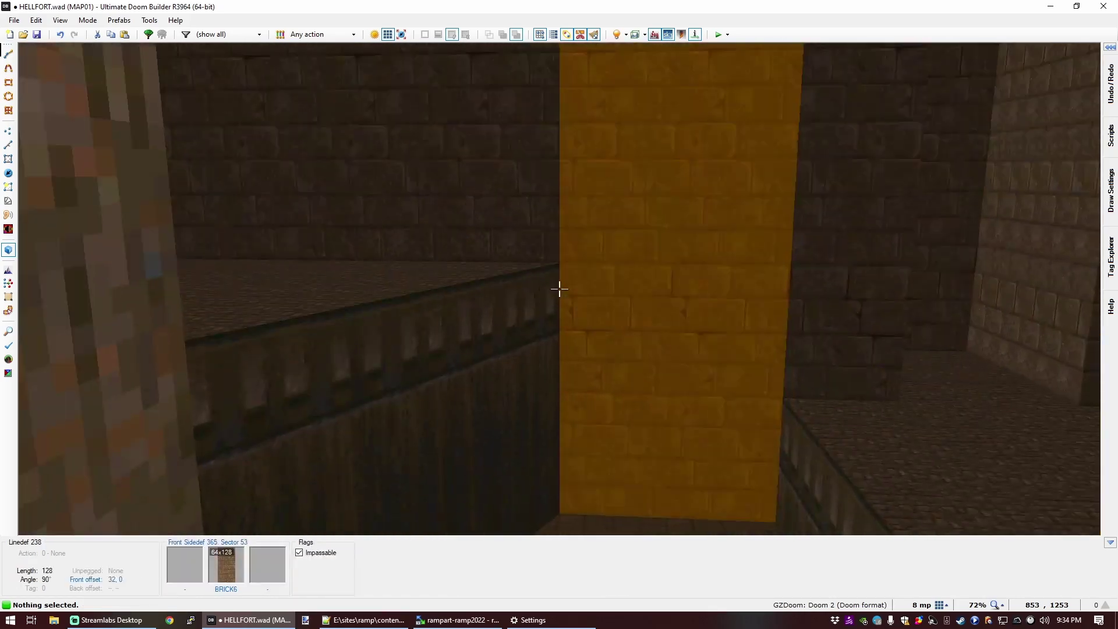
{"action": "key", "text": "f"}
{"action": "key", "text": "f"}
{"action": "key", "text": "f"}
{"action": "key", "text": "f"}
{"action": "key", "text": "e"}
{"action": "key", "text": "e"}
{"action": "key", "text": "d"}
{"action": "key", "text": "f"}
{"action": "key", "text": "e"}
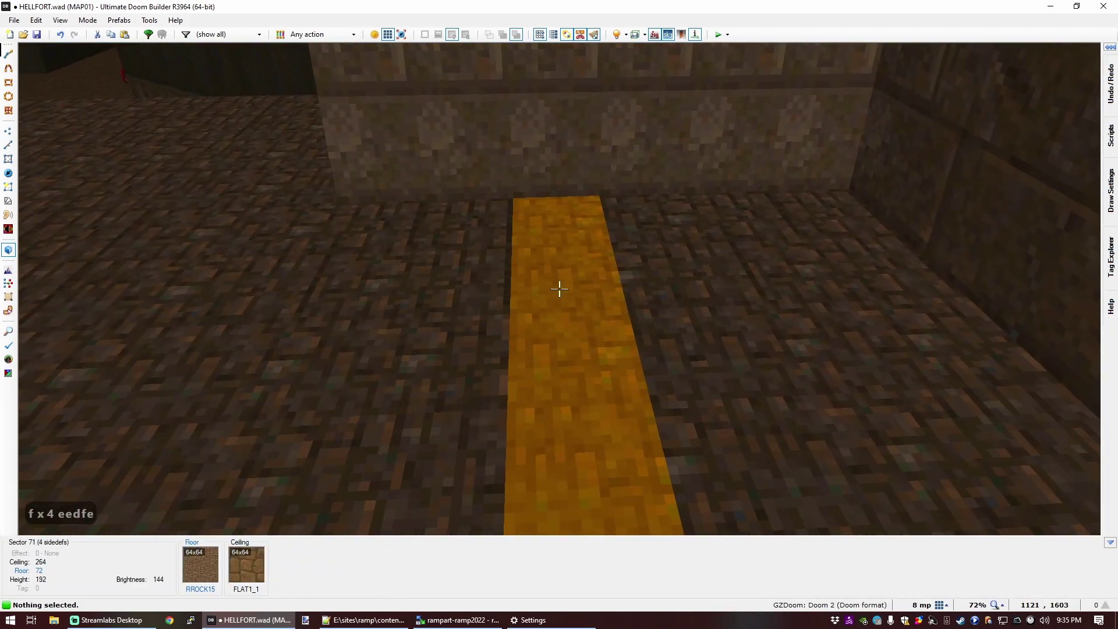
{"action": "left_click", "coordinate": [559, 288]}
{"action": "key", "text": "d"}
{"action": "left_click", "coordinate": [558, 288]}
{"action": "left_click", "coordinate": [559, 288]}
{"action": "left_click", "coordinate": [558, 288]}
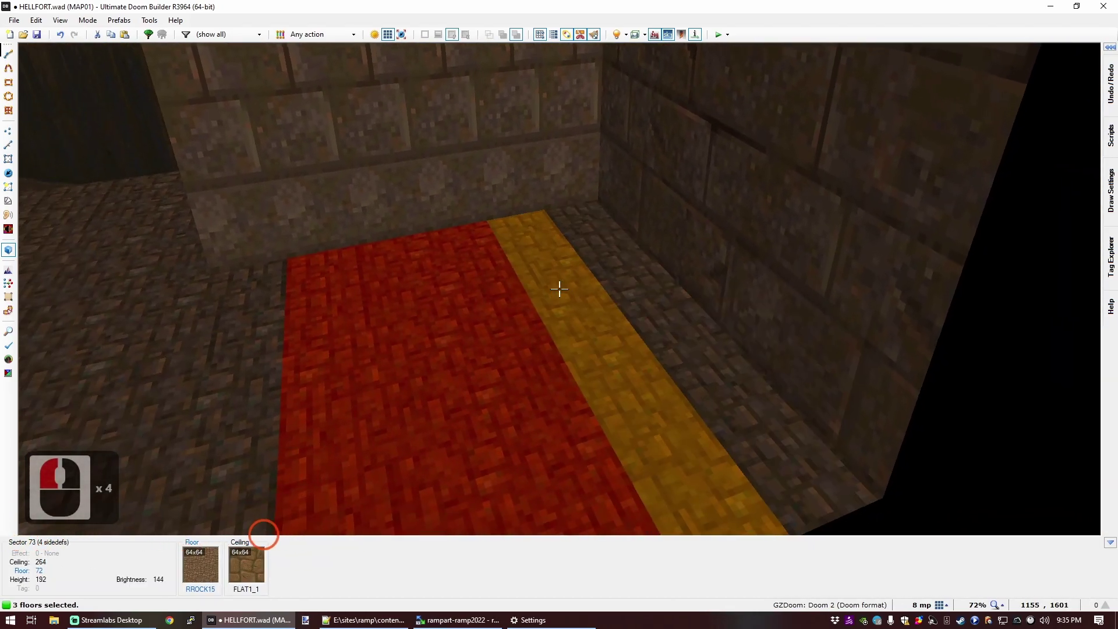
{"action": "left_click", "coordinate": [559, 289]}
{"action": "left_click", "coordinate": [559, 288]}
{"action": "left_click", "coordinate": [559, 289]}
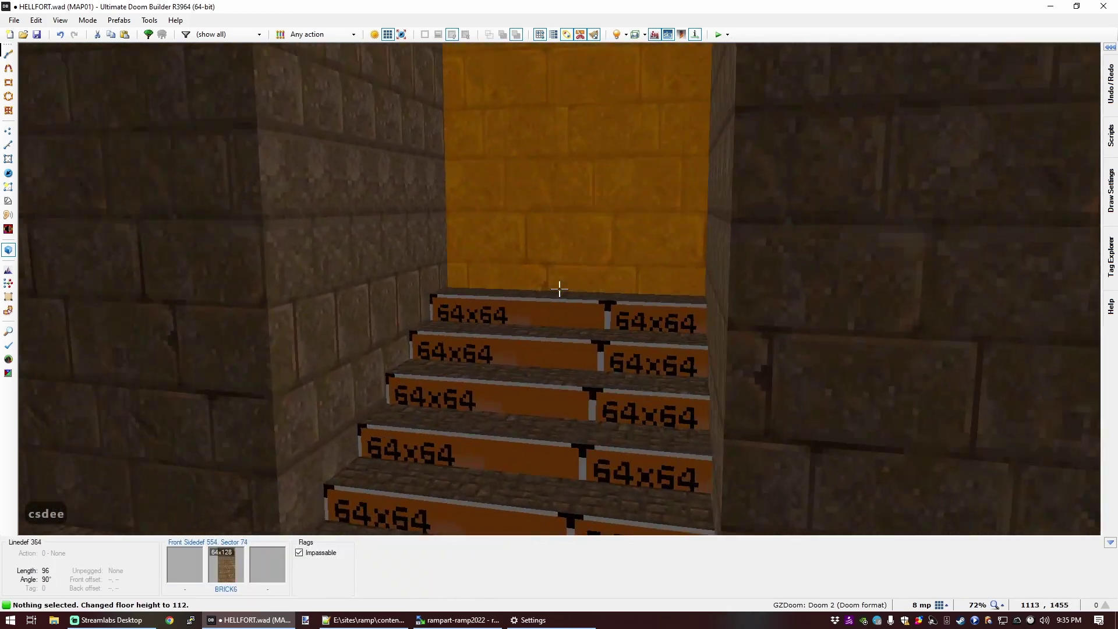
Step: Copy the BRICK10 texture from a riser of the existing steps across the room
{"action": "key", "text": "s"}
{"action": "key", "text": "e"}
{"action": "key", "text": "d"}
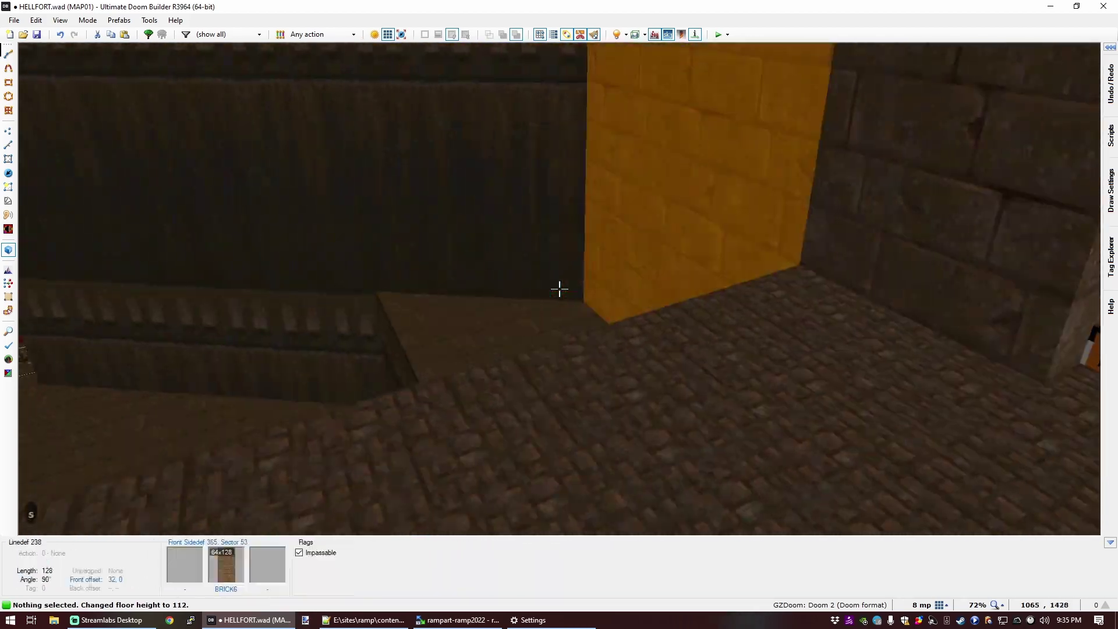
{"action": "key", "text": "e"}
{"action": "key", "text": "f"}
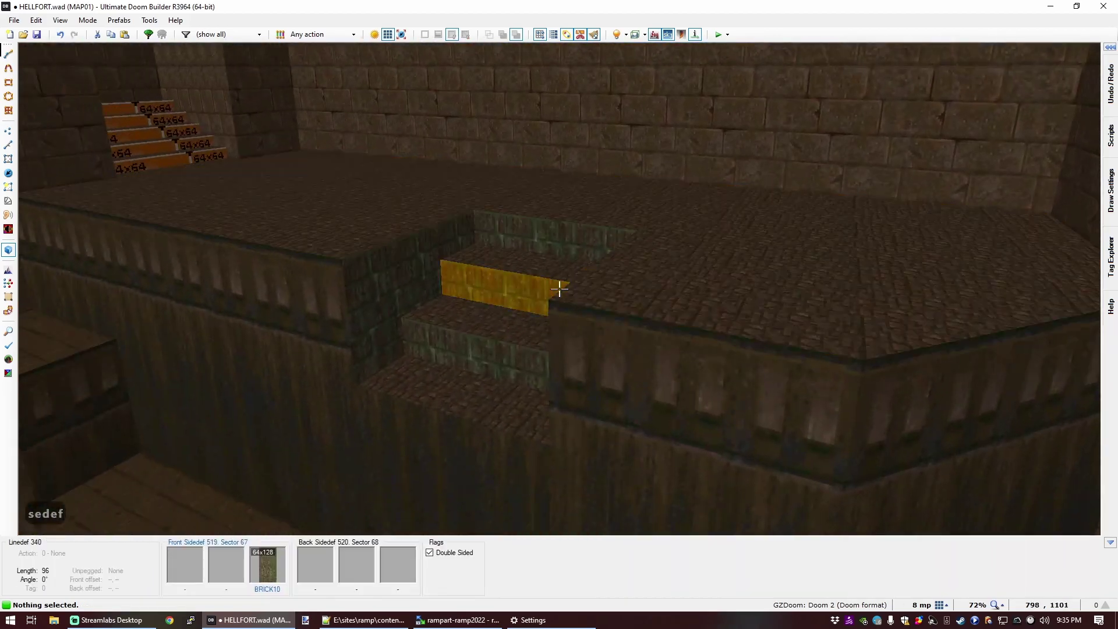
{"action": "key", "text": "ctrl+c"}
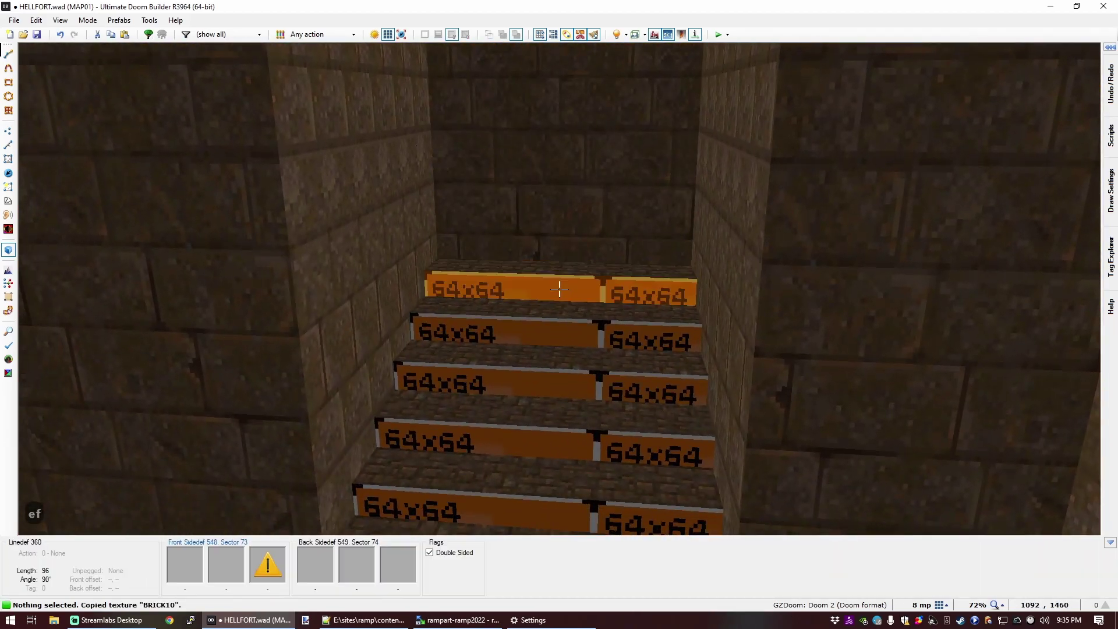
Step: Paste BRICK10 onto all the untextured risers of the new stairs, undoing the accidental paste on a step's floor
{"action": "middle_click", "coordinate": [559, 289]}
{"action": "middle_click", "coordinate": [559, 288]}
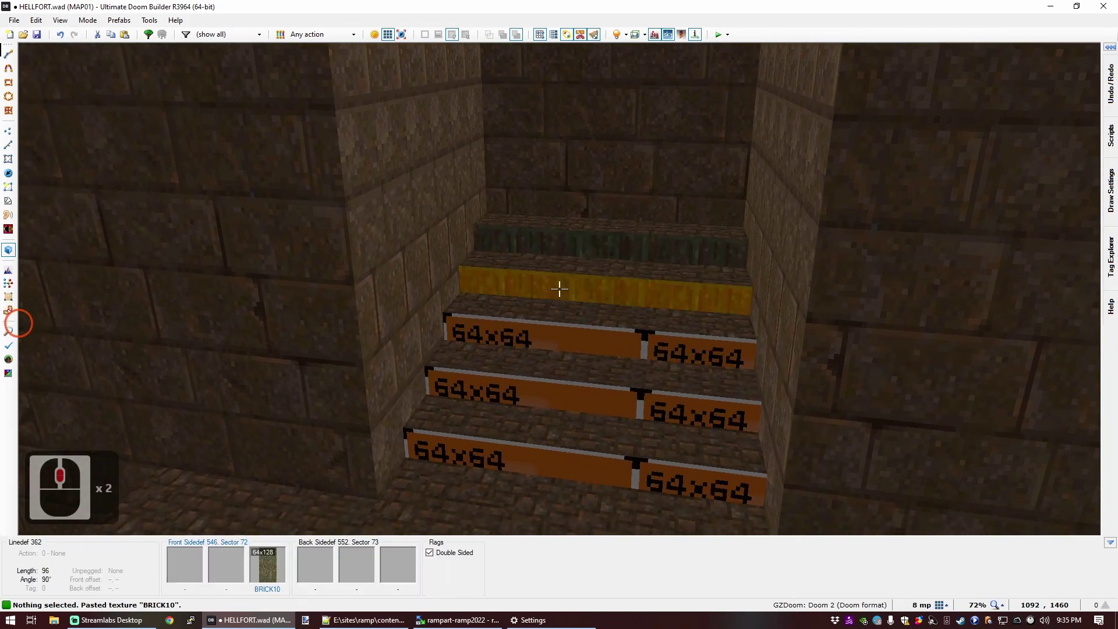
{"action": "middle_click", "coordinate": [559, 288]}
{"action": "middle_click", "coordinate": [559, 288]}
{"action": "key", "text": "ctrl+z"}
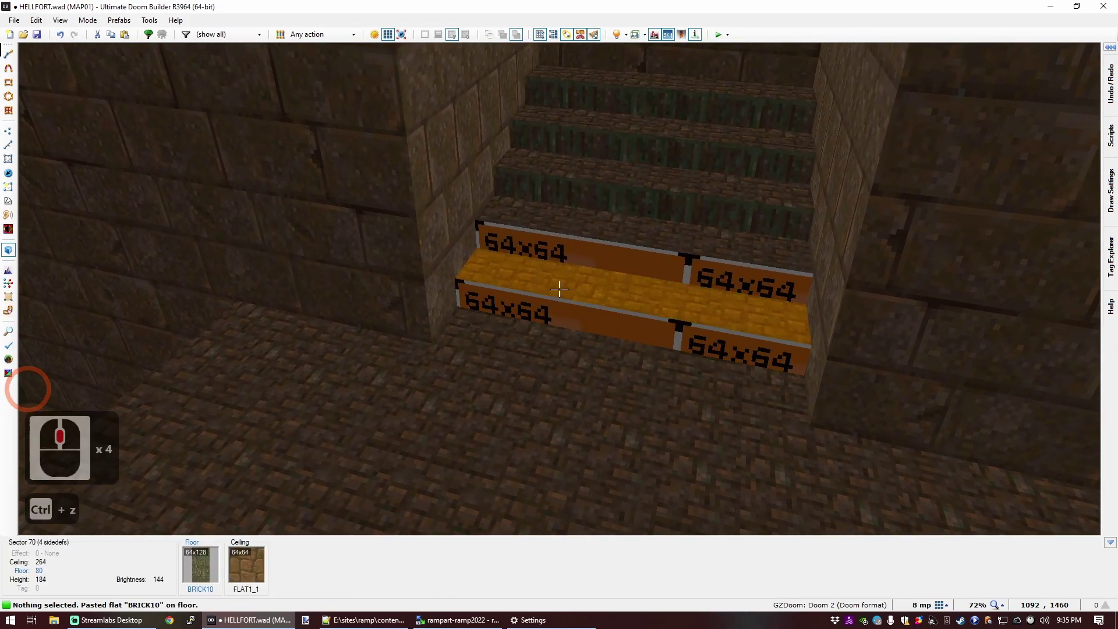
{"action": "key", "text": "s"}
{"action": "key", "text": "d"}
{"action": "key", "text": "f"}
{"action": "key", "text": "e"}
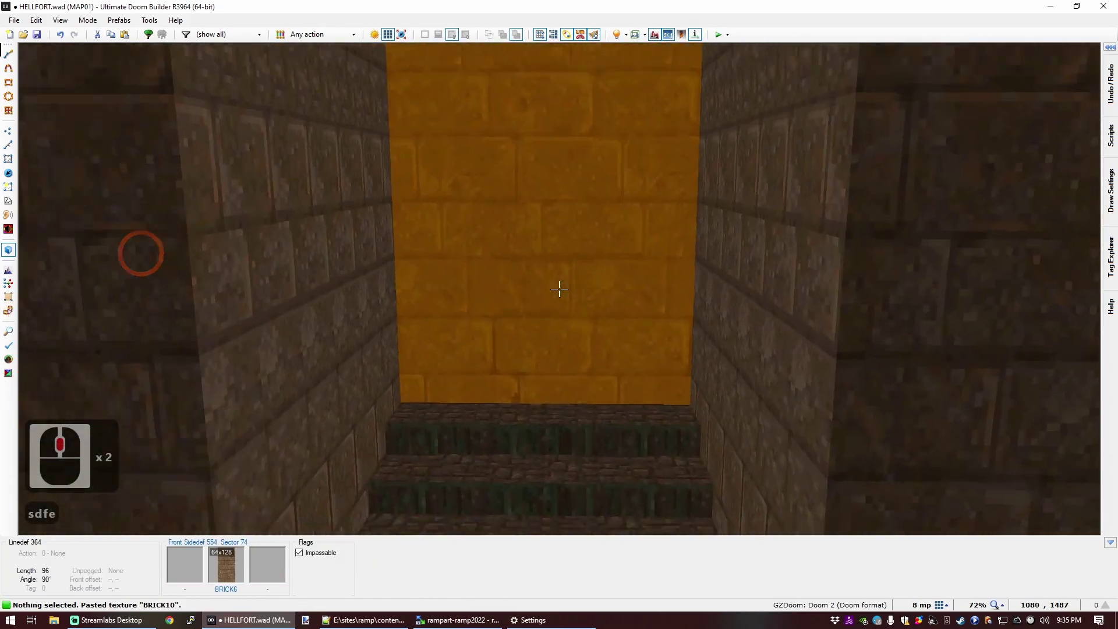
Step: Shift the stairs 24 units north and add vertices on both side walls 24 units in from the room
{"action": "key", "text": "d"}
{"action": "key", "text": "f"}
{"action": "key", "text": "e"}
{"action": "key", "text": "s"}
{"action": "key", "text": "e"}
{"action": "key", "text": "d"}
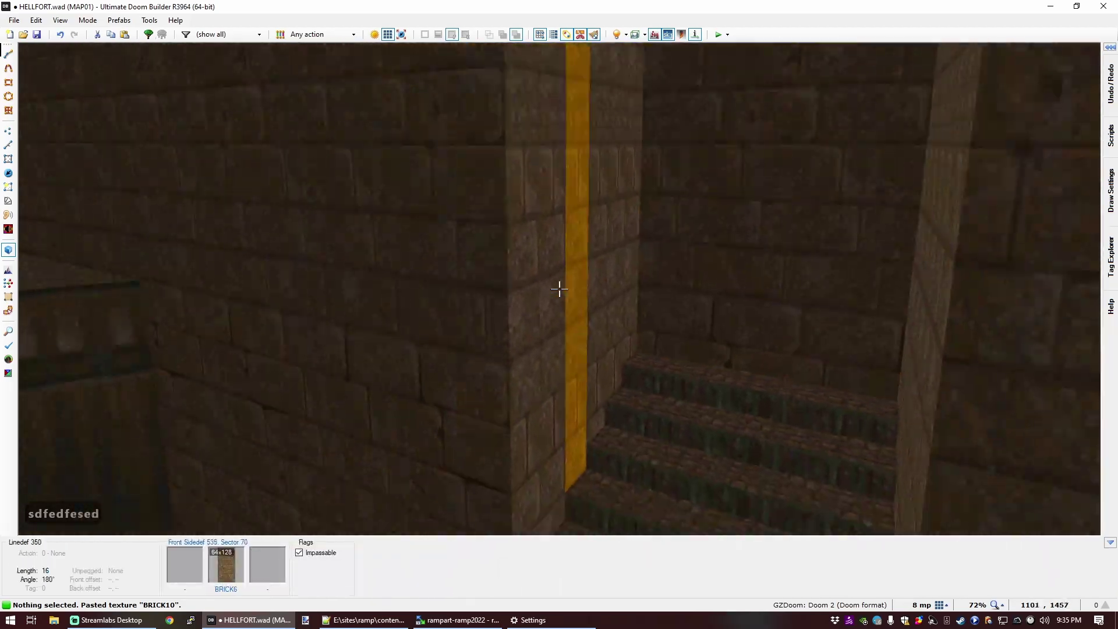
{"action": "key", "text": "f"}
{"action": "key", "text": "e"}
{"action": "key", "text": "s"}
{"action": "key", "text": "f"}
{"action": "key", "text": "q"}
{"action": "scroll", "coordinate": [568, 283], "scroll_direction": "down", "scroll_amount": 6}
{"action": "scroll", "coordinate": [554, 293], "scroll_direction": "up", "scroll_amount": 6}
{"action": "scroll", "coordinate": [516, 173], "scroll_direction": "up", "scroll_amount": 3}
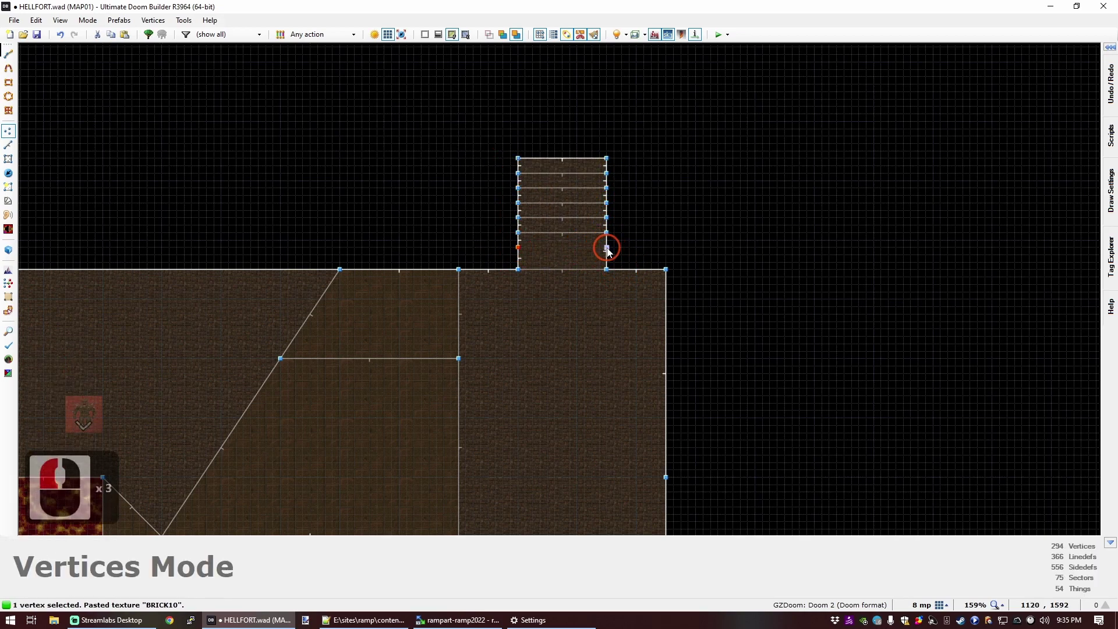
Step: Apply the SUPPORT3 texture to both 24-unit side walls at the stair entrance and reset their texture offsets
{"action": "key", "text": "q"}
{"action": "key", "text": "e"}
{"action": "key", "text": "s"}
{"action": "key", "text": "d"}
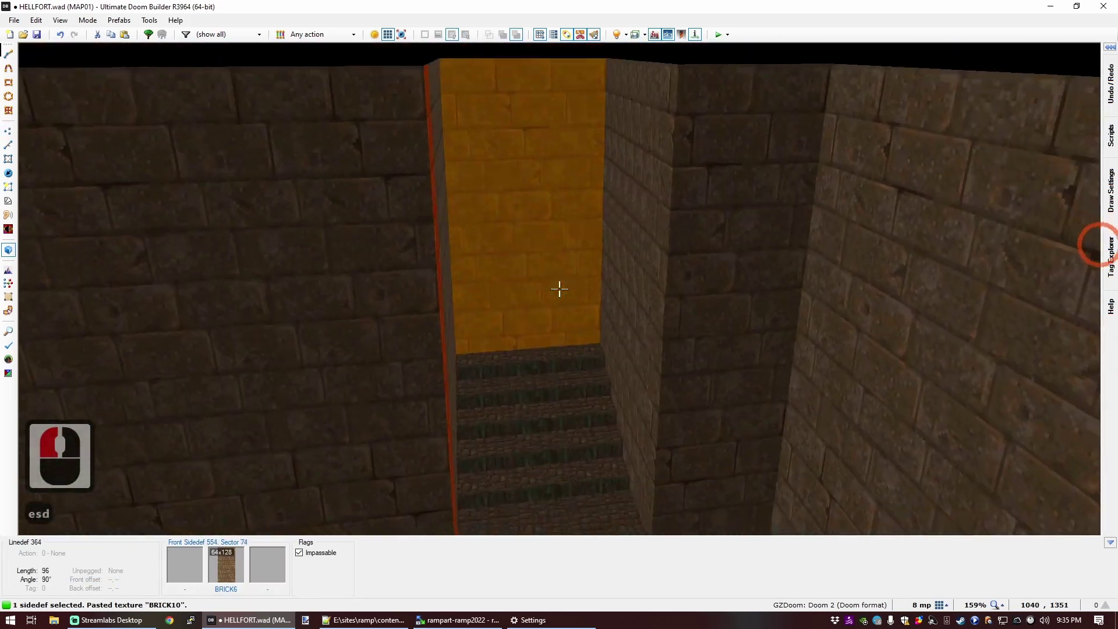
{"action": "key", "text": "f"}
{"action": "left_click", "coordinate": [558, 288]}
{"action": "right_click", "coordinate": [559, 288], "text": "ctrl"}
{"action": "type", "text": "sup"}
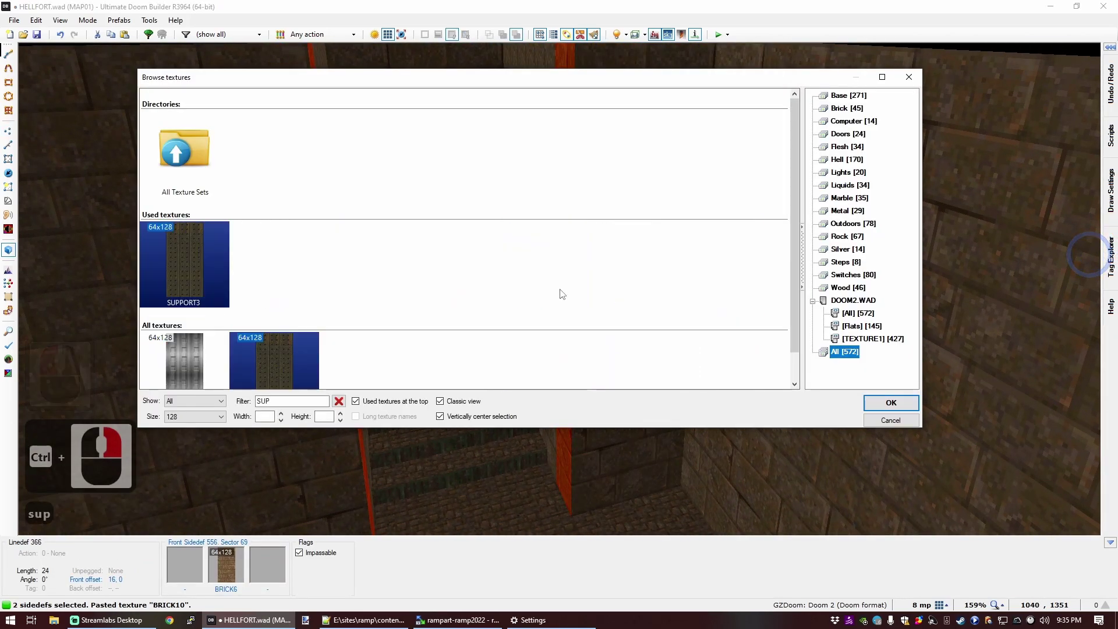
{"action": "double_click", "coordinate": [183, 266]}
{"action": "key", "text": "ctrl+shift+r"}
{"action": "key", "text": "c"}
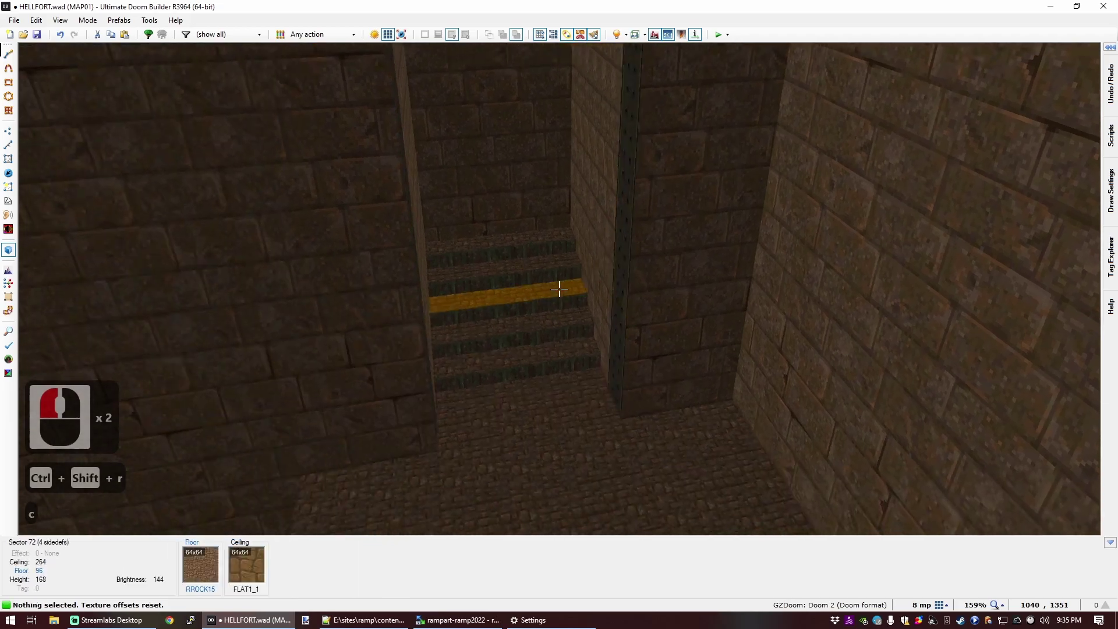
Step: Select the ceilings of all six stairwell sectors, lower them to height 192 and clear the selection
{"action": "key", "text": "e"}
{"action": "key", "text": "d"}
{"action": "key", "text": "e"}
{"action": "left_click", "coordinate": [559, 289]}
{"action": "left_click", "coordinate": [559, 289]}
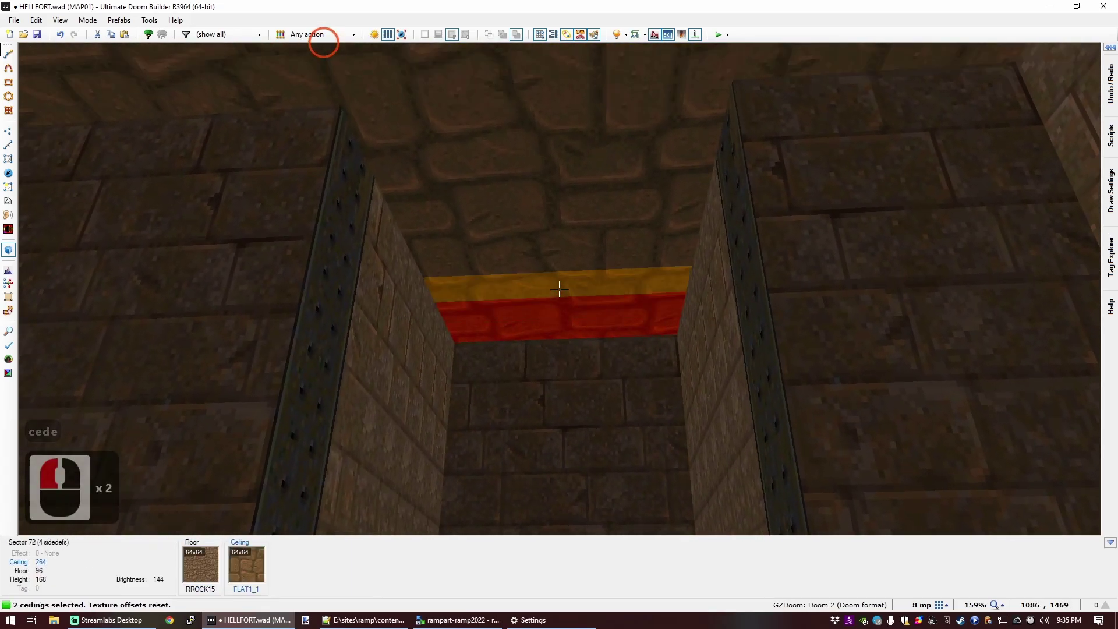
{"action": "left_click", "coordinate": [559, 289]}
{"action": "left_click", "coordinate": [559, 289]}
{"action": "left_click", "coordinate": [559, 289]}
{"action": "scroll", "coordinate": [559, 289], "scroll_direction": "down", "scroll_amount": 12}
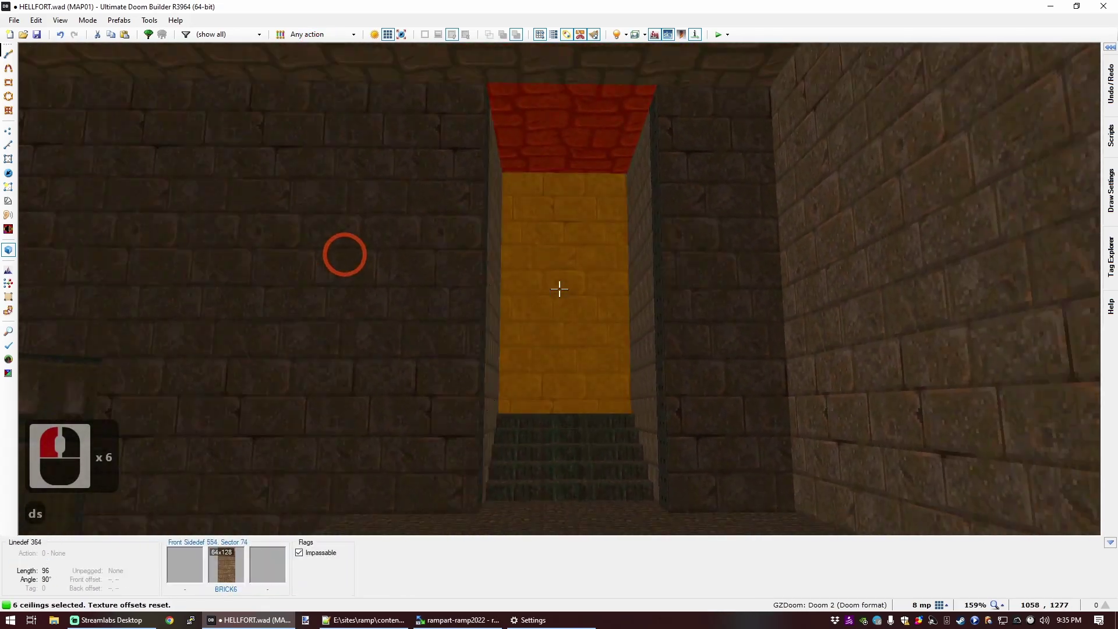
{"action": "key", "text": "e"}
{"action": "key", "text": "e"}
{"action": "key", "text": "e"}
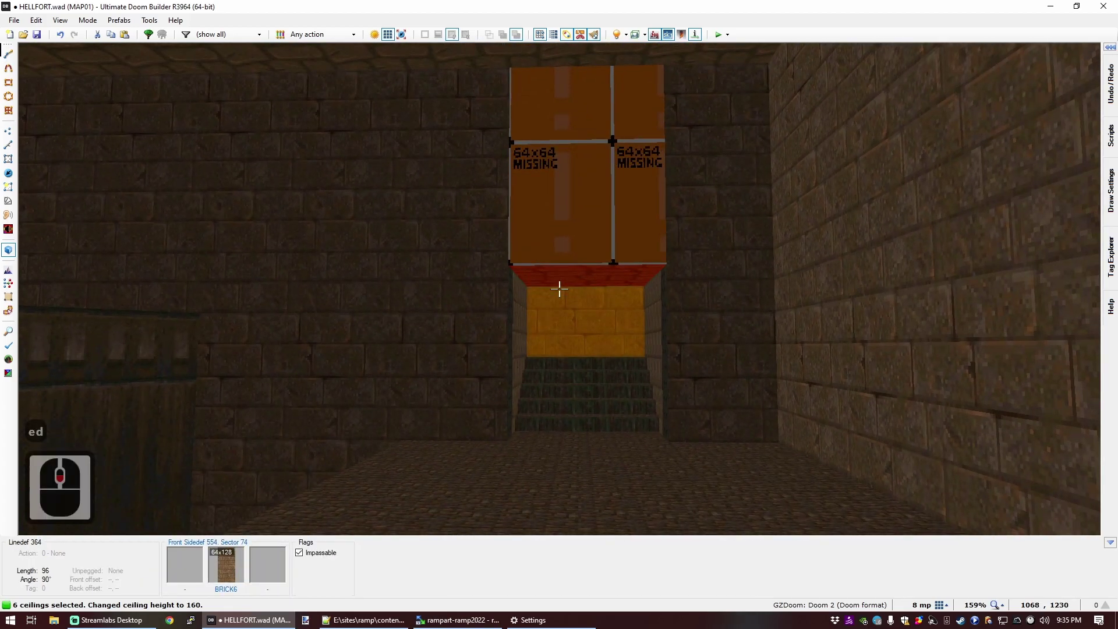
{"action": "scroll", "coordinate": [559, 289], "scroll_direction": "up", "scroll_amount": 2}
{"action": "key", "text": "e"}
{"action": "key", "text": "e"}
{"action": "key", "text": "e"}
{"action": "key", "text": "f"}
{"action": "key", "text": "d"}
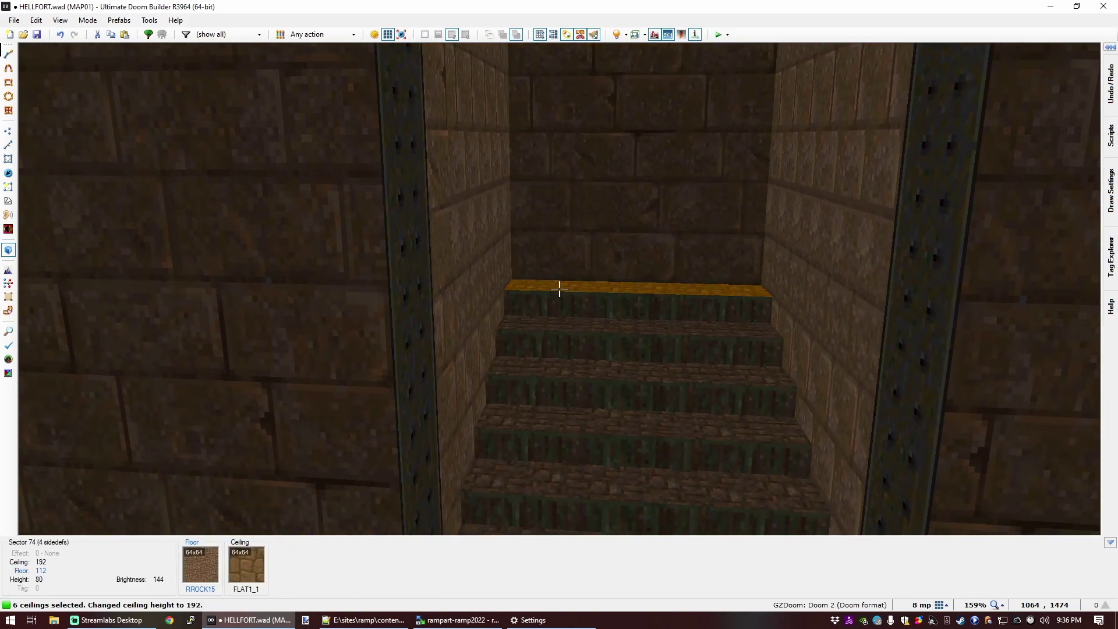
{"action": "key", "text": "c"}
Step: Copy the BRICK6 texture from the adjoining wall to cover the untextured wall above the stair entrance
{"action": "key", "text": "d"}
{"action": "key", "text": "d"}
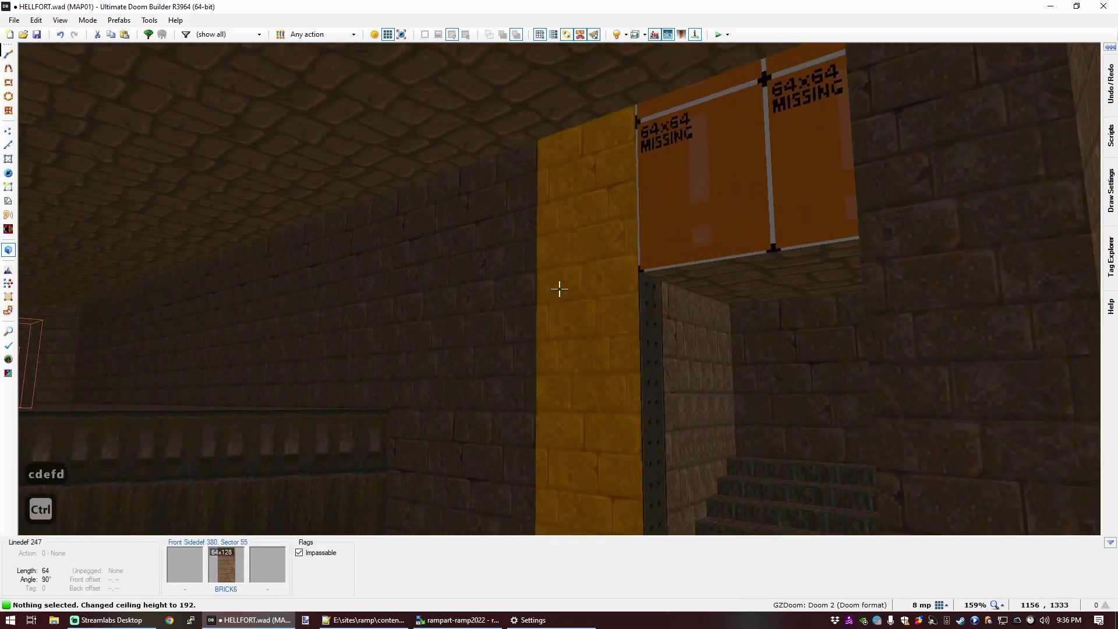
{"action": "key", "text": "ctrl+c"}
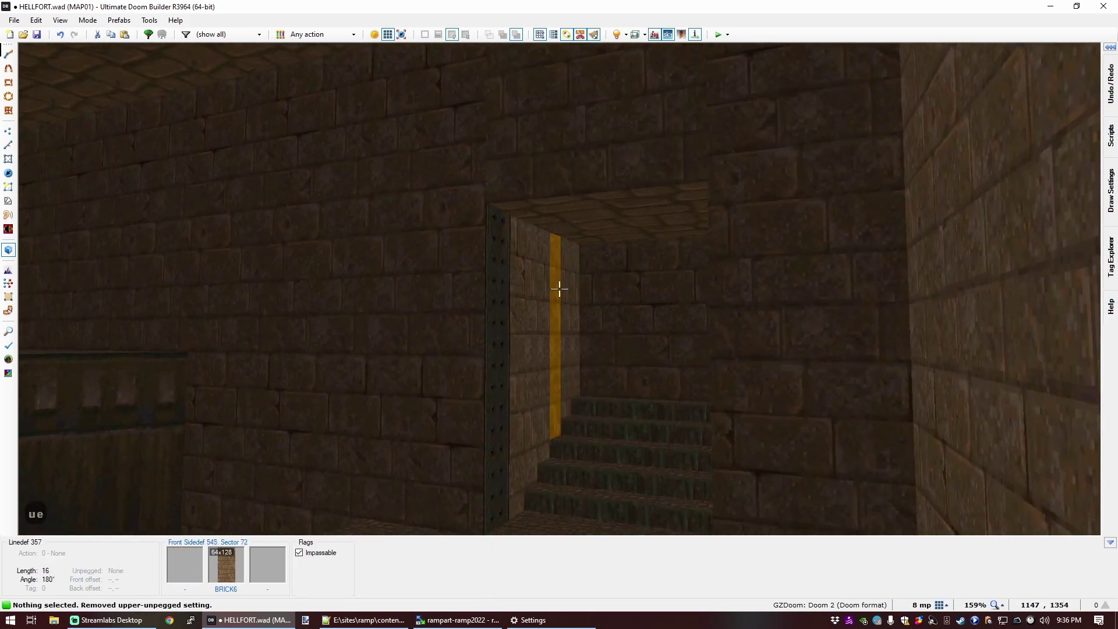
Step: Test how the texture above the entrance shifts by lowering and raising the entrance ceiling, ending back at 192
{"action": "left_click", "coordinate": [559, 289]}
{"action": "key", "text": "e"}
{"action": "key", "text": "d"}
{"action": "key", "text": "s"}
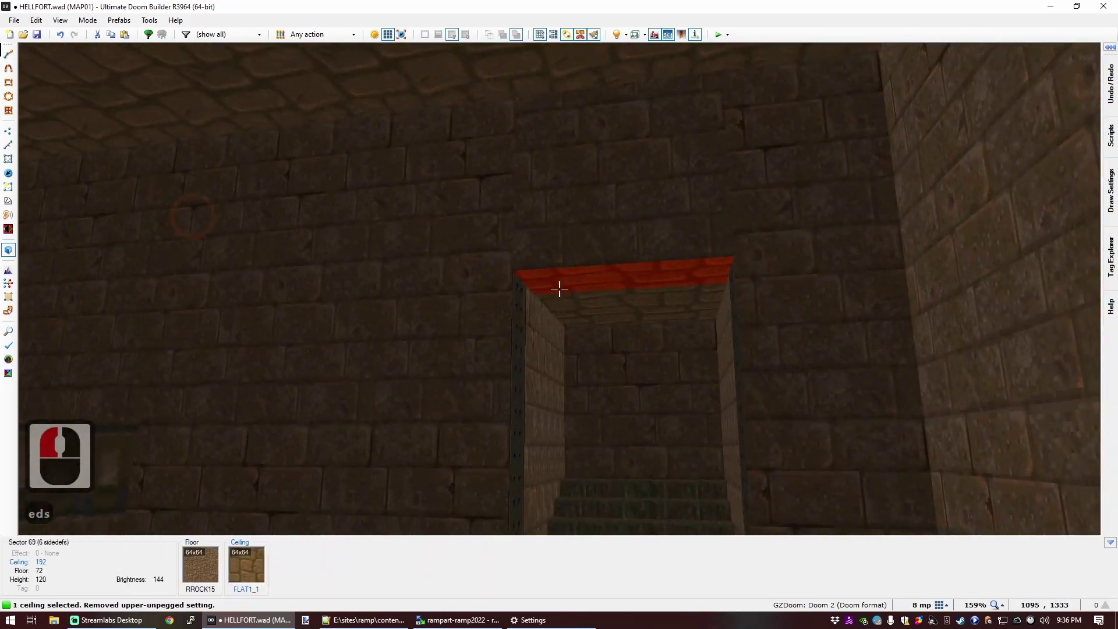
{"action": "scroll", "coordinate": [559, 288], "scroll_direction": "down", "scroll_amount": 5}
{"action": "scroll", "coordinate": [558, 288], "scroll_direction": "up", "scroll_amount": 3}
{"action": "scroll", "coordinate": [559, 289], "scroll_direction": "up", "scroll_amount": 5}
{"action": "scroll", "coordinate": [558, 289], "scroll_direction": "down", "scroll_amount": 6}
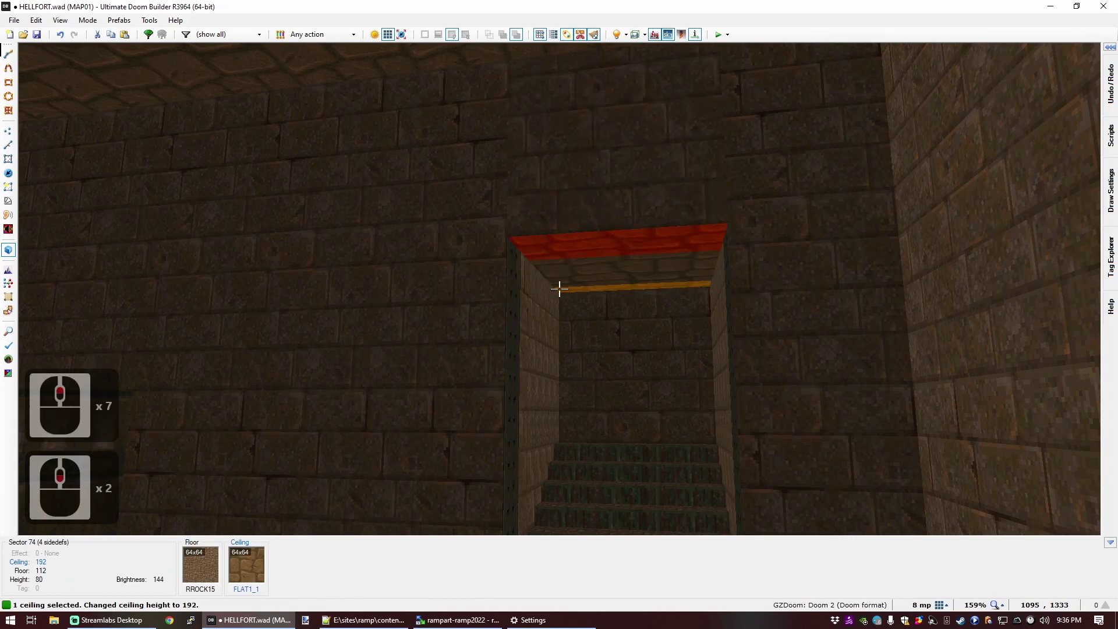
{"action": "scroll", "coordinate": [559, 289], "scroll_direction": "up", "scroll_amount": 6}
{"action": "scroll", "coordinate": [559, 289], "scroll_direction": "down", "scroll_amount": 11}
{"action": "scroll", "coordinate": [559, 289], "scroll_direction": "up", "scroll_amount": 10}
{"action": "left_click", "coordinate": [559, 289]}
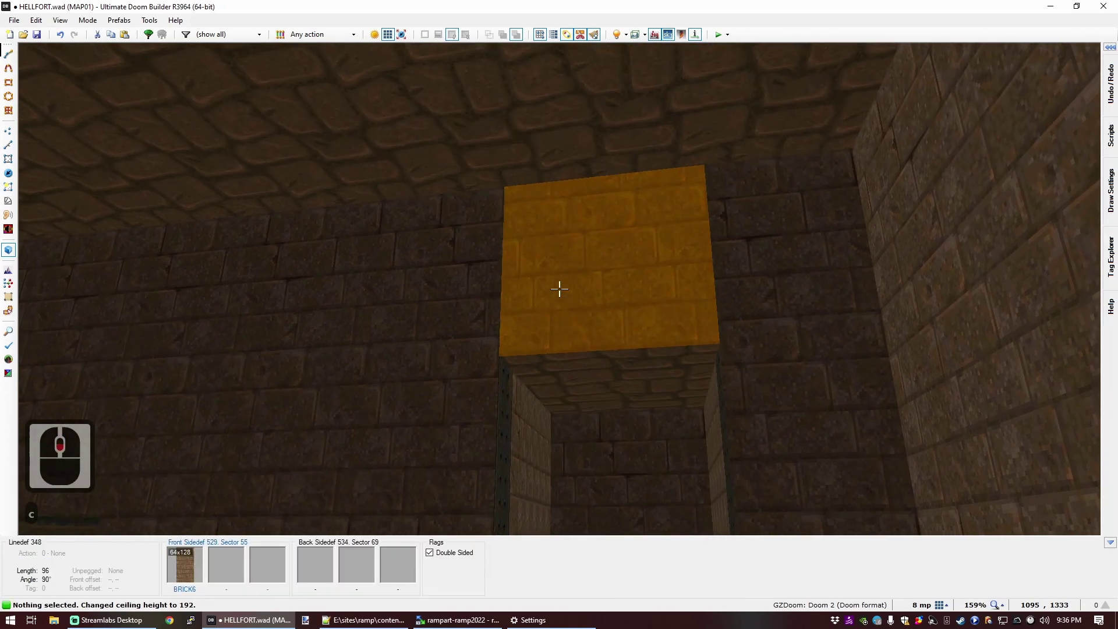
Step: Set the wall above the entrance to upper-unpegged and test it by moving a stairwell ceiling, ending at 192
{"action": "key", "text": "u"}
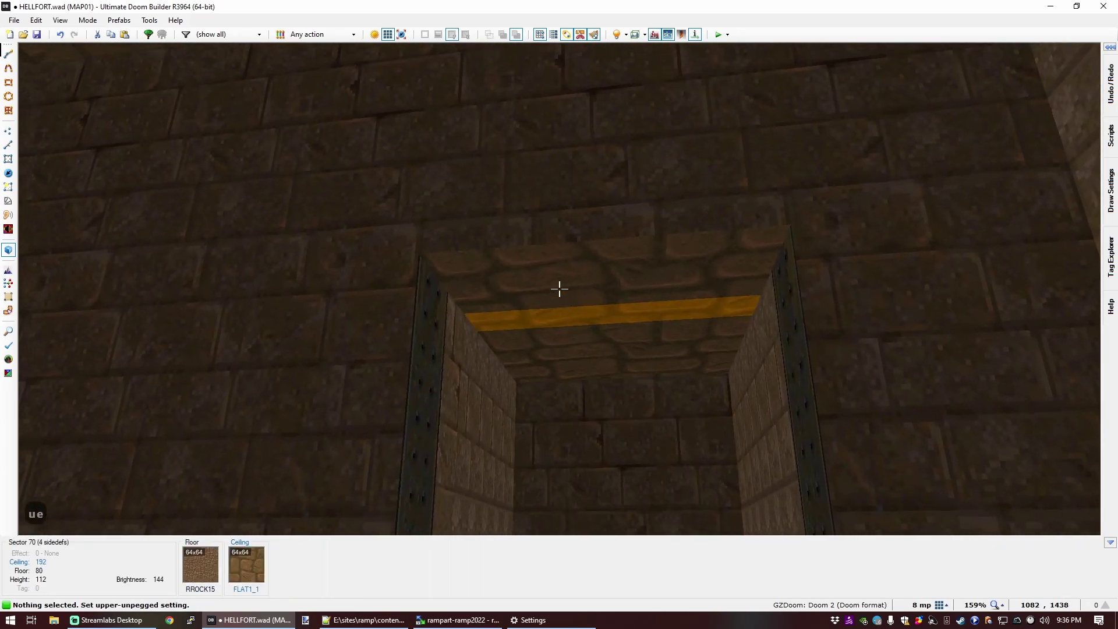
{"action": "left_click", "coordinate": [559, 288]}
{"action": "key", "text": "d"}
{"action": "scroll", "coordinate": [558, 288], "scroll_direction": "down", "scroll_amount": 5}
{"action": "scroll", "coordinate": [558, 289], "scroll_direction": "up", "scroll_amount": 1}
{"action": "scroll", "coordinate": [558, 289], "scroll_direction": "up", "scroll_amount": 5}
{"action": "scroll", "coordinate": [559, 289], "scroll_direction": "down", "scroll_amount": 9}
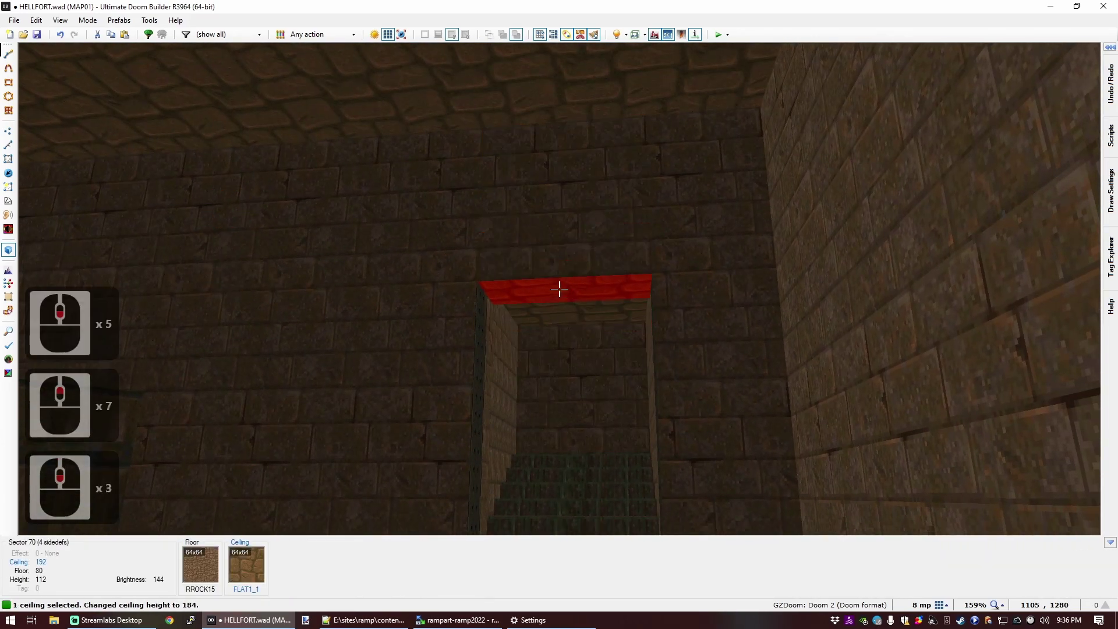
{"action": "scroll", "coordinate": [559, 289], "scroll_direction": "up", "scroll_amount": 7}
{"action": "key", "text": "e"}
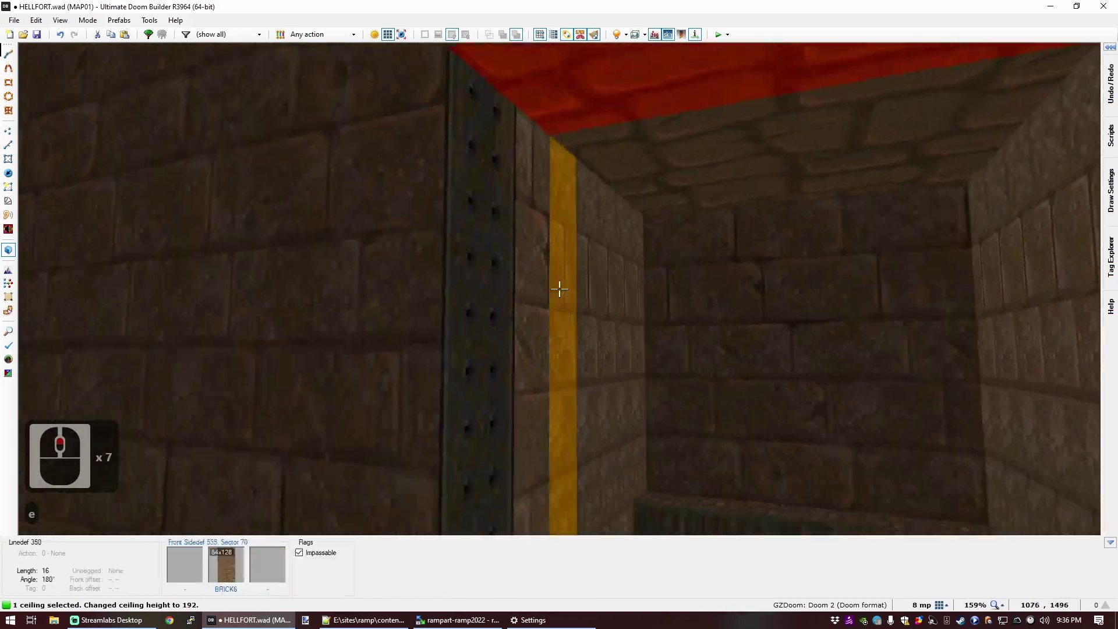
{"action": "key", "text": "d"}
{"action": "key", "text": "c"}
Step: Start outlining a new corridor from the stairwell's northeast corner with lines 64 units east and 168 units north
{"action": "key", "text": "e"}
{"action": "key", "text": "s"}
{"action": "key", "text": "d"}
{"action": "key", "text": "f"}
{"action": "key", "text": "e"}
{"action": "key", "text": "q"}
{"action": "scroll", "coordinate": [556, 203], "scroll_direction": "down", "scroll_amount": 6}
{"action": "scroll", "coordinate": [555, 202], "scroll_direction": "up", "scroll_amount": 5}
{"action": "scroll", "coordinate": [634, 333], "scroll_direction": "up", "scroll_amount": 2}
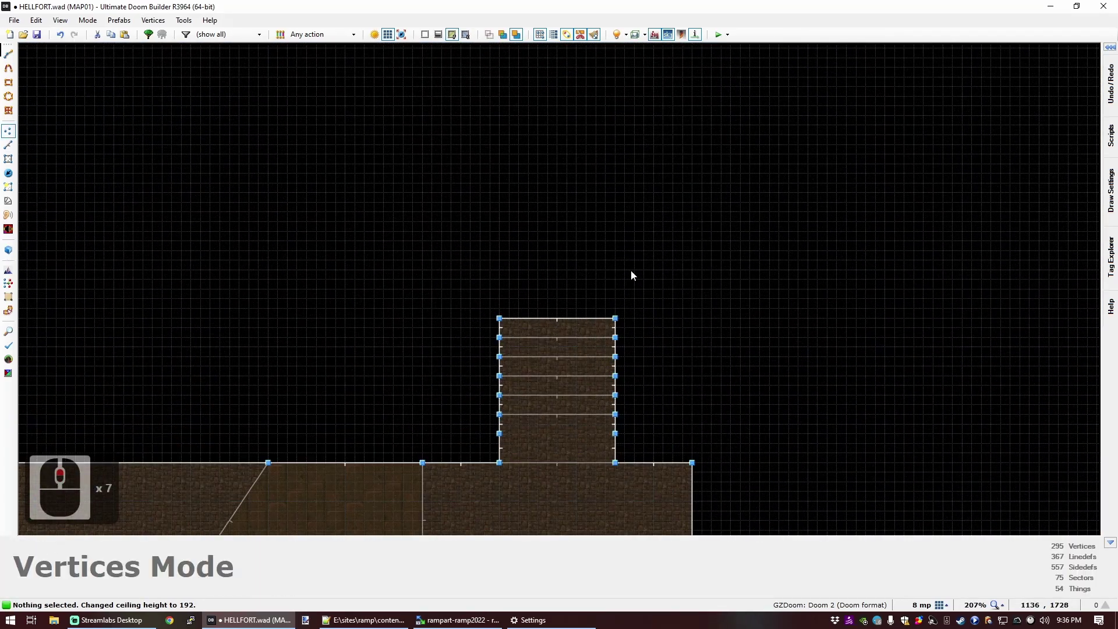
{"action": "key", "text": "bracketleft"}
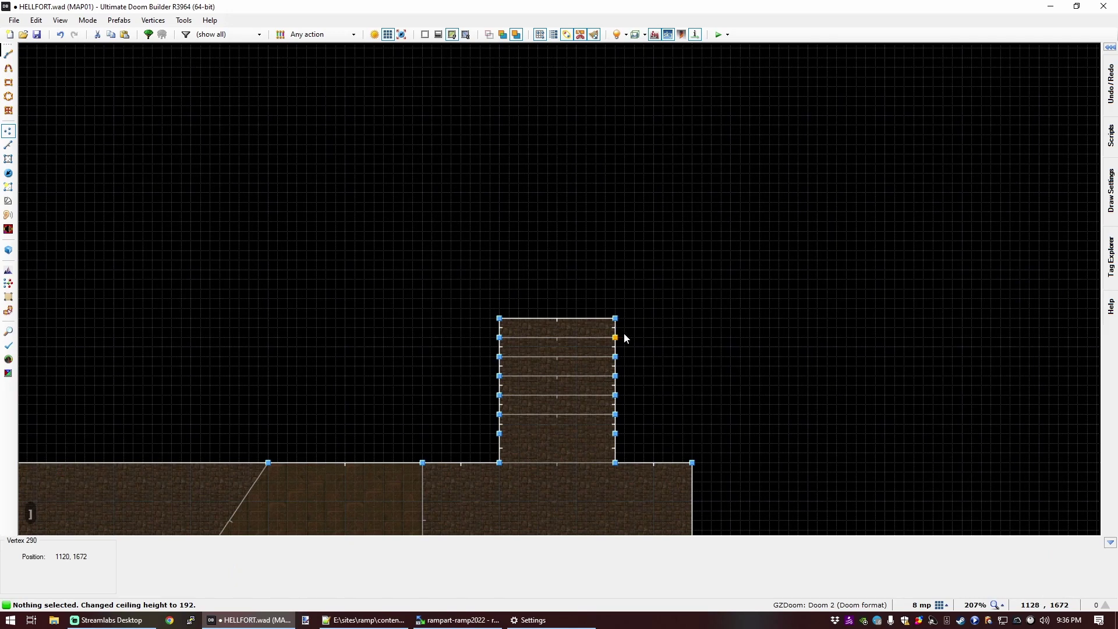
{"action": "key", "text": "bracketright"}
{"action": "key", "text": "ctrl+d"}
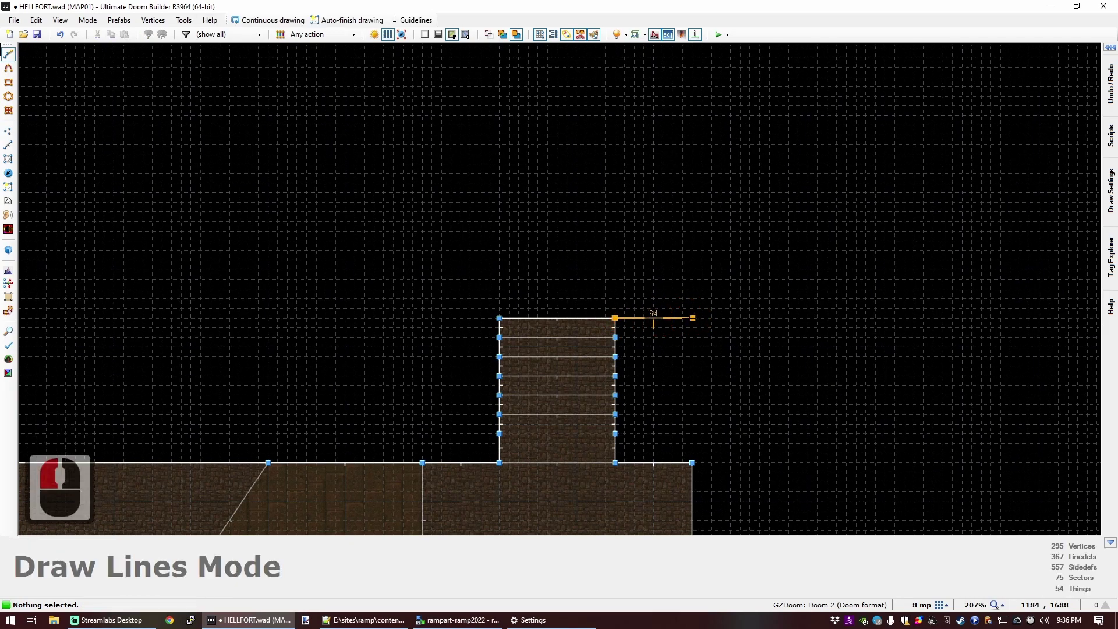
{"action": "key", "text": "bracketright"}
{"action": "key", "text": "bracketleft"}
{"action": "key", "text": "bracketleft"}
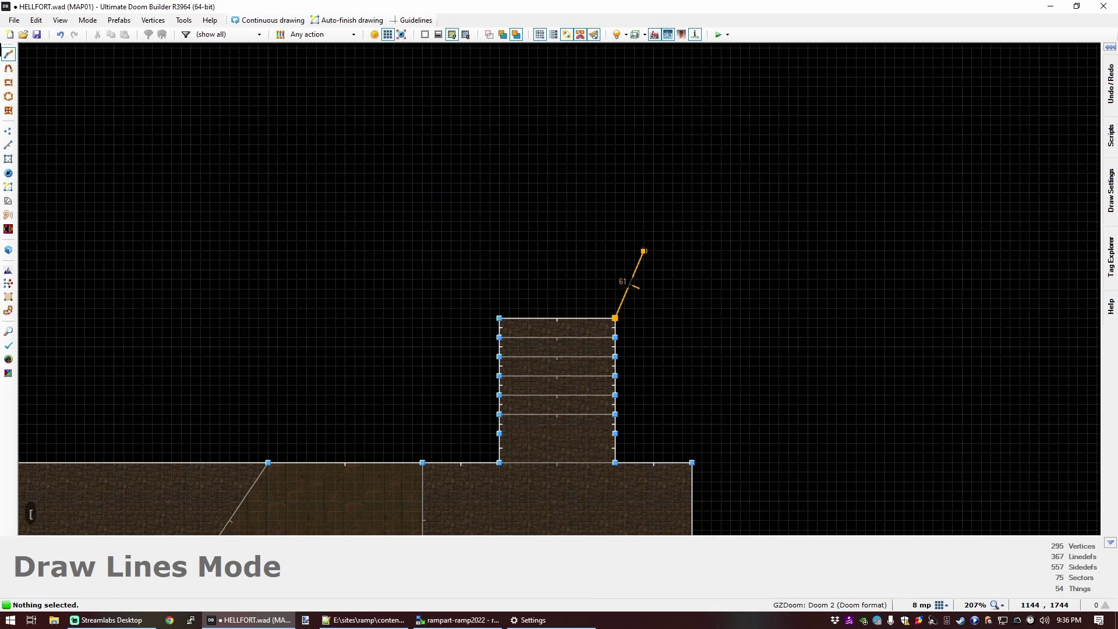
{"action": "key", "text": "bracketright"}
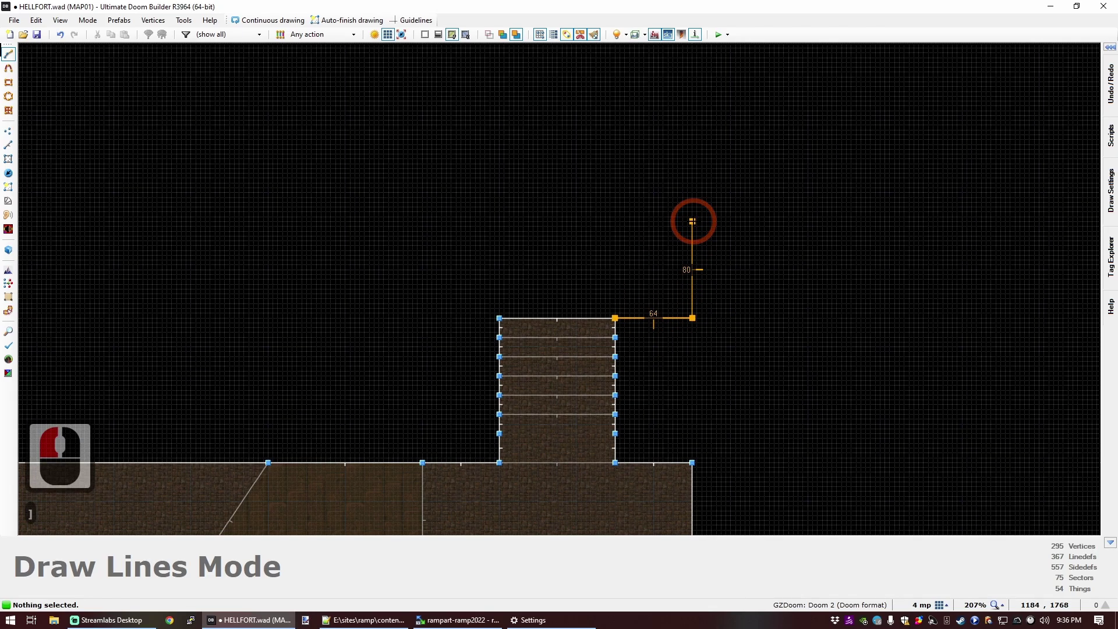
{"action": "key", "text": "bracketright"}
{"action": "key", "text": "bracketleft"}
{"action": "key", "text": "bracketleft"}
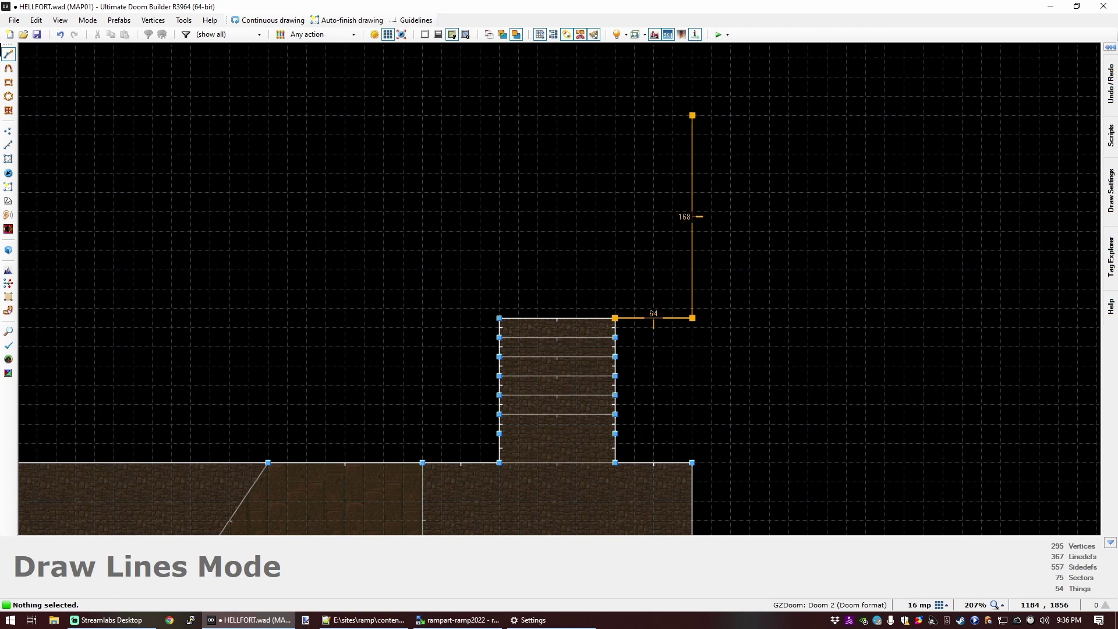
Step: Complete the corridor outline with lines 672 units west and 176 units south, closing it at the stairwell's northwest corner
{"action": "key", "text": "Left"}
{"action": "key", "text": "Left"}
{"action": "key", "text": "Left"}
{"action": "key", "text": "Left"}
{"action": "key", "text": "Left"}
{"action": "key", "text": "Left"}
{"action": "key", "text": "Left"}
{"action": "key", "text": "Left"}
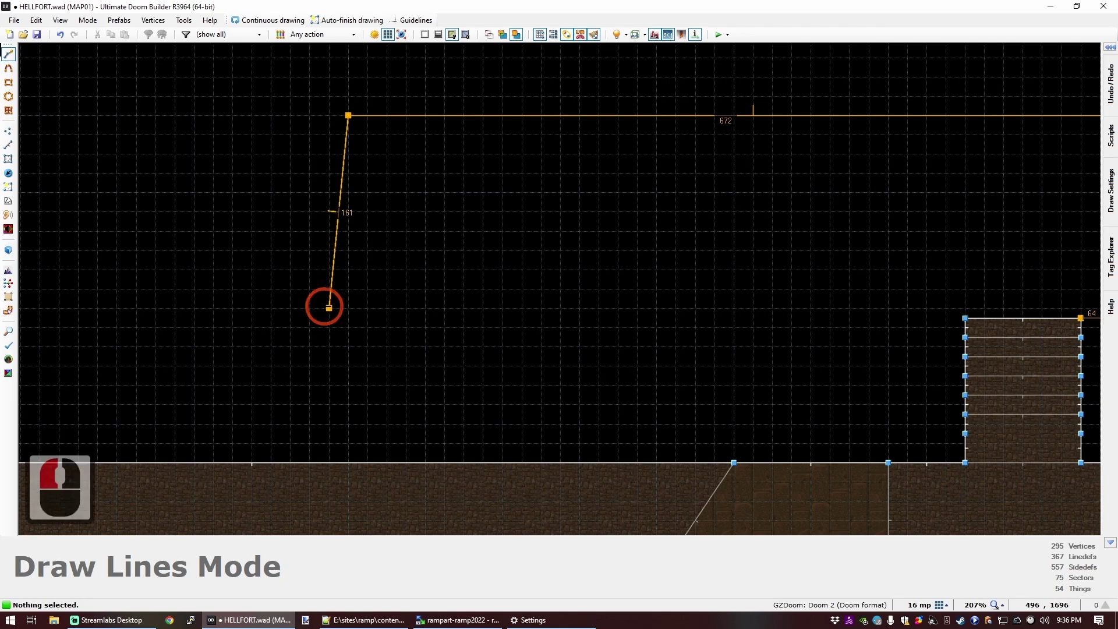
{"action": "left_click", "coordinate": [945, 308]}
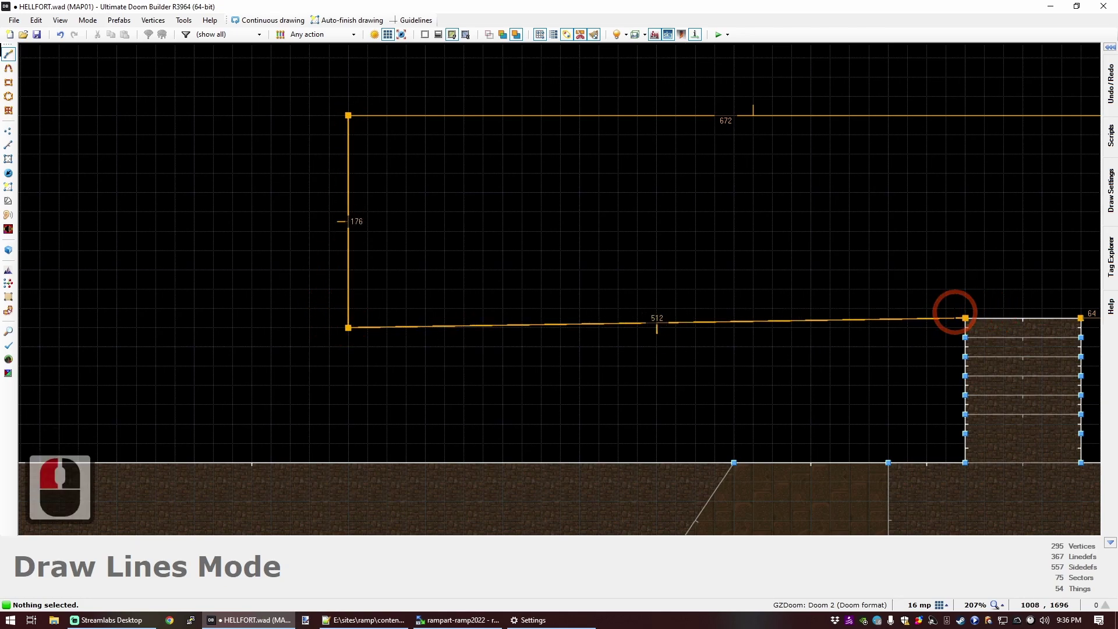
{"action": "right_click", "coordinate": [813, 271]}
Step: Move the corridor's southwest corner level with the stairwell's north edge so the south wall runs straight
{"action": "scroll", "coordinate": [325, 298], "scroll_direction": "up", "scroll_amount": 1}
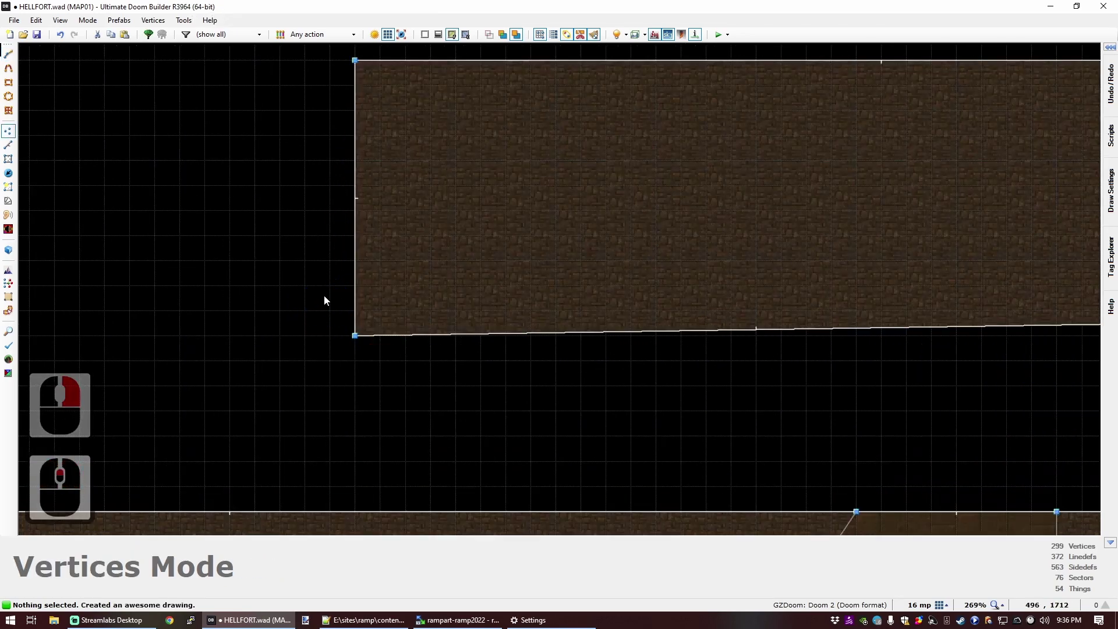
{"action": "left_click_drag", "start_coordinate": [355, 336], "coordinate": [357, 318]}
{"action": "scroll", "coordinate": [411, 330], "scroll_direction": "down", "scroll_amount": 5}
{"action": "scroll", "coordinate": [477, 333], "scroll_direction": "down", "scroll_amount": 4}
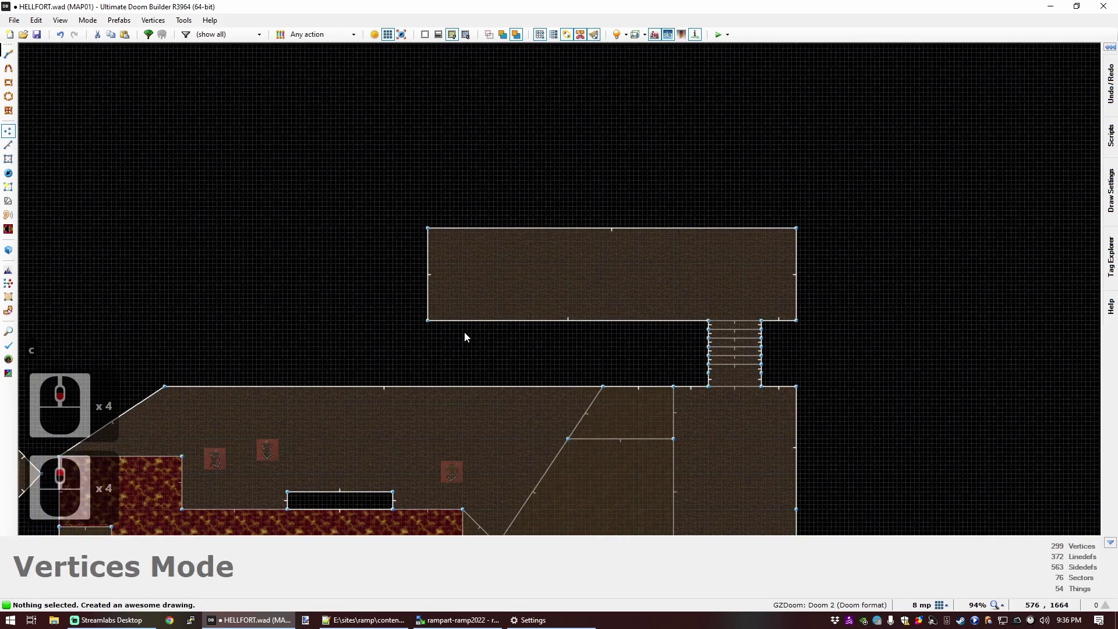
Step: Examine the new corridor and its floor height relative to the adjoining large room in 3D
{"action": "scroll", "coordinate": [572, 343], "scroll_direction": "up", "scroll_amount": 6}
{"action": "key", "text": "q"}
{"action": "key", "text": "d"}
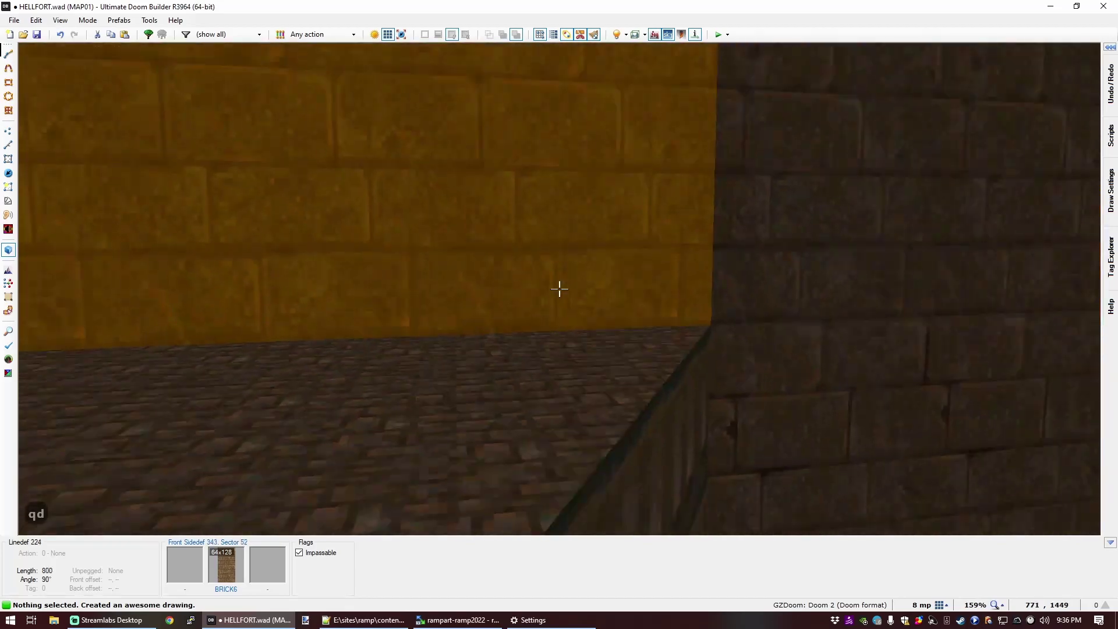
{"action": "key", "text": "s"}
{"action": "key", "text": "e"}
{"action": "key", "text": "d"}
{"action": "key", "text": "s"}
{"action": "key", "text": "f"}
{"action": "key", "text": "e"}
{"action": "key", "text": "d"}
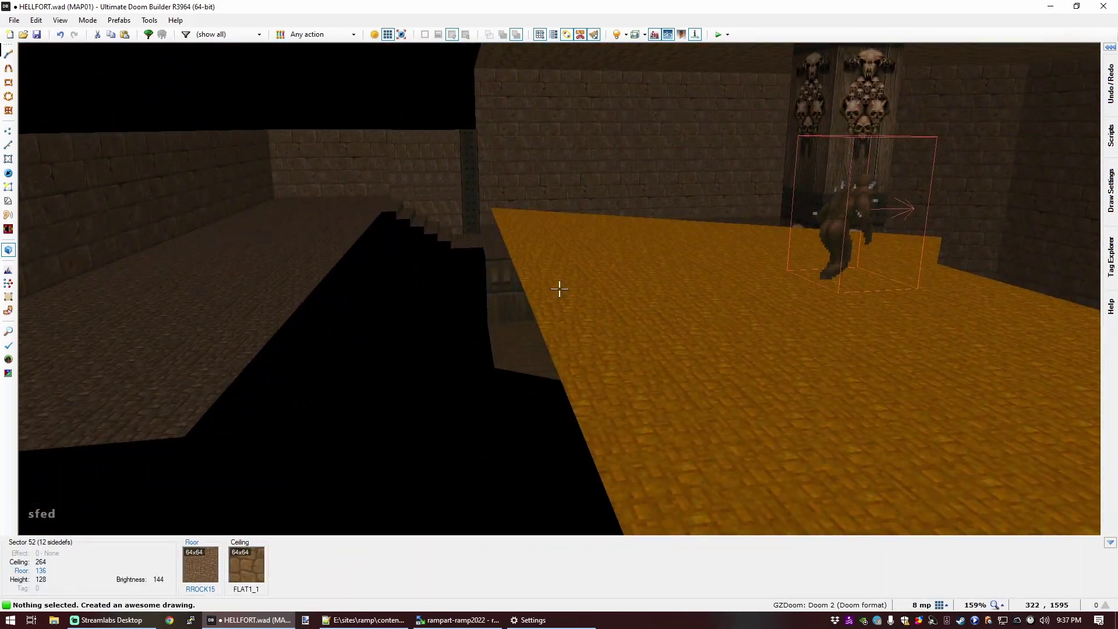
{"action": "key", "text": "s"}
{"action": "key", "text": "e"}
{"action": "key", "text": "q"}
{"action": "scroll", "coordinate": [656, 274], "scroll_direction": "up", "scroll_amount": 8}
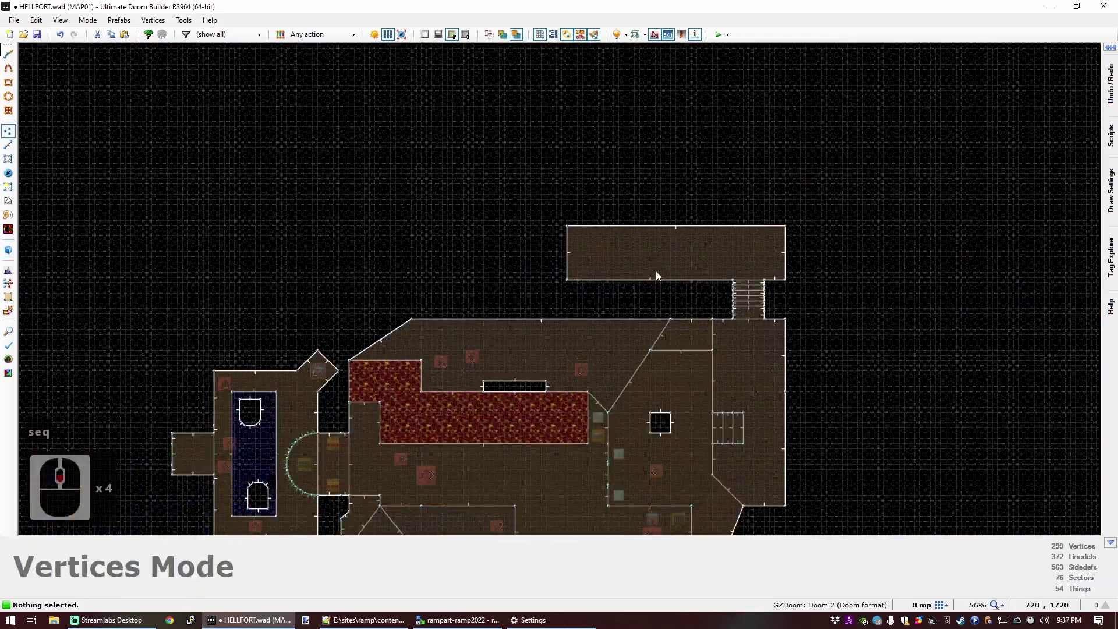
Step: Copy the five northern stair sectors and paste them below the corridor's west end, reversed to climb toward the large room
{"action": "key", "text": "s"}
{"action": "left_click", "coordinate": [560, 275]}
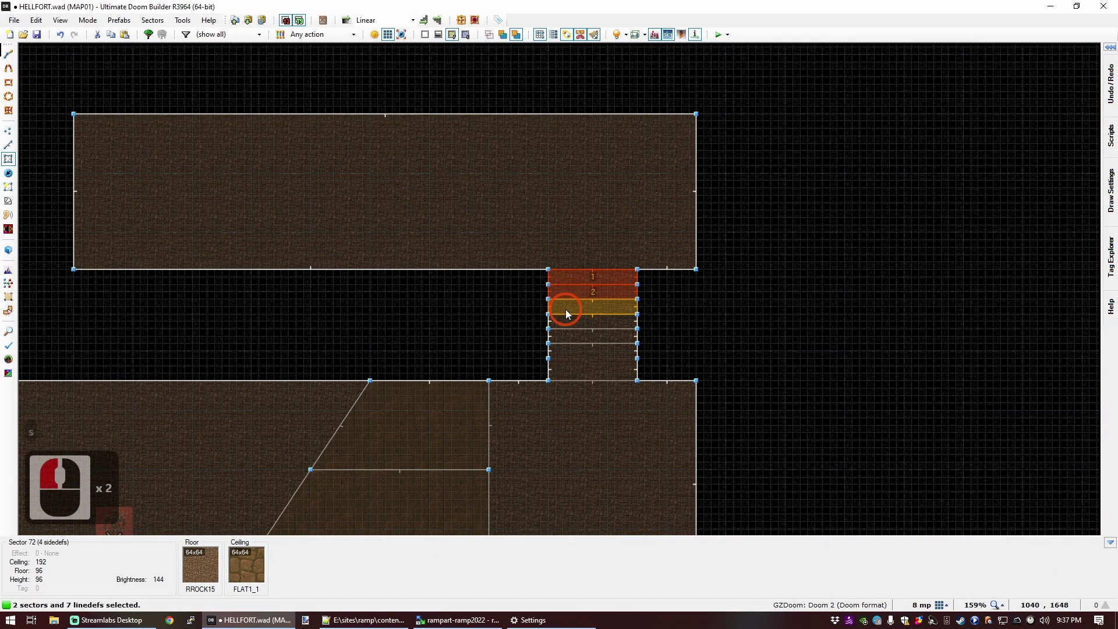
{"action": "left_click", "coordinate": [565, 323]}
{"action": "left_click", "coordinate": [566, 336]}
{"action": "scroll", "coordinate": [308, 349], "scroll_direction": "down", "scroll_amount": 4}
{"action": "scroll", "coordinate": [108, 349], "scroll_direction": "up", "scroll_amount": 4}
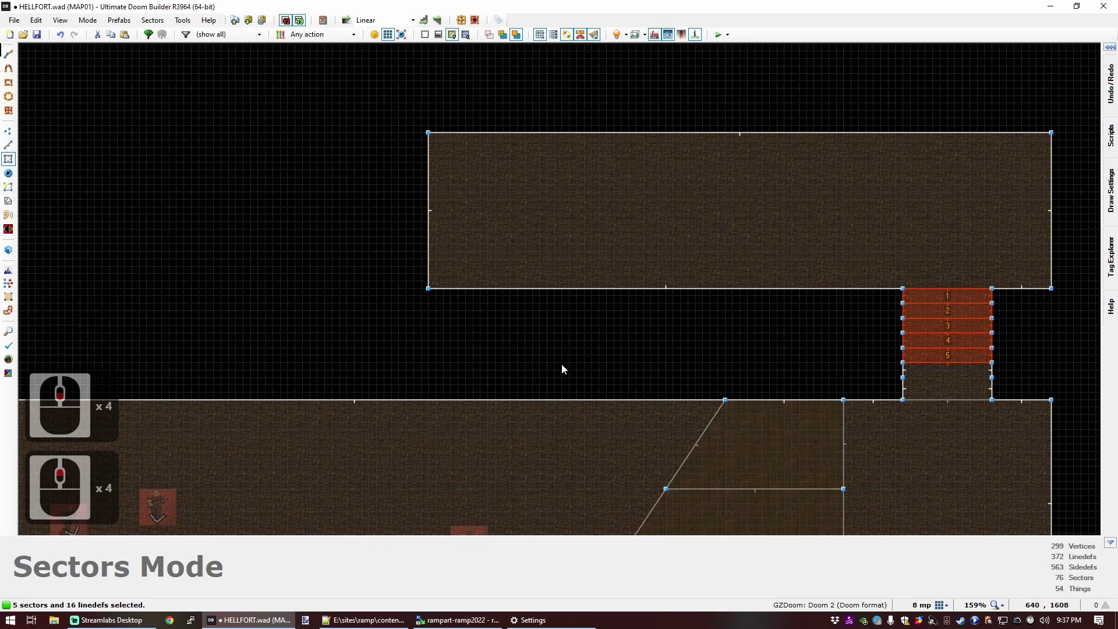
{"action": "key", "text": "ctrl+c"}
{"action": "key", "text": "ctrl+v"}
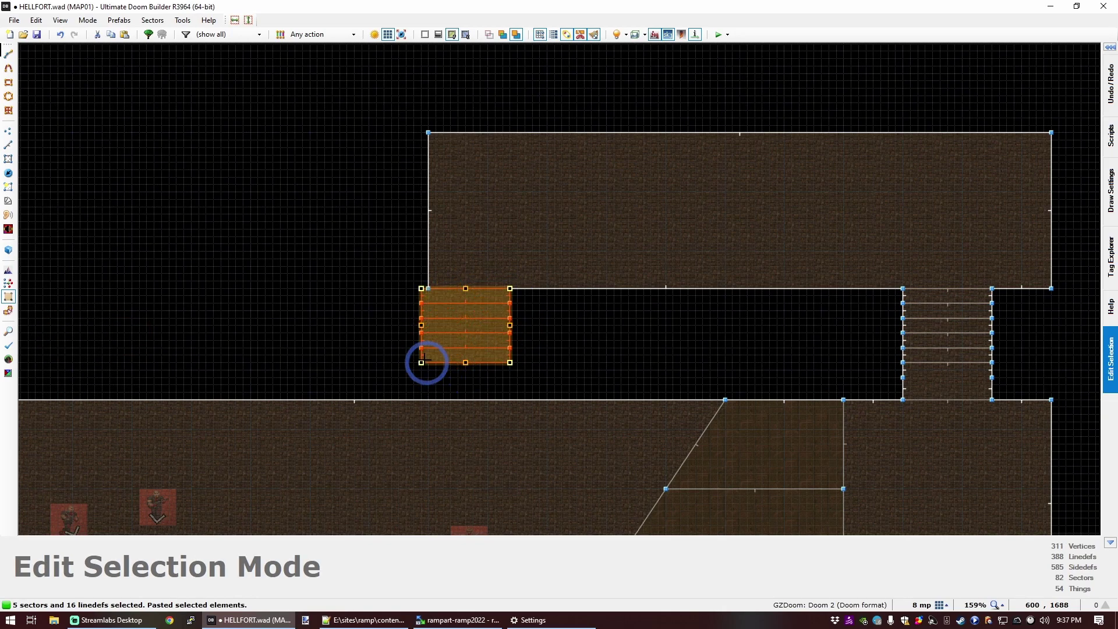
{"action": "left_click_drag", "start_coordinate": [444, 313], "coordinate": [479, 324]}
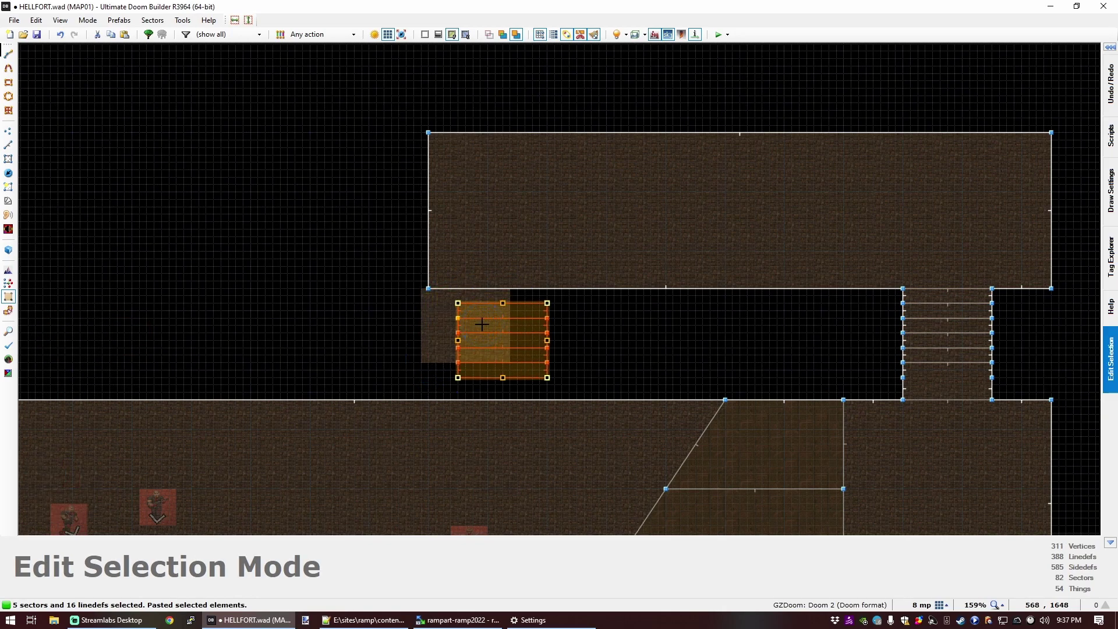
{"action": "left_click", "coordinate": [482, 324]}
Step: Examine the pasted stairs in 3D against the floors of the corridor and the large room
{"action": "key", "text": "q"}
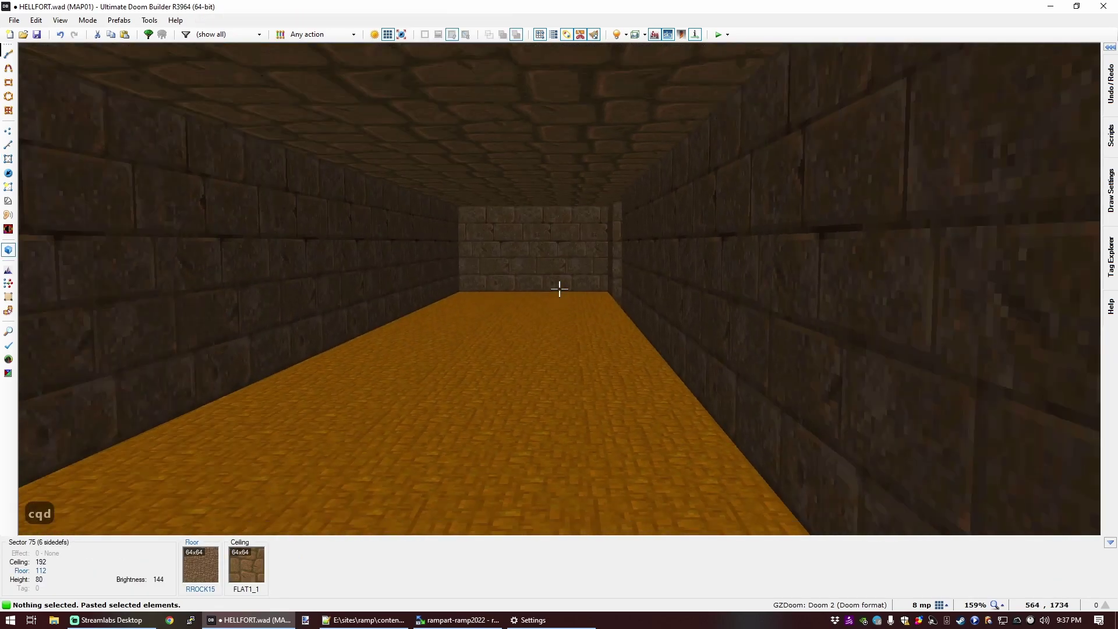
{"action": "key", "text": "d"}
{"action": "key", "text": "e"}
{"action": "left_click", "coordinate": [559, 289]}
{"action": "key", "text": "e"}
{"action": "key", "text": "d"}
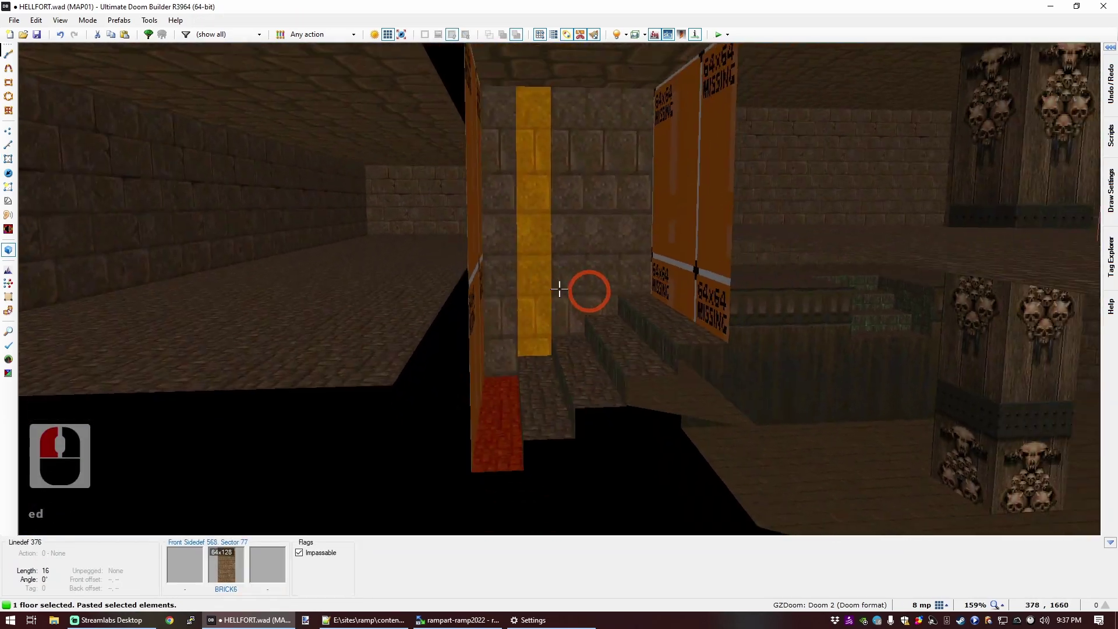
{"action": "key", "text": "f"}
{"action": "key", "text": "e"}
{"action": "key", "text": "d"}
{"action": "key", "text": "c"}
{"action": "key", "text": "s"}
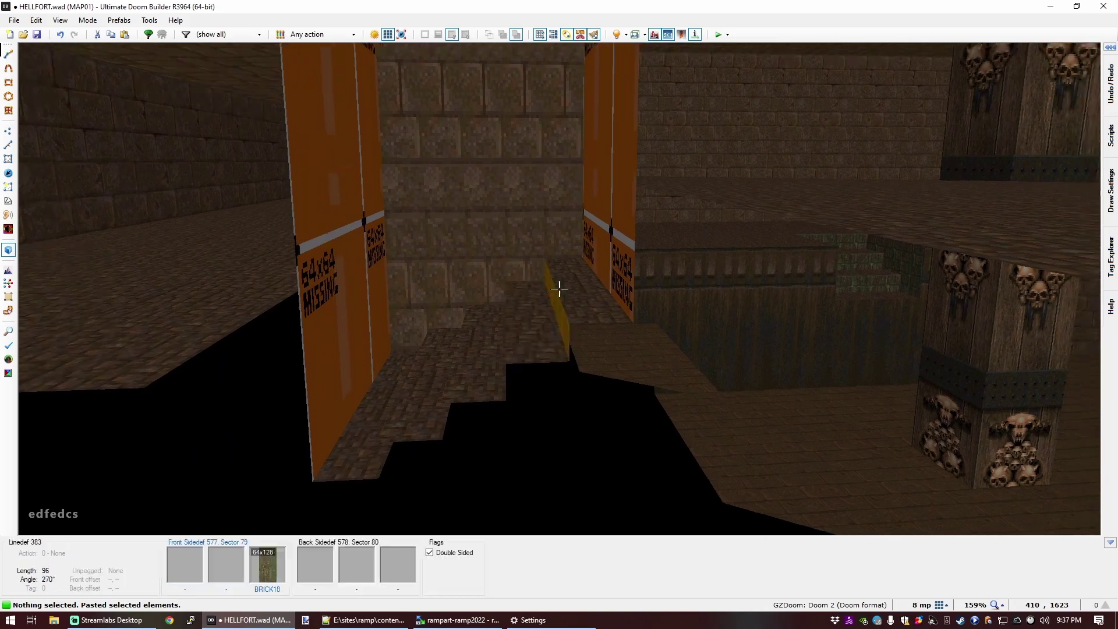
Step: Raise the floors of all five pasted steps together by 24 units, bringing the highest to 136, and clear the selection
{"action": "left_click", "coordinate": [559, 289]}
{"action": "left_click", "coordinate": [559, 289]}
{"action": "left_click", "coordinate": [559, 289]}
{"action": "left_click", "coordinate": [558, 289]}
{"action": "key", "text": "f"}
{"action": "key", "text": "d"}
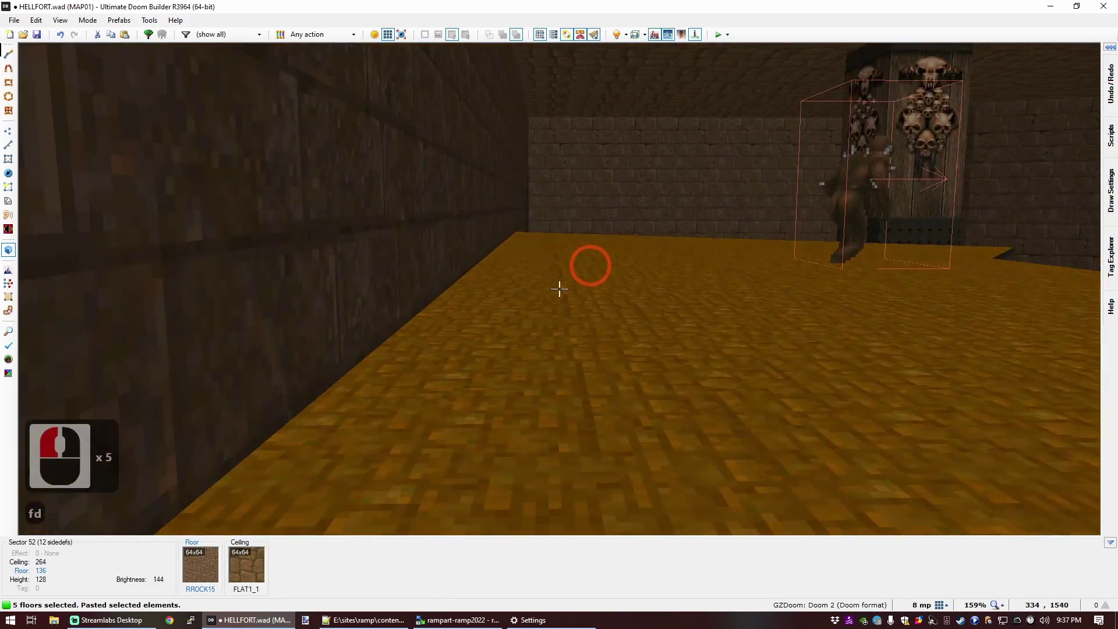
{"action": "key", "text": "e"}
{"action": "key", "text": "s"}
{"action": "scroll", "coordinate": [558, 289], "scroll_direction": "up", "scroll_amount": 2}
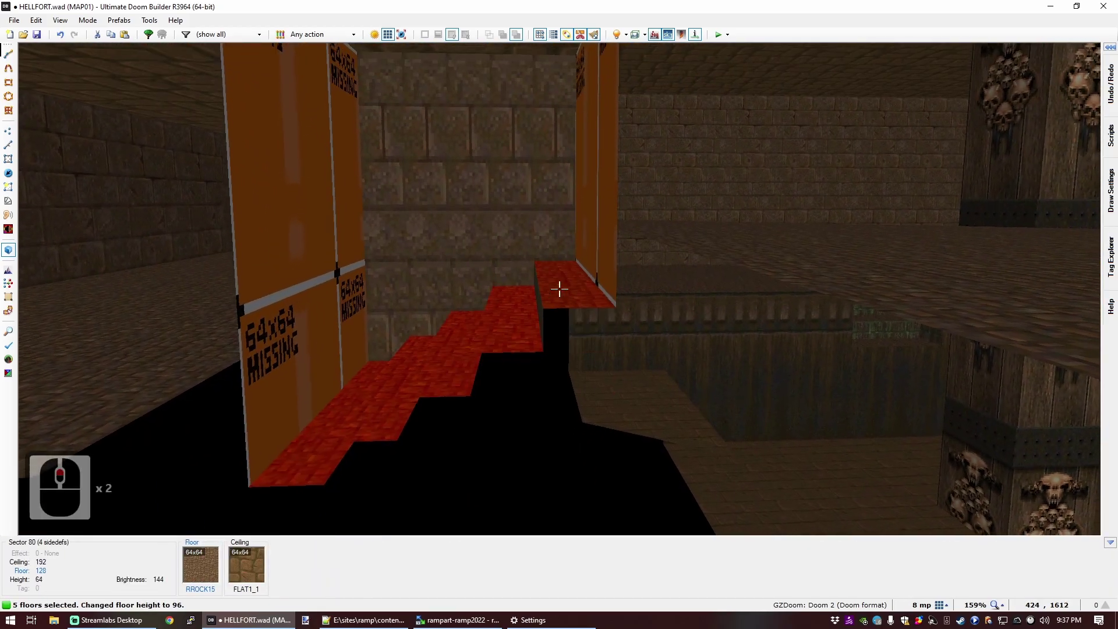
{"action": "scroll", "coordinate": [558, 289], "scroll_direction": "up", "scroll_amount": 1}
{"action": "key", "text": "e"}
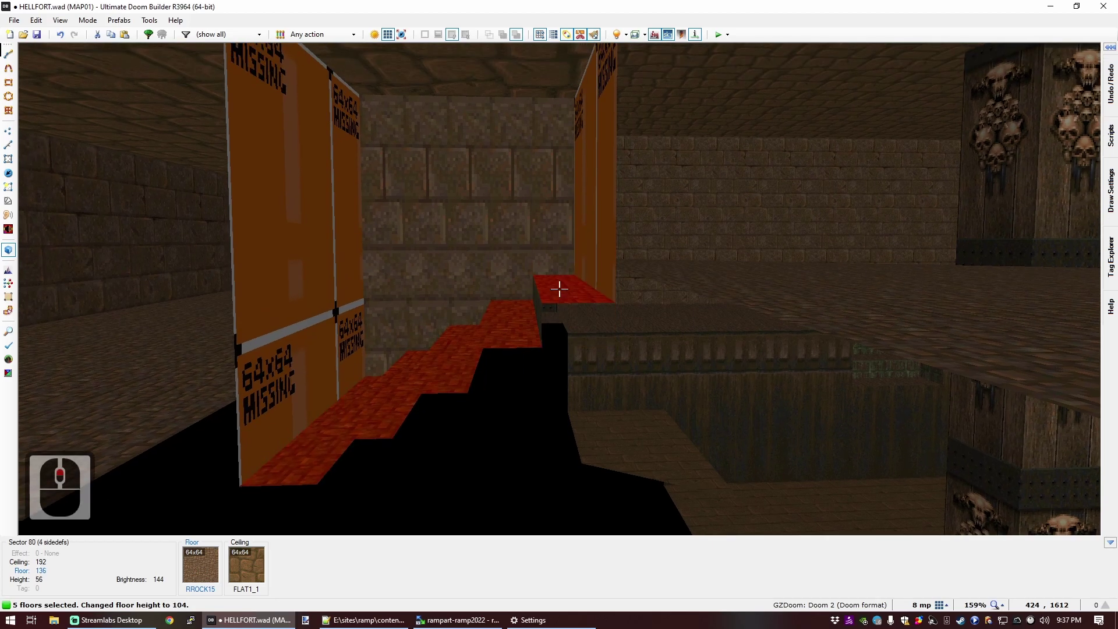
{"action": "key", "text": "c"}
Step: Examine in 3D how the lowest pasted step lines up with the corridor floor
{"action": "key", "text": "d"}
{"action": "key", "text": "e"}
{"action": "key", "text": "s"}
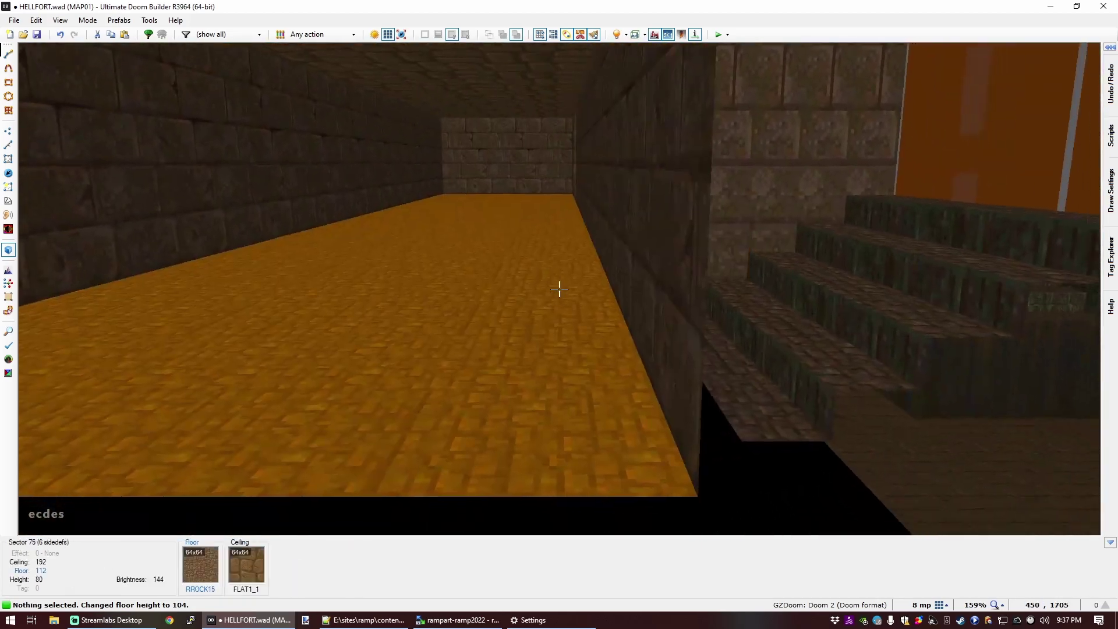
{"action": "key", "text": "f"}
{"action": "key", "text": "s"}
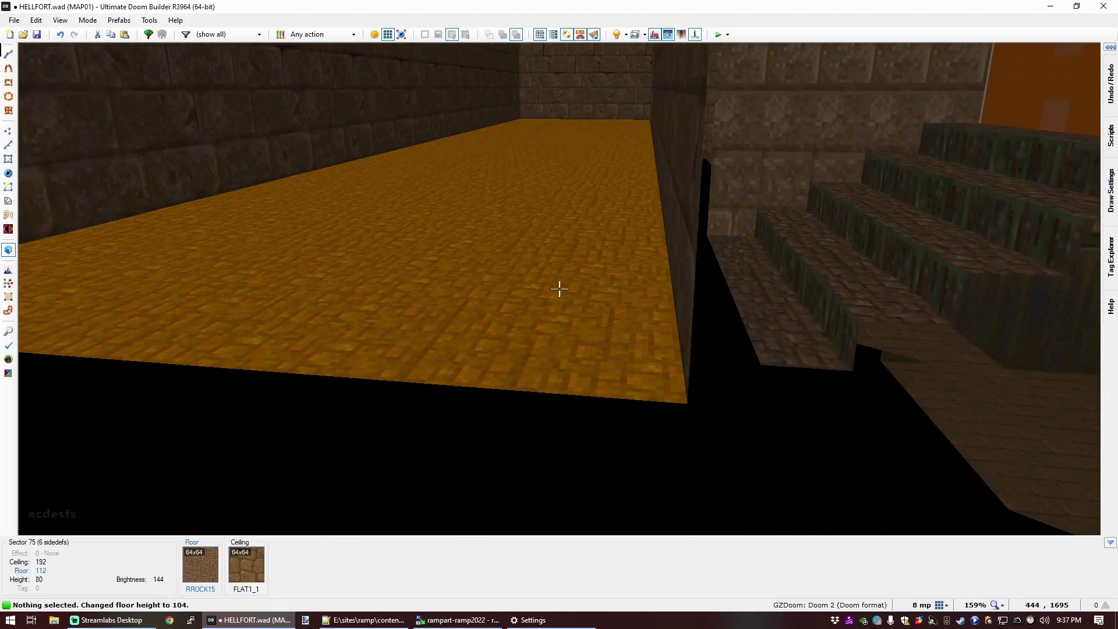
{"action": "key", "text": "f"}
{"action": "key", "text": "s"}
{"action": "key", "text": "q"}
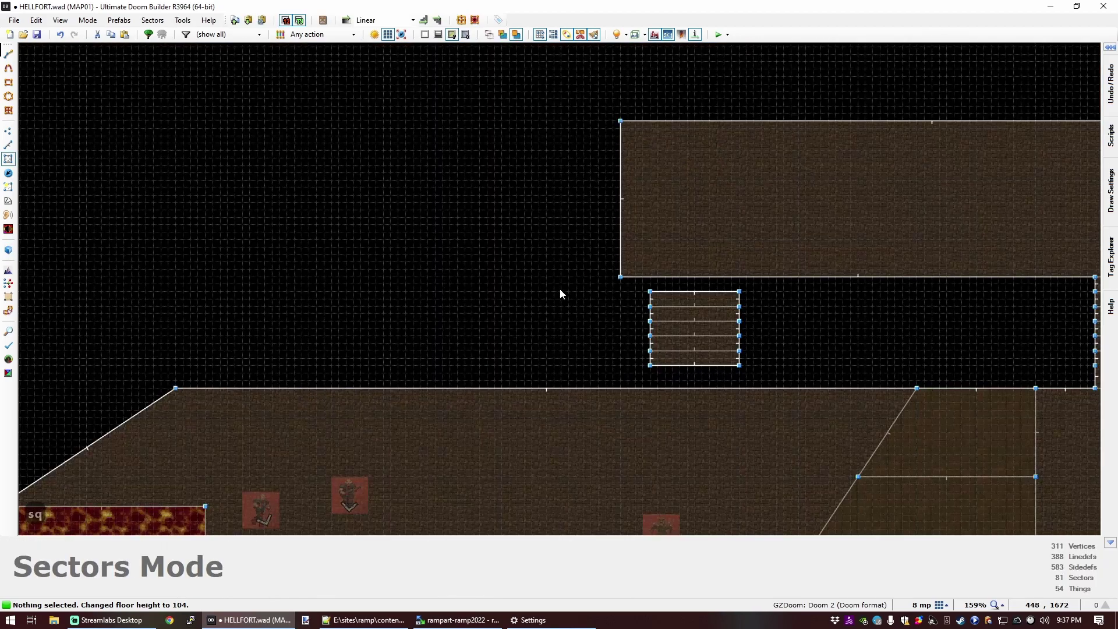
Step: Delete the northernmost pasted step and extend the remaining stairs to join the corridor and the large room
{"action": "scroll", "coordinate": [559, 291], "scroll_direction": "down", "scroll_amount": 3}
{"action": "scroll", "coordinate": [655, 302], "scroll_direction": "up", "scroll_amount": 3}
{"action": "key", "text": "Delete"}
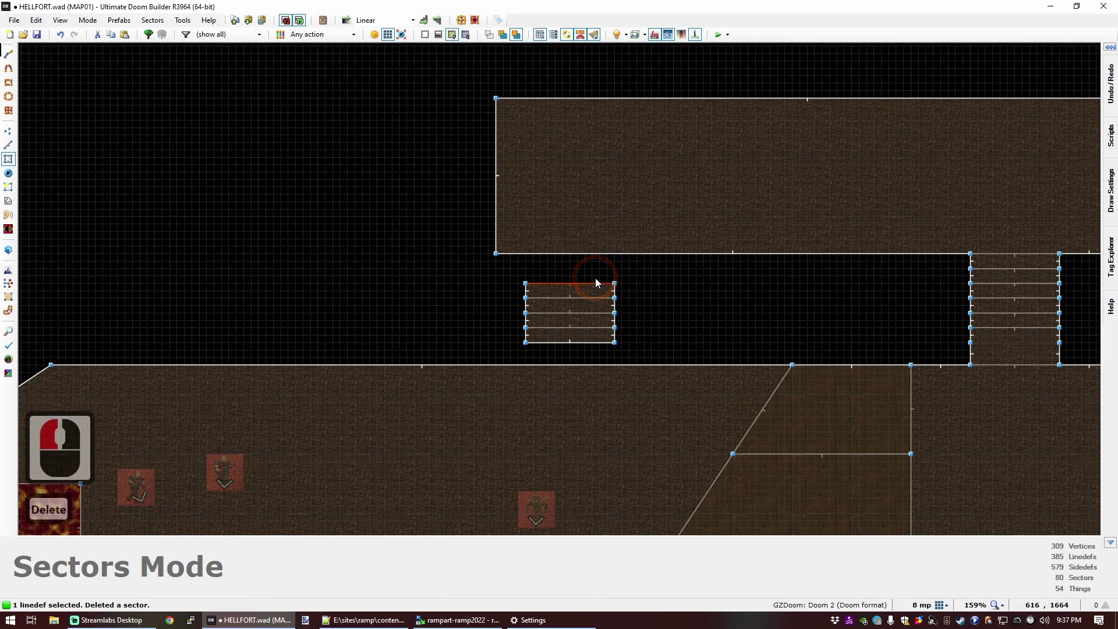
{"action": "left_click_drag", "start_coordinate": [576, 284], "coordinate": [621, 264]}
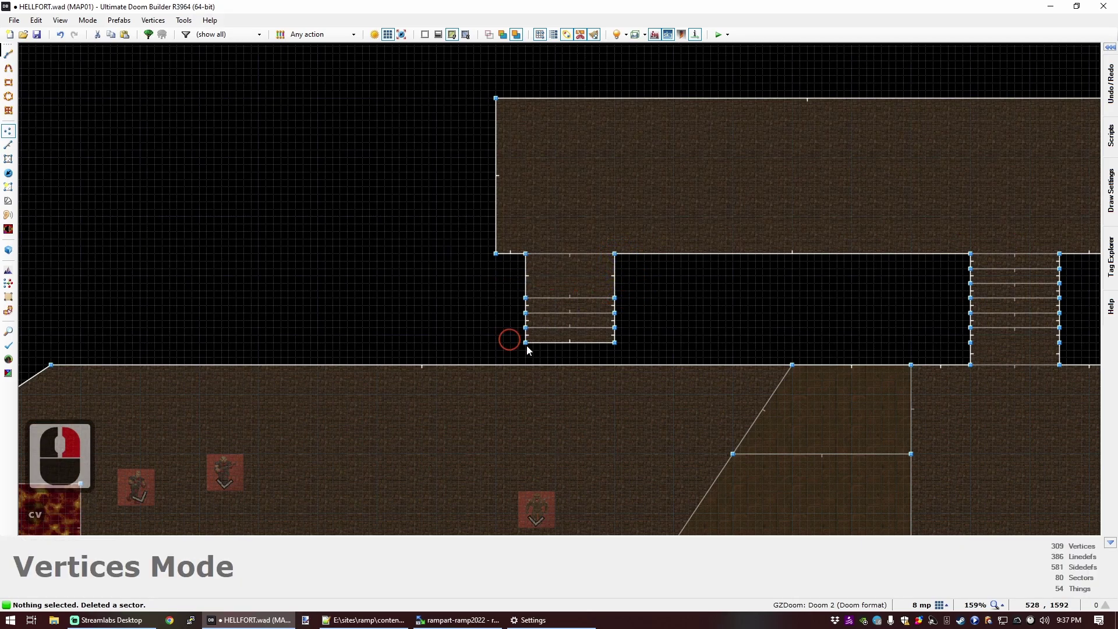
{"action": "key", "text": "c"}
Step: Examine the connected western stairs in 3D from the corridor toward the large room
{"action": "key", "text": "q"}
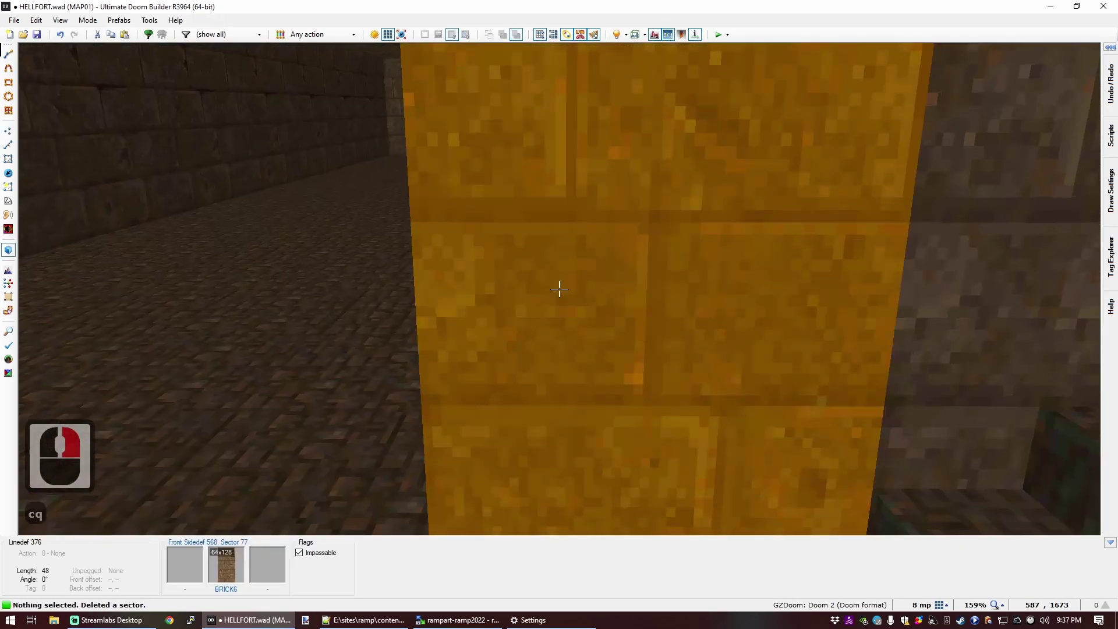
{"action": "key", "text": "d"}
{"action": "key", "text": "s"}
{"action": "key", "text": "e"}
{"action": "key", "text": "d"}
{"action": "key", "text": "s"}
{"action": "key", "text": "e"}
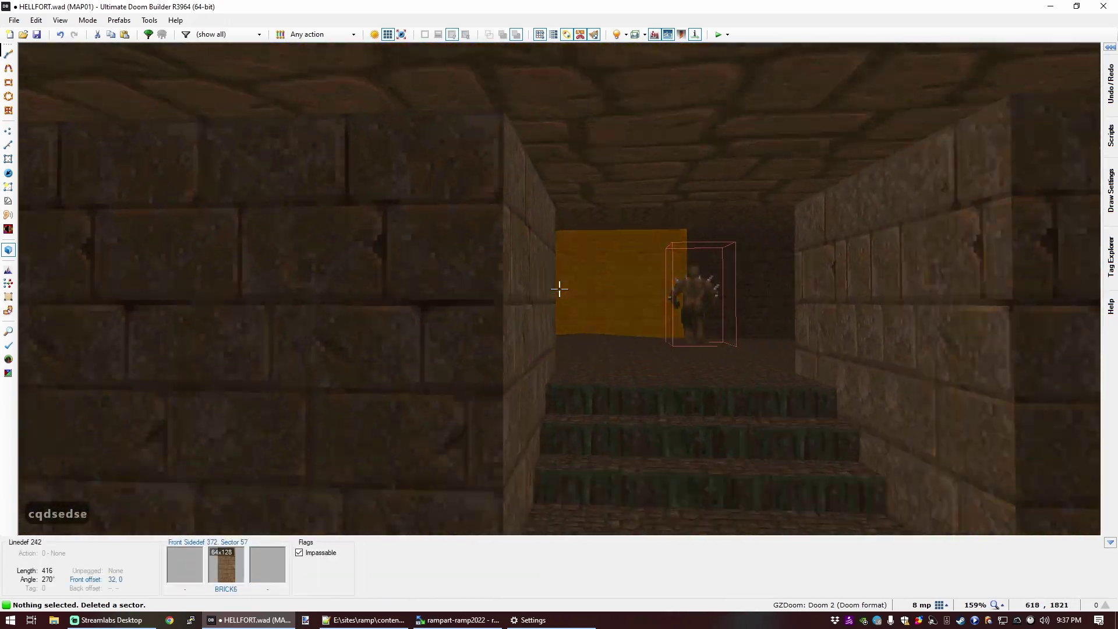
{"action": "key", "text": "f"}
{"action": "key", "text": "e"}
Step: Select the ceilings of the four western stair sectors and raise them together
{"action": "key", "text": "f"}
{"action": "key", "text": "d"}
{"action": "left_click", "coordinate": [559, 289]}
{"action": "left_click", "coordinate": [558, 288]}
{"action": "key", "text": "s"}
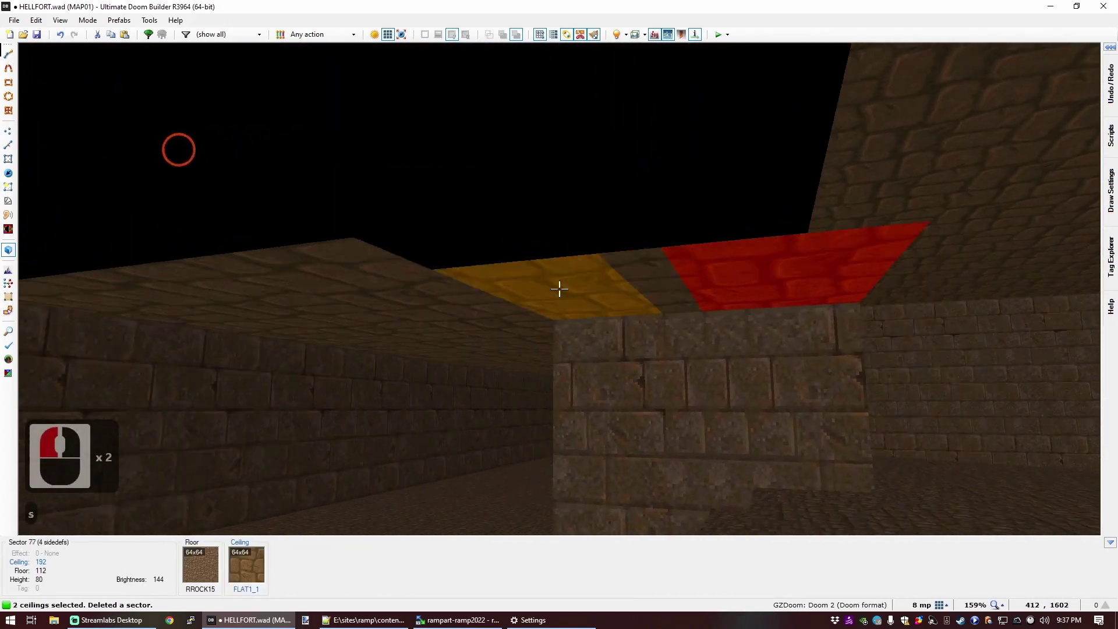
{"action": "left_click", "coordinate": [559, 289]}
{"action": "left_click", "coordinate": [559, 289]}
{"action": "key", "text": "f"}
{"action": "key", "text": "d"}
{"action": "key", "text": "e"}
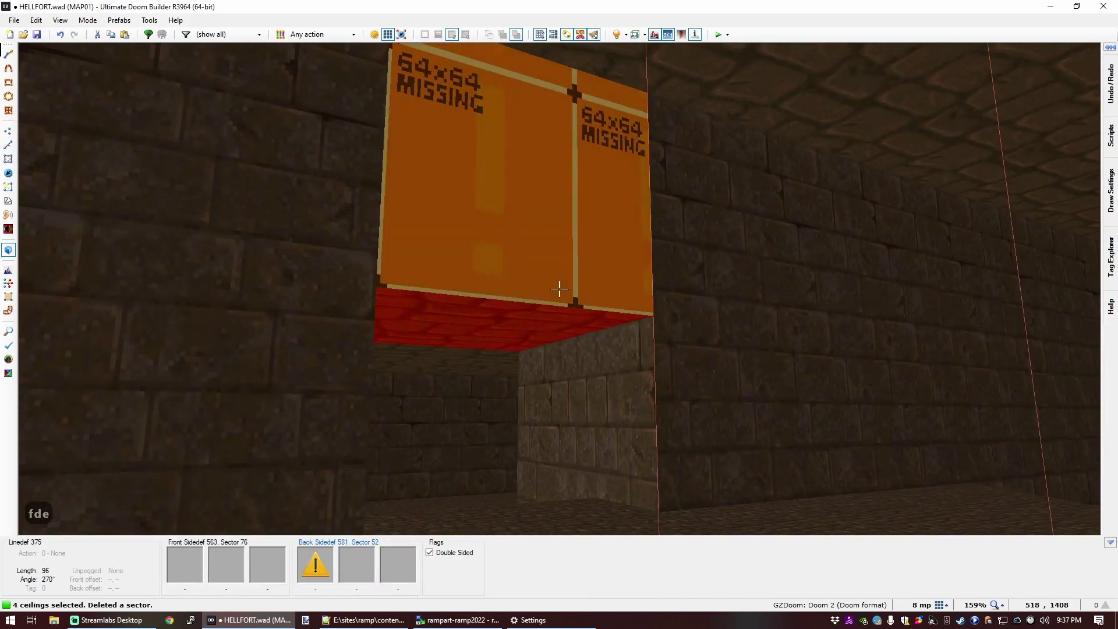
{"action": "scroll", "coordinate": [559, 289], "scroll_direction": "up", "scroll_amount": 1}
Step: Cover the untextured wall above the western stair entrance with BRICK6 and set it to upper-unpegged
{"action": "key", "text": "e"}
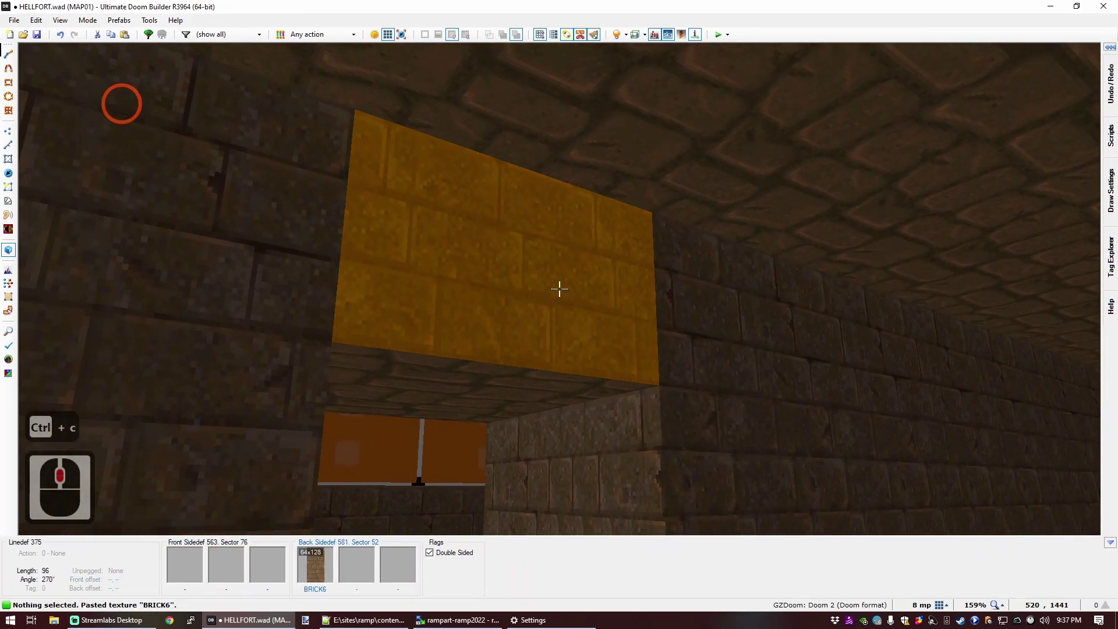
{"action": "key", "text": "u"}
{"action": "key", "text": "e"}
{"action": "key", "text": "e"}
Step: Select the new corridor's ceiling and raise it to height 208
{"action": "key", "text": "s"}
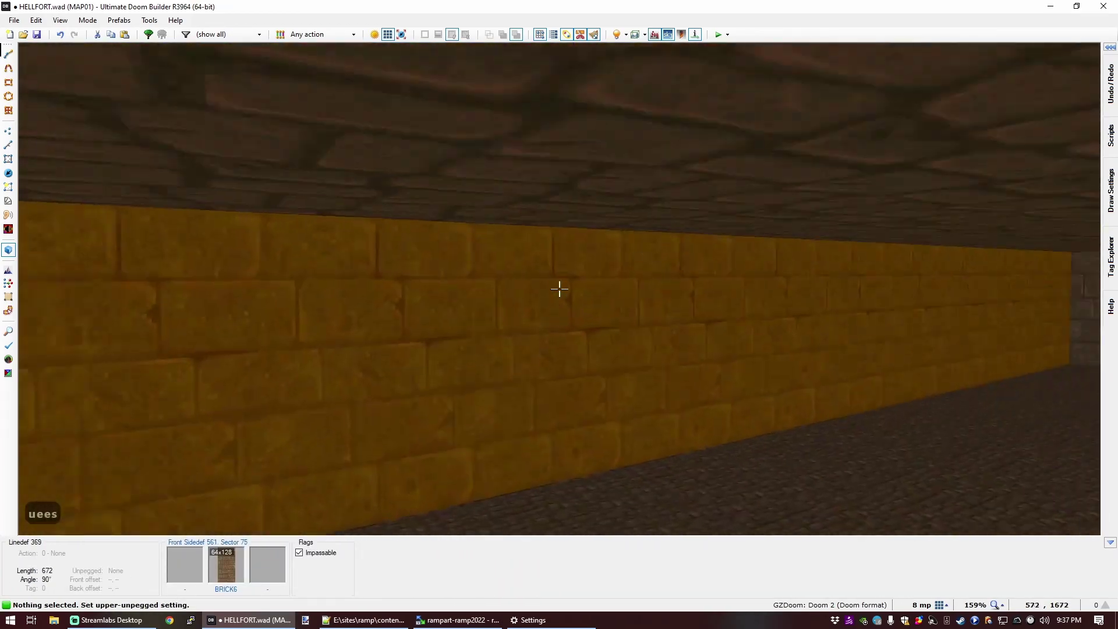
{"action": "key", "text": "d"}
{"action": "key", "text": "s"}
{"action": "left_click", "coordinate": [559, 288]}
{"action": "scroll", "coordinate": [559, 289], "scroll_direction": "up", "scroll_amount": 3}
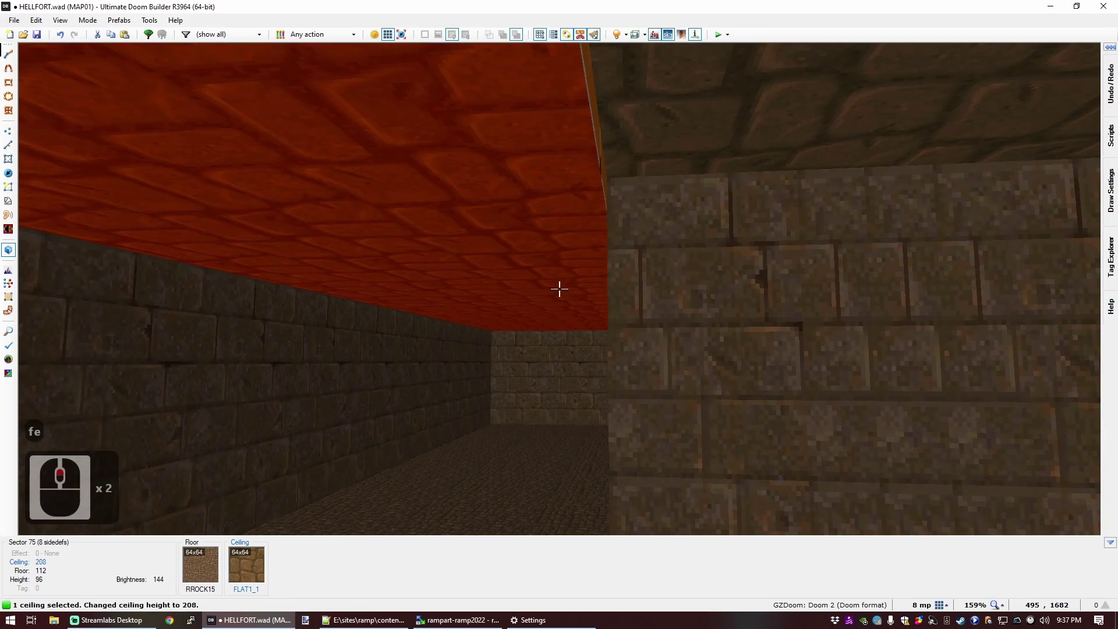
Step: Raise the new corridor's selected ceiling to height 232 and clear the selection
{"action": "scroll", "coordinate": [559, 289], "scroll_direction": "up", "scroll_amount": 2}
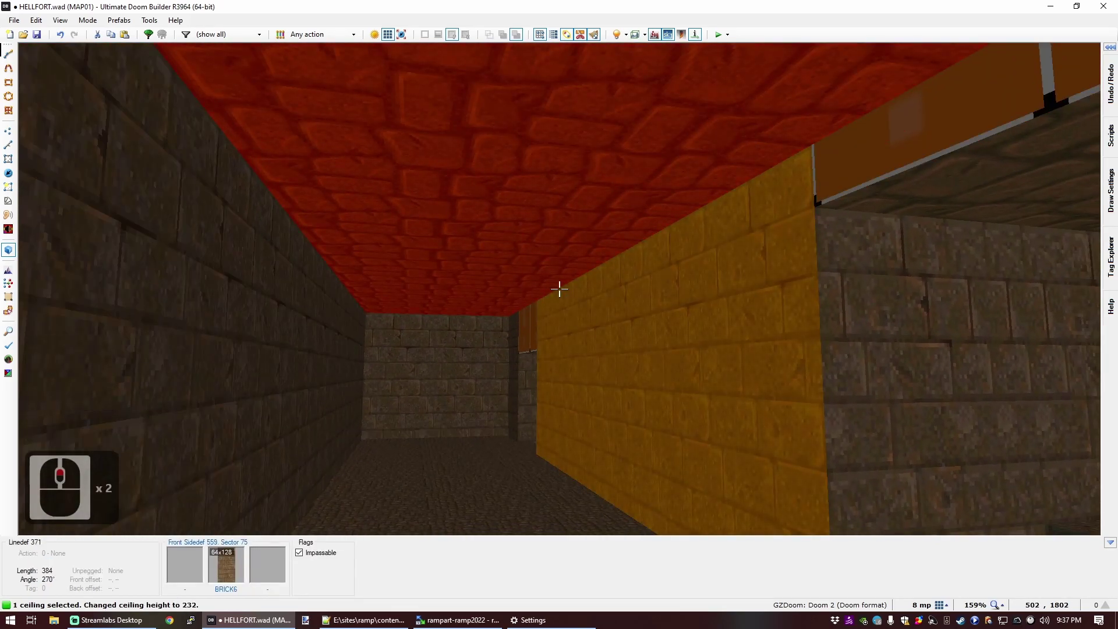
{"action": "key", "text": "c"}
{"action": "key", "text": "e"}
{"action": "key", "text": "s"}
Step: Cover the untextured walls above the corridor's stair entrances with BRICK6 and set them to upper-unpegged
{"action": "middle_click", "coordinate": [559, 289]}
{"action": "middle_click", "coordinate": [559, 289]}
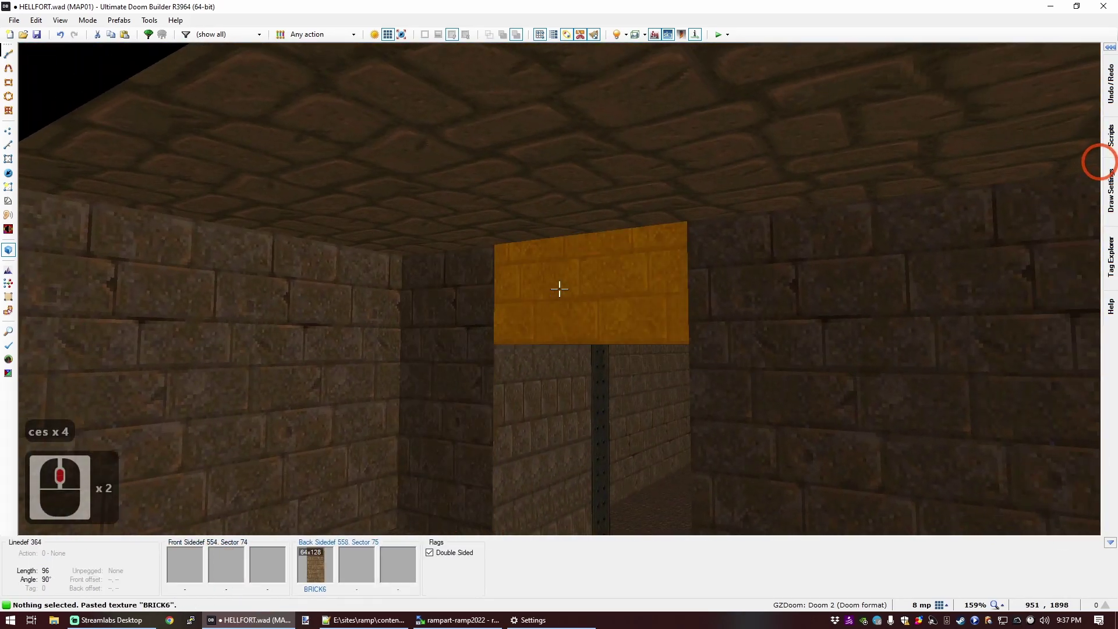
{"action": "key", "text": "u"}
{"action": "key", "text": "f"}
{"action": "key", "text": "e"}
{"action": "middle_click", "coordinate": [559, 288]}
{"action": "key", "text": "u"}
Step: Examine the raised corridor and its stair entrances in 3D for texture alignment
{"action": "key", "text": "e"}
{"action": "key", "text": "d"}
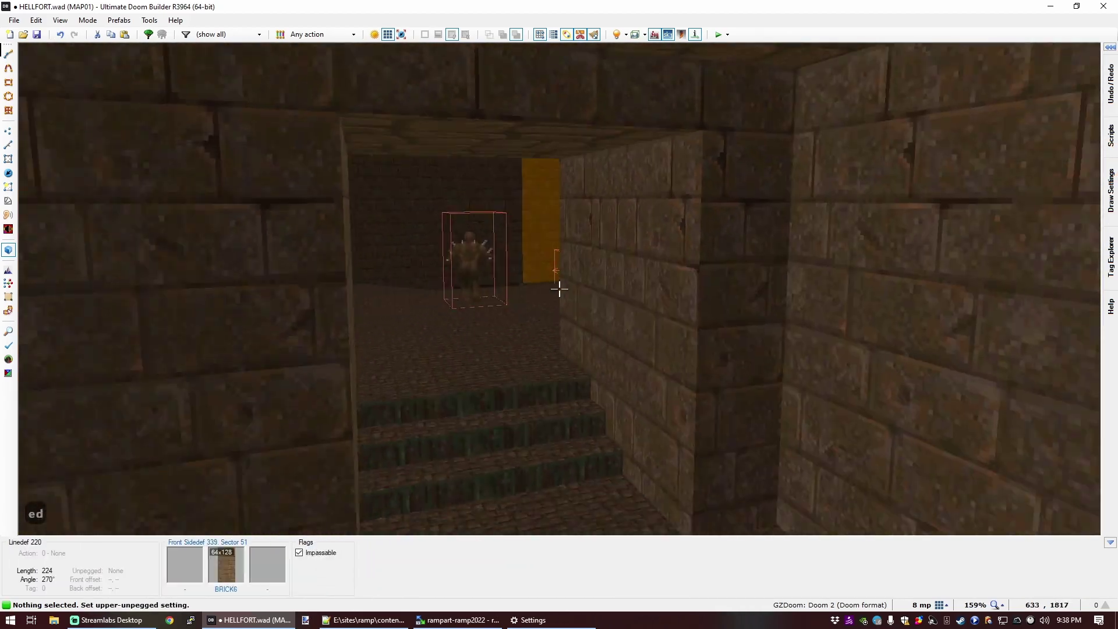
{"action": "key", "text": "f"}
{"action": "key", "text": "e"}
{"action": "key", "text": "s"}
{"action": "key", "text": "s"}
{"action": "key", "text": "s"}
{"action": "key", "text": "s"}
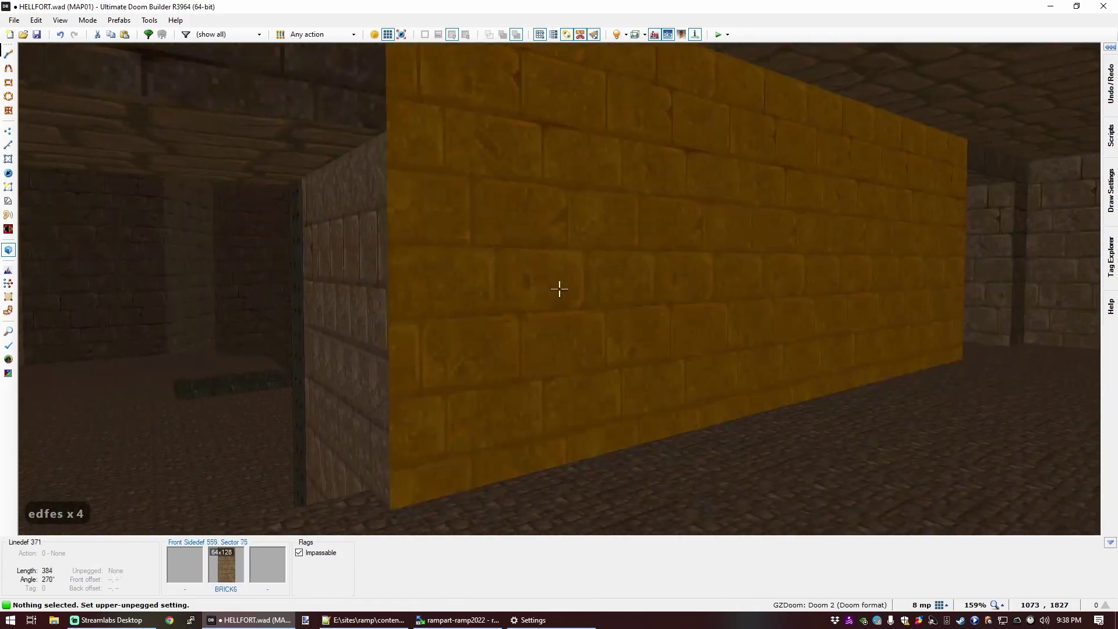
{"action": "key", "text": "e"}
{"action": "key", "text": "f"}
{"action": "key", "text": "e"}
{"action": "key", "text": "e"}
{"action": "key", "text": "e"}
Step: Draw a recess 256 units wide and 24 units deep off the western half of the corridor's north wall
{"action": "key", "text": "q"}
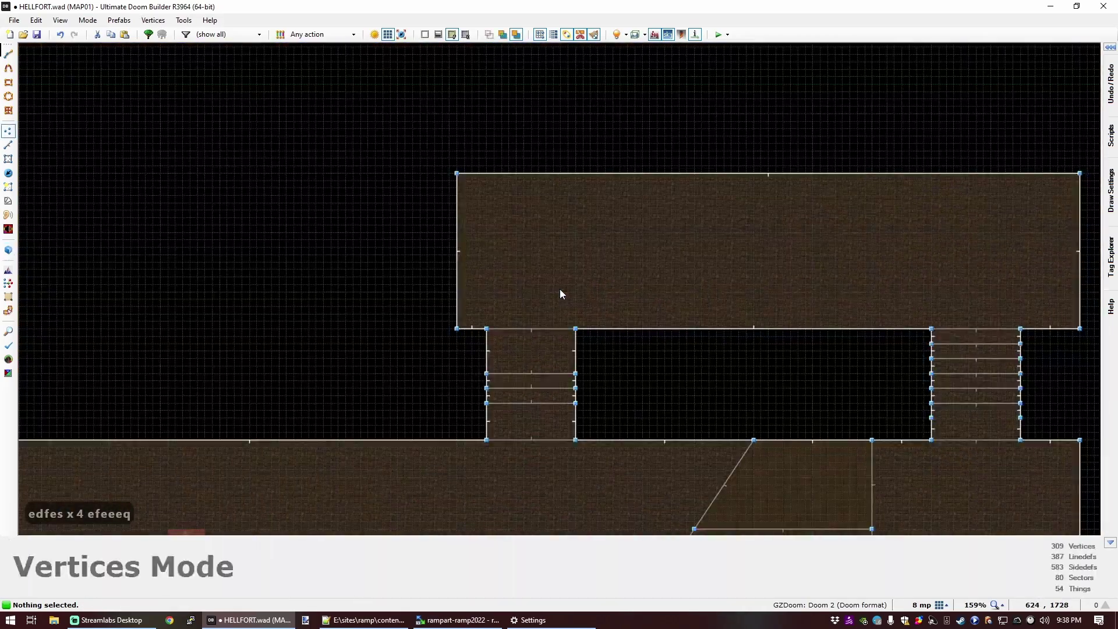
{"action": "scroll", "coordinate": [682, 264], "scroll_direction": "down", "scroll_amount": 5}
{"action": "scroll", "coordinate": [604, 257], "scroll_direction": "up", "scroll_amount": 3}
{"action": "scroll", "coordinate": [603, 256], "scroll_direction": "up", "scroll_amount": 2}
{"action": "scroll", "coordinate": [611, 281], "scroll_direction": "down", "scroll_amount": 1}
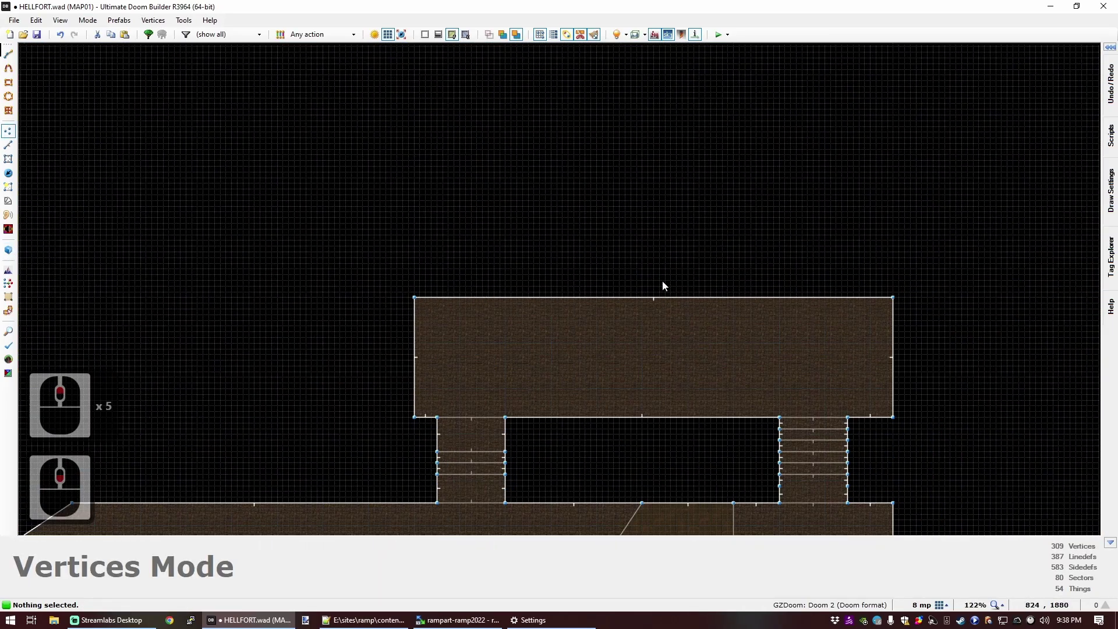
{"action": "scroll", "coordinate": [895, 299], "scroll_direction": "up", "scroll_amount": 1}
{"action": "key", "text": "ctrl+d"}
{"action": "left_click", "coordinate": [329, 297]}
{"action": "left_click", "coordinate": [329, 274]}
{"action": "left_click", "coordinate": [389, 277]}
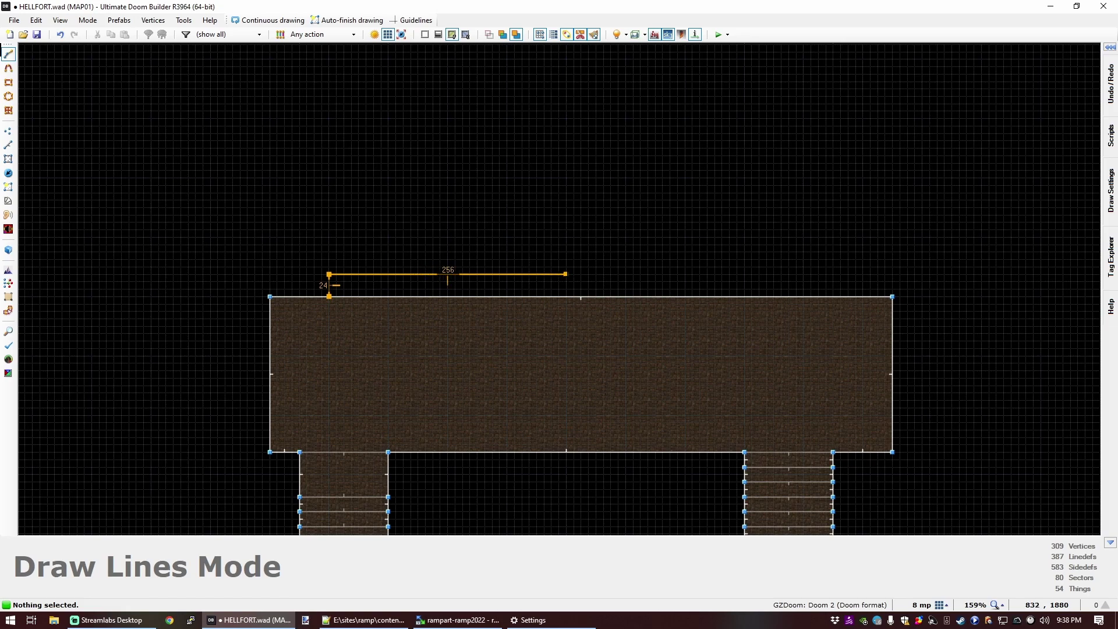
{"action": "left_click", "coordinate": [566, 296]}
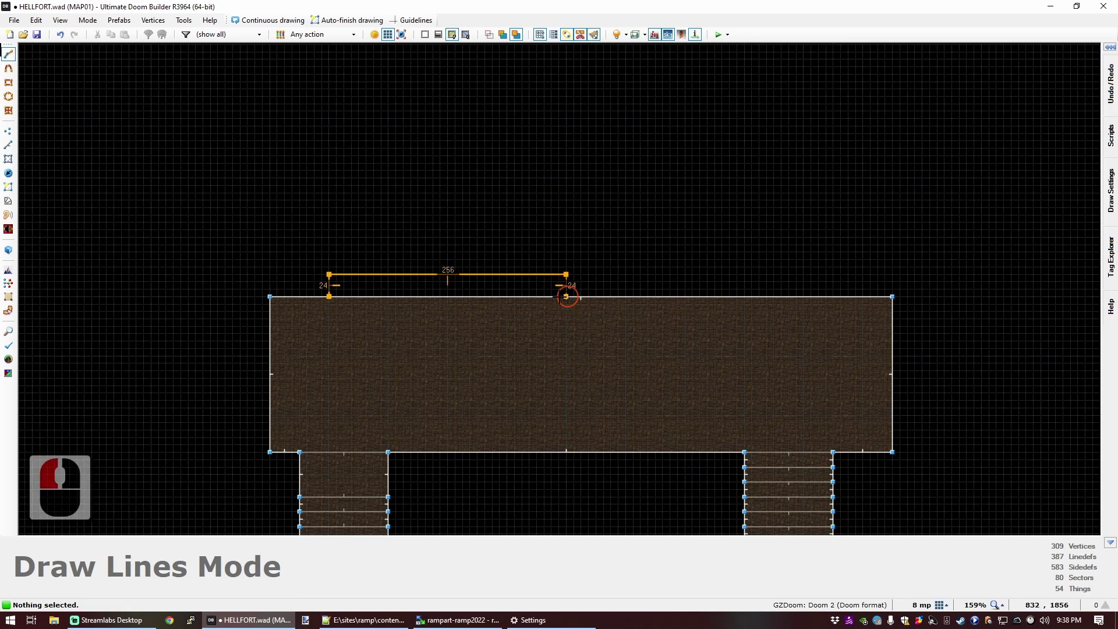
Step: Copy the new recess sector and place the copy against the eastern half of the corridor's north wall
{"action": "key", "text": "s"}
{"action": "left_click", "coordinate": [411, 282]}
{"action": "key", "text": "ctrl+c"}
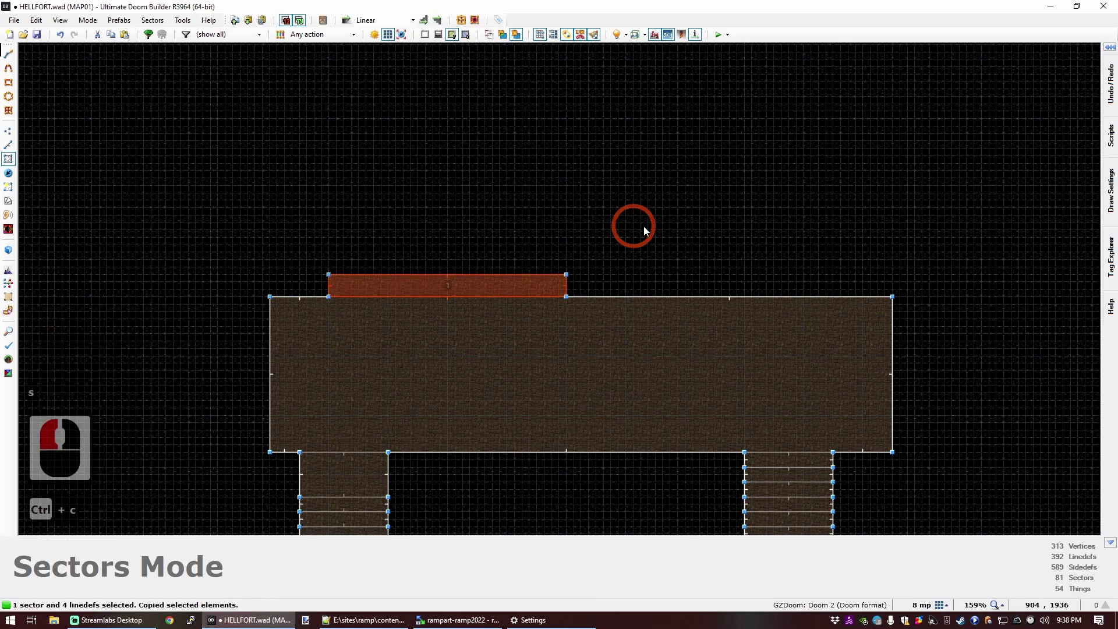
{"action": "key", "text": "ctrl+v"}
{"action": "left_click_drag", "start_coordinate": [626, 236], "coordinate": [658, 289]}
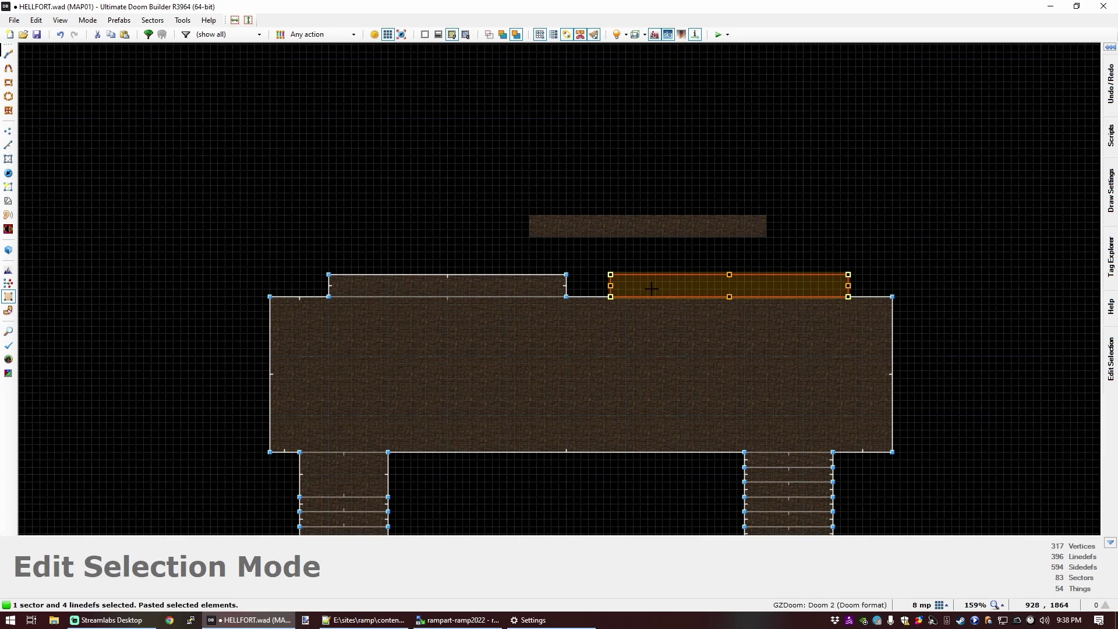
{"action": "right_click", "coordinate": [651, 288]}
{"action": "key", "text": "c"}
Step: Examine the two new recesses in the corridor's north wall in 3D
{"action": "scroll", "coordinate": [478, 266], "scroll_direction": "down", "scroll_amount": 3}
{"action": "scroll", "coordinate": [534, 232], "scroll_direction": "up", "scroll_amount": 2}
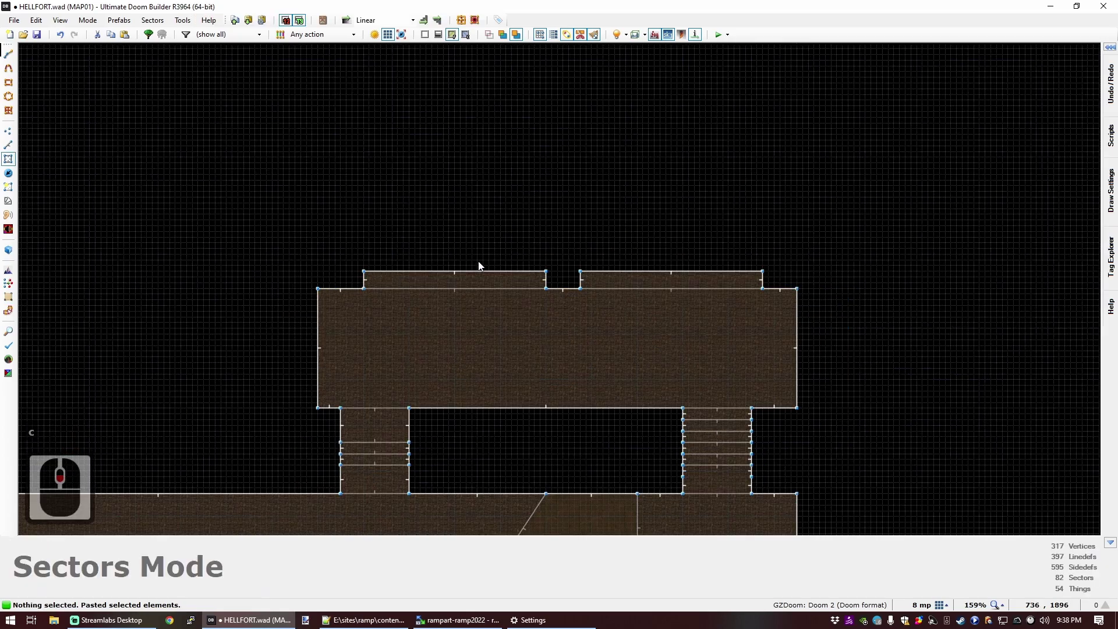
{"action": "key", "text": "q"}
{"action": "key", "text": "d"}
{"action": "key", "text": "s"}
{"action": "key", "text": "e"}
{"action": "key", "text": "d"}
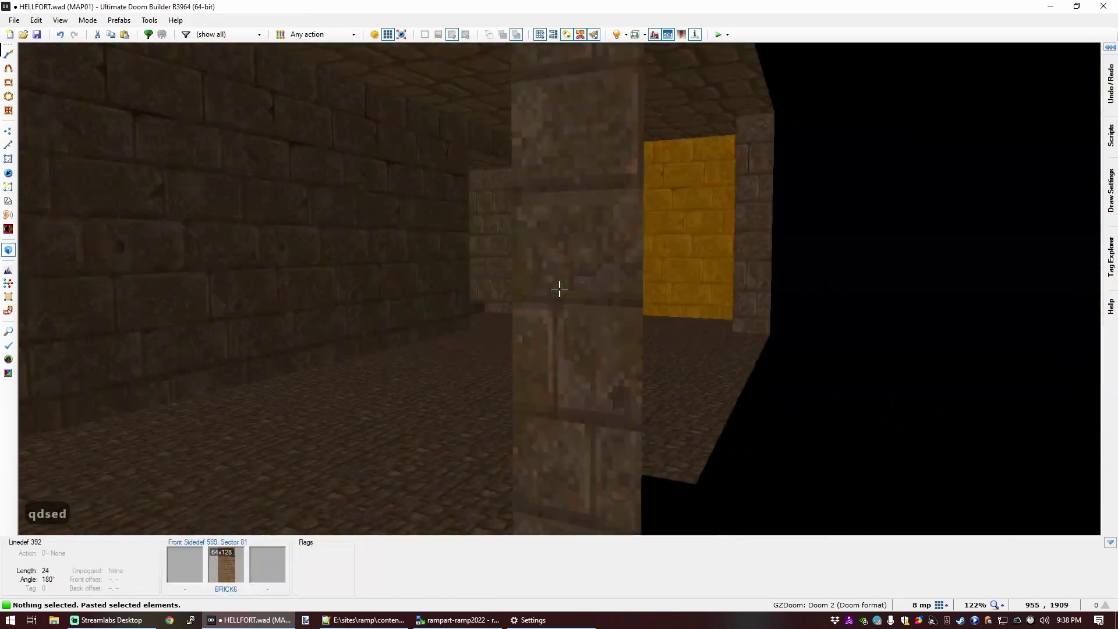
{"action": "key", "text": "e"}
{"action": "key", "text": "s"}
{"action": "key", "text": "f"}
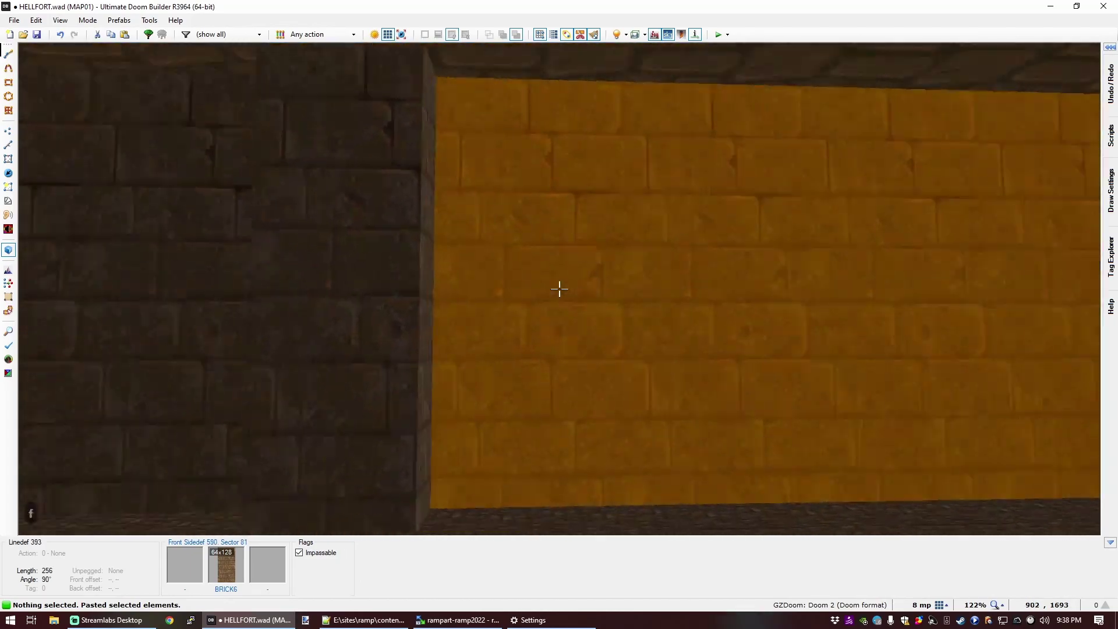
{"action": "key", "text": "e"}
Step: Start outlining a large area north of the corridor along the 48-unit pillar and the western recess's outer edge
{"action": "key", "text": "q"}
{"action": "scroll", "coordinate": [560, 289], "scroll_direction": "down", "scroll_amount": 4}
{"action": "scroll", "coordinate": [507, 192], "scroll_direction": "up", "scroll_amount": 2}
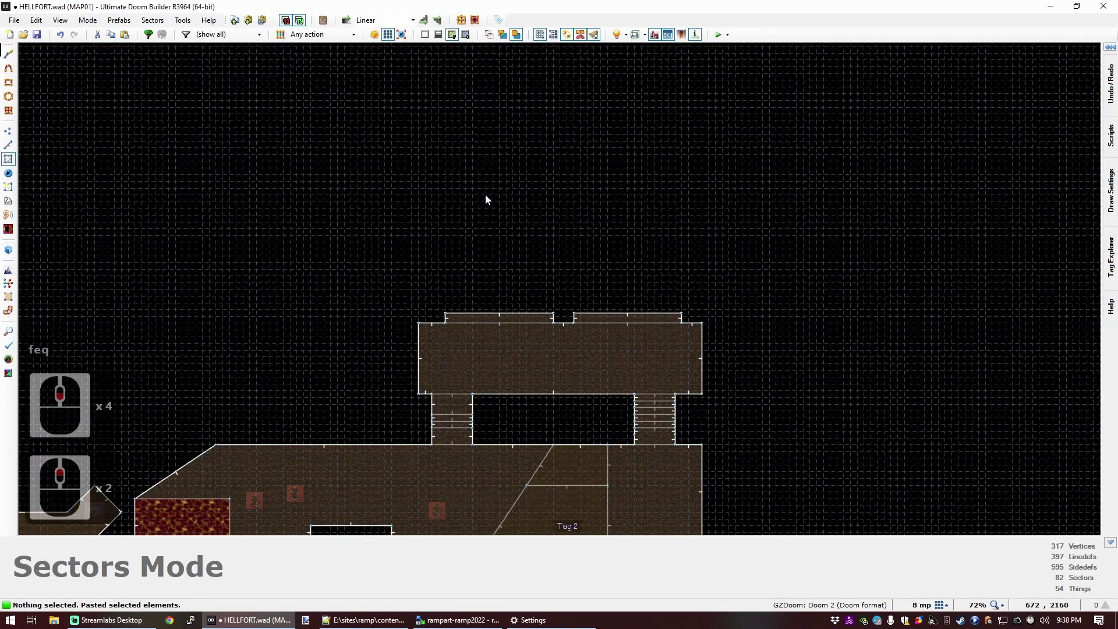
{"action": "scroll", "coordinate": [479, 192], "scroll_direction": "down", "scroll_amount": 1}
{"action": "scroll", "coordinate": [473, 185], "scroll_direction": "up", "scroll_amount": 1}
{"action": "key", "text": "d"}
{"action": "left_click", "coordinate": [573, 319]}
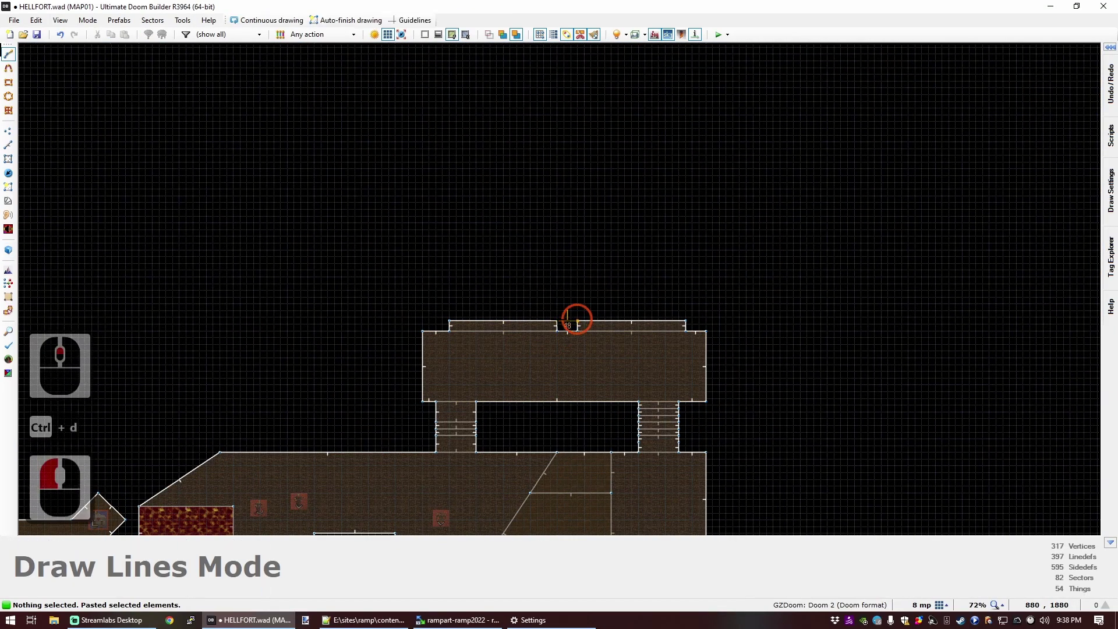
{"action": "left_click", "coordinate": [541, 320]}
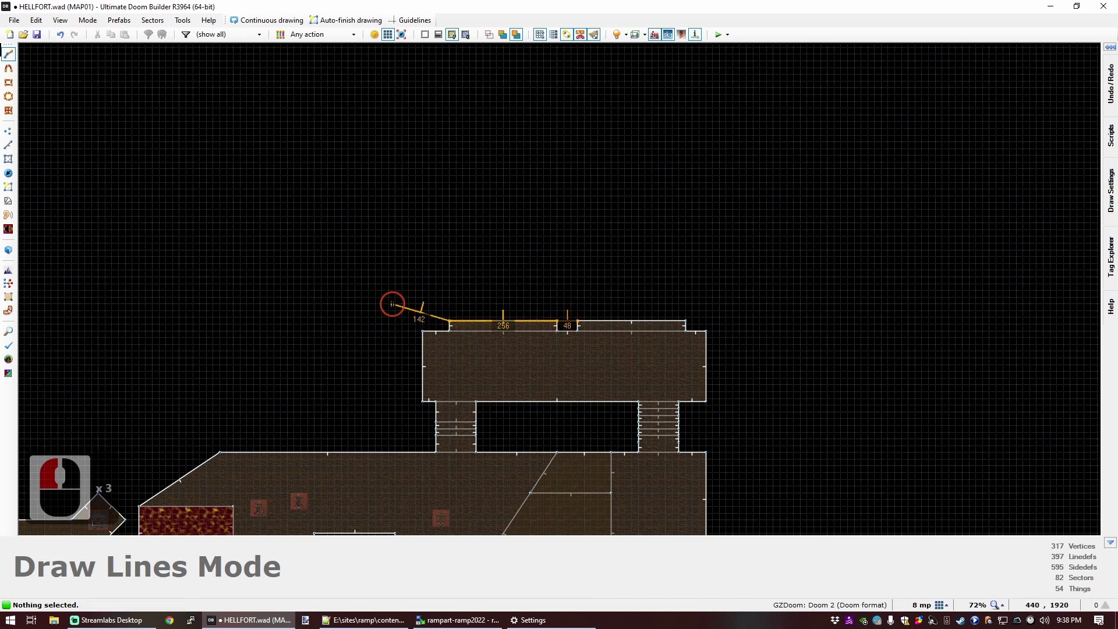
Step: Continue the outline as irregular, angled segments along the large area's western and northern sides
{"action": "left_click", "coordinate": [318, 242]}
{"action": "key", "text": "Up"}
{"action": "key", "text": "Up"}
{"action": "left_click", "coordinate": [324, 218]}
{"action": "left_click", "coordinate": [277, 171]}
{"action": "key", "text": "Up"}
{"action": "key", "text": "Up"}
{"action": "left_click", "coordinate": [315, 148]}
{"action": "left_click", "coordinate": [359, 71]}
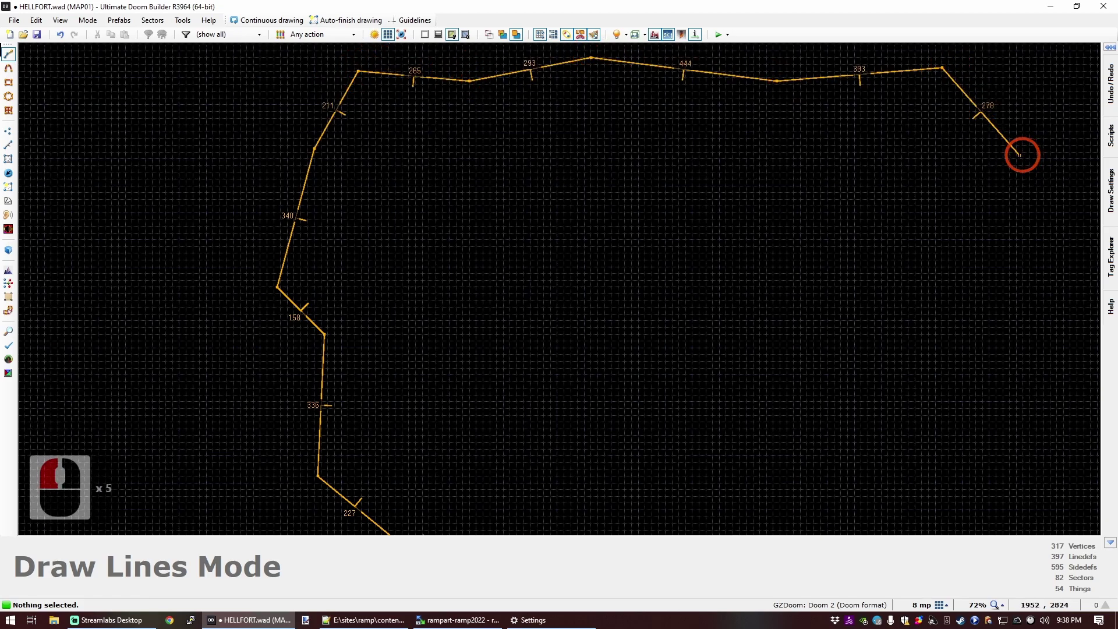
Step: Run irregular segments down the large area's eastern side and close the outline at the eastern recess's outer corner
{"action": "left_click", "coordinate": [1019, 171]}
{"action": "key", "text": "Down"}
{"action": "left_click", "coordinate": [996, 209]}
{"action": "left_click", "coordinate": [1025, 355]}
{"action": "key", "text": "Down"}
{"action": "left_click", "coordinate": [979, 408]}
{"action": "left_click", "coordinate": [857, 454]}
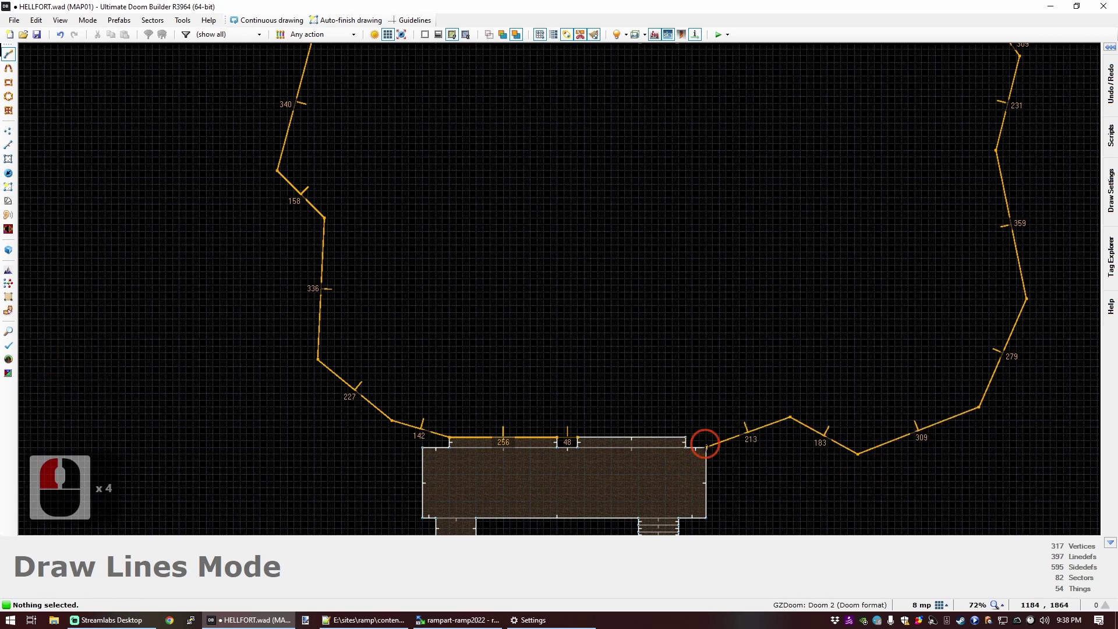
{"action": "left_click", "coordinate": [702, 407]}
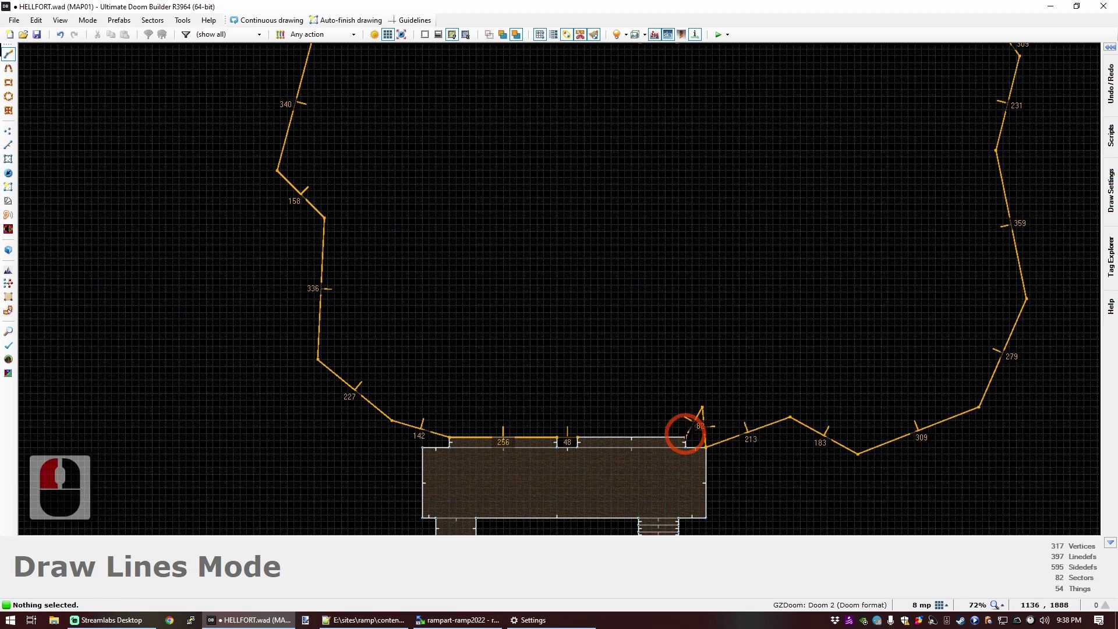
Step: Cut off the narrow notch east of the recesses by drawing a line across it and deleting the resulting triangular sector
{"action": "scroll", "coordinate": [694, 448], "scroll_direction": "up", "scroll_amount": 6}
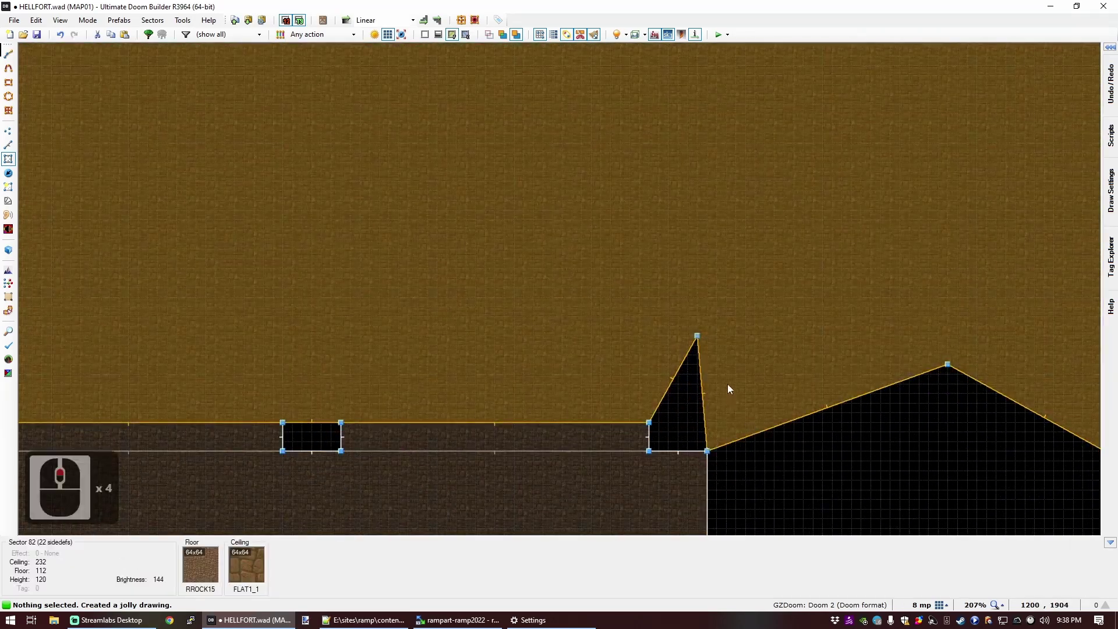
{"action": "key", "text": "ctrl+d"}
{"action": "left_click", "coordinate": [701, 332]}
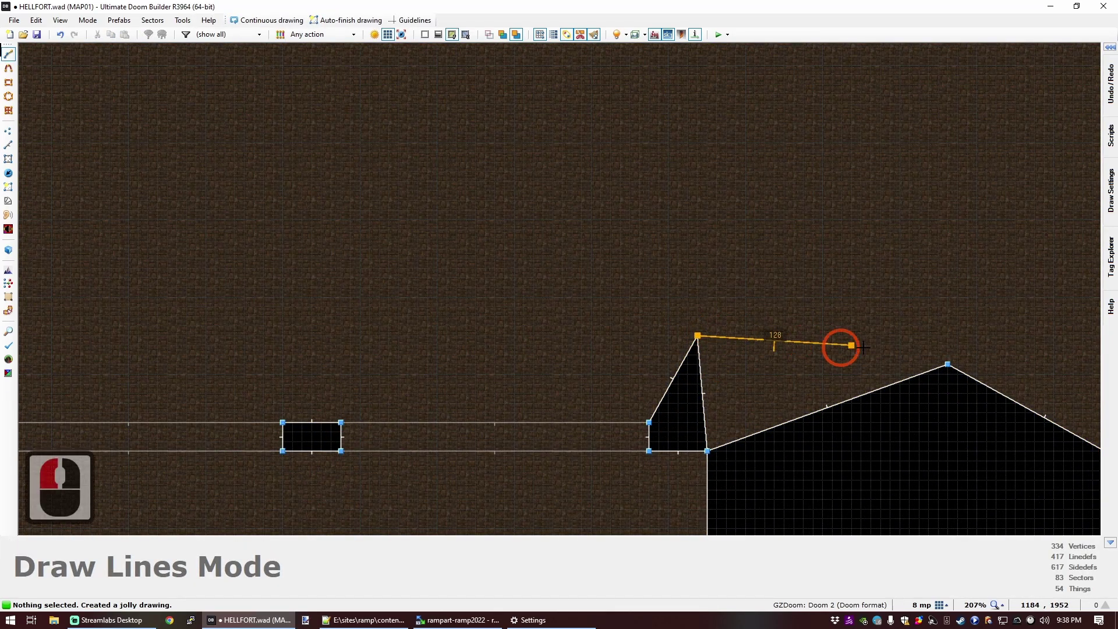
{"action": "left_click", "coordinate": [952, 356]}
{"action": "left_click", "coordinate": [737, 372]}
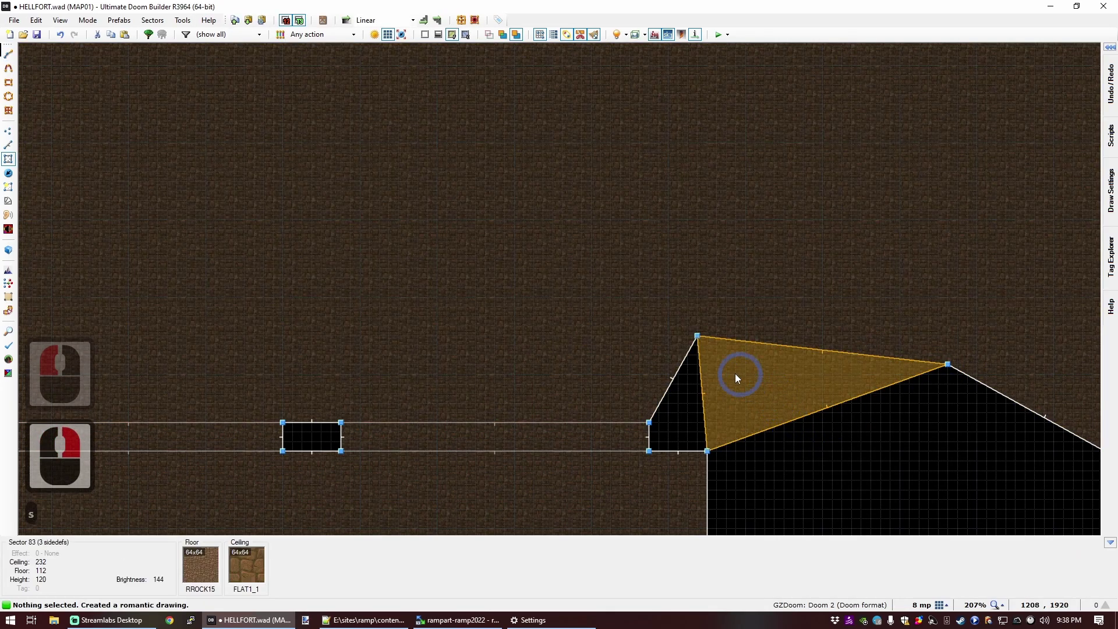
{"action": "key", "text": "Delete"}
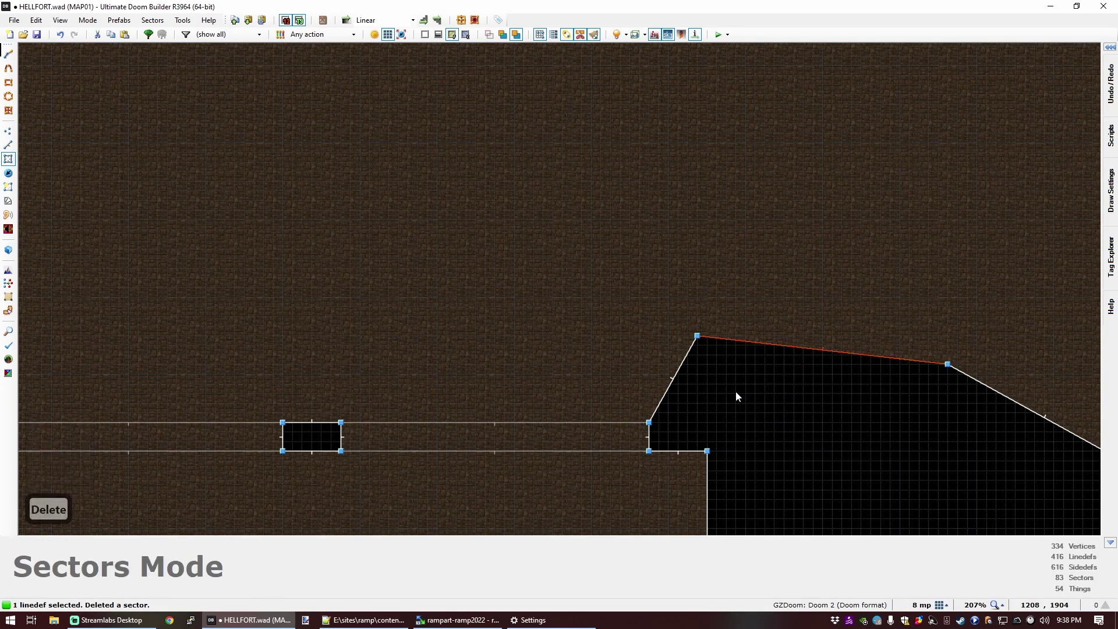
Step: Copy the BRICK6 wall texture and apply it to the large area's untextured wall where the notch was cut off
{"action": "scroll", "coordinate": [740, 279], "scroll_direction": "down", "scroll_amount": 9}
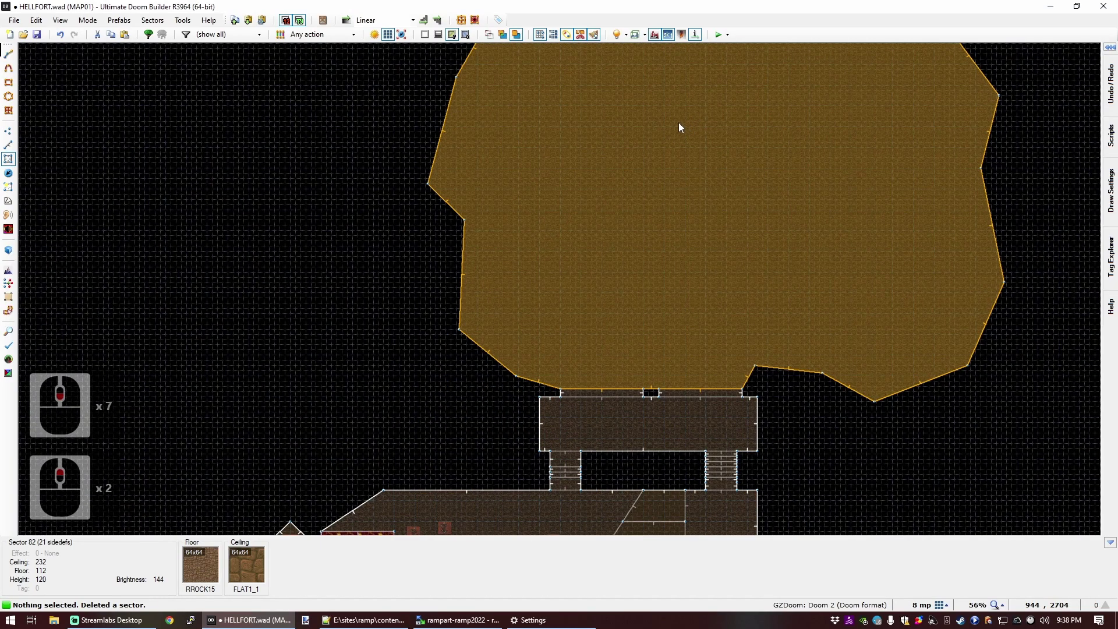
{"action": "key", "text": "q"}
{"action": "key", "text": "d"}
{"action": "key", "text": "f"}
{"action": "key", "text": "e"}
{"action": "key", "text": "f"}
{"action": "key", "text": "e"}
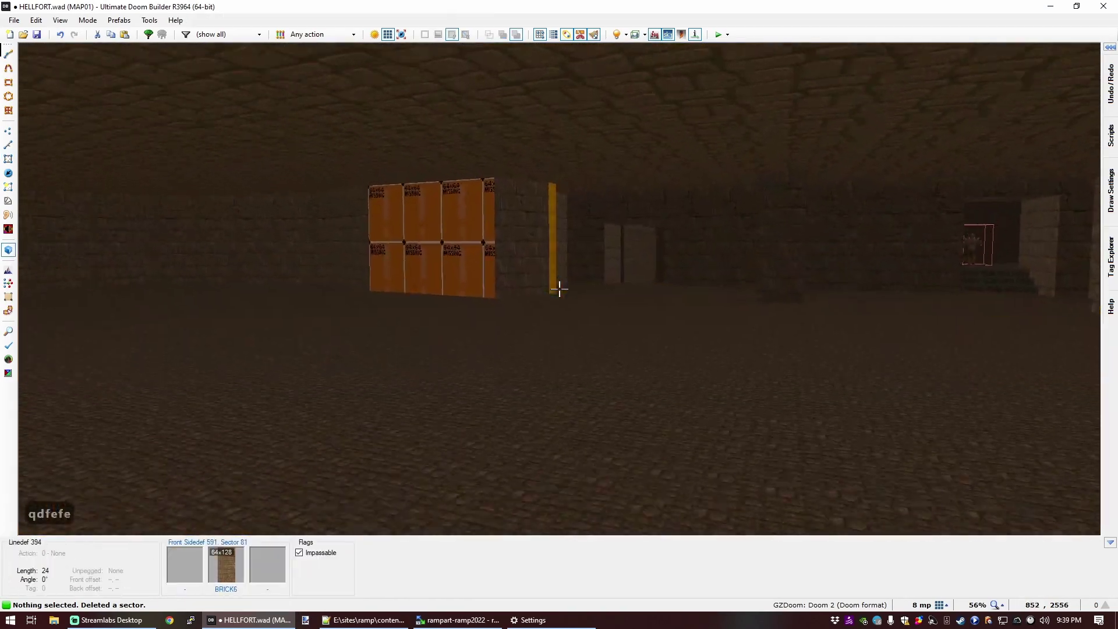
{"action": "key", "text": "ctrl+c"}
{"action": "middle_click", "coordinate": [559, 288]}
Step: Raise the eastern recess's floor into a sill and lower its ceiling to height 216
{"action": "key", "text": "f"}
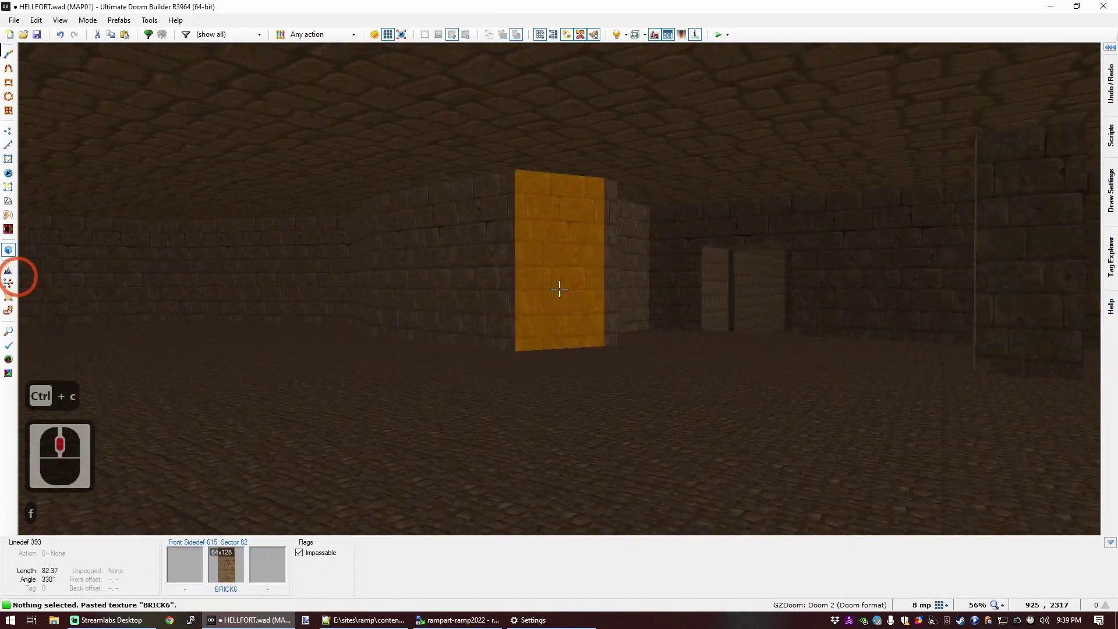
{"action": "key", "text": "e"}
{"action": "key", "text": "d"}
{"action": "key", "text": "f"}
{"action": "key", "text": "e"}
{"action": "key", "text": "f"}
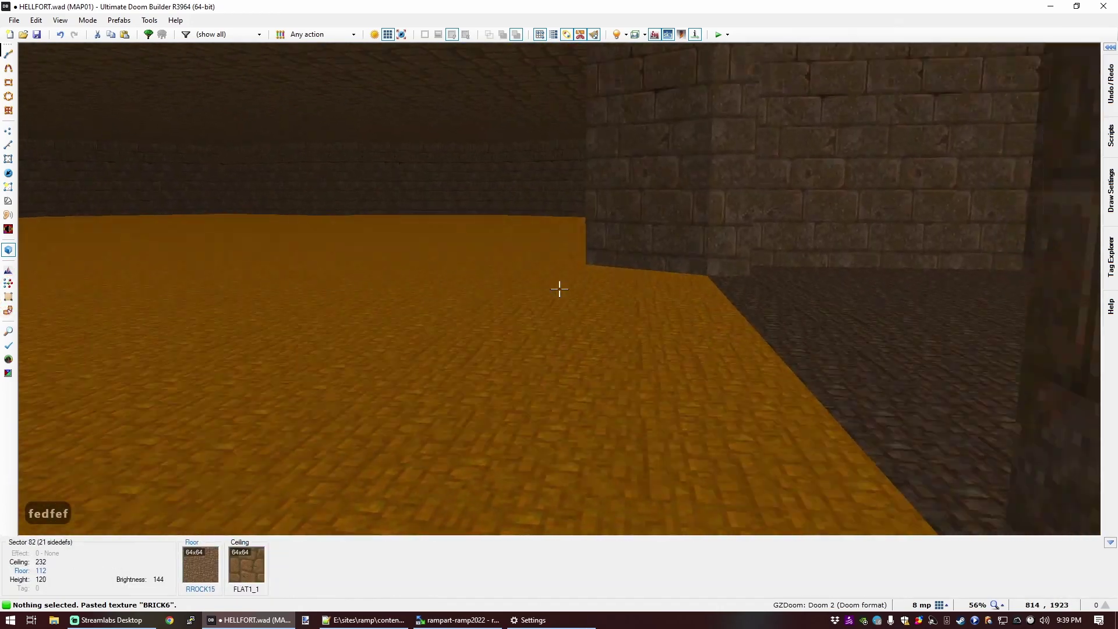
{"action": "key", "text": "e"}
{"action": "left_click", "coordinate": [559, 289]}
{"action": "key", "text": "e"}
{"action": "key", "text": "d"}
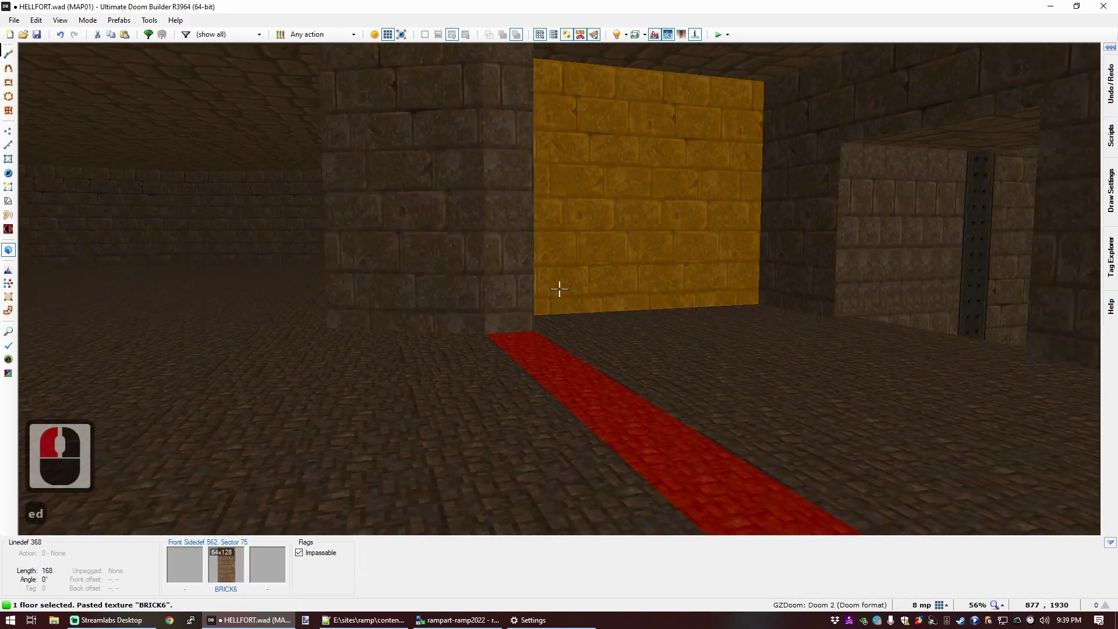
{"action": "left_click", "coordinate": [559, 289]}
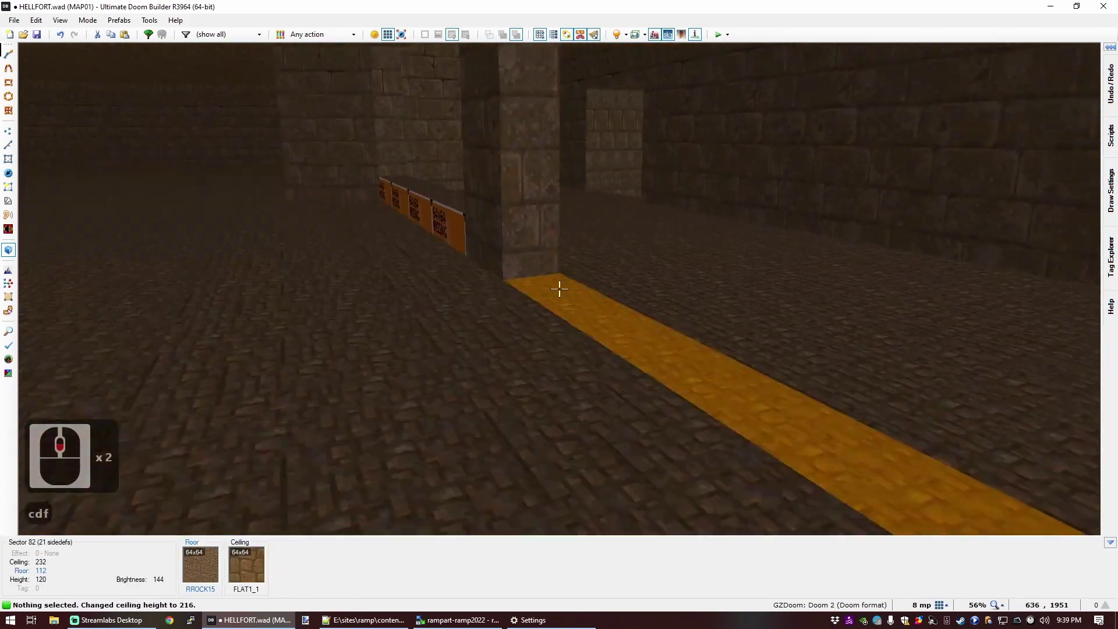
Step: Raise the western recess's floor into a matching sill and lower its ceiling to height 216
{"action": "left_click", "coordinate": [559, 288]}
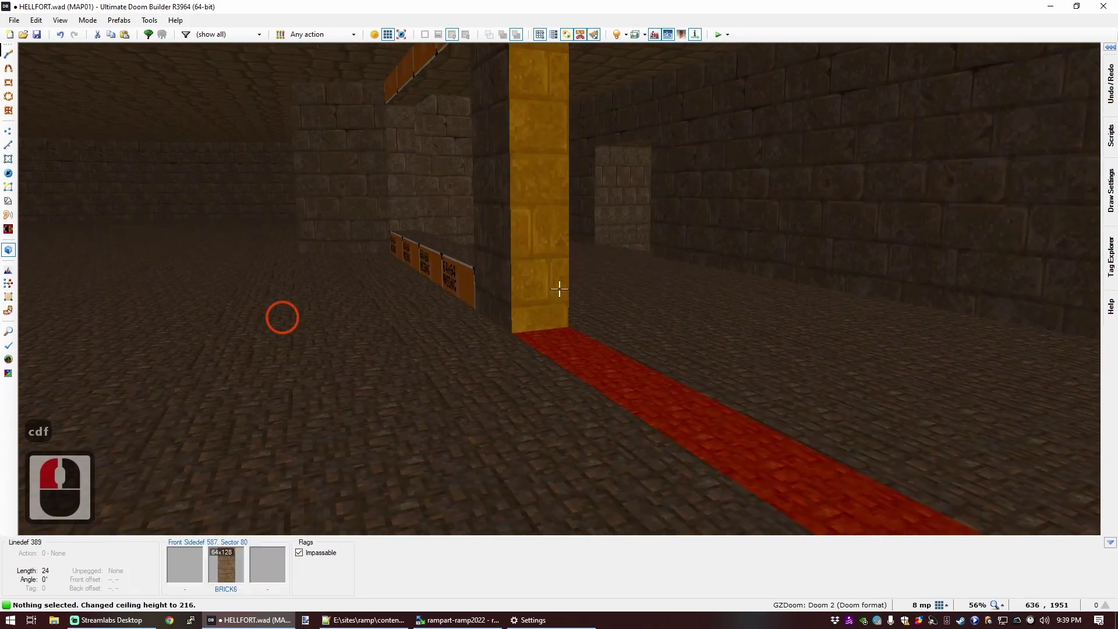
{"action": "left_click", "coordinate": [559, 288]}
{"action": "scroll", "coordinate": [559, 288], "scroll_direction": "up", "scroll_amount": 2}
{"action": "key", "text": "c"}
Step: Select the large northern area's floor, lower it to height -64, and clear the selection
{"action": "key", "text": "s"}
{"action": "key", "text": "e"}
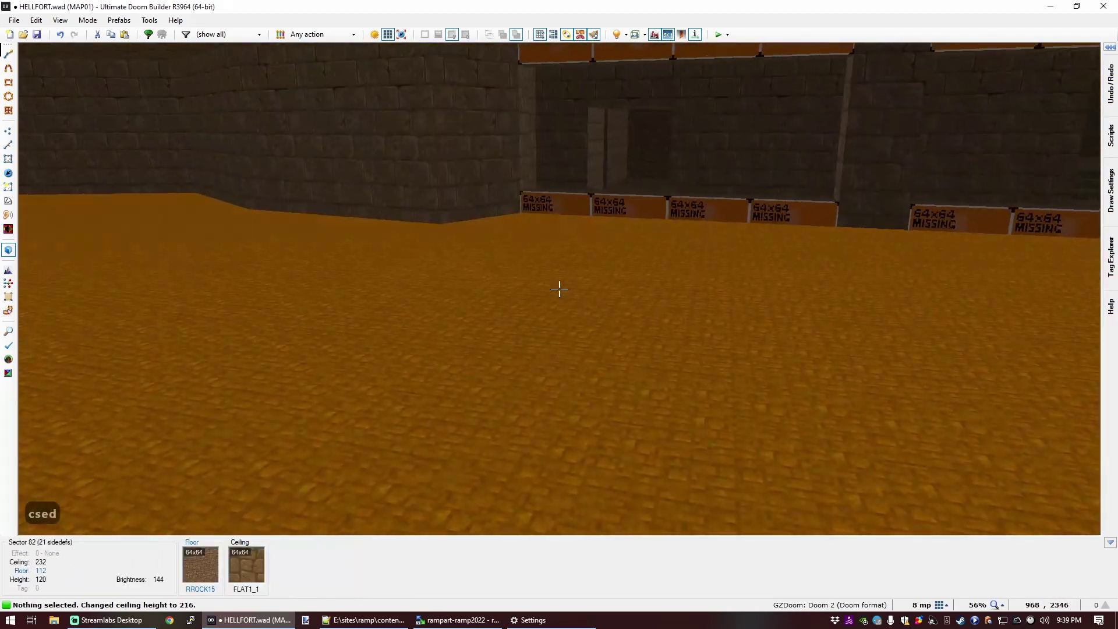
{"action": "key", "text": "s"}
{"action": "scroll", "coordinate": [559, 288], "scroll_direction": "down", "scroll_amount": 7}
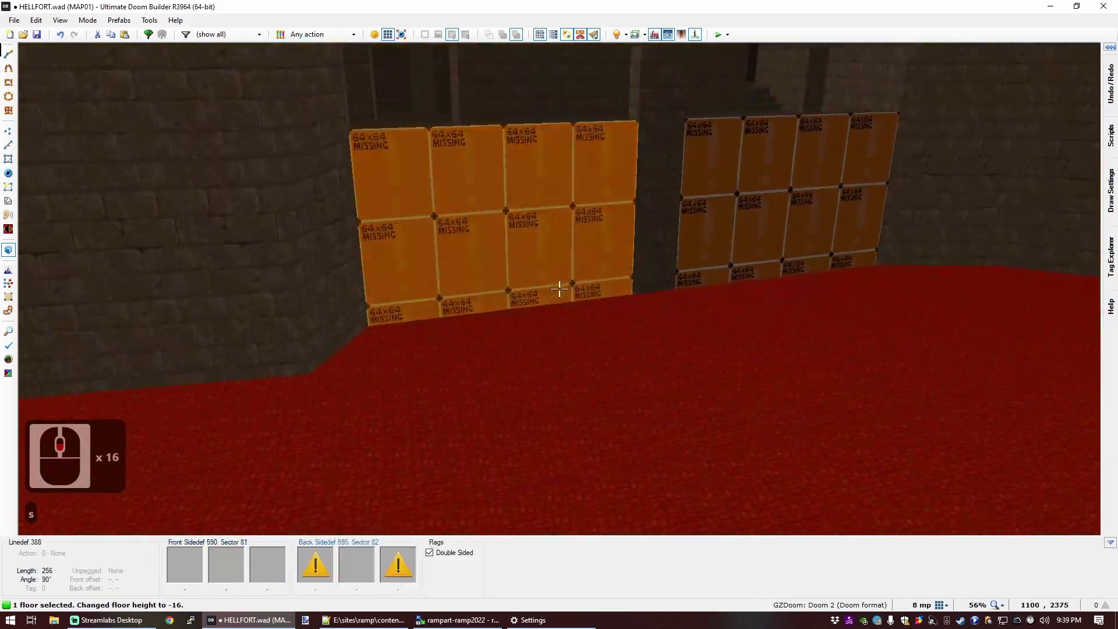
{"action": "key", "text": "s"}
{"action": "key", "text": "s"}
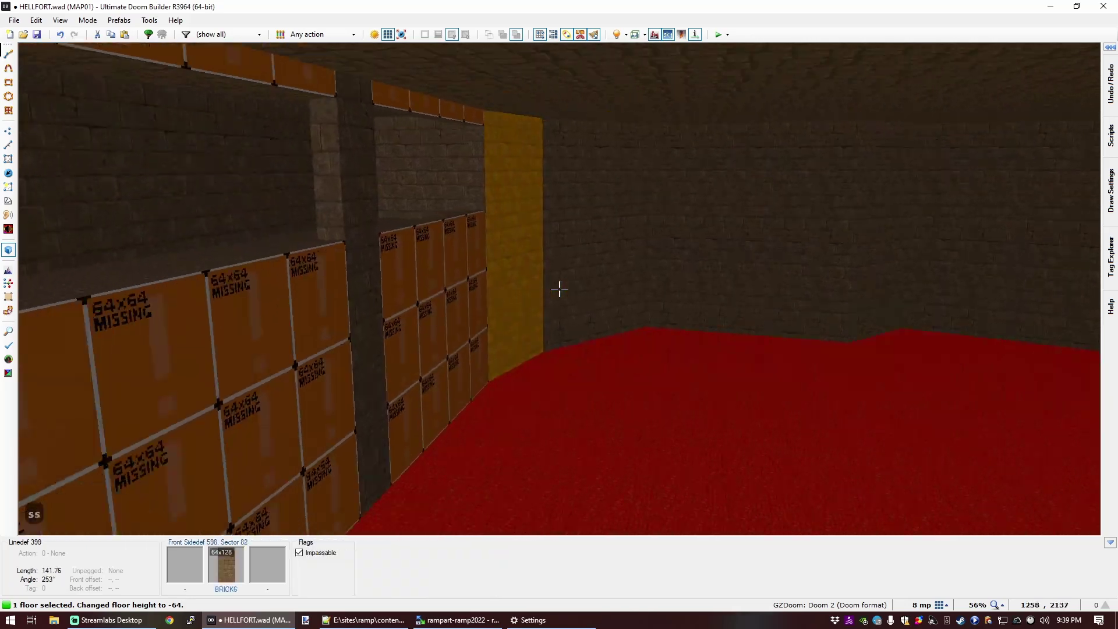
{"action": "key", "text": "c"}
Step: Copy BRICK6 and flood-fill it over the untextured walls above and below both window recesses
{"action": "key", "text": "f"}
{"action": "key", "text": "e"}
{"action": "key", "text": "e"}
{"action": "key", "text": "ctrl"}
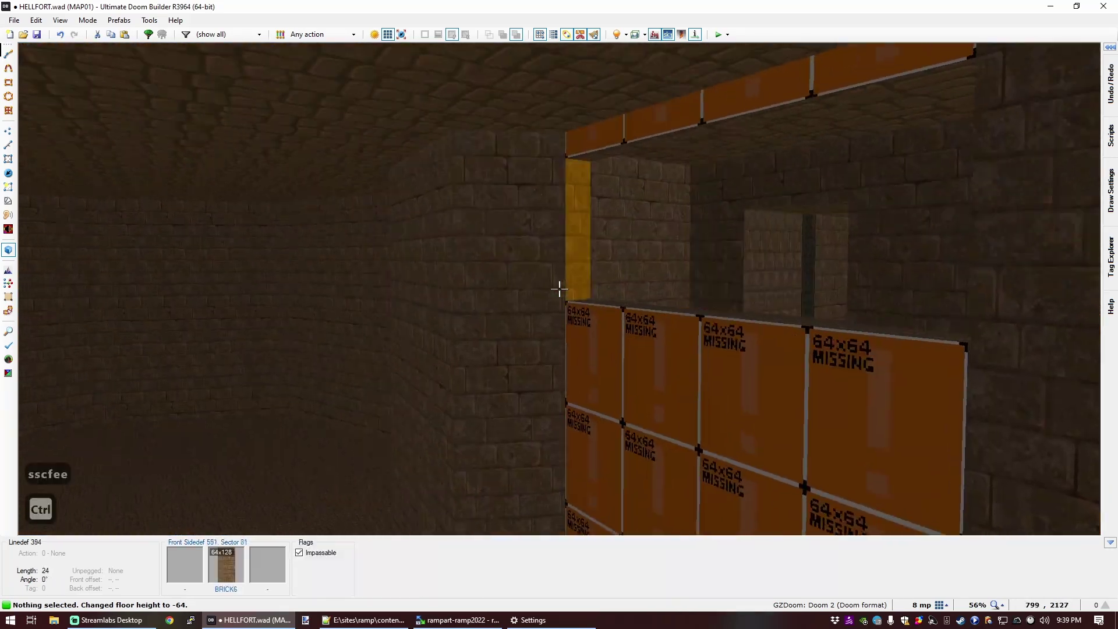
{"action": "middle_click", "coordinate": [559, 288], "text": "shift"}
{"action": "key", "text": "d"}
{"action": "key", "text": "s"}
{"action": "middle_click", "coordinate": [558, 288], "text": "shift"}
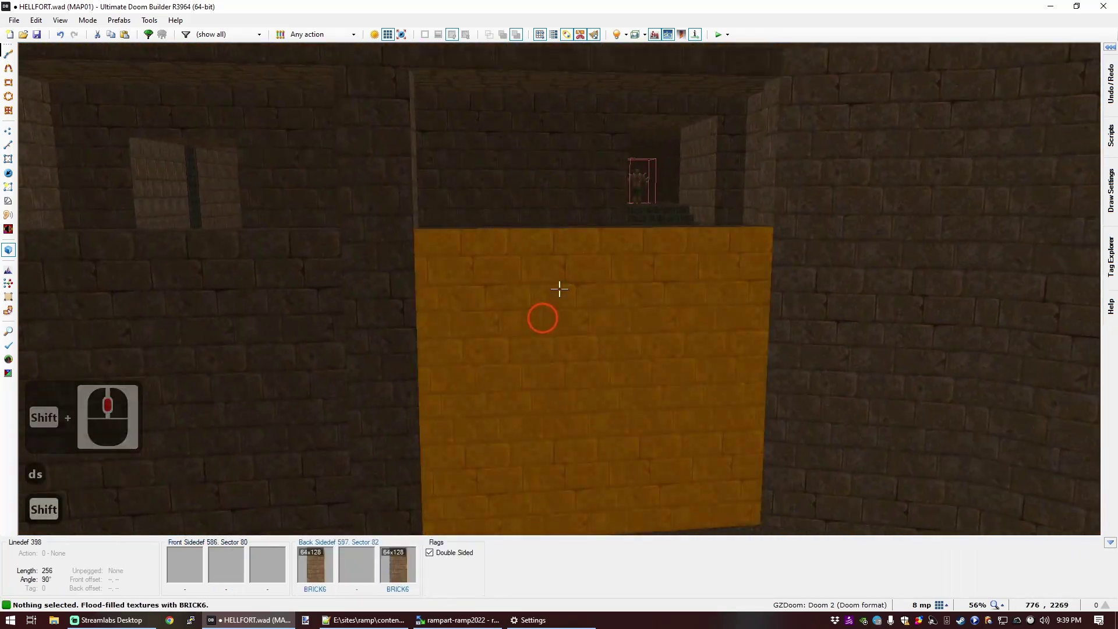
Step: Set the large northern area's ceiling texture to F_SKY1
{"action": "key", "text": "f"}
{"action": "key", "text": "e"}
{"action": "key", "text": "c"}
{"action": "key", "text": "d"}
{"action": "key", "text": "e"}
{"action": "key", "text": "s"}
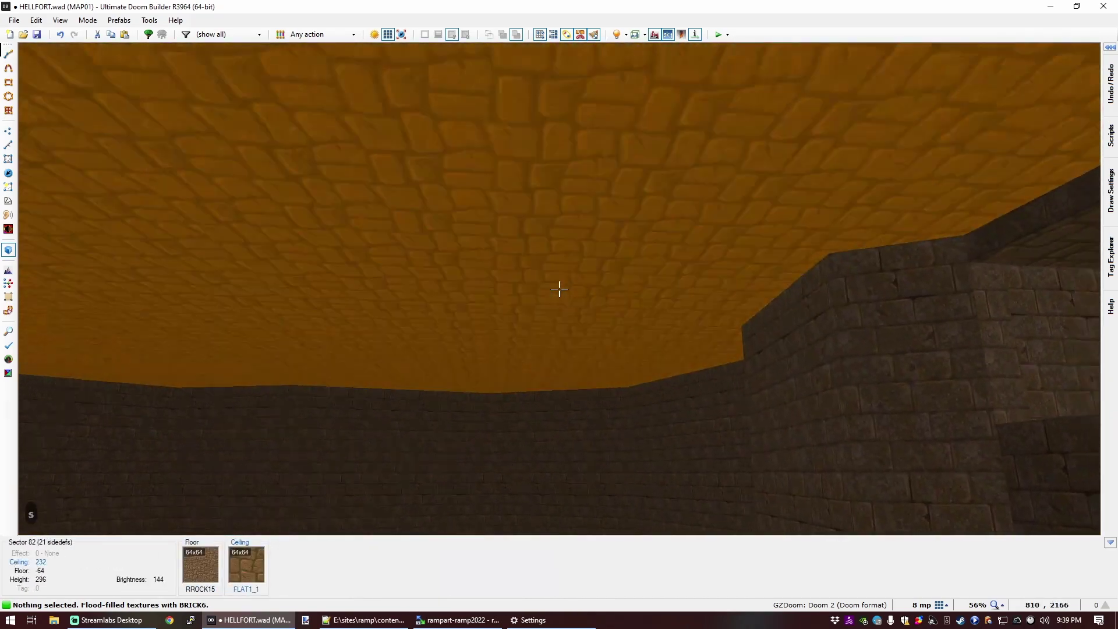
{"action": "key", "text": "s"}
{"action": "key", "text": "d"}
{"action": "left_click", "coordinate": [559, 288]}
{"action": "left_click", "coordinate": [559, 288], "text": "ctrl"}
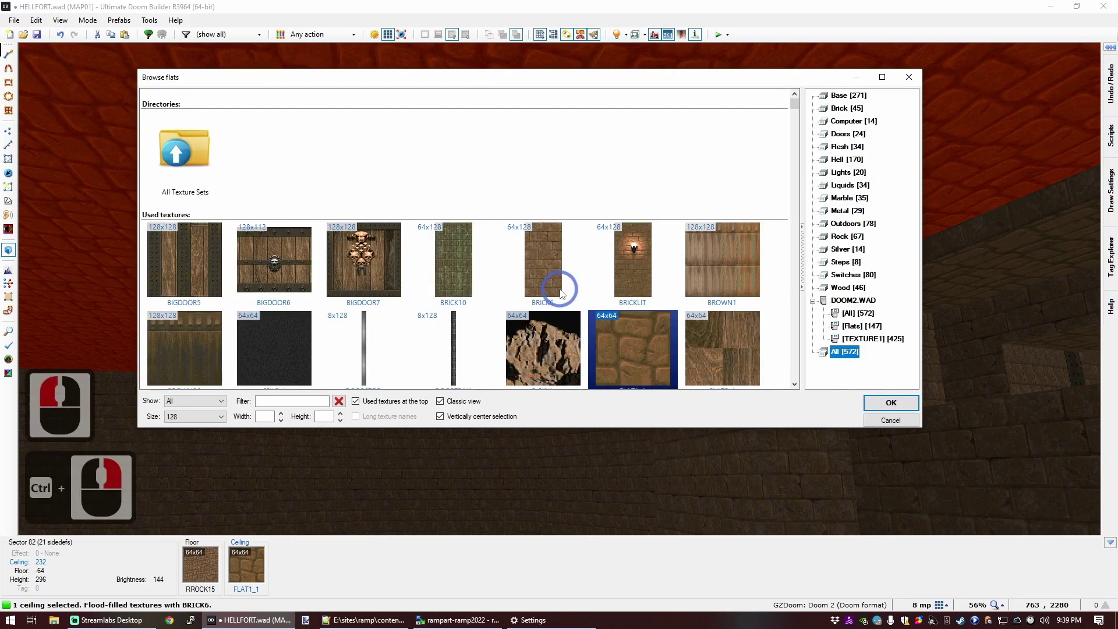
{"action": "type", "text": "f_sky"}
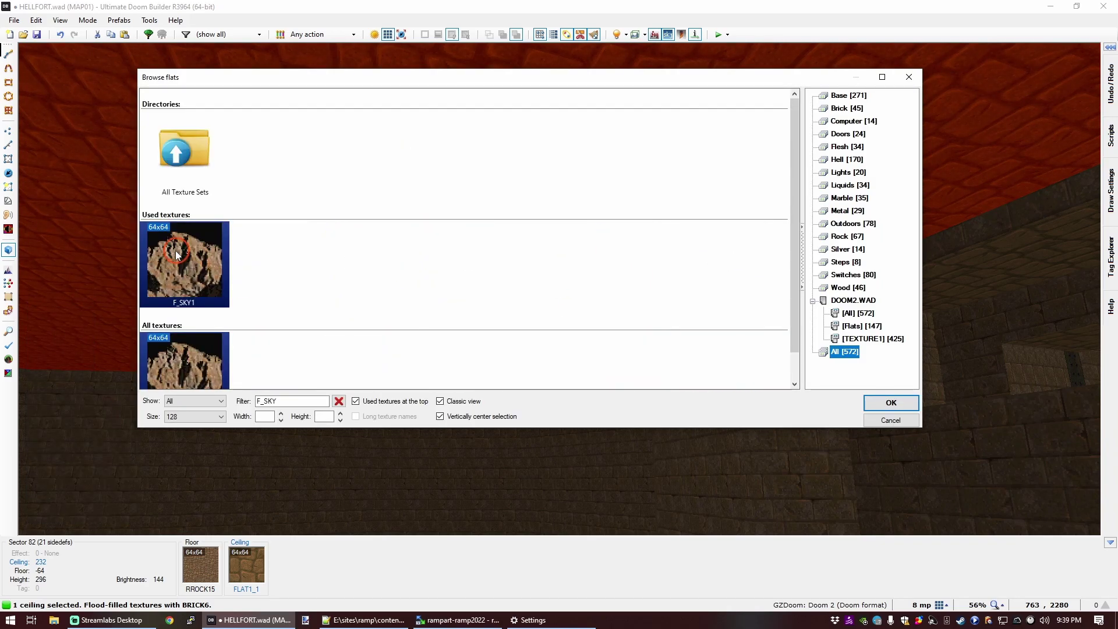
{"action": "double_click", "coordinate": [176, 250]}
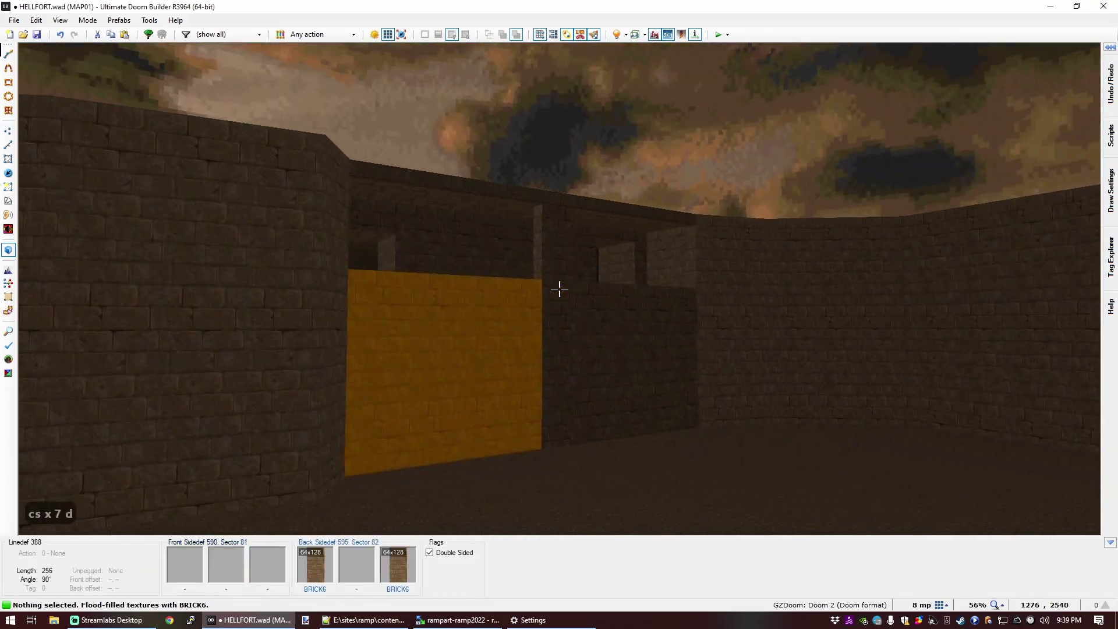
Step: Copy BRICK6 and flood-fill it over the untextured corridor-side walls below and above the window recesses
{"action": "key", "text": "e"}
{"action": "key", "text": "s"}
{"action": "key", "text": "s"}
{"action": "key", "text": "s"}
{"action": "key", "text": "s"}
{"action": "key", "text": "s"}
{"action": "key", "text": "s"}
{"action": "key", "text": "s"}
{"action": "key", "text": "s"}
{"action": "key", "text": "s"}
{"action": "key", "text": "s"}
{"action": "key", "text": "s"}
{"action": "key", "text": "e"}
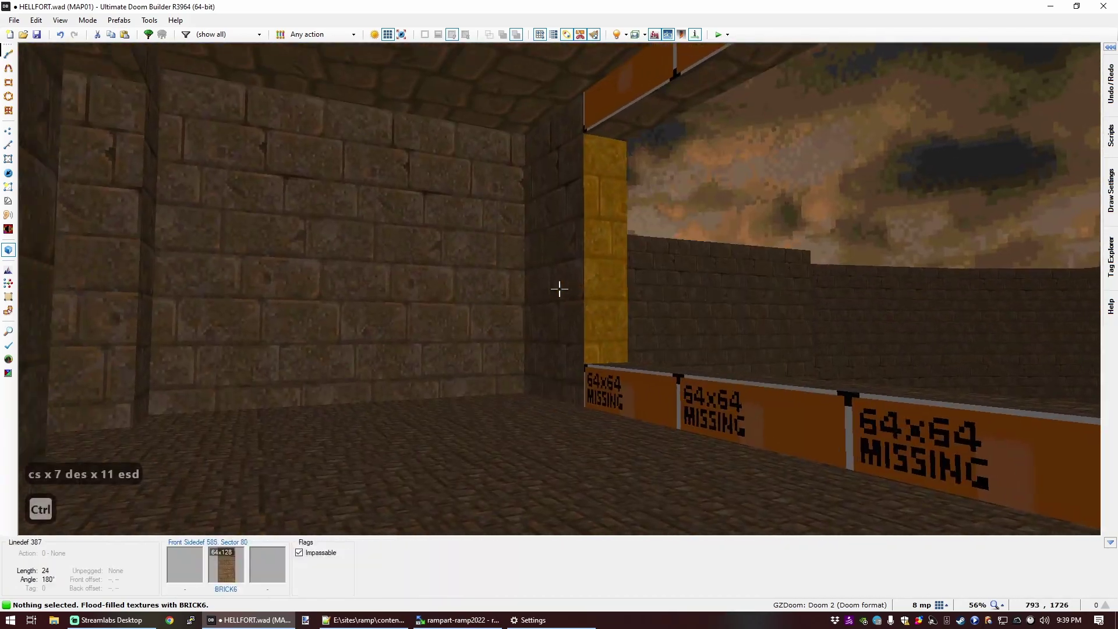
{"action": "key", "text": "ctrl+c"}
{"action": "middle_click", "coordinate": [559, 288], "text": "shift"}
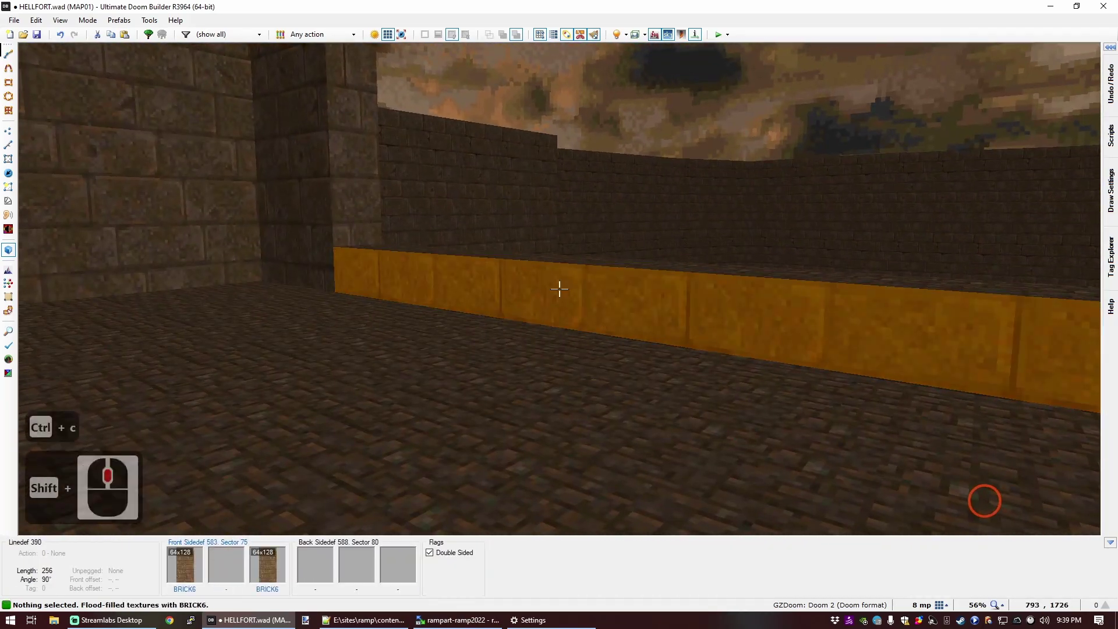
{"action": "key", "text": "f"}
{"action": "middle_click", "coordinate": [559, 288], "text": "shift"}
Step: Examine the northern area's outer walls and how they meet the walls beside the window recesses
{"action": "key", "text": "d"}
{"action": "key", "text": "s"}
{"action": "key", "text": "e"}
{"action": "key", "text": "d"}
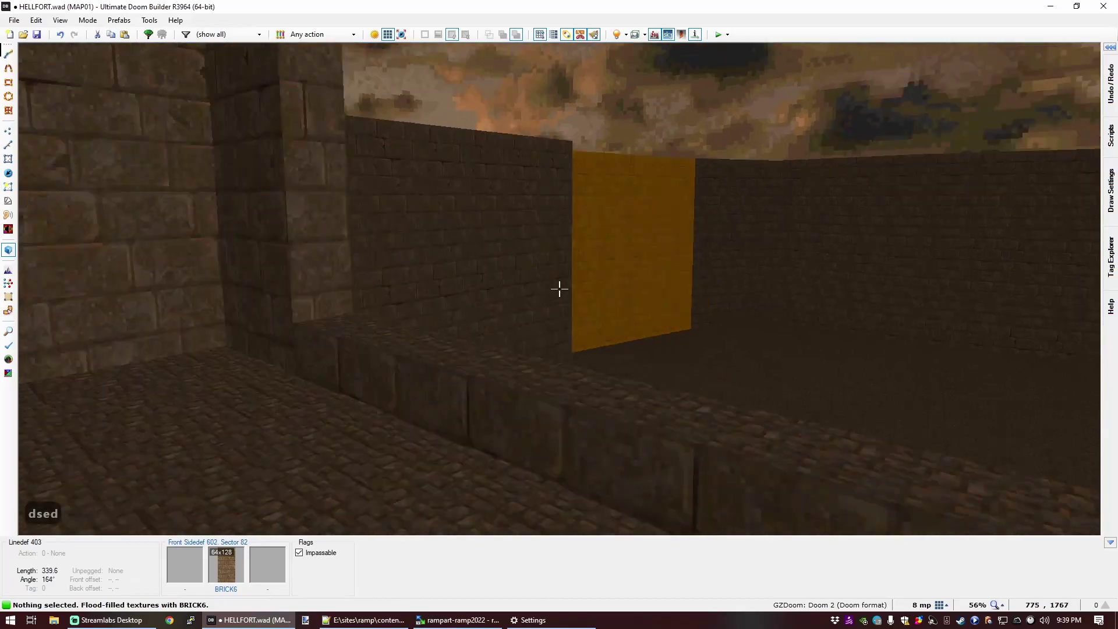
{"action": "key", "text": "f"}
{"action": "key", "text": "e"}
{"action": "key", "text": "s"}
{"action": "key", "text": "d"}
{"action": "key", "text": "f"}
{"action": "key", "text": "e"}
{"action": "key", "text": "f"}
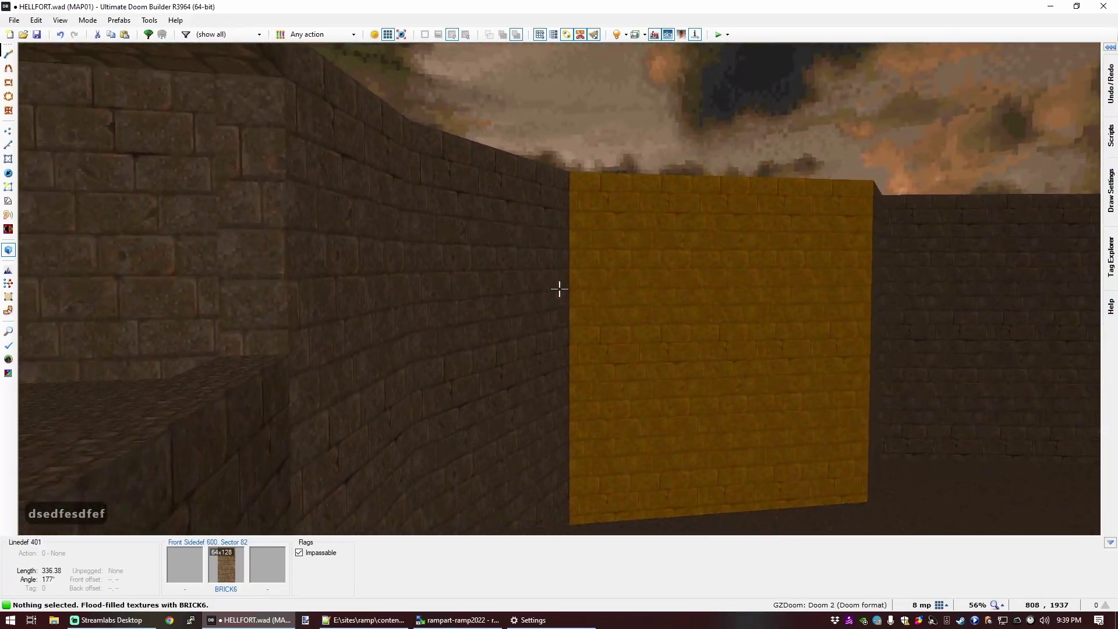
{"action": "key", "text": "f"}
{"action": "key", "text": "d"}
{"action": "key", "text": "f"}
{"action": "key", "text": "f"}
{"action": "key", "text": "e"}
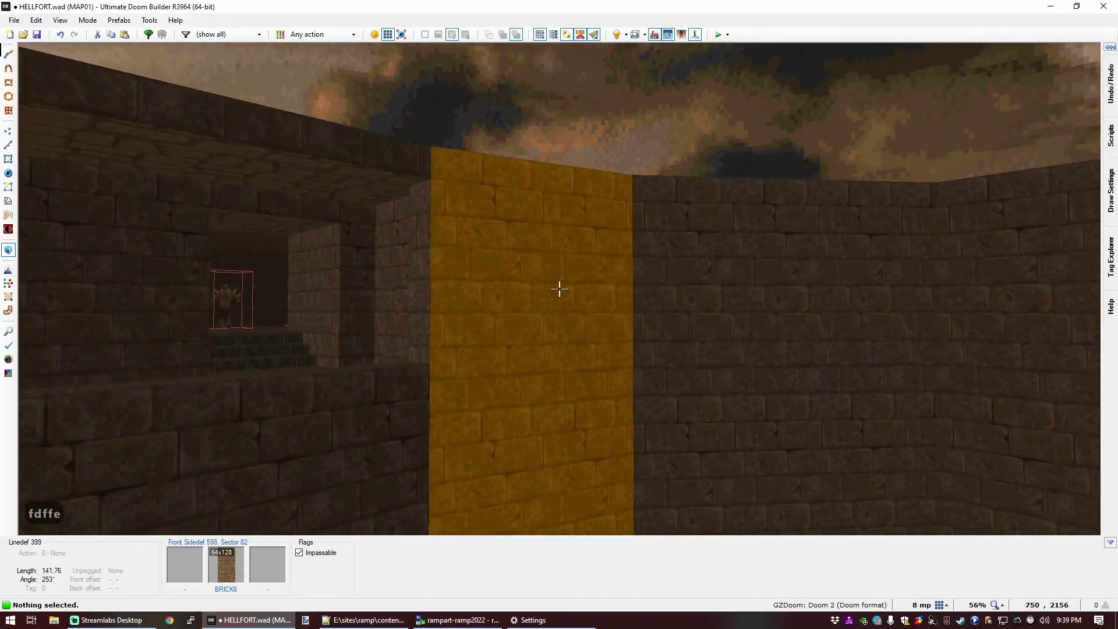
Step: Reshape the northern area's southwest wall in Vertices Mode, adding a vertex and pulling it south into a pointed corner
{"action": "key", "text": "q"}
{"action": "scroll", "coordinate": [515, 330], "scroll_direction": "up", "scroll_amount": 6}
{"action": "key", "text": "c"}
{"action": "key", "text": "v"}
{"action": "right_click_drag", "start_coordinate": [476, 269], "coordinate": [461, 345]}
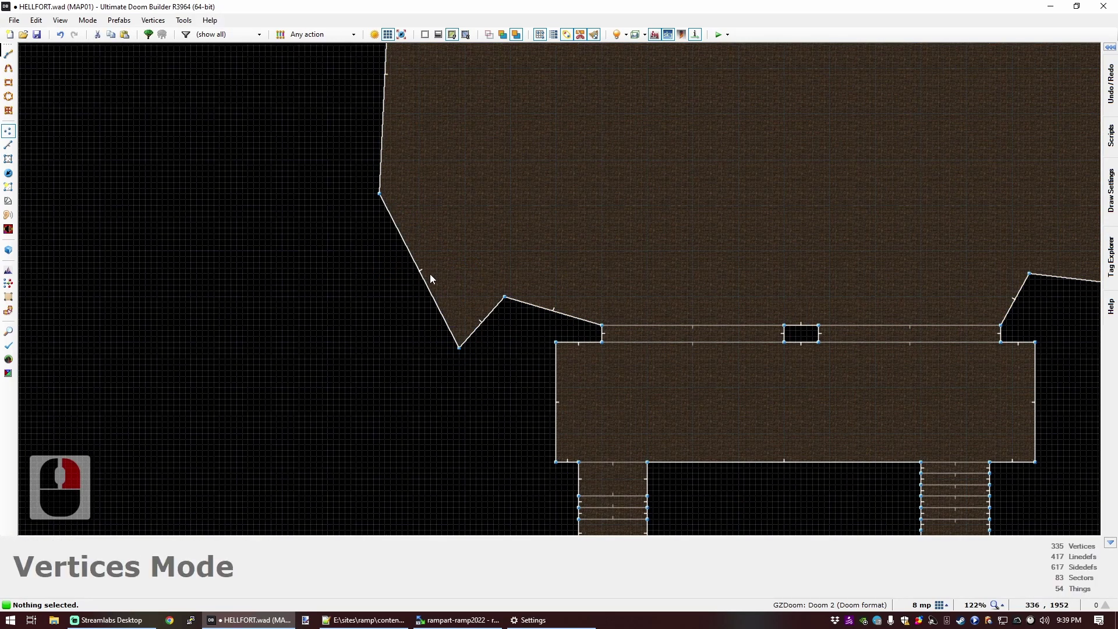
{"action": "right_click_drag", "start_coordinate": [423, 284], "coordinate": [420, 411]}
{"action": "scroll", "coordinate": [450, 332], "scroll_direction": "down", "scroll_amount": 3}
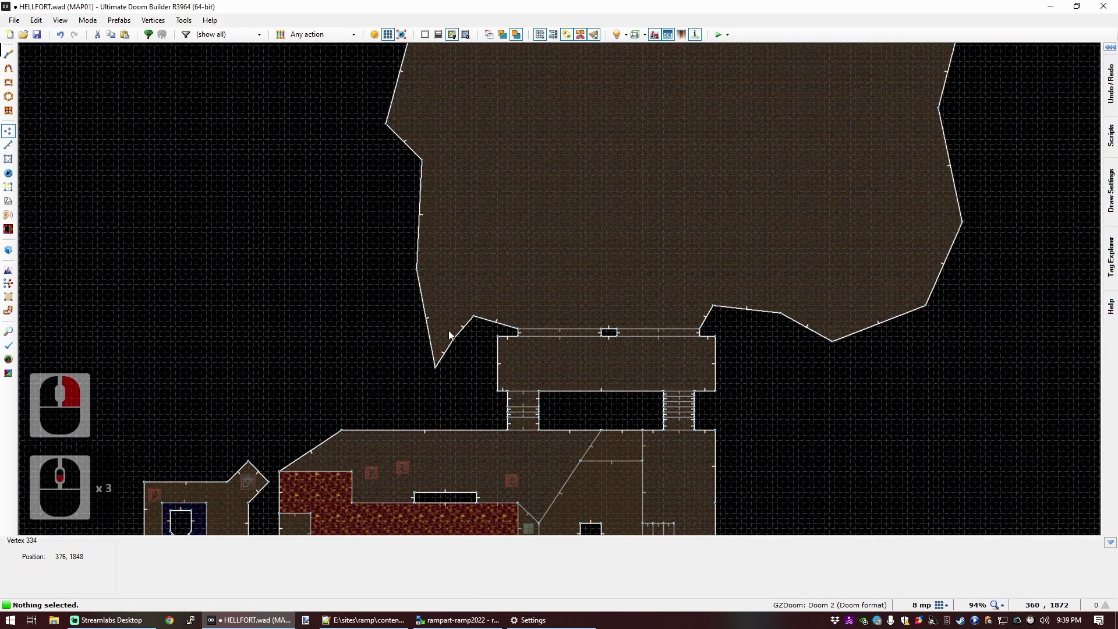
Step: Pull the walls southeast of the window recesses southward with added vertices, and widen the southwest corner with an extra vertex
{"action": "scroll", "coordinate": [782, 342], "scroll_direction": "up", "scroll_amount": 2}
{"action": "right_click_drag", "start_coordinate": [714, 311], "coordinate": [710, 319]}
{"action": "right_click_drag", "start_coordinate": [783, 298], "coordinate": [741, 414]}
{"action": "scroll", "coordinate": [725, 309], "scroll_direction": "down", "scroll_amount": 2}
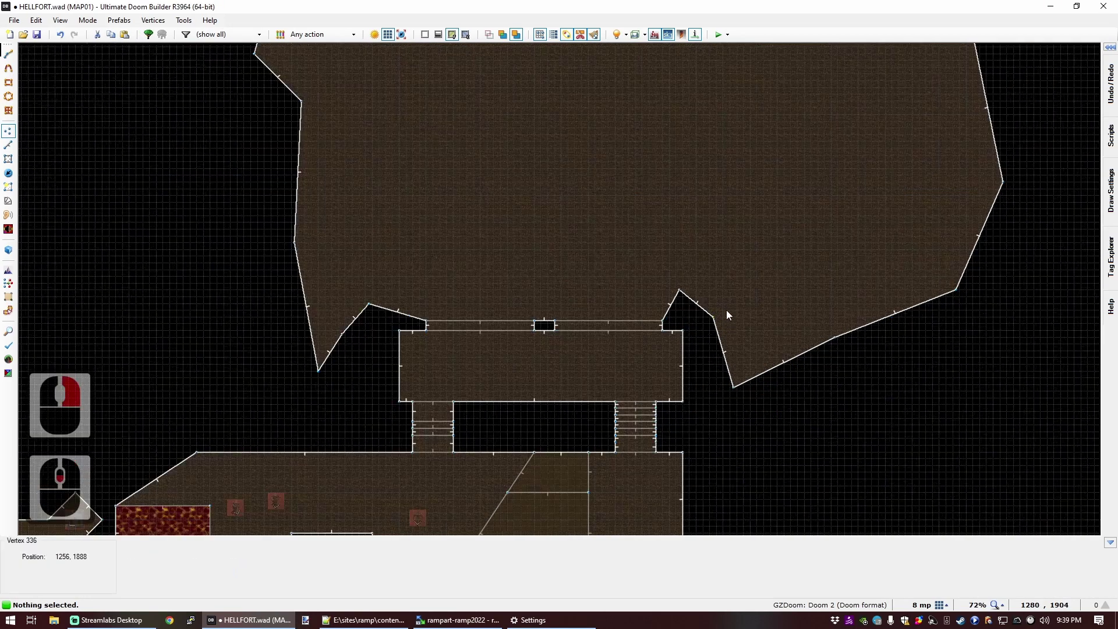
{"action": "scroll", "coordinate": [729, 348], "scroll_direction": "up", "scroll_amount": 3}
{"action": "right_click_drag", "start_coordinate": [706, 349], "coordinate": [749, 335]}
{"action": "right_click_drag", "start_coordinate": [728, 436], "coordinate": [812, 406]}
{"action": "right_click_drag", "start_coordinate": [700, 321], "coordinate": [707, 295]}
{"action": "scroll", "coordinate": [640, 274], "scroll_direction": "down", "scroll_amount": 4}
{"action": "scroll", "coordinate": [456, 377], "scroll_direction": "up", "scroll_amount": 4}
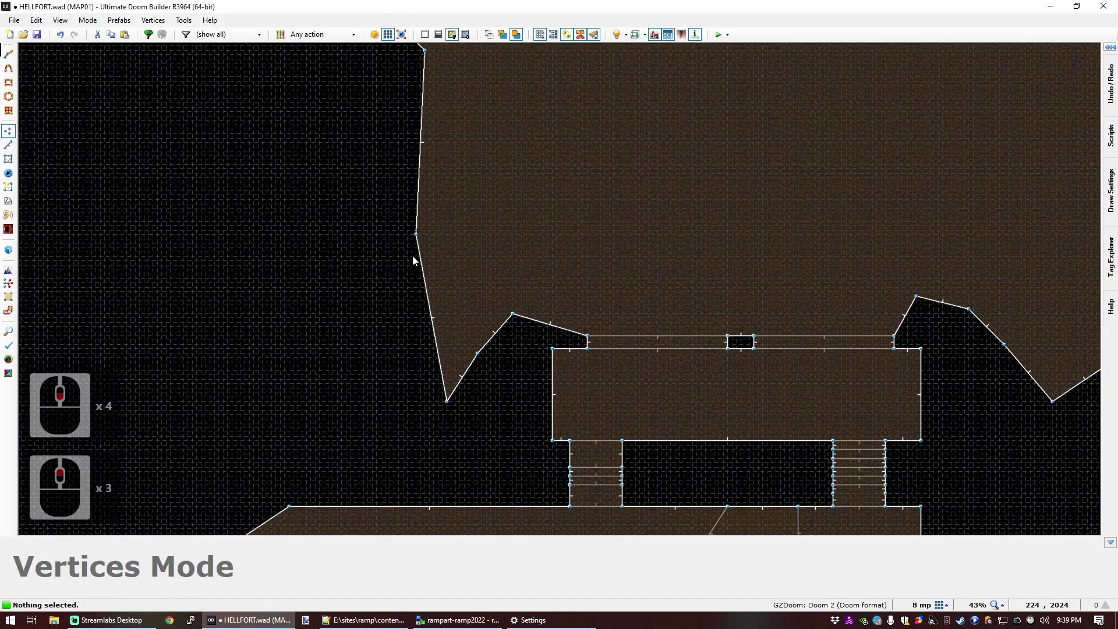
{"action": "right_click_drag", "start_coordinate": [439, 343], "coordinate": [388, 403]}
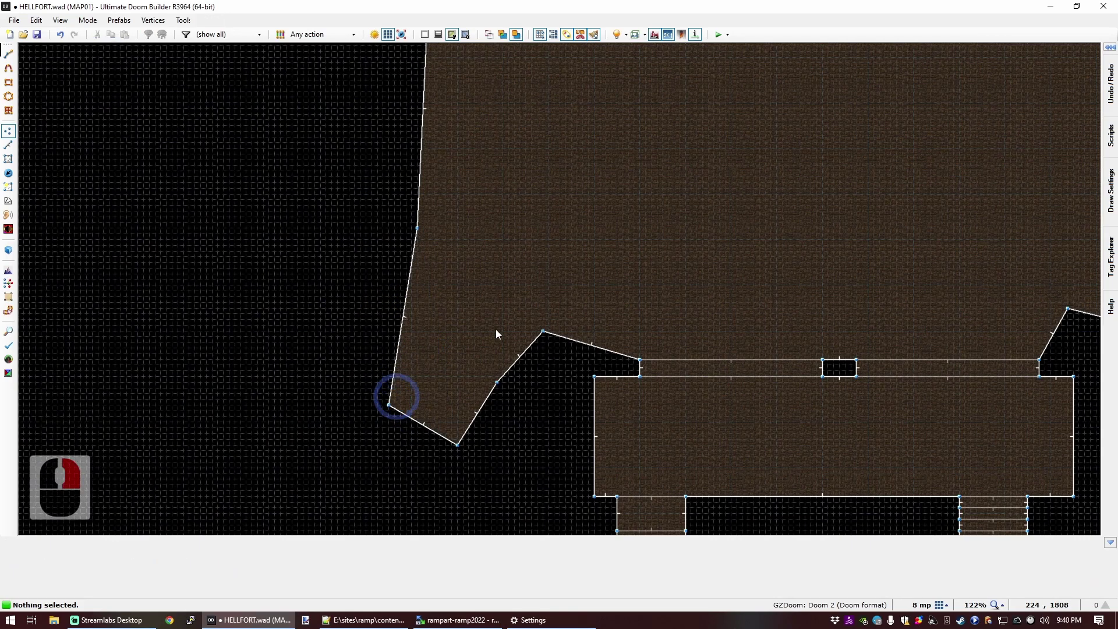
Step: Examine the reshaped corners of the northern area in the 3D view
{"action": "key", "text": "q"}
{"action": "key", "text": "d"}
{"action": "key", "text": "f"}
{"action": "key", "text": "e"}
{"action": "key", "text": "e"}
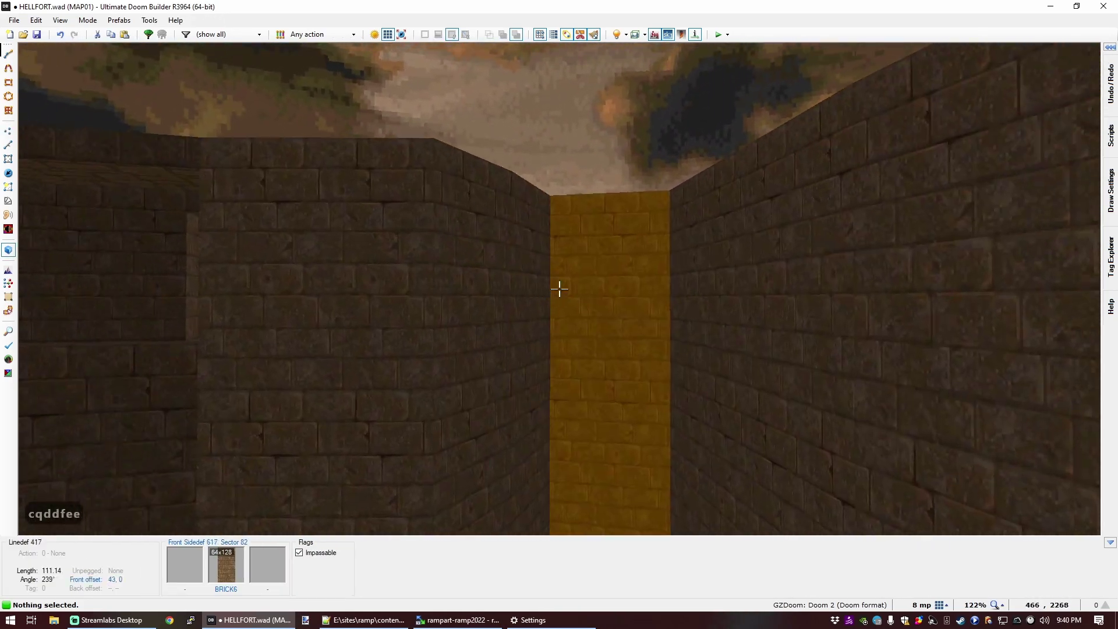
{"action": "key", "text": "s"}
{"action": "key", "text": "s"}
{"action": "key", "text": "f"}
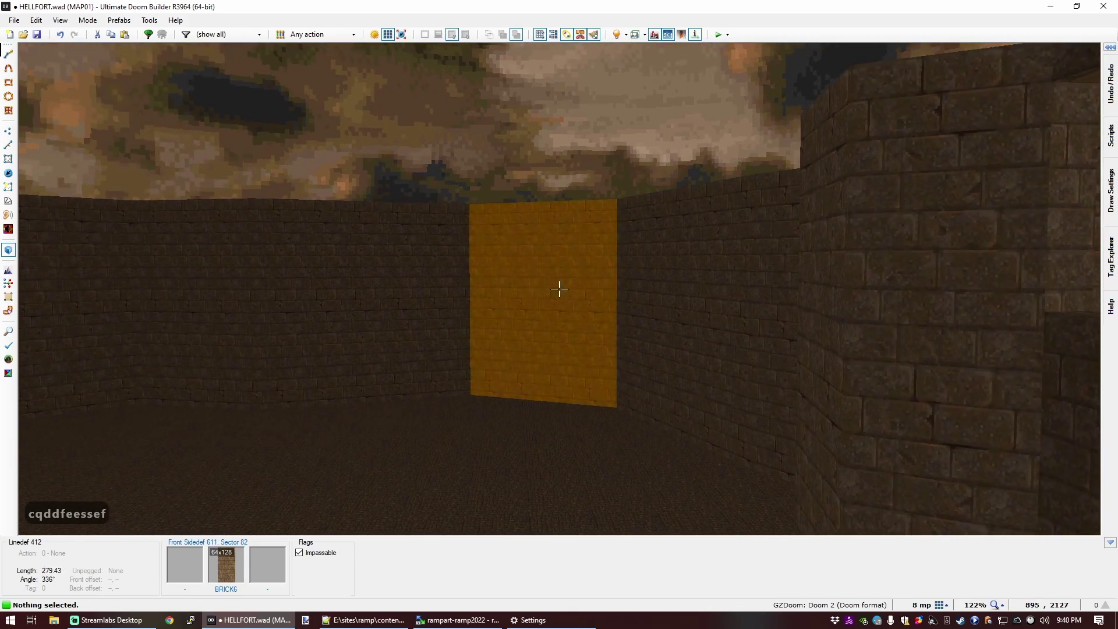
Step: Start drawing a line inside the northern area's west wall, following its bends from the southwest corner's edge to the northwest
{"action": "key", "text": "q"}
{"action": "scroll", "coordinate": [631, 273], "scroll_direction": "down", "scroll_amount": 2}
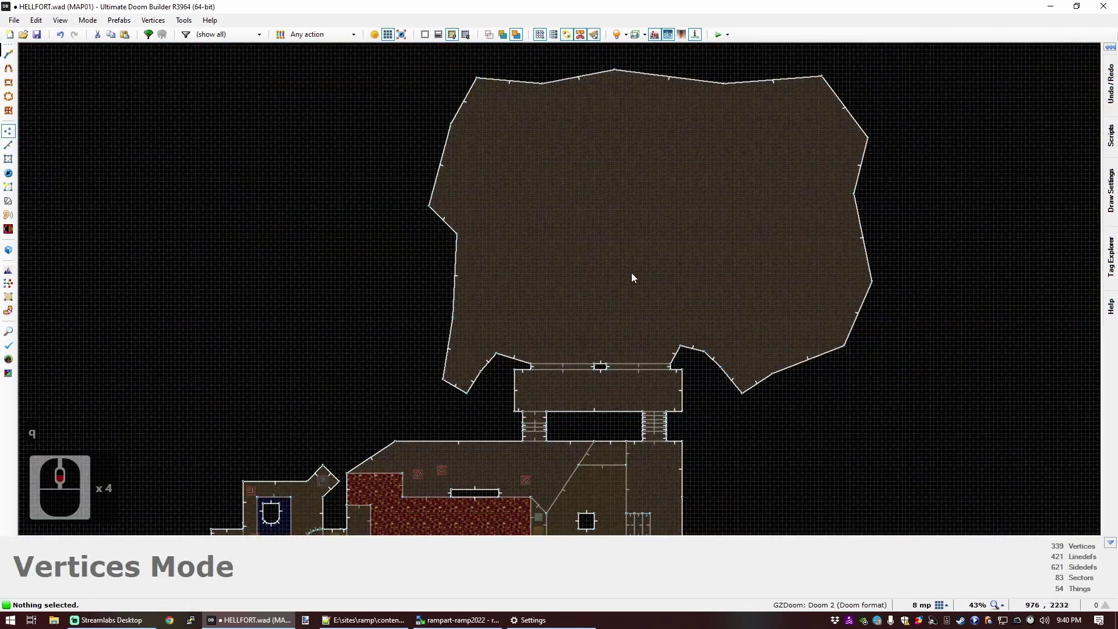
{"action": "scroll", "coordinate": [460, 337], "scroll_direction": "up", "scroll_amount": 2}
{"action": "scroll", "coordinate": [466, 323], "scroll_direction": "down", "scroll_amount": 3}
{"action": "scroll", "coordinate": [468, 350], "scroll_direction": "up", "scroll_amount": 3}
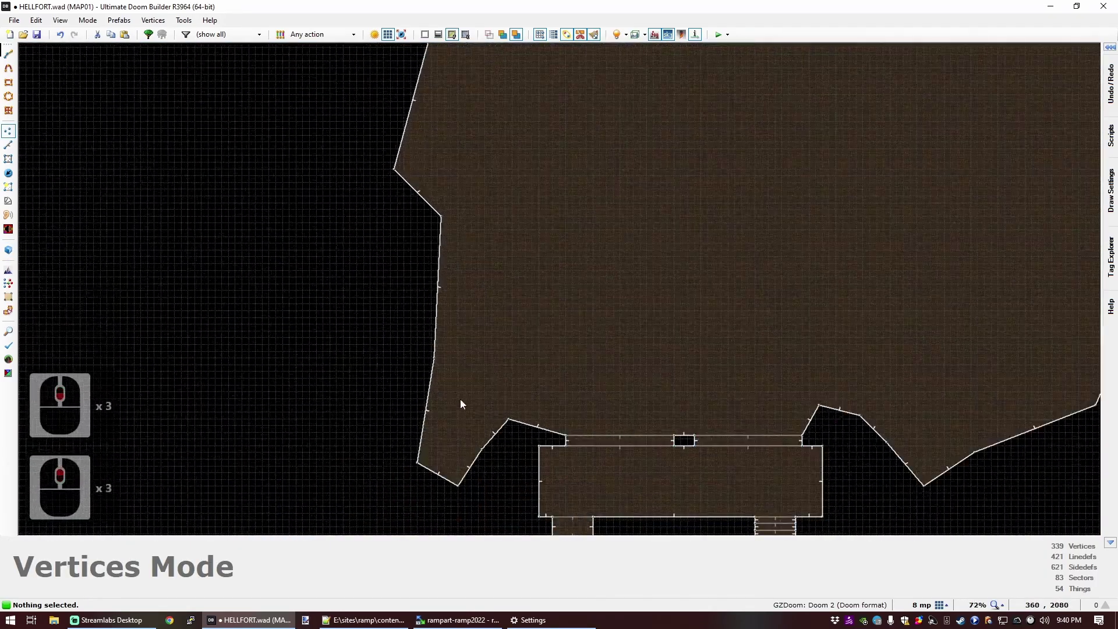
{"action": "key", "text": "ctrl+d"}
{"action": "left_click", "coordinate": [433, 469]}
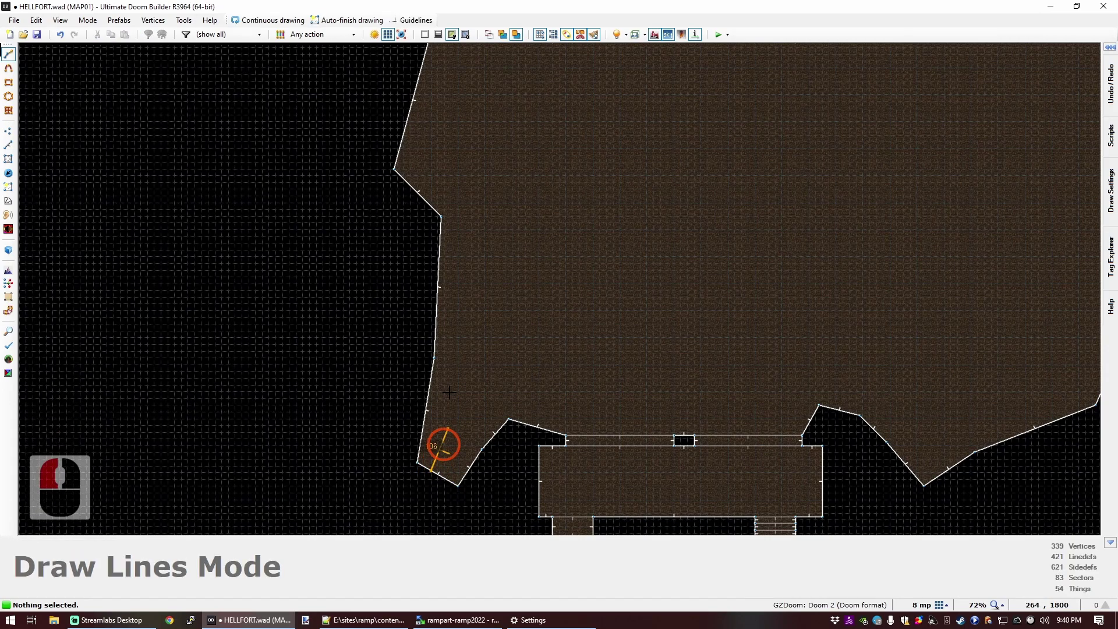
{"action": "left_click", "coordinate": [458, 344]}
{"action": "left_click", "coordinate": [464, 257]}
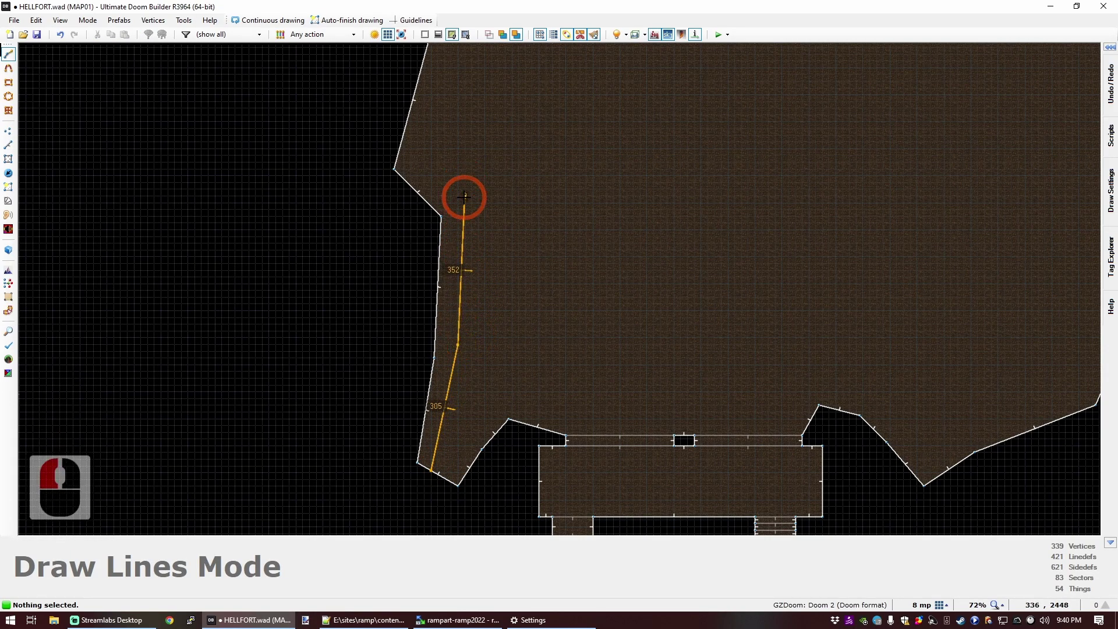
{"action": "left_click", "coordinate": [422, 163]}
{"action": "key", "text": "Up"}
{"action": "key", "text": "Up"}
{"action": "key", "text": "Up"}
{"action": "left_click", "coordinate": [455, 215]}
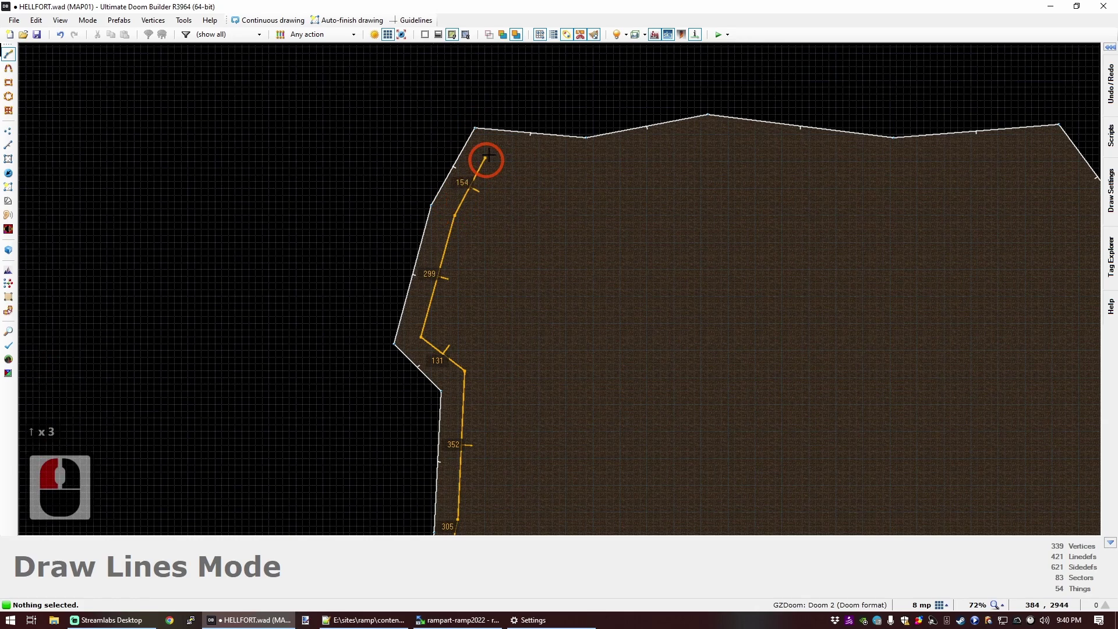
Step: Continue the inner line along the north wall, keeping a narrow strip between the line and the wall
{"action": "left_click", "coordinate": [711, 137]}
{"action": "key", "text": "Right"}
{"action": "key", "text": "Right"}
{"action": "key", "text": "Right"}
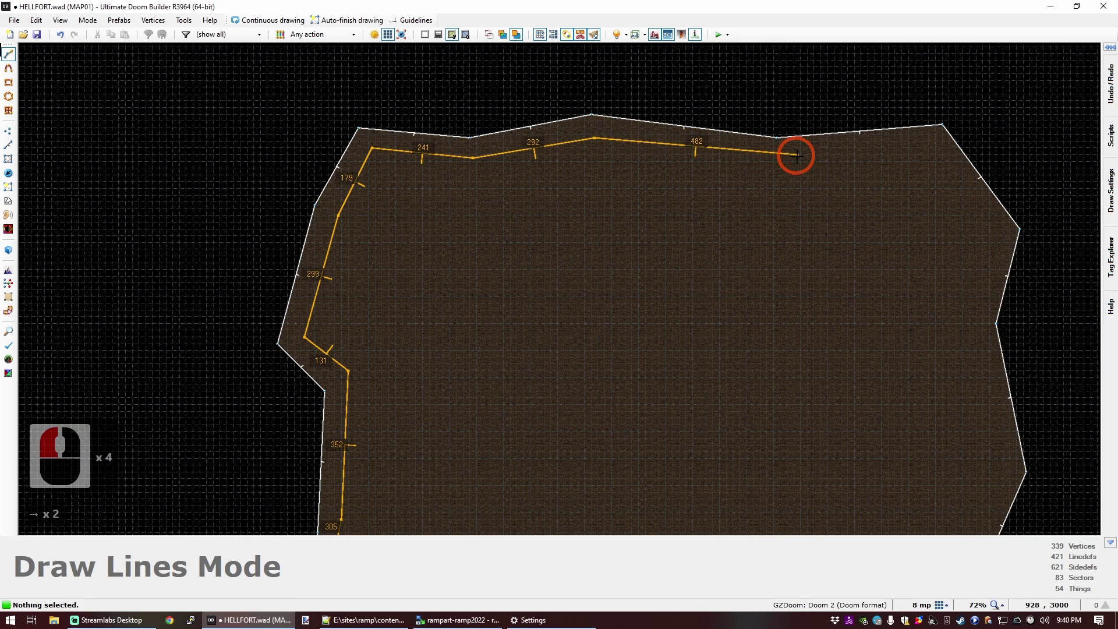
{"action": "left_click", "coordinate": [722, 161]}
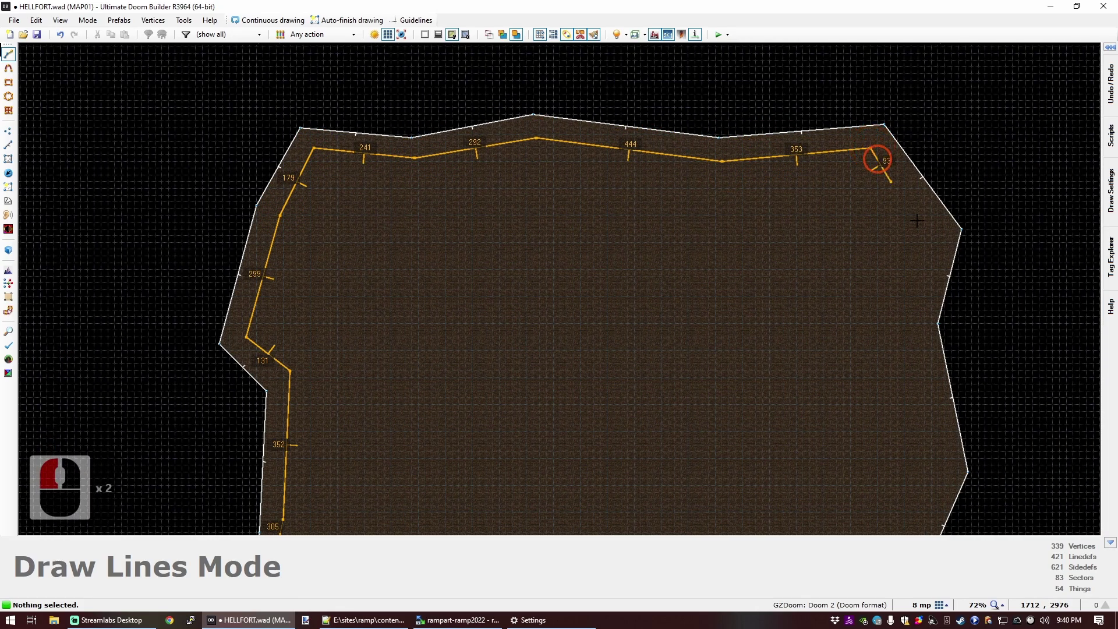
Step: Continue the inner line down the east wall and finish the drawing on the southeast corner's wall
{"action": "key", "text": "Down"}
{"action": "key", "text": "Down"}
{"action": "left_click", "coordinate": [947, 347]}
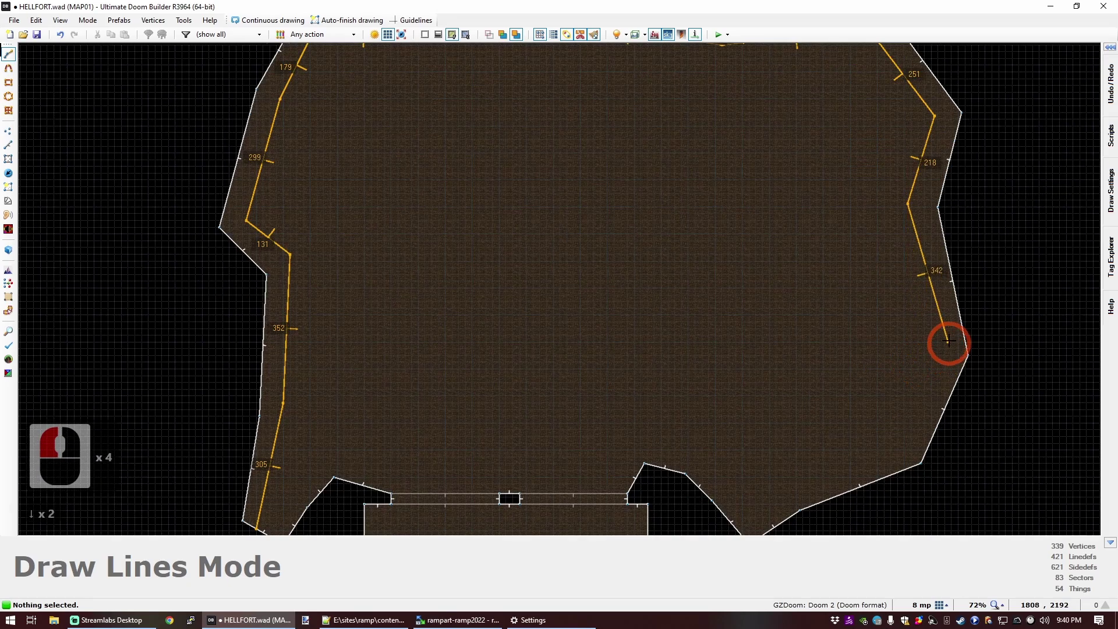
{"action": "left_click", "coordinate": [912, 439]}
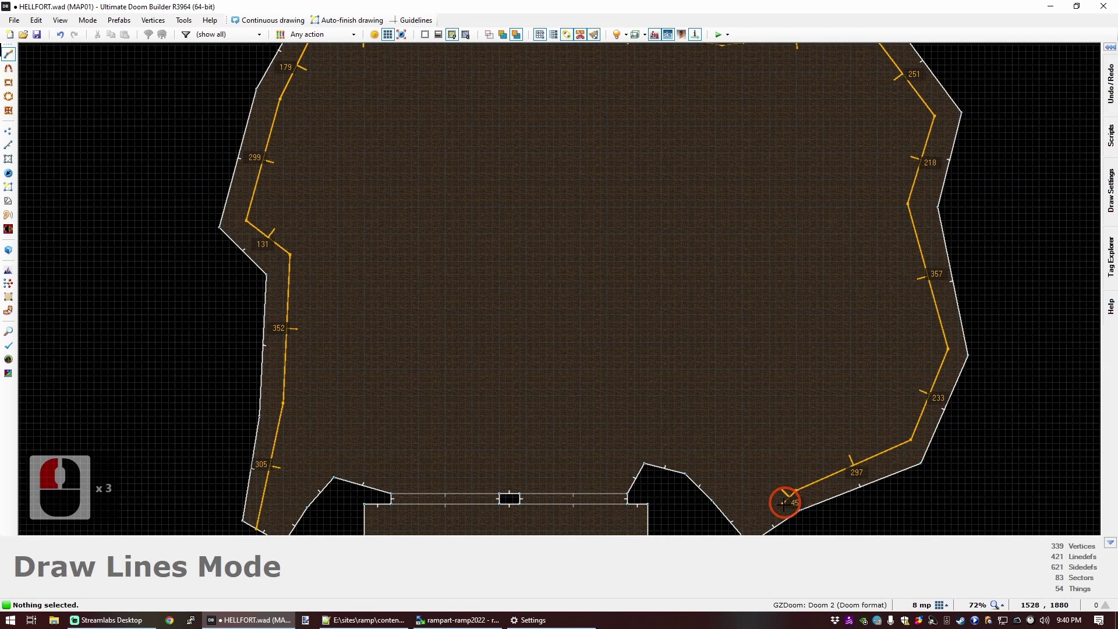
{"action": "key", "text": "Down"}
{"action": "left_click", "coordinate": [739, 468]}
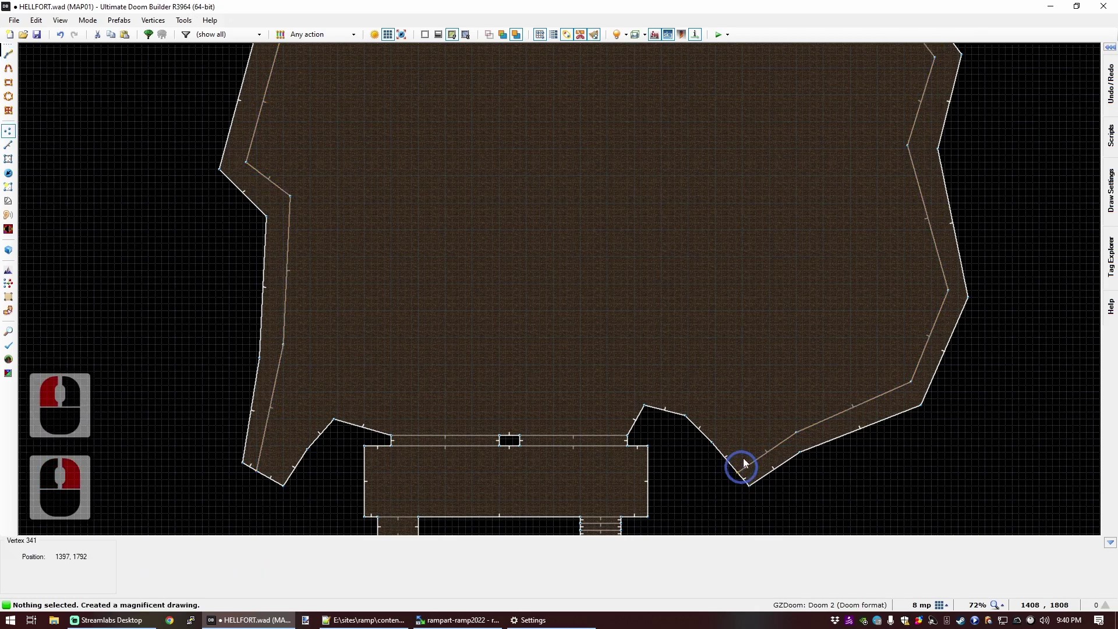
Step: Examine the new outer strip along the northern area's walls in the 3D view
{"action": "key", "text": "q"}
{"action": "key", "text": "d"}
{"action": "key", "text": "e"}
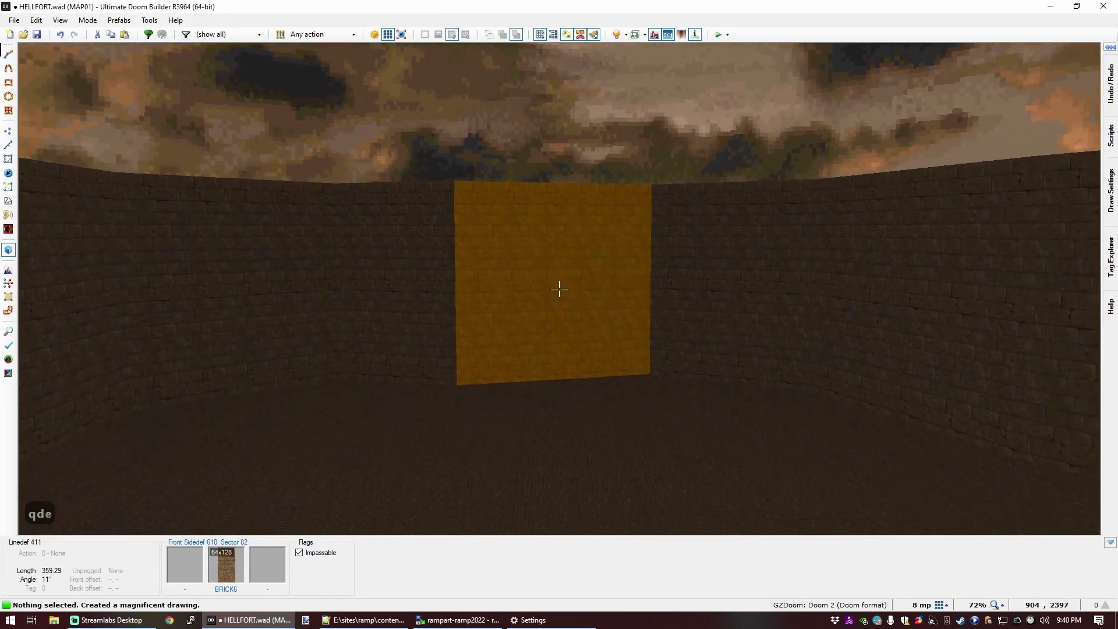
{"action": "key", "text": "f"}
{"action": "key", "text": "d"}
{"action": "key", "text": "s"}
{"action": "key", "text": "e"}
{"action": "key", "text": "e"}
{"action": "key", "text": "e"}
{"action": "key", "text": "e"}
{"action": "key", "text": "e"}
{"action": "key", "text": "e"}
{"action": "key", "text": "e"}
{"action": "key", "text": "e"}
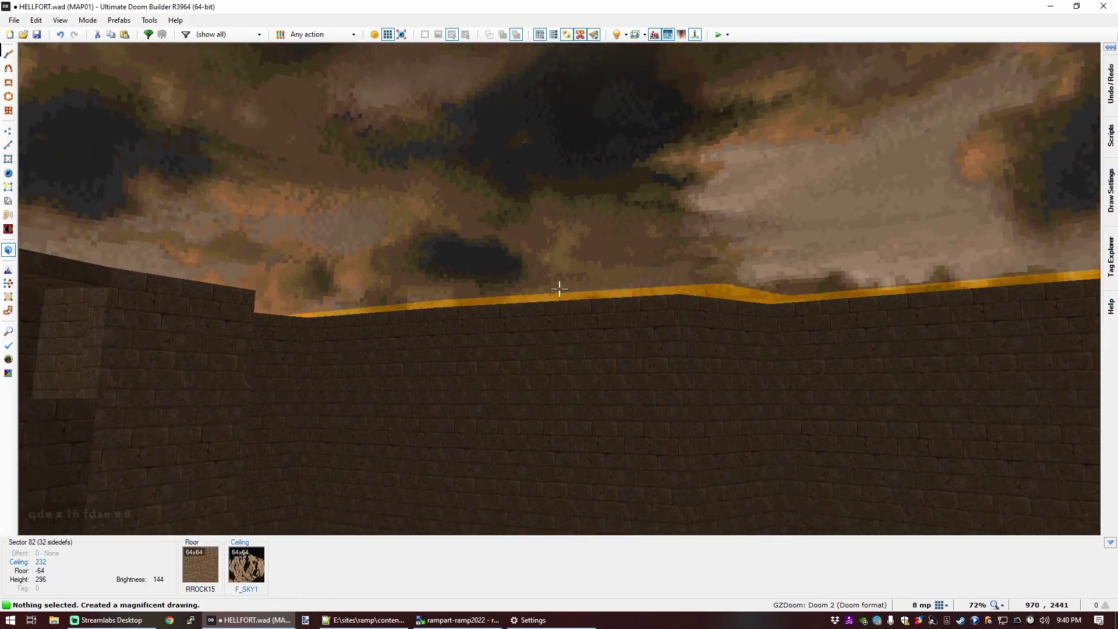
{"action": "key", "text": "e"}
{"action": "key", "text": "f"}
{"action": "key", "text": "s"}
{"action": "key", "text": "d"}
{"action": "key", "text": "e"}
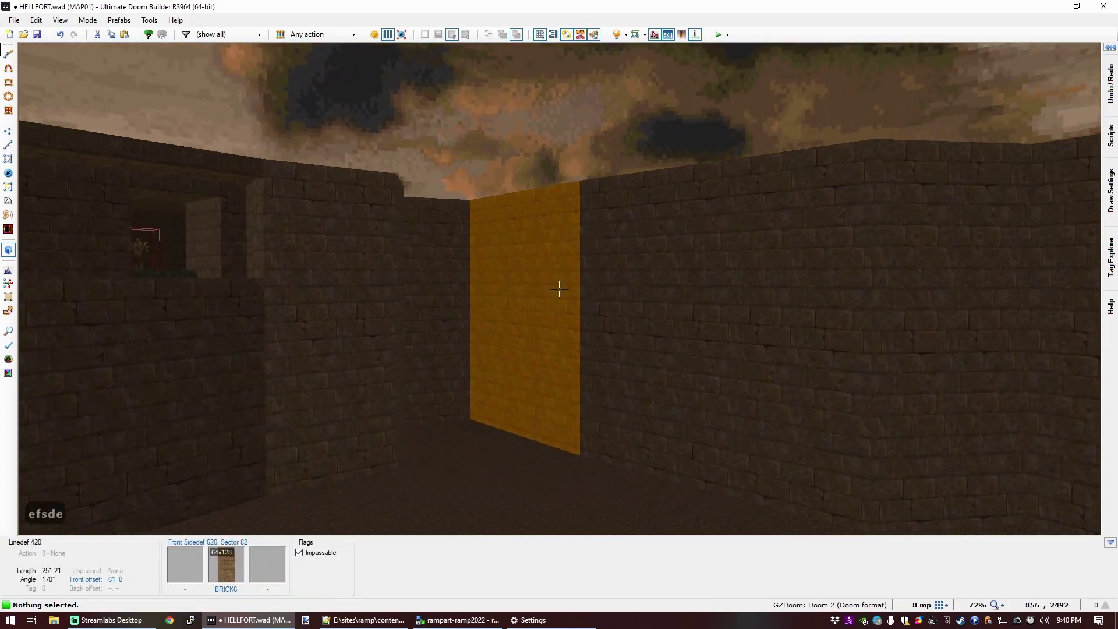
Step: Disable the enhanced rendering effects and bring the outer strip's ceiling into view
{"action": "key", "text": "Tab"}
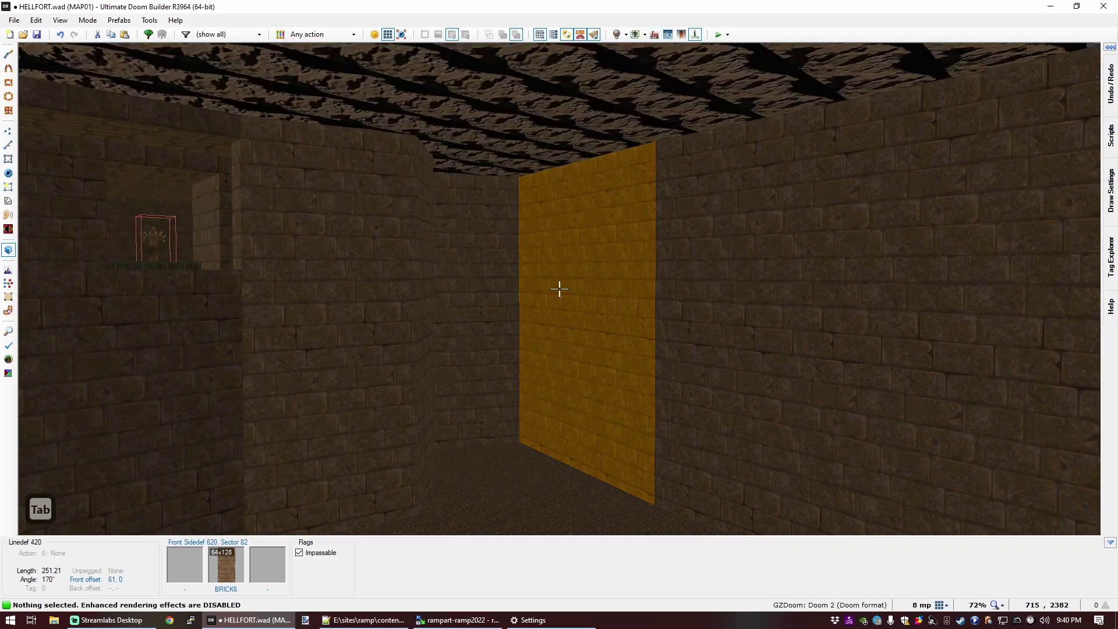
{"action": "key", "text": "d"}
{"action": "key", "text": "d"}
{"action": "key", "text": "d"}
{"action": "key", "text": "d"}
{"action": "key", "text": "s"}
{"action": "key", "text": "s"}
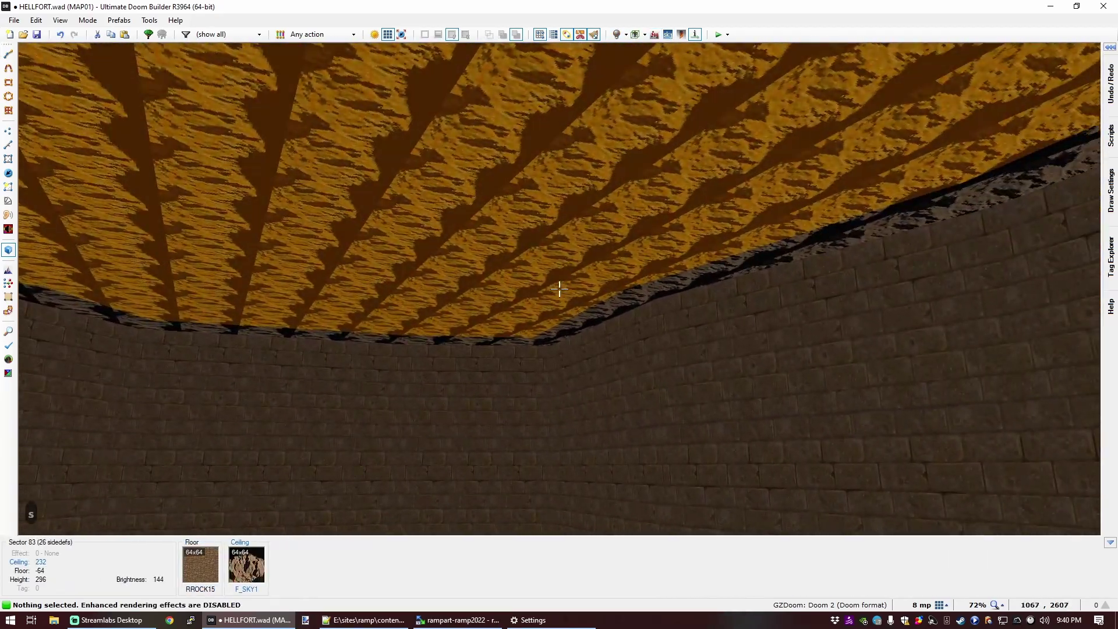
Step: Select the outer strip's ceiling, lower it to height 104, and clear the selection
{"action": "key", "text": "s"}
{"action": "key", "text": "e"}
{"action": "key", "text": "f"}
{"action": "key", "text": "f"}
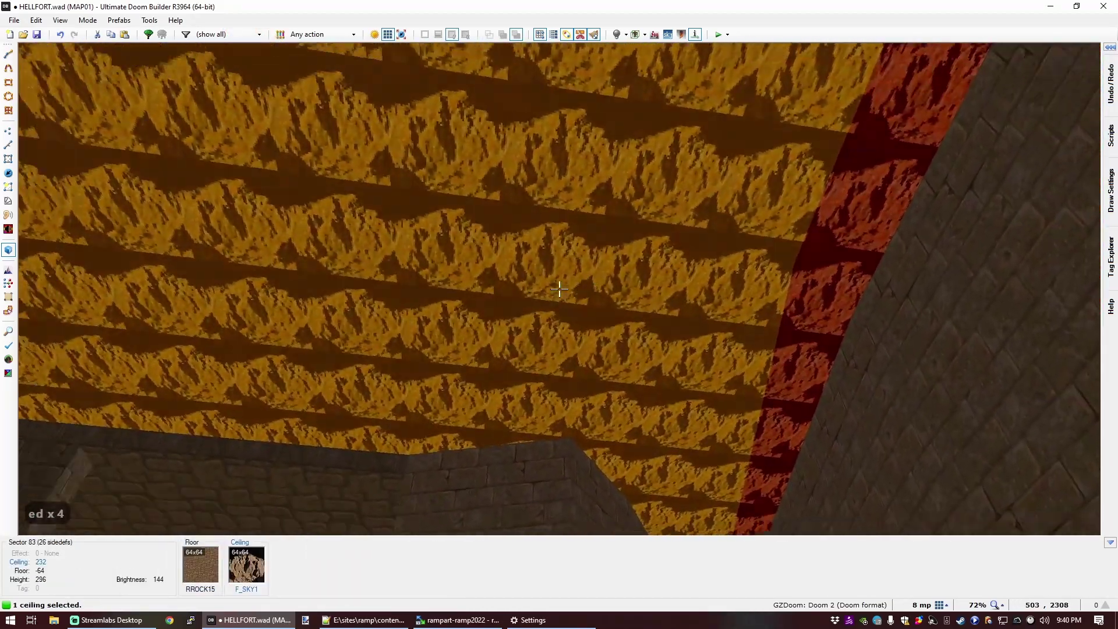
{"action": "key", "text": "e"}
{"action": "key", "text": "d"}
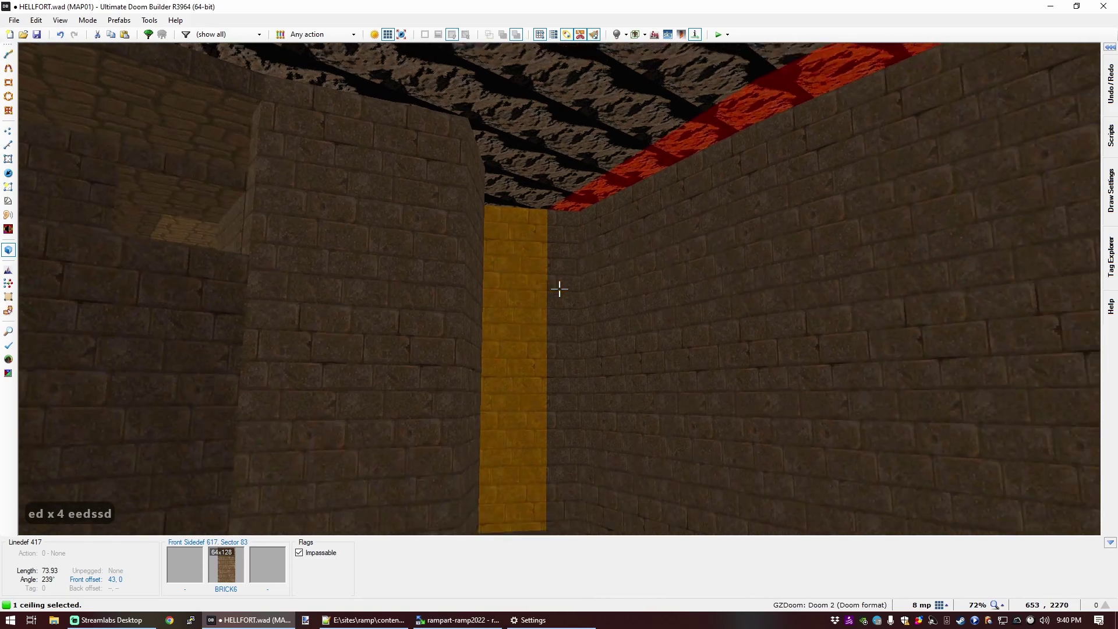
{"action": "scroll", "coordinate": [558, 289], "scroll_direction": "down", "scroll_amount": 10}
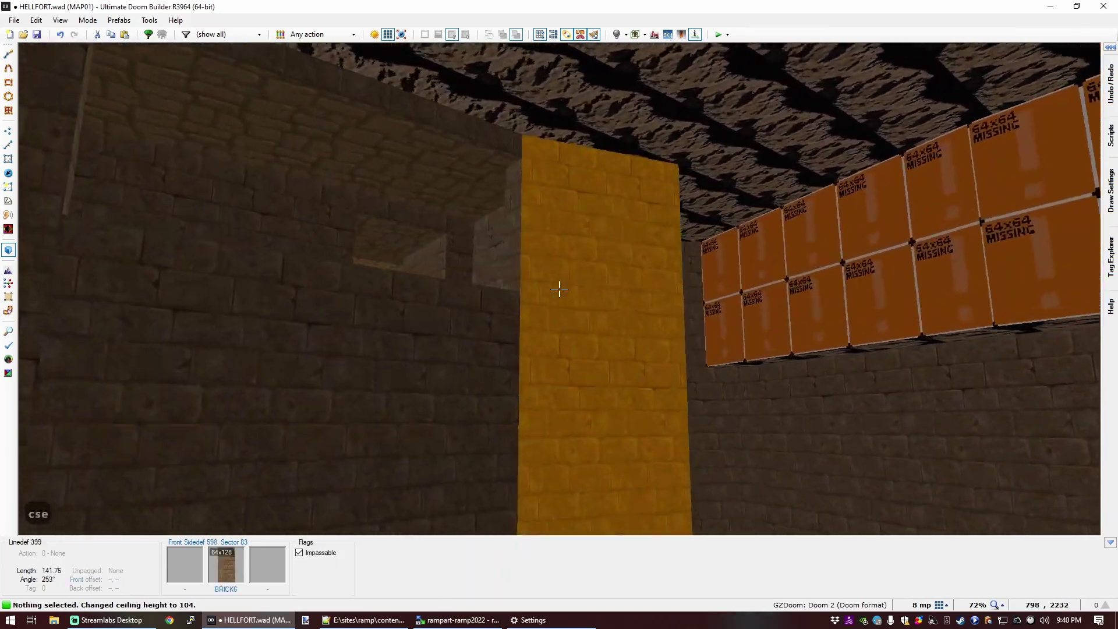
{"action": "key", "text": "f"}
{"action": "key", "text": "d"}
{"action": "key", "text": "d"}
{"action": "key", "text": "d"}
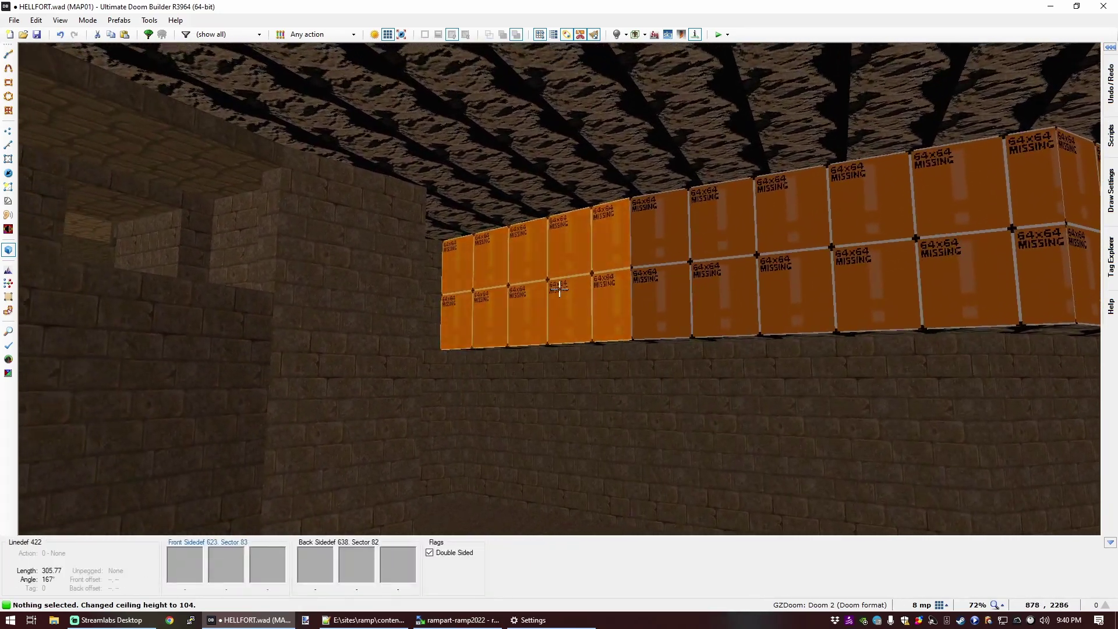
Step: Examine the northern area's walls and sky line through the corridor windows, comparing the view with enhanced rendering effects on and off
{"action": "key", "text": "e"}
{"action": "key", "text": "s"}
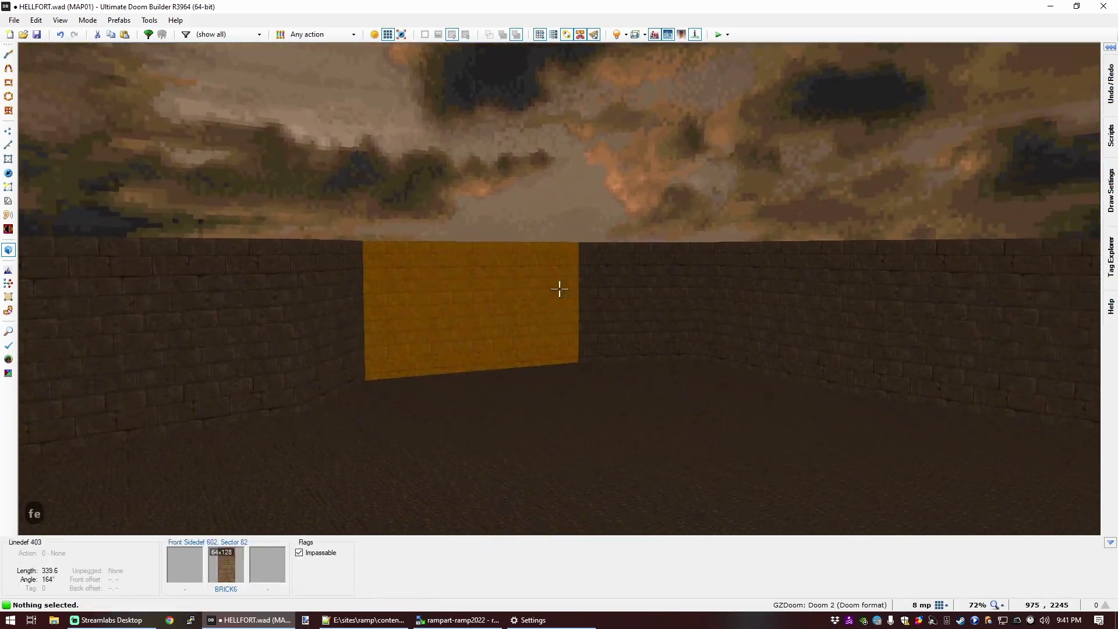
{"action": "key", "text": "d"}
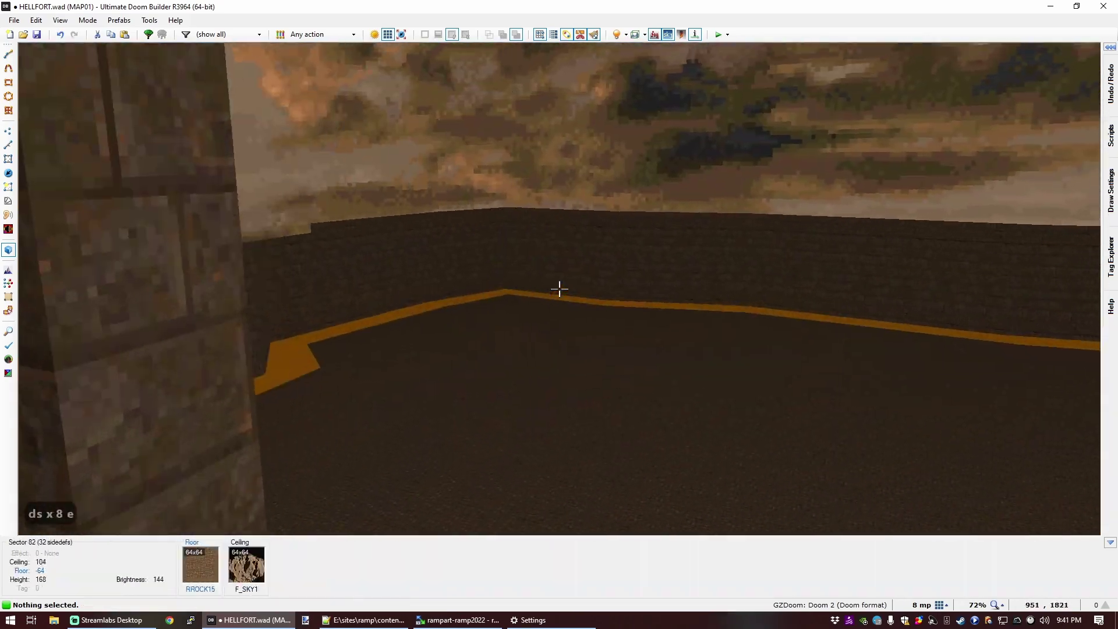
{"action": "key", "text": "e"}
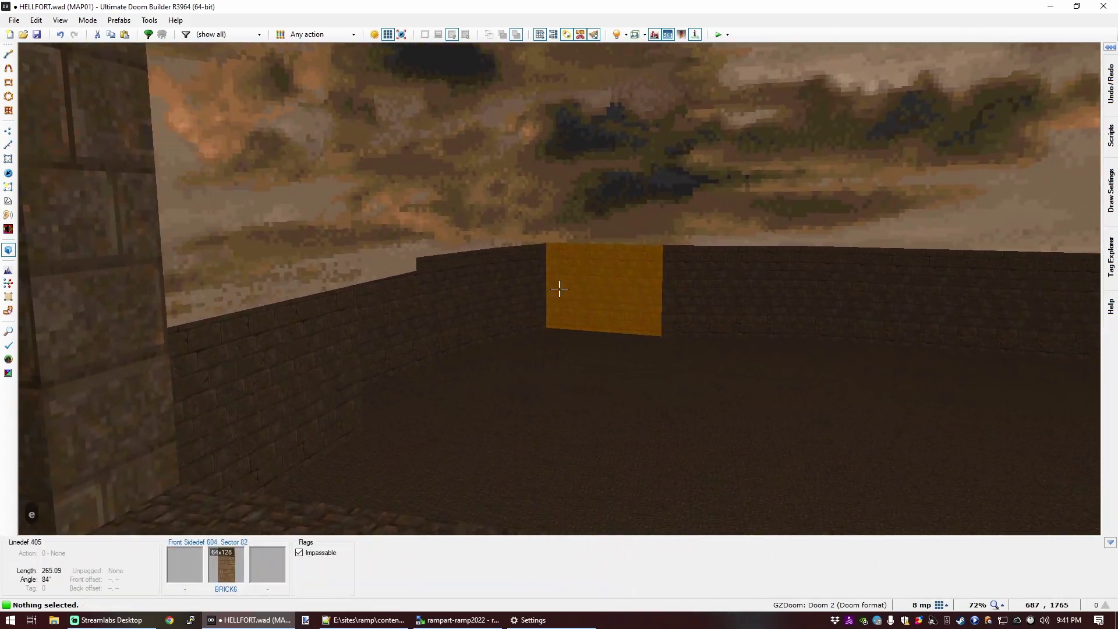
{"action": "key", "text": "f"}
{"action": "key", "text": "f"}
{"action": "key", "text": "f"}
{"action": "key", "text": "f"}
{"action": "key", "text": "f"}
{"action": "key", "text": "f"}
{"action": "key", "text": "e"}
{"action": "key", "text": "f"}
{"action": "key", "text": "s"}
{"action": "key", "text": "d"}
{"action": "key", "text": "d"}
{"action": "key", "text": "d"}
{"action": "key", "text": "d"}
{"action": "key", "text": "d"}
{"action": "key", "text": "d"}
{"action": "key", "text": "d"}
{"action": "key", "text": "d"}
{"action": "key", "text": "d"}
{"action": "key", "text": "d"}
{"action": "key", "text": "d"}
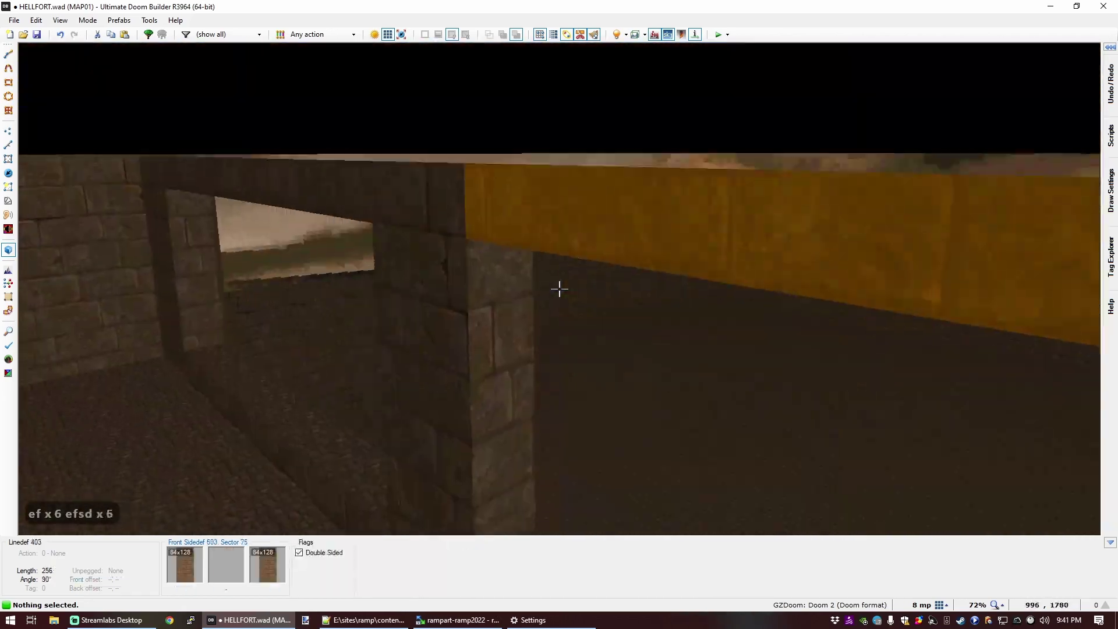
{"action": "key", "text": "s"}
{"action": "key", "text": "e"}
{"action": "key", "text": "e"}
{"action": "key", "text": "d"}
{"action": "key", "text": "f"}
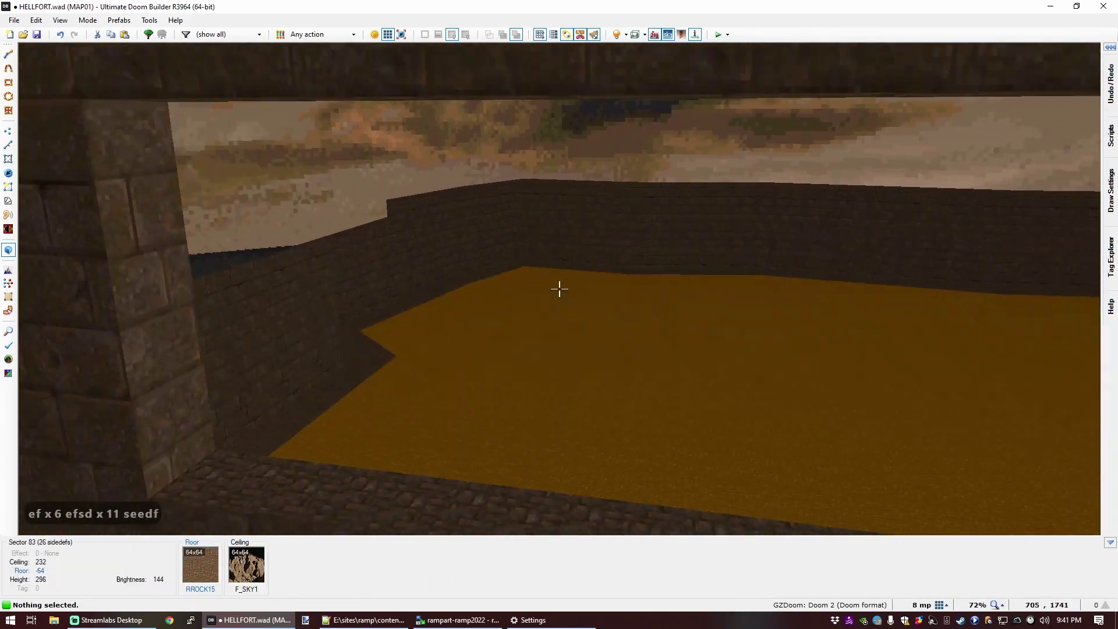
{"action": "key", "text": "e"}
{"action": "key", "text": "Tab"}
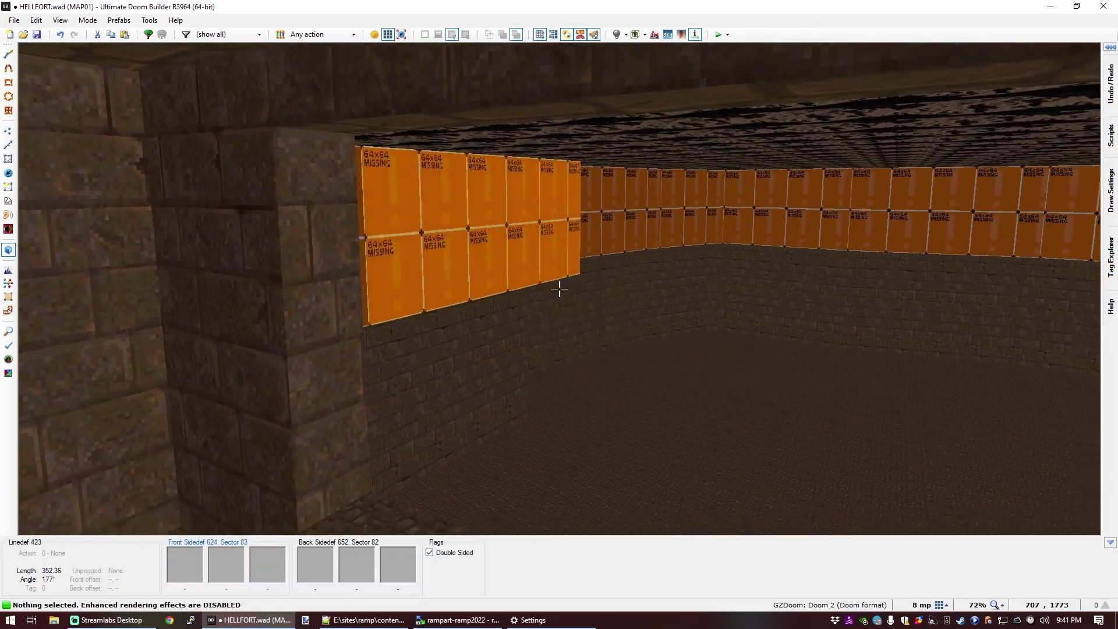
{"action": "key", "text": "Tab"}
Step: Reposition the outer and inner vertices at the west wall's notch to smooth the outline of the northern area
{"action": "key", "text": "q"}
{"action": "scroll", "coordinate": [559, 290], "scroll_direction": "down", "scroll_amount": 4}
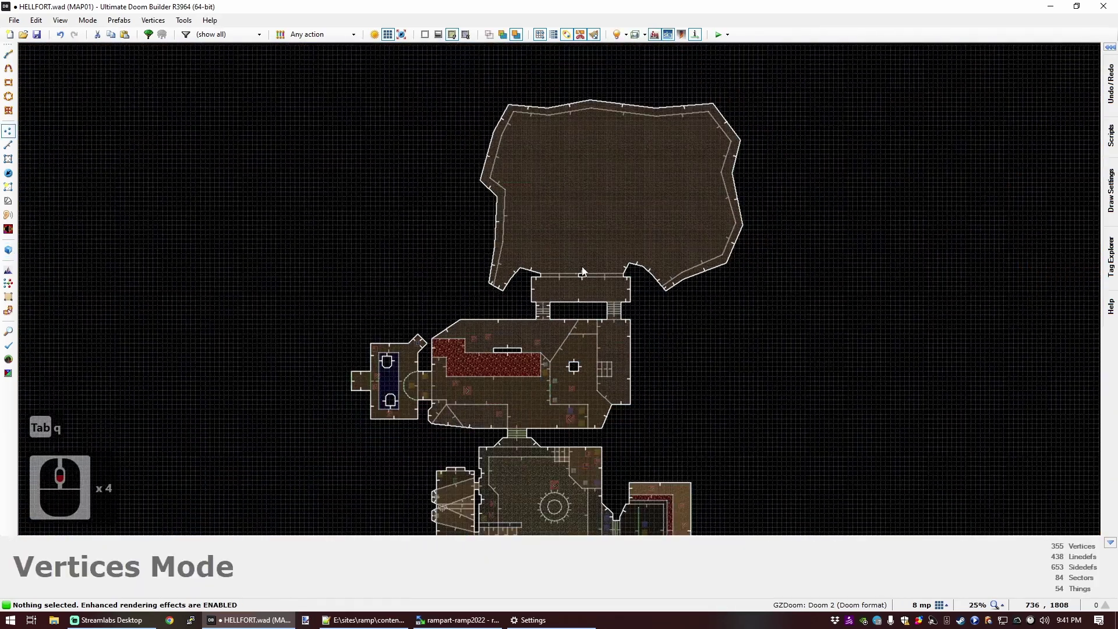
{"action": "scroll", "coordinate": [468, 162], "scroll_direction": "up", "scroll_amount": 4}
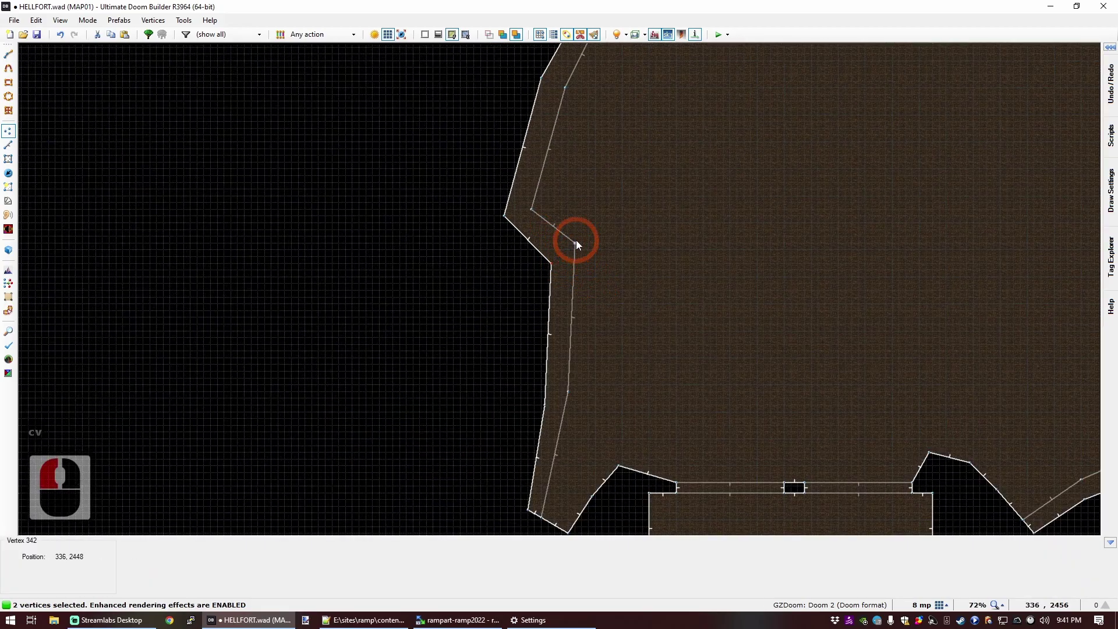
{"action": "left_click", "coordinate": [522, 268]}
{"action": "scroll", "coordinate": [617, 239], "scroll_direction": "down", "scroll_amount": 5}
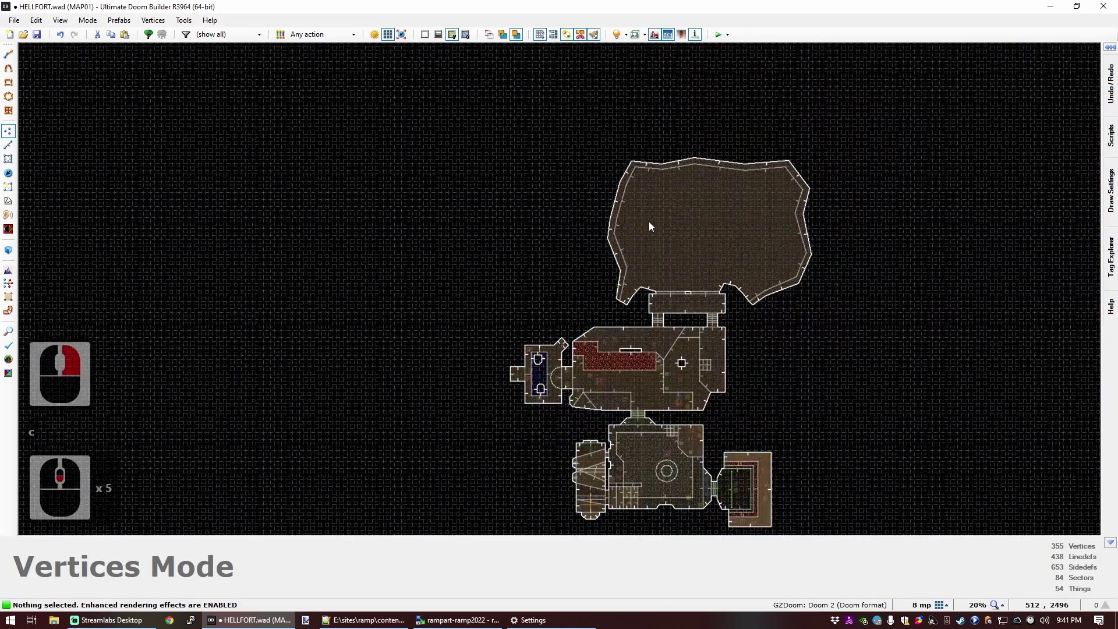
{"action": "scroll", "coordinate": [687, 220], "scroll_direction": "up", "scroll_amount": 3}
Step: Examine the reshaped west wall and the surrounding sky line in the 3D view from the corridor's window recesses
{"action": "key", "text": "q"}
{"action": "key", "text": "d"}
{"action": "key", "text": "s"}
{"action": "key", "text": "s"}
{"action": "key", "text": "s"}
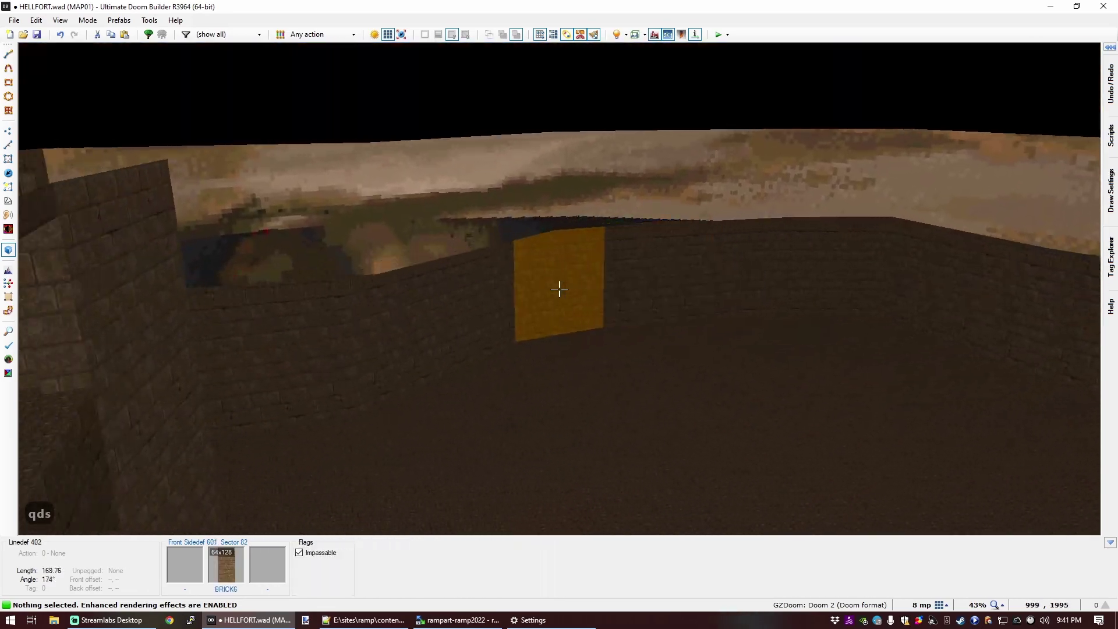
{"action": "key", "text": "d"}
{"action": "key", "text": "e"}
{"action": "key", "text": "e"}
{"action": "key", "text": "e"}
{"action": "key", "text": "e"}
{"action": "key", "text": "e"}
{"action": "key", "text": "d"}
{"action": "key", "text": "s"}
{"action": "key", "text": "e"}
{"action": "key", "text": "e"}
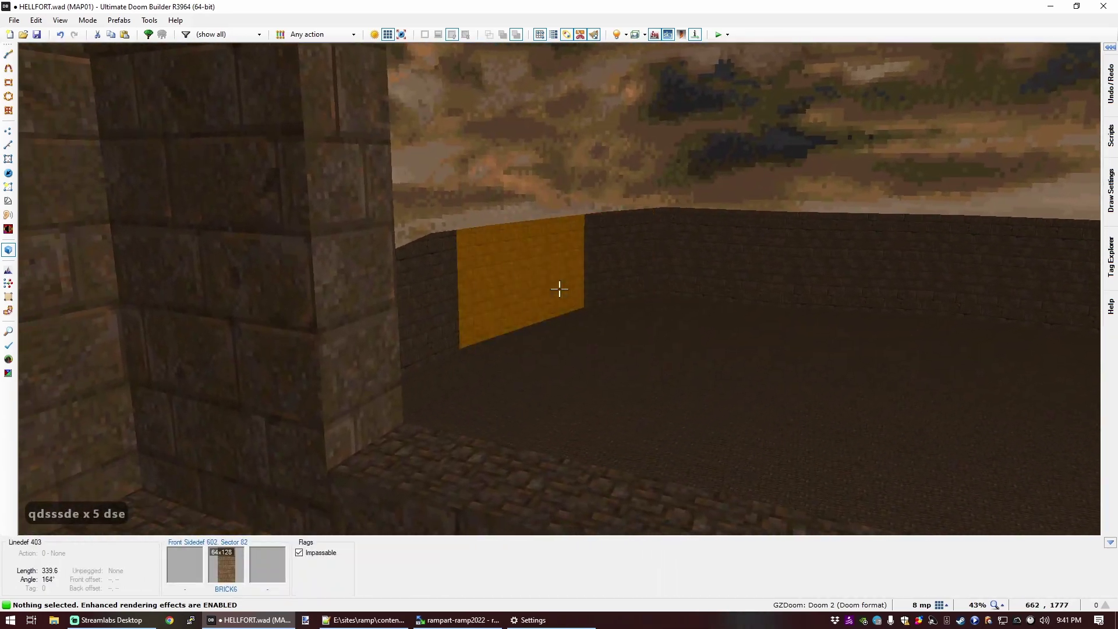
{"action": "key", "text": "d"}
{"action": "key", "text": "d"}
{"action": "key", "text": "e"}
{"action": "key", "text": "s"}
{"action": "key", "text": "d"}
{"action": "key", "text": "e"}
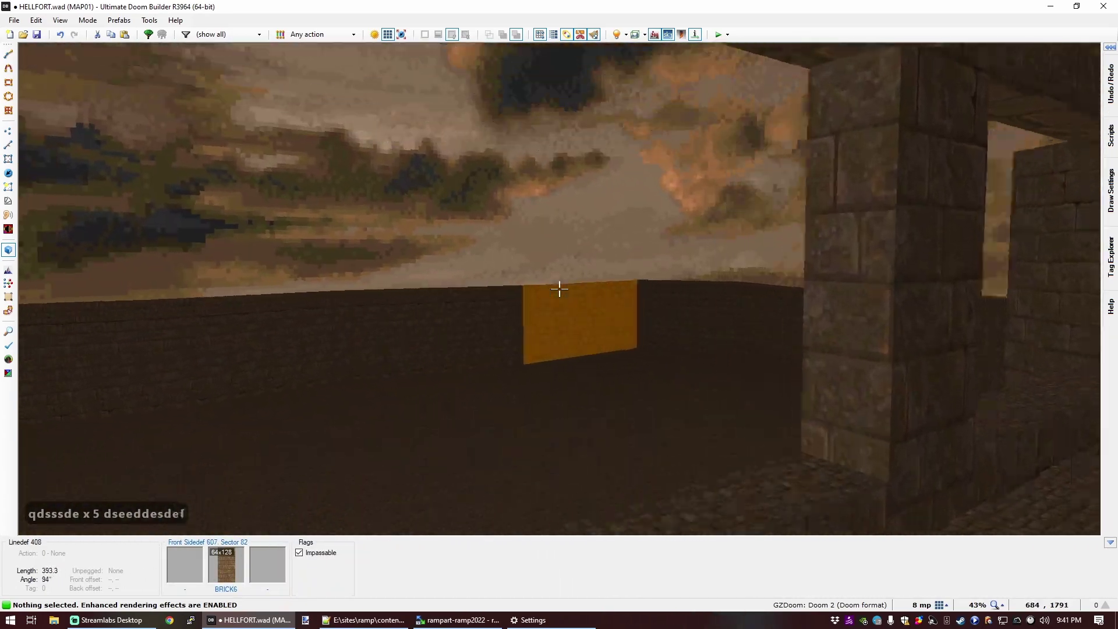
{"action": "key", "text": "f"}
{"action": "key", "text": "e"}
{"action": "key", "text": "s"}
Step: Apply the GRASS1 flat to the floors of the large northern area and its outer strip
{"action": "key", "text": "q"}
{"action": "scroll", "coordinate": [547, 259], "scroll_direction": "up", "scroll_amount": 5}
{"action": "scroll", "coordinate": [561, 277], "scroll_direction": "up", "scroll_amount": 6}
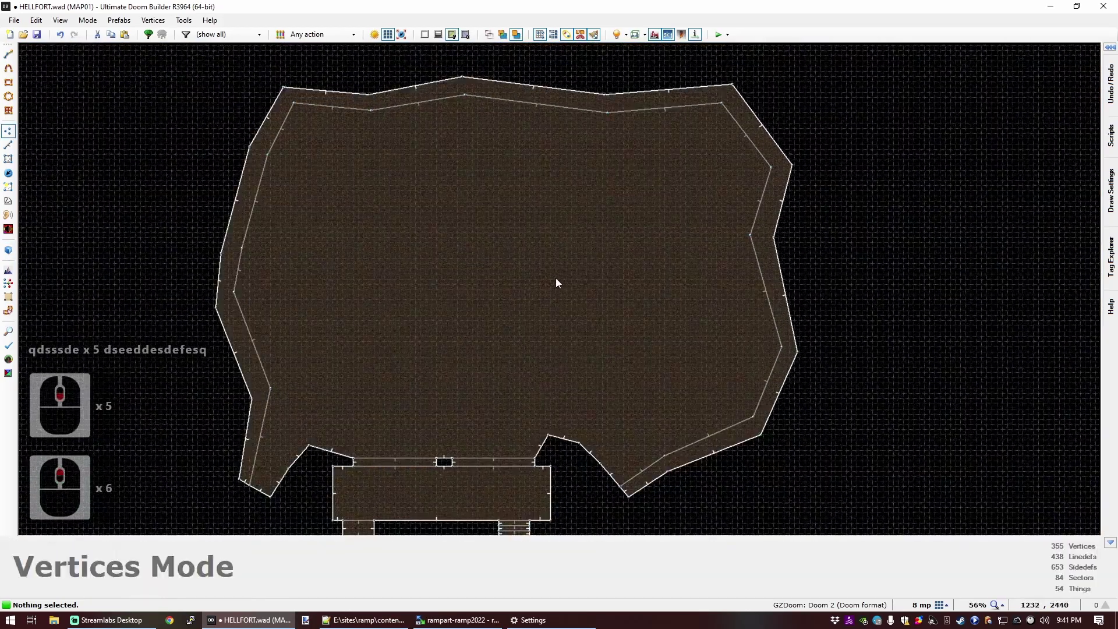
{"action": "key", "text": "q"}
{"action": "left_click", "coordinate": [377, 465]}
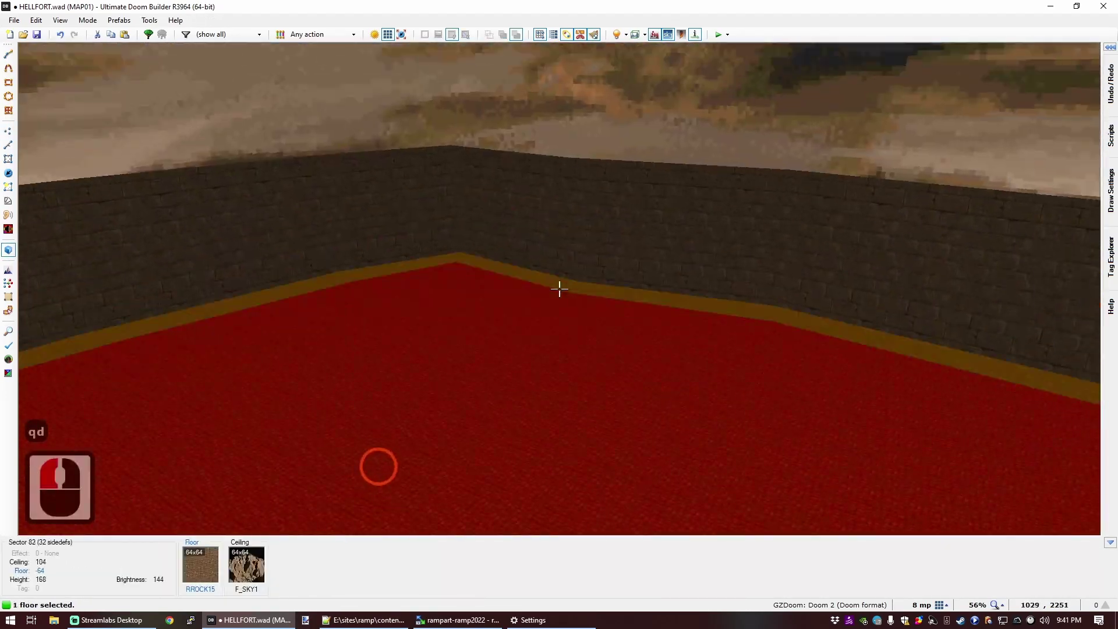
{"action": "right_click", "coordinate": [559, 289], "text": "ctrl"}
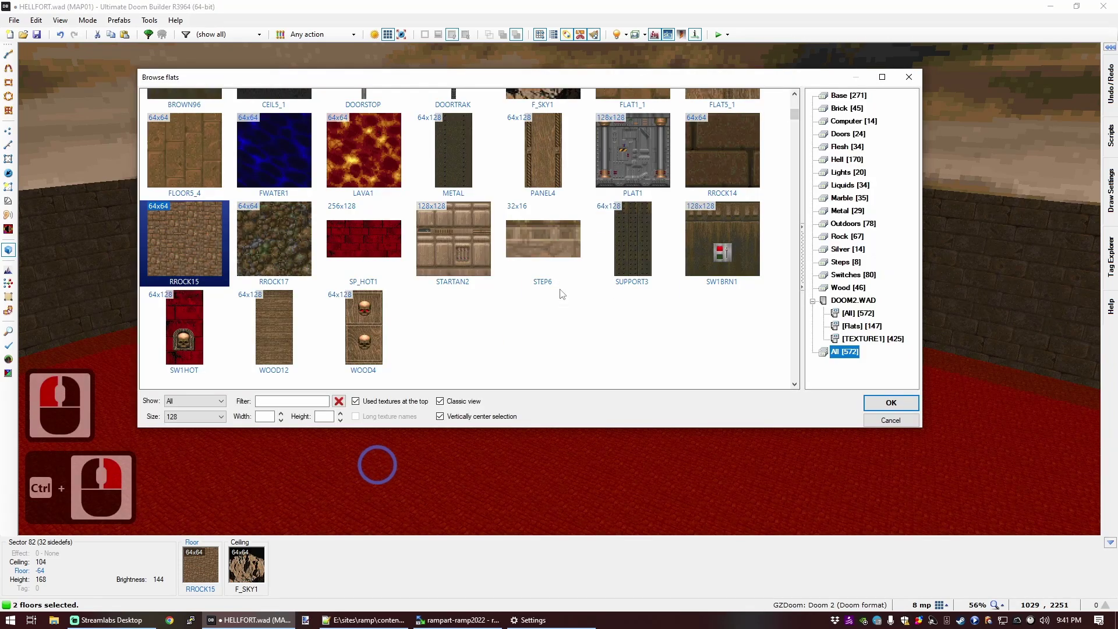
{"action": "type", "text": "gra"}
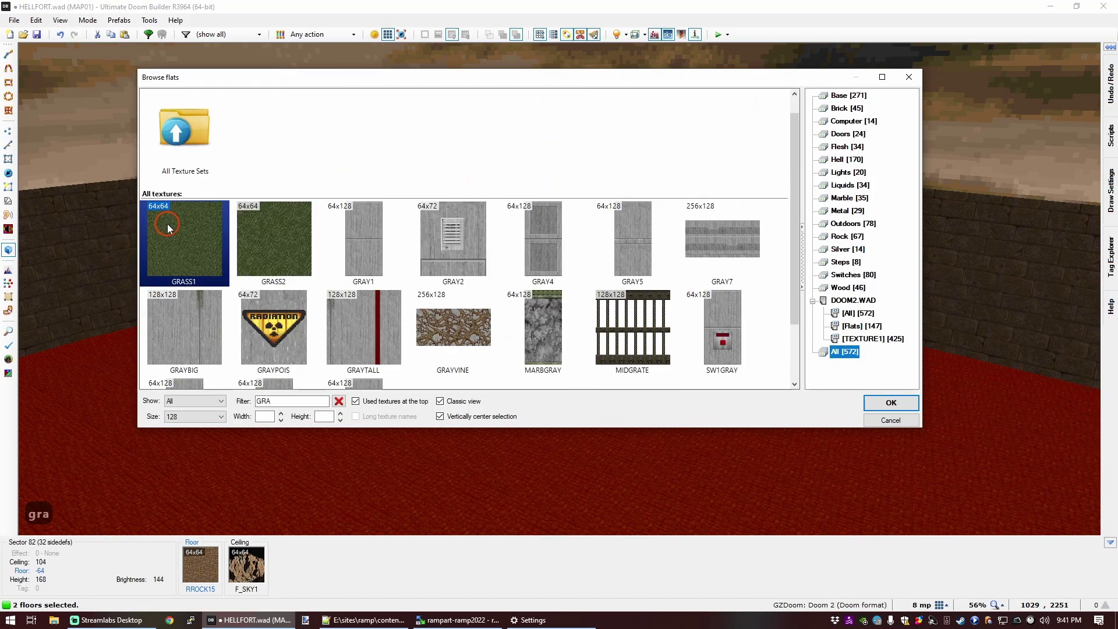
{"action": "double_click", "coordinate": [167, 227]}
Step: Insert a Large brown tree thing in the southwest part of the grassy northern area
{"action": "key", "text": "q"}
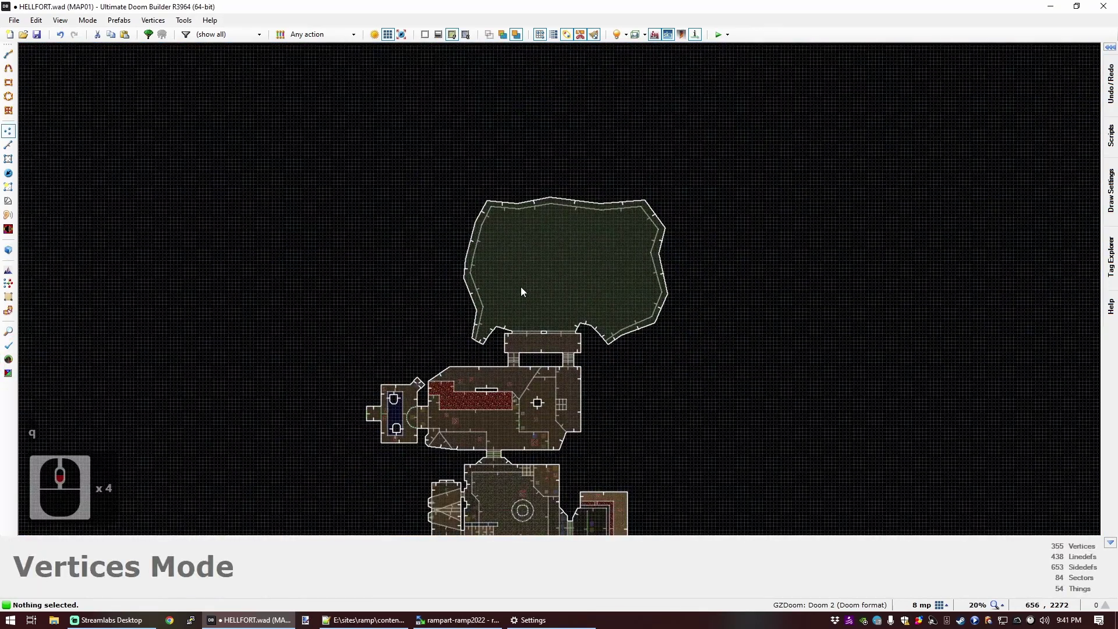
{"action": "scroll", "coordinate": [518, 291], "scroll_direction": "up", "scroll_amount": 2}
{"action": "key", "text": "t"}
{"action": "right_click", "coordinate": [498, 322]}
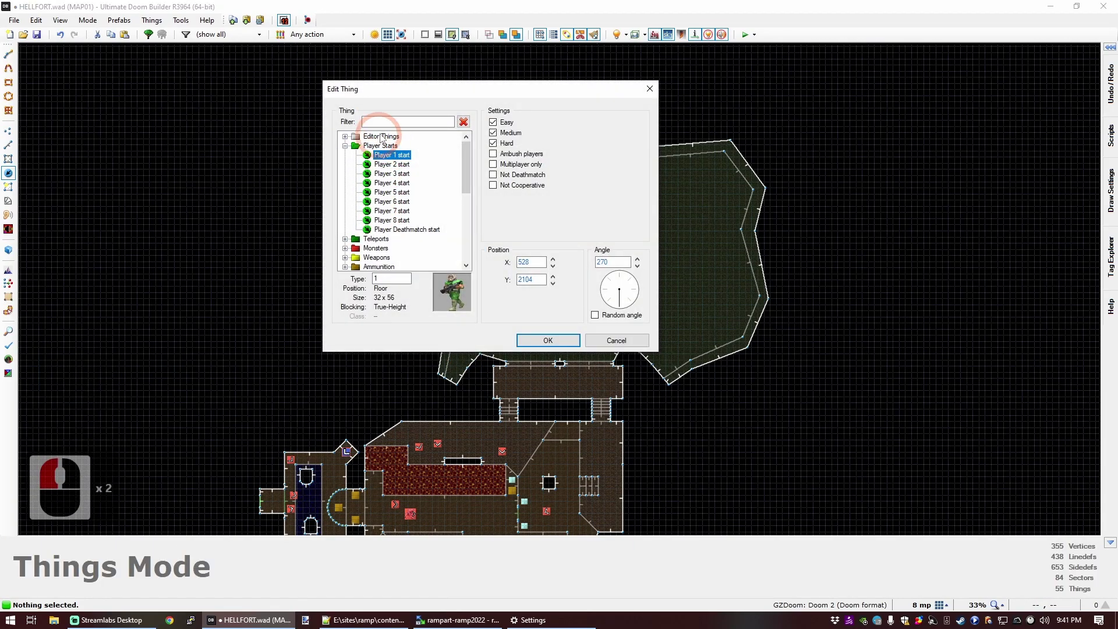
{"action": "type", "text": "tree"}
{"action": "double_click", "coordinate": [401, 154]}
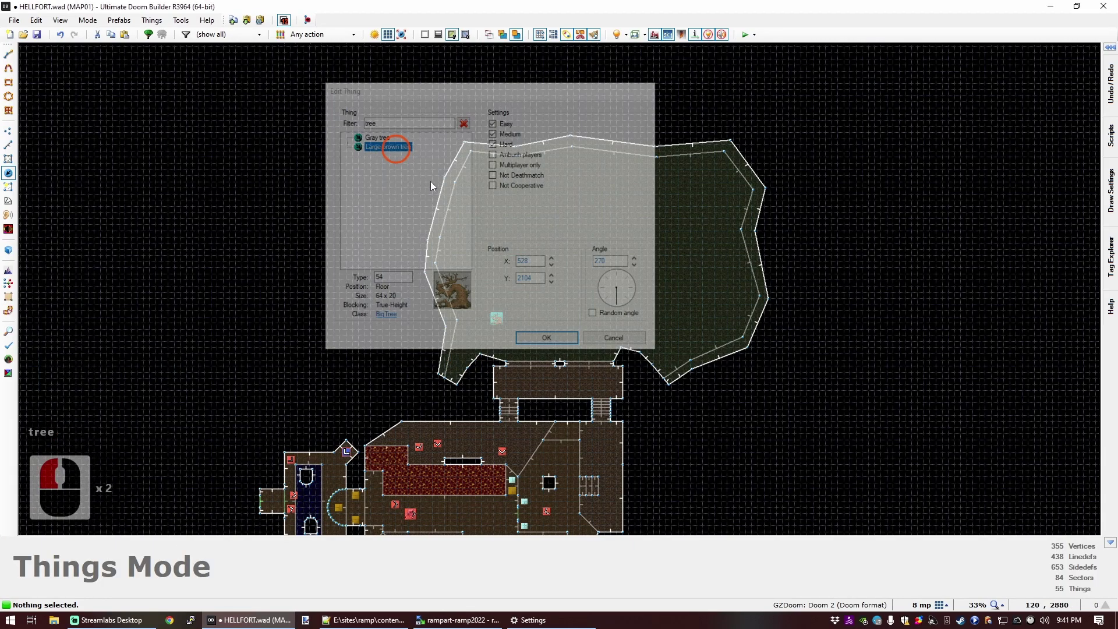
Step: Copy the large brown tree and paste three copies spread around the grassy area
{"action": "left_click", "coordinate": [496, 317]}
{"action": "key", "text": "ctrl+c"}
{"action": "key", "text": "ctrl+v"}
{"action": "key", "text": "ctrl+v"}
{"action": "key", "text": "ctrl+v"}
Step: Insert a Gray tree thing in the northwest of the grassy area and scatter five more copies of it
{"action": "right_click", "coordinate": [508, 192]}
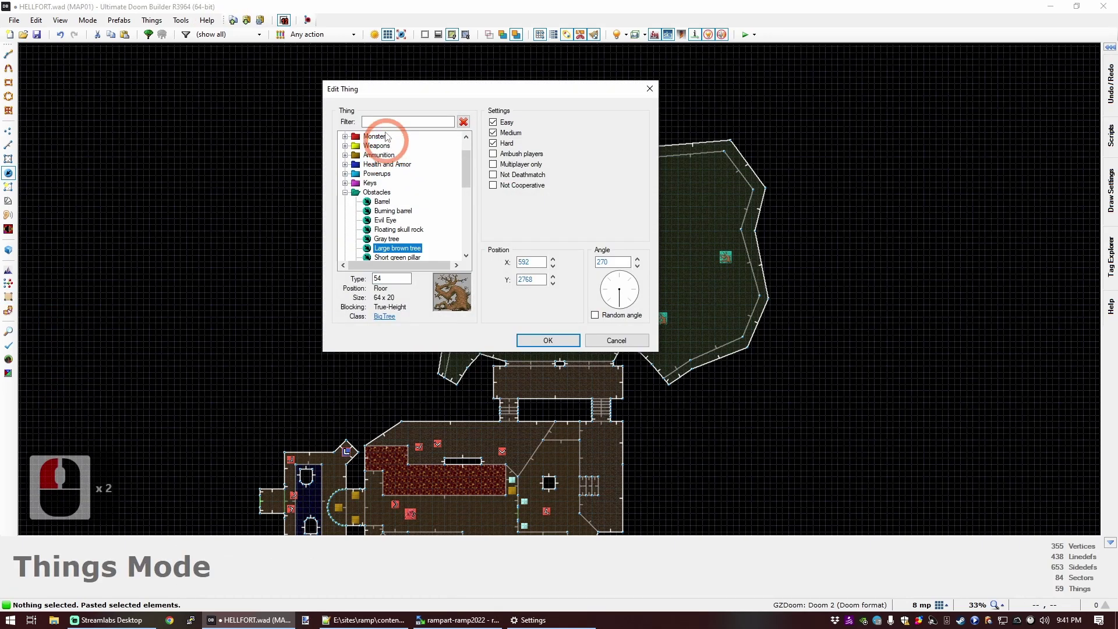
{"action": "type", "text": "tree"}
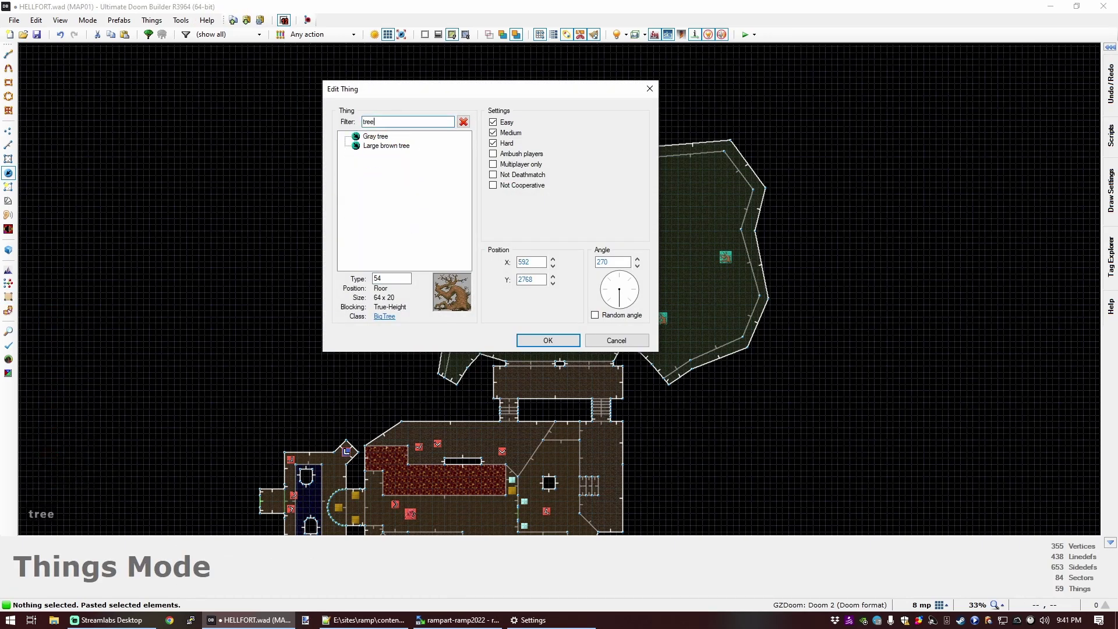
{"action": "double_click", "coordinate": [378, 138]}
{"action": "key", "text": "ctrl+v"}
{"action": "key", "text": "ctrl+v"}
{"action": "key", "text": "ctrl+v"}
{"action": "key", "text": "ctrl+v"}
{"action": "key", "text": "ctrl+v"}
{"action": "key", "text": "c"}
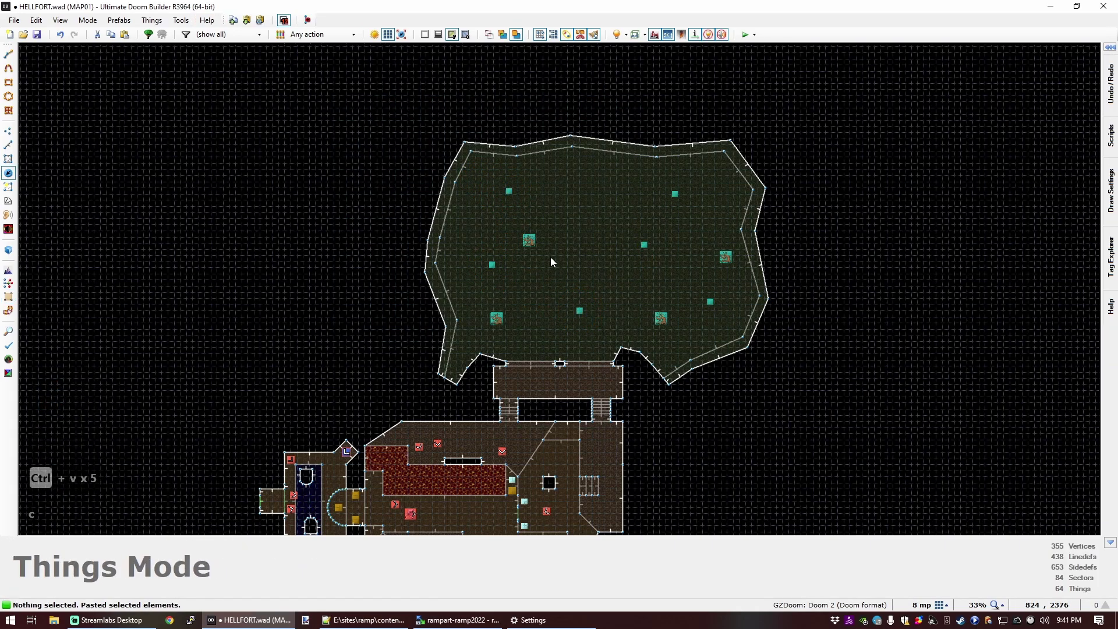
Step: Draw a bent dividing line across the grassy area from the west inner line's vertex to the east inner line's vertex
{"action": "scroll", "coordinate": [543, 164], "scroll_direction": "up", "scroll_amount": 3}
{"action": "scroll", "coordinate": [548, 170], "scroll_direction": "down", "scroll_amount": 2}
{"action": "scroll", "coordinate": [564, 208], "scroll_direction": "up", "scroll_amount": 2}
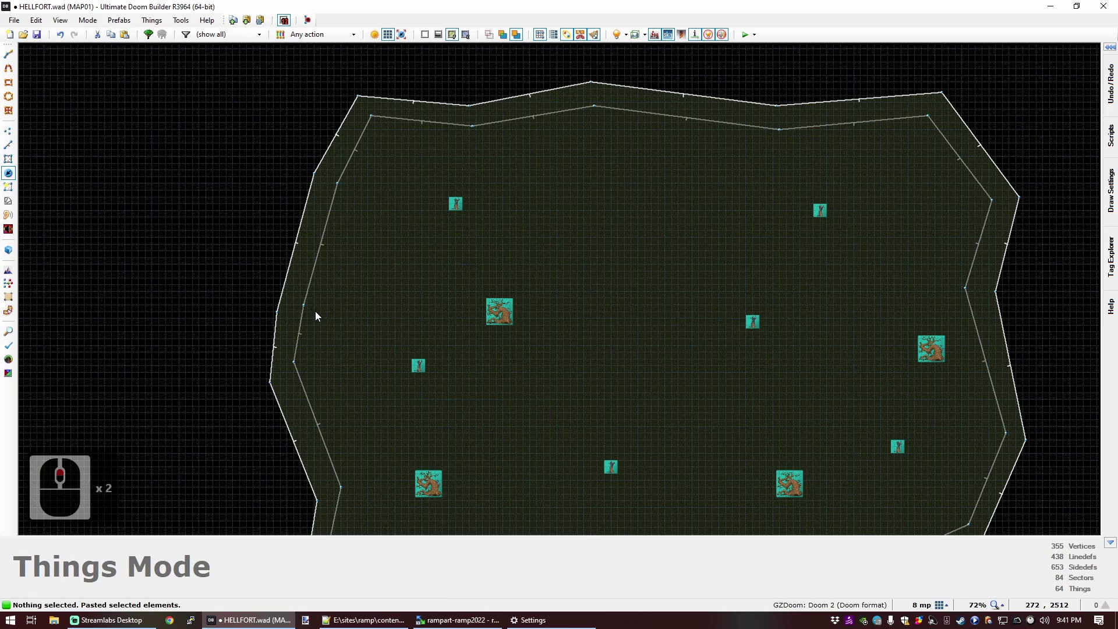
{"action": "key", "text": "ctrl+d"}
{"action": "left_click", "coordinate": [303, 304]}
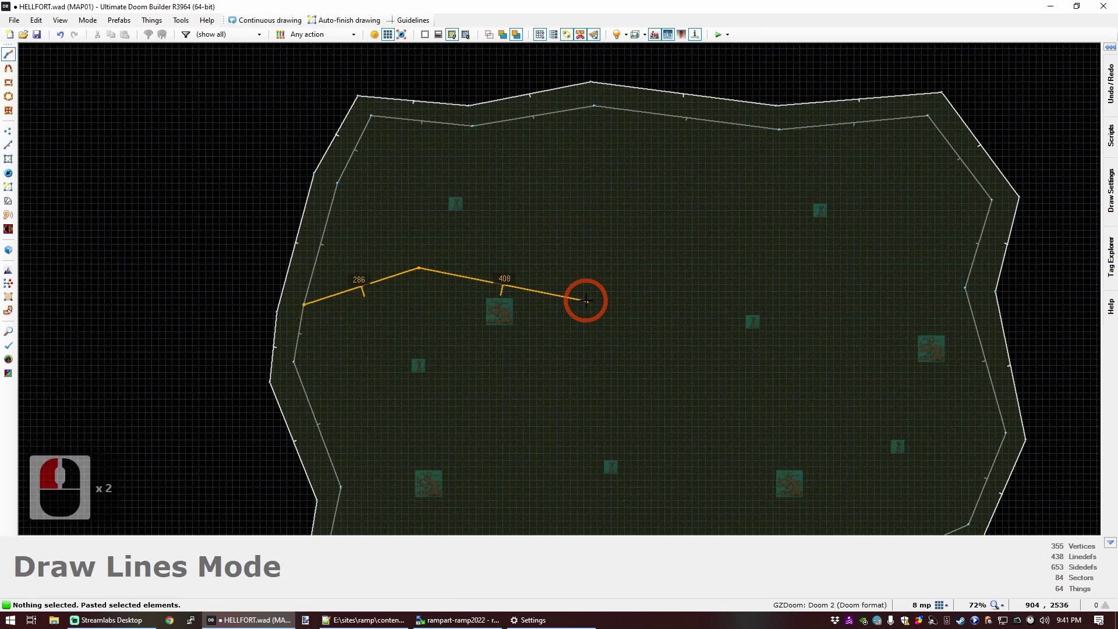
{"action": "right_click", "coordinate": [966, 291]}
Step: Raise the floor of the grassy area's northern section to height 8 and clear the selection
{"action": "key", "text": "q"}
{"action": "key", "text": "d"}
{"action": "left_click", "coordinate": [558, 289]}
{"action": "key", "text": "e"}
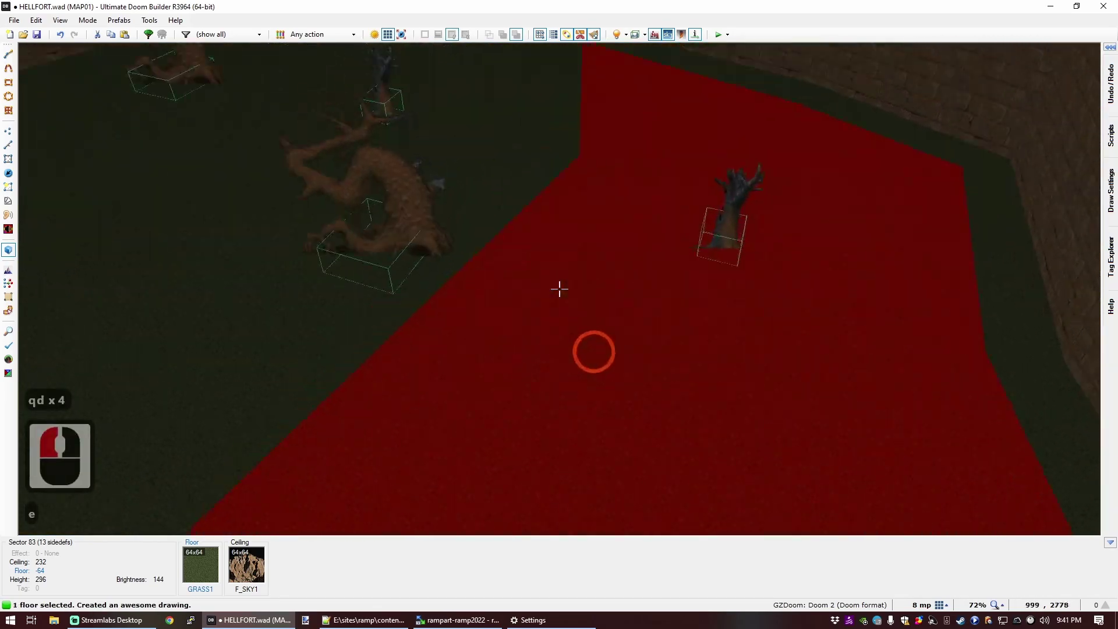
{"action": "scroll", "coordinate": [559, 289], "scroll_direction": "up", "scroll_amount": 7}
{"action": "scroll", "coordinate": [558, 289], "scroll_direction": "up", "scroll_amount": 2}
{"action": "key", "text": "c"}
Step: Apply the ASHWALL4 texture from the Outdoors set to all untextured lower walls around the raised section, then clear the selection
{"action": "key", "text": "s"}
{"action": "key", "text": "e"}
{"action": "key", "text": "e"}
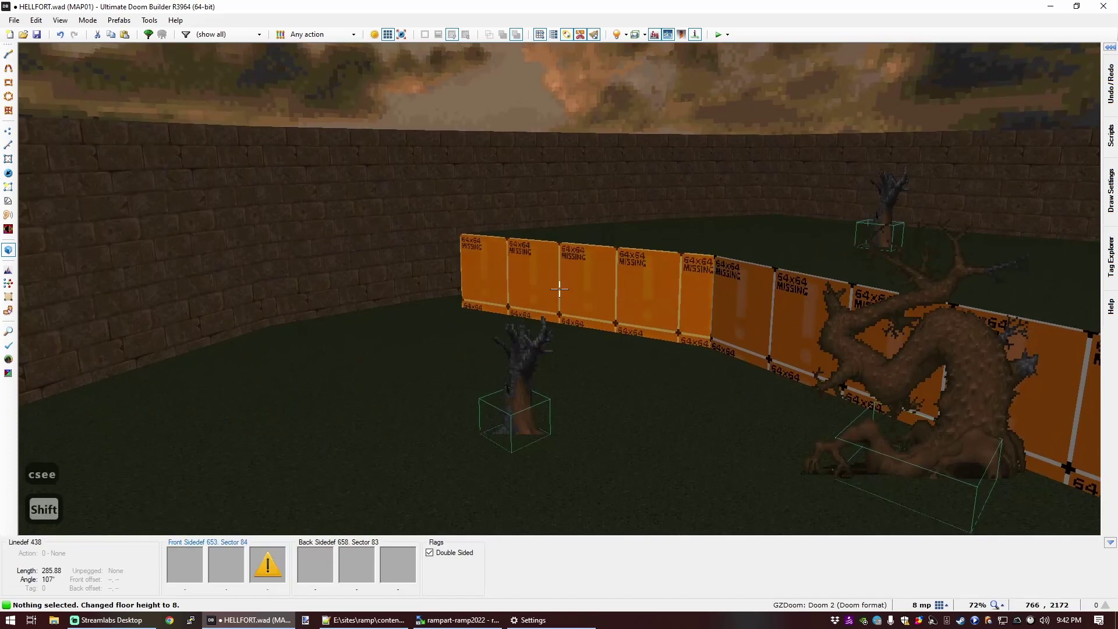
{"action": "left_click", "coordinate": [559, 289], "text": "shift"}
{"action": "right_click", "coordinate": [558, 289], "text": "shift"}
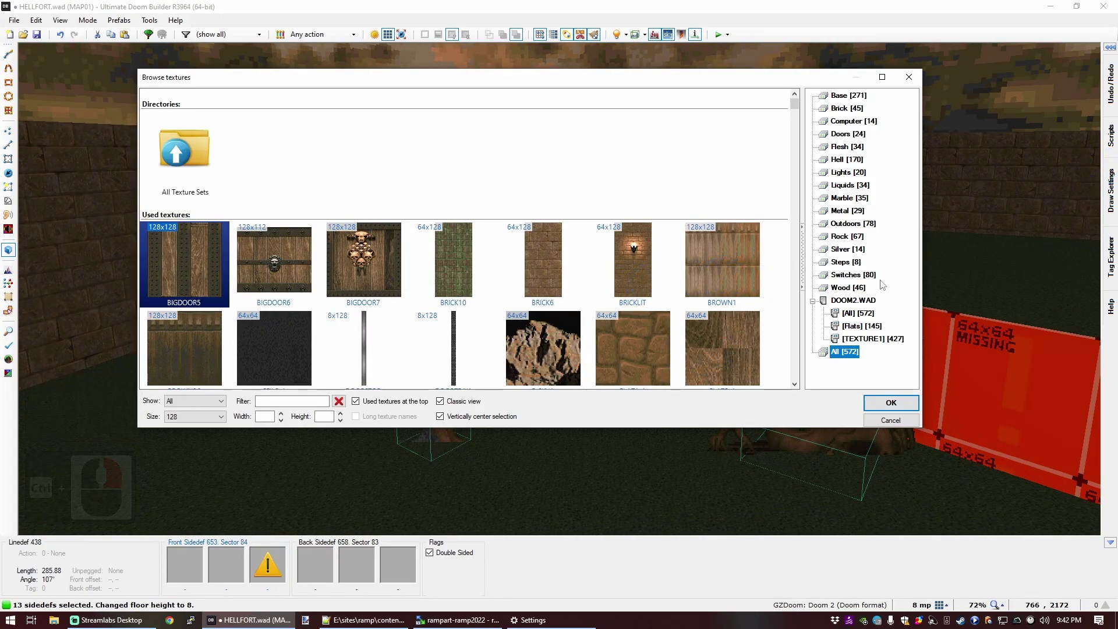
{"action": "left_click", "coordinate": [847, 224]}
{"action": "scroll", "coordinate": [314, 232], "scroll_direction": "down", "scroll_amount": 4}
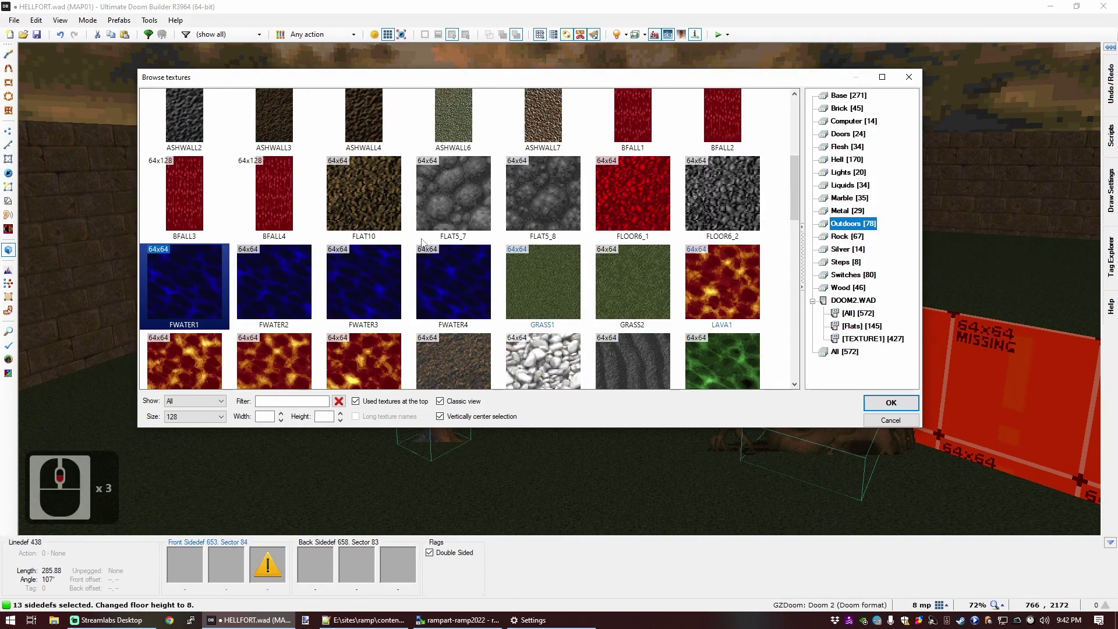
{"action": "scroll", "coordinate": [408, 247], "scroll_direction": "up", "scroll_amount": 1}
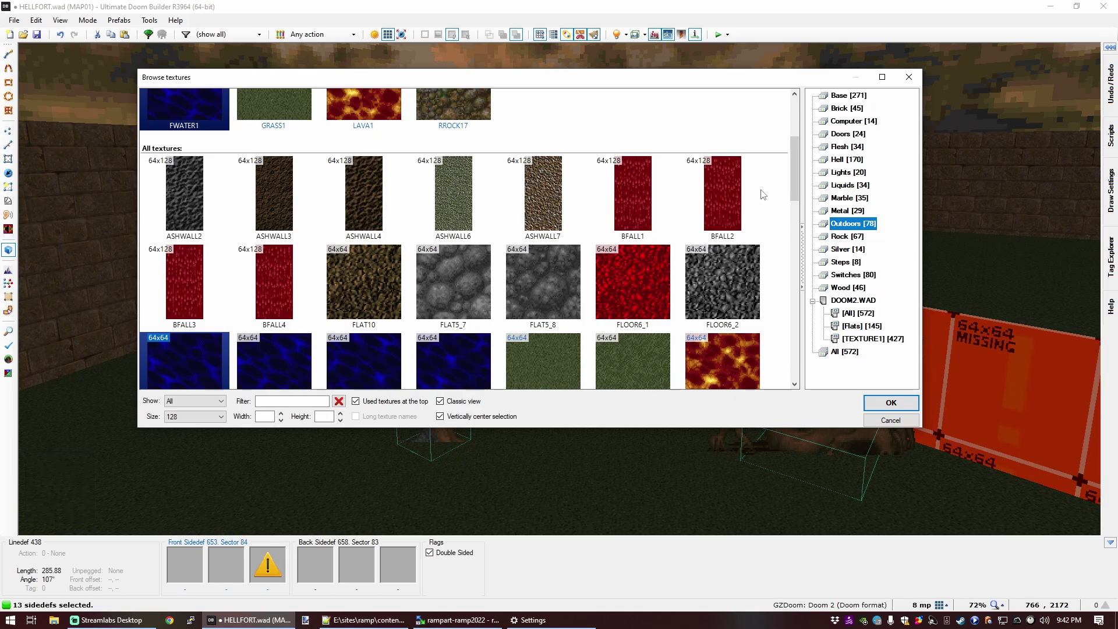
{"action": "double_click", "coordinate": [364, 198]}
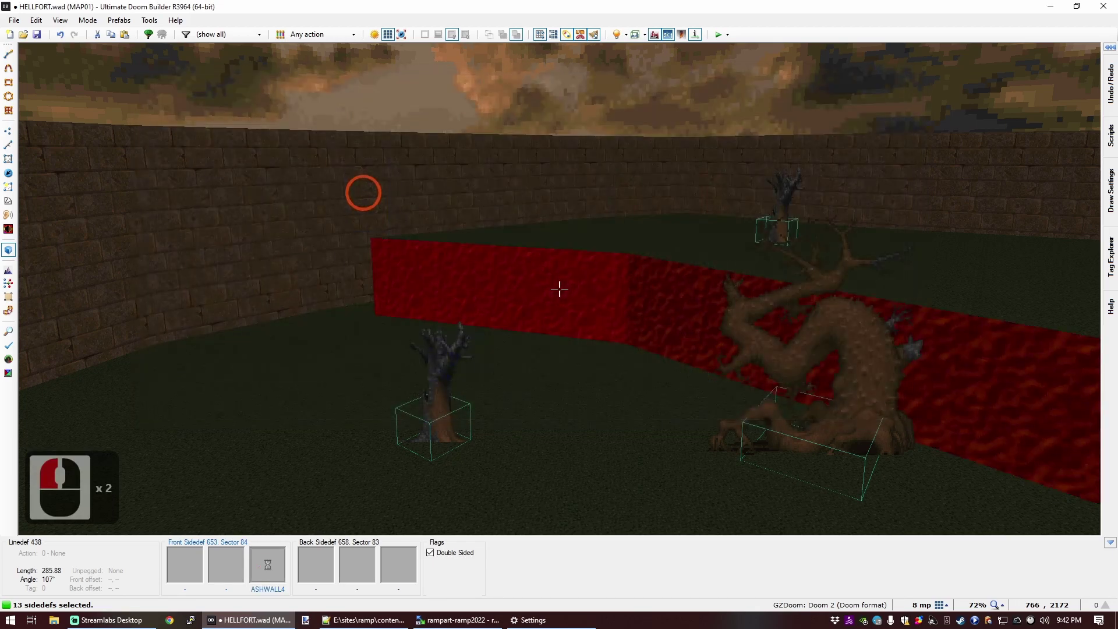
{"action": "key", "text": "c"}
Step: Texture the northern area's outer boundary walls with ASHWALL4 around to the southeast corner
{"action": "key", "text": "d"}
{"action": "key", "text": "s"}
{"action": "key", "text": "e"}
{"action": "key", "text": "e"}
{"action": "key", "text": "s"}
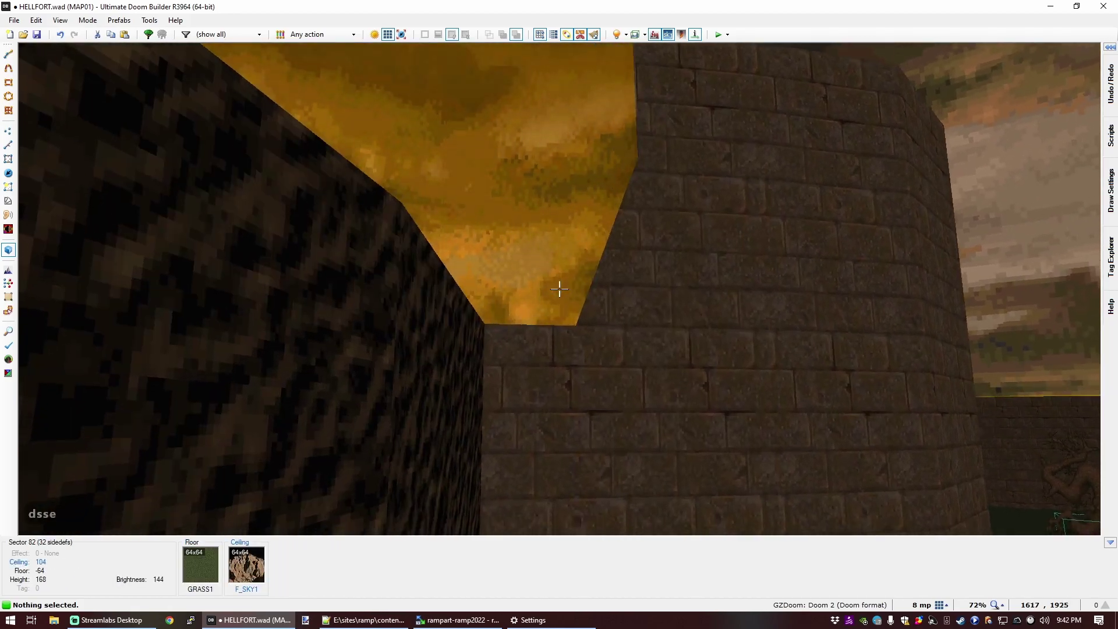
Step: Examine the boundary between the brick and rock walls, the windowed corridor's exterior and the west side in the 3D view
{"action": "key", "text": "f"}
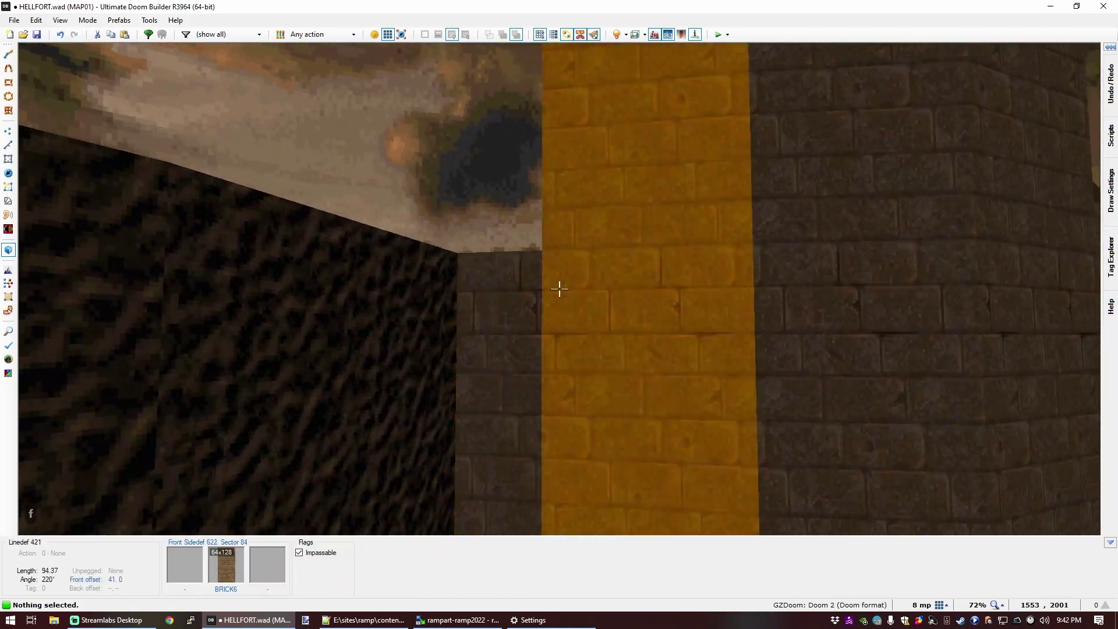
{"action": "key", "text": "Tab"}
{"action": "key", "text": "Tab"}
{"action": "key", "text": "s"}
{"action": "key", "text": "f"}
{"action": "key", "text": "f"}
{"action": "key", "text": "e"}
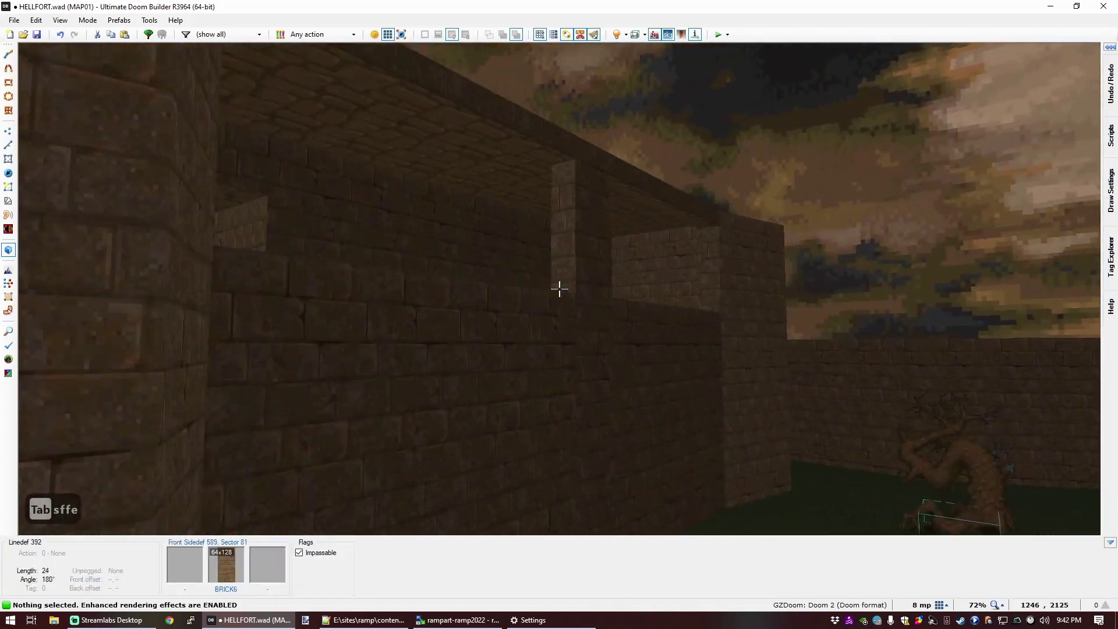
{"action": "key", "text": "e"}
{"action": "key", "text": "e"}
{"action": "key", "text": "e"}
{"action": "key", "text": "e"}
{"action": "key", "text": "e"}
{"action": "key", "text": "e"}
{"action": "key", "text": "e"}
{"action": "key", "text": "e"}
{"action": "key", "text": "e"}
{"action": "key", "text": "e"}
{"action": "key", "text": "e"}
{"action": "key", "text": "e"}
{"action": "key", "text": "e"}
{"action": "key", "text": "e"}
{"action": "key", "text": "e"}
{"action": "key", "text": "e"}
{"action": "key", "text": "e"}
{"action": "key", "text": "e"}
{"action": "key", "text": "e"}
{"action": "key", "text": "e"}
{"action": "key", "text": "d"}
{"action": "key", "text": "e"}
{"action": "key", "text": "f"}
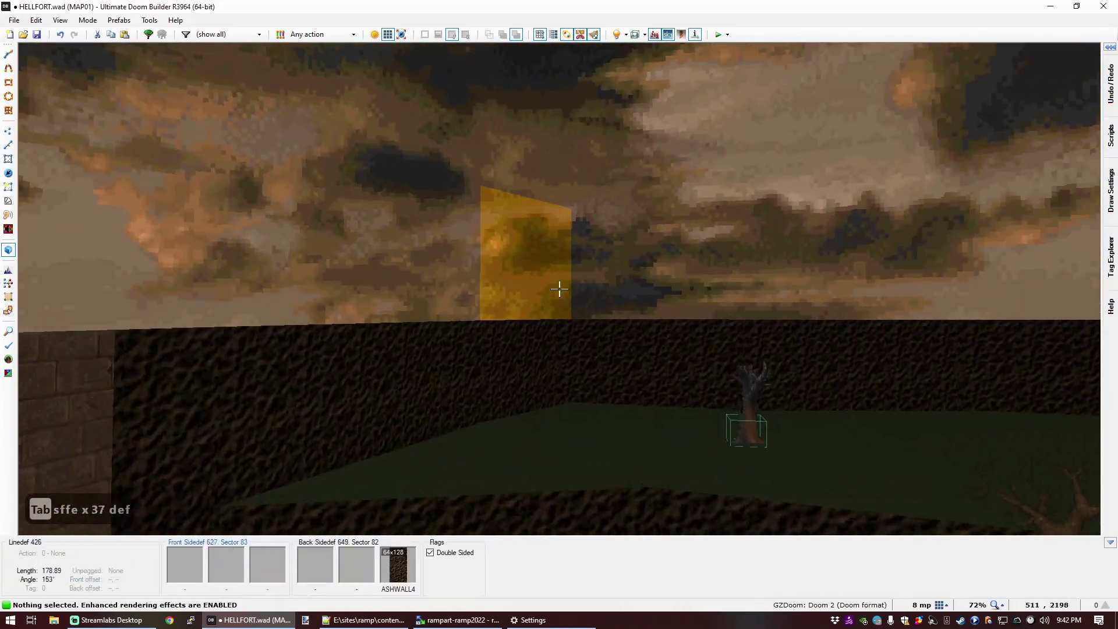
Step: Copy the ASHWALL4 texture and paste it onto the remaining brick section of the west outer wall
{"action": "key", "text": "f"}
{"action": "key", "text": "s"}
{"action": "key", "text": "d"}
{"action": "middle_click", "coordinate": [559, 288]}
{"action": "middle_click", "coordinate": [558, 288]}
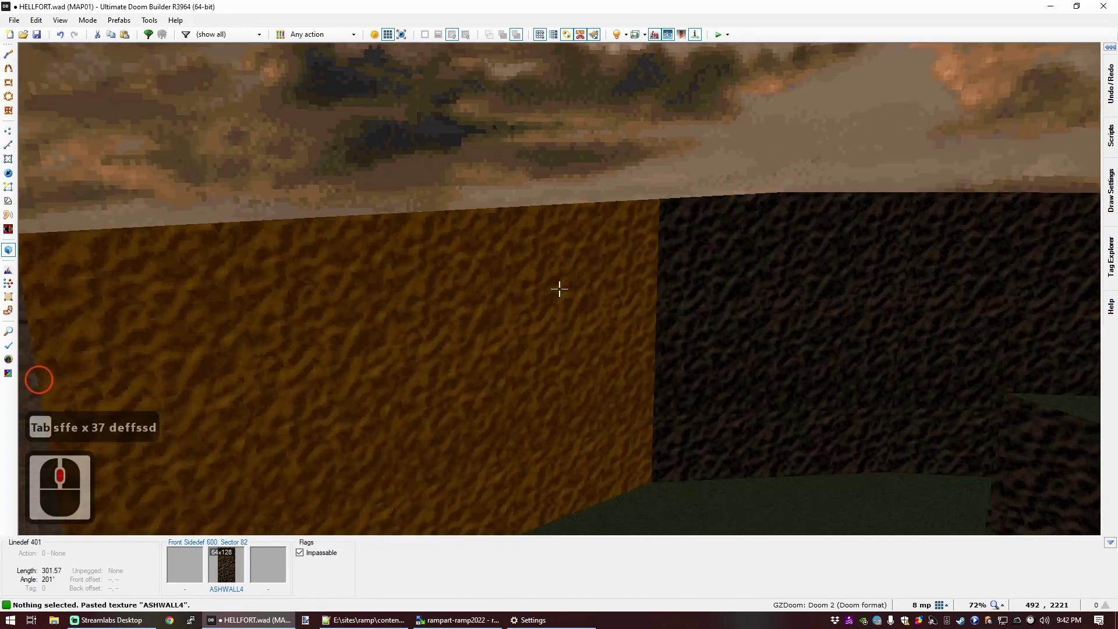
Step: Examine the textured outer walls, the corridor's brick exterior and the raised section around the grassy area in the 3D view
{"action": "key", "text": "e"}
{"action": "key", "text": "s"}
{"action": "key", "text": "e"}
{"action": "key", "text": "d"}
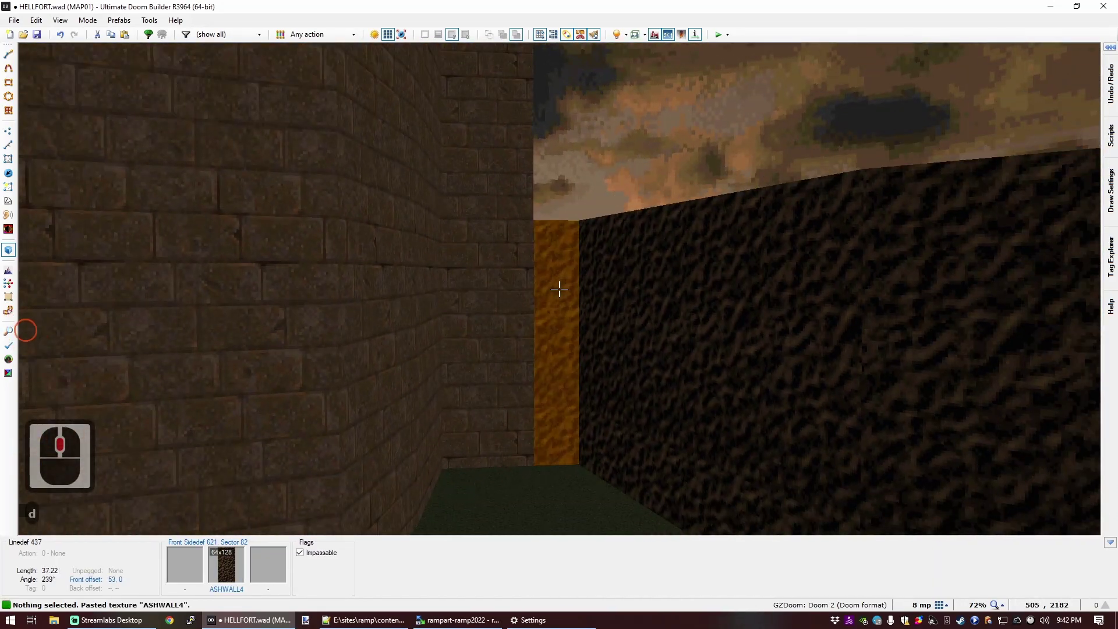
{"action": "key", "text": "f"}
{"action": "key", "text": "e"}
{"action": "key", "text": "s"}
{"action": "key", "text": "d"}
{"action": "key", "text": "f"}
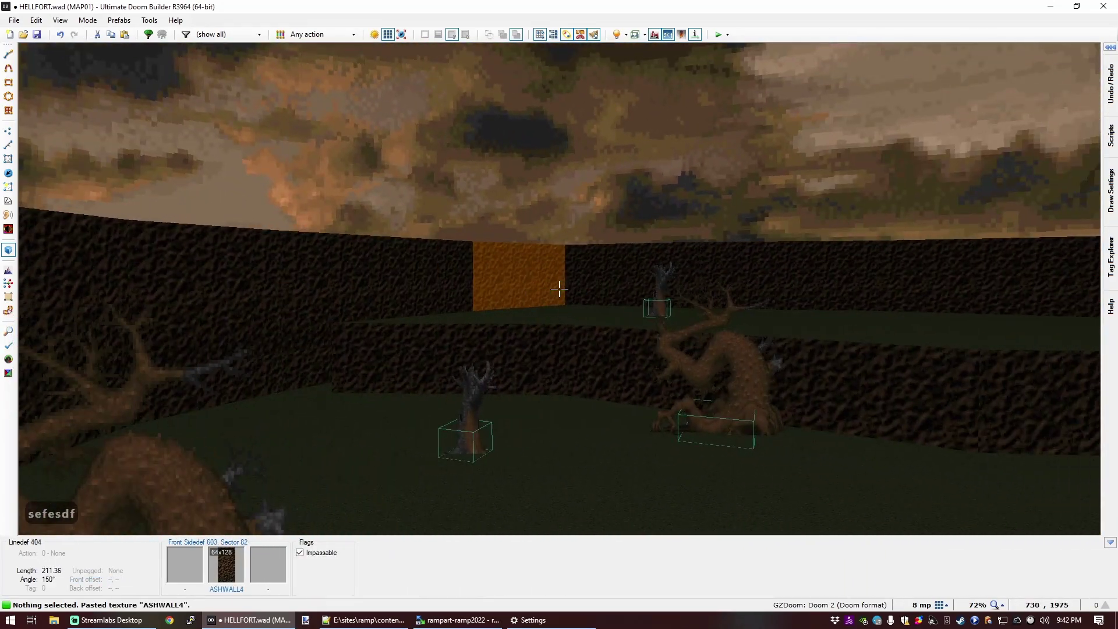
{"action": "key", "text": "e"}
{"action": "key", "text": "e"}
{"action": "key", "text": "s"}
Step: Draw lines across the border strip at its west and east sides, joining the raised section's front corners to the outer wall
{"action": "key", "text": "q"}
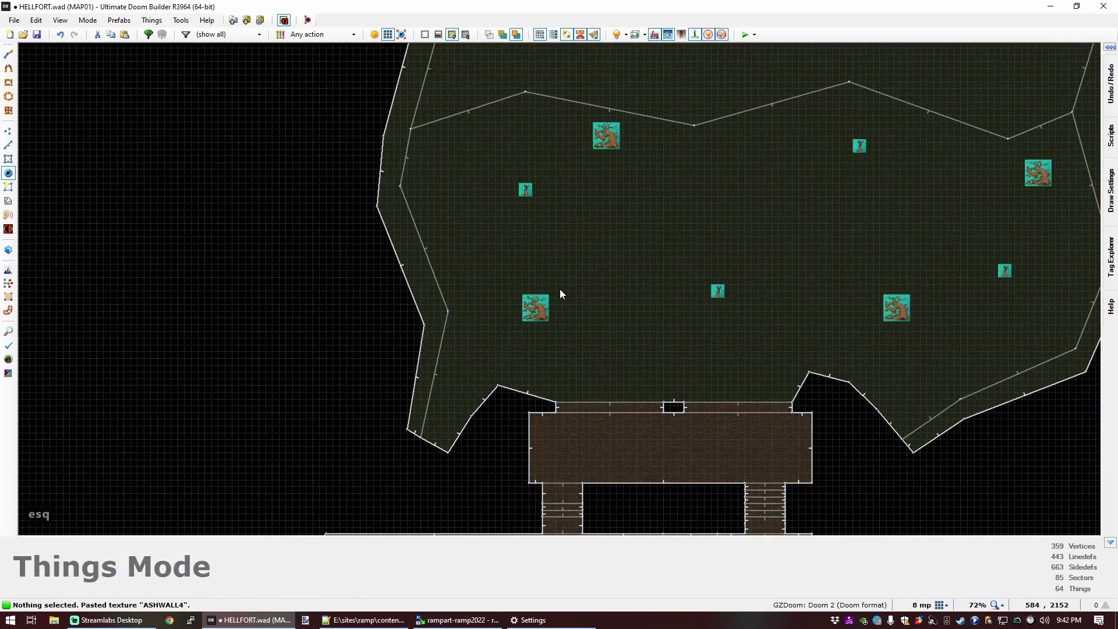
{"action": "scroll", "coordinate": [498, 257], "scroll_direction": "down", "scroll_amount": 4}
{"action": "scroll", "coordinate": [498, 257], "scroll_direction": "up", "scroll_amount": 7}
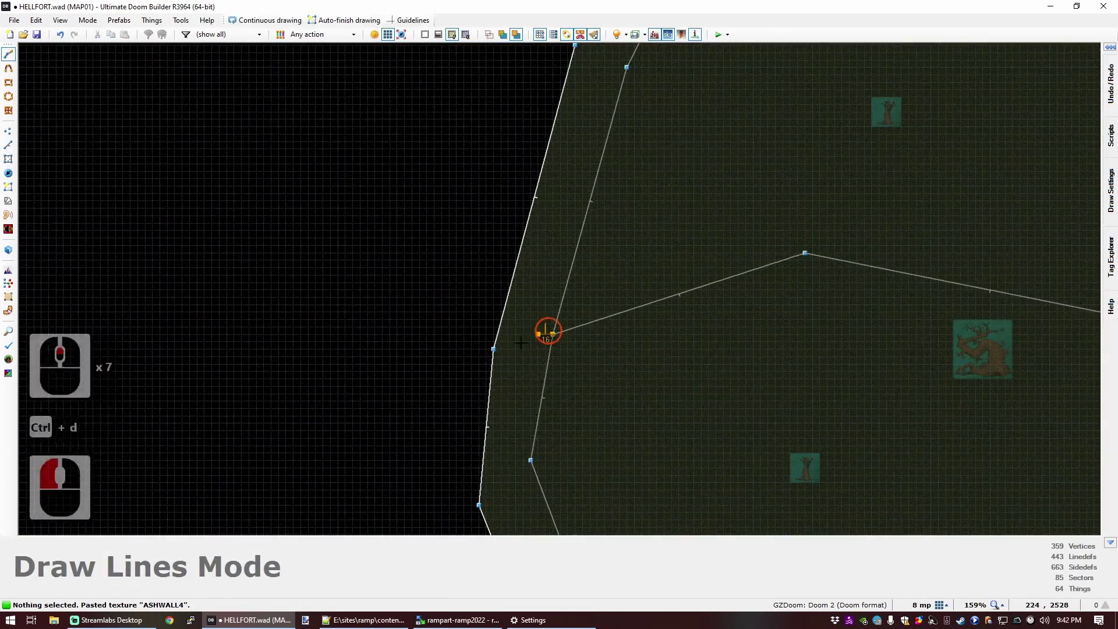
{"action": "left_click", "coordinate": [493, 349]}
{"action": "scroll", "coordinate": [504, 327], "scroll_direction": "down", "scroll_amount": 8}
{"action": "scroll", "coordinate": [514, 316], "scroll_direction": "up", "scroll_amount": 7}
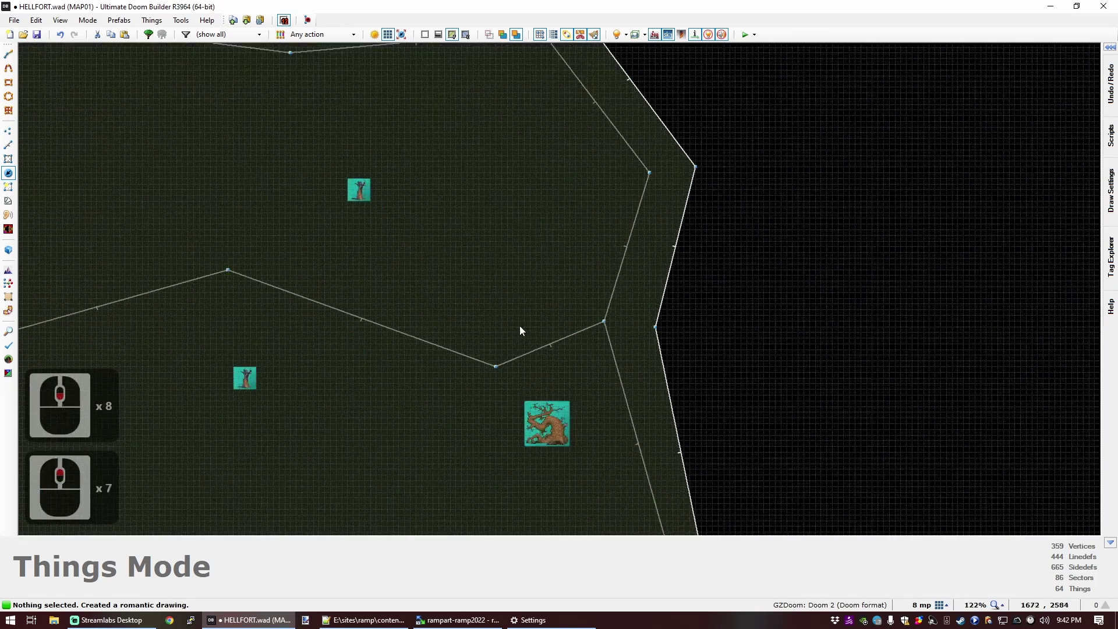
Step: Raise the floor of the northern border strip to 8, level with the raised section, and clear the selection
{"action": "key", "text": "q"}
{"action": "key", "text": "d"}
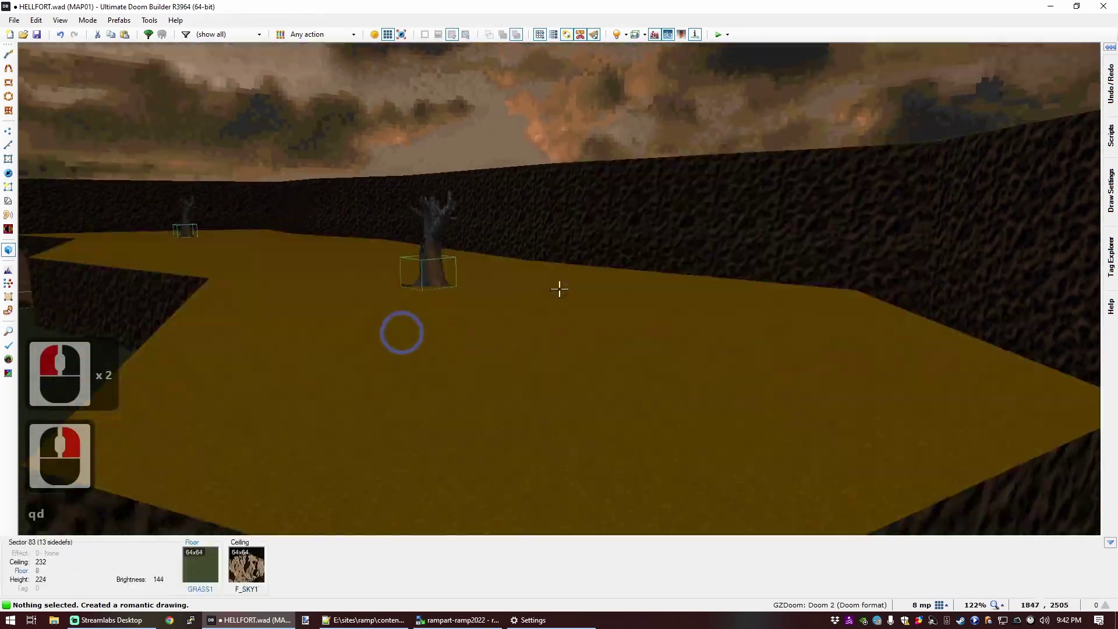
{"action": "key", "text": "s"}
{"action": "key", "text": "f"}
{"action": "key", "text": "s"}
{"action": "left_click", "coordinate": [559, 289]}
{"action": "key", "text": "s"}
{"action": "scroll", "coordinate": [559, 289], "scroll_direction": "down", "scroll_amount": 6}
{"action": "scroll", "coordinate": [558, 289], "scroll_direction": "up", "scroll_amount": 4}
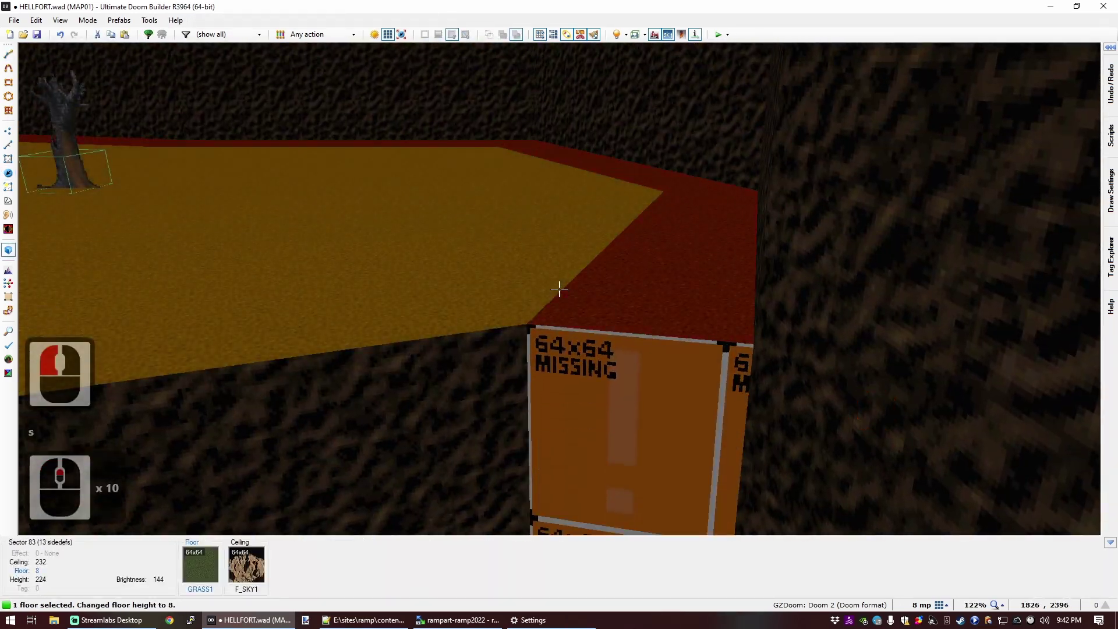
{"action": "key", "text": "c"}
Step: Paste ASHWALL4 onto the missing lower walls at the east and west ends of the raised border strip
{"action": "middle_click", "coordinate": [559, 289]}
{"action": "key", "text": "s"}
{"action": "key", "text": "e"}
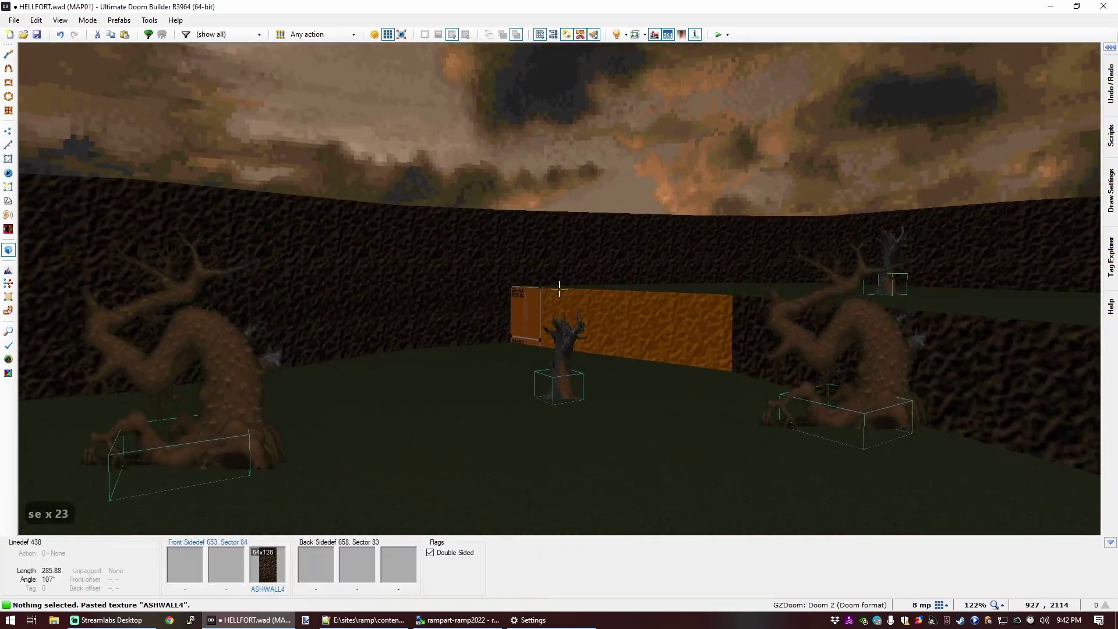
{"action": "key", "text": "s"}
{"action": "middle_click", "coordinate": [559, 289]}
Step: Examine the raised section, its border strip and the surrounding trees in the 3D view
{"action": "key", "text": "d"}
{"action": "key", "text": "f"}
{"action": "key", "text": "f"}
{"action": "key", "text": "f"}
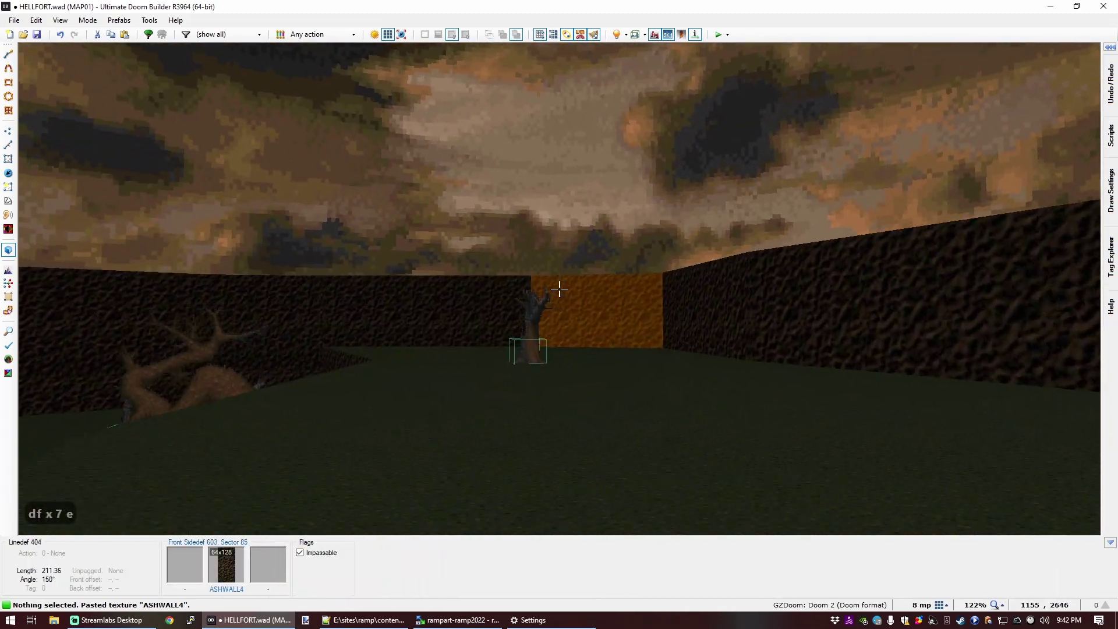
{"action": "key", "text": "e"}
{"action": "key", "text": "d"}
{"action": "key", "text": "s"}
{"action": "key", "text": "e"}
{"action": "key", "text": "e"}
{"action": "key", "text": "s"}
{"action": "key", "text": "s"}
{"action": "key", "text": "s"}
{"action": "key", "text": "s"}
{"action": "key", "text": "s"}
{"action": "key", "text": "s"}
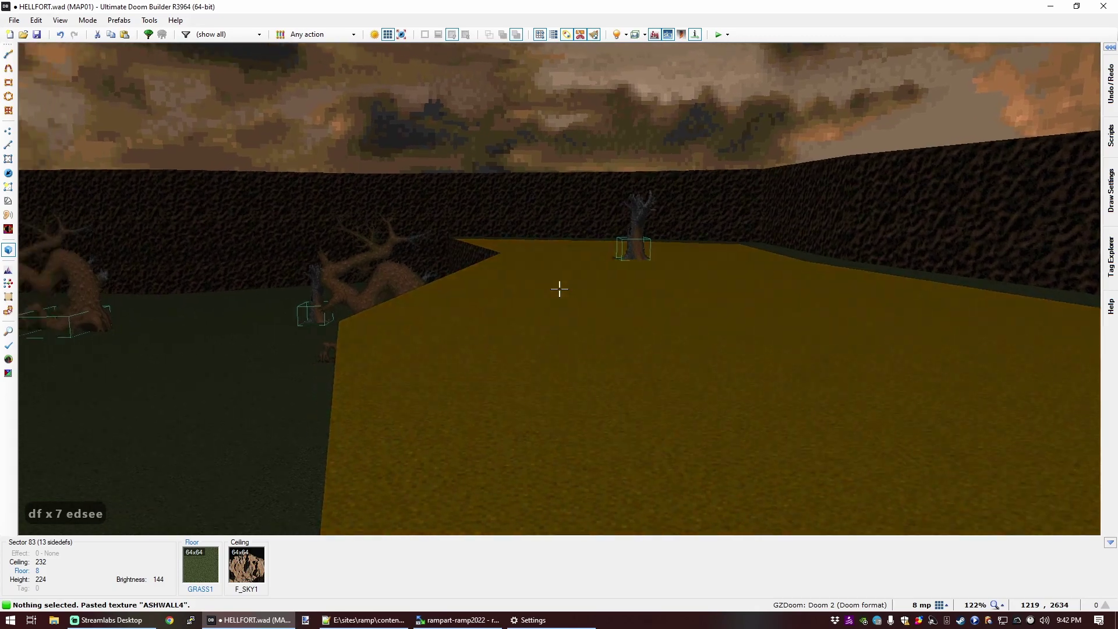
{"action": "key", "text": "e"}
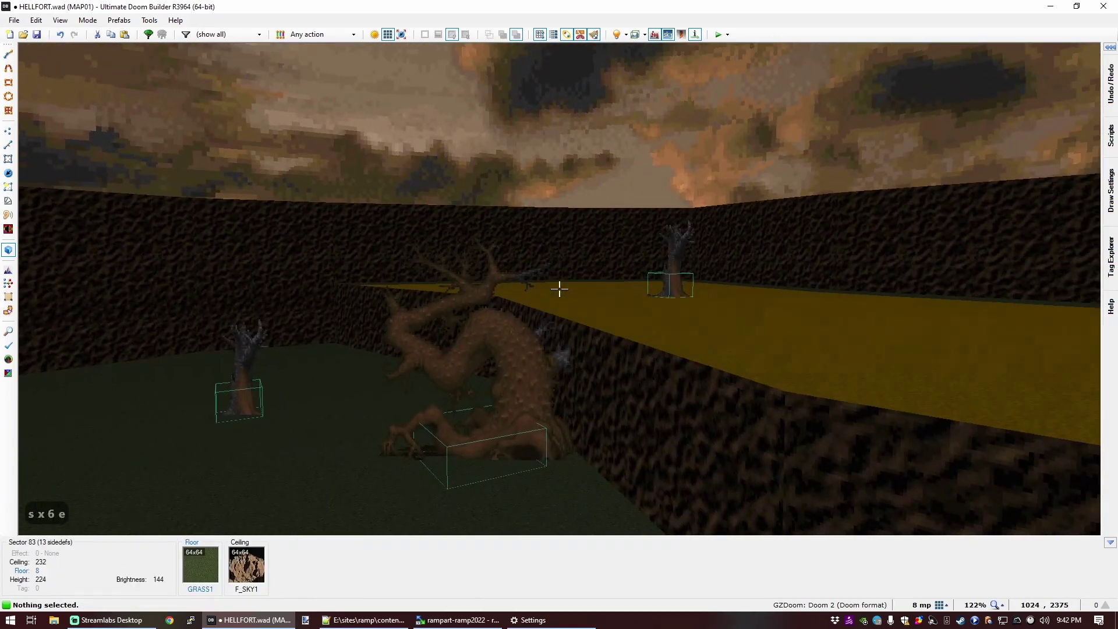
{"action": "key", "text": "f"}
Step: Paste another burnt tree between the two existing trees on the raised section and clear the selection
{"action": "key", "text": "q"}
{"action": "scroll", "coordinate": [560, 291], "scroll_direction": "down", "scroll_amount": 5}
{"action": "scroll", "coordinate": [450, 205], "scroll_direction": "up", "scroll_amount": 4}
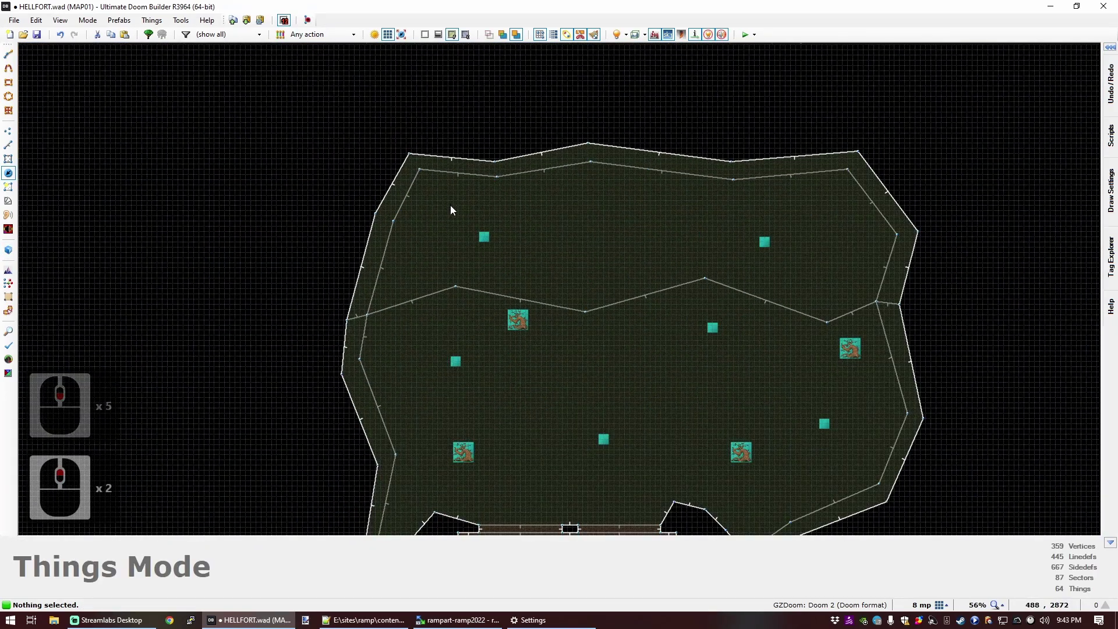
{"action": "scroll", "coordinate": [526, 290], "scroll_direction": "down", "scroll_amount": 3}
{"action": "scroll", "coordinate": [511, 279], "scroll_direction": "up", "scroll_amount": 1}
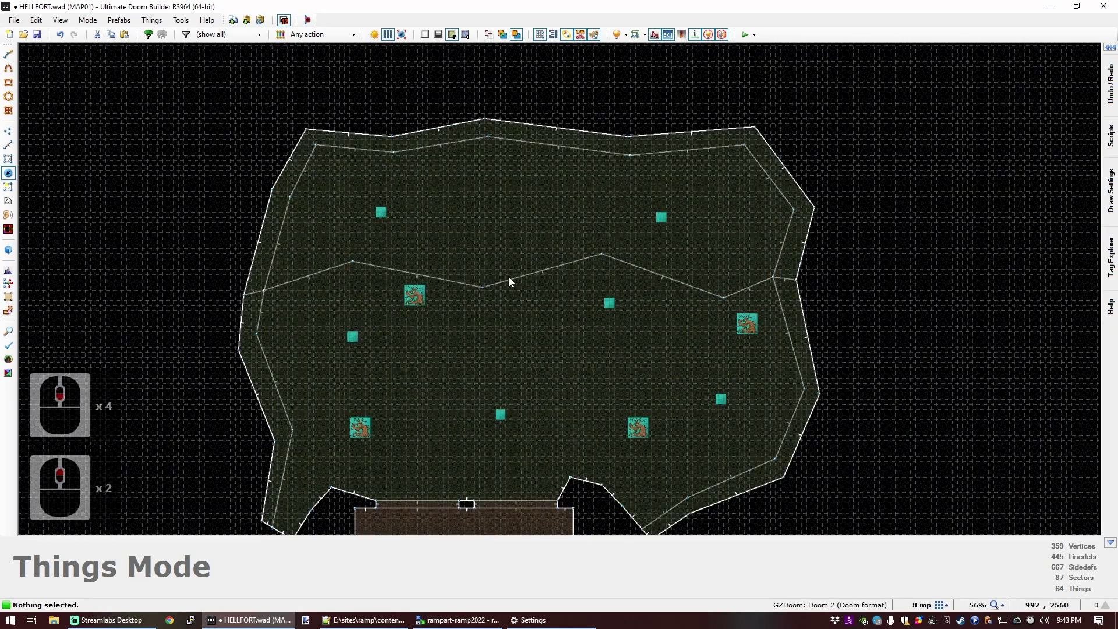
{"action": "key", "text": "q"}
{"action": "key", "text": "q"}
{"action": "key", "text": "t"}
{"action": "key", "text": "ctrl+v"}
{"action": "key", "text": "c"}
Step: Lower the sector brightness of the raised section and its border strip to 112
{"action": "key", "text": "q"}
{"action": "key", "text": "d"}
{"action": "key", "text": "s"}
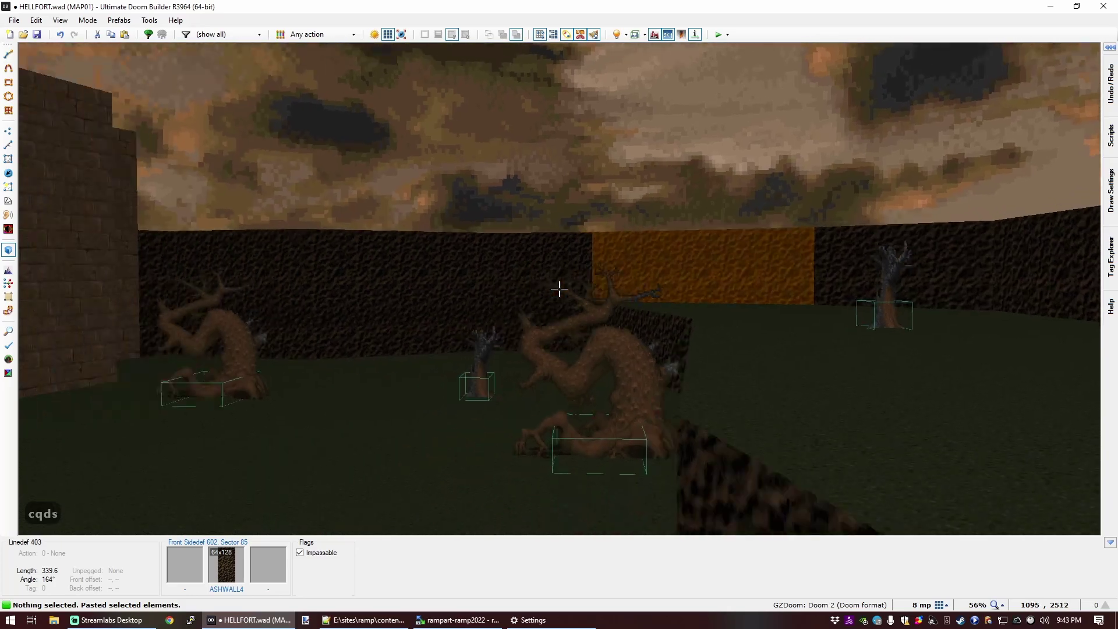
{"action": "key", "text": "e"}
{"action": "key", "text": "f"}
{"action": "scroll", "coordinate": [559, 288], "scroll_direction": "down", "scroll_amount": 1, "text": "ctrl"}
{"action": "scroll", "coordinate": [559, 289], "scroll_direction": "down", "scroll_amount": 1, "text": "ctrl"}
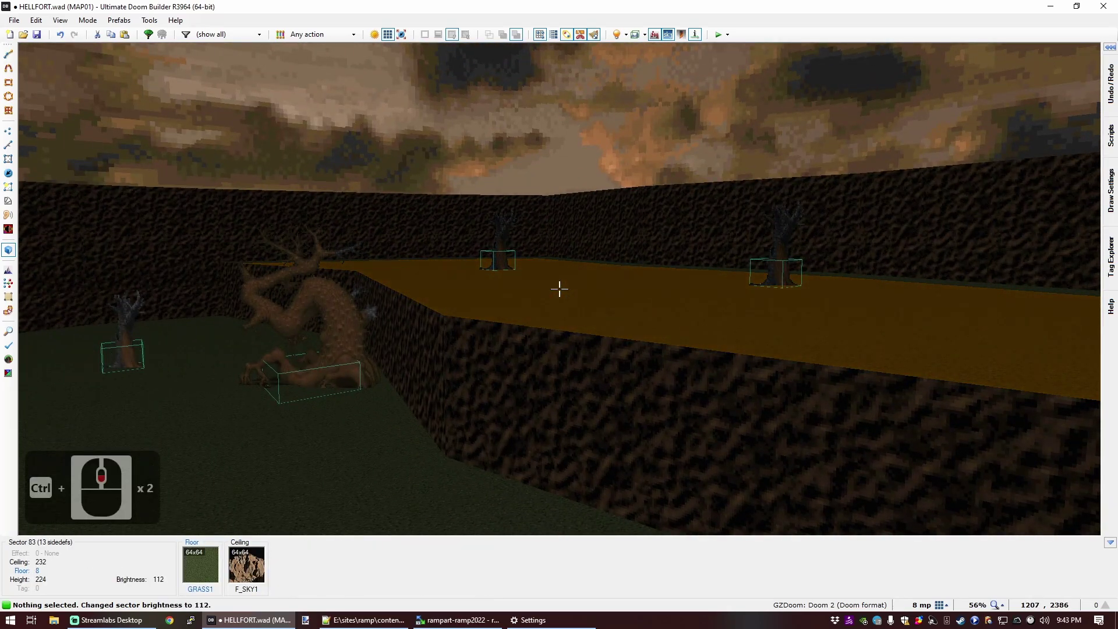
{"action": "key", "text": "f"}
{"action": "key", "text": "e"}
{"action": "key", "text": "d"}
{"action": "scroll", "coordinate": [559, 289], "scroll_direction": "down", "scroll_amount": 2, "text": "ctrl"}
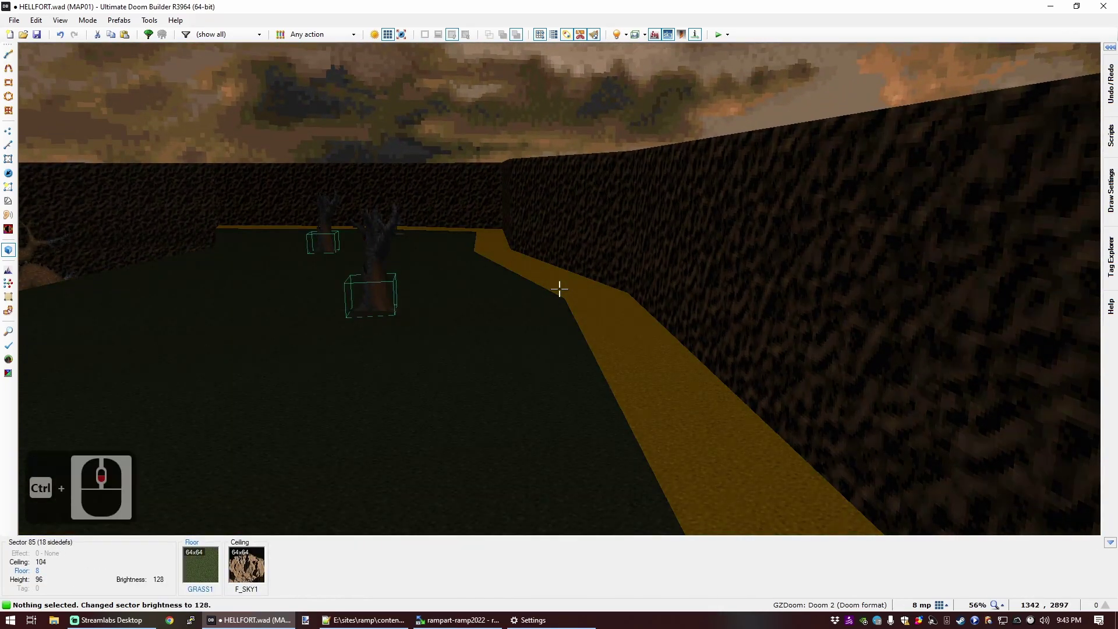
Step: Examine the darkened raised section from the lower grass and through the corridor windows in the 3D view
{"action": "key", "text": "s"}
{"action": "key", "text": "e"}
{"action": "key", "text": "e"}
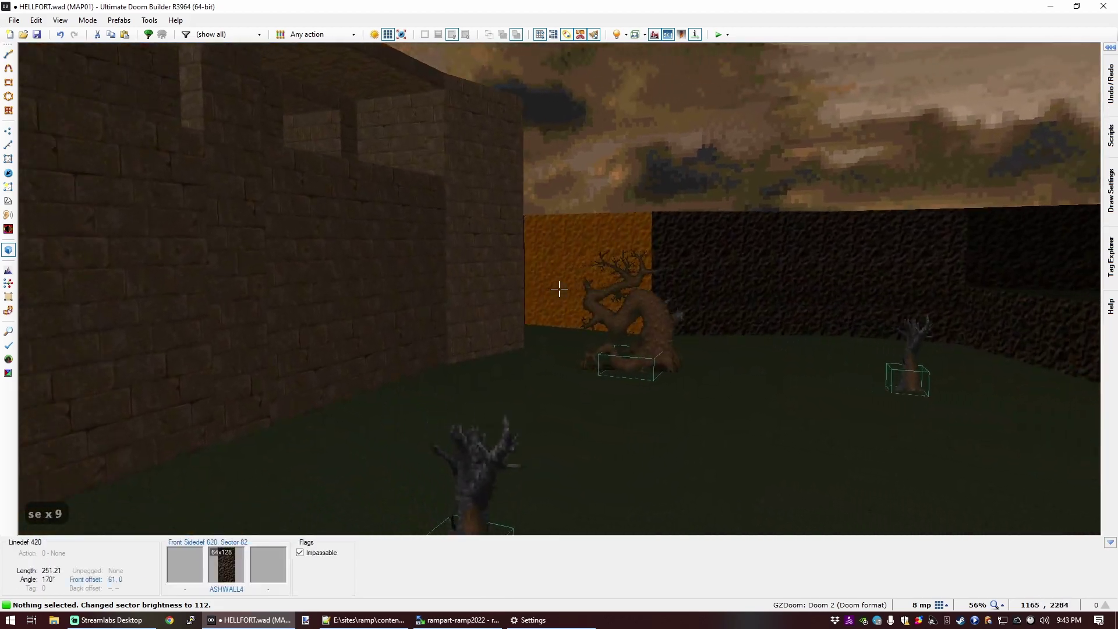
{"action": "key", "text": "d"}
{"action": "key", "text": "s"}
{"action": "key", "text": "s"}
{"action": "key", "text": "e"}
{"action": "key", "text": "s"}
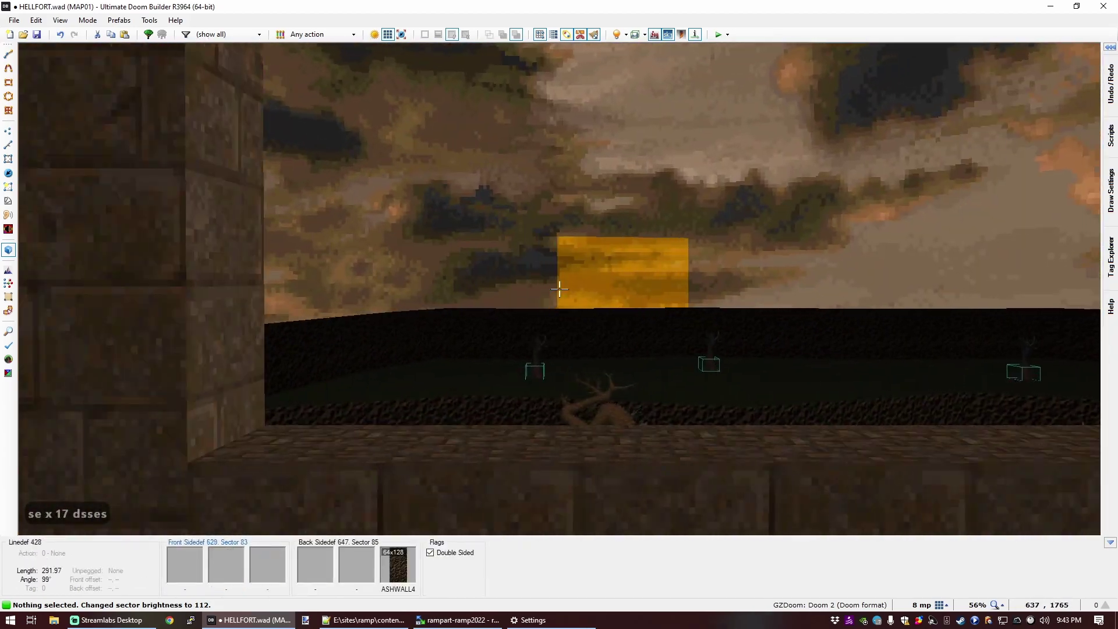
{"action": "key", "text": "c"}
{"action": "key", "text": "s"}
{"action": "key", "text": "e"}
{"action": "key", "text": "f"}
{"action": "key", "text": "d"}
{"action": "key", "text": "f"}
{"action": "key", "text": "e"}
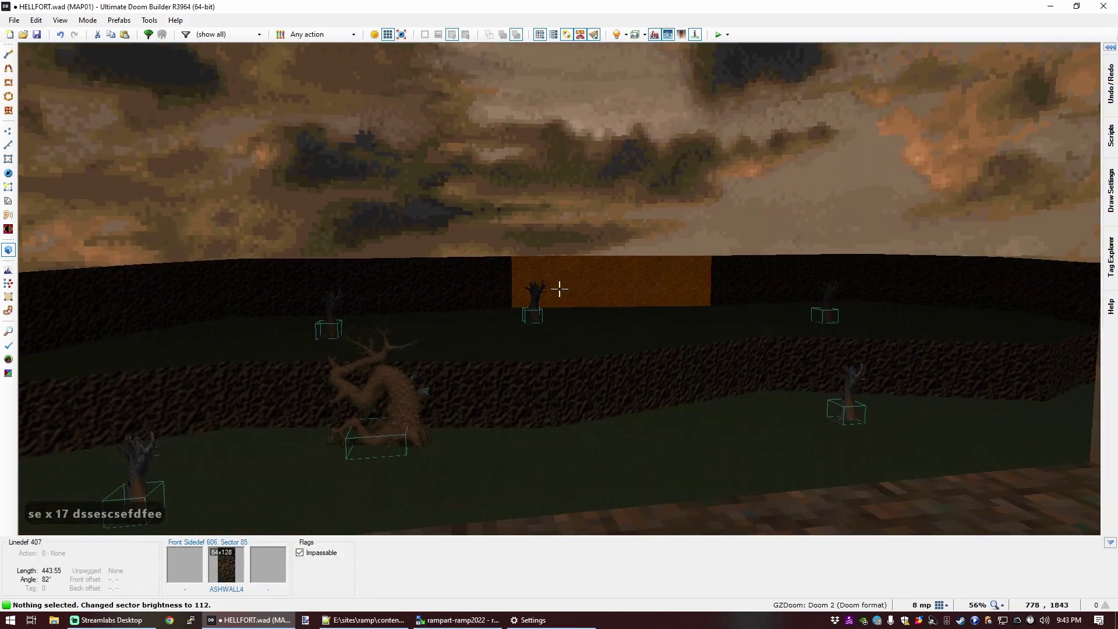
Step: Draw an irregular closed basin on the raised section, narrowing to a neck about 108 units wide at its southern edge
{"action": "key", "text": "q"}
{"action": "scroll", "coordinate": [564, 288], "scroll_direction": "up", "scroll_amount": 5}
{"action": "scroll", "coordinate": [585, 213], "scroll_direction": "up", "scroll_amount": 8}
{"action": "scroll", "coordinate": [594, 198], "scroll_direction": "down", "scroll_amount": 3}
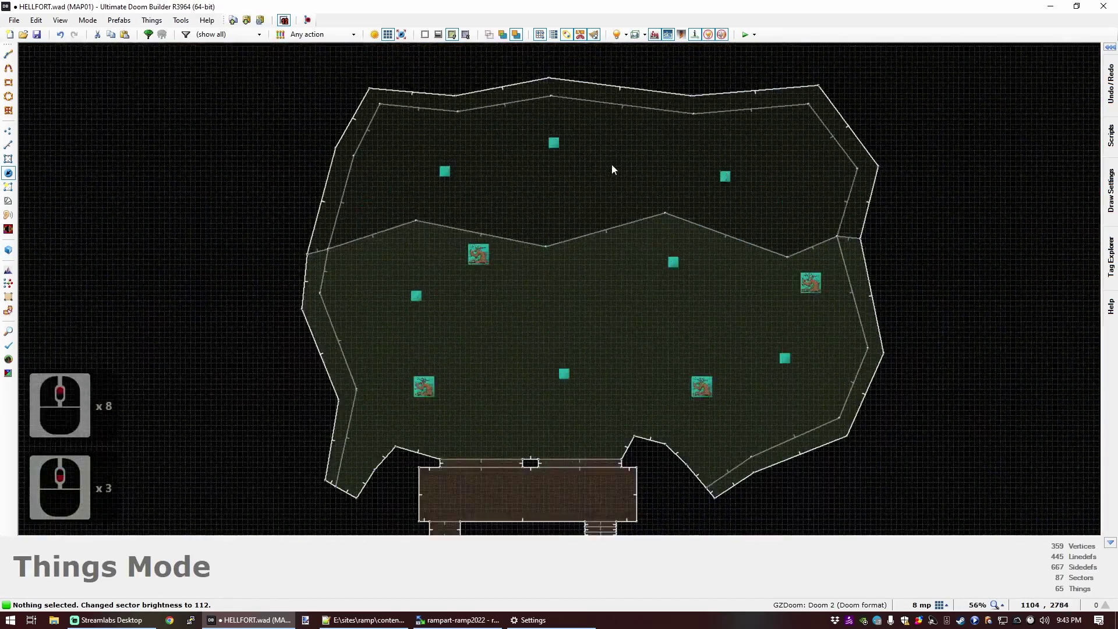
{"action": "scroll", "coordinate": [613, 136], "scroll_direction": "up", "scroll_amount": 1}
{"action": "key", "text": "ctrl+d"}
{"action": "left_click", "coordinate": [573, 158]}
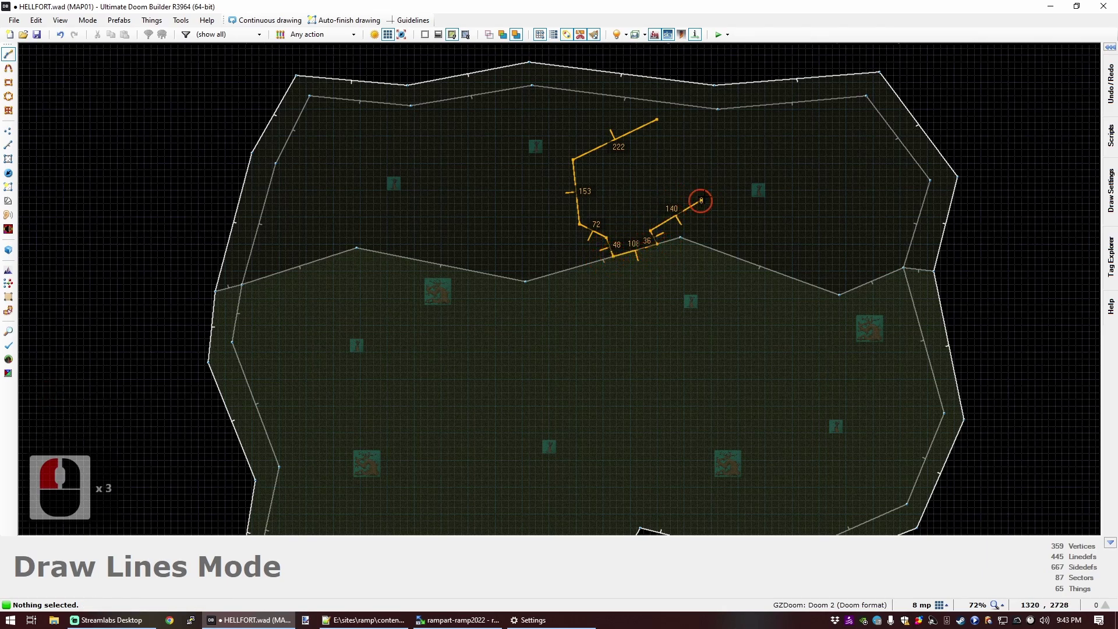
{"action": "left_click", "coordinate": [657, 120]}
Step: Draw the channel's winding west bank from the basin neck's west corner to the corridor wall, starting with segments about 155, 225, 147 and 209 long
{"action": "scroll", "coordinate": [658, 349], "scroll_direction": "down", "scroll_amount": 3}
{"action": "scroll", "coordinate": [637, 220], "scroll_direction": "up", "scroll_amount": 3}
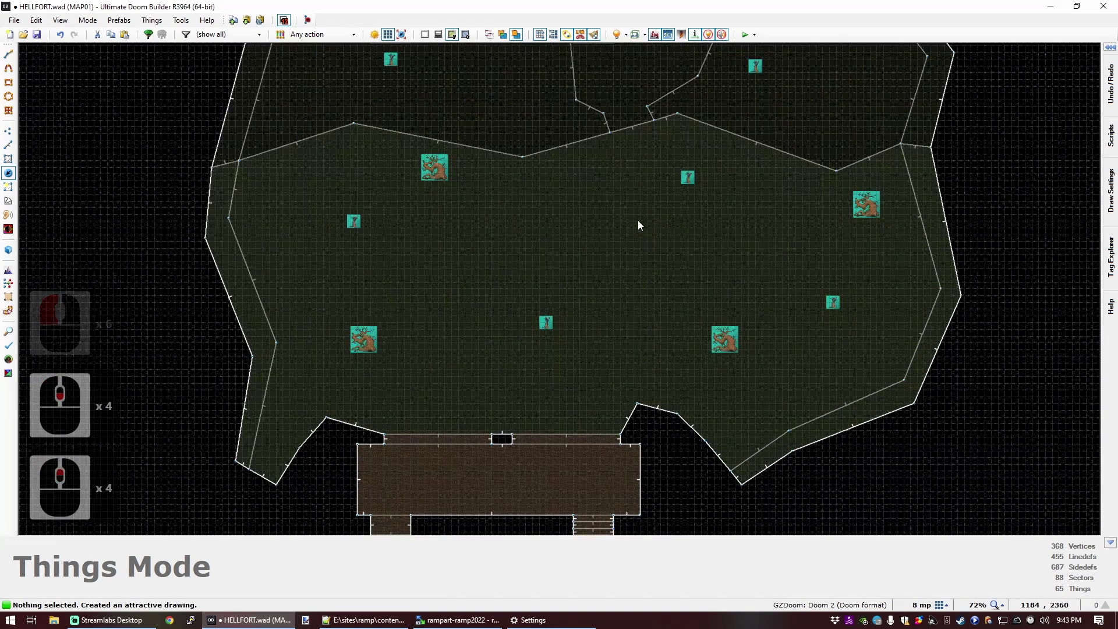
{"action": "key", "text": "ctrl+d"}
{"action": "left_click", "coordinate": [610, 134]}
{"action": "left_click", "coordinate": [590, 194]}
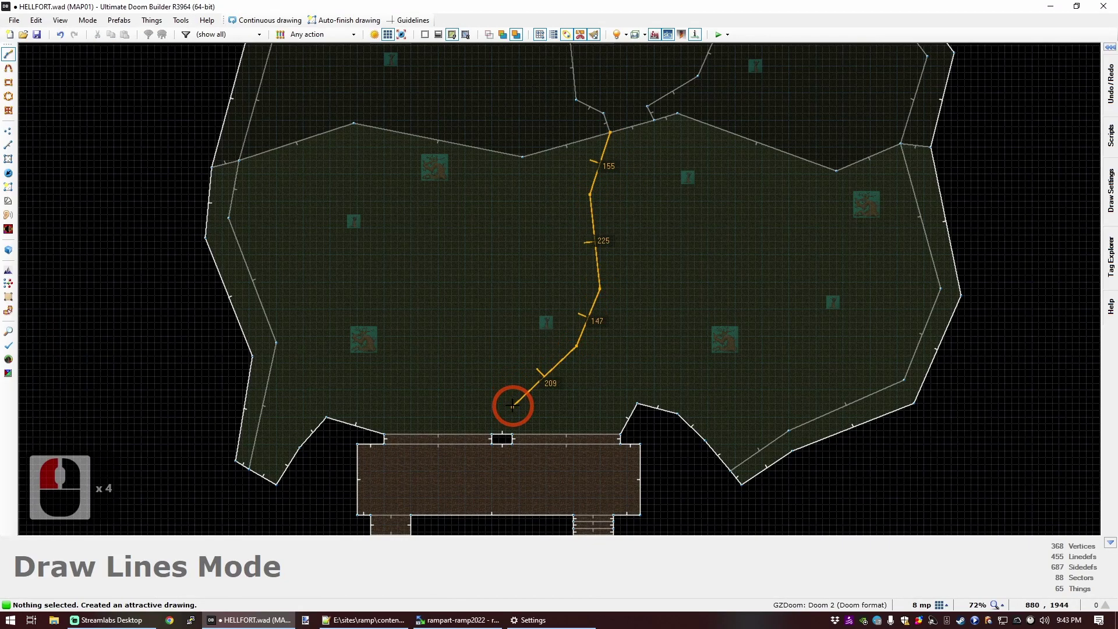
{"action": "right_click", "coordinate": [500, 433]}
Step: Draw the channel's east bank from the basin neck's east corner down to the corridor wall, starting with a segment about 241 long
{"action": "key", "text": "ctrl+d"}
{"action": "left_click", "coordinate": [653, 120]}
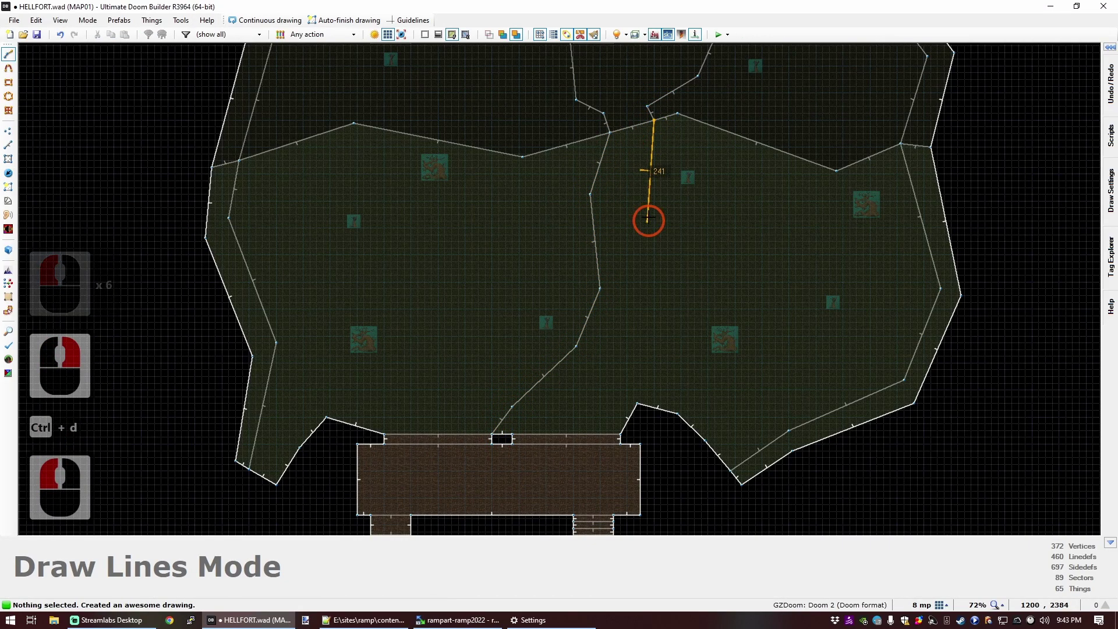
{"action": "right_click", "coordinate": [550, 430]}
Step: Draw a line about 106 units long across the basin's neck, just behind the raised section's edge
{"action": "scroll", "coordinate": [646, 227], "scroll_direction": "down", "scroll_amount": 3}
{"action": "scroll", "coordinate": [638, 229], "scroll_direction": "up", "scroll_amount": 8}
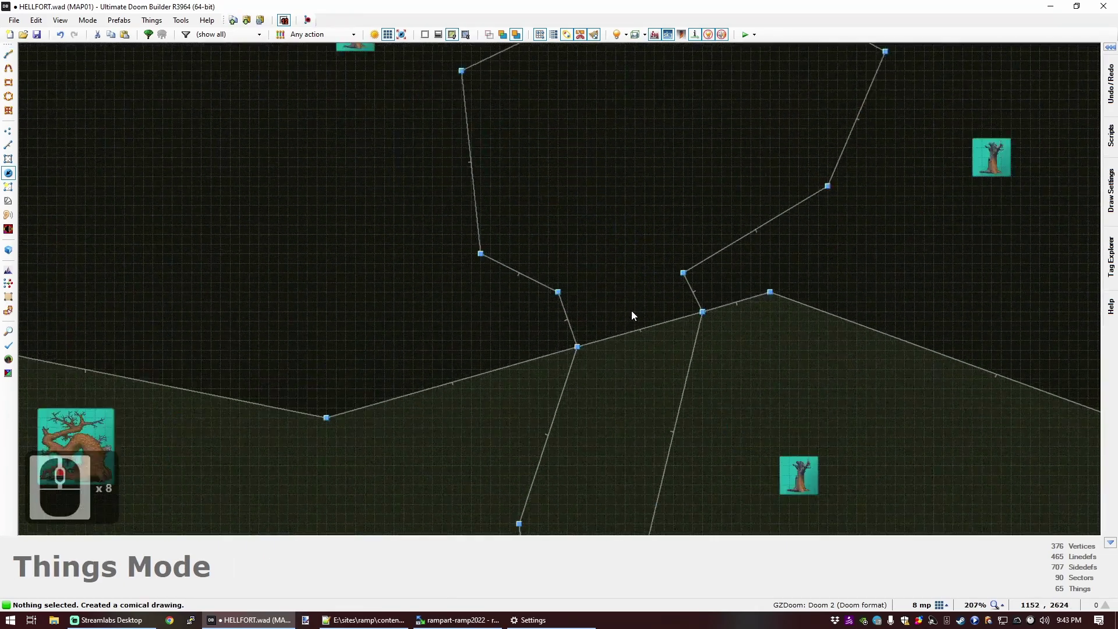
{"action": "key", "text": "ctrl+d"}
{"action": "left_click_drag", "start_coordinate": [692, 292], "coordinate": [568, 321]}
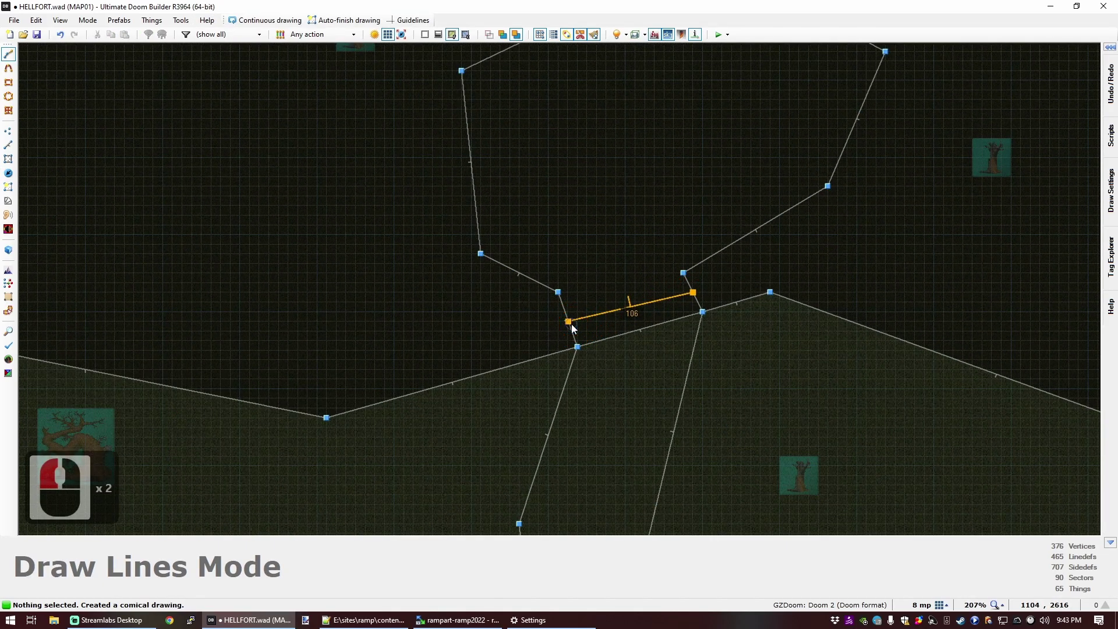
{"action": "right_click", "coordinate": [617, 332]}
Step: Merge the small strip at the basin's neck with the channel sector below it
{"action": "key", "text": "s"}
{"action": "left_click", "coordinate": [624, 377]}
{"action": "left_click", "coordinate": [621, 323]}
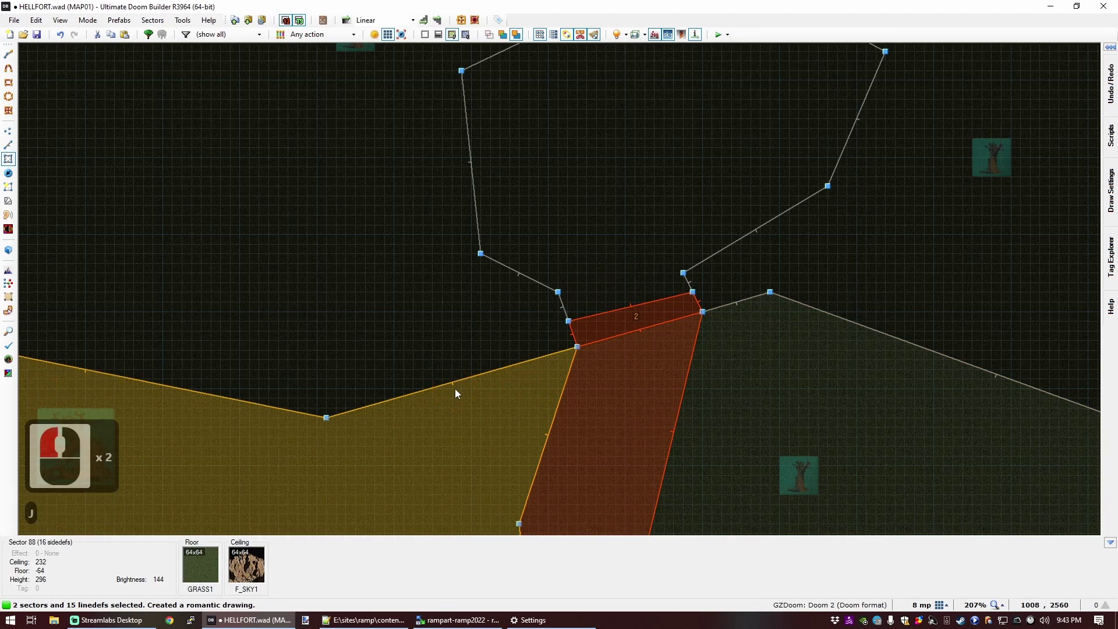
{"action": "key", "text": "ctrl+j"}
Step: Lower the merged channel's floor to -72 in the 3D view and clear the selection
{"action": "scroll", "coordinate": [455, 389], "scroll_direction": "down", "scroll_amount": 2}
{"action": "key", "text": "q"}
{"action": "key", "text": "d"}
{"action": "key", "text": "s"}
{"action": "key", "text": "e"}
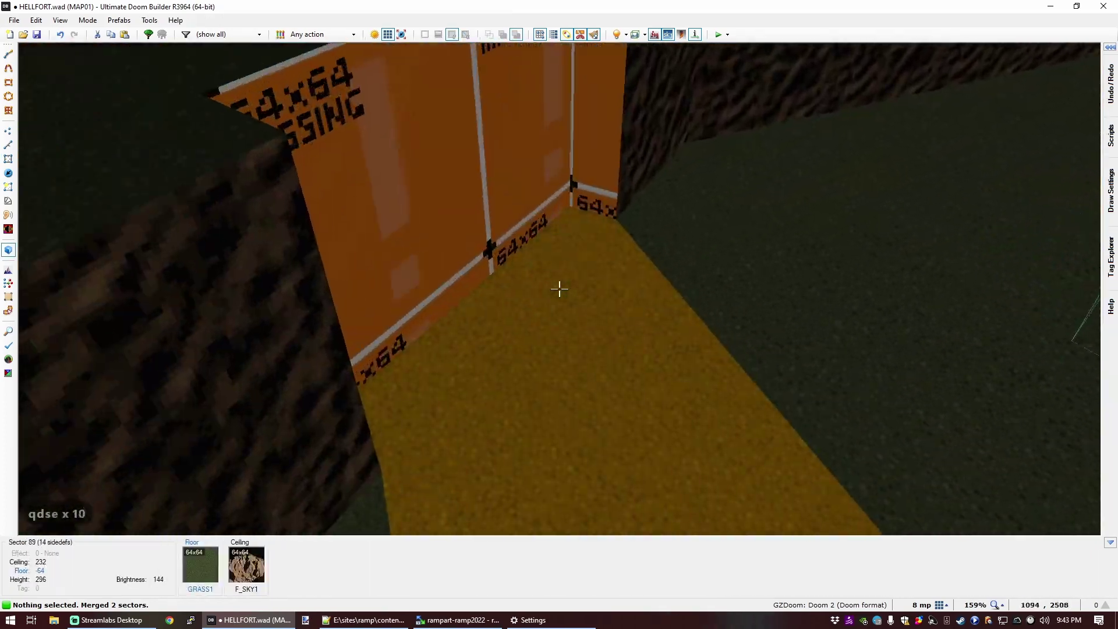
{"action": "key", "text": "d"}
{"action": "left_click", "coordinate": [559, 289]}
{"action": "scroll", "coordinate": [559, 289], "scroll_direction": "down", "scroll_amount": 1}
{"action": "key", "text": "c"}
Step: Copy ASHWALL4 and flood-fill it onto the missing lower walls along the channel bank
{"action": "key", "text": "e"}
{"action": "key", "text": "d"}
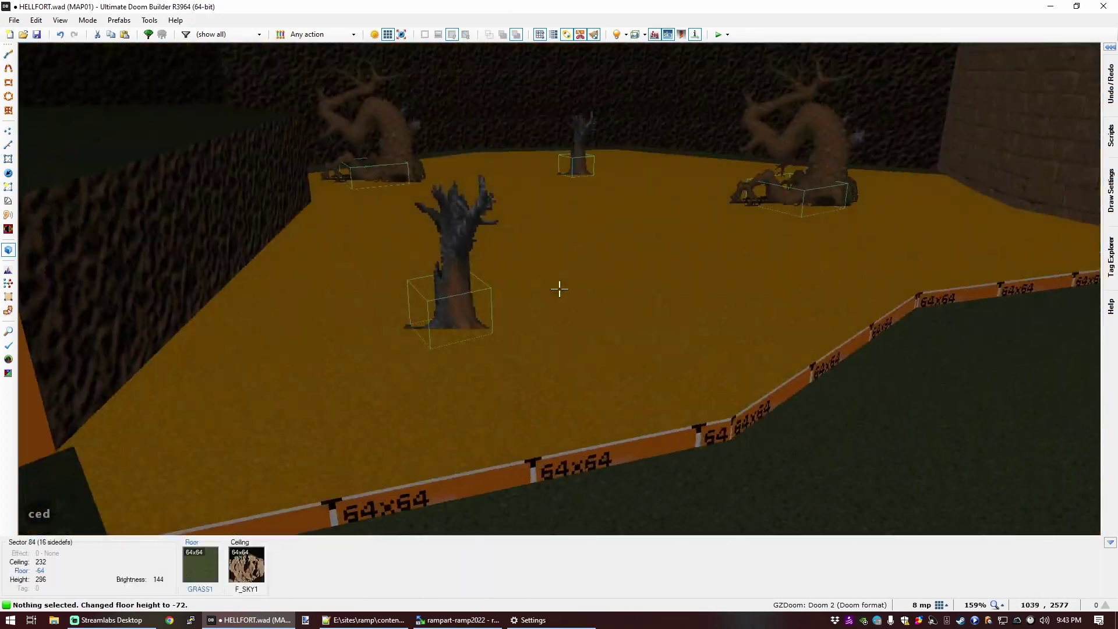
{"action": "key", "text": "f"}
{"action": "key", "text": "e"}
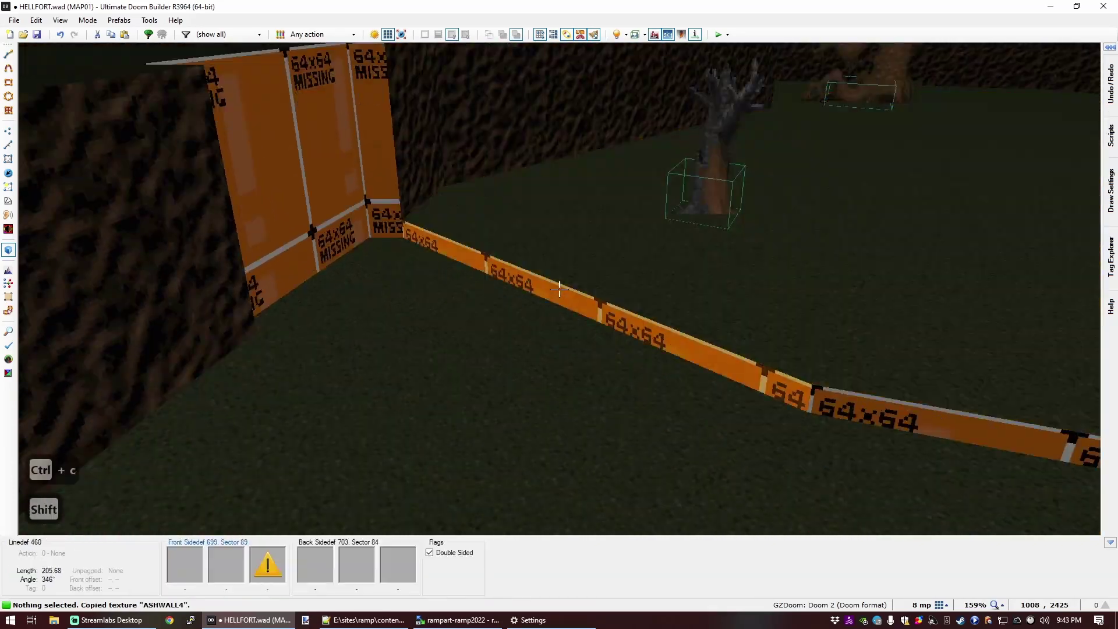
{"action": "middle_click", "coordinate": [559, 289], "text": "ctrl+shift"}
Step: Apply the FWATER1 flat to the channel floor
{"action": "key", "text": "d"}
{"action": "key", "text": "s"}
{"action": "key", "text": "e"}
{"action": "key", "text": "s"}
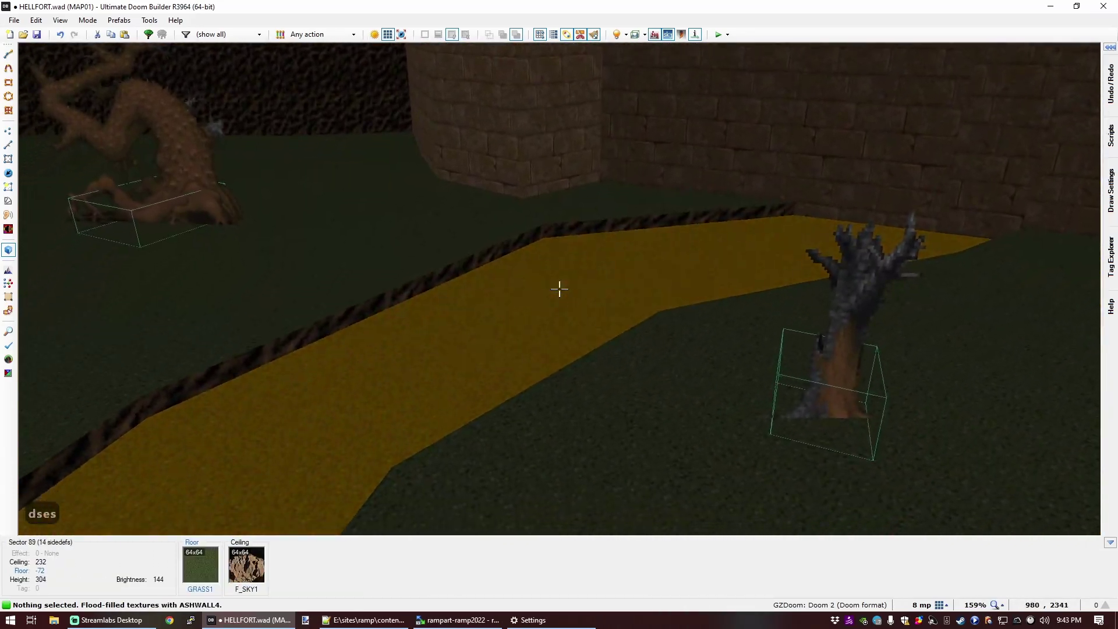
{"action": "left_click", "coordinate": [559, 289]}
{"action": "left_click", "coordinate": [559, 289], "text": "ctrl"}
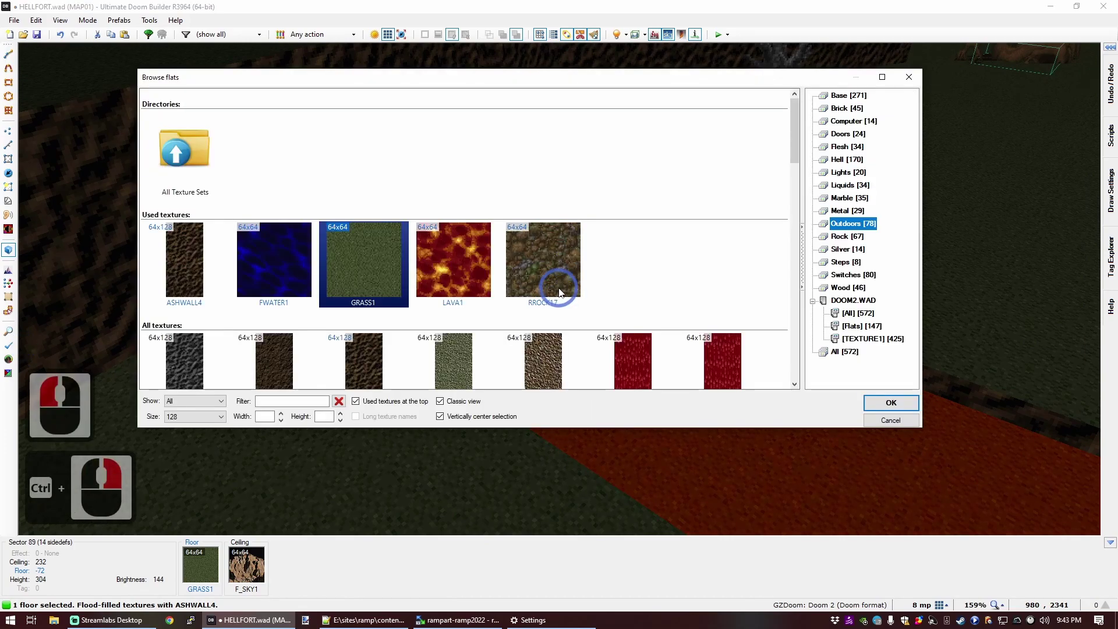
{"action": "type", "text": "fwa"}
{"action": "double_click", "coordinate": [199, 237]}
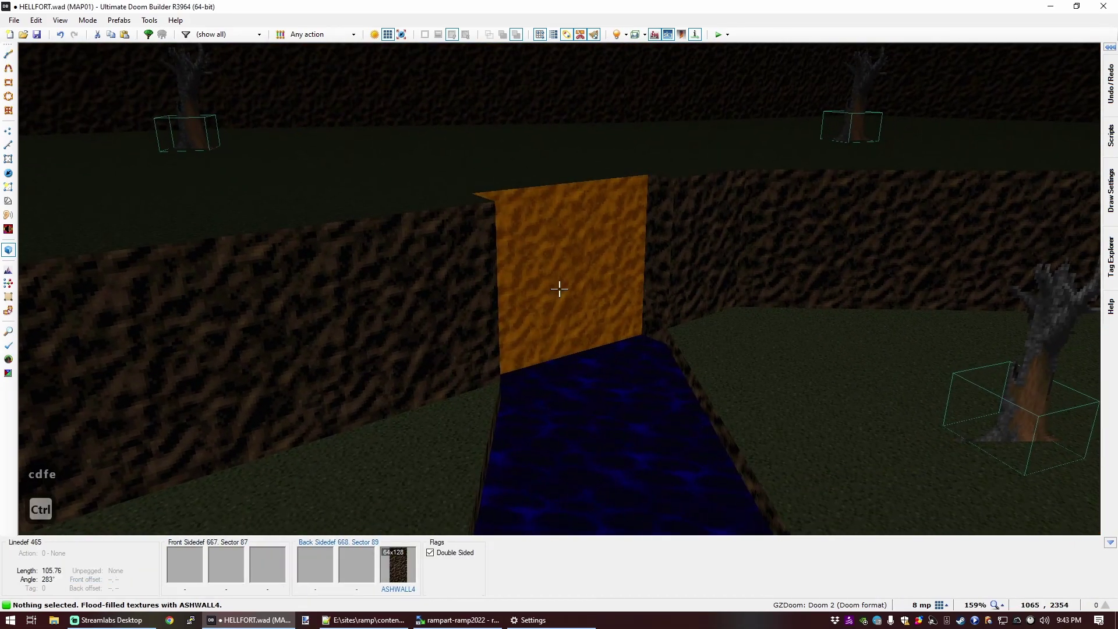
Step: Apply the BFALL1 texture to the waterfall wall between the upper basin and the channel
{"action": "left_click", "coordinate": [559, 289], "text": "ctrl"}
{"action": "type", "text": "wf"}
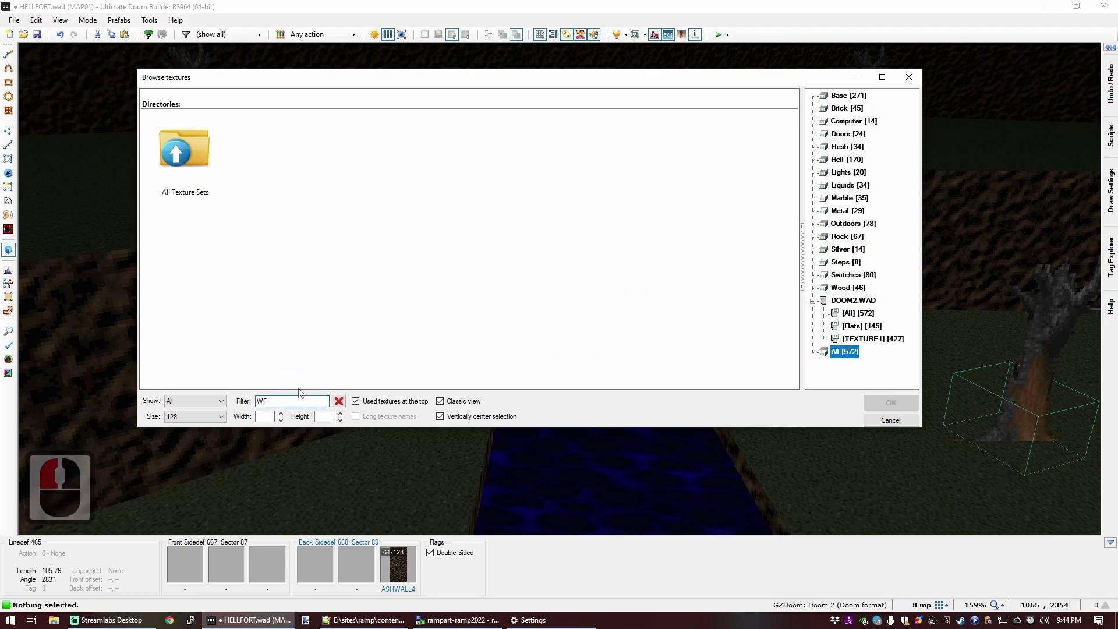
{"action": "key", "text": "BackSpace"}
{"action": "key", "text": "BackSpace"}
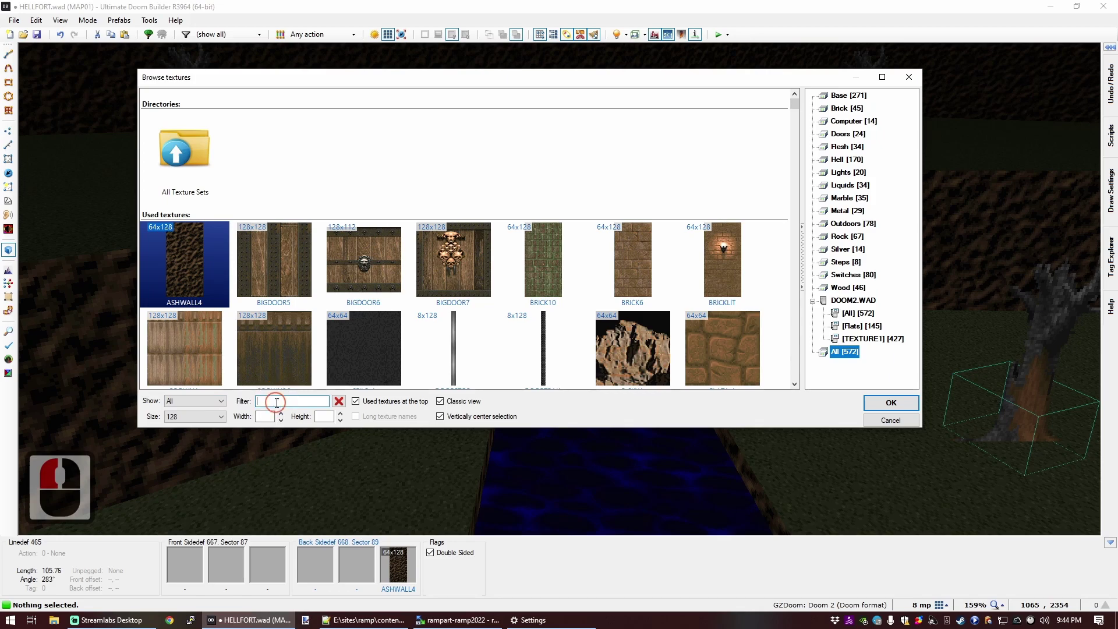
{"action": "type", "text": "bl"}
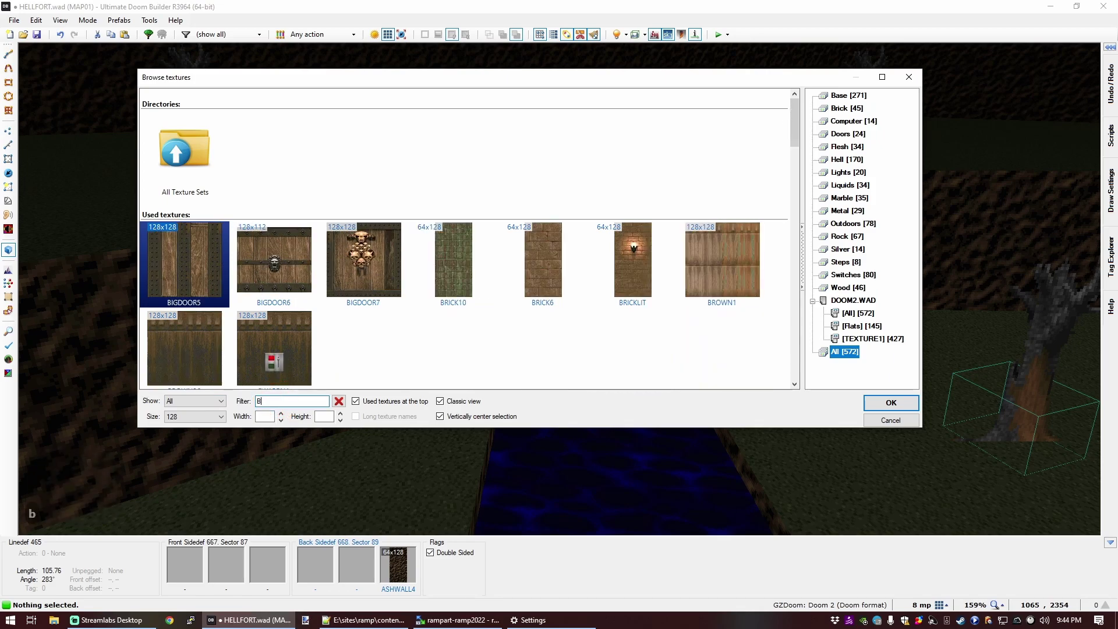
{"action": "scroll", "coordinate": [288, 397], "scroll_direction": "down", "scroll_amount": 4}
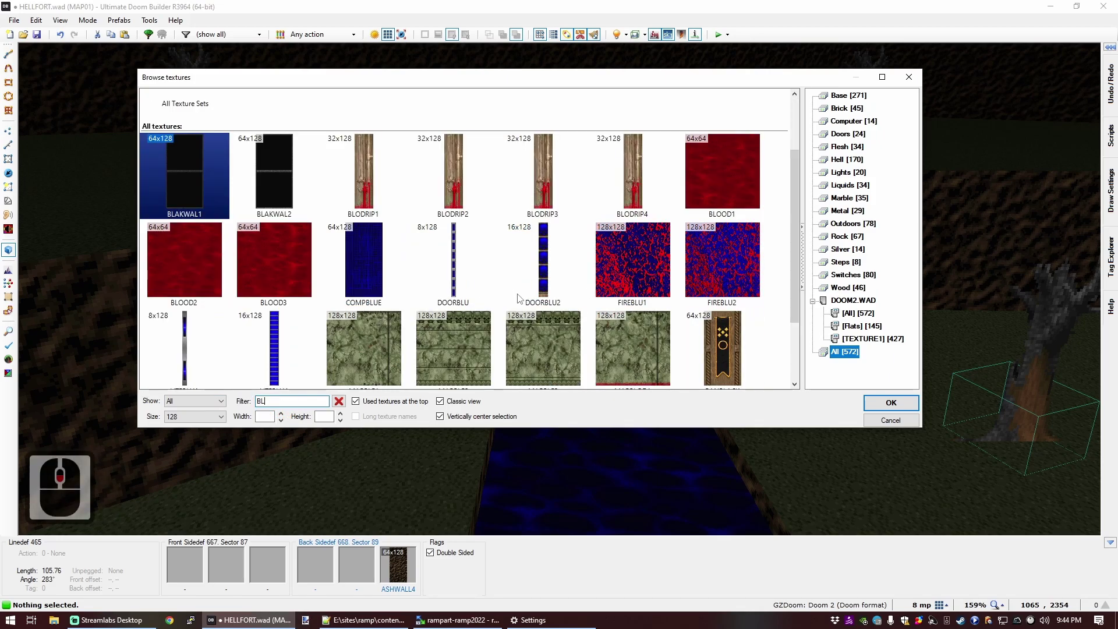
{"action": "scroll", "coordinate": [288, 397], "scroll_direction": "up", "scroll_amount": 5}
{"action": "key", "text": "BackSpace"}
{"action": "type", "text": "w"}
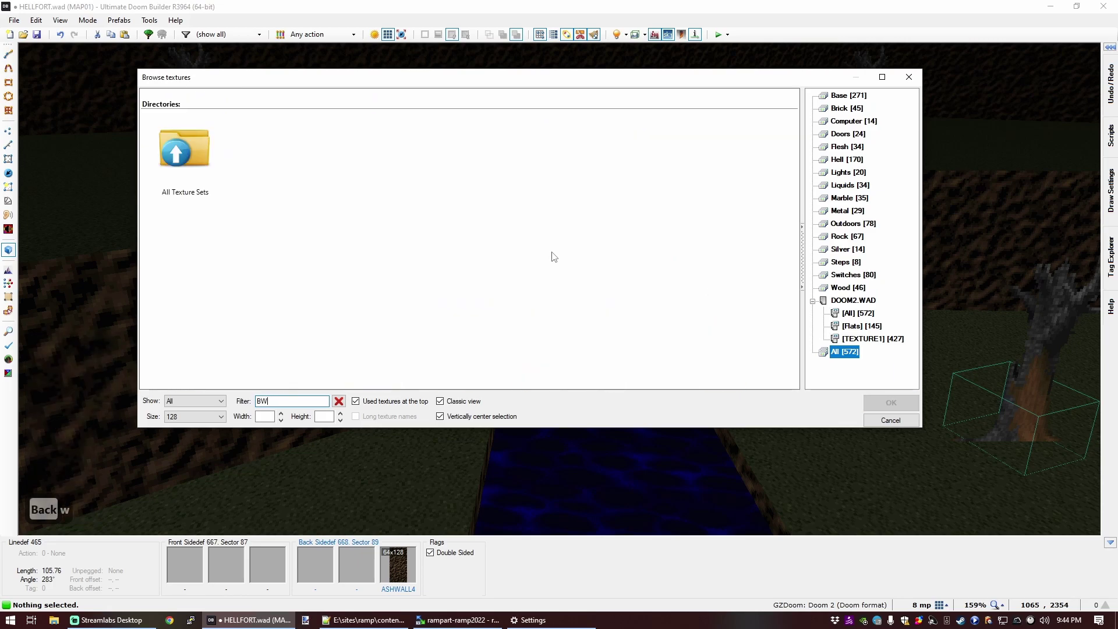
{"action": "key", "text": "BackSpace"}
{"action": "type", "text": "f"}
{"action": "double_click", "coordinate": [197, 239]}
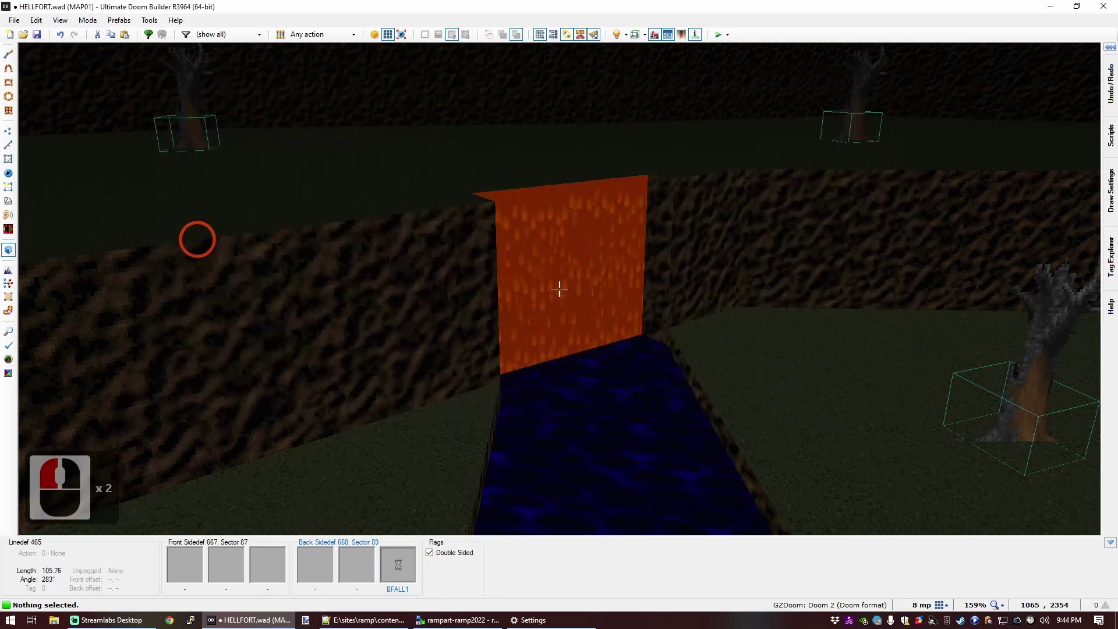
Step: Lower the upper basin's floor to height 0 in the 3D view
{"action": "key", "text": "c"}
{"action": "key", "text": "d"}
{"action": "key", "text": "s"}
{"action": "key", "text": "e"}
{"action": "key", "text": "f"}
{"action": "key", "text": "e"}
{"action": "left_click", "coordinate": [559, 289]}
{"action": "key", "text": "d"}
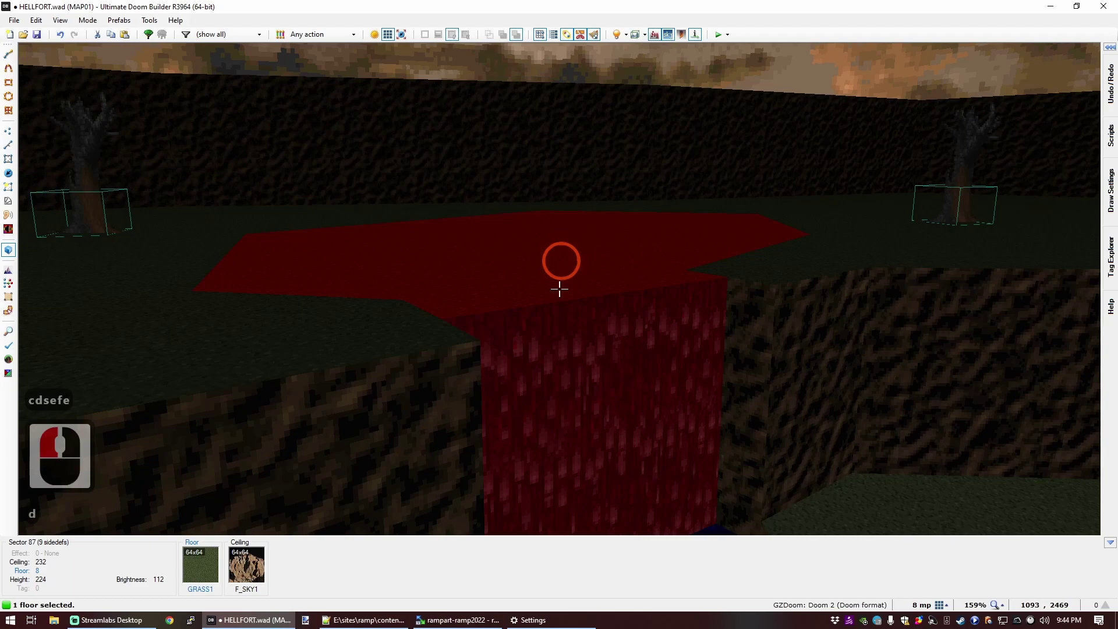
{"action": "scroll", "coordinate": [559, 289], "scroll_direction": "down", "scroll_amount": 1}
Step: Apply ASHWALL4 to the untextured lower walls around the upper basin's edge
{"action": "key", "text": "c"}
{"action": "key", "text": "d"}
{"action": "key", "text": "e"}
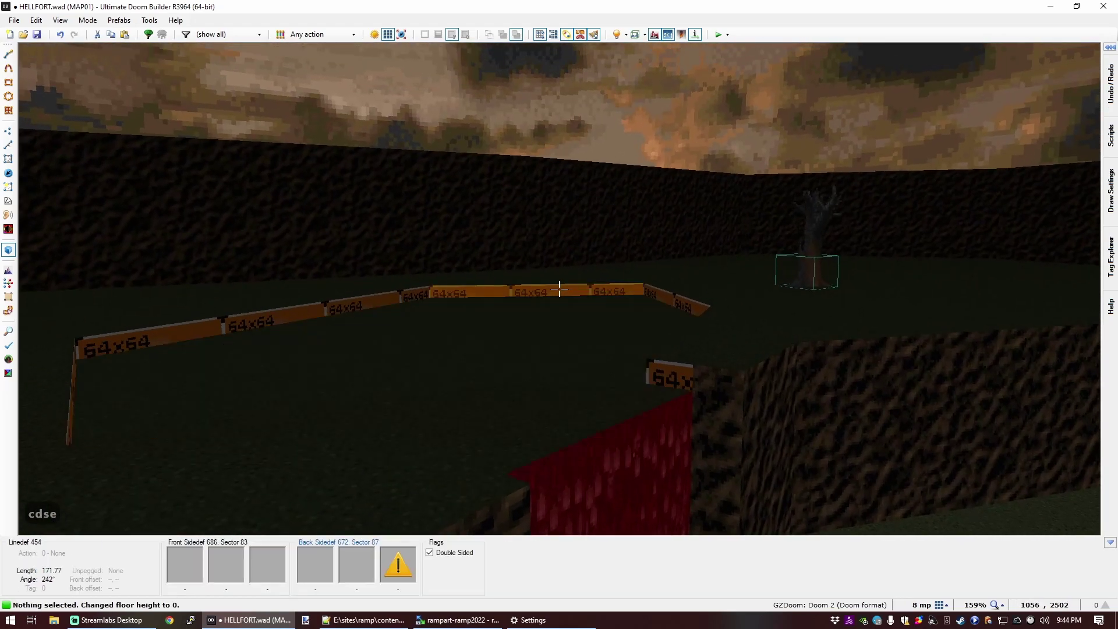
{"action": "right_click", "coordinate": [559, 289], "text": "ctrl"}
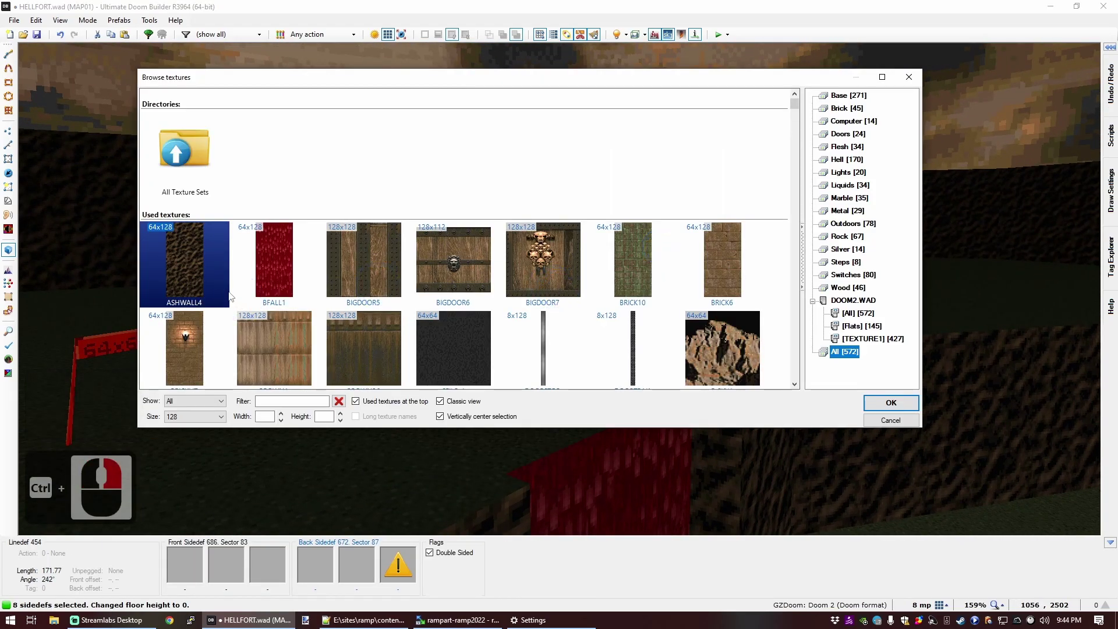
{"action": "double_click", "coordinate": [211, 265]}
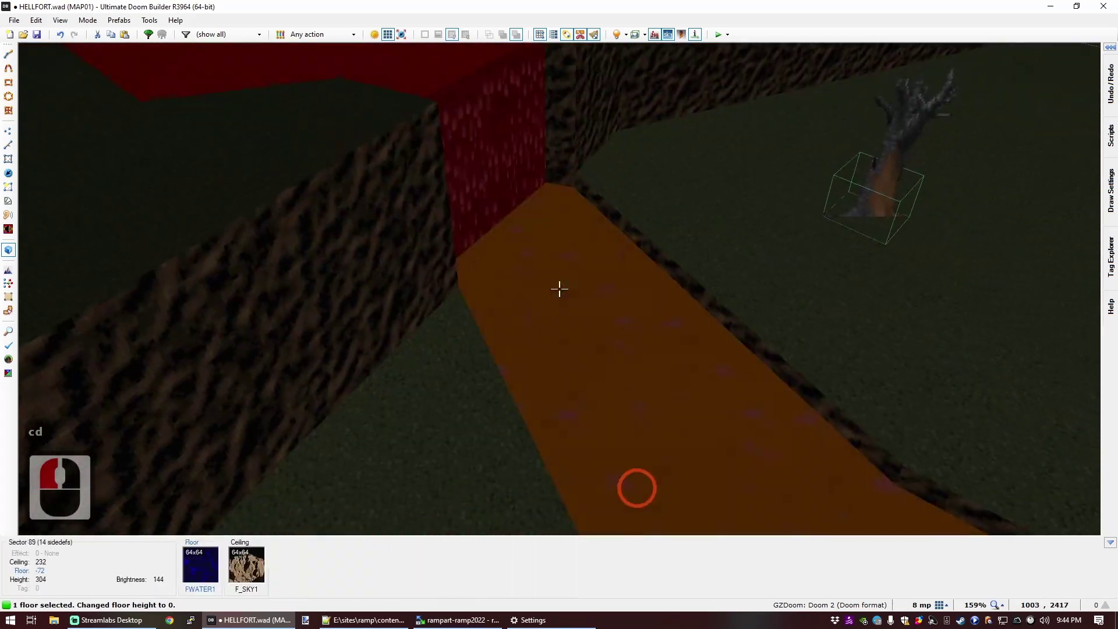
Step: Apply the BLOOD1 flat to both the upper basin floor and the channel floor
{"action": "left_click", "coordinate": [559, 289]}
{"action": "right_click", "coordinate": [559, 289], "text": "ctrl"}
{"action": "type", "text": "bl"}
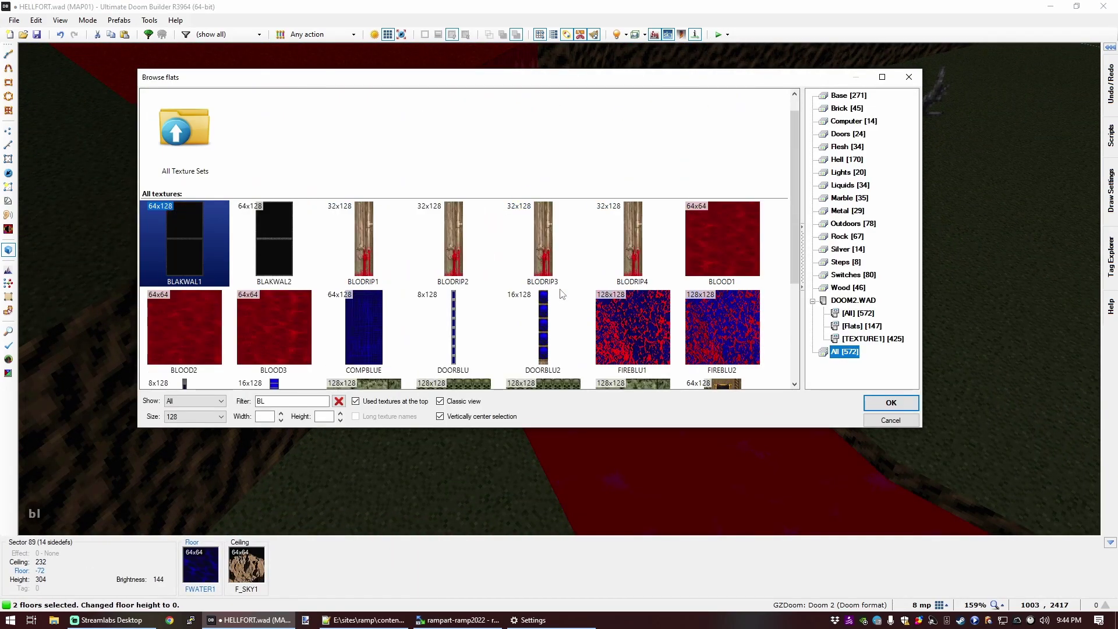
{"action": "left_click", "coordinate": [734, 234]}
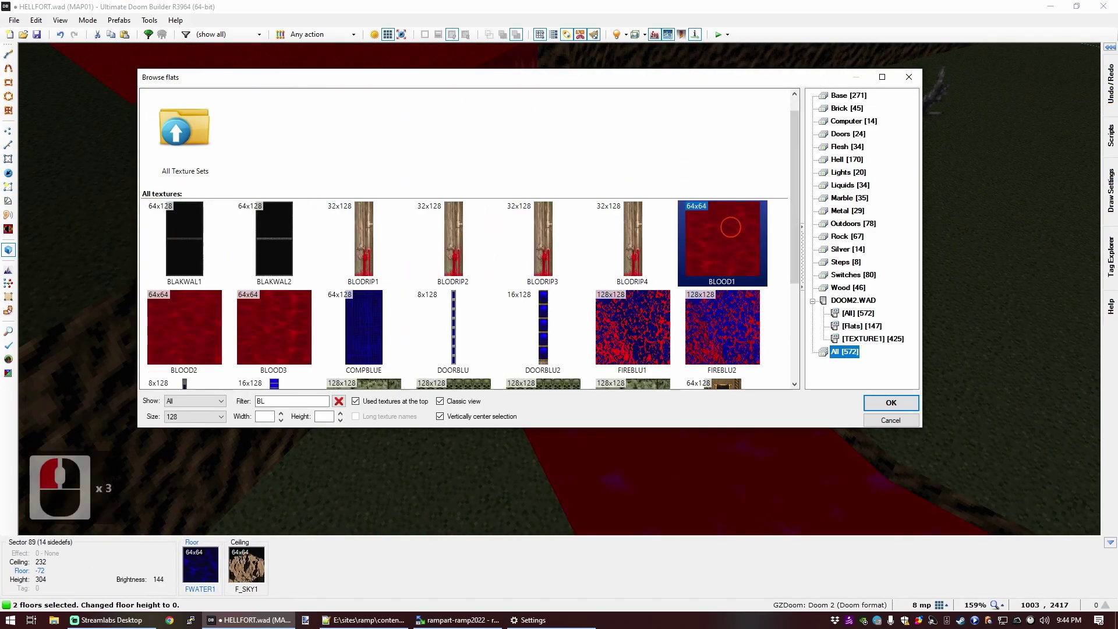
{"action": "double_click", "coordinate": [731, 227]}
Step: Examine the blood stream and outdoor area from above and through the corridor windows
{"action": "key", "text": "c"}
{"action": "key", "text": "d"}
{"action": "key", "text": "d"}
{"action": "key", "text": "d"}
{"action": "key", "text": "s"}
{"action": "key", "text": "e"}
{"action": "key", "text": "s"}
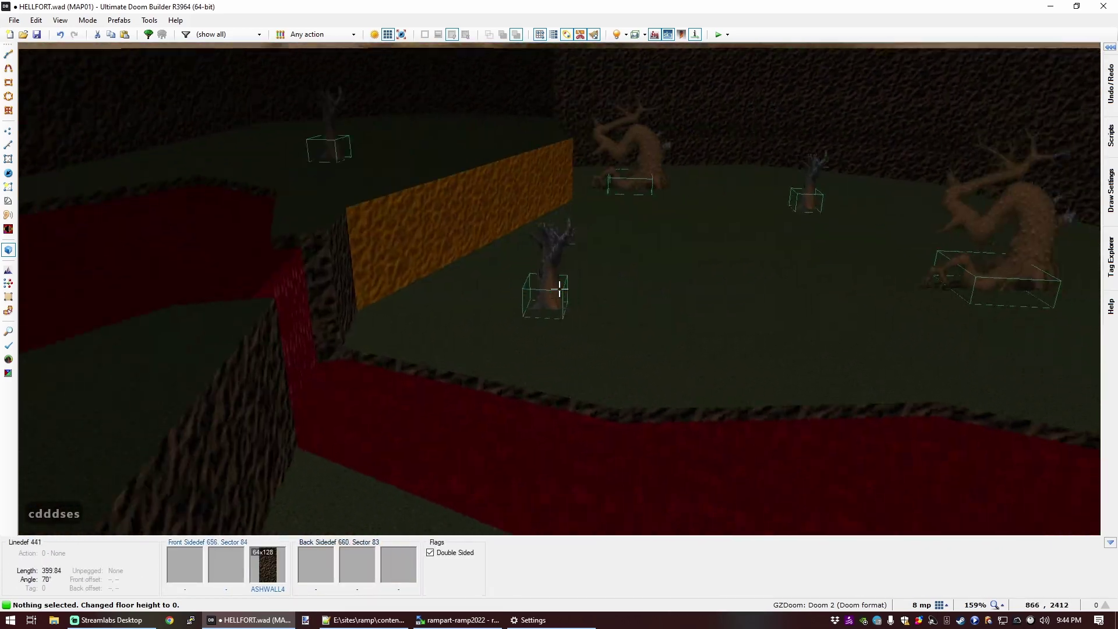
{"action": "key", "text": "e"}
{"action": "key", "text": "e"}
{"action": "key", "text": "e"}
{"action": "key", "text": "e"}
{"action": "key", "text": "e"}
{"action": "key", "text": "e"}
{"action": "key", "text": "e"}
{"action": "key", "text": "e"}
{"action": "key", "text": "e"}
{"action": "key", "text": "e"}
{"action": "key", "text": "s"}
{"action": "key", "text": "d"}
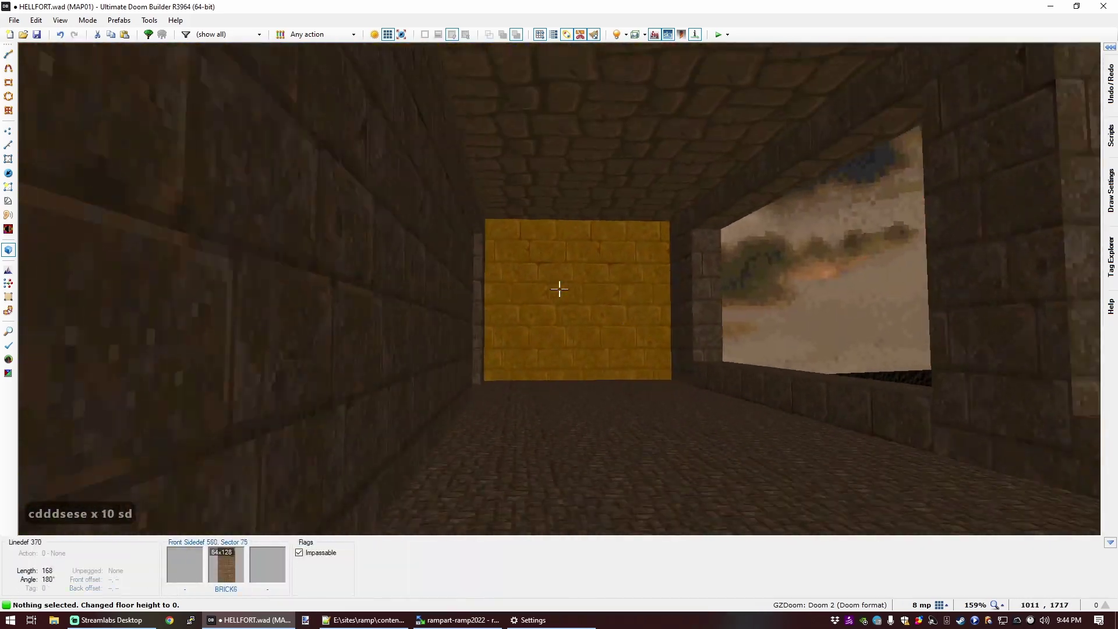
{"action": "key", "text": "e"}
{"action": "key", "text": "s"}
{"action": "key", "text": "e"}
{"action": "key", "text": "s"}
{"action": "key", "text": "e"}
{"action": "key", "text": "e"}
{"action": "key", "text": "d"}
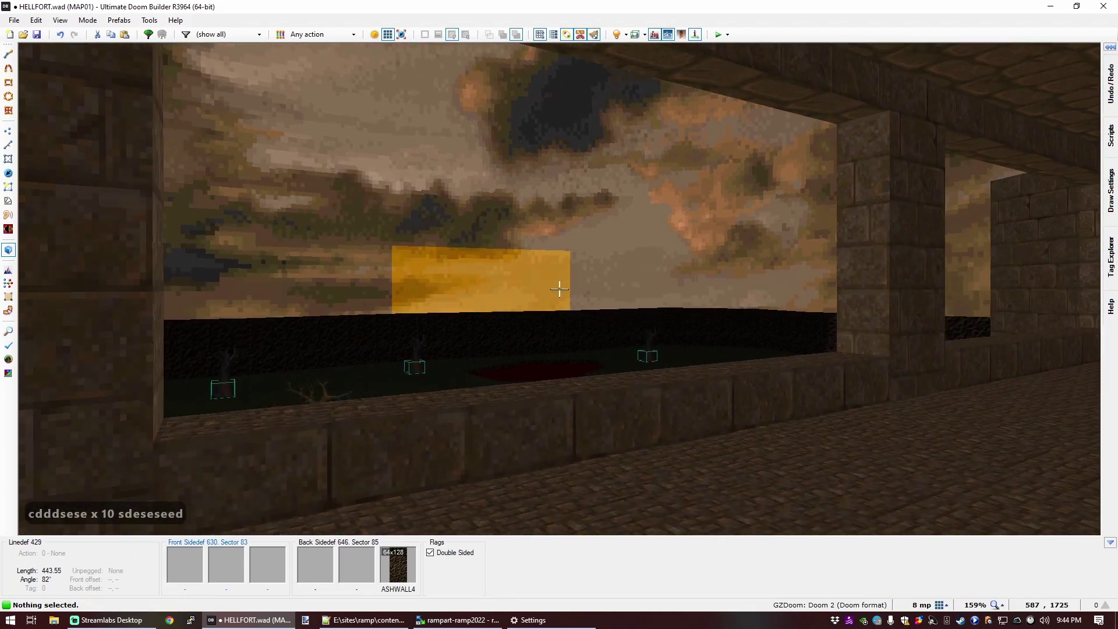
Step: Return to the 2D map and save HELLFORT.wad
{"action": "key", "text": "q"}
{"action": "scroll", "coordinate": [560, 289], "scroll_direction": "up", "scroll_amount": 1}
{"action": "key", "text": "ctrl+s"}
{"action": "scroll", "coordinate": [597, 187], "scroll_direction": "up", "scroll_amount": 1}
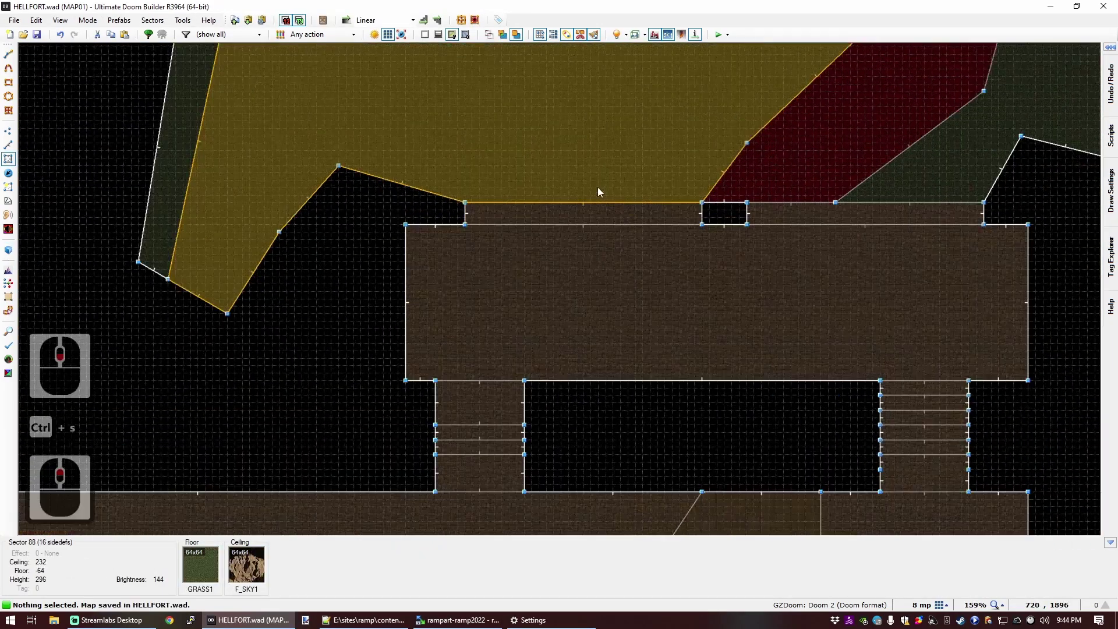
{"action": "scroll", "coordinate": [597, 187], "scroll_direction": "up", "scroll_amount": 2}
{"action": "scroll", "coordinate": [500, 225], "scroll_direction": "down", "scroll_amount": 1}
{"action": "scroll", "coordinate": [503, 233], "scroll_direction": "up", "scroll_amount": 1}
Step: Examine the corridor's window openings, ledges and outdoor view in 3D
{"action": "key", "text": "q"}
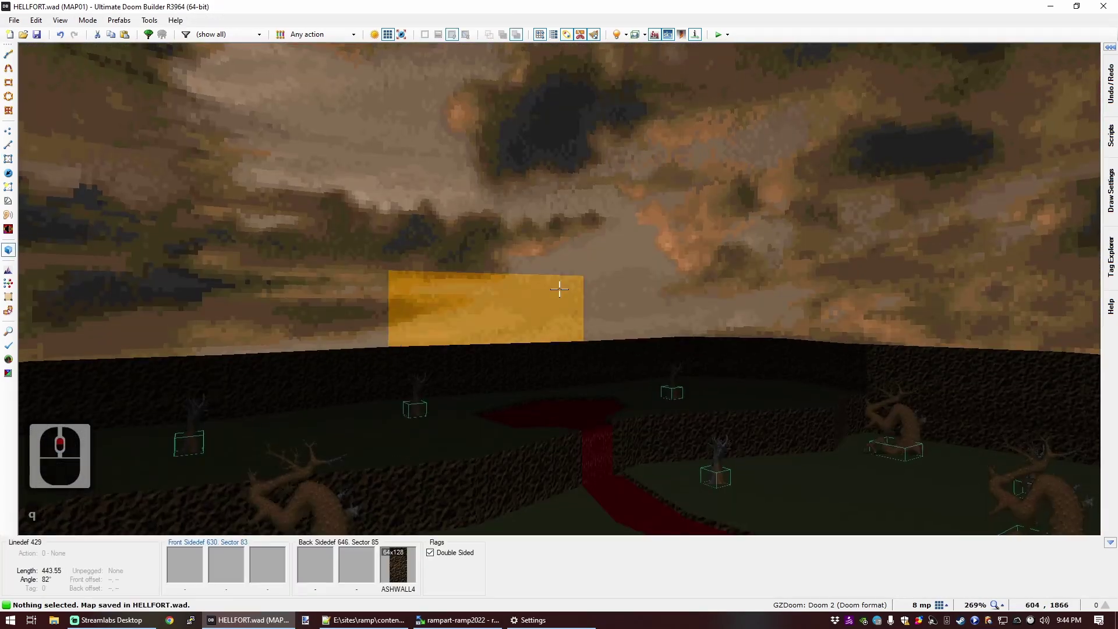
{"action": "key", "text": "d"}
{"action": "key", "text": "s"}
{"action": "key", "text": "e"}
{"action": "key", "text": "e"}
{"action": "key", "text": "d"}
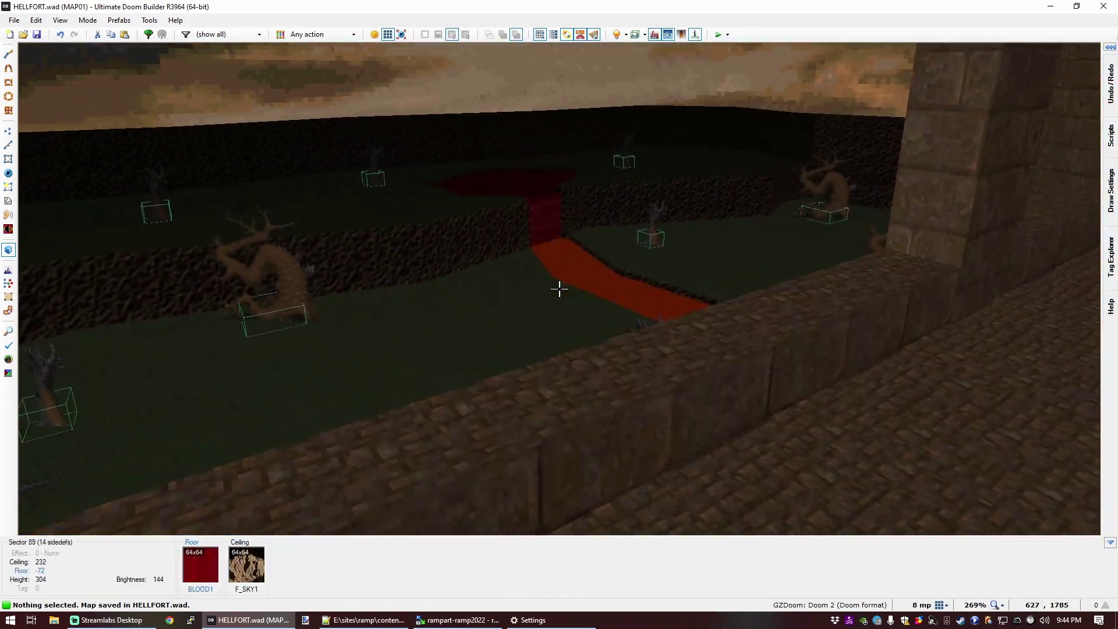
{"action": "key", "text": "e"}
{"action": "key", "text": "d"}
{"action": "key", "text": "f"}
{"action": "key", "text": "e"}
{"action": "key", "text": "f"}
{"action": "key", "text": "d"}
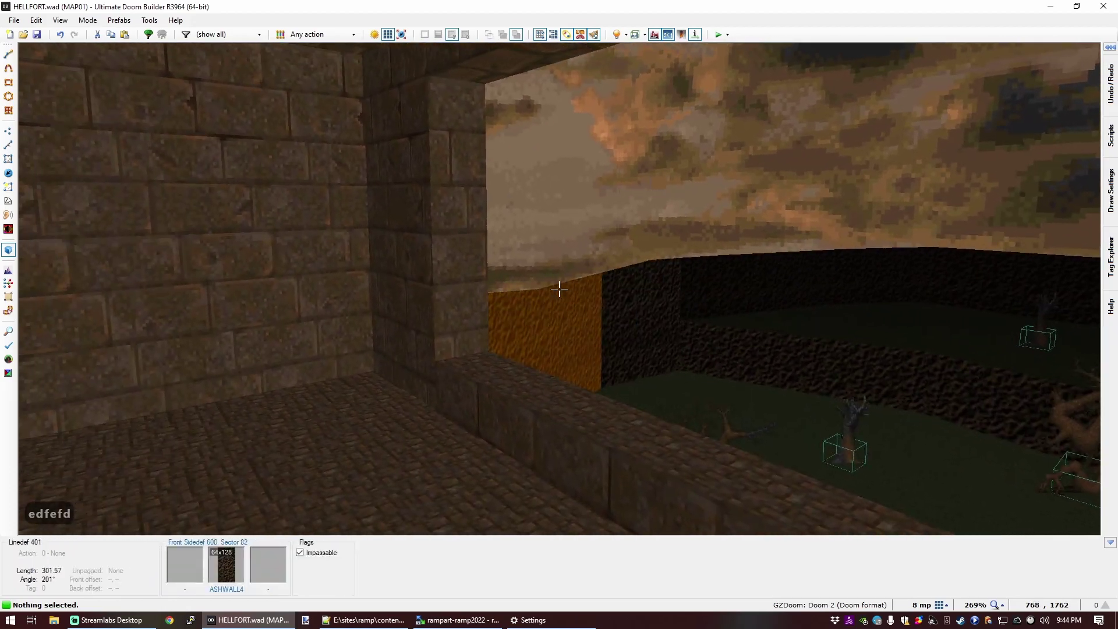
{"action": "key", "text": "s"}
{"action": "key", "text": "e"}
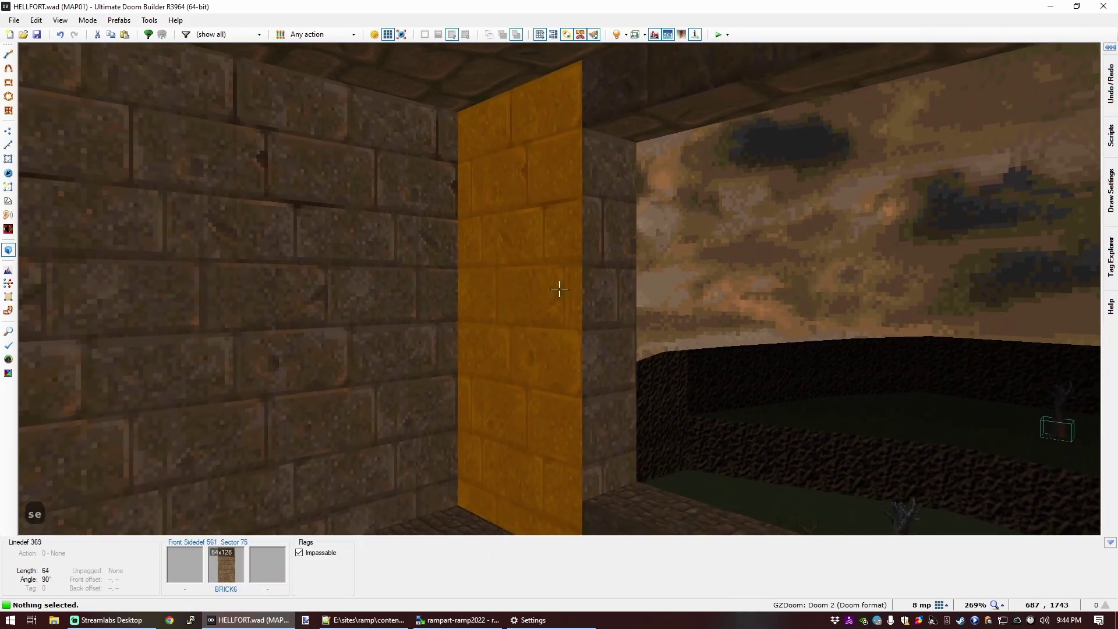
{"action": "key", "text": "d"}
Step: Inspect the window sills and the pillar between them on the 2D map and in 3D
{"action": "key", "text": "q"}
{"action": "scroll", "coordinate": [501, 190], "scroll_direction": "down", "scroll_amount": 4}
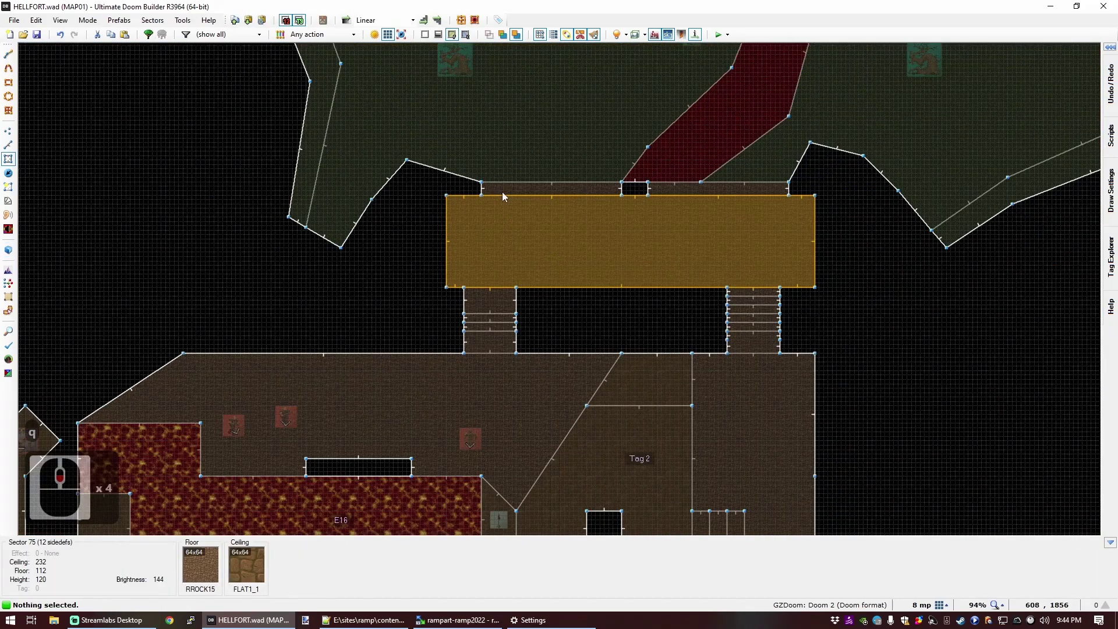
{"action": "scroll", "coordinate": [499, 205], "scroll_direction": "up", "scroll_amount": 4}
{"action": "scroll", "coordinate": [459, 198], "scroll_direction": "up", "scroll_amount": 2}
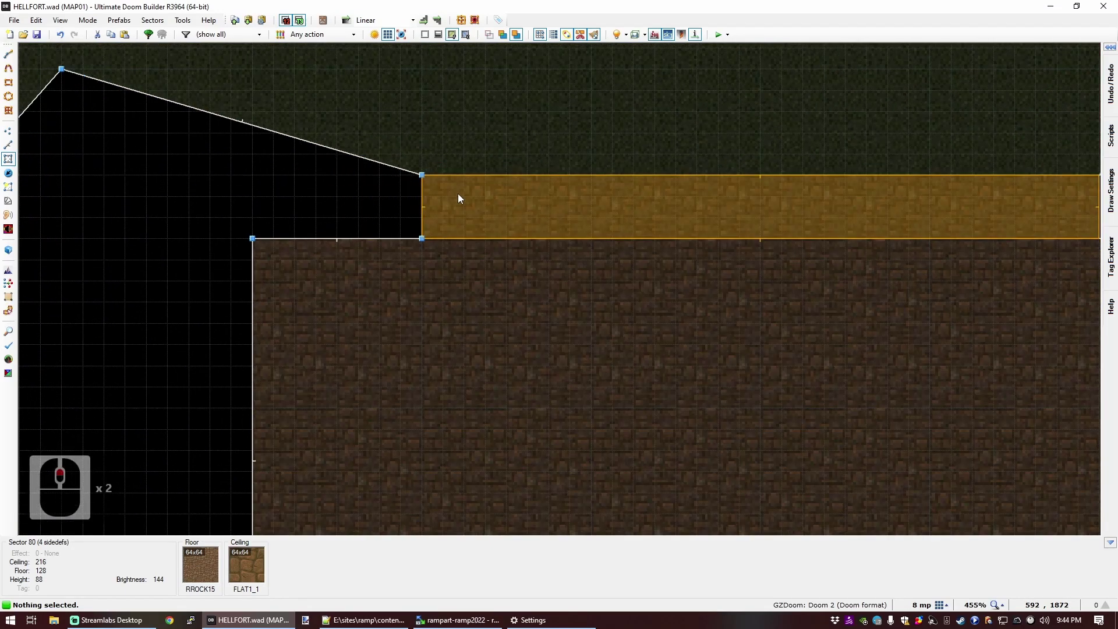
{"action": "scroll", "coordinate": [458, 198], "scroll_direction": "down", "scroll_amount": 2}
{"action": "key", "text": "ctrl+d"}
{"action": "key", "text": "q"}
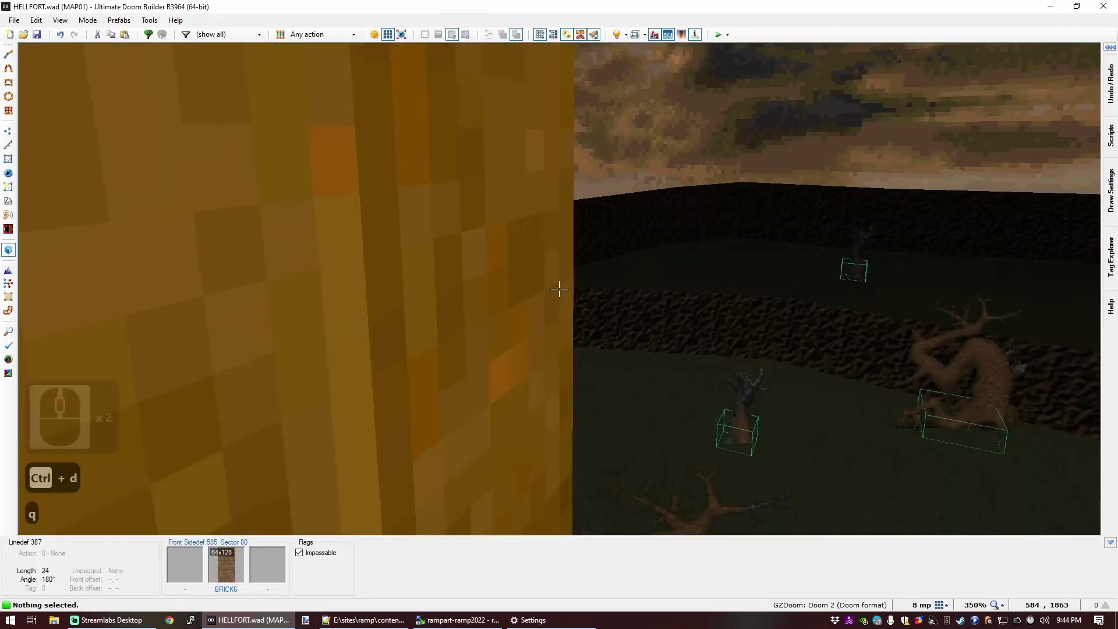
{"action": "key", "text": "d"}
{"action": "key", "text": "s"}
{"action": "key", "text": "e"}
{"action": "key", "text": "s"}
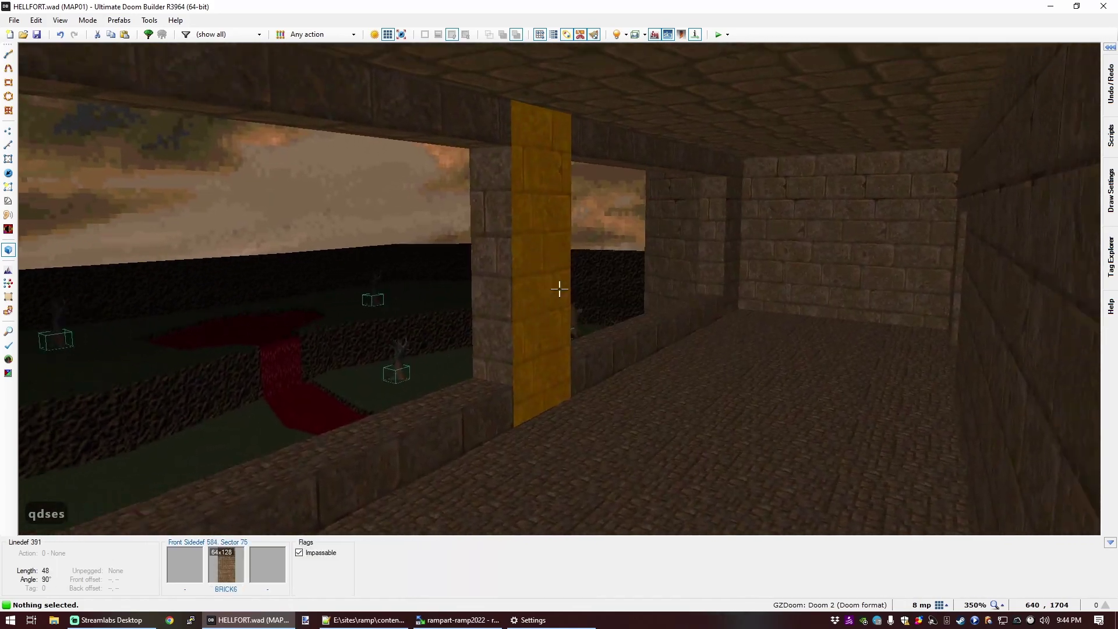
{"action": "key", "text": "e"}
Step: Try to flag the inner line of the window sill west of the pillar as Impassable
{"action": "key", "text": "q"}
{"action": "scroll", "coordinate": [620, 217], "scroll_direction": "down", "scroll_amount": 2}
{"action": "middle_click_drag", "start_coordinate": [621, 217], "coordinate": [436, 324]}
{"action": "key", "text": "l"}
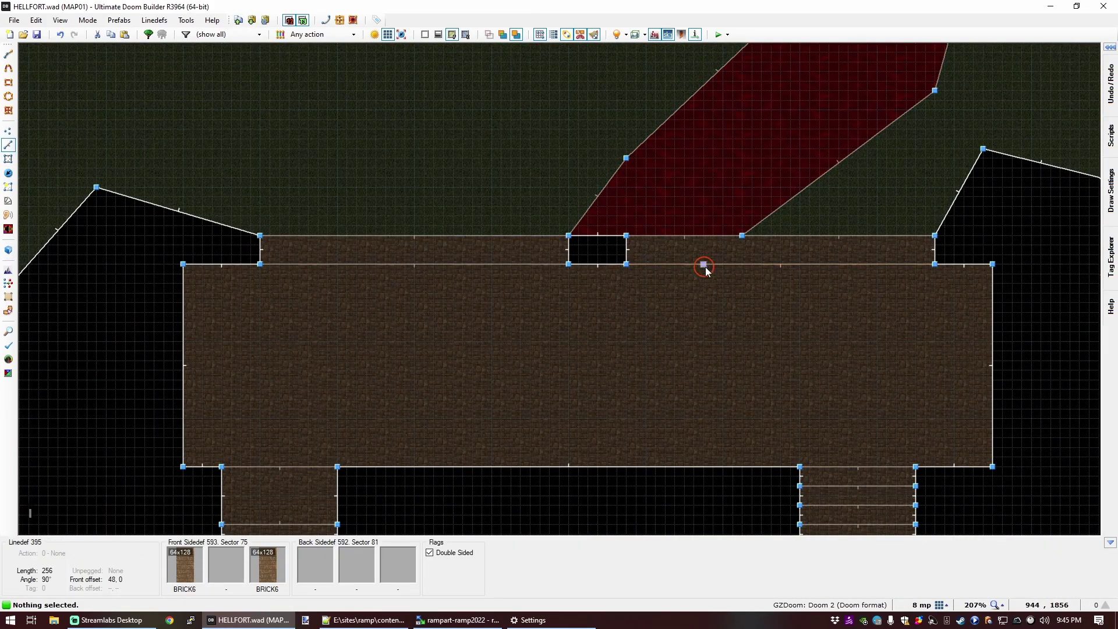
{"action": "right_click", "coordinate": [456, 249]}
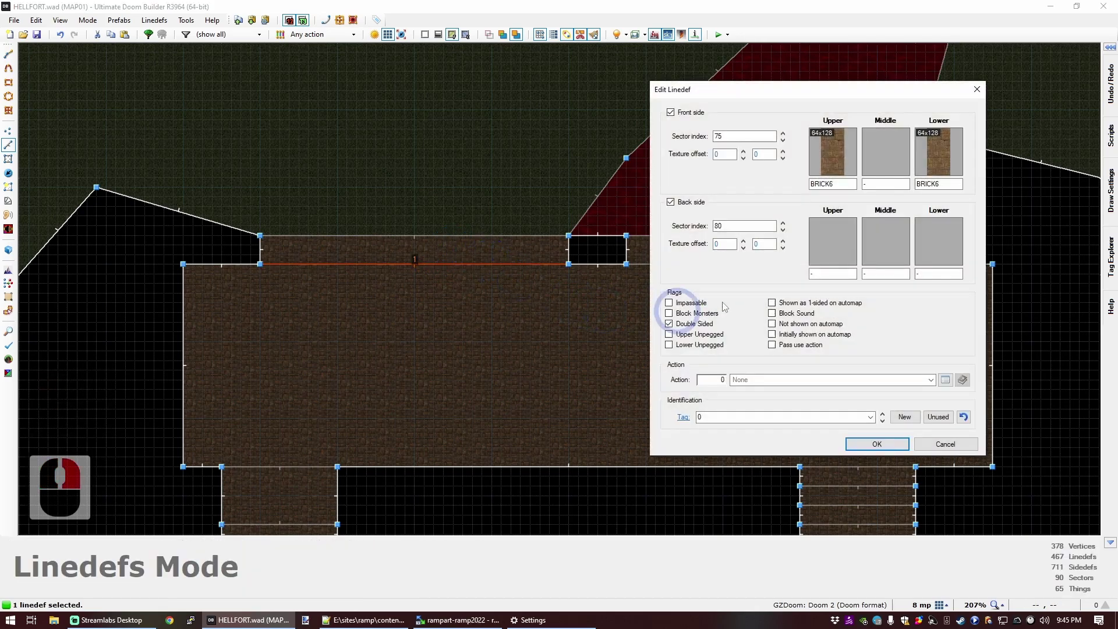
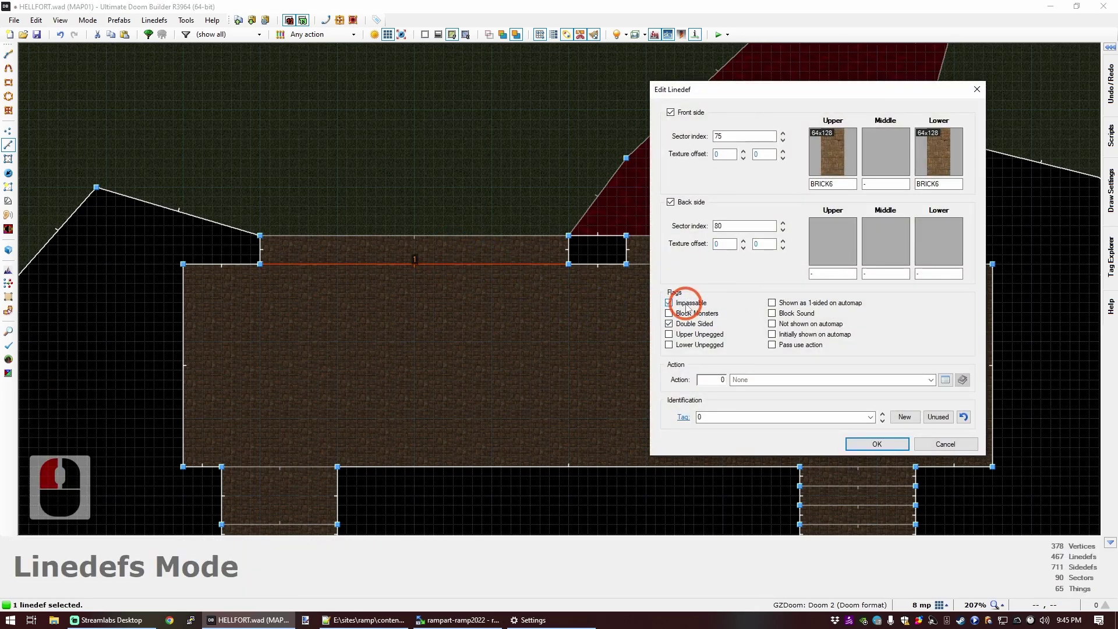
{"action": "left_click", "coordinate": [873, 448]}
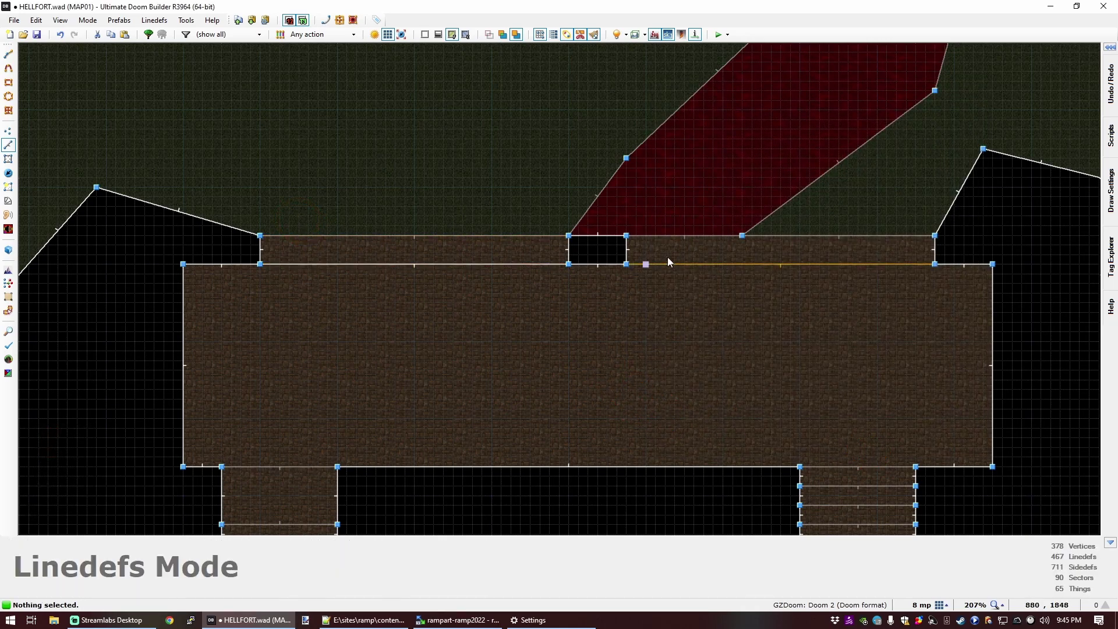
{"action": "key", "text": "ctrl+z"}
Step: Draw a 256-unit line lengthwise across the window sill west of the pillar
{"action": "scroll", "coordinate": [309, 242], "scroll_direction": "up", "scroll_amount": 2}
{"action": "key", "text": "ctrl+d"}
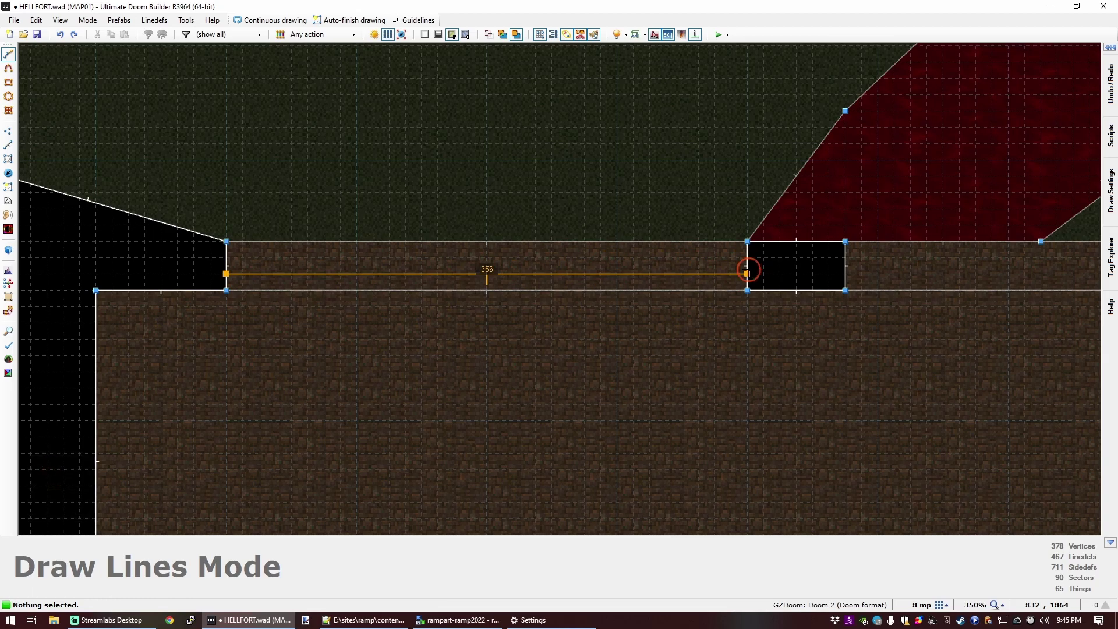
{"action": "left_click", "coordinate": [748, 270]}
{"action": "right_click", "coordinate": [748, 268]}
Step: Draw a matching 256-unit line lengthwise across the window sill east of the pillar
{"action": "scroll", "coordinate": [728, 257], "scroll_direction": "down", "scroll_amount": 5}
{"action": "scroll", "coordinate": [883, 259], "scroll_direction": "up", "scroll_amount": 3}
{"action": "key", "text": "ctrl+d"}
{"action": "left_click", "coordinate": [598, 250]}
{"action": "key", "text": "Escape"}
{"action": "key", "text": "ctrl+d"}
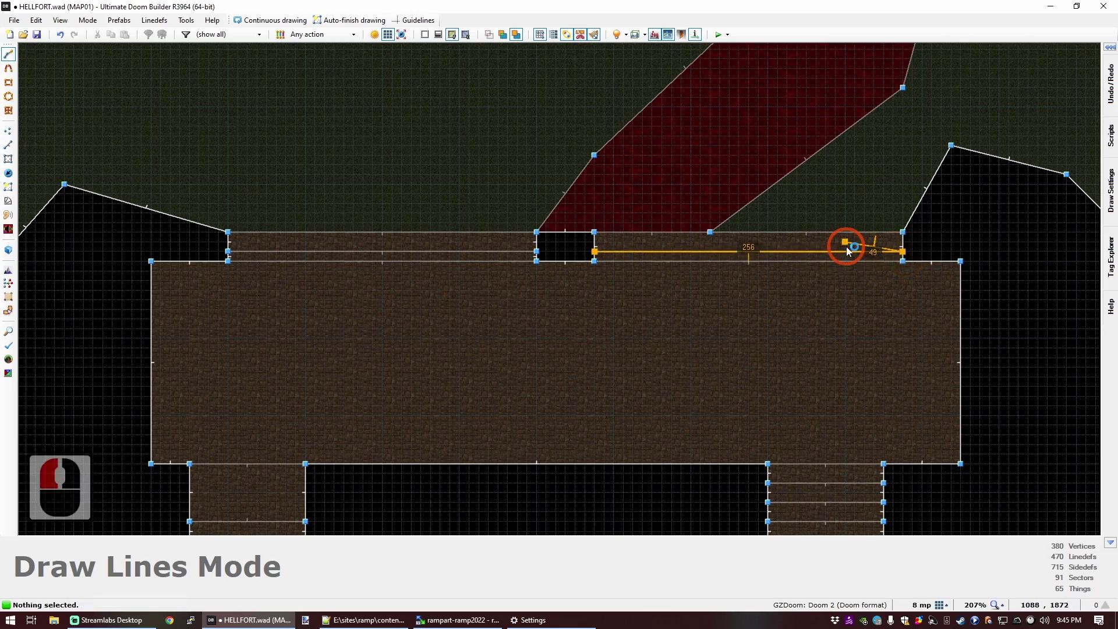
{"action": "right_click", "coordinate": [848, 251]}
Step: Examine the divided window sills and the outdoor view beyond them in 3D
{"action": "scroll", "coordinate": [499, 245], "scroll_direction": "down", "scroll_amount": 3}
{"action": "scroll", "coordinate": [464, 239], "scroll_direction": "up", "scroll_amount": 2}
{"action": "key", "text": "q"}
{"action": "key", "text": "d"}
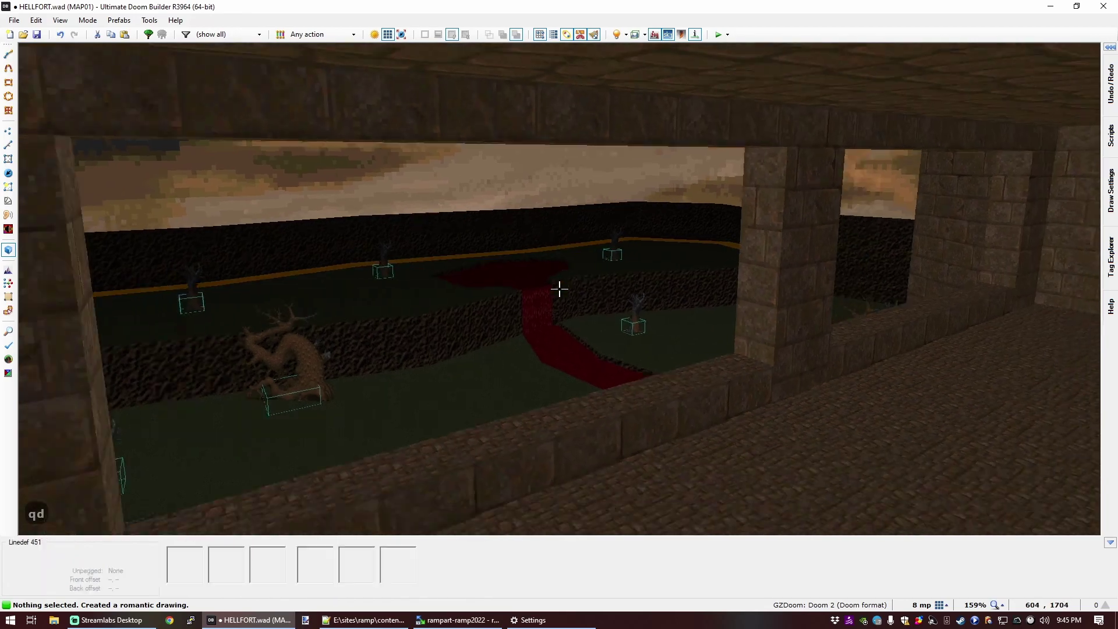
{"action": "key", "text": "s"}
{"action": "key", "text": "f"}
{"action": "key", "text": "d"}
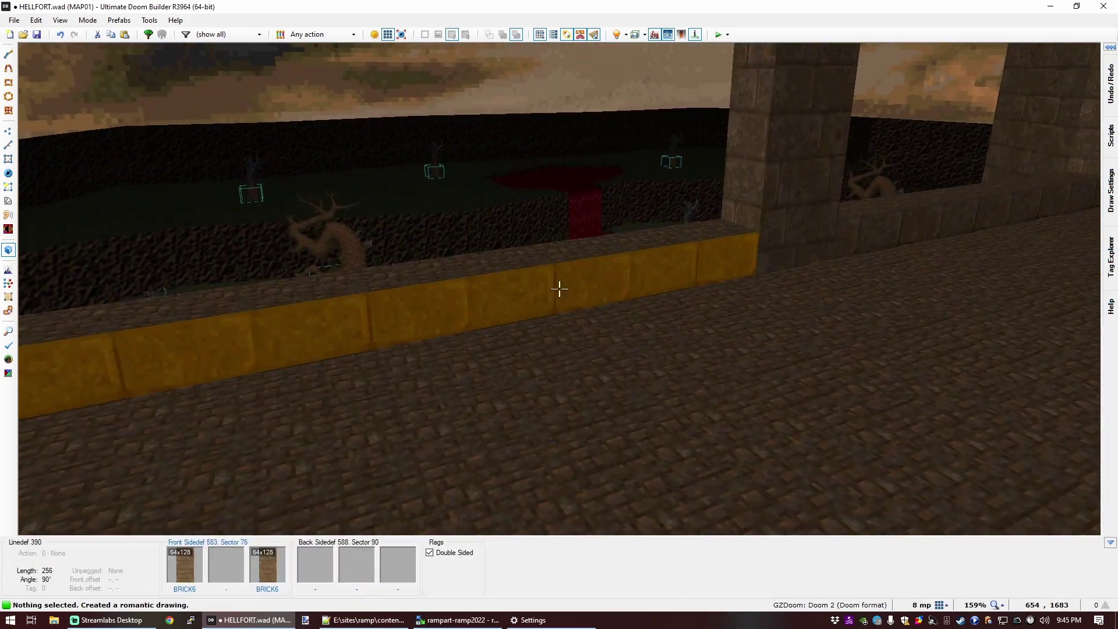
{"action": "key", "text": "e"}
{"action": "key", "text": "s"}
{"action": "key", "text": "e"}
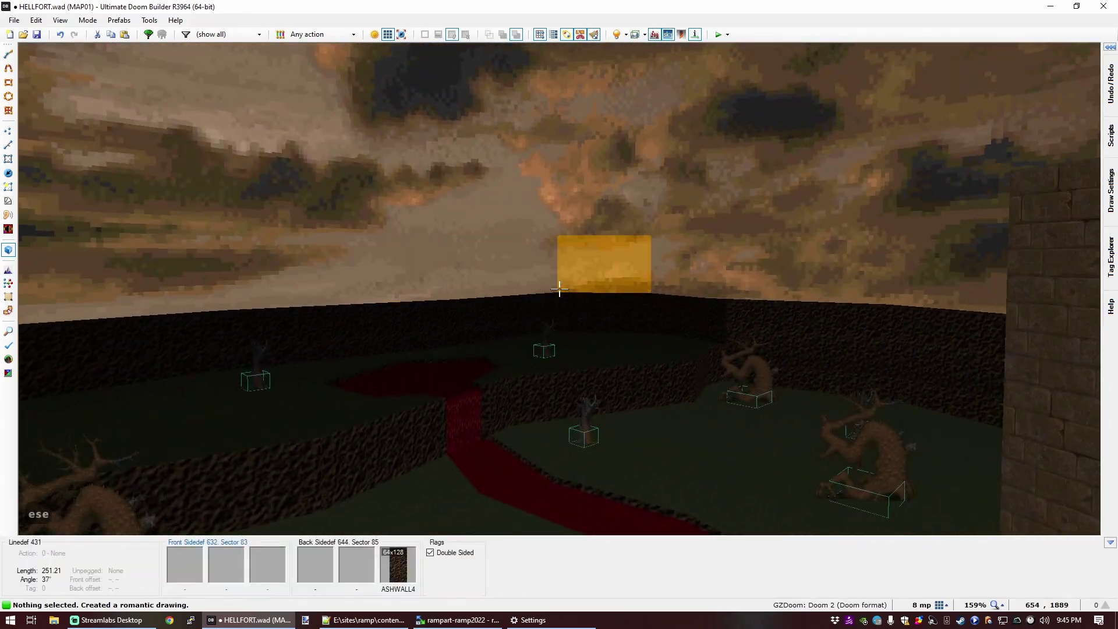
{"action": "key", "text": "s"}
{"action": "key", "text": "f"}
{"action": "key", "text": "e"}
{"action": "key", "text": "s"}
Step: Give the lengthwise lines across both window sills the MIDBARS1 middle texture on their front side
{"action": "key", "text": "q"}
{"action": "scroll", "coordinate": [581, 282], "scroll_direction": "down", "scroll_amount": 3}
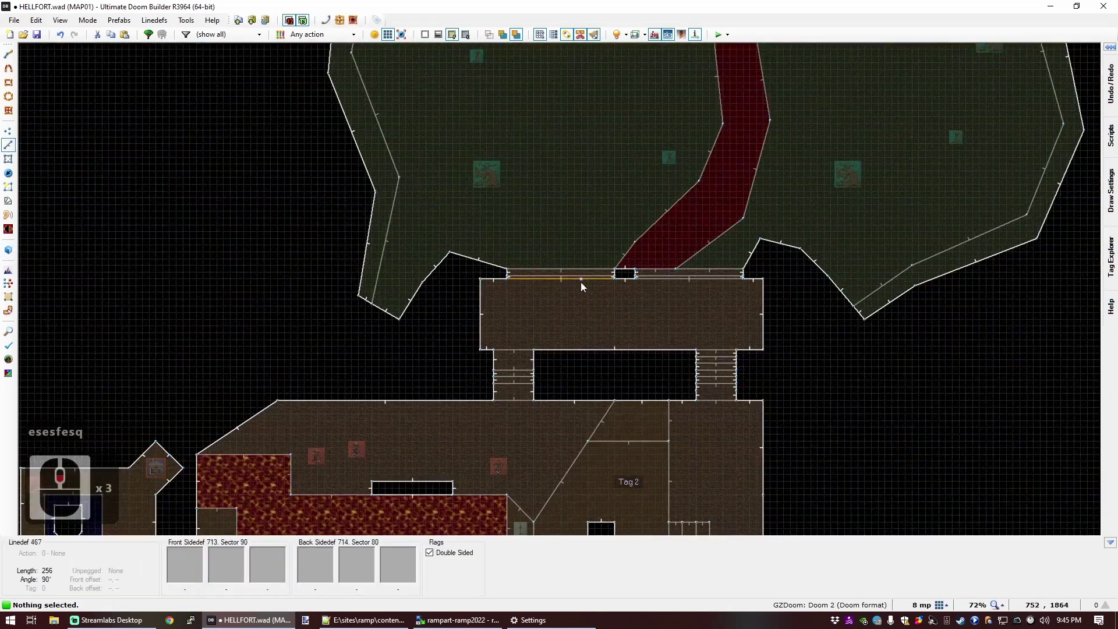
{"action": "scroll", "coordinate": [581, 282], "scroll_direction": "up", "scroll_amount": 5}
{"action": "left_click", "coordinate": [589, 264]}
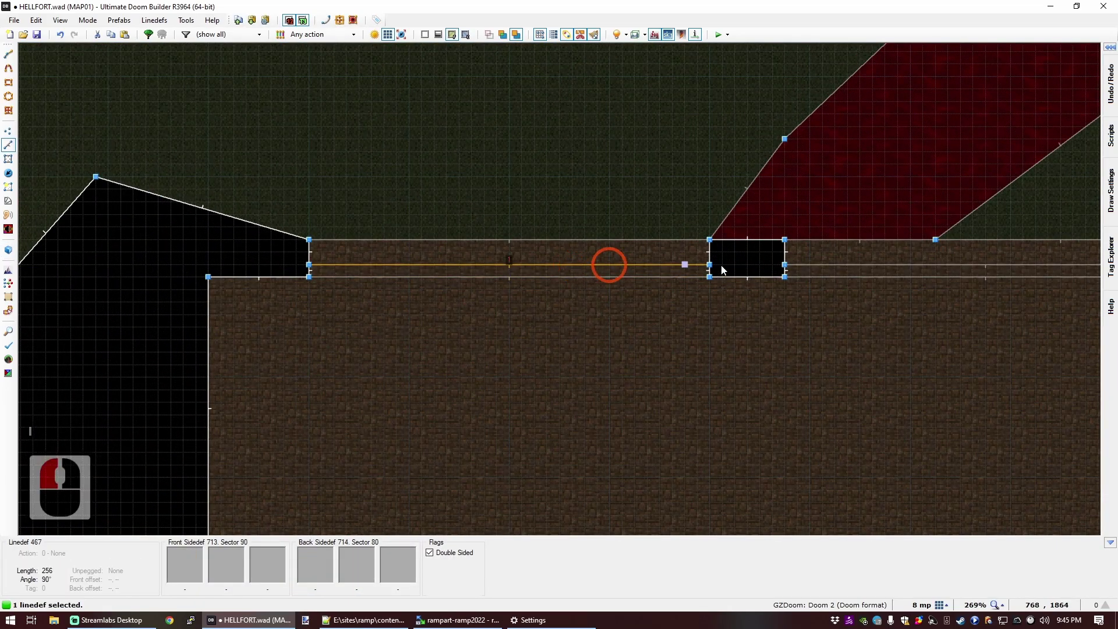
{"action": "left_click", "coordinate": [886, 264]}
{"action": "right_click", "coordinate": [868, 265]}
{"action": "left_click_drag", "start_coordinate": [819, 89], "coordinate": [696, 93]}
{"action": "left_click", "coordinate": [756, 160]}
{"action": "type", "text": "mid"}
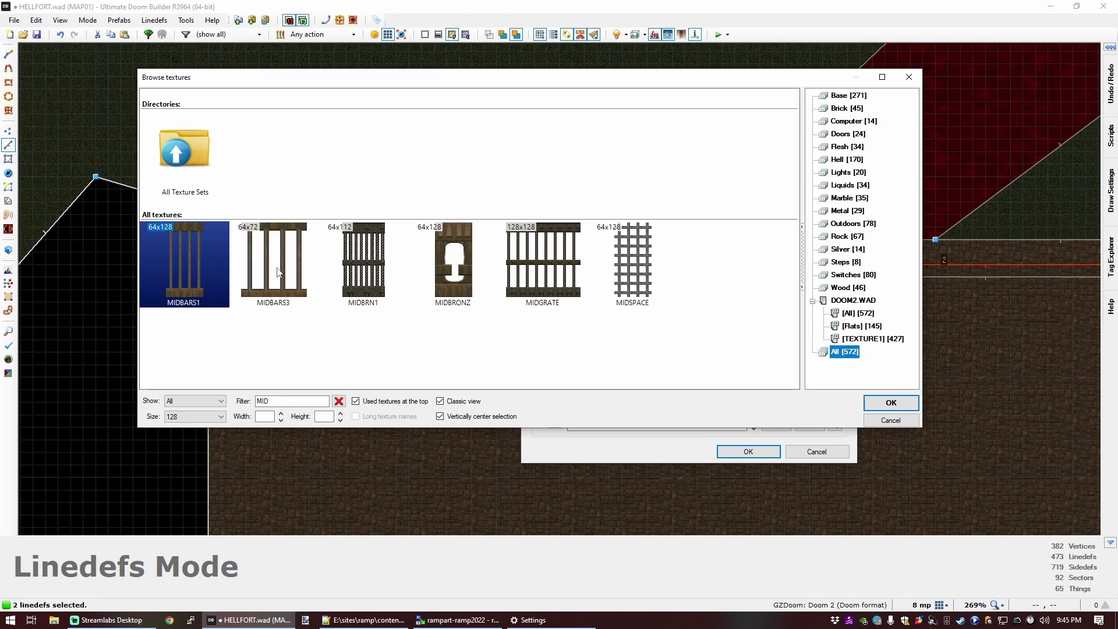
{"action": "double_click", "coordinate": [188, 286]}
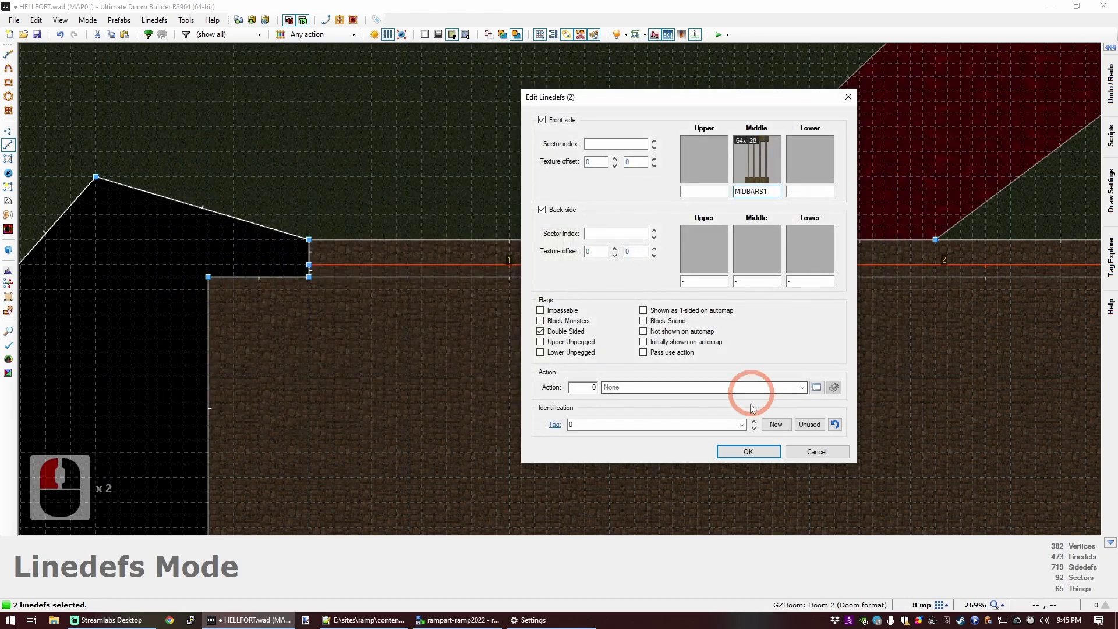
{"action": "left_click", "coordinate": [748, 451]}
Step: Set the vertical texture offset of the west window's bars to 16, working on the corridor side in 3D
{"action": "key", "text": "q"}
{"action": "key", "text": "d"}
{"action": "key", "text": "f"}
{"action": "key", "text": "e"}
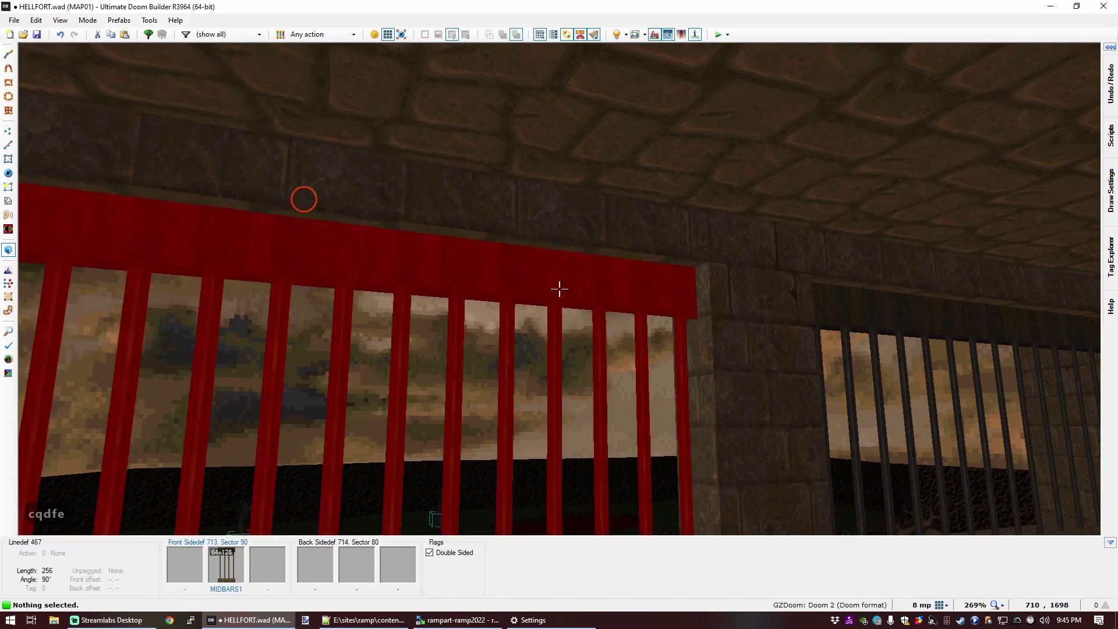
{"action": "left_click", "coordinate": [558, 288]}
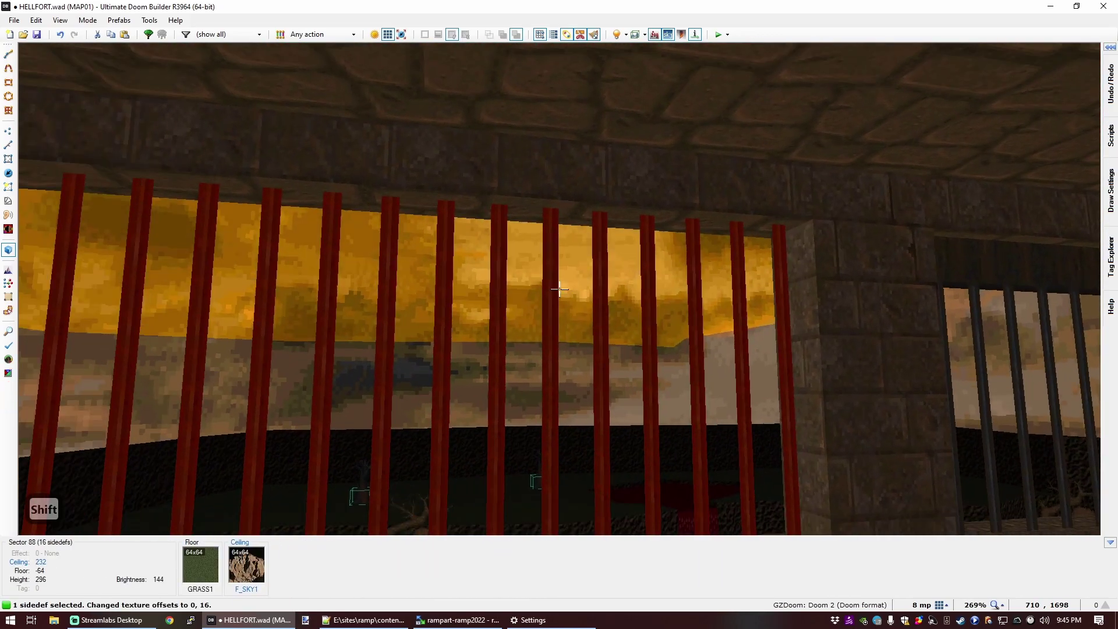
{"action": "key", "text": "Down"}
{"action": "key", "text": "Down"}
{"action": "key", "text": "Down"}
{"action": "key", "text": "Up"}
{"action": "key", "text": "Up"}
{"action": "key", "text": "Up"}
{"action": "key", "text": "c"}
Step: Set the vertical texture offset of the east window's bars to 16 on the corridor side as well
{"action": "key", "text": "d"}
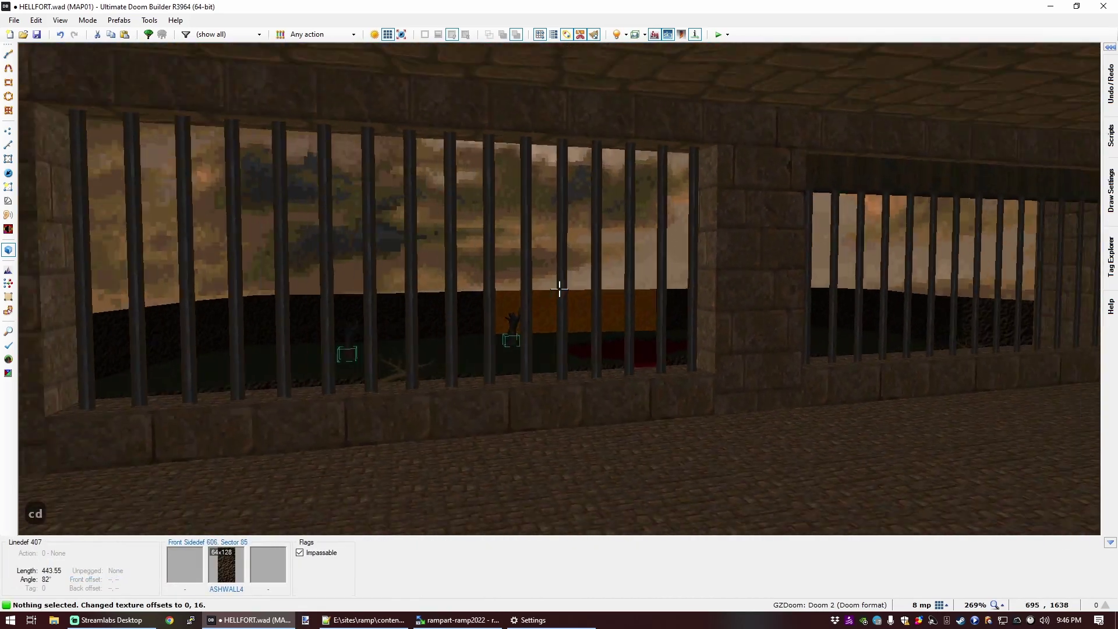
{"action": "key", "text": "e"}
{"action": "key", "text": "f"}
{"action": "key", "text": "d"}
{"action": "left_click", "coordinate": [559, 289]}
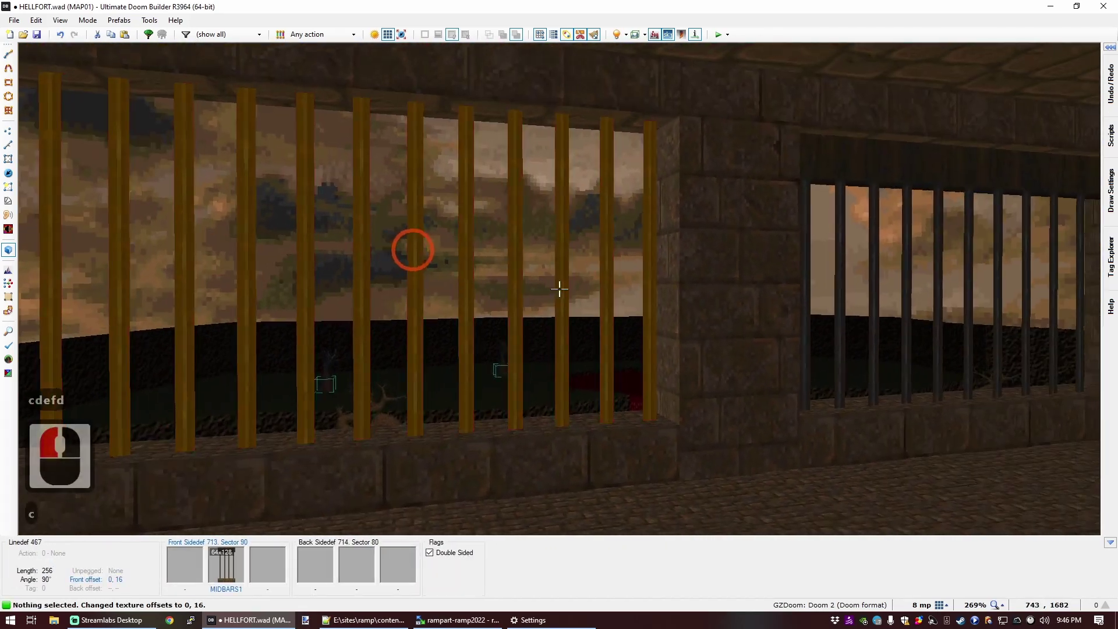
{"action": "key", "text": "c"}
{"action": "key", "text": "f"}
{"action": "key", "text": "e"}
{"action": "left_click", "coordinate": [560, 290]}
{"action": "left_click", "coordinate": [560, 290]}
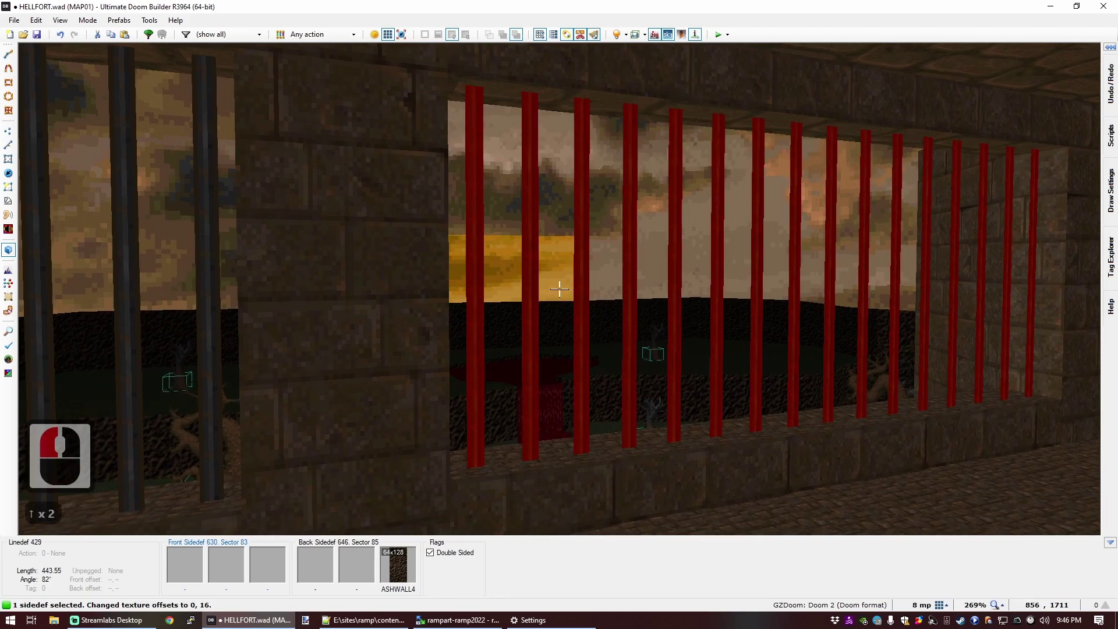
{"action": "key", "text": "c"}
Step: Examine the barred windows in 3D from inside the corridor and from the grassy area outside
{"action": "key", "text": "d"}
{"action": "key", "text": "e"}
{"action": "key", "text": "s"}
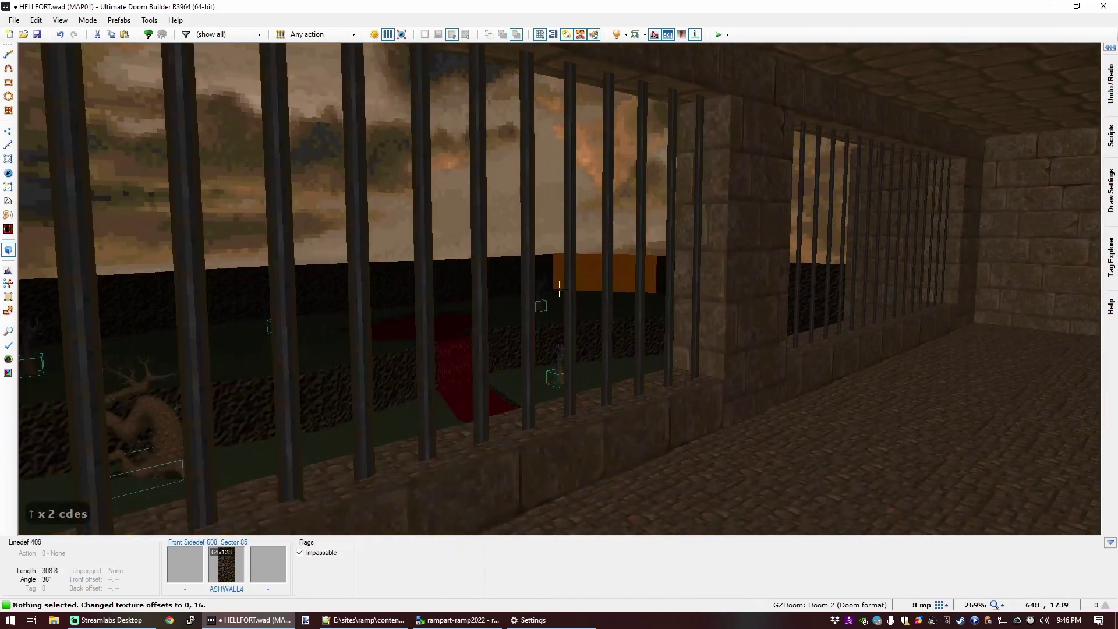
{"action": "key", "text": "q"}
{"action": "scroll", "coordinate": [560, 288], "scroll_direction": "down", "scroll_amount": 4}
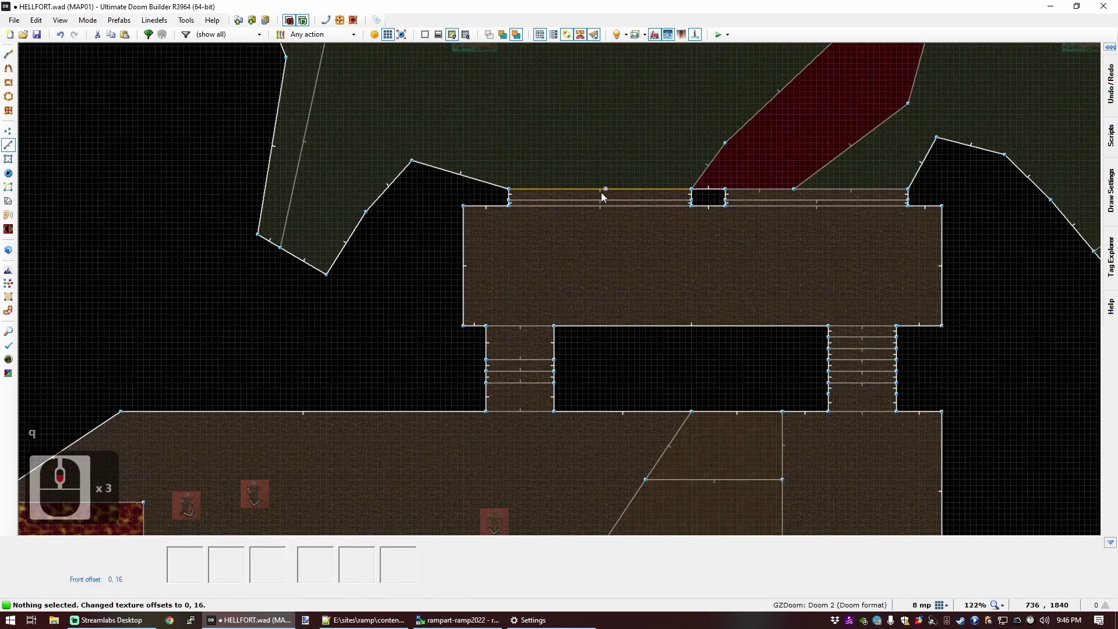
{"action": "scroll", "coordinate": [606, 201], "scroll_direction": "up", "scroll_amount": 2}
{"action": "key", "text": "q"}
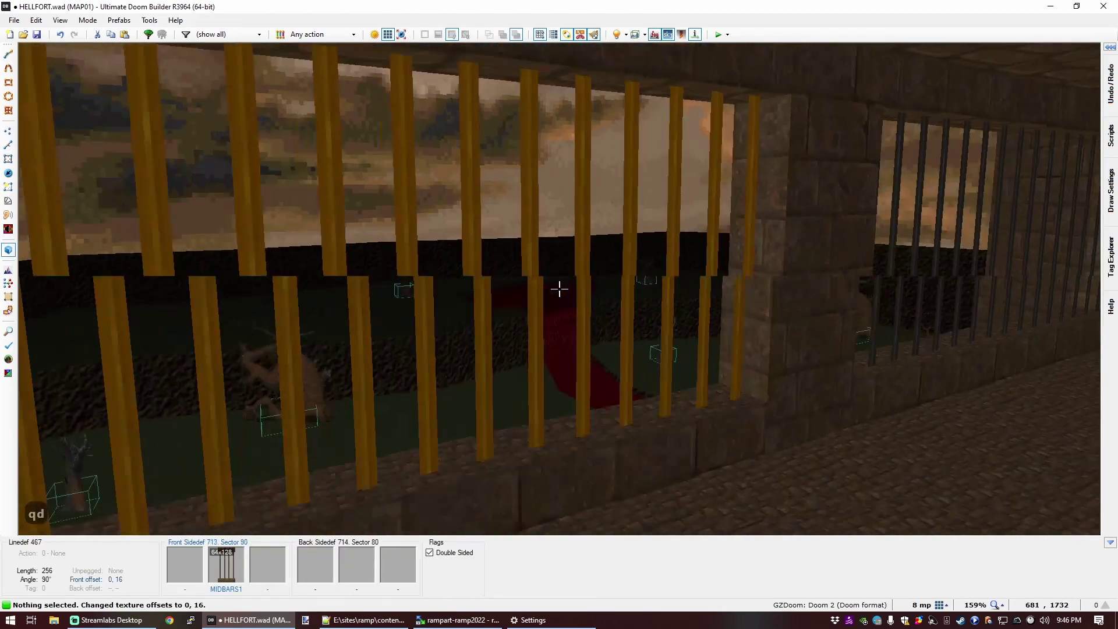
{"action": "key", "text": "d"}
{"action": "key", "text": "e"}
{"action": "key", "text": "d"}
{"action": "key", "text": "e"}
{"action": "key", "text": "q"}
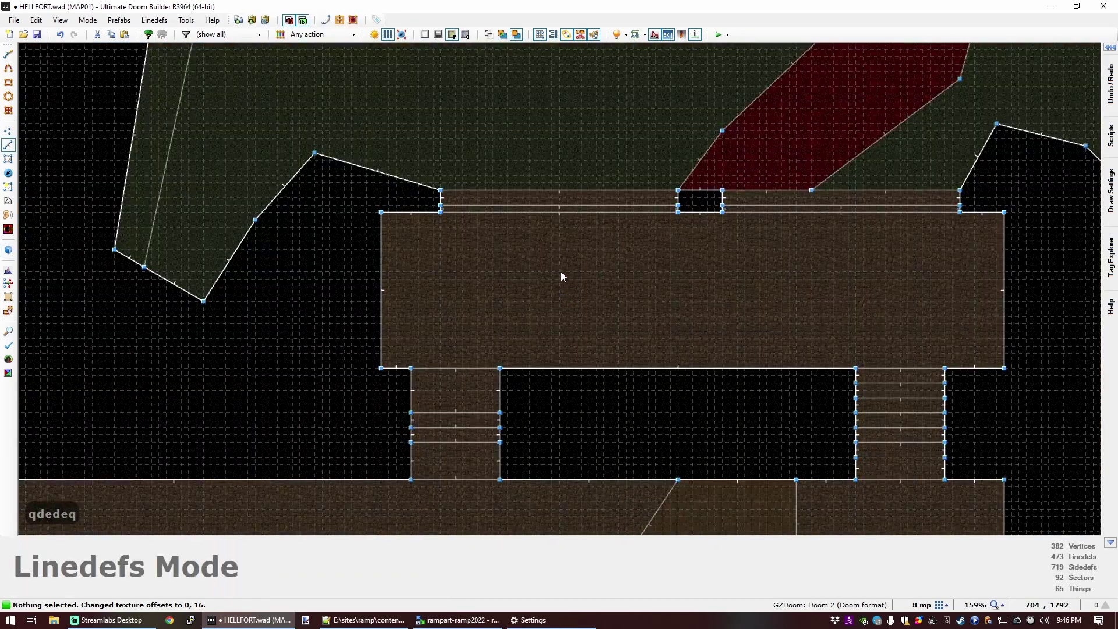
{"action": "scroll", "coordinate": [561, 273], "scroll_direction": "down", "scroll_amount": 3}
{"action": "scroll", "coordinate": [584, 223], "scroll_direction": "up", "scroll_amount": 3}
{"action": "key", "text": "q"}
{"action": "key", "text": "d"}
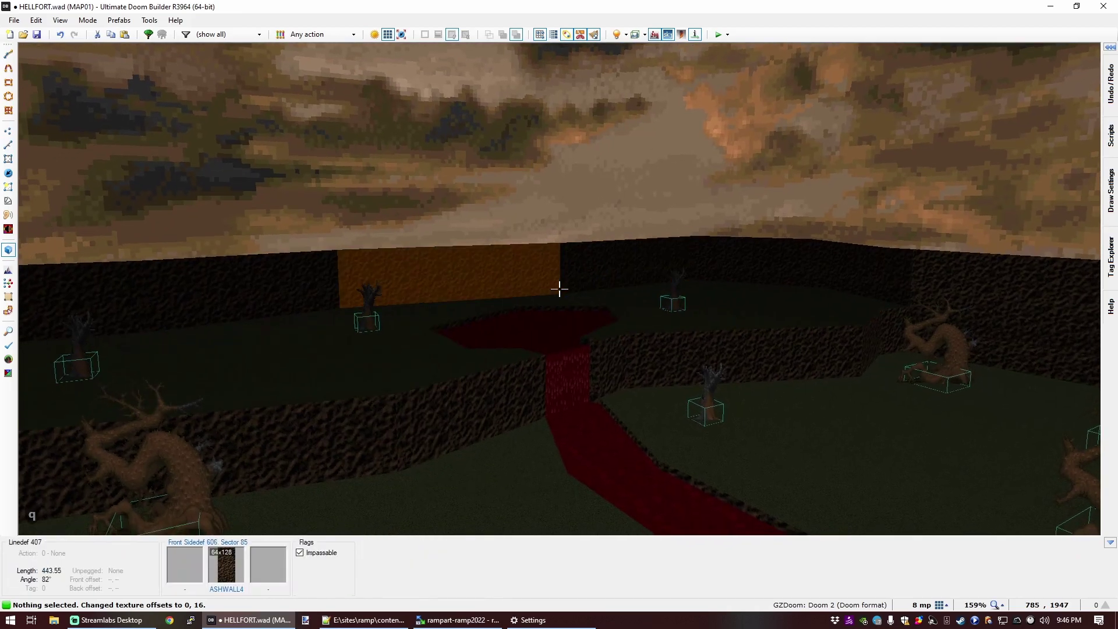
{"action": "key", "text": "f"}
{"action": "key", "text": "e"}
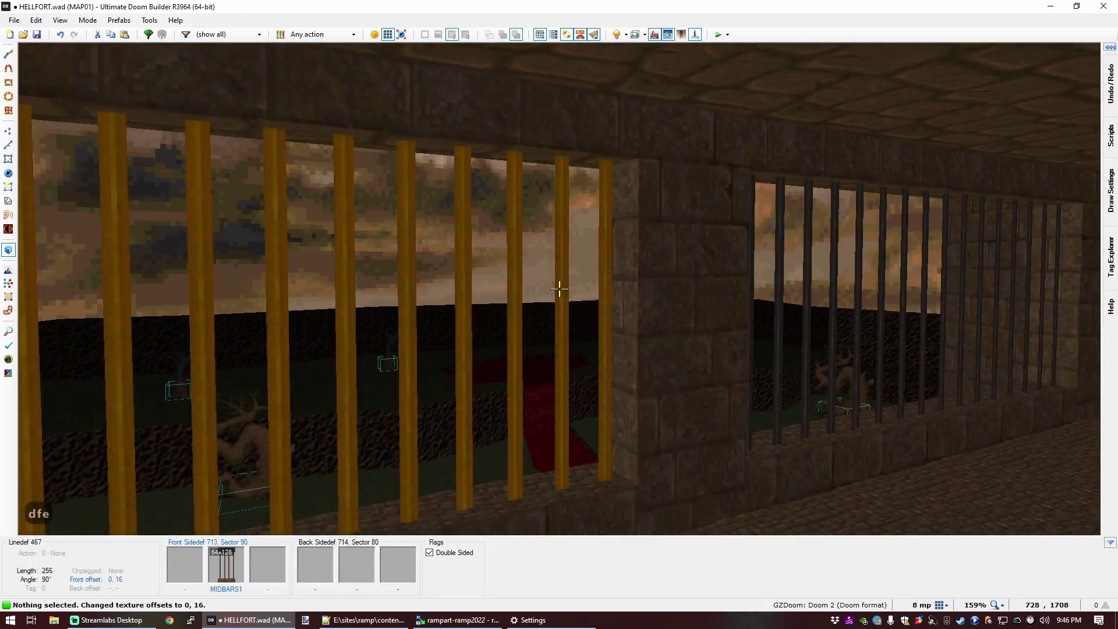
{"action": "key", "text": "e"}
{"action": "key", "text": "s"}
{"action": "key", "text": "d"}
{"action": "key", "text": "e"}
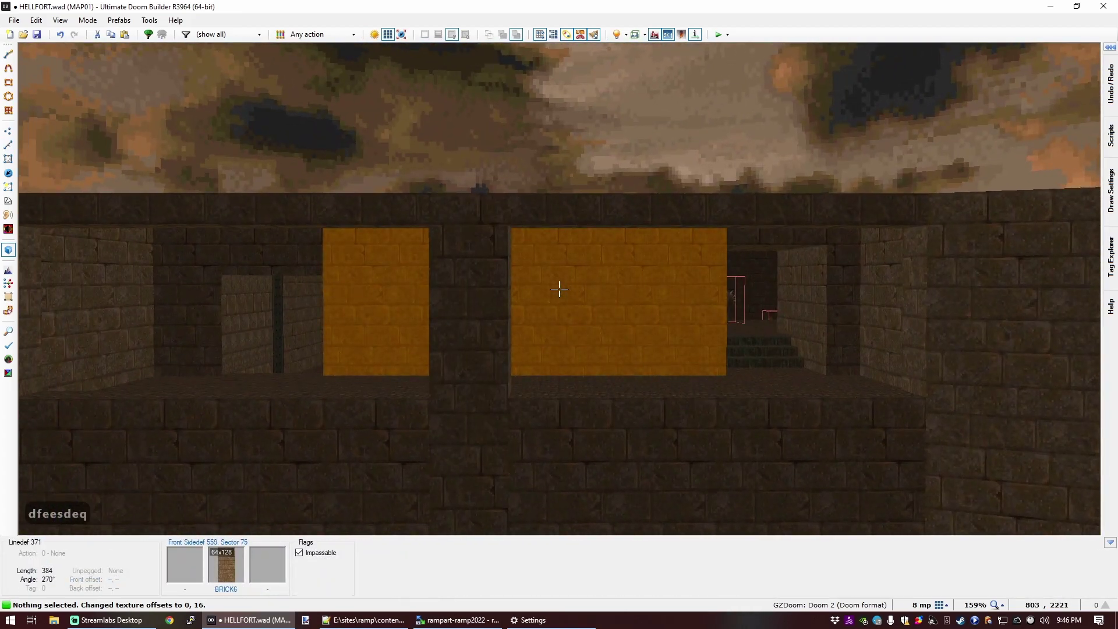
Step: Give the back side of both window bar lines the MIDBARS1 middle texture
{"action": "key", "text": "q"}
{"action": "scroll", "coordinate": [685, 312], "scroll_direction": "down", "scroll_amount": 5}
{"action": "scroll", "coordinate": [558, 413], "scroll_direction": "up", "scroll_amount": 5}
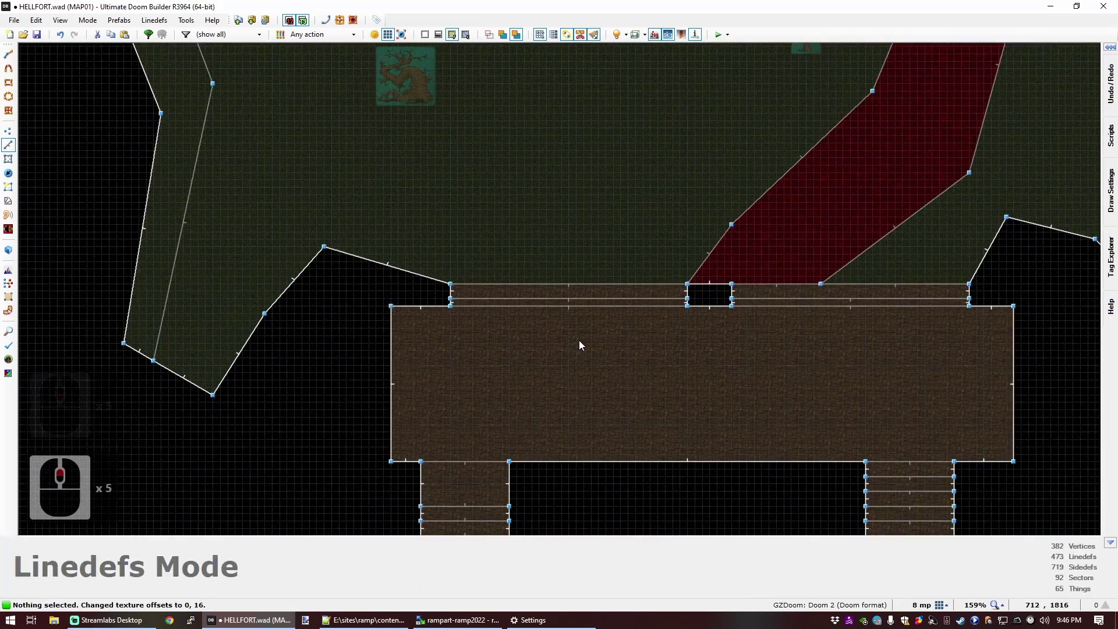
{"action": "left_click", "coordinate": [585, 298]}
{"action": "left_click", "coordinate": [812, 296]}
{"action": "right_click", "coordinate": [812, 292]}
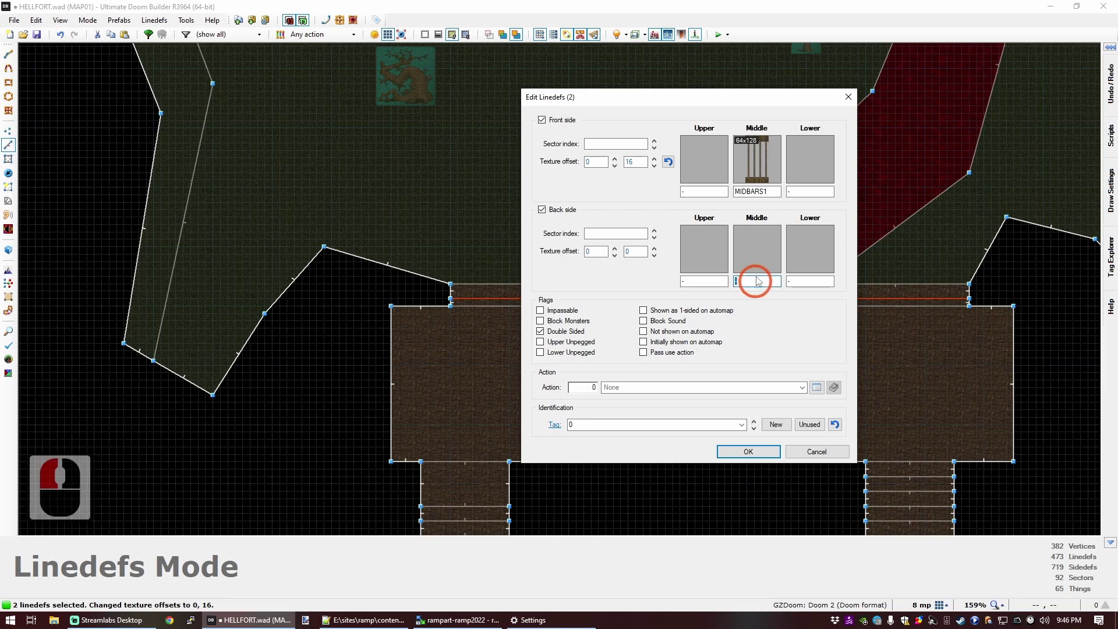
{"action": "type", "text": "midba"}
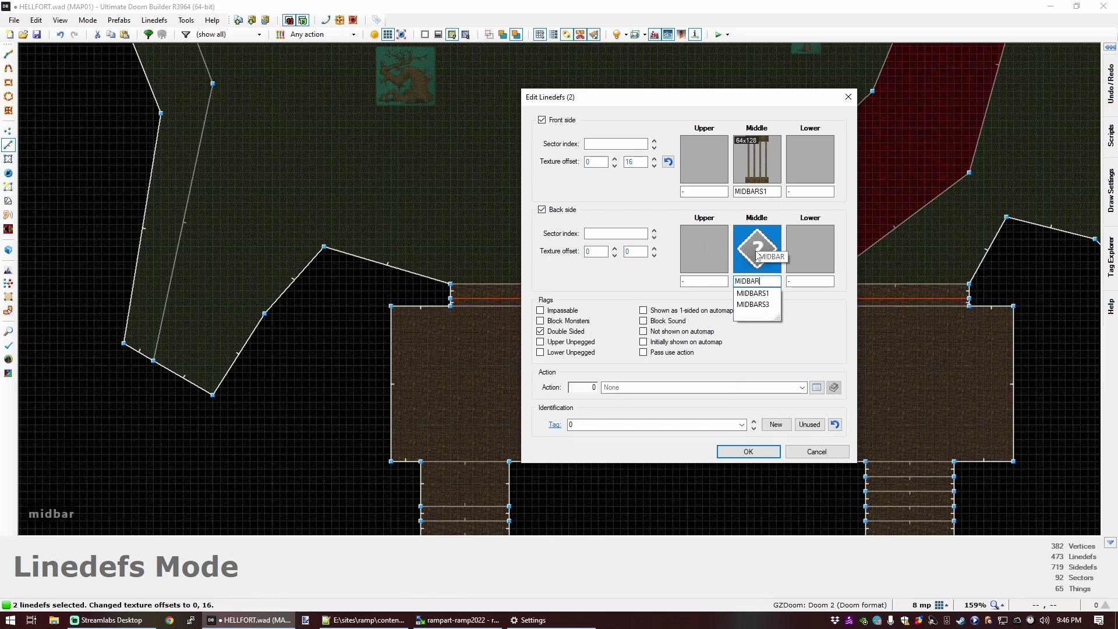
{"action": "key", "text": "Return"}
{"action": "key", "text": "c"}
Step: Set the vertical texture offset of both windows' outward-facing bars to 16 in 3D
{"action": "key", "text": "q"}
{"action": "key", "text": "d"}
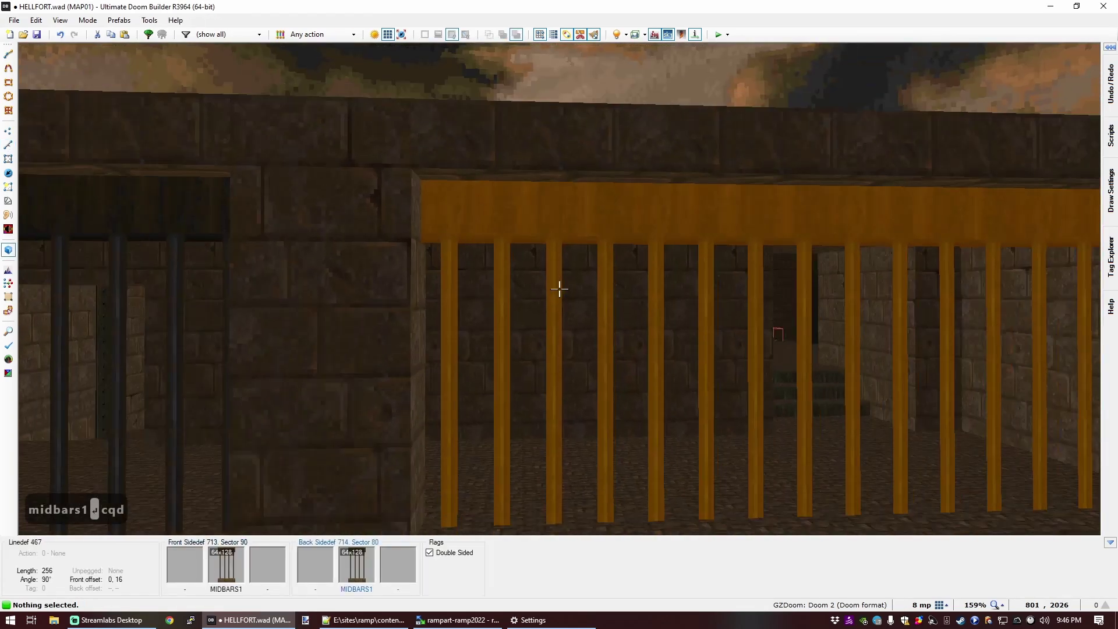
{"action": "left_click", "coordinate": [559, 289]}
{"action": "left_click", "coordinate": [559, 288]}
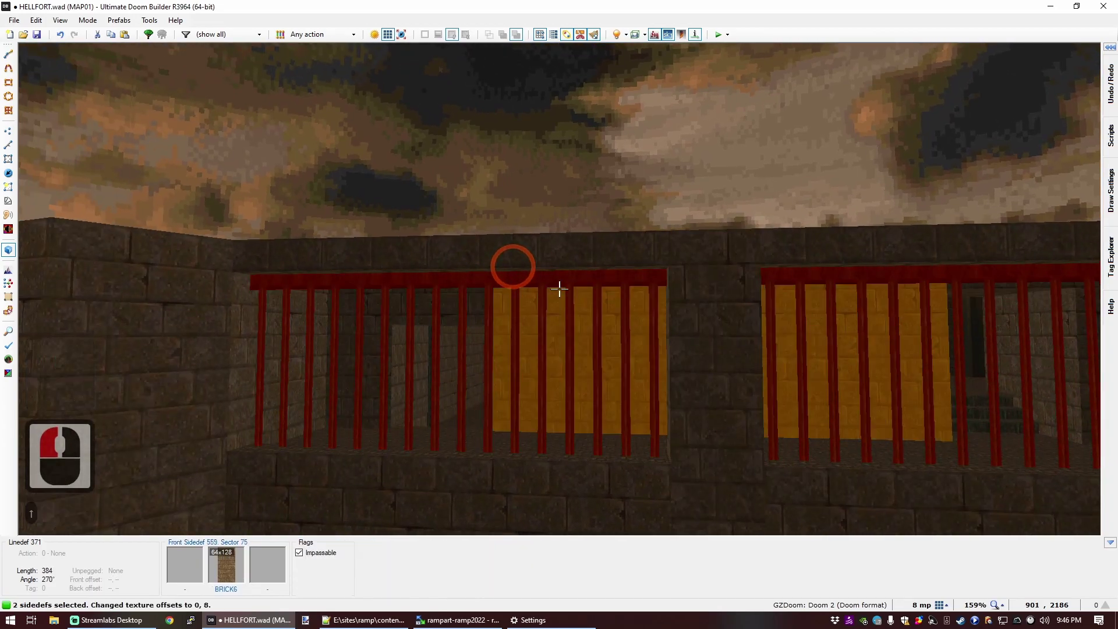
{"action": "key", "text": "Up"}
{"action": "key", "text": "Up"}
{"action": "key", "text": "c"}
Step: Examine the aligned window bars in 3D from the outdoor side
{"action": "key", "text": "d"}
{"action": "key", "text": "f"}
{"action": "key", "text": "e"}
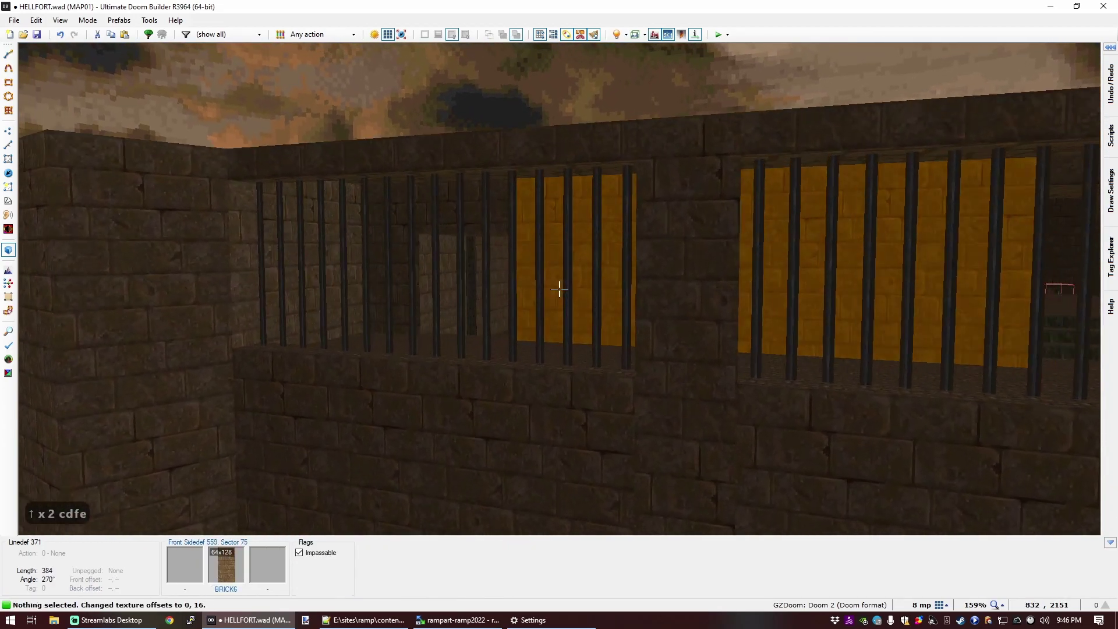
{"action": "key", "text": "s"}
{"action": "key", "text": "d"}
{"action": "key", "text": "f"}
{"action": "key", "text": "e"}
Step: Flag the corridor-side lines of both window sills as Impassable and save the map
{"action": "key", "text": "q"}
{"action": "scroll", "coordinate": [569, 282], "scroll_direction": "down", "scroll_amount": 5}
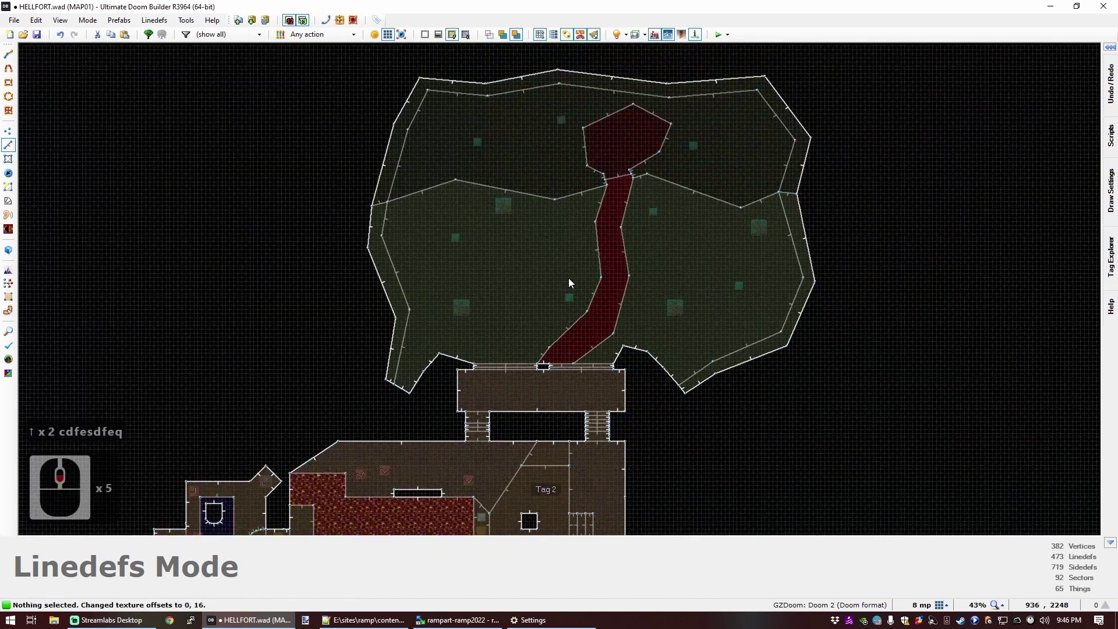
{"action": "scroll", "coordinate": [531, 382], "scroll_direction": "up", "scroll_amount": 5}
{"action": "left_click", "coordinate": [527, 342]}
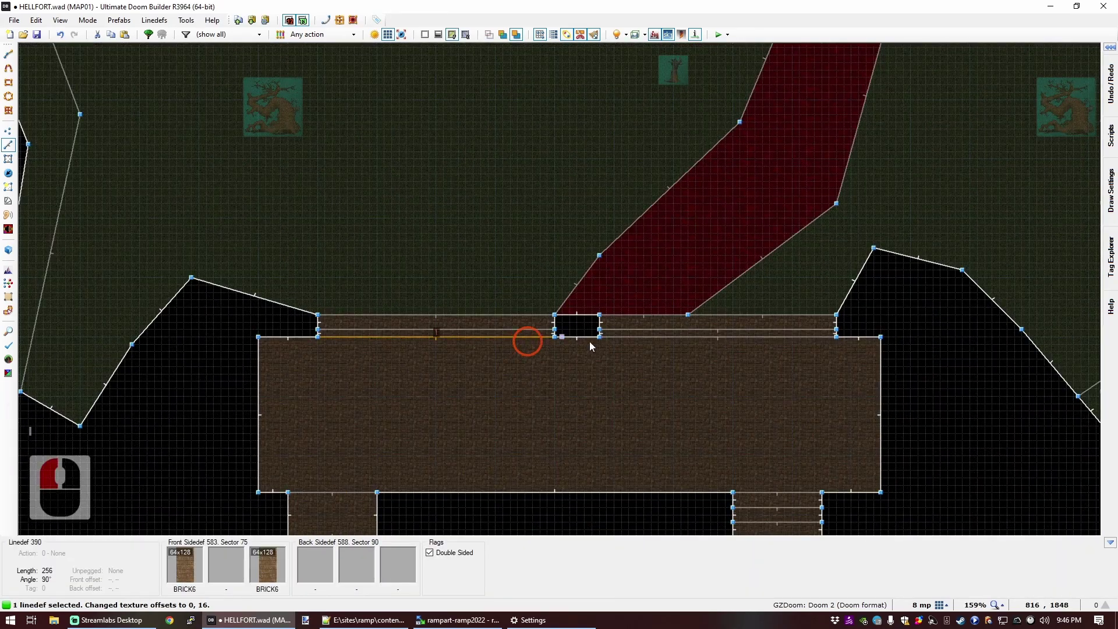
{"action": "left_click", "coordinate": [473, 331]}
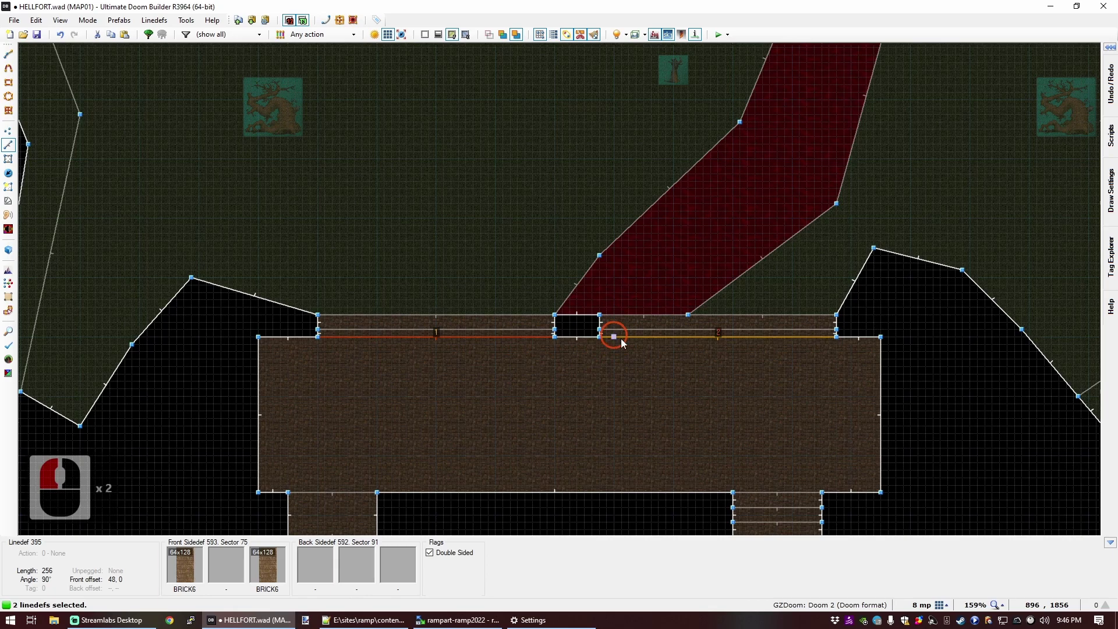
{"action": "right_click", "coordinate": [624, 338]}
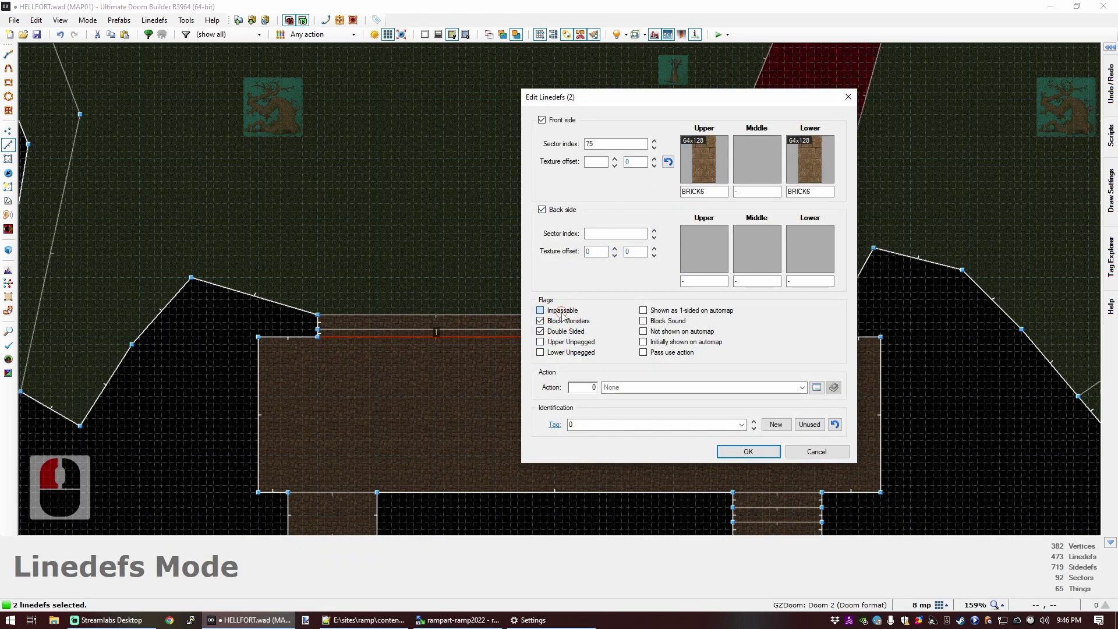
{"action": "left_click", "coordinate": [741, 453]}
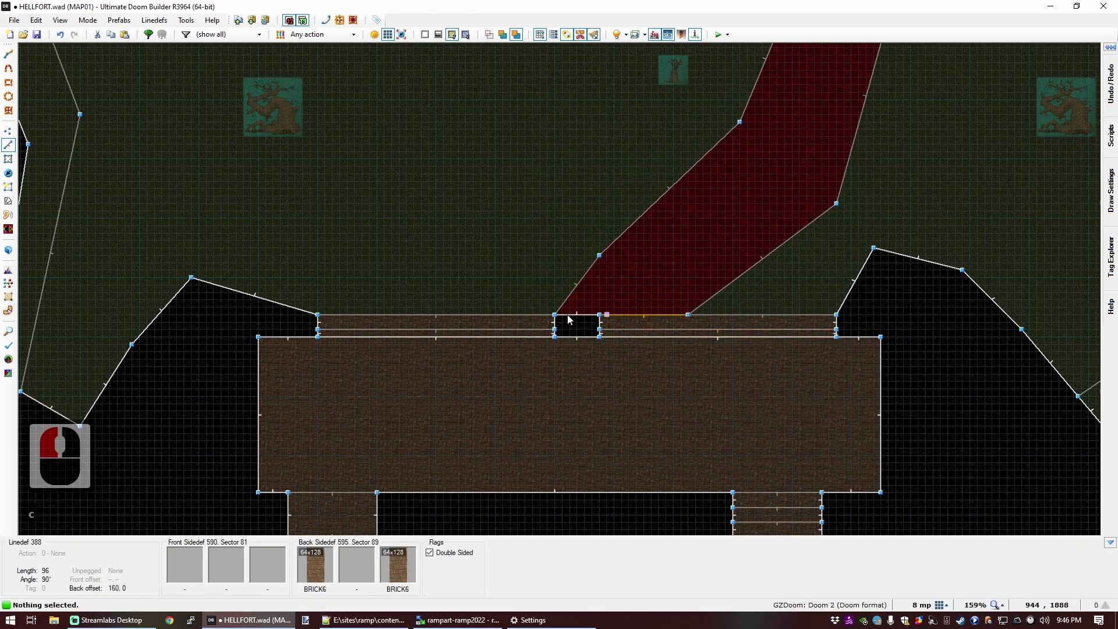
{"action": "key", "text": "ctrl+s"}
Step: Draw a recess 16 units deep and 96 units long on the corridor's west wall, on a 16-unit grid
{"action": "scroll", "coordinate": [484, 384], "scroll_direction": "down", "scroll_amount": 3}
{"action": "scroll", "coordinate": [524, 390], "scroll_direction": "up", "scroll_amount": 3}
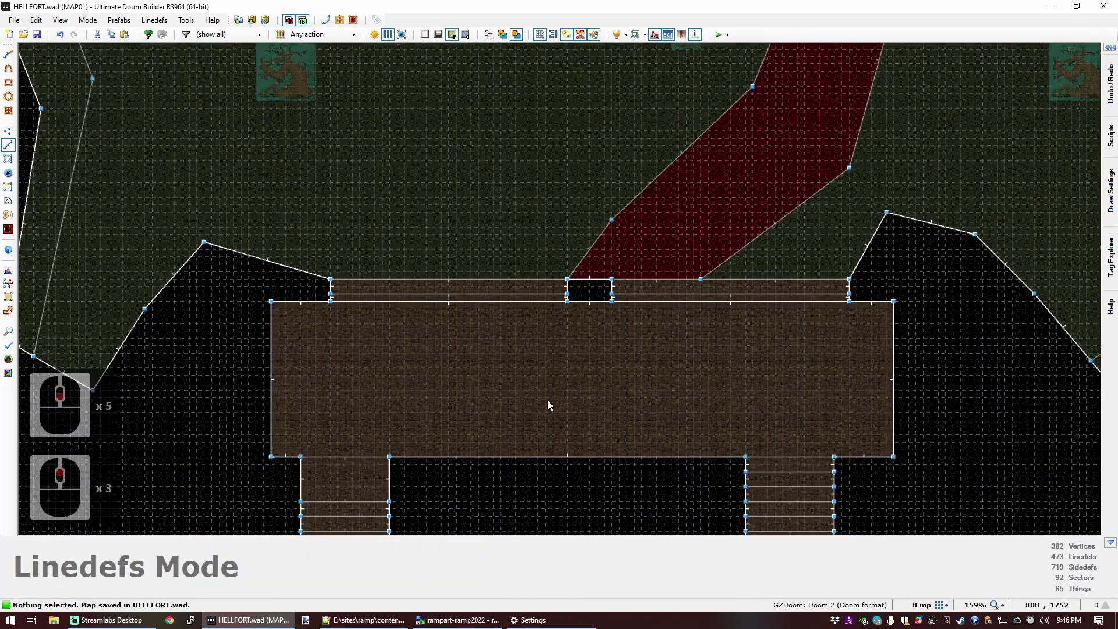
{"action": "scroll", "coordinate": [559, 410], "scroll_direction": "down", "scroll_amount": 2}
{"action": "scroll", "coordinate": [571, 413], "scroll_direction": "up", "scroll_amount": 3}
{"action": "scroll", "coordinate": [574, 411], "scroll_direction": "down", "scroll_amount": 2}
{"action": "scroll", "coordinate": [573, 412], "scroll_direction": "down", "scroll_amount": 1}
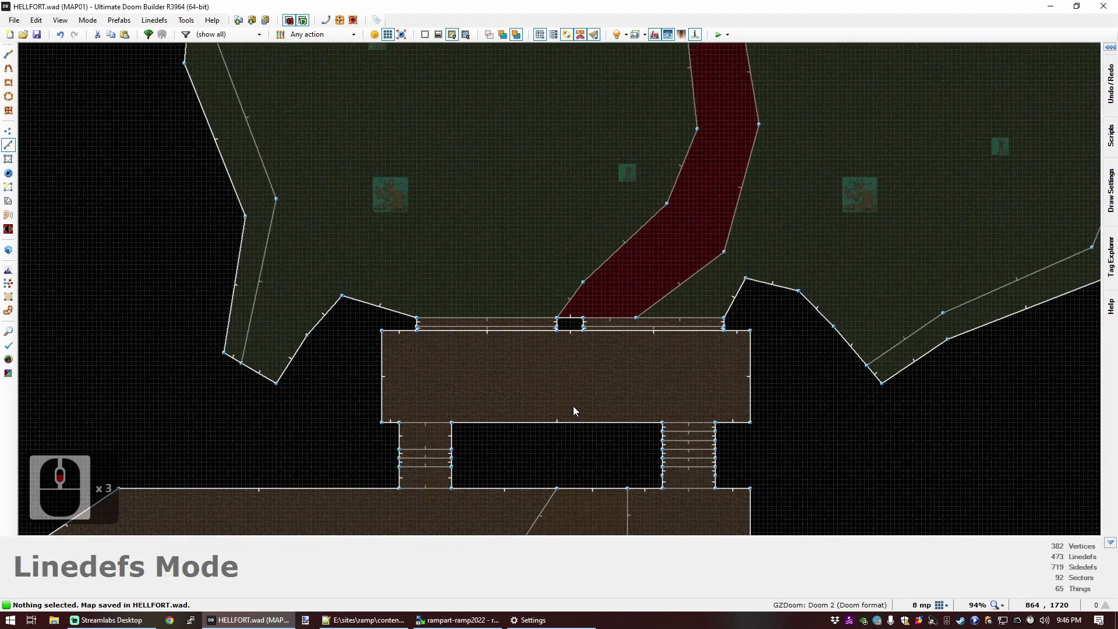
{"action": "scroll", "coordinate": [351, 396], "scroll_direction": "up", "scroll_amount": 3}
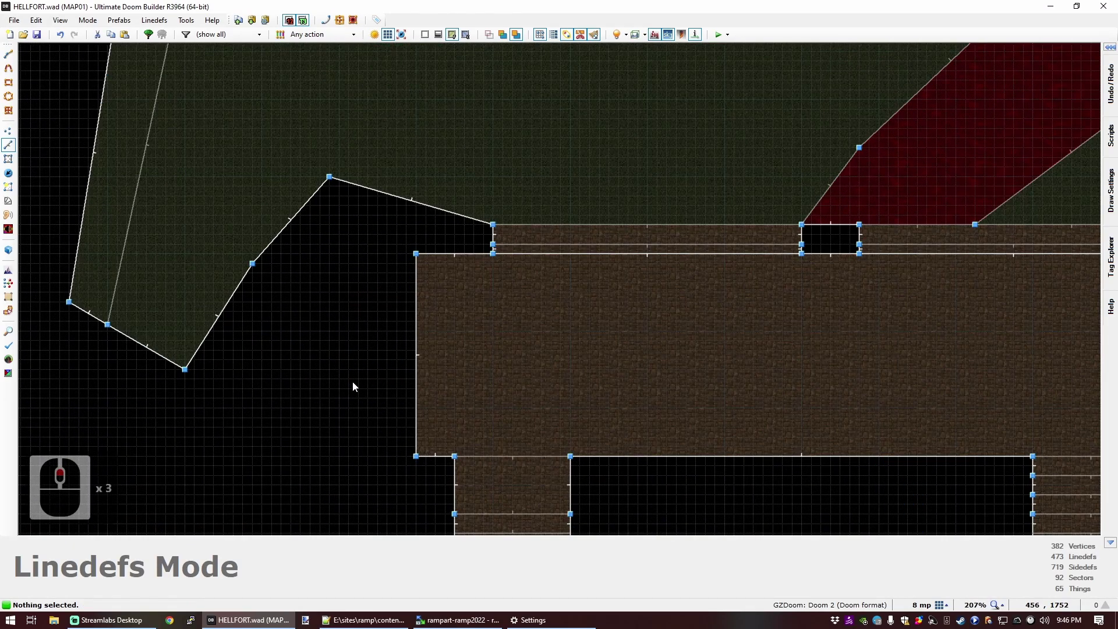
{"action": "key", "text": "ctrl+d"}
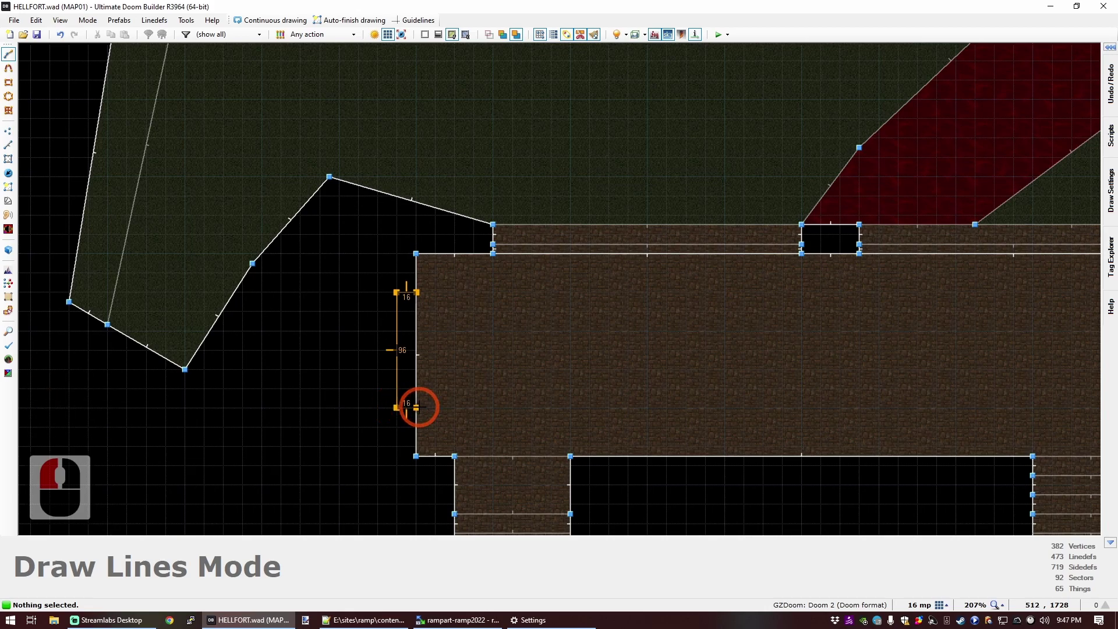
{"action": "left_click", "coordinate": [416, 292]}
Step: Draw a chamber with slanted corners behind the west recess, with a 144-unit back wall and 64-unit side walls
{"action": "key", "text": "ctrl+d"}
{"action": "left_click", "coordinate": [396, 292]}
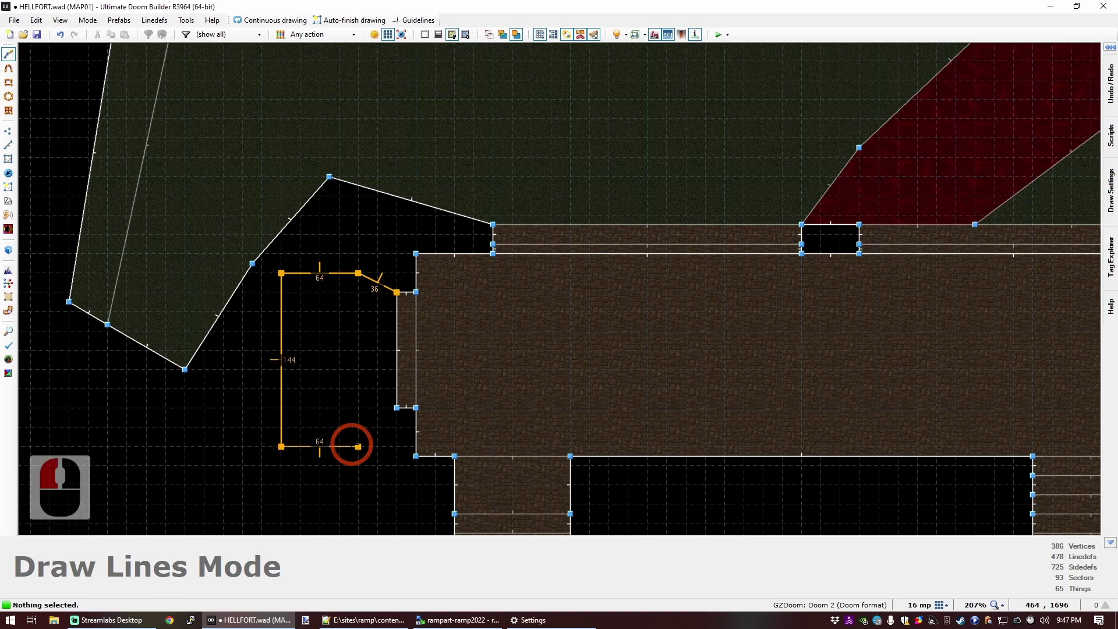
{"action": "scroll", "coordinate": [414, 349], "scroll_direction": "down", "scroll_amount": 4}
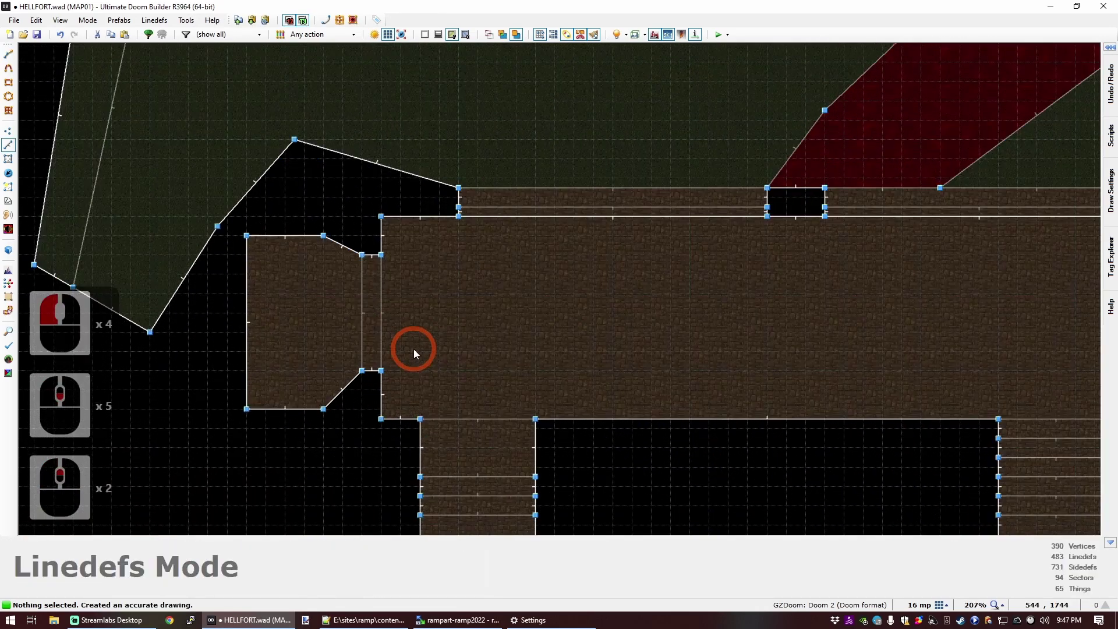
Step: Copy the west recess and its slanted chamber and paste them, turned 180 degrees, against the corridor's east wall
{"action": "scroll", "coordinate": [363, 327], "scroll_direction": "down", "scroll_amount": 5}
{"action": "key", "text": "s"}
{"action": "left_click", "coordinate": [337, 325]}
{"action": "key", "text": "ctrl+c"}
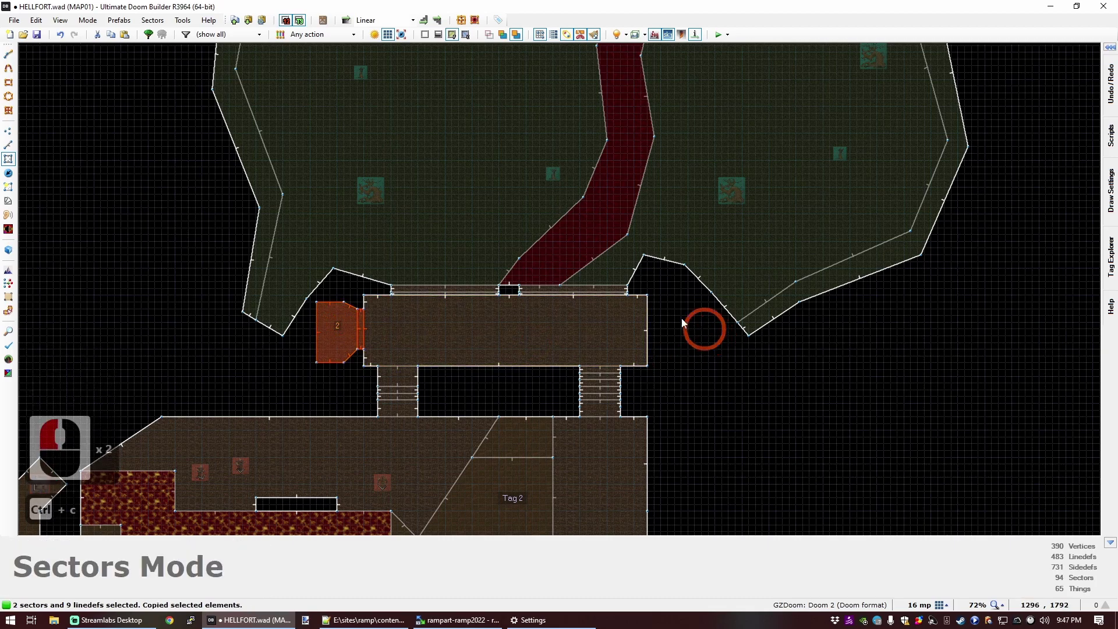
{"action": "scroll", "coordinate": [669, 326], "scroll_direction": "up", "scroll_amount": 3}
{"action": "key", "text": "ctrl+v"}
{"action": "left_click_drag", "start_coordinate": [707, 266], "coordinate": [623, 378]}
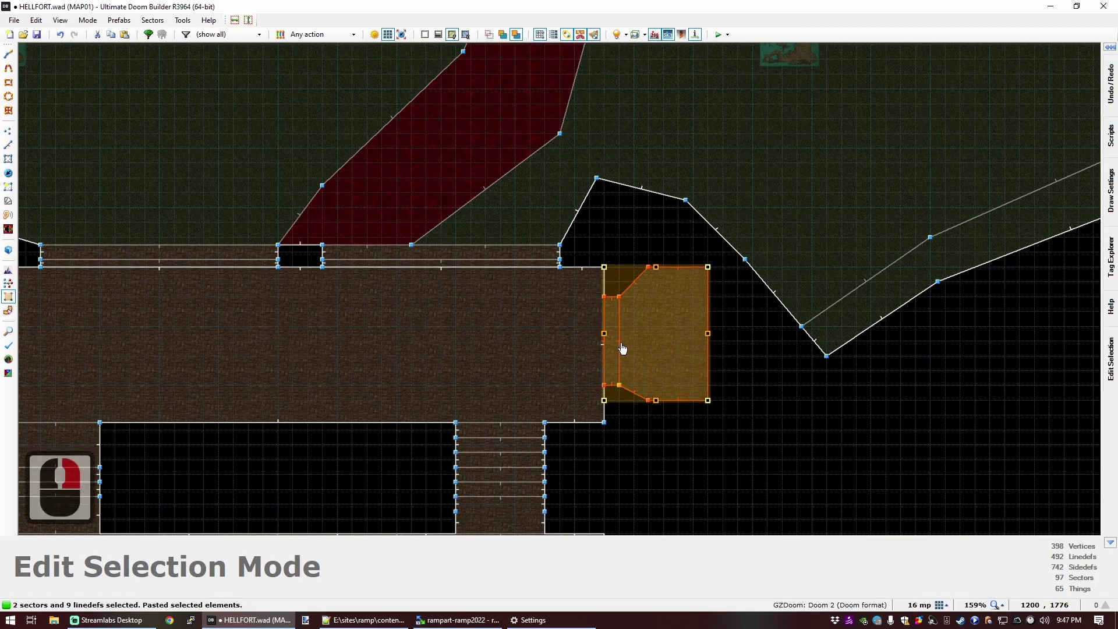
{"action": "right_click", "coordinate": [563, 341]}
{"action": "scroll", "coordinate": [557, 342], "scroll_direction": "down", "scroll_amount": 3}
{"action": "scroll", "coordinate": [316, 350], "scroll_direction": "up", "scroll_amount": 3}
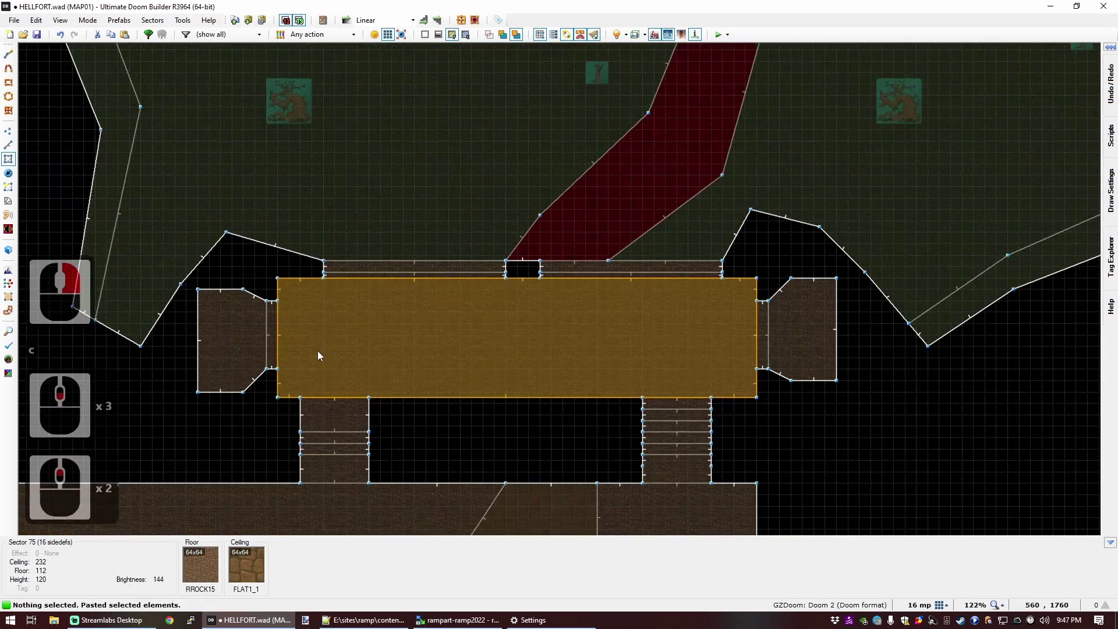
Step: In the 3D view, raise the west recess's floor to 232 so it closes off the chamber
{"action": "key", "text": "q"}
{"action": "key", "text": "d"}
{"action": "key", "text": "e"}
{"action": "key", "text": "s"}
{"action": "key", "text": "e"}
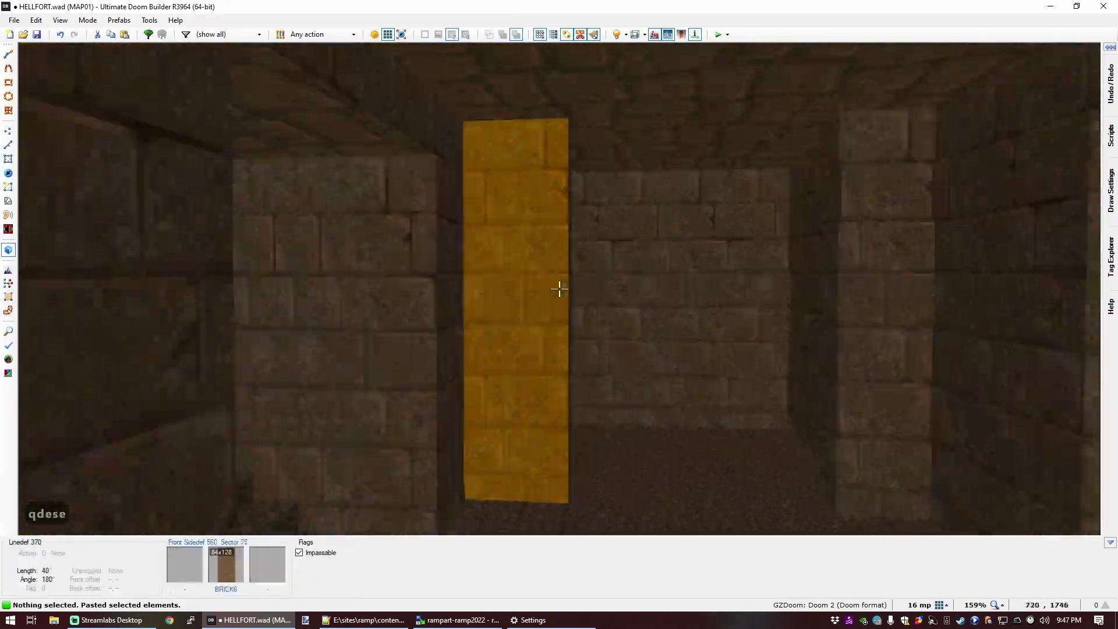
{"action": "key", "text": "f"}
{"action": "key", "text": "e"}
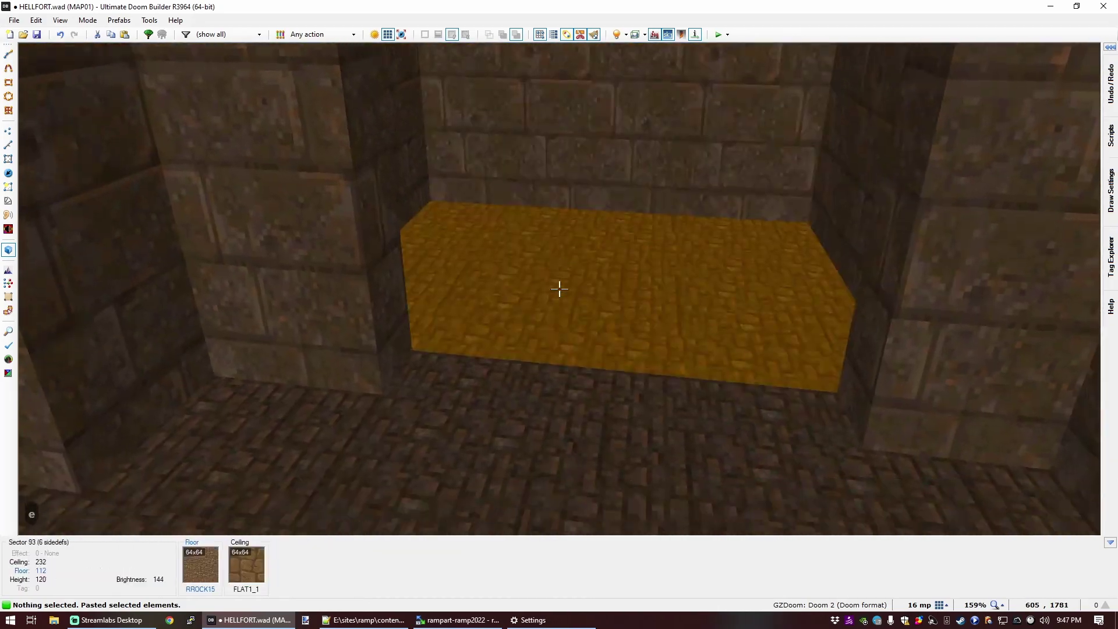
{"action": "key", "text": "d"}
{"action": "key", "text": "e"}
{"action": "left_click", "coordinate": [559, 289]}
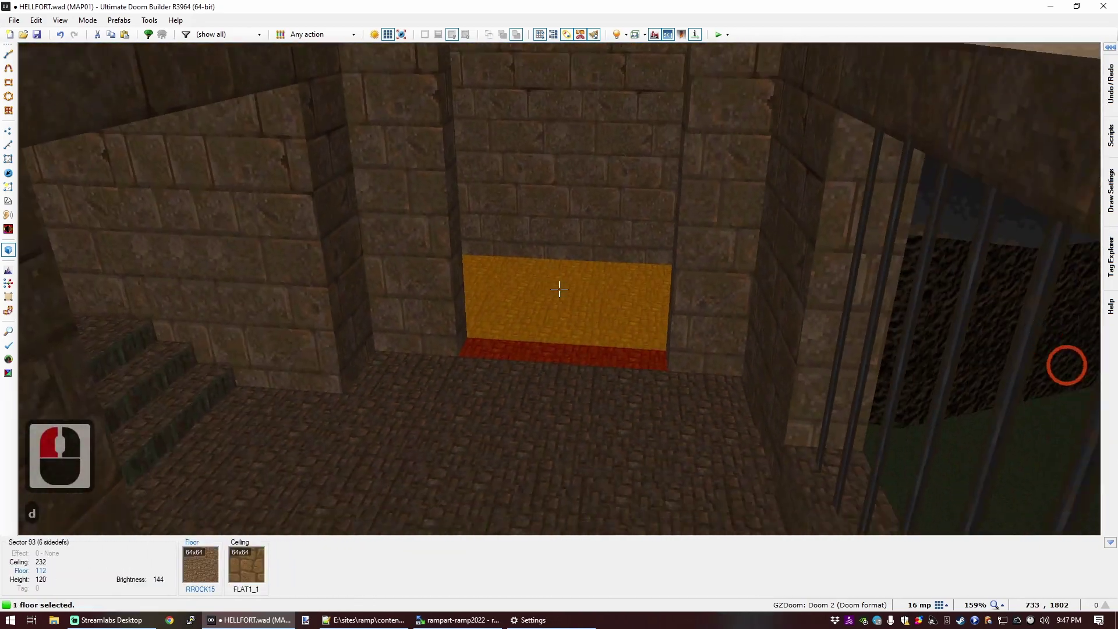
{"action": "key", "text": "d"}
{"action": "key", "text": "s"}
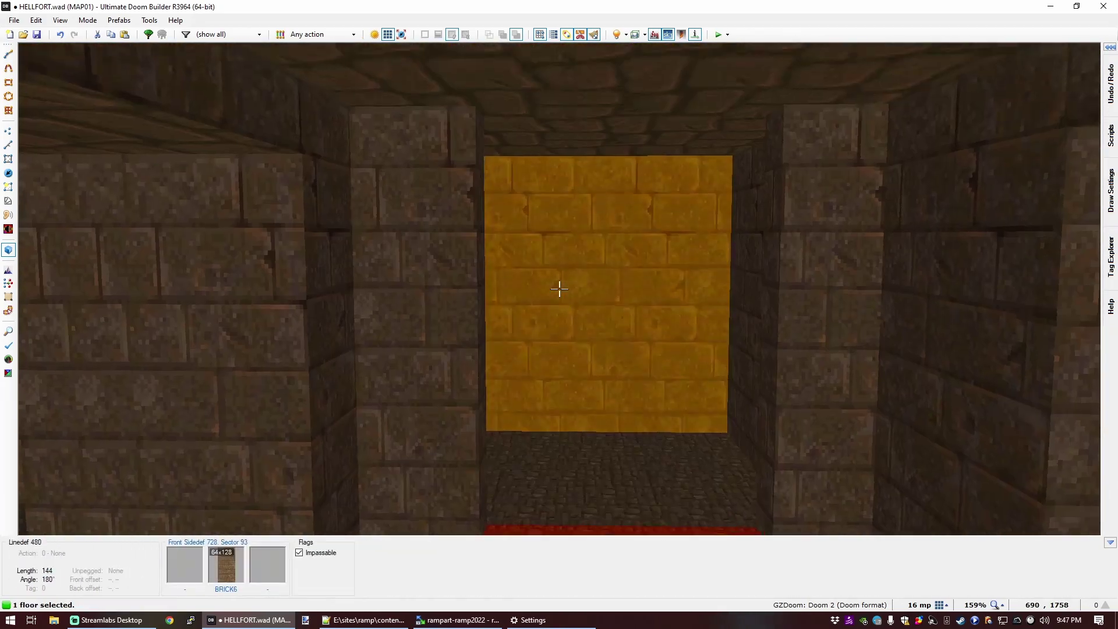
{"action": "scroll", "coordinate": [559, 288], "scroll_direction": "up", "scroll_amount": 6}
{"action": "scroll", "coordinate": [559, 288], "scroll_direction": "up", "scroll_amount": 9}
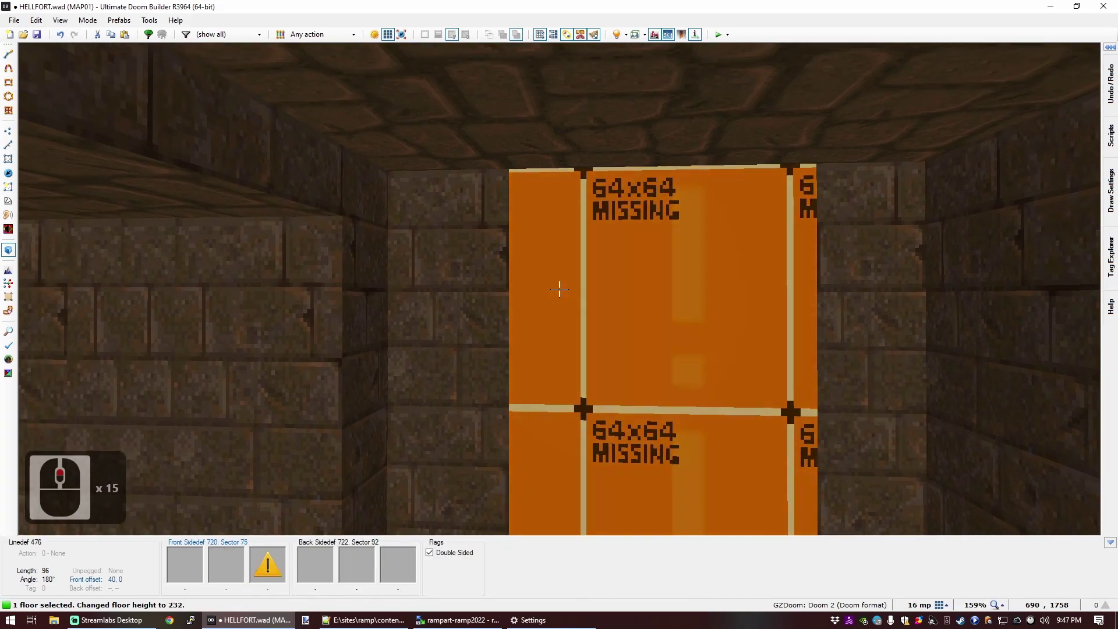
Step: Copy the BRICK6 texture from a neighbouring wall onto the raised west recess's missing lower texture
{"action": "key", "text": "c"}
{"action": "key", "text": "ctrl+c"}
{"action": "middle_click", "coordinate": [559, 289]}
{"action": "key", "text": "f"}
{"action": "key", "text": "d"}
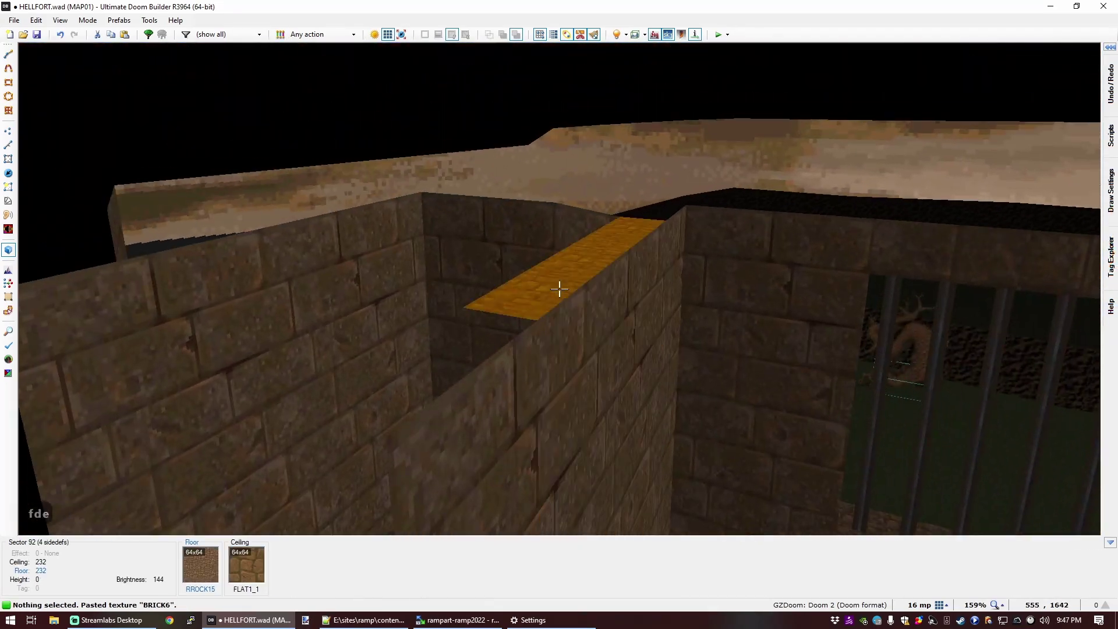
Step: Preview the west recess opening by lowering its floor to 112, trying heights 208 and 160, and returning it to 232
{"action": "left_click", "coordinate": [559, 288]}
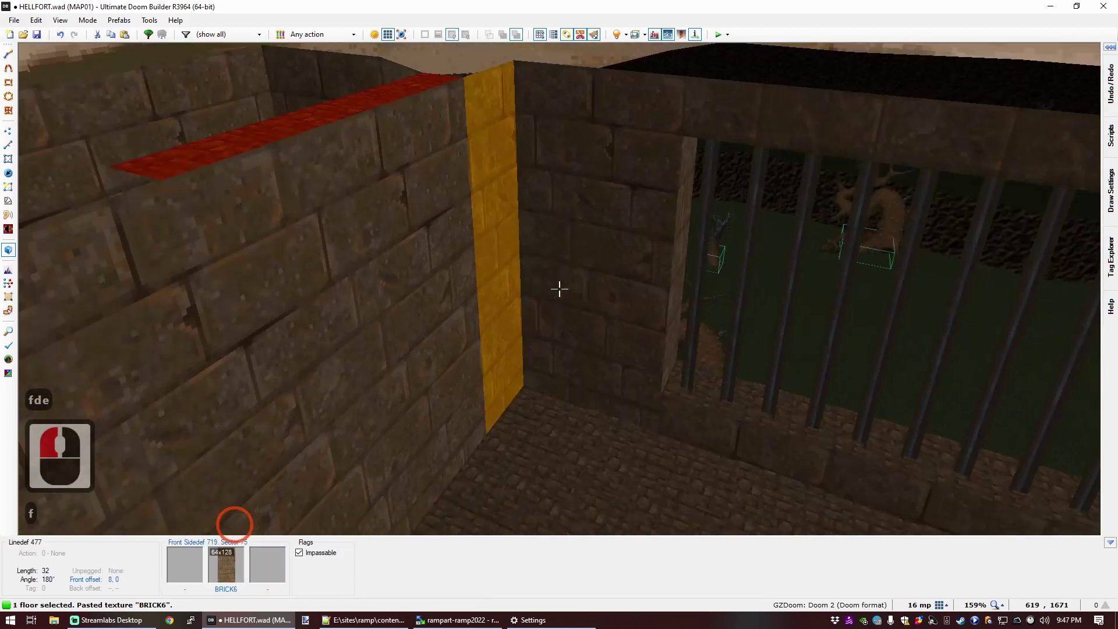
{"action": "scroll", "coordinate": [559, 288], "scroll_direction": "up", "scroll_amount": 6}
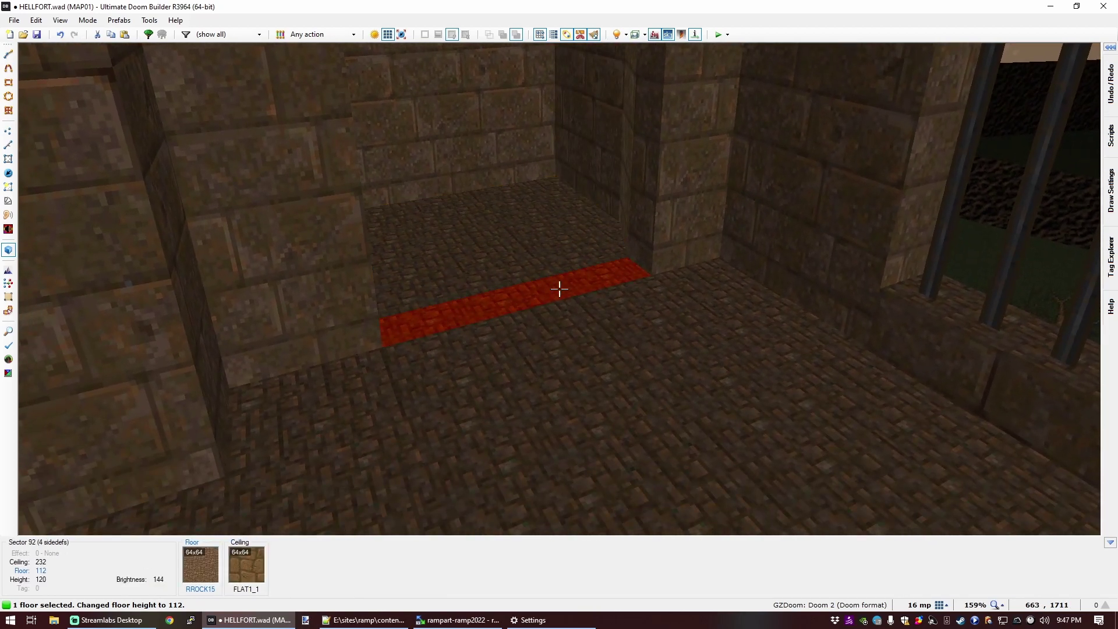
{"action": "scroll", "coordinate": [559, 288], "scroll_direction": "up", "scroll_amount": 4}
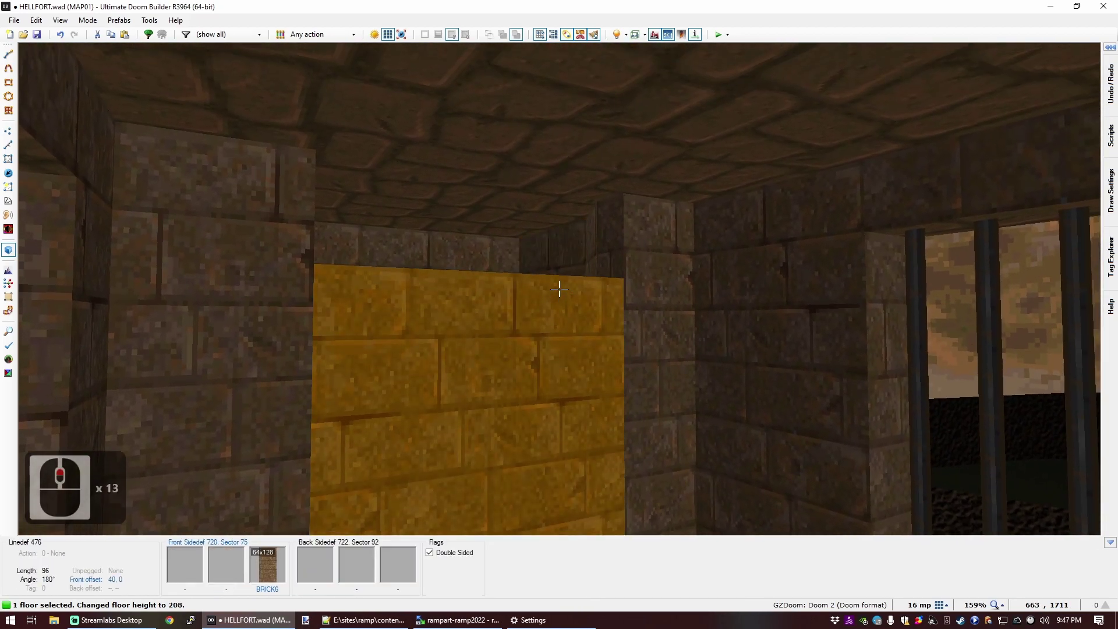
{"action": "scroll", "coordinate": [559, 288], "scroll_direction": "down", "scroll_amount": 6}
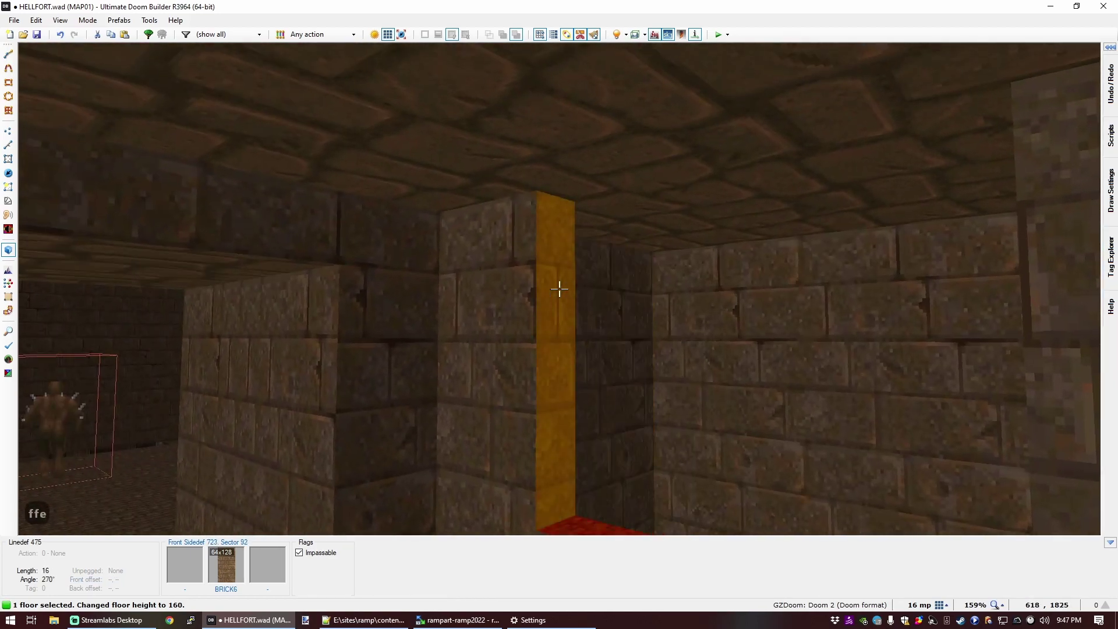
{"action": "scroll", "coordinate": [559, 288], "scroll_direction": "up", "scroll_amount": 9}
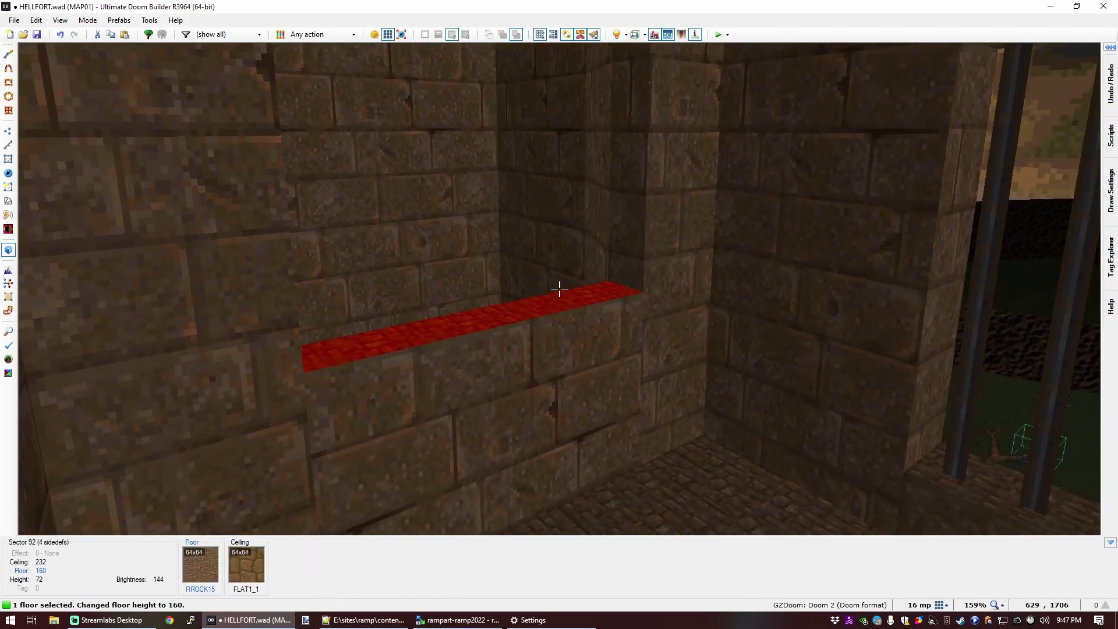
Step: Raise the east recess's floor up to the ceiling to close off the east chamber
{"action": "key", "text": "w"}
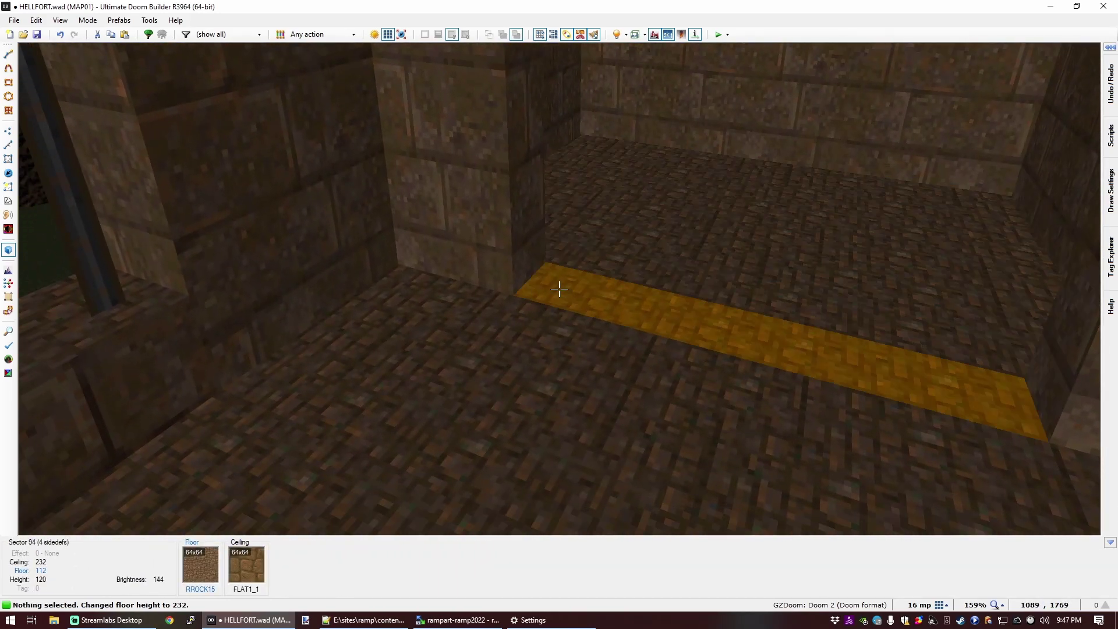
{"action": "left_click", "coordinate": [559, 288]}
{"action": "key", "text": "d"}
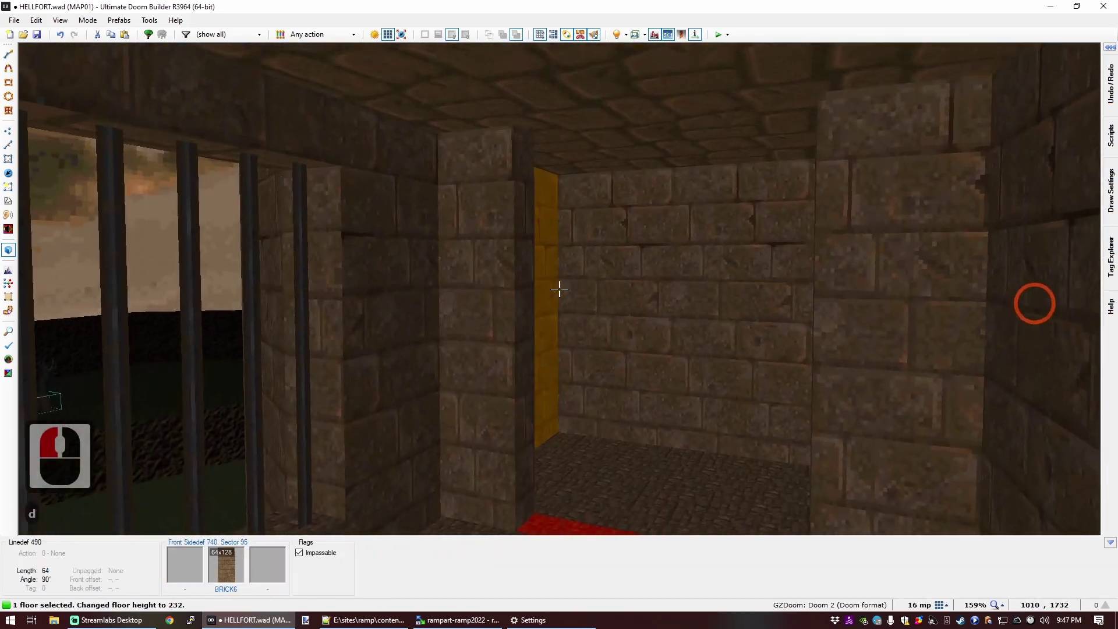
{"action": "scroll", "coordinate": [559, 288], "scroll_direction": "up", "scroll_amount": 16}
Step: Copy the BRICK6 texture from a neighbouring wall onto the raised east recess's missing wall faces
{"action": "key", "text": "c"}
{"action": "key", "text": "ctrl+c"}
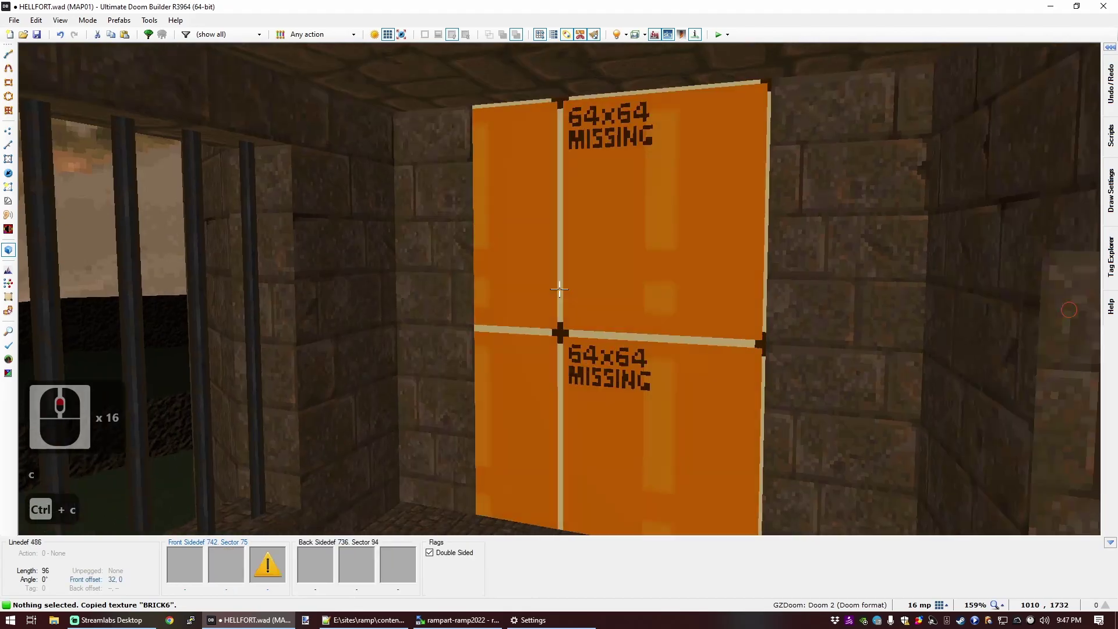
{"action": "middle_click", "coordinate": [559, 288]}
{"action": "key", "text": "e"}
{"action": "key", "text": "f"}
{"action": "key", "text": "d"}
{"action": "middle_click", "coordinate": [559, 289]}
{"action": "key", "text": "s"}
{"action": "key", "text": "e"}
{"action": "key", "text": "d"}
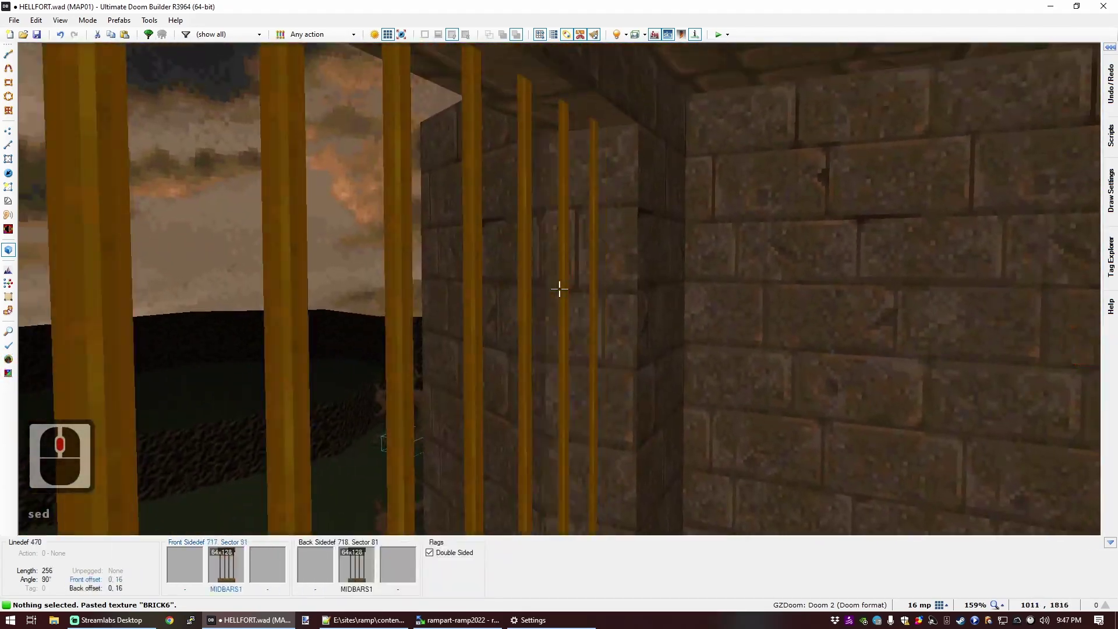
Step: Return to the 2D map and assign new tag 4 to both narrow closed door sectors at the main room's west and east ends
{"action": "key", "text": "q"}
{"action": "scroll", "coordinate": [562, 288], "scroll_direction": "down", "scroll_amount": 4}
{"action": "scroll", "coordinate": [513, 167], "scroll_direction": "down", "scroll_amount": 3}
{"action": "scroll", "coordinate": [485, 224], "scroll_direction": "up", "scroll_amount": 5}
{"action": "scroll", "coordinate": [454, 233], "scroll_direction": "up", "scroll_amount": 3}
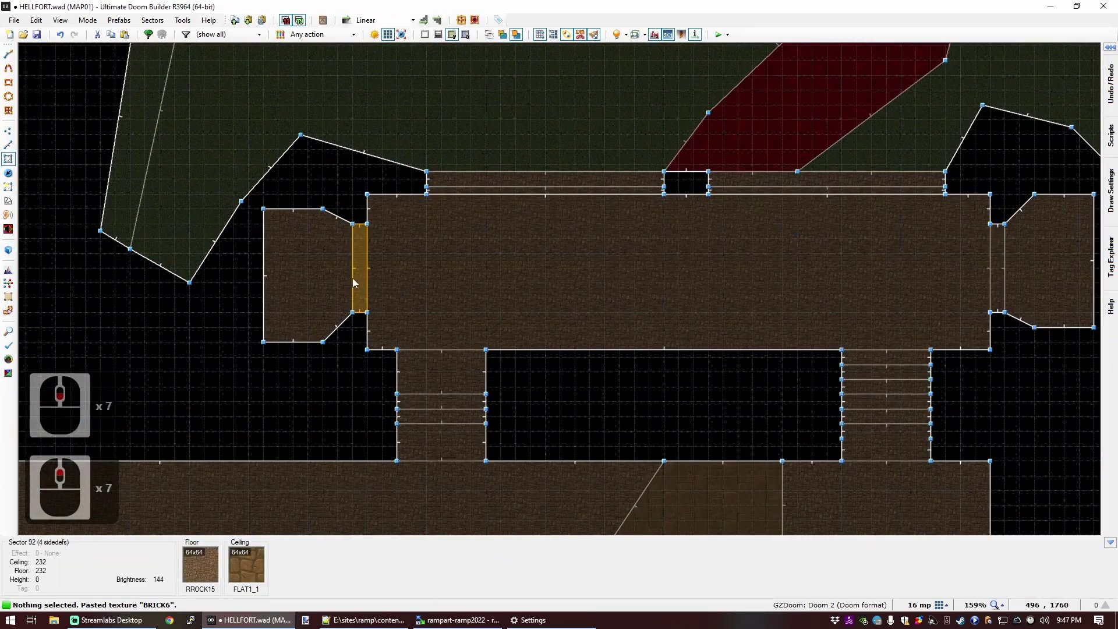
{"action": "left_click", "coordinate": [356, 265]}
{"action": "left_click", "coordinate": [1000, 262]}
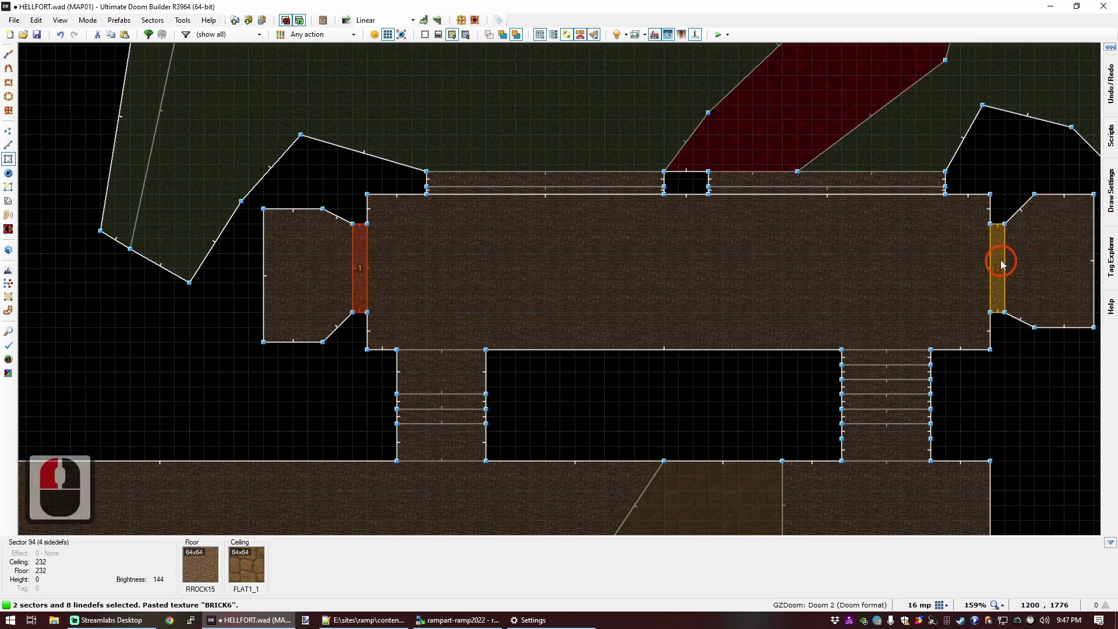
{"action": "right_click", "coordinate": [1000, 257]}
{"action": "left_click", "coordinate": [672, 346]}
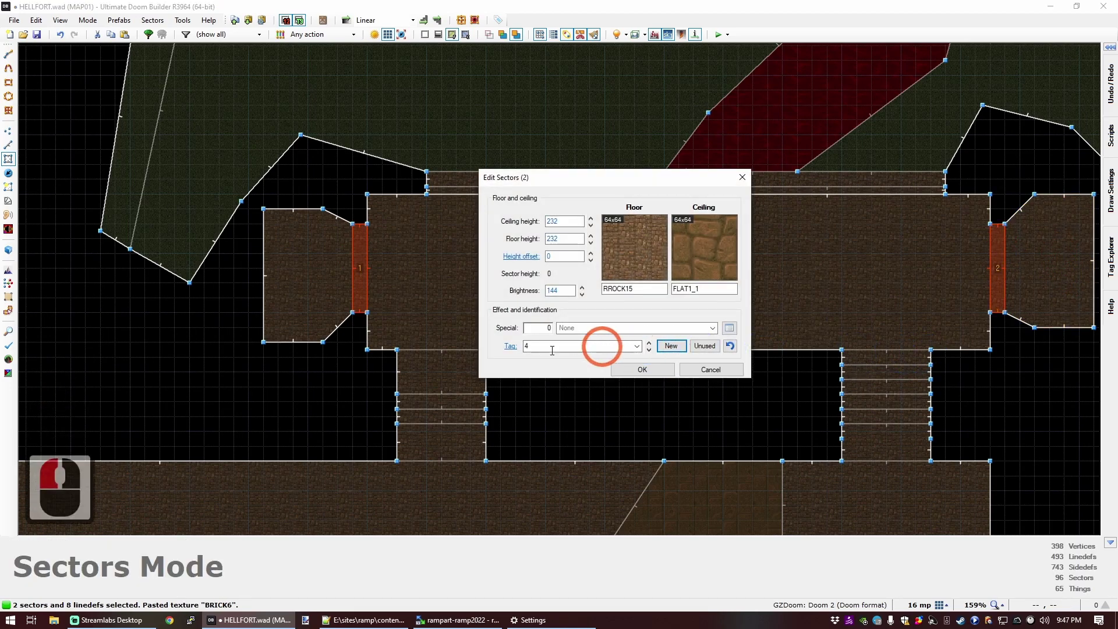
{"action": "left_click", "coordinate": [642, 369]}
Step: Draw a vertical 144-unit line across the eastern part of the main room and flip the linedef
{"action": "scroll", "coordinate": [669, 349], "scroll_direction": "down", "scroll_amount": 1}
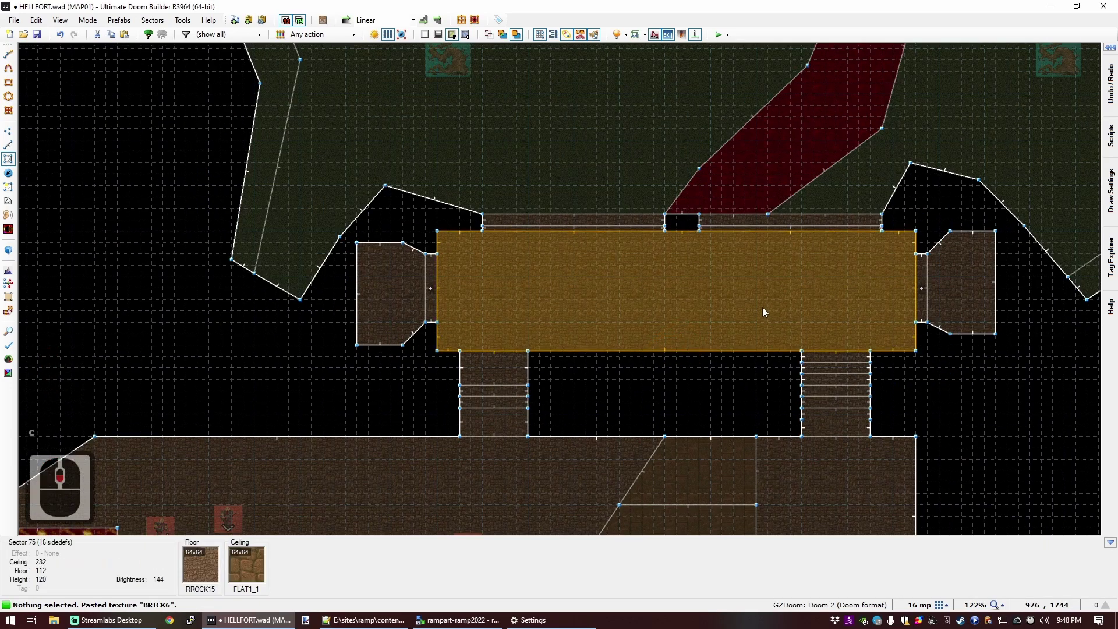
{"action": "scroll", "coordinate": [757, 291], "scroll_direction": "up", "scroll_amount": 2}
{"action": "key", "text": "ctrl+d"}
{"action": "left_click", "coordinate": [771, 199]}
{"action": "left_click", "coordinate": [771, 314]}
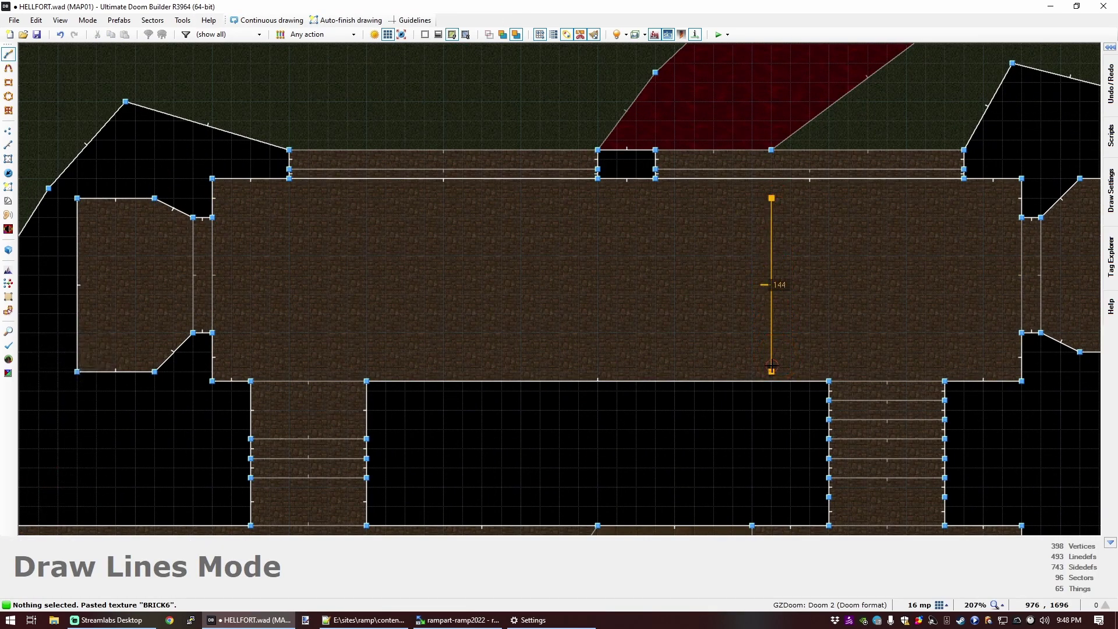
{"action": "left_click", "coordinate": [771, 371]}
{"action": "right_click", "coordinate": [759, 345]}
{"action": "key", "text": "l"}
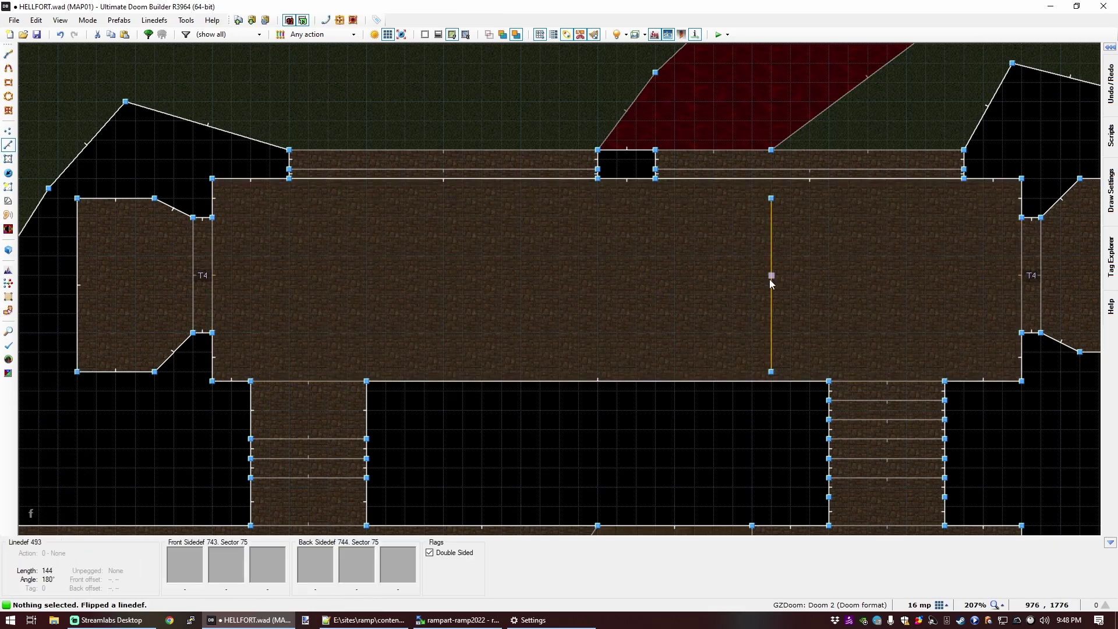
Step: Give the new line tag 4 and action 19, W1 Floor Lower to Highest Floor
{"action": "right_click", "coordinate": [771, 281]}
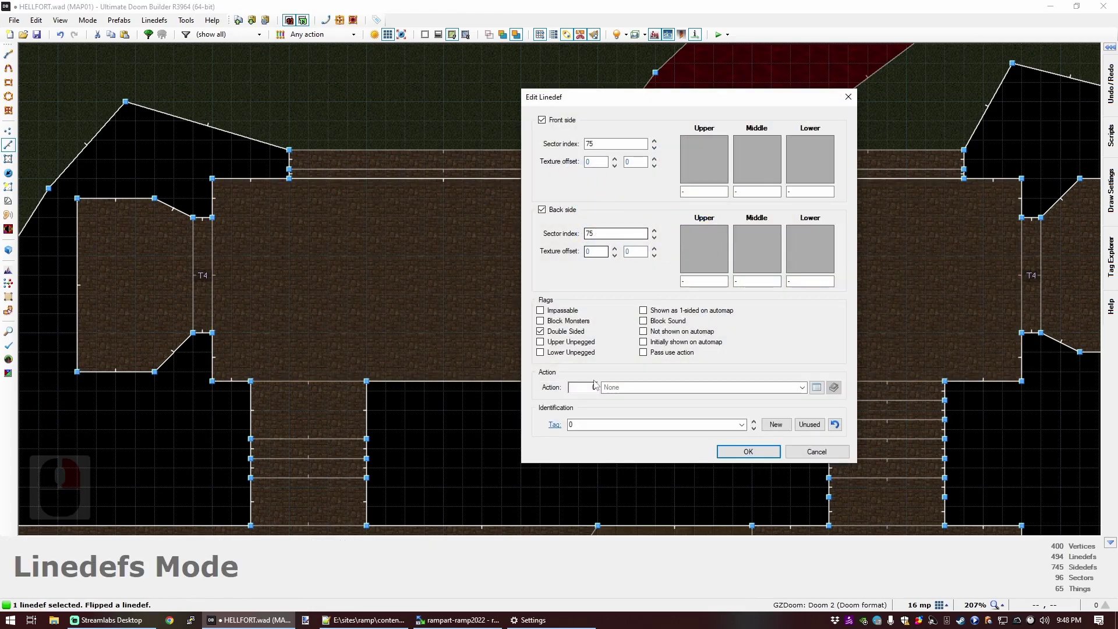
{"action": "left_click", "coordinate": [626, 433]}
{"action": "type", "text": "4"}
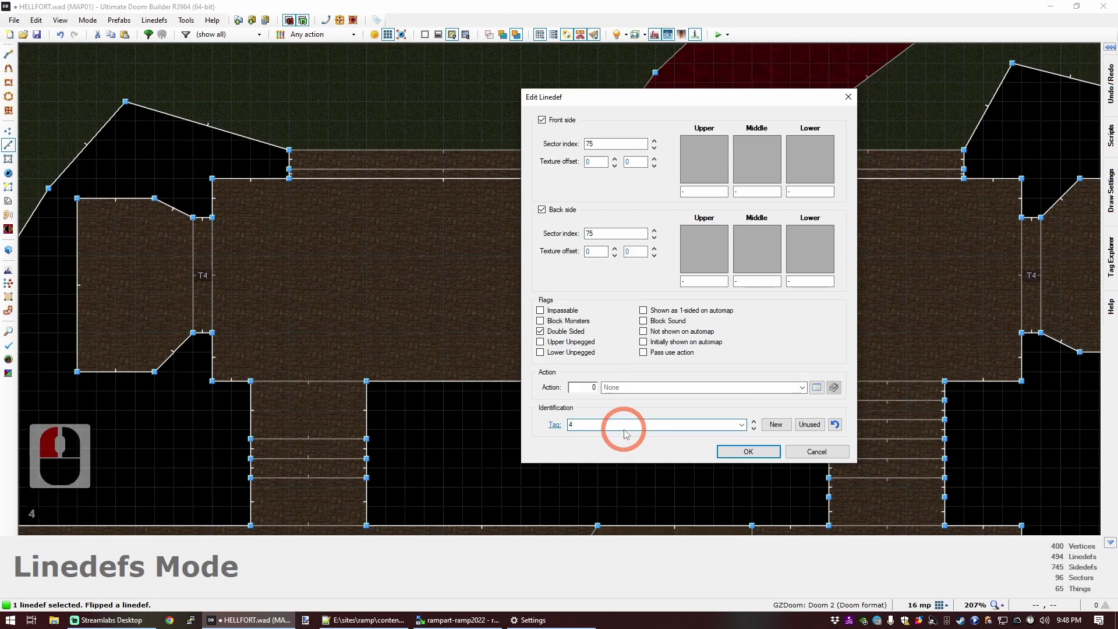
{"action": "left_click", "coordinate": [816, 387]}
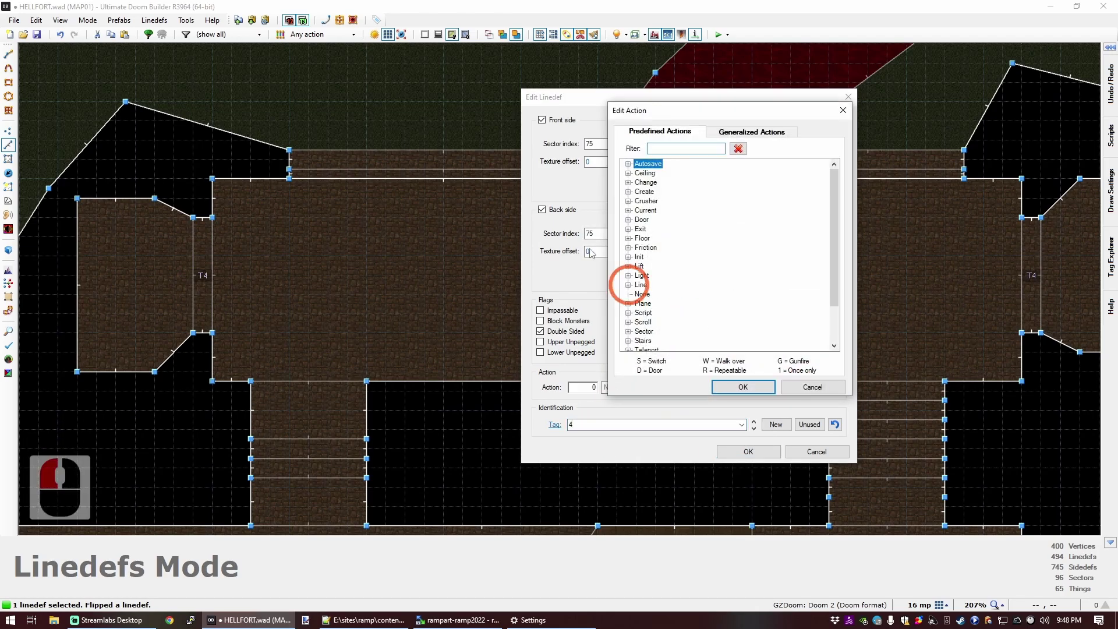
{"action": "left_click", "coordinate": [628, 238]}
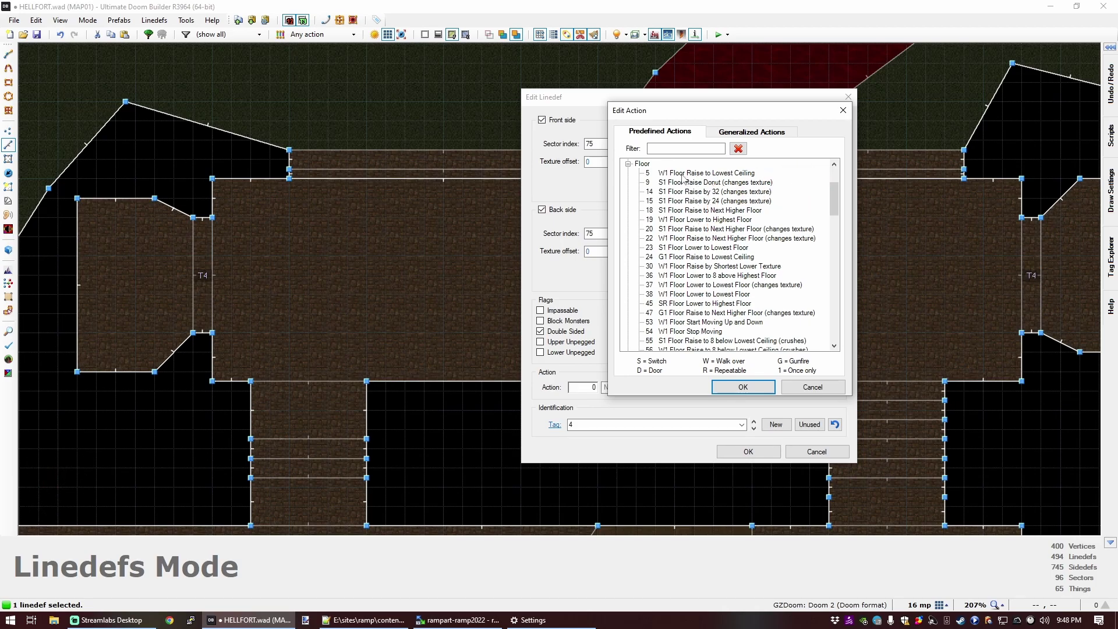
{"action": "left_click", "coordinate": [697, 220]}
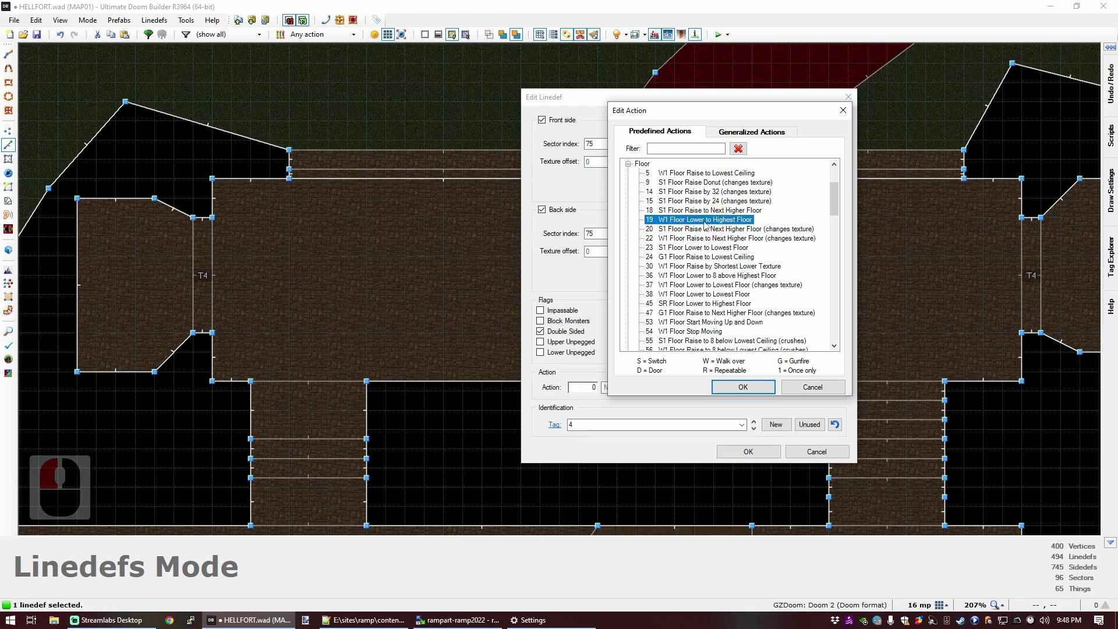
{"action": "left_click_drag", "start_coordinate": [836, 208], "coordinate": [819, 277]}
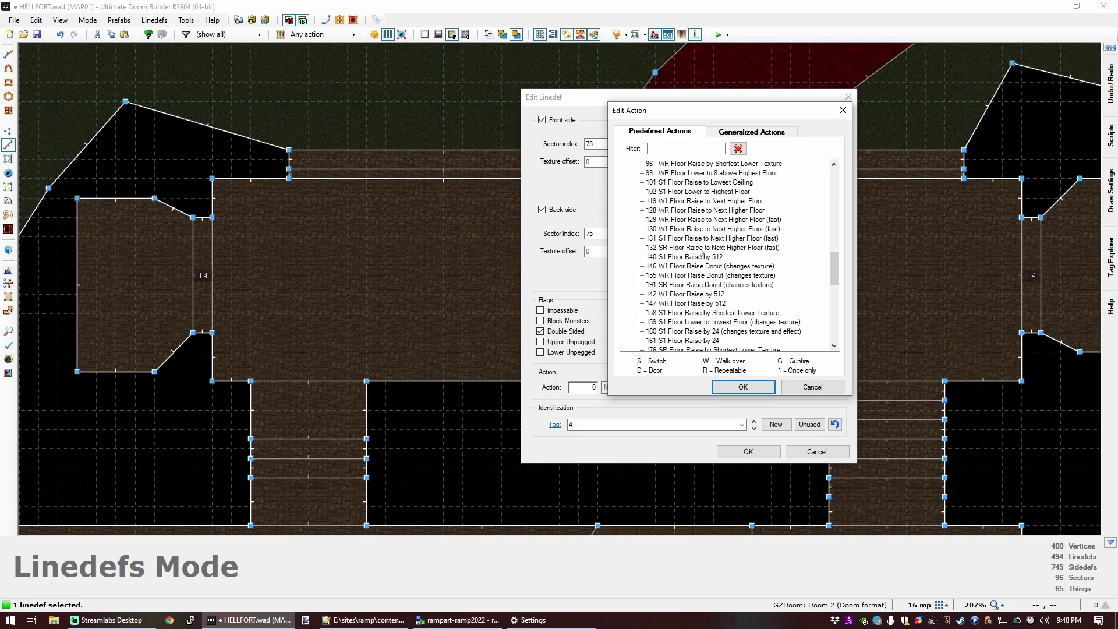
{"action": "left_click_drag", "start_coordinate": [835, 271], "coordinate": [825, 207]}
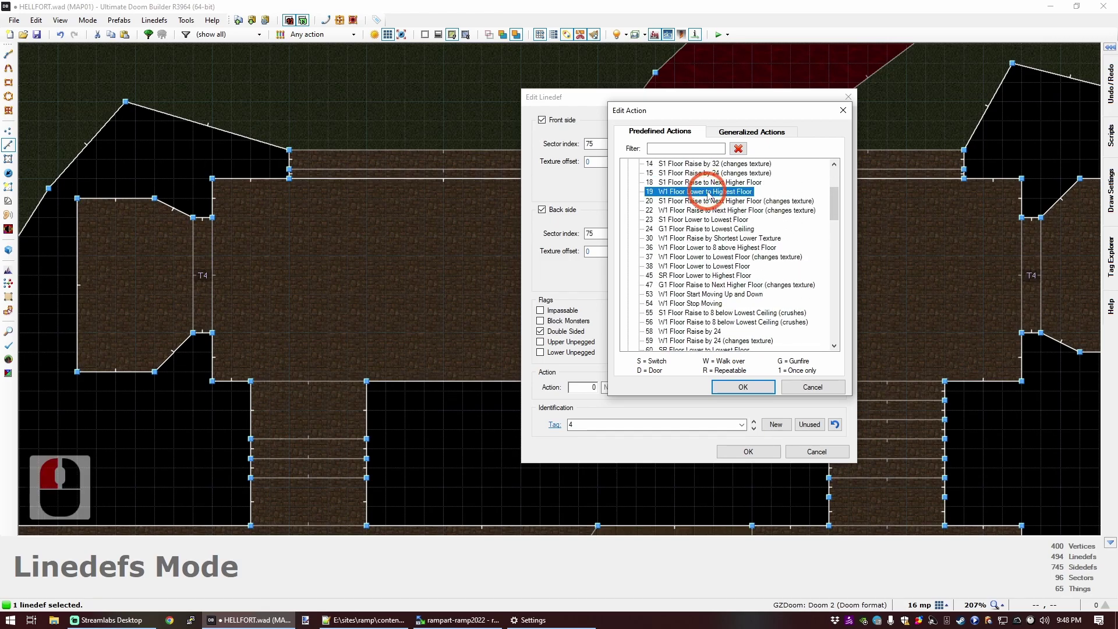
{"action": "left_click", "coordinate": [729, 387]}
{"action": "left_click", "coordinate": [735, 451]}
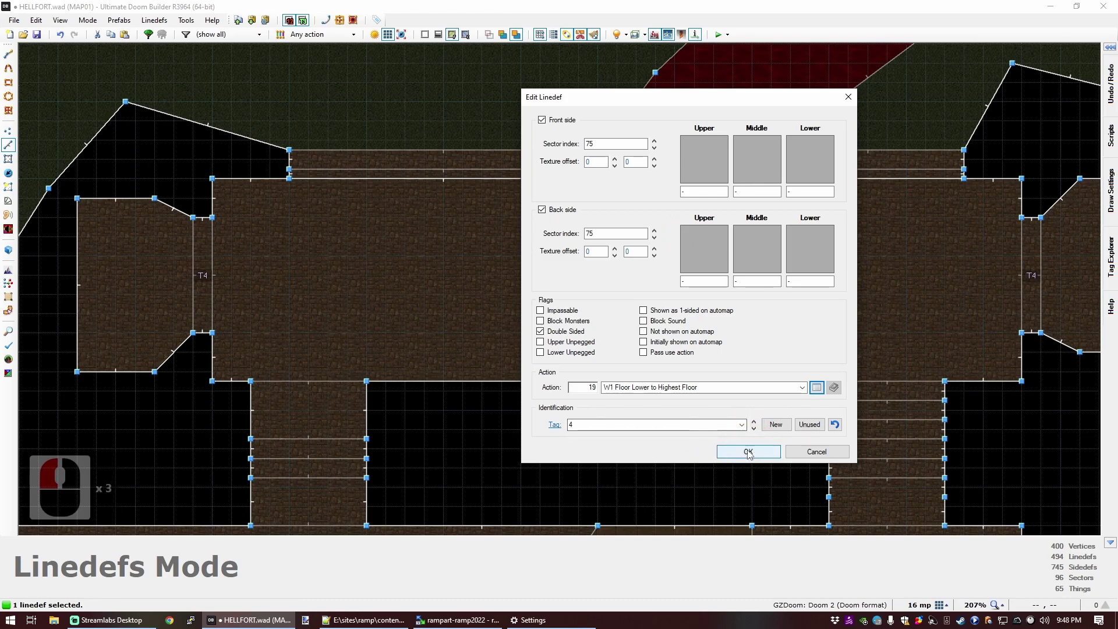
Step: Save the map with the tagged trigger line and door sectors
{"action": "scroll", "coordinate": [701, 298], "scroll_direction": "down", "scroll_amount": 3}
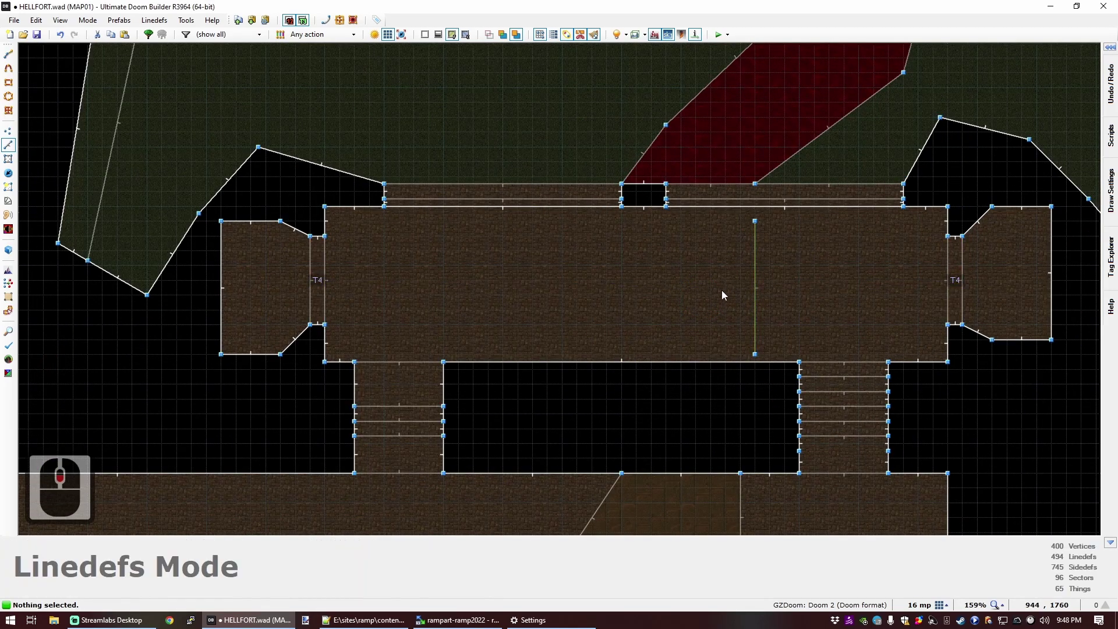
{"action": "scroll", "coordinate": [389, 296], "scroll_direction": "down", "scroll_amount": 2}
{"action": "scroll", "coordinate": [393, 305], "scroll_direction": "up", "scroll_amount": 2}
{"action": "key", "text": "ctrl+s"}
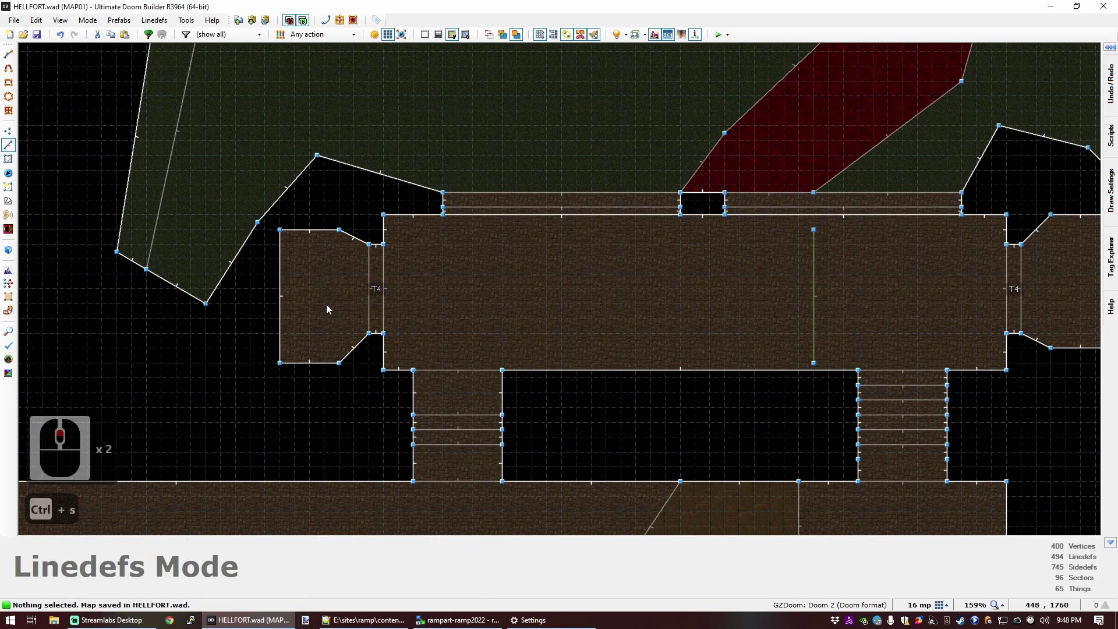
Step: Place a Revenant in the west closet at 448, 1776 with its angle set to 0
{"action": "key", "text": "t"}
{"action": "double_click", "coordinate": [327, 288]}
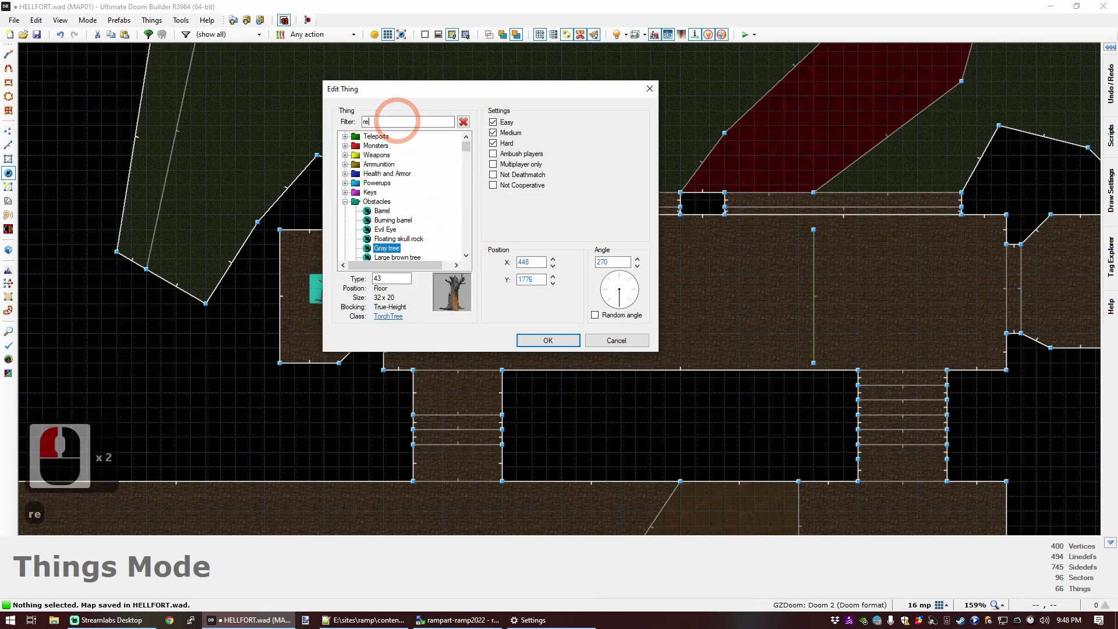
{"action": "type", "text": "rev"}
{"action": "left_click", "coordinate": [503, 201]}
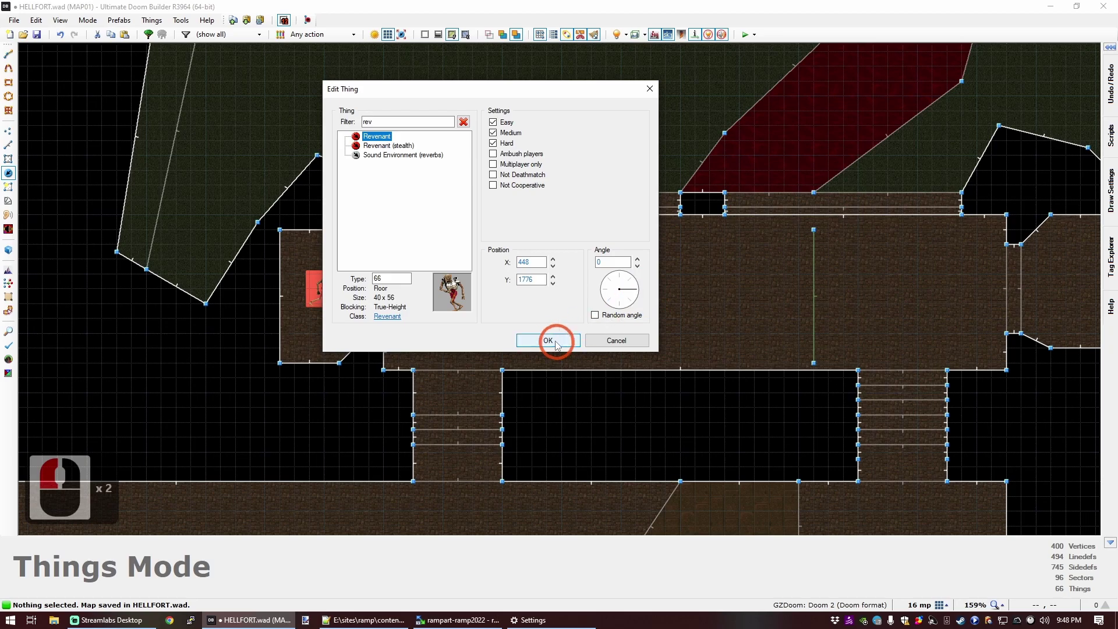
{"action": "left_click", "coordinate": [549, 341]}
Step: Place a Demon in the east closet at 1248, 1776, facing west at 180 degrees
{"action": "scroll", "coordinate": [451, 277], "scroll_direction": "down", "scroll_amount": 3}
{"action": "scroll", "coordinate": [769, 274], "scroll_direction": "up", "scroll_amount": 6}
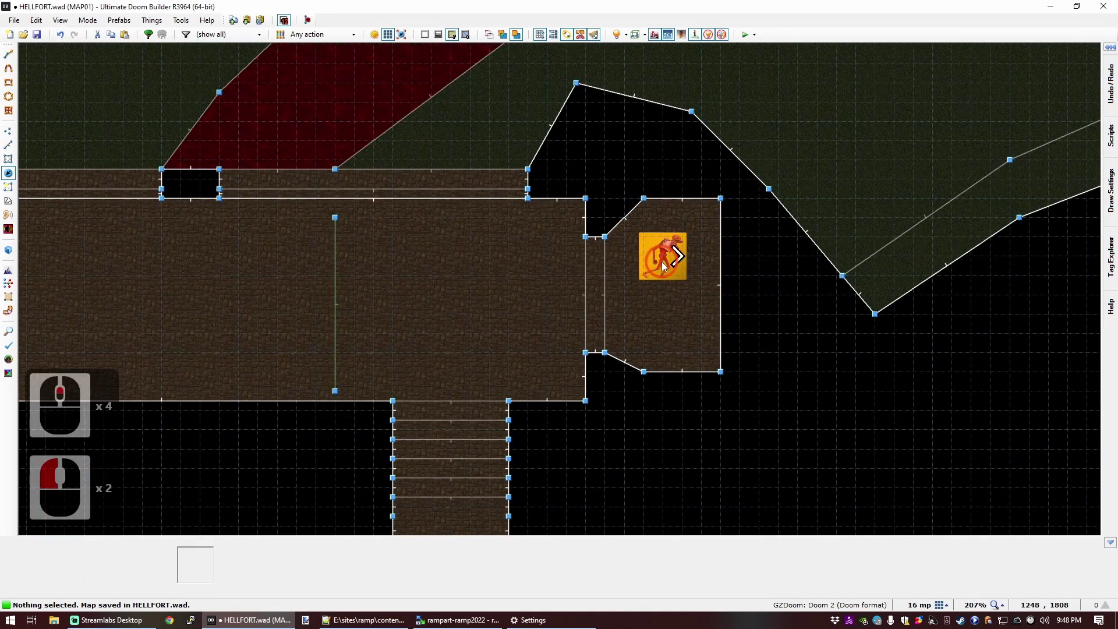
{"action": "double_click", "coordinate": [664, 266]}
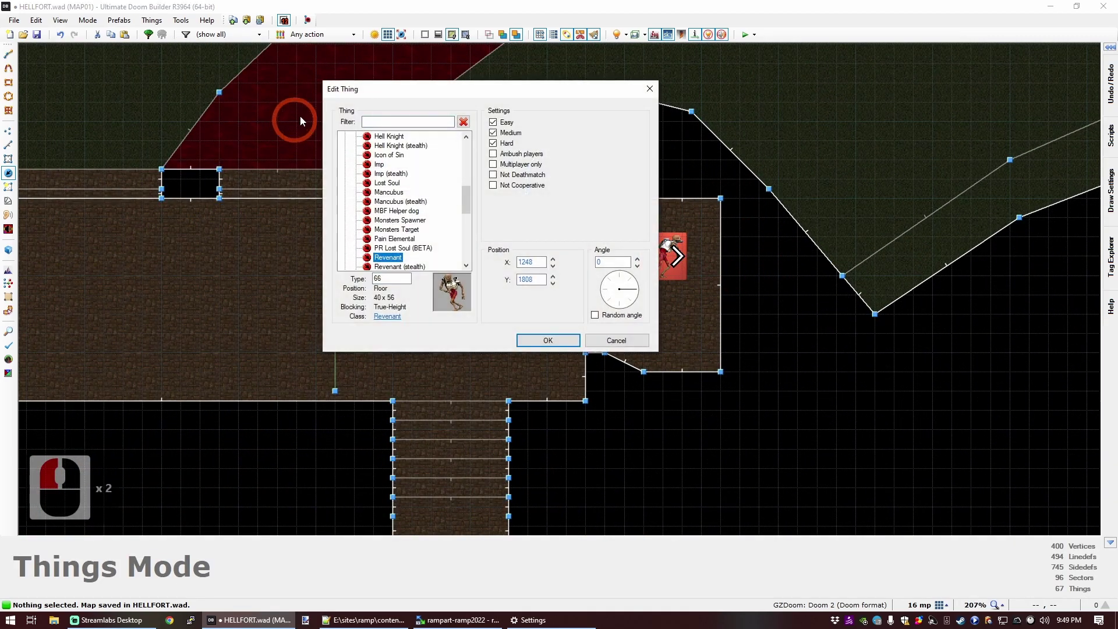
{"action": "type", "text": "demo"}
{"action": "left_click", "coordinate": [371, 136]}
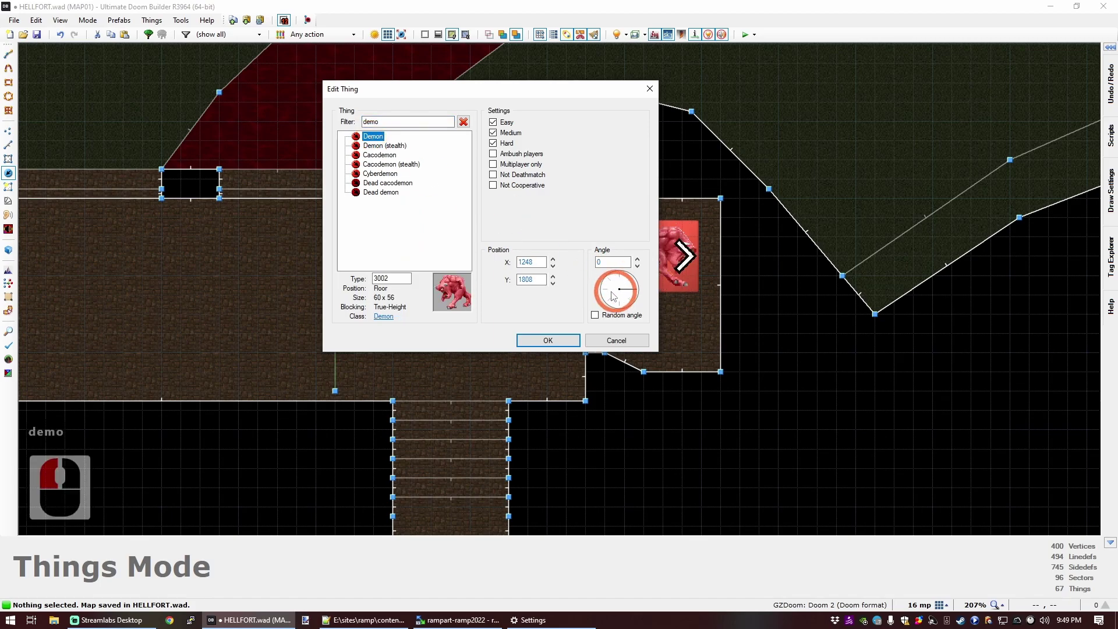
{"action": "left_click", "coordinate": [536, 344]}
{"action": "left_click_drag", "start_coordinate": [652, 247], "coordinate": [652, 283]}
Step: Enlarge the east closet by pulling new vertices on its outer wall eastward, leaving a slanted upper corner and a straight lower wall
{"action": "scroll", "coordinate": [646, 285], "scroll_direction": "down", "scroll_amount": 1}
{"action": "scroll", "coordinate": [640, 287], "scroll_direction": "up", "scroll_amount": 2}
{"action": "key", "text": "v"}
{"action": "left_click_drag", "start_coordinate": [663, 233], "coordinate": [741, 224]}
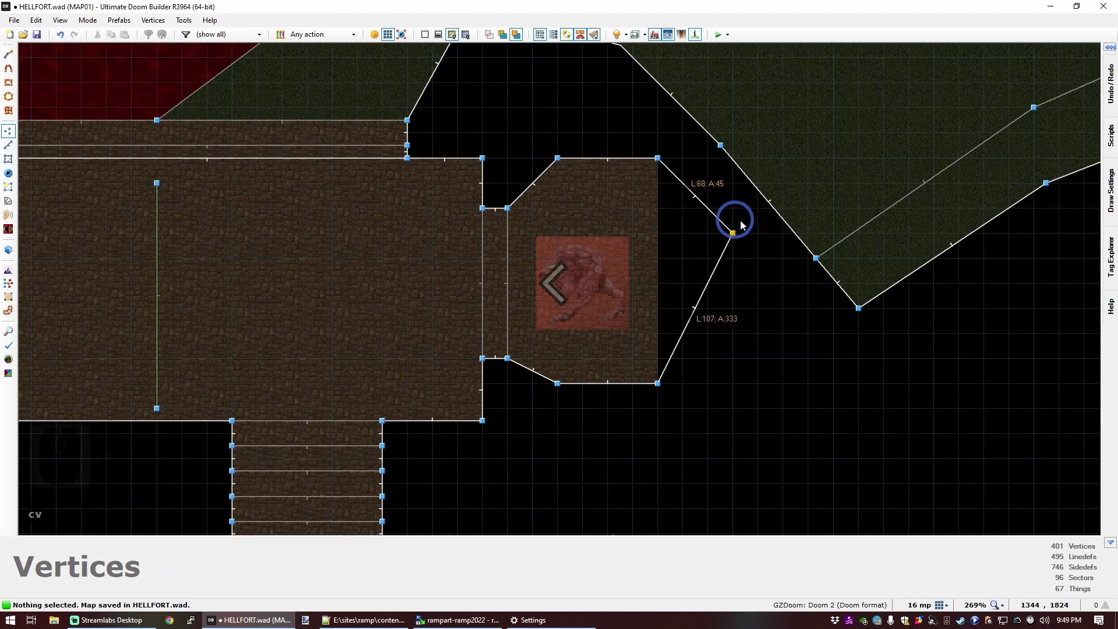
{"action": "right_click_drag", "start_coordinate": [756, 229], "coordinate": [757, 233]}
{"action": "right_click_drag", "start_coordinate": [720, 291], "coordinate": [757, 378]}
{"action": "key", "text": "c"}
Step: Duplicate the Demon directly behind the first one in the east closet and save the map
{"action": "key", "text": "t"}
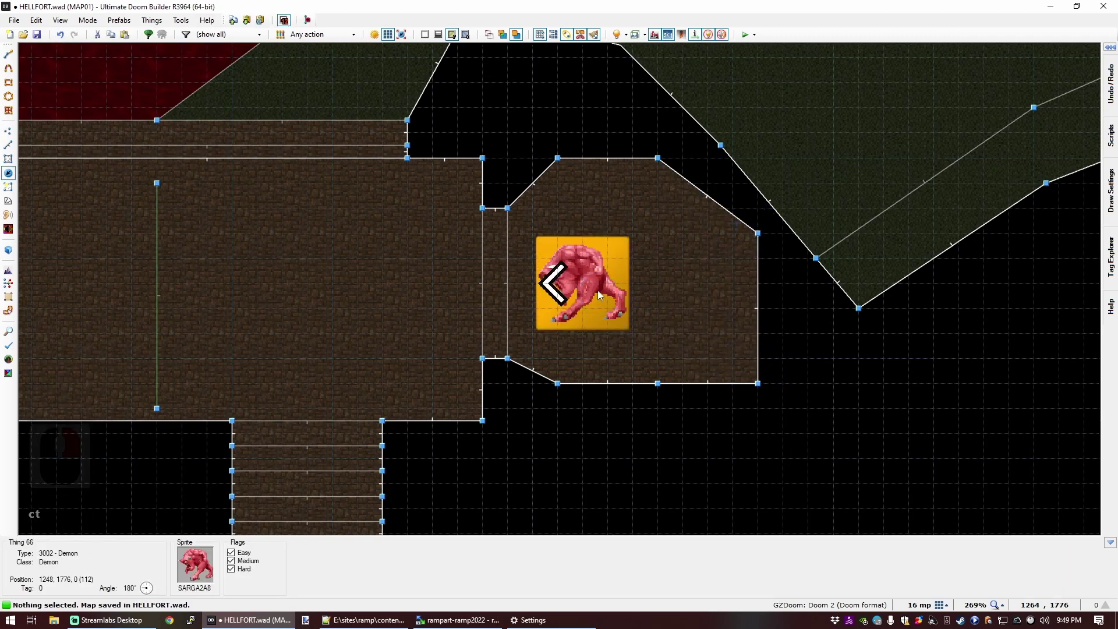
{"action": "left_click", "coordinate": [598, 290]}
{"action": "key", "text": "ctrl+c"}
{"action": "key", "text": "ctrl+v"}
{"action": "right_click", "coordinate": [663, 289]}
{"action": "key", "text": "c"}
{"action": "scroll", "coordinate": [597, 297], "scroll_direction": "down", "scroll_amount": 6}
{"action": "scroll", "coordinate": [352, 299], "scroll_direction": "up", "scroll_amount": 2}
{"action": "key", "text": "ctrl+s"}
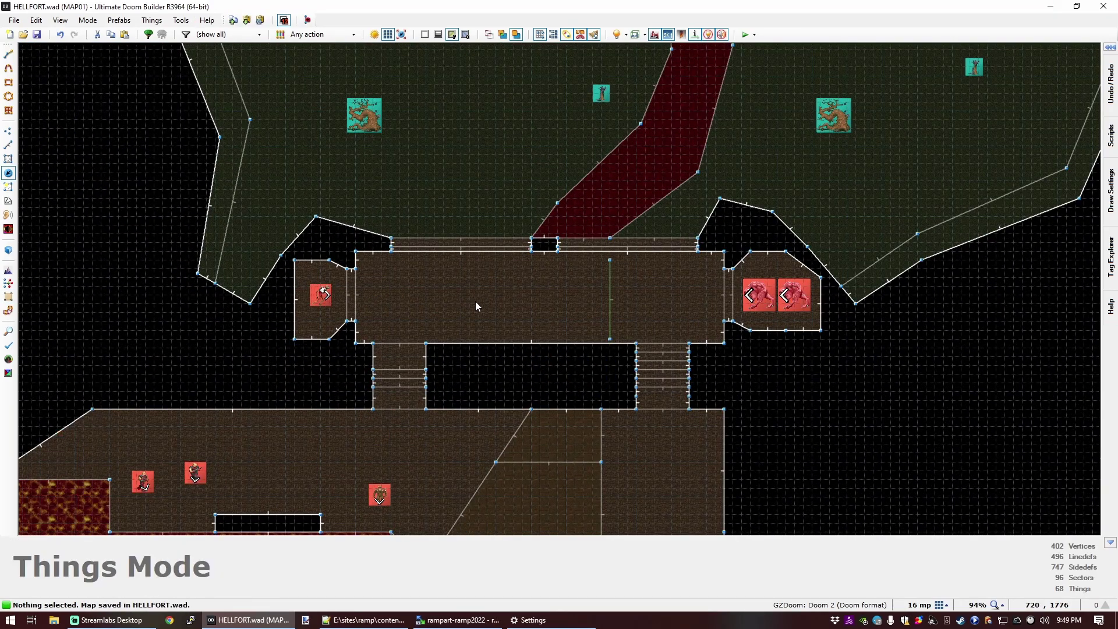
Step: Draw a small square sector on the 8-unit grid against the main room's south wall, just east of the west staircase
{"action": "scroll", "coordinate": [473, 298], "scroll_direction": "up", "scroll_amount": 2}
{"action": "scroll", "coordinate": [476, 305], "scroll_direction": "up", "scroll_amount": 2}
{"action": "scroll", "coordinate": [513, 358], "scroll_direction": "down", "scroll_amount": 1}
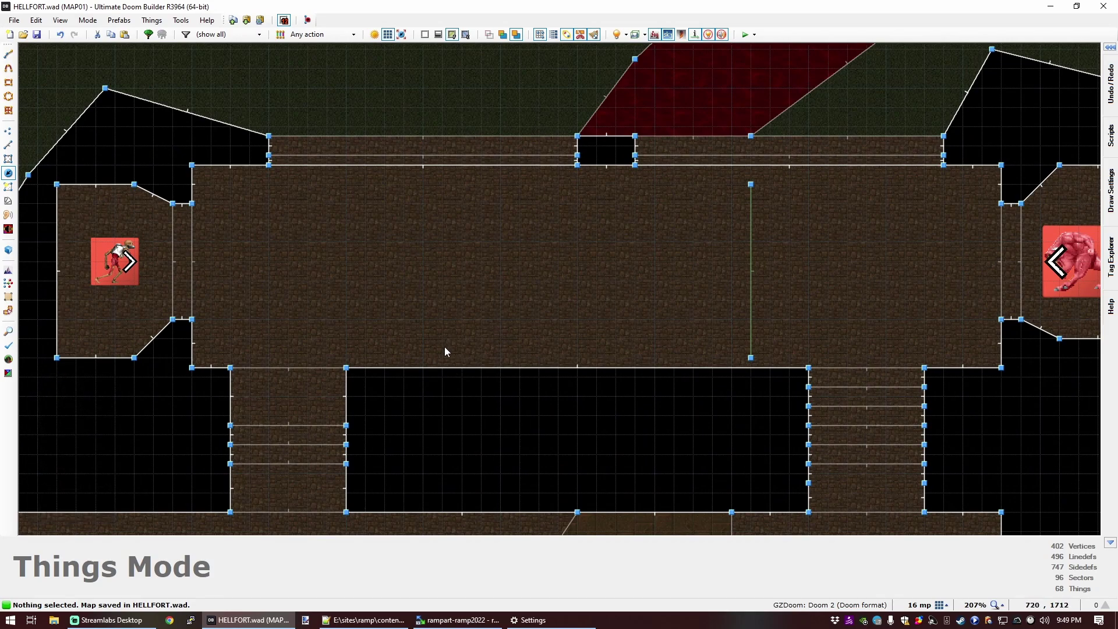
{"action": "key", "text": "ctrl+d"}
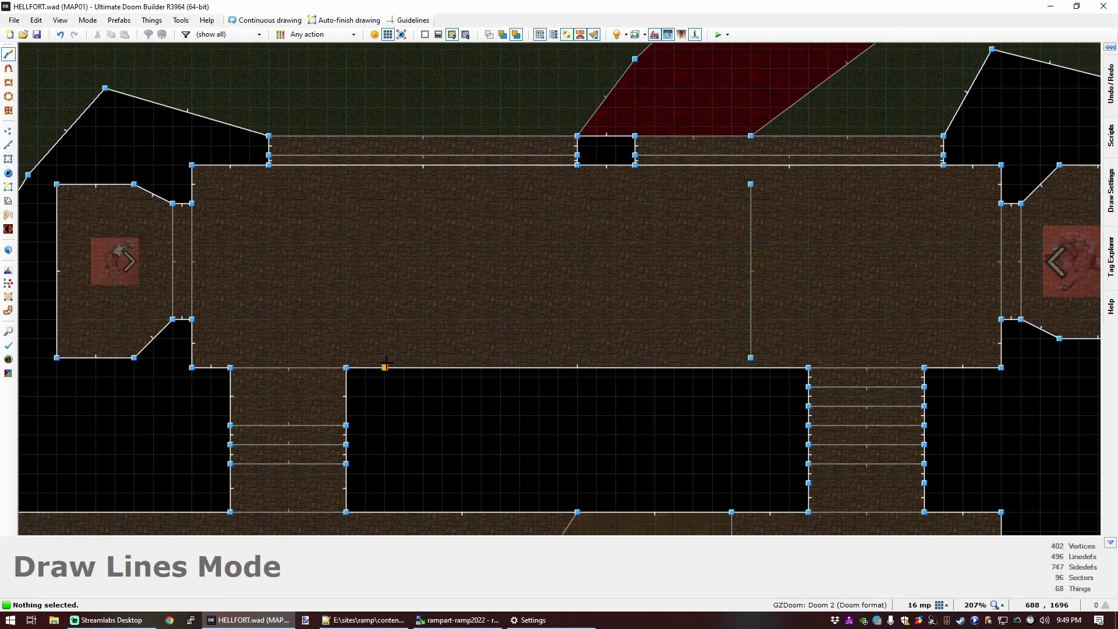
{"action": "left_click", "coordinate": [385, 364]}
{"action": "left_click", "coordinate": [385, 319]}
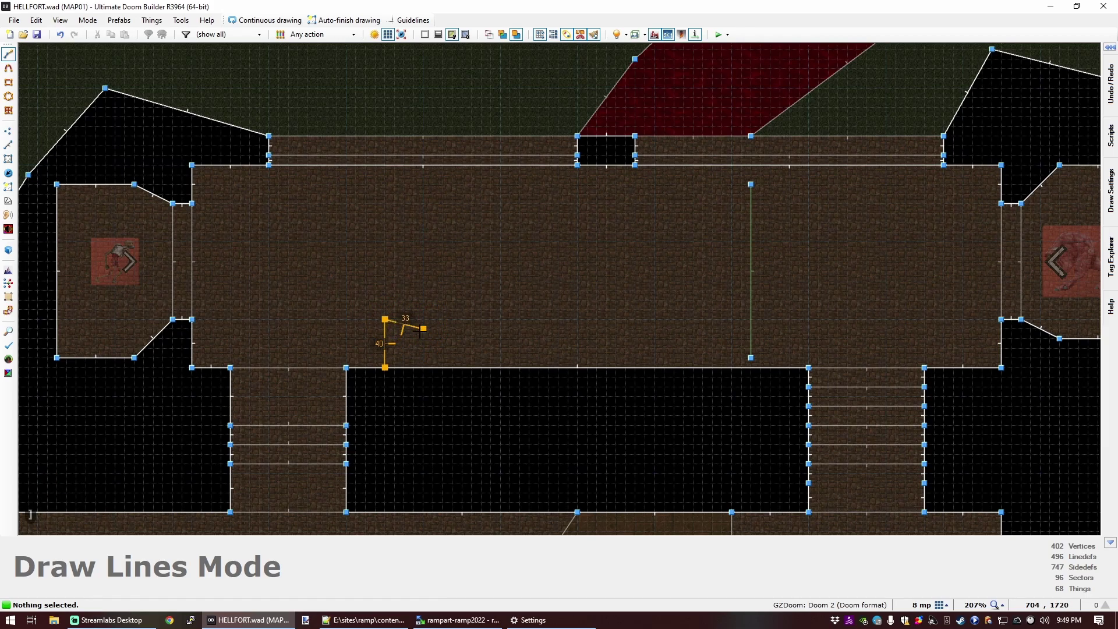
{"action": "left_click", "coordinate": [424, 367]}
{"action": "key", "text": "v"}
{"action": "right_click_drag", "start_coordinate": [385, 319], "coordinate": [388, 332]}
Step: Delete the small square sector on the south wall to make it a solid pillar
{"action": "scroll", "coordinate": [389, 332], "scroll_direction": "up", "scroll_amount": 3}
{"action": "key", "text": "s"}
{"action": "left_click", "coordinate": [411, 339]}
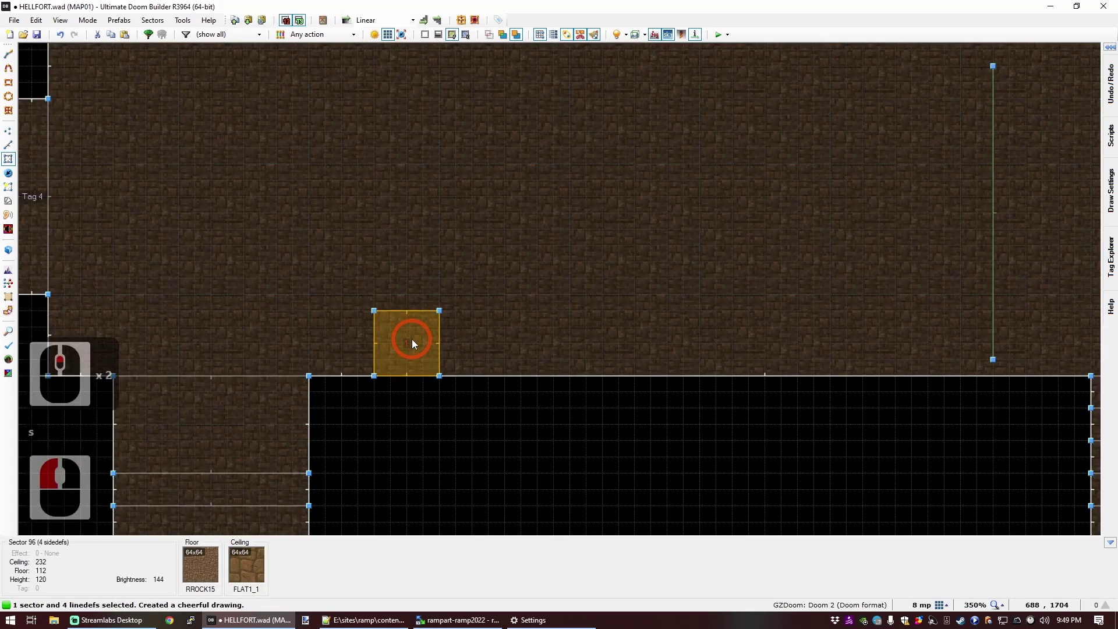
{"action": "key", "text": "Delete"}
Step: Extend the pillar between the windows into the room with a tapered outline of 16, 23, 16 and 23 units, and delete the enclosed sector
{"action": "scroll", "coordinate": [435, 364], "scroll_direction": "down", "scroll_amount": 2}
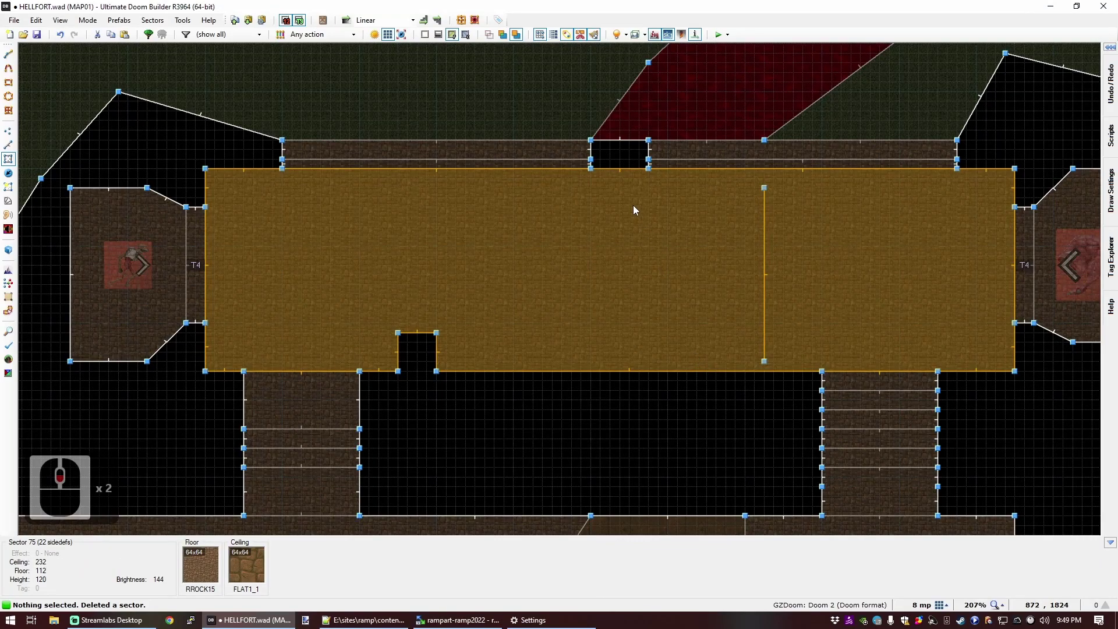
{"action": "scroll", "coordinate": [634, 205], "scroll_direction": "up", "scroll_amount": 2}
{"action": "key", "text": "ctrl+d"}
{"action": "left_click", "coordinate": [562, 150]}
{"action": "left_click", "coordinate": [562, 178]}
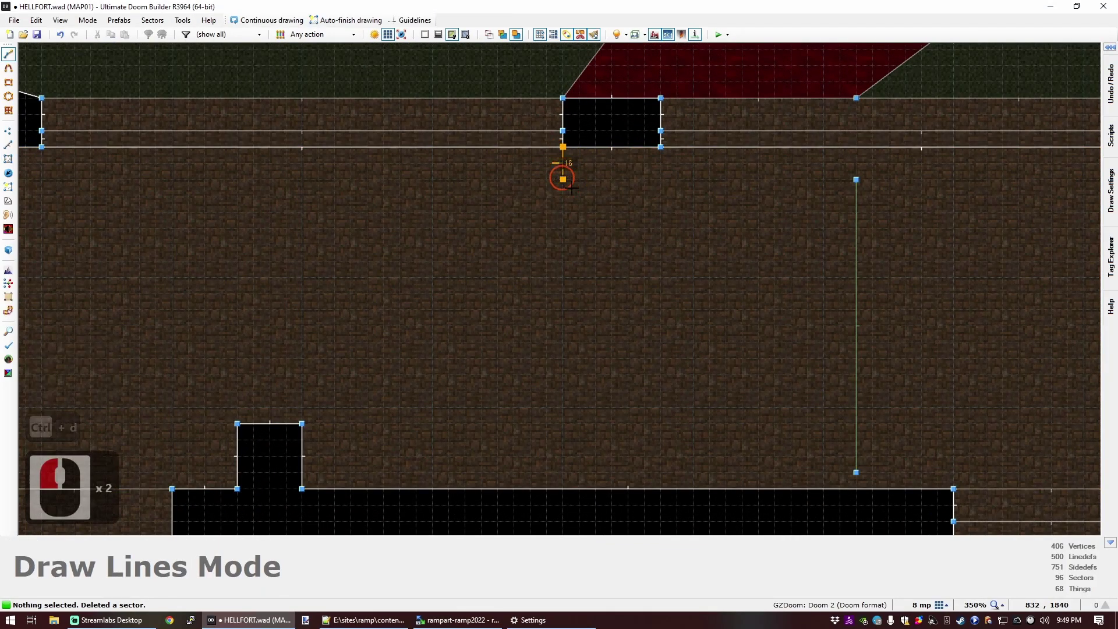
{"action": "left_click", "coordinate": [593, 211]}
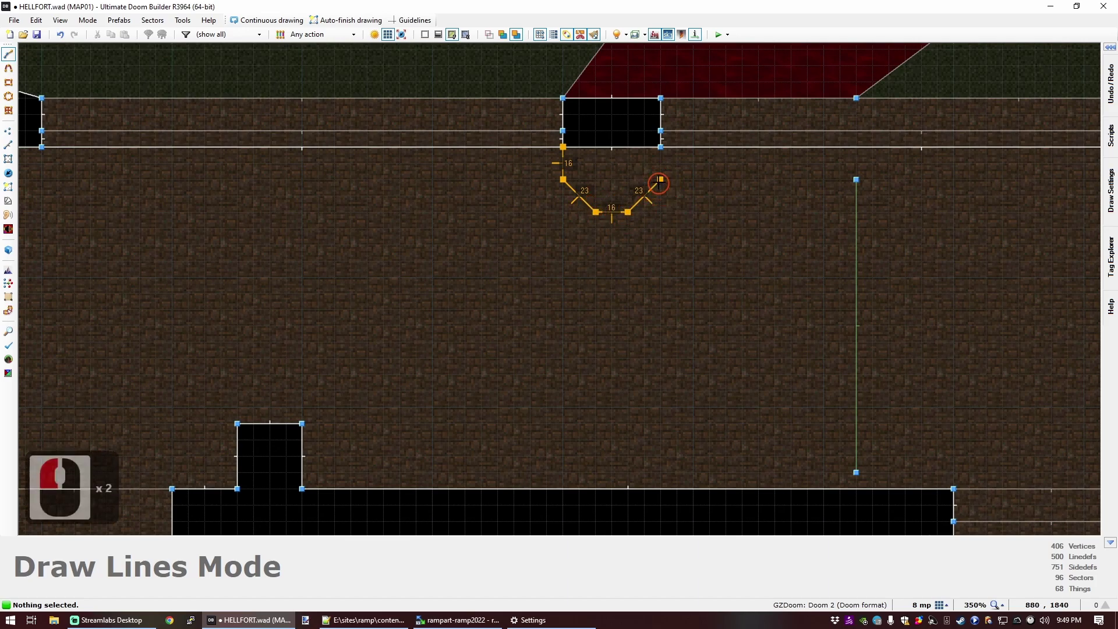
{"action": "left_click", "coordinate": [661, 147]}
{"action": "left_click", "coordinate": [610, 166]}
{"action": "key", "text": "Delete"}
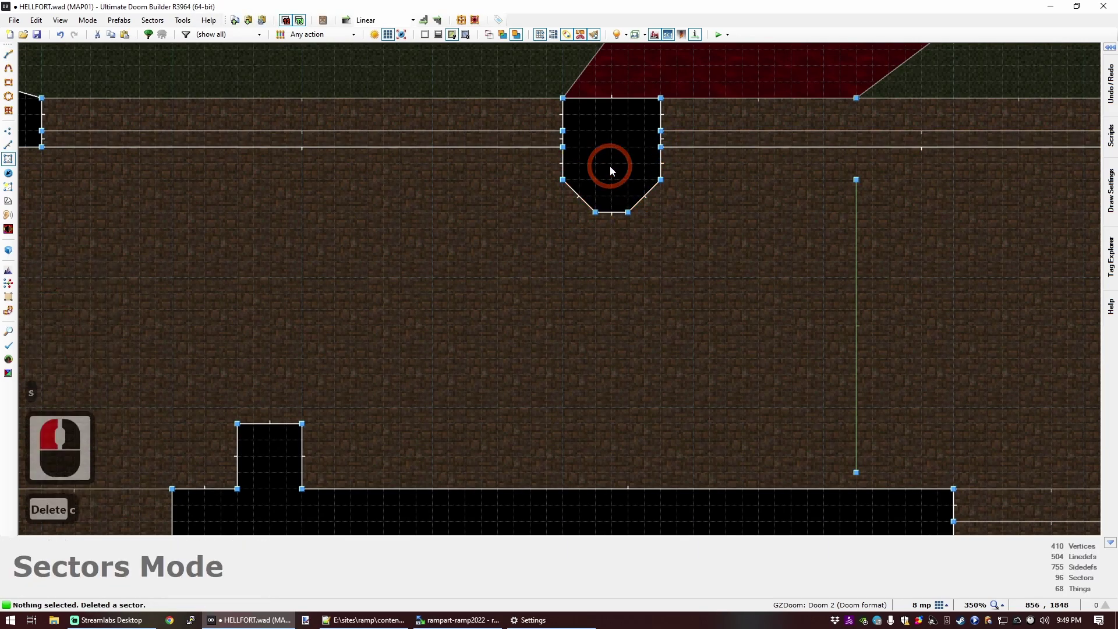
Step: Draw an alcove with slanted corners off the south wall between the staircases, with 32-unit sides, 45-unit diagonals and a 128-unit back wall
{"action": "scroll", "coordinate": [609, 166], "scroll_direction": "down", "scroll_amount": 6}
{"action": "scroll", "coordinate": [607, 231], "scroll_direction": "up", "scroll_amount": 4}
{"action": "key", "text": "ctrl+d"}
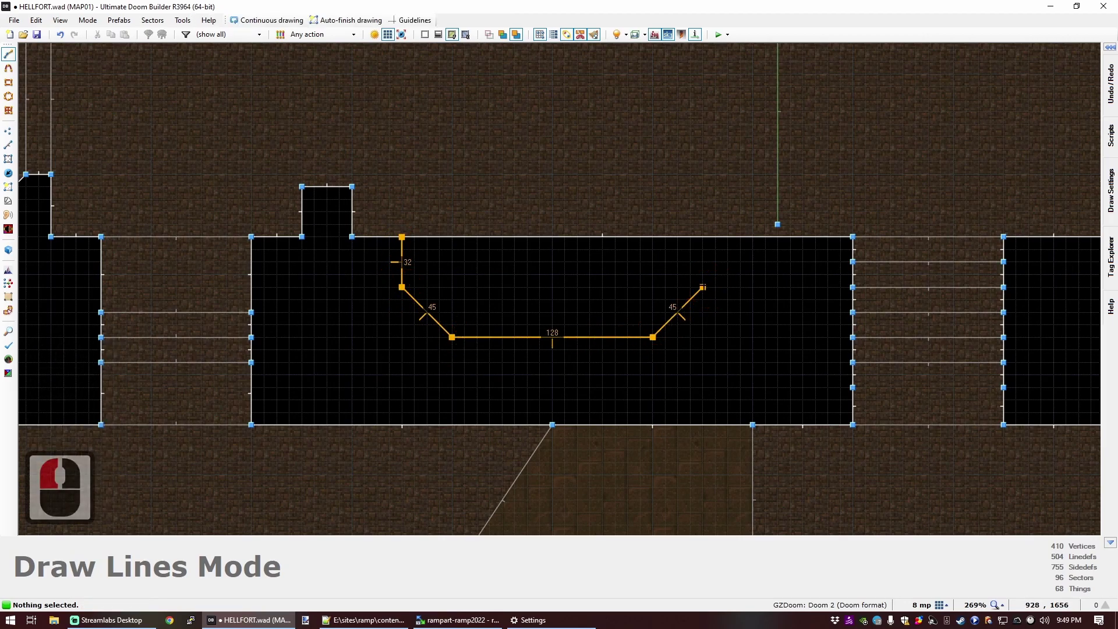
{"action": "scroll", "coordinate": [645, 193], "scroll_direction": "down", "scroll_amount": 4}
{"action": "scroll", "coordinate": [623, 214], "scroll_direction": "up", "scroll_amount": 2}
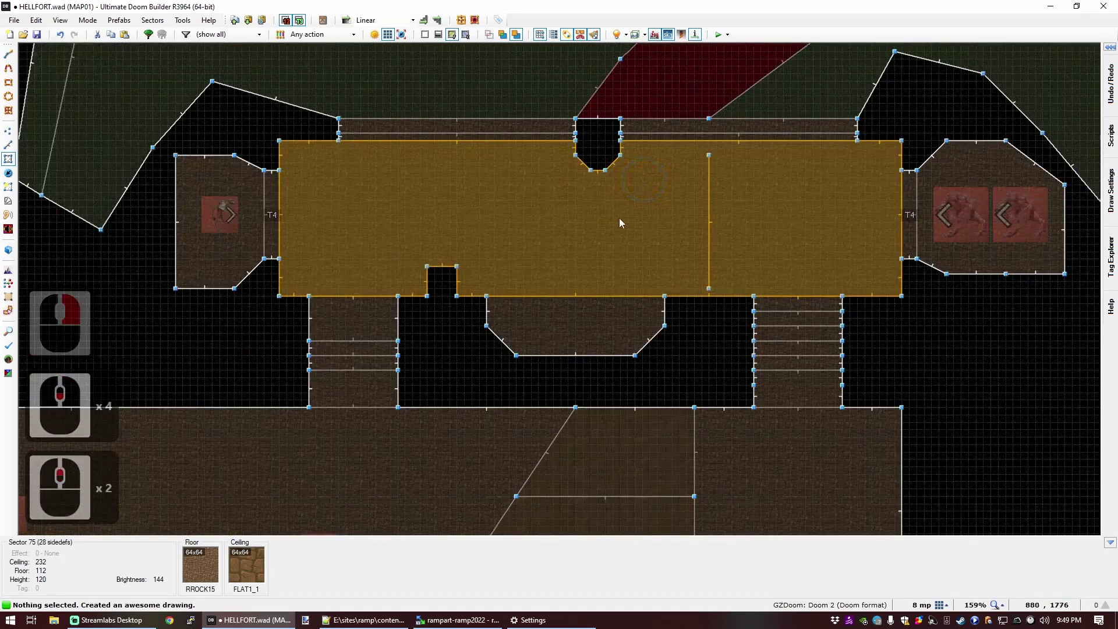
Step: Flood-fill the untextured faces of the tapered pillar between the windows with the BRICK6 texture in 3D view
{"action": "key", "text": "q"}
{"action": "key", "text": "d"}
{"action": "key", "text": "s"}
{"action": "key", "text": "s"}
{"action": "key", "text": "e"}
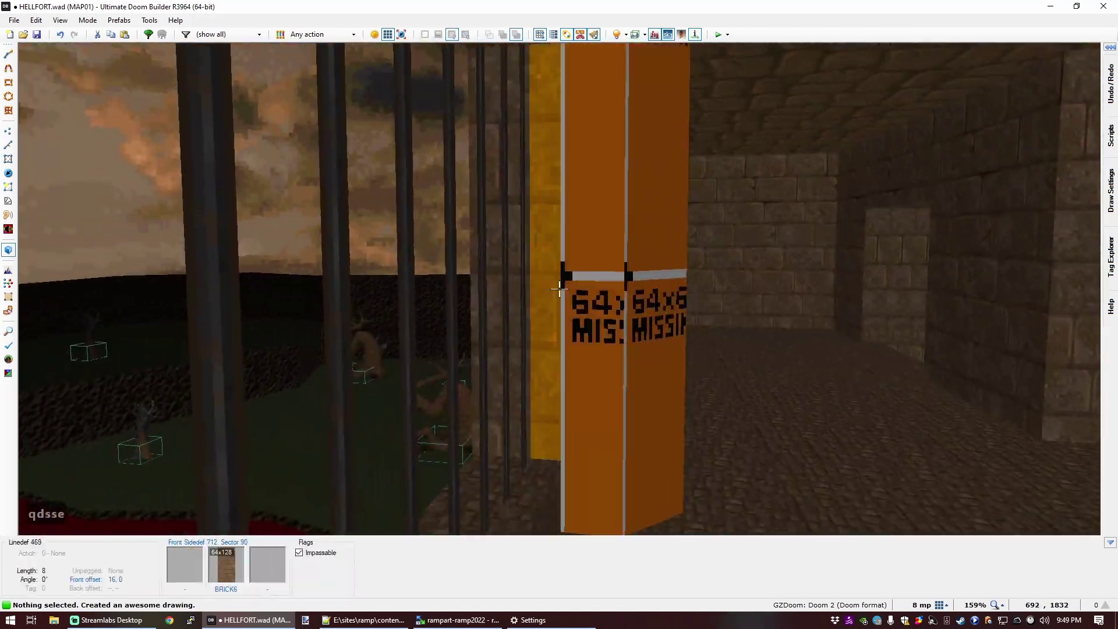
{"action": "key", "text": "ctrl+c"}
{"action": "middle_click", "coordinate": [559, 289], "text": "shift"}
{"action": "key", "text": "f"}
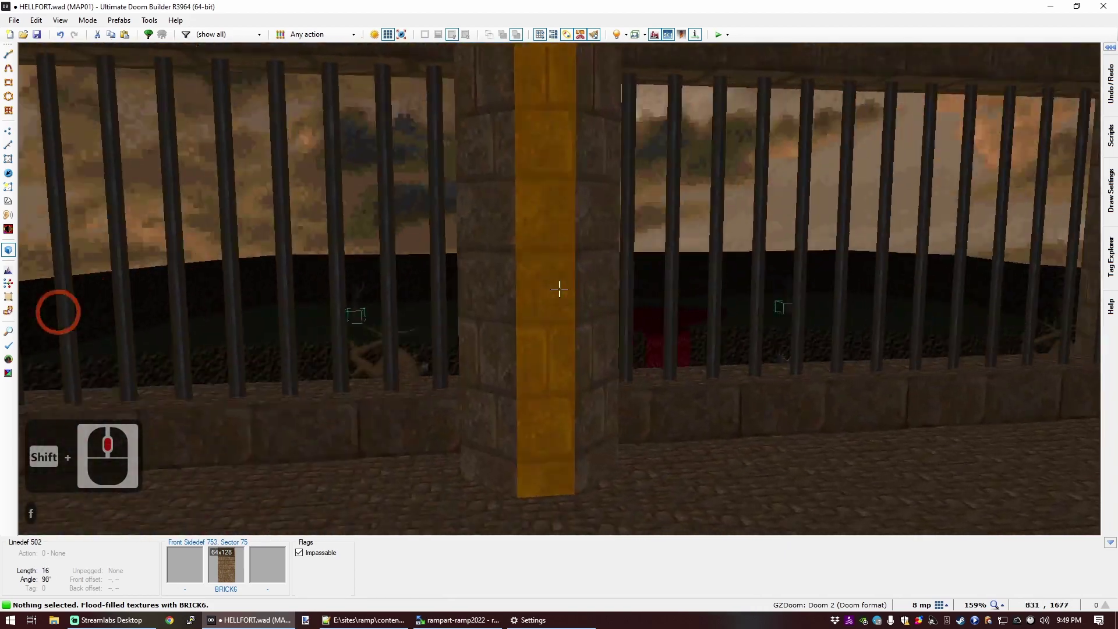
{"action": "key", "text": "d"}
{"action": "key", "text": "e"}
{"action": "key", "text": "f"}
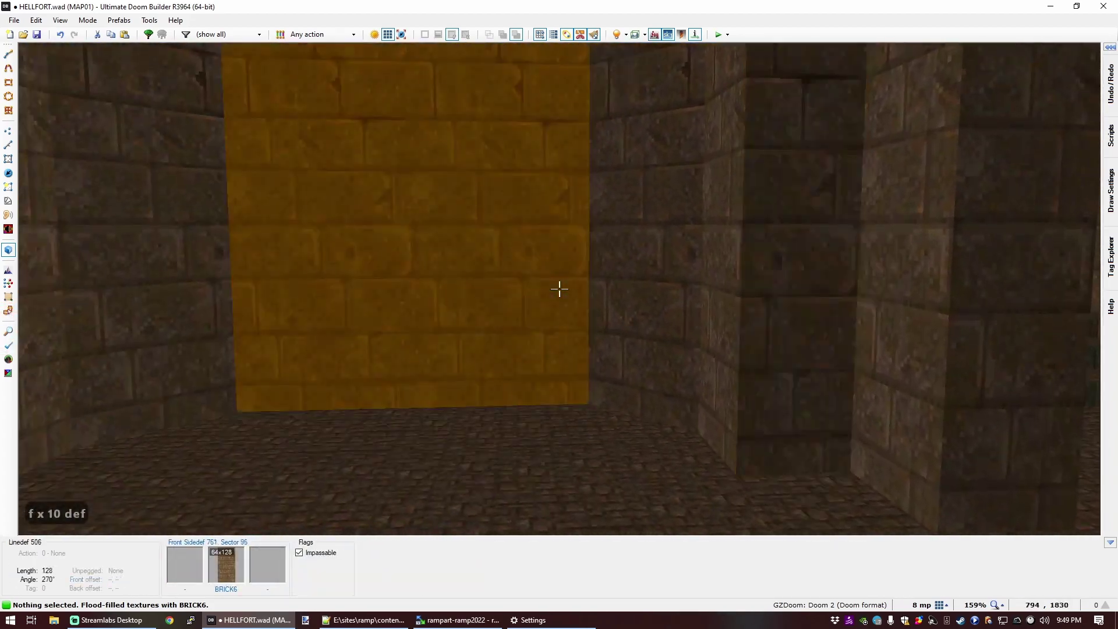
Step: Lower the ceiling of the slanted alcove between the staircases to a height of 200
{"action": "key", "text": "s"}
{"action": "key", "text": "f"}
{"action": "key", "text": "s"}
{"action": "key", "text": "e"}
{"action": "key", "text": "s"}
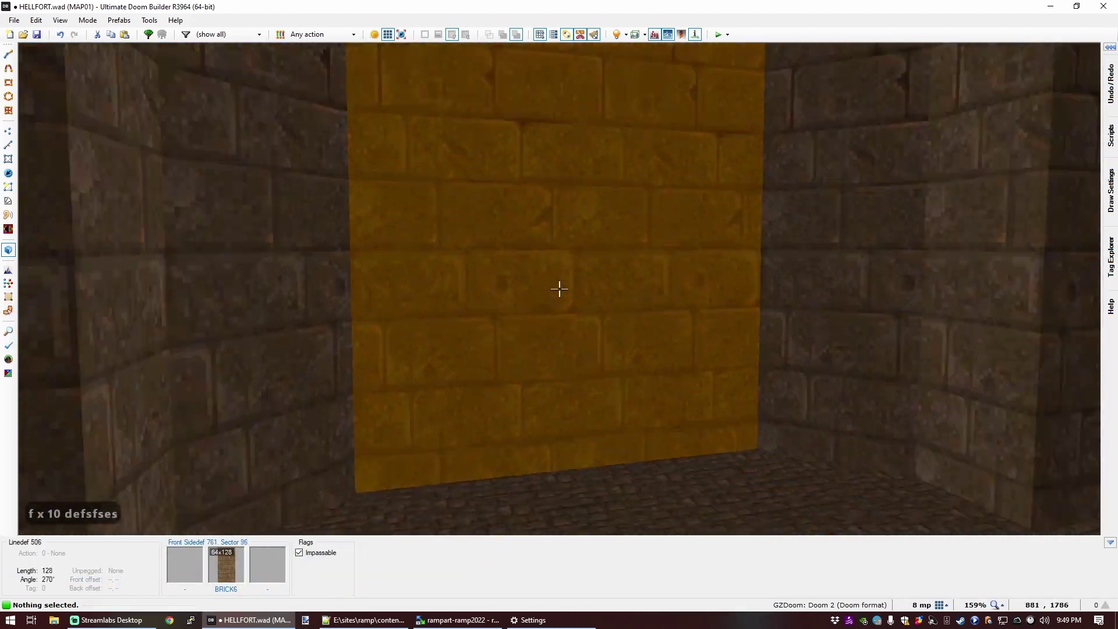
{"action": "key", "text": "d"}
{"action": "left_click", "coordinate": [558, 289]}
{"action": "key", "text": "d"}
{"action": "key", "text": "s"}
{"action": "key", "text": "d"}
{"action": "scroll", "coordinate": [559, 289], "scroll_direction": "down", "scroll_amount": 1}
{"action": "scroll", "coordinate": [559, 289], "scroll_direction": "down", "scroll_amount": 3}
{"action": "key", "text": "c"}
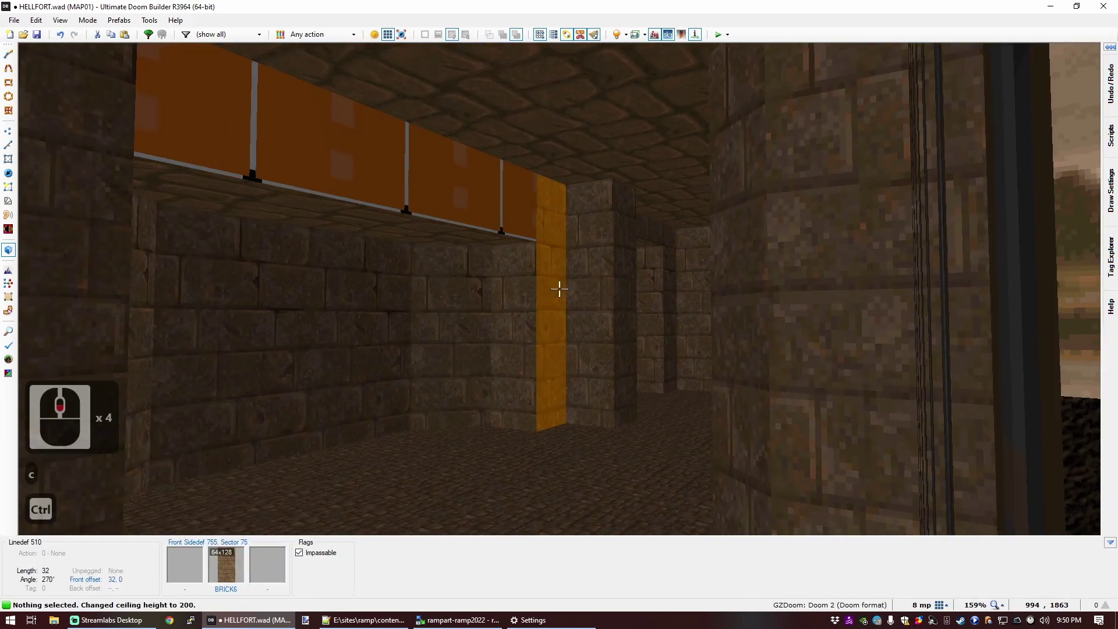
Step: Copy the BRICK6 texture from the neighbouring wall and apply it to the missing upper wall above the alcove opening
{"action": "key", "text": "ctrl+c"}
{"action": "middle_click", "coordinate": [559, 288]}
{"action": "key", "text": "d"}
{"action": "key", "text": "e"}
{"action": "key", "text": "s"}
{"action": "key", "text": "e"}
{"action": "key", "text": "d"}
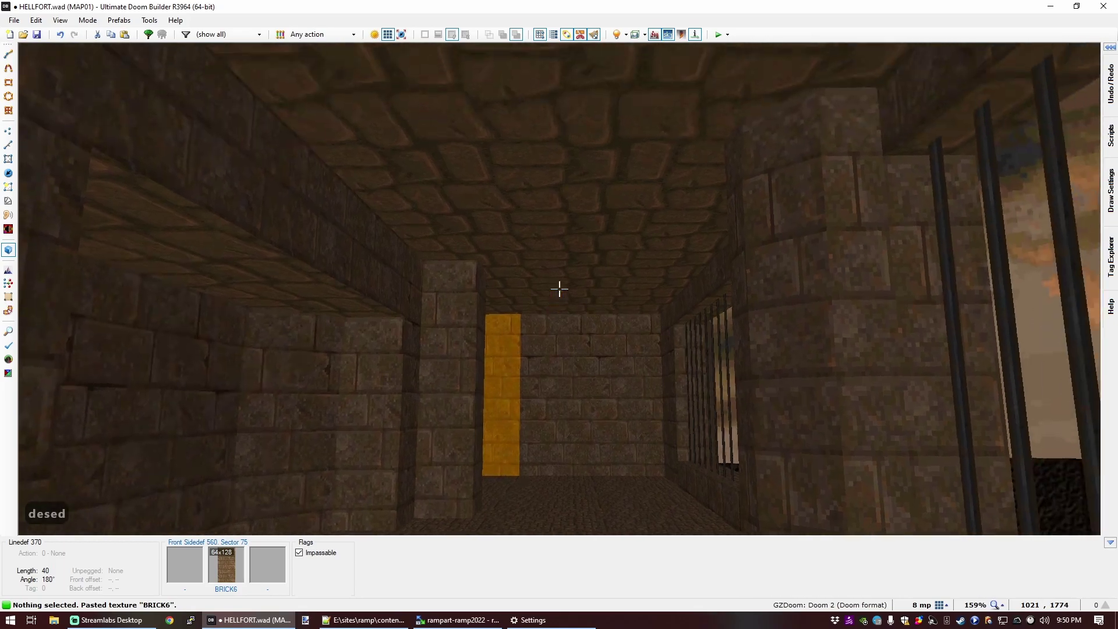
Step: Inspect the alcove, both pillars and the closet walls of the window room in 3D view
{"action": "key", "text": "e"}
{"action": "key", "text": "d"}
{"action": "key", "text": "e"}
{"action": "key", "text": "f"}
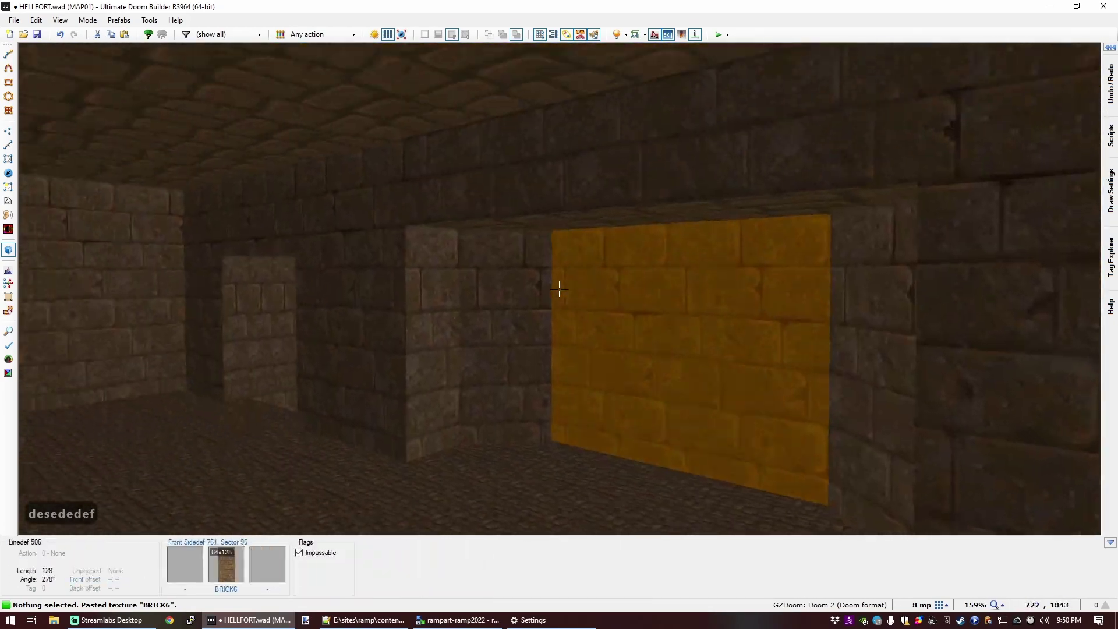
{"action": "key", "text": "e"}
{"action": "key", "text": "f"}
{"action": "key", "text": "e"}
{"action": "key", "text": "s"}
{"action": "key", "text": "d"}
{"action": "key", "text": "f"}
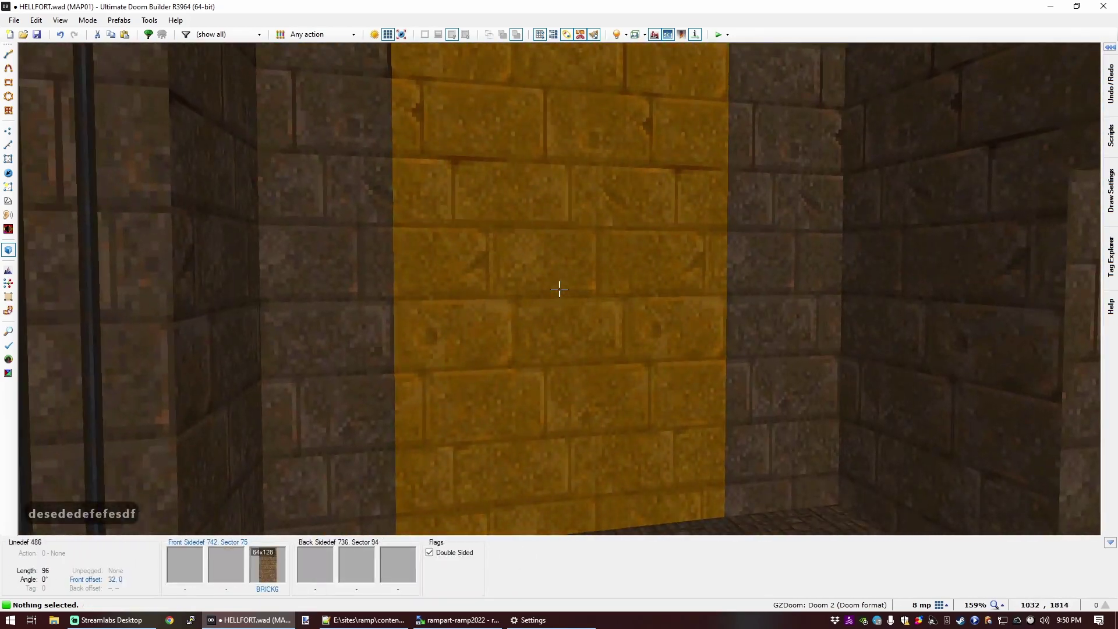
{"action": "key", "text": "e"}
{"action": "key", "text": "s"}
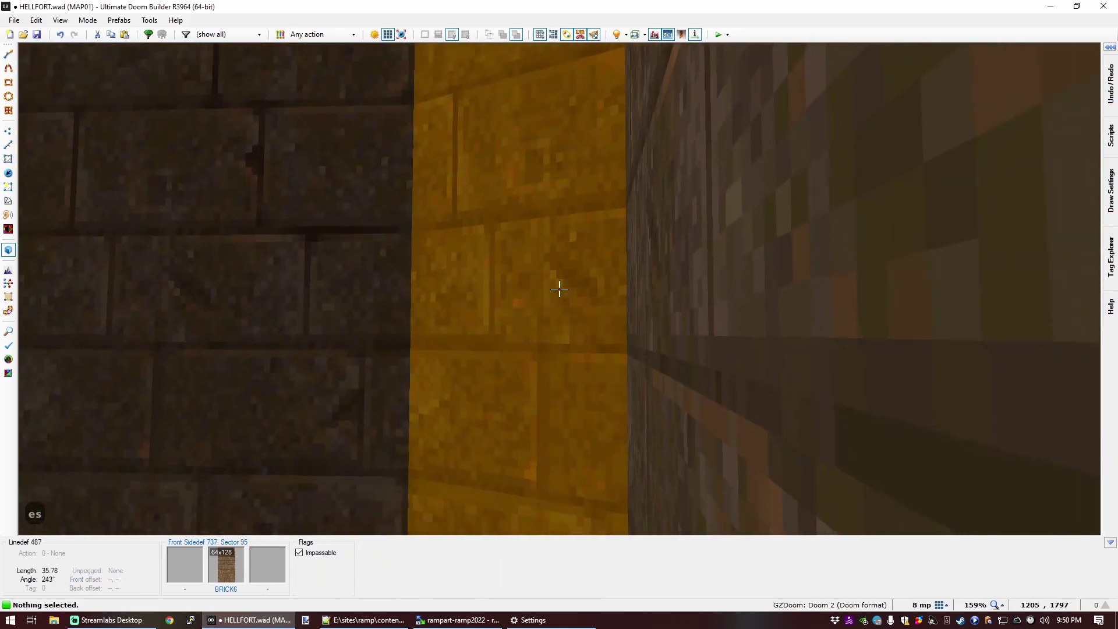
{"action": "key", "text": "e"}
{"action": "key", "text": "e"}
{"action": "key", "text": "f"}
{"action": "key", "text": "q"}
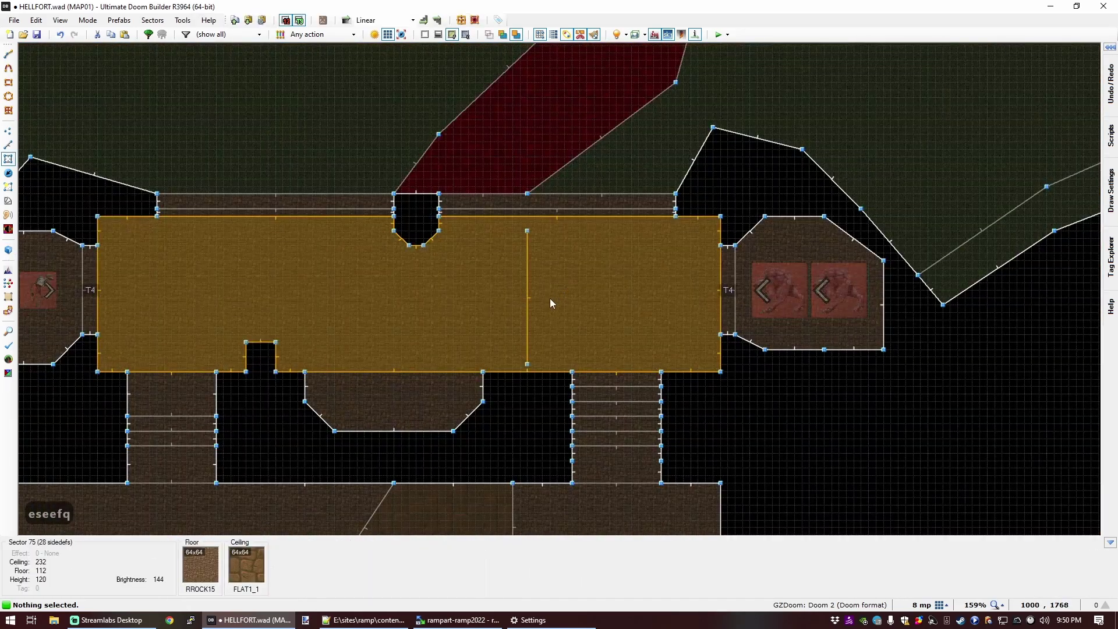
Step: Examine the route from the window room down to the lava hall, including its upper walkway, raised ledges and monster placement
{"action": "scroll", "coordinate": [312, 314], "scroll_direction": "down", "scroll_amount": 5}
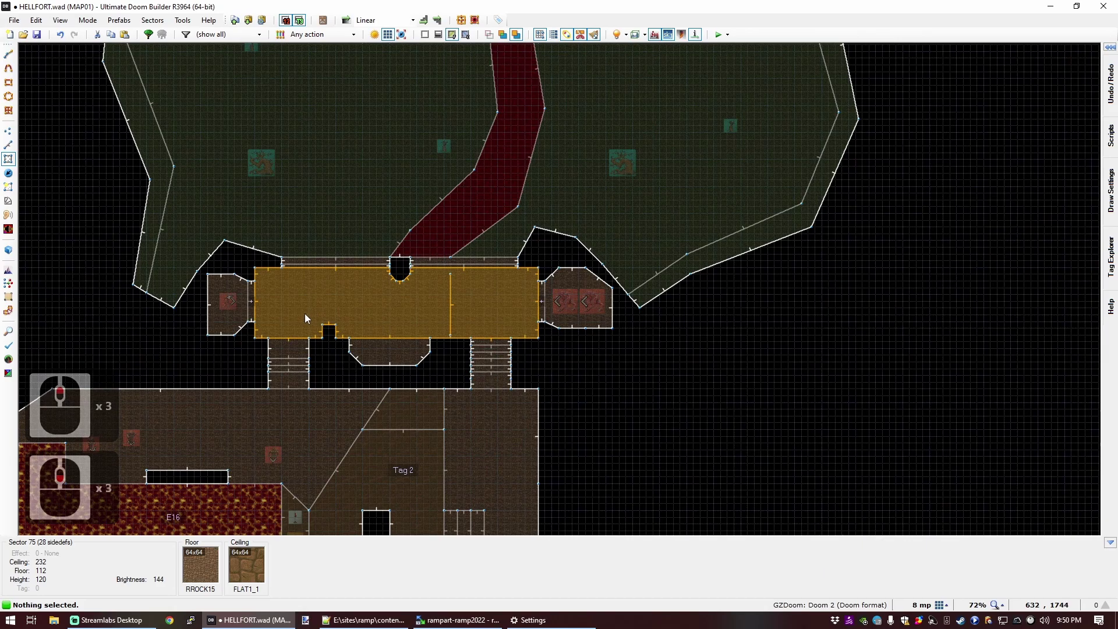
{"action": "key", "text": "q"}
{"action": "key", "text": "d"}
{"action": "key", "text": "s"}
{"action": "key", "text": "e"}
{"action": "key", "text": "f"}
{"action": "key", "text": "e"}
{"action": "key", "text": "e"}
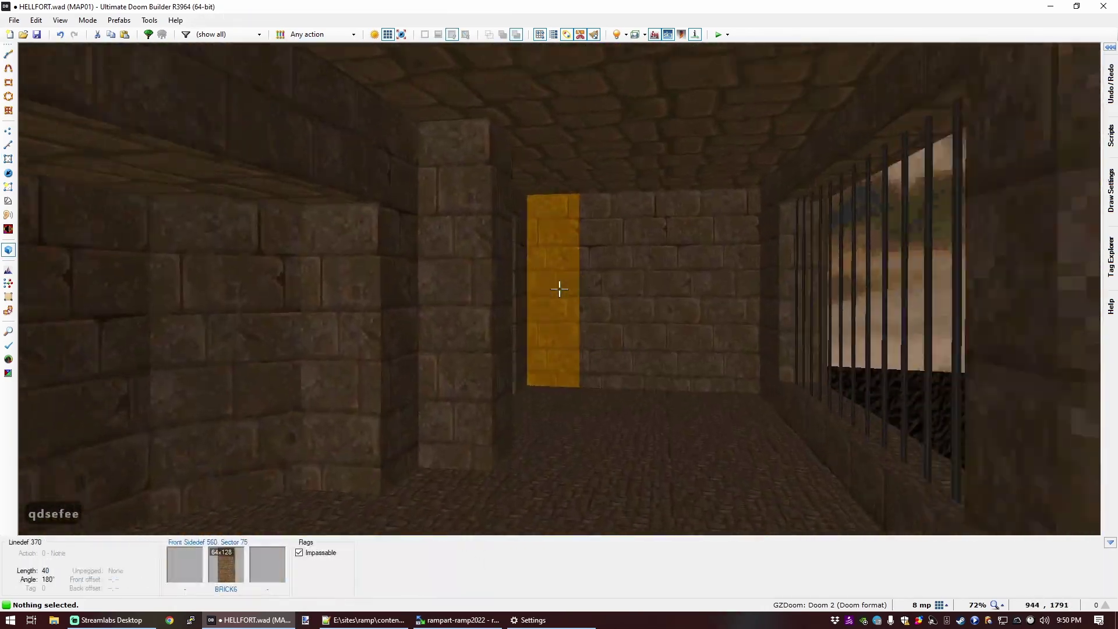
{"action": "key", "text": "f"}
{"action": "key", "text": "e"}
{"action": "key", "text": "s"}
{"action": "key", "text": "e"}
{"action": "key", "text": "e"}
{"action": "key", "text": "e"}
{"action": "key", "text": "e"}
{"action": "key", "text": "e"}
{"action": "key", "text": "e"}
{"action": "key", "text": "e"}
{"action": "key", "text": "e"}
{"action": "key", "text": "e"}
{"action": "key", "text": "e"}
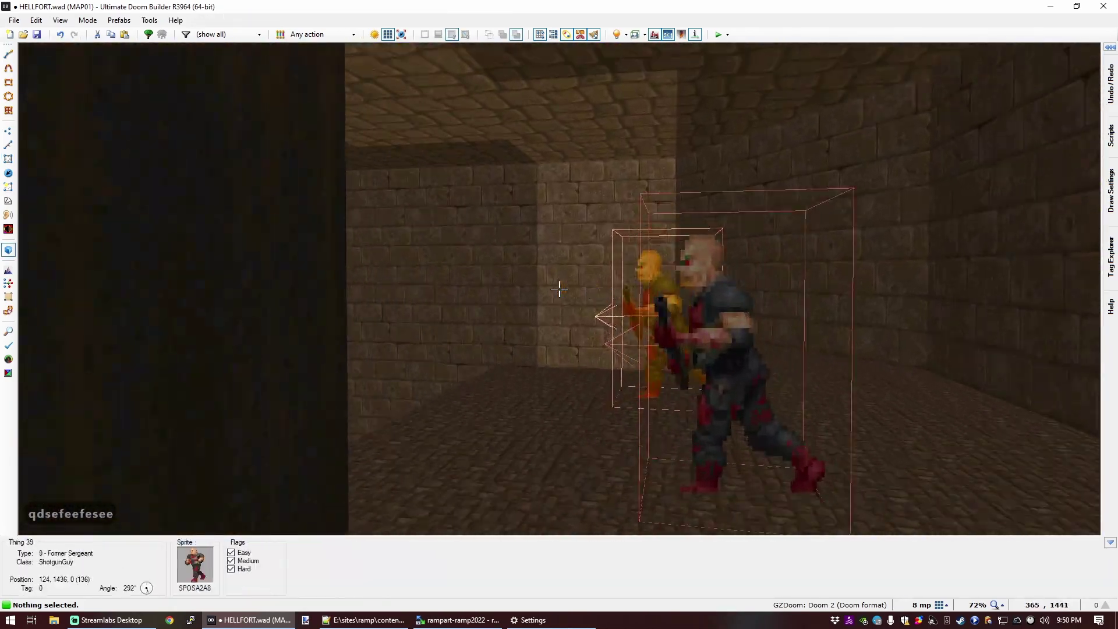
{"action": "key", "text": "f"}
{"action": "key", "text": "d"}
{"action": "key", "text": "f"}
{"action": "key", "text": "e"}
{"action": "key", "text": "f"}
{"action": "key", "text": "d"}
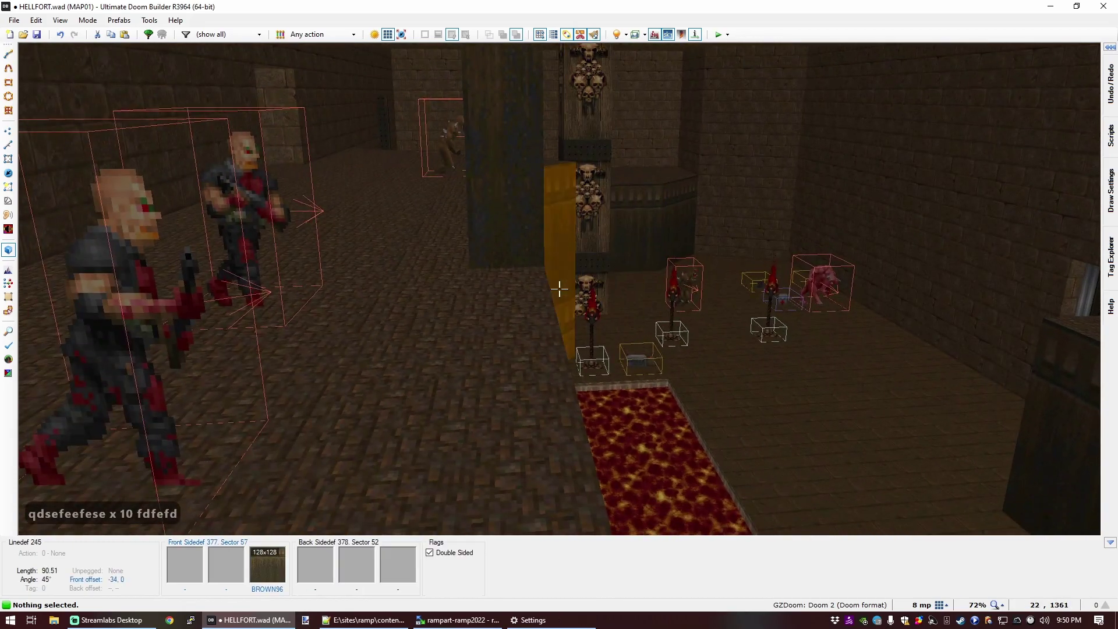
{"action": "key", "text": "e"}
{"action": "key", "text": "f"}
{"action": "key", "text": "d"}
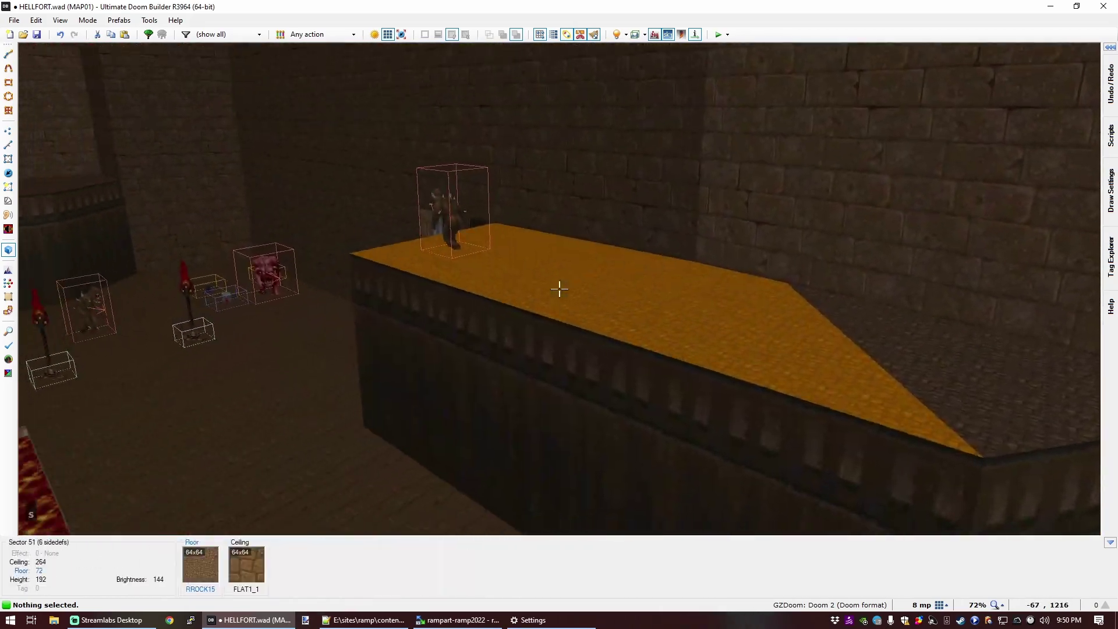
{"action": "key", "text": "s"}
{"action": "key", "text": "e"}
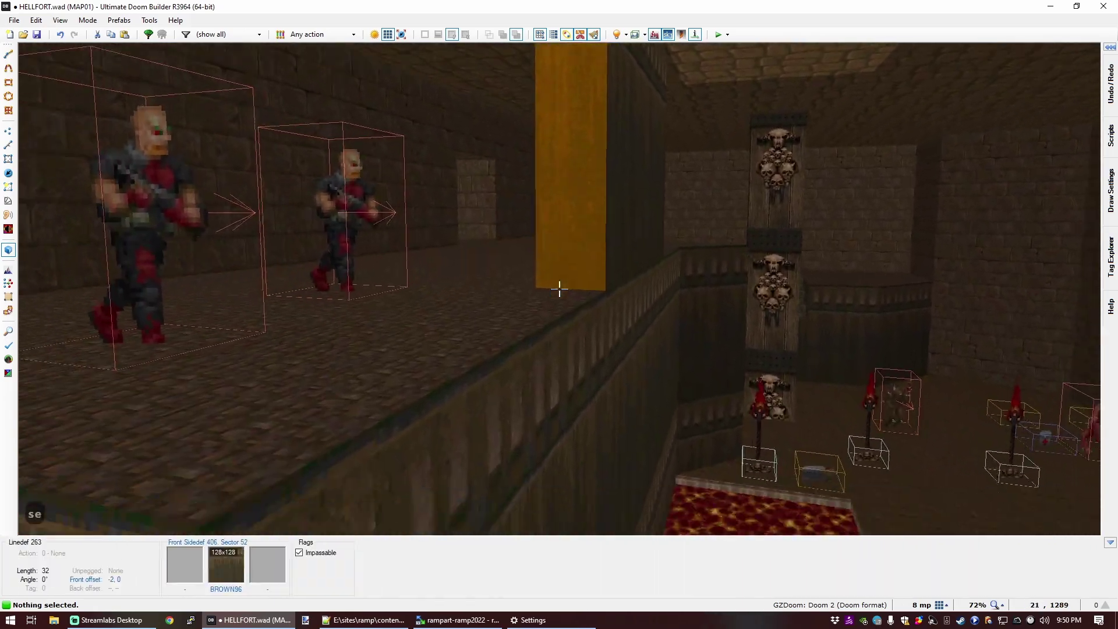
{"action": "key", "text": "d"}
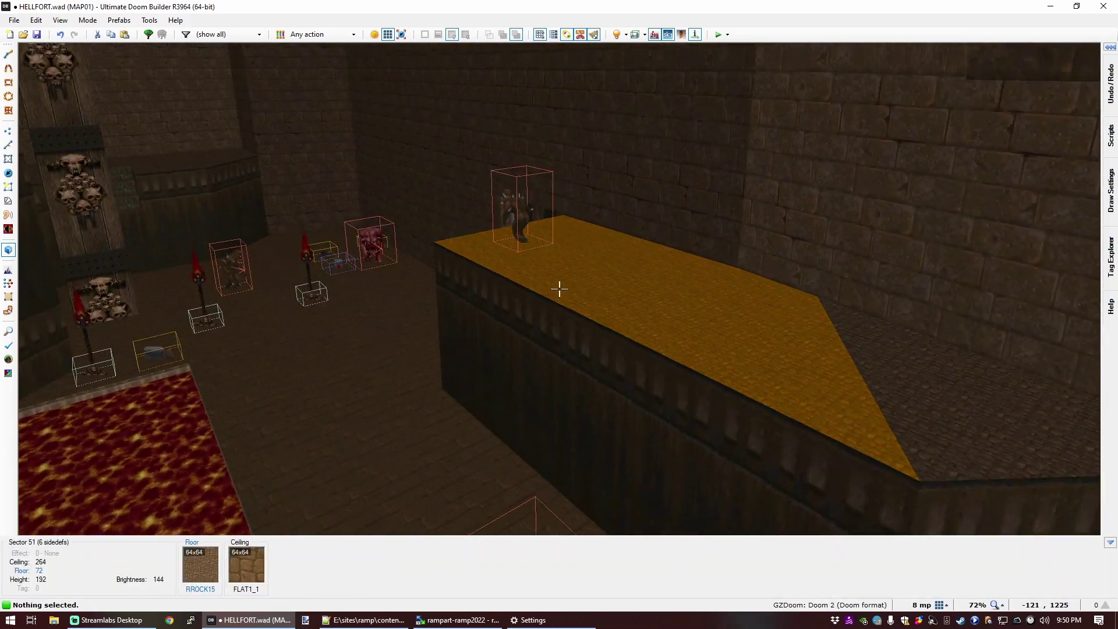
Step: Draw a 64 by 144 unit rectangular sector in the lava pool, running south from the inner corner of its north edge
{"action": "key", "text": "q"}
{"action": "scroll", "coordinate": [564, 289], "scroll_direction": "up", "scroll_amount": 14}
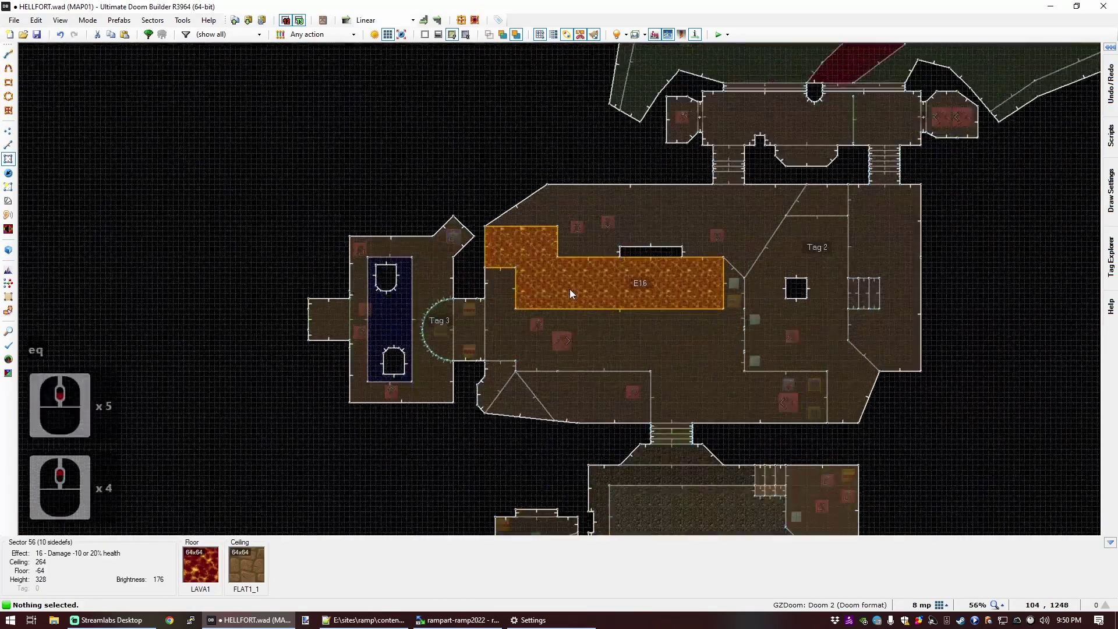
{"action": "key", "text": "d"}
{"action": "scroll", "coordinate": [582, 254], "scroll_direction": "down", "scroll_amount": 1}
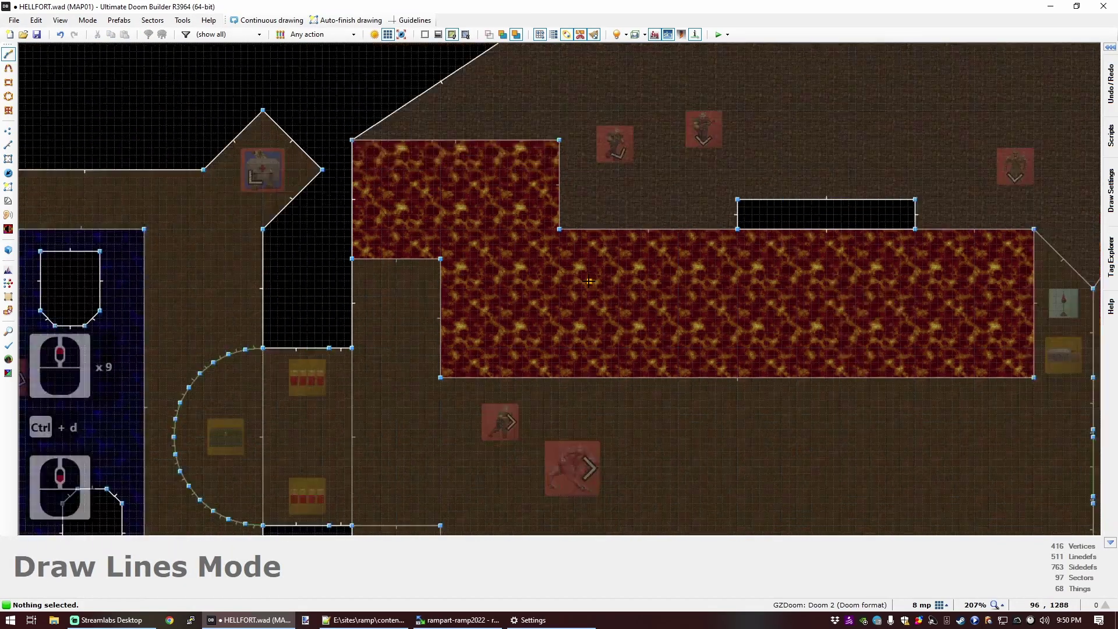
{"action": "scroll", "coordinate": [572, 255], "scroll_direction": "up", "scroll_amount": 2}
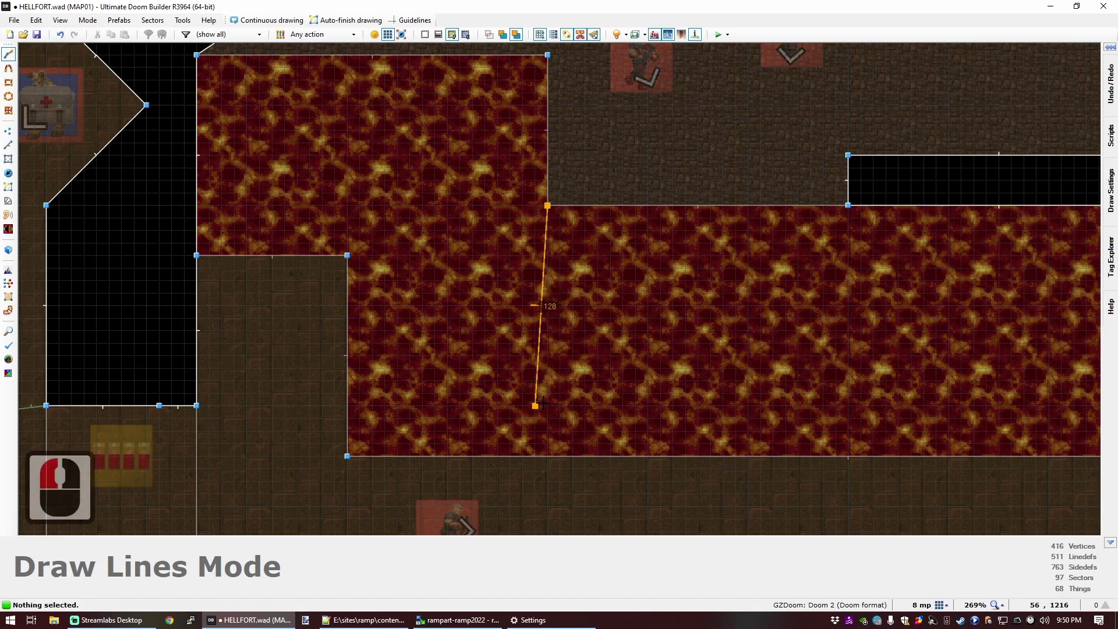
{"action": "left_click", "coordinate": [547, 430]}
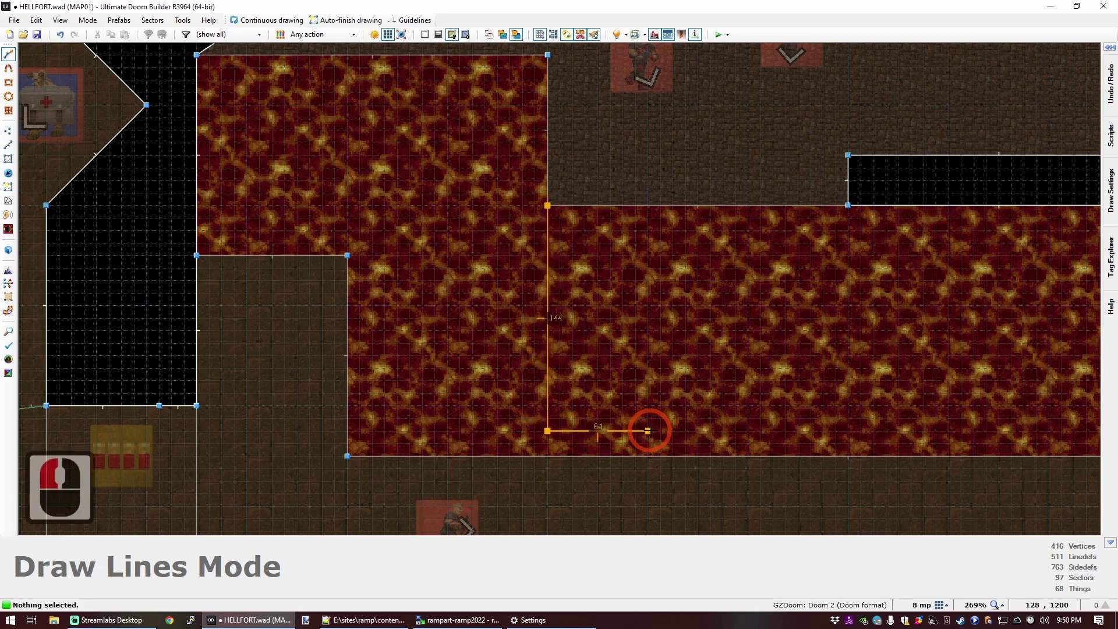
{"action": "left_click", "coordinate": [648, 431]}
{"action": "left_click", "coordinate": [649, 208]}
{"action": "scroll", "coordinate": [589, 291], "scroll_direction": "down", "scroll_amount": 2}
{"action": "scroll", "coordinate": [594, 286], "scroll_direction": "up", "scroll_amount": 1}
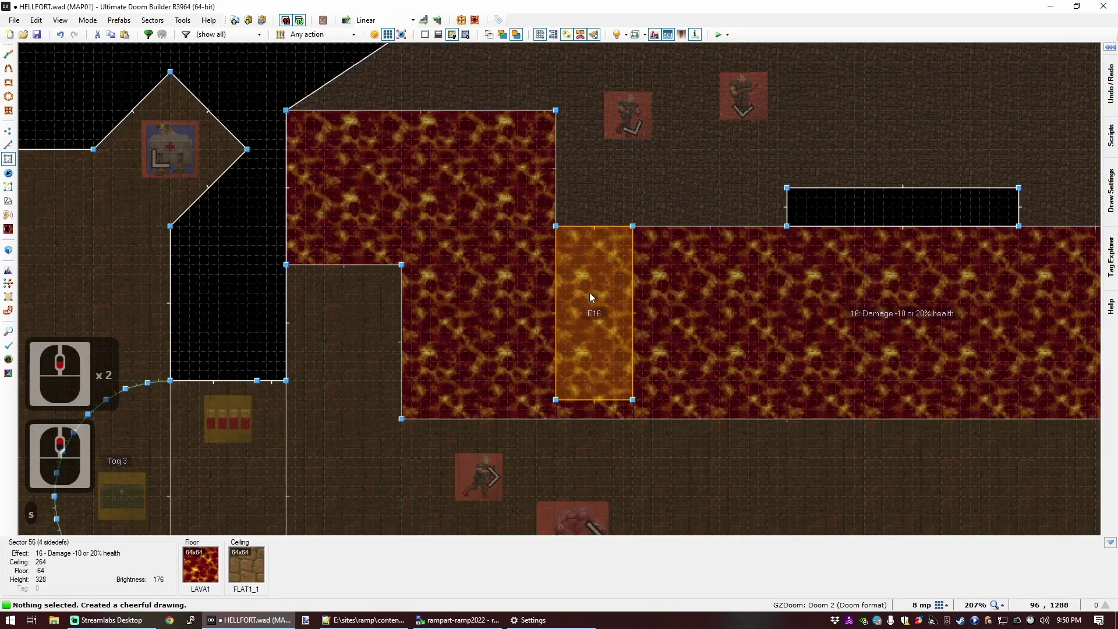
Step: Assign the new rectangular lava sector the unused tag 5
{"action": "right_click", "coordinate": [588, 299]}
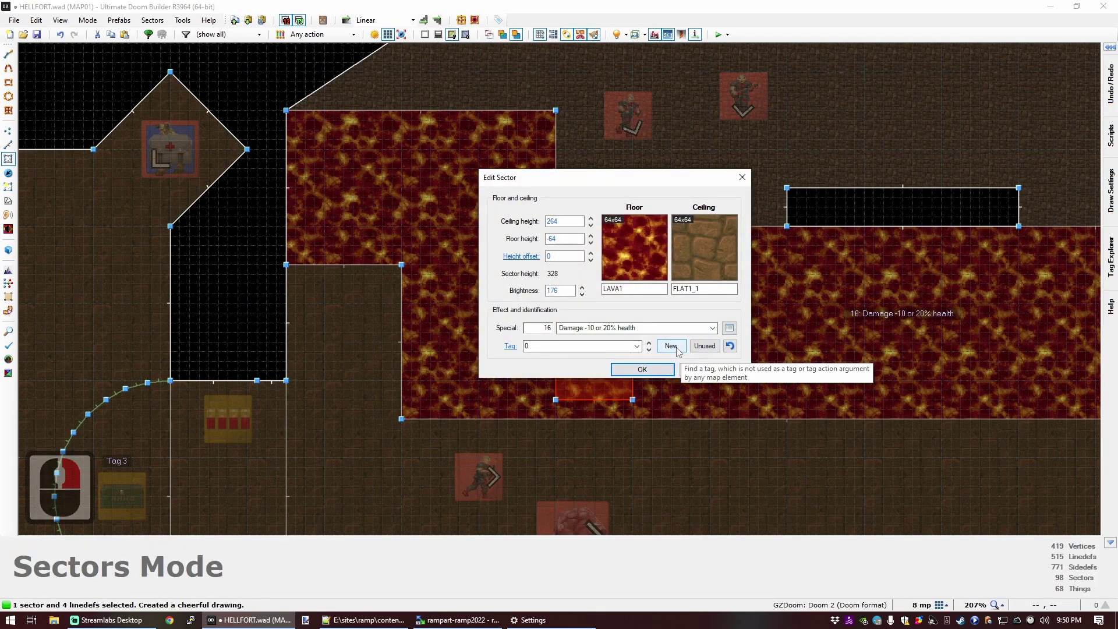
{"action": "left_click", "coordinate": [642, 369]}
{"action": "scroll", "coordinate": [556, 239], "scroll_direction": "down", "scroll_amount": 4}
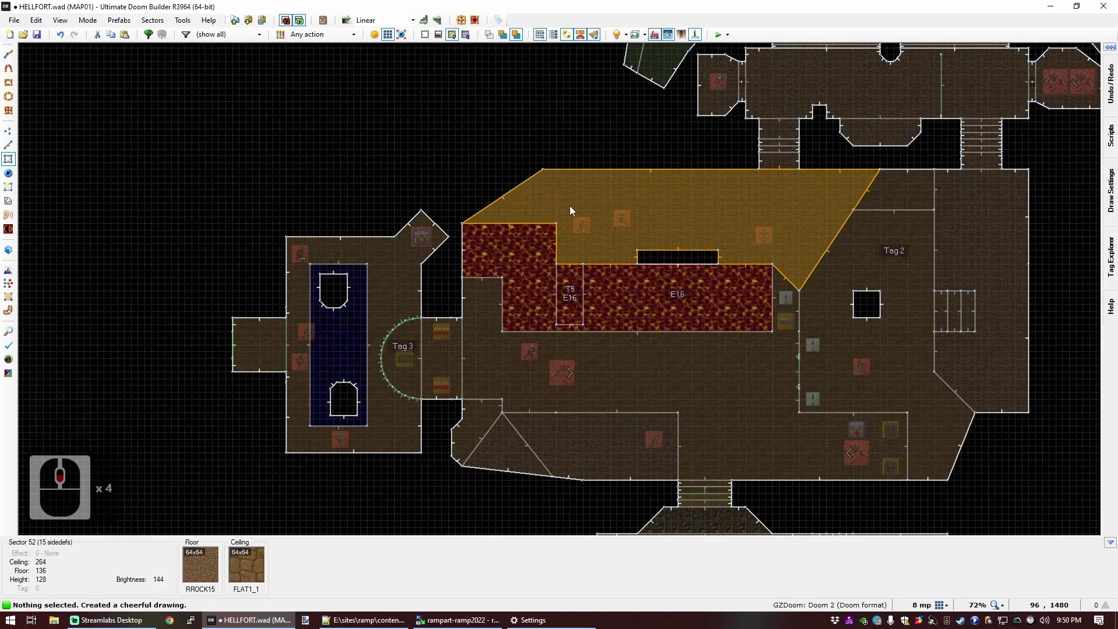
Step: Move the upper vertex of the lava hall's northwest diagonal wall west so the wall runs at 45 degrees
{"action": "scroll", "coordinate": [547, 175], "scroll_direction": "up", "scroll_amount": 3}
{"action": "key", "text": "v"}
{"action": "left_click", "coordinate": [501, 208]}
{"action": "mouse_move", "coordinate": [505, 209]}
{"action": "left_mouse_down"}
{"action": "mouse_move", "coordinate": [480, 209]}
{"action": "mouse_move", "coordinate": [505, 211]}
{"action": "left_mouse_up"}
{"action": "scroll", "coordinate": [442, 229], "scroll_direction": "up", "scroll_amount": 3}
Step: Draw a 64 by 16 unit rectangular sector in the empty space beyond the northwest diagonal wall
{"action": "key", "text": "ctrl+d"}
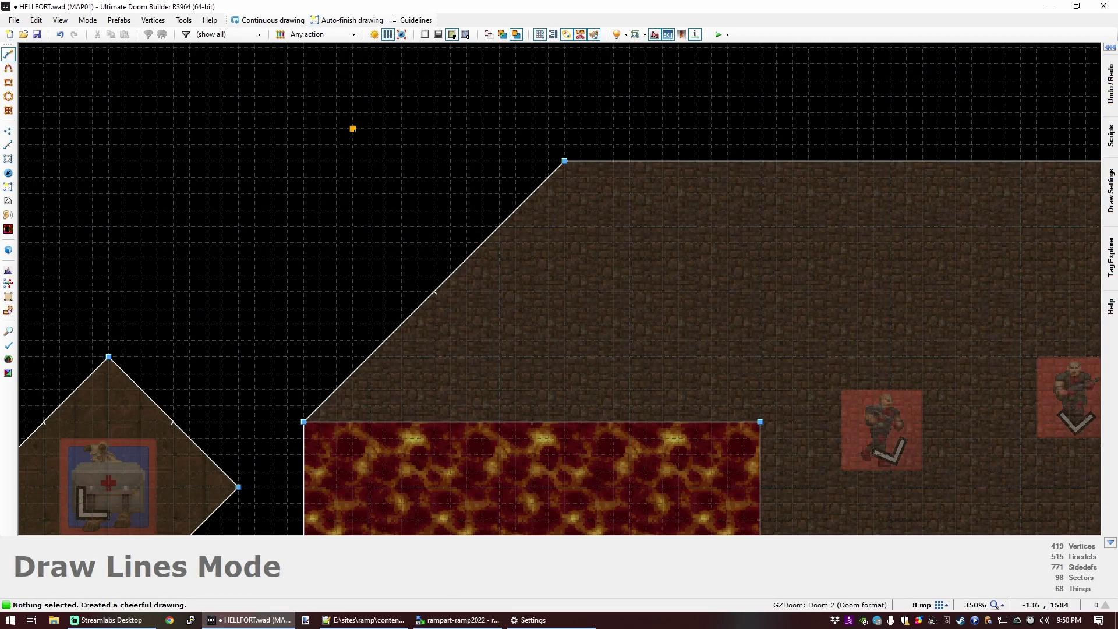
{"action": "left_click", "coordinate": [352, 145]}
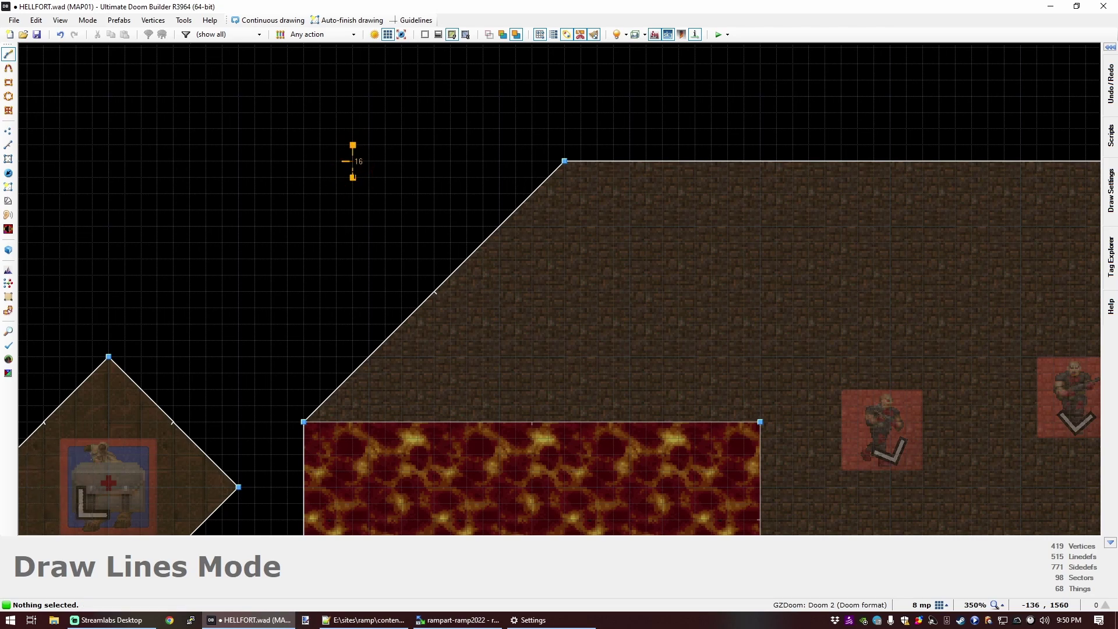
{"action": "left_click", "coordinate": [352, 177]}
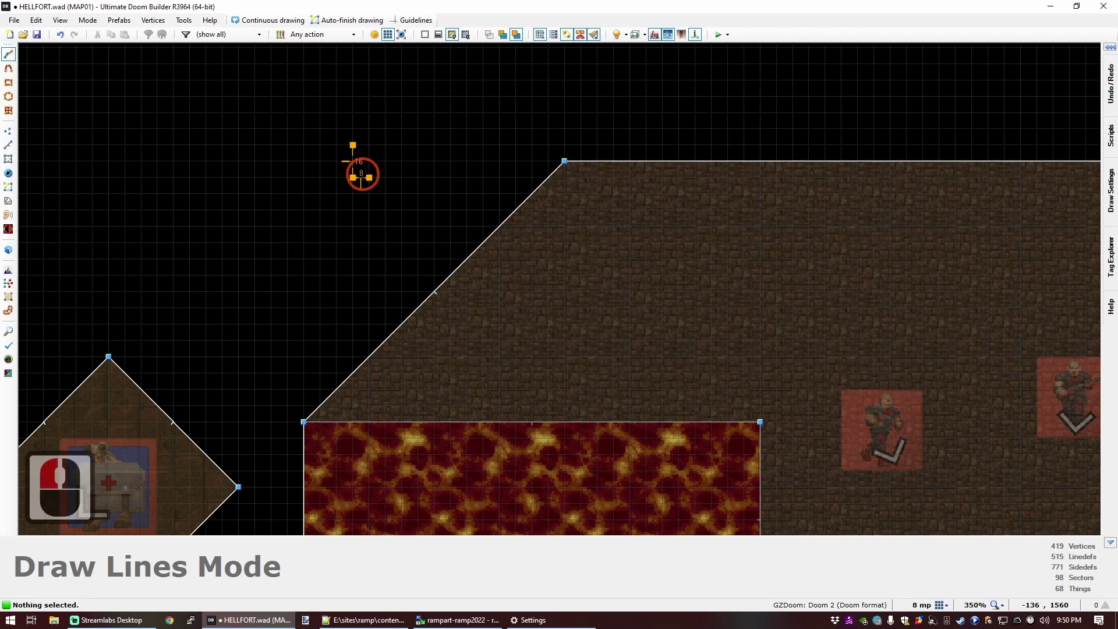
{"action": "left_click", "coordinate": [482, 177]}
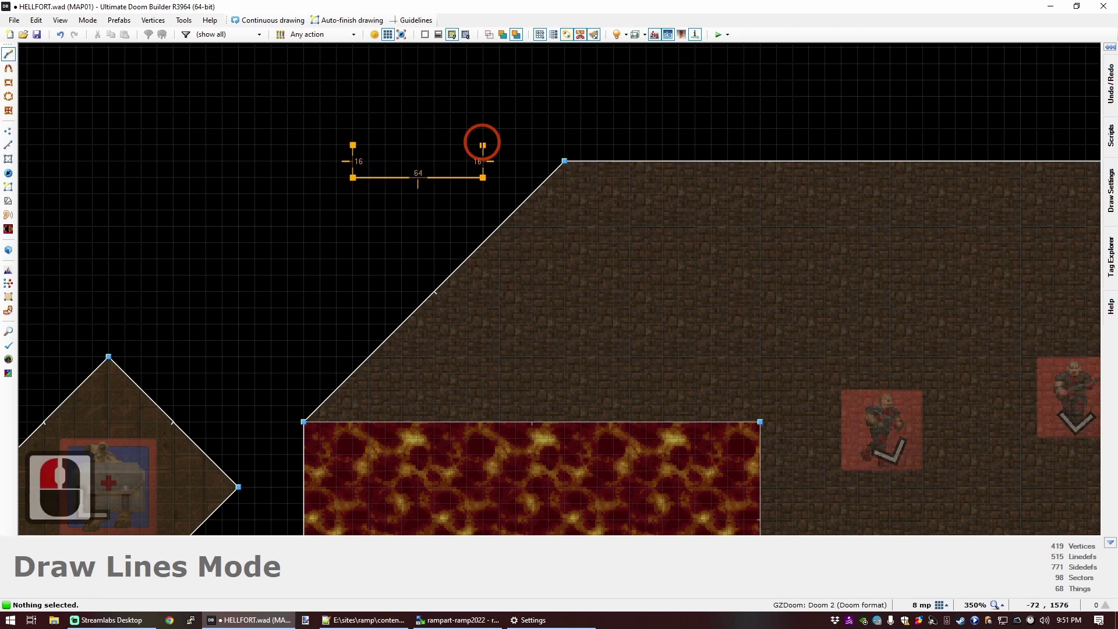
{"action": "left_click", "coordinate": [354, 144]}
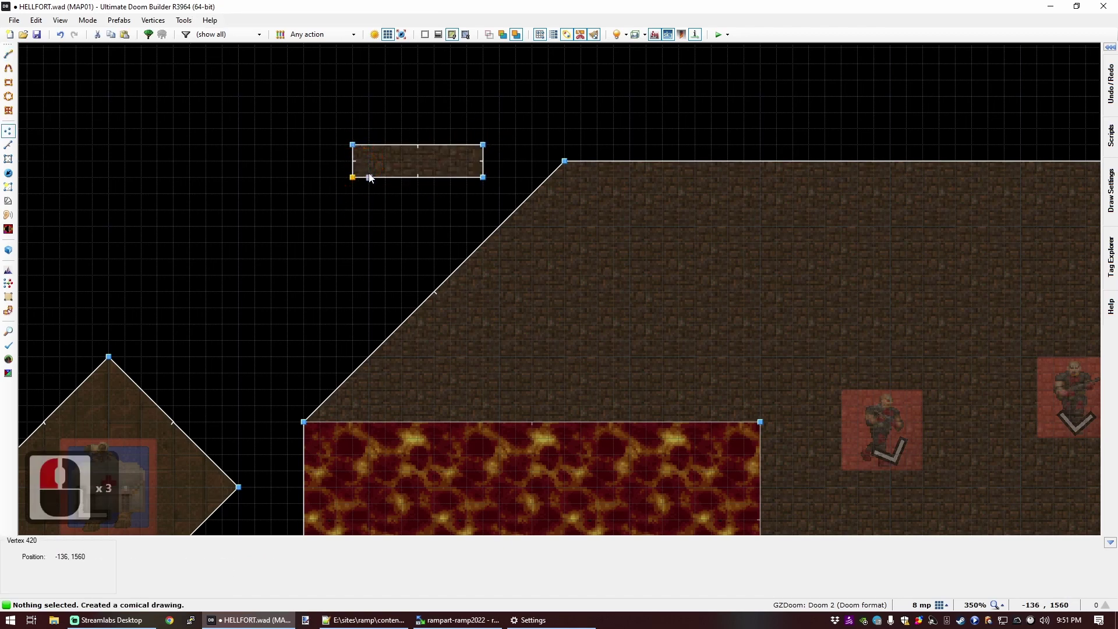
Step: Rotate the small rectangular sector 45 degrees and move it flush against the northwest diagonal wall to form a recess
{"action": "key", "text": "s"}
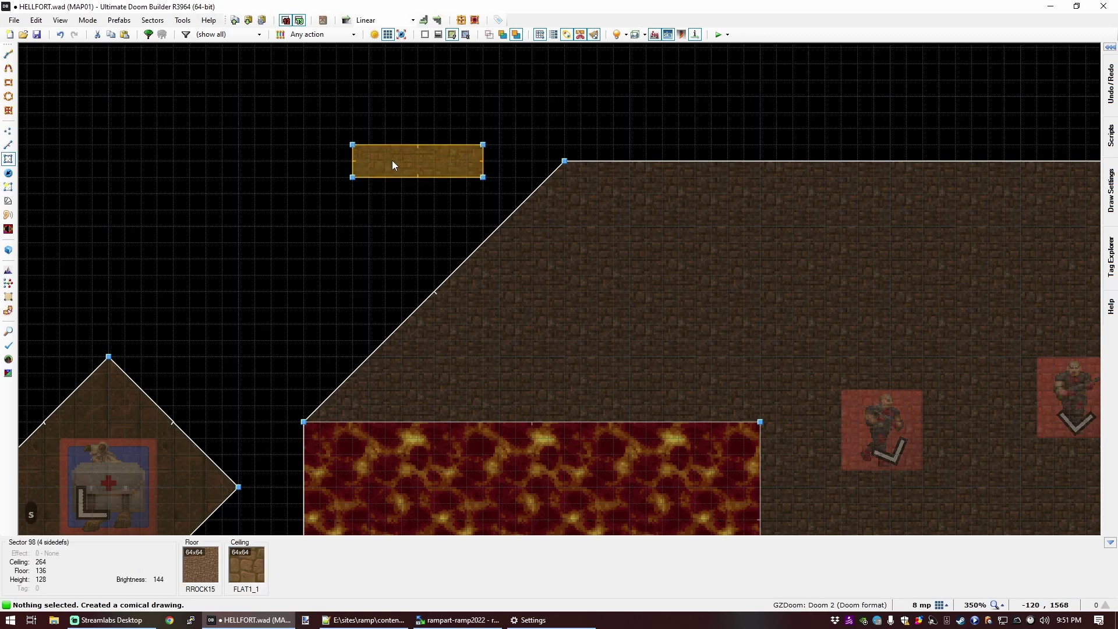
{"action": "left_click", "coordinate": [392, 159]}
{"action": "key", "text": "e"}
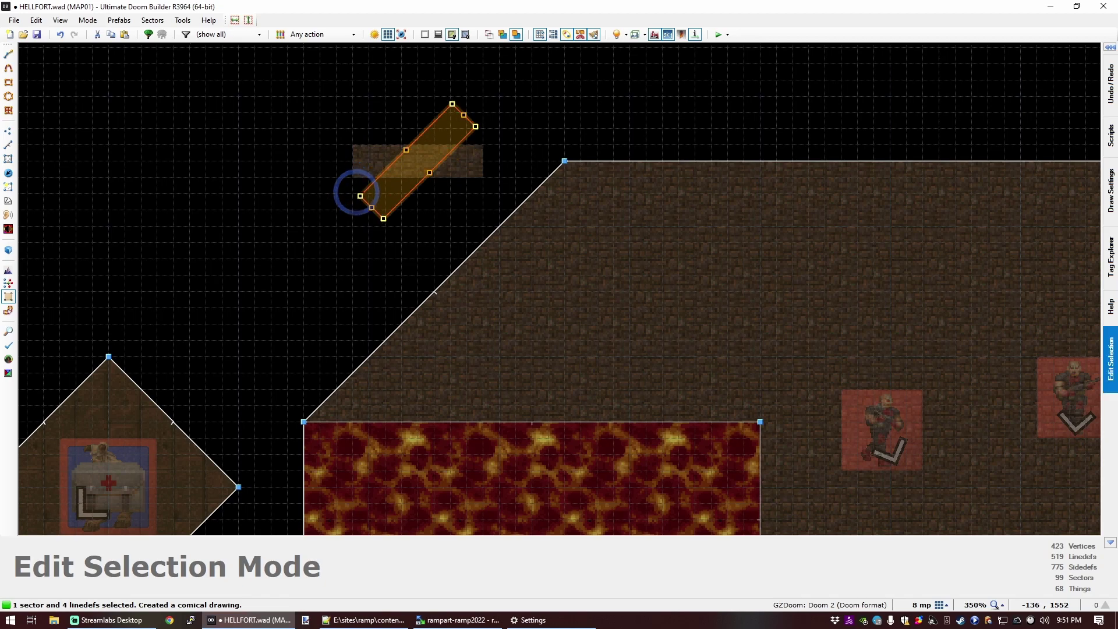
{"action": "left_click_drag", "start_coordinate": [422, 170], "coordinate": [422, 299]}
{"action": "left_click", "coordinate": [407, 320]}
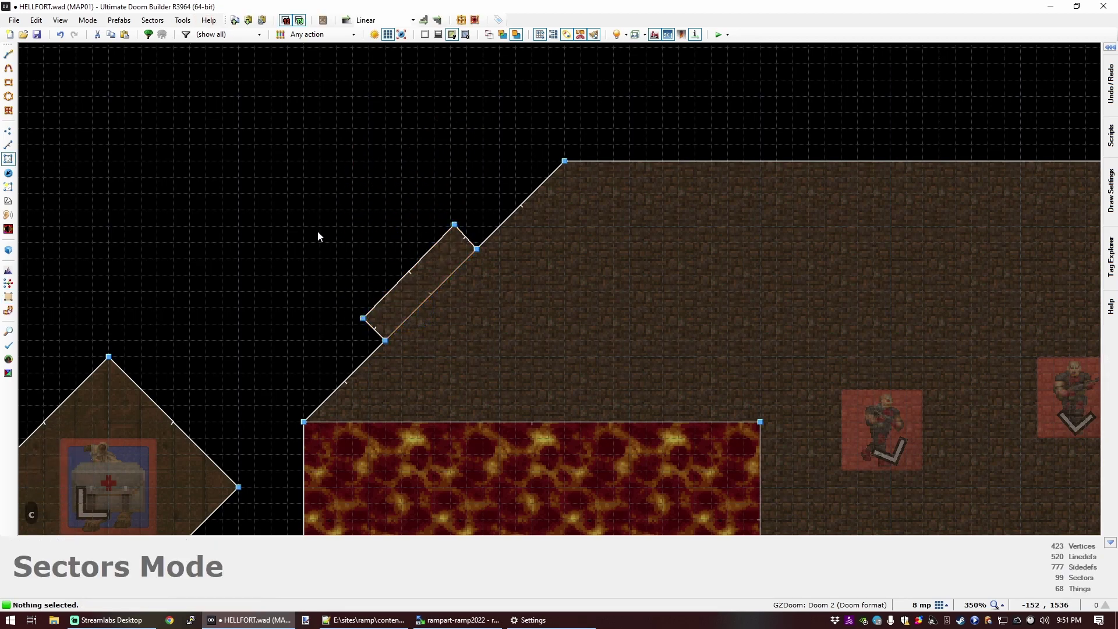
Step: Apply the SW1HOT switch texture to the back wall of the recess in the northwest diagonal wall
{"action": "key", "text": "q"}
{"action": "key", "text": "d"}
{"action": "key", "text": "s"}
{"action": "key", "text": "e"}
{"action": "key", "text": "f"}
{"action": "key", "text": "d"}
{"action": "key", "text": "e"}
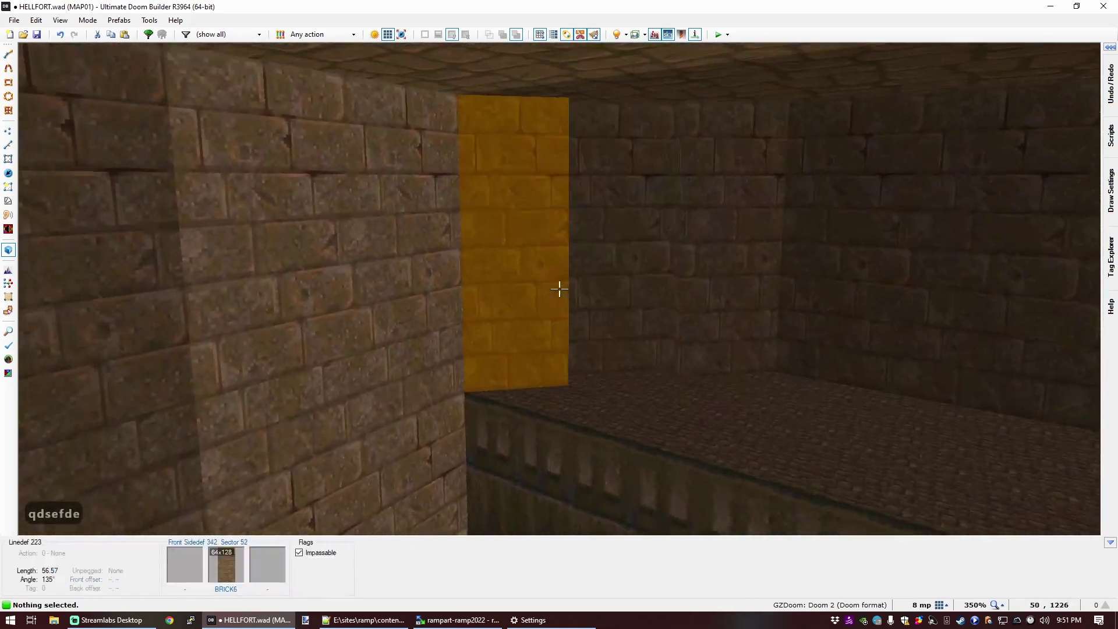
{"action": "key", "text": "f"}
{"action": "left_click", "coordinate": [559, 288]}
{"action": "right_click", "coordinate": [559, 288]}
{"action": "type", "text": "sw1"}
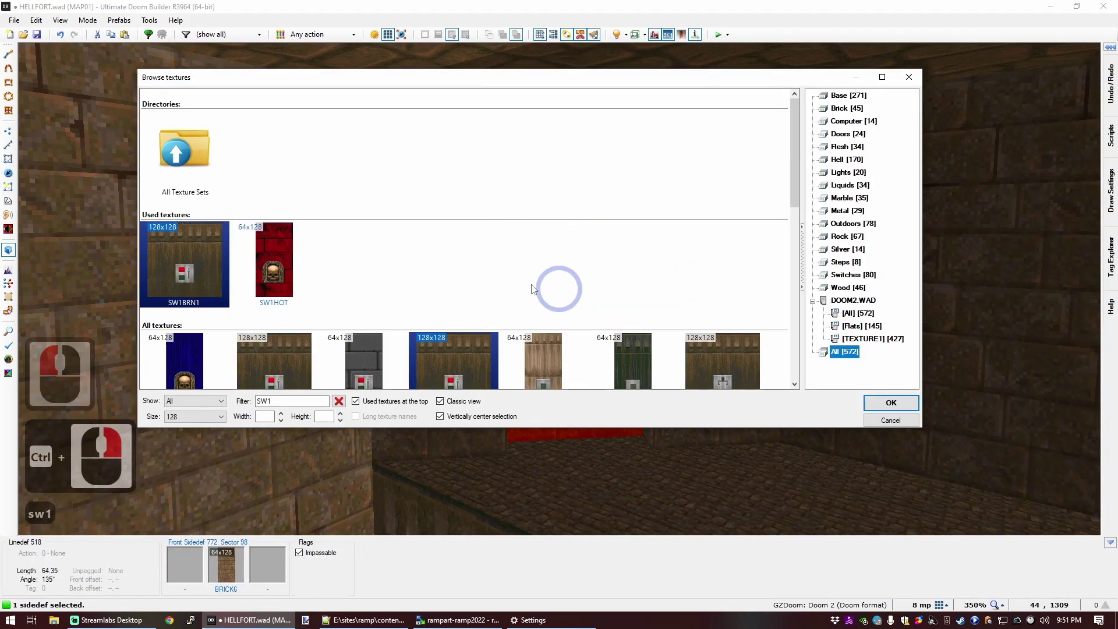
{"action": "scroll", "coordinate": [341, 262], "scroll_direction": "down", "scroll_amount": 2}
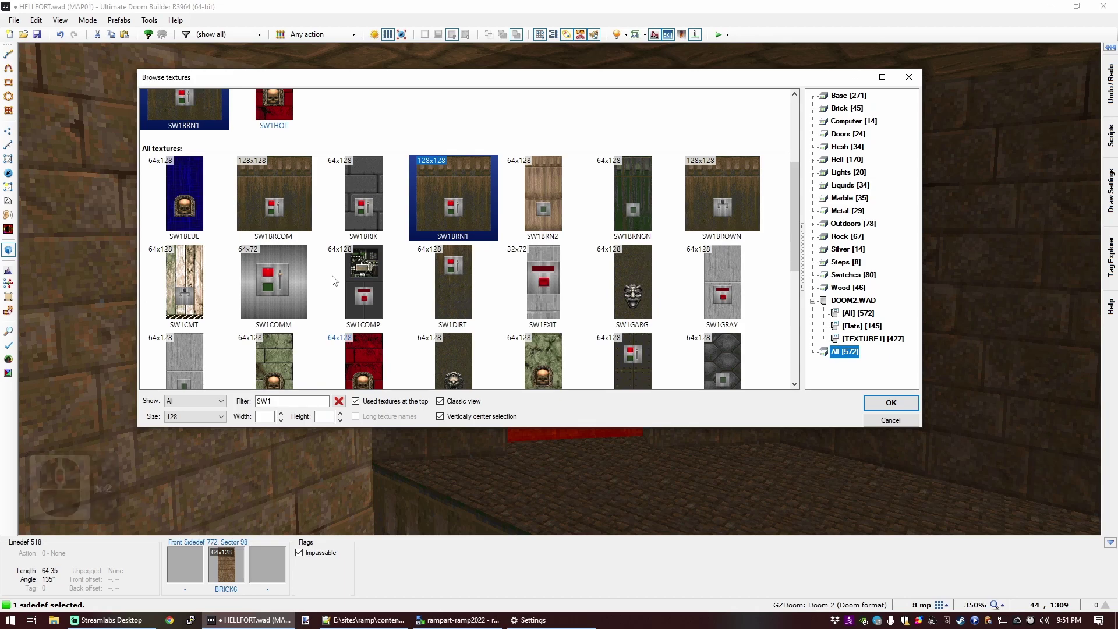
{"action": "scroll", "coordinate": [335, 279], "scroll_direction": "down", "scroll_amount": 1}
{"action": "scroll", "coordinate": [349, 282], "scroll_direction": "down", "scroll_amount": 1}
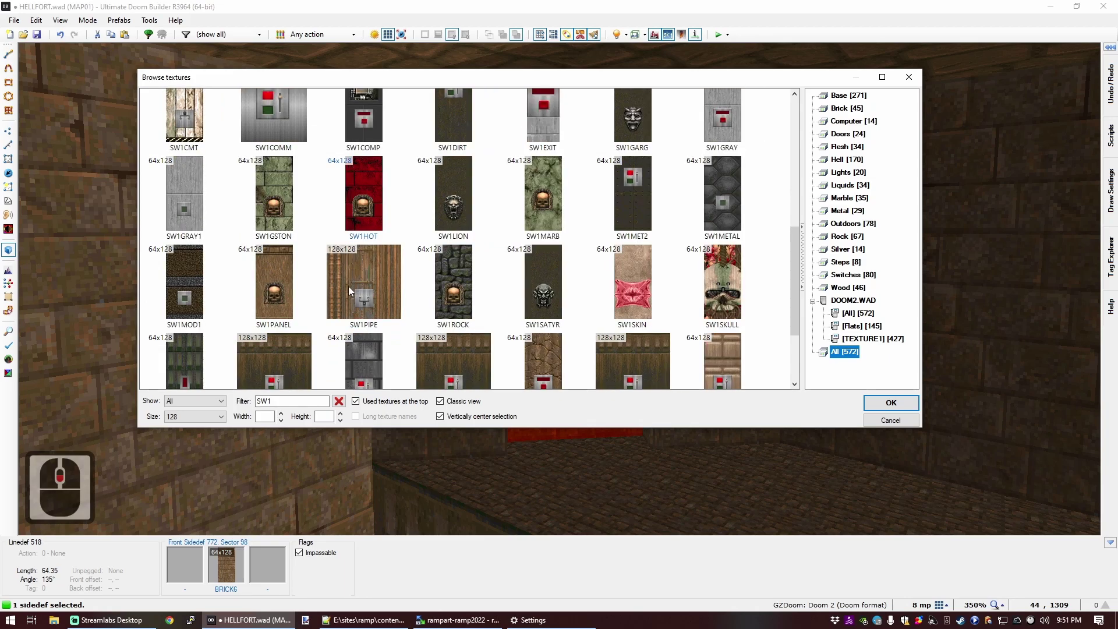
{"action": "double_click", "coordinate": [362, 208]}
{"action": "key", "text": "c"}
{"action": "key", "text": "d"}
{"action": "key", "text": "f"}
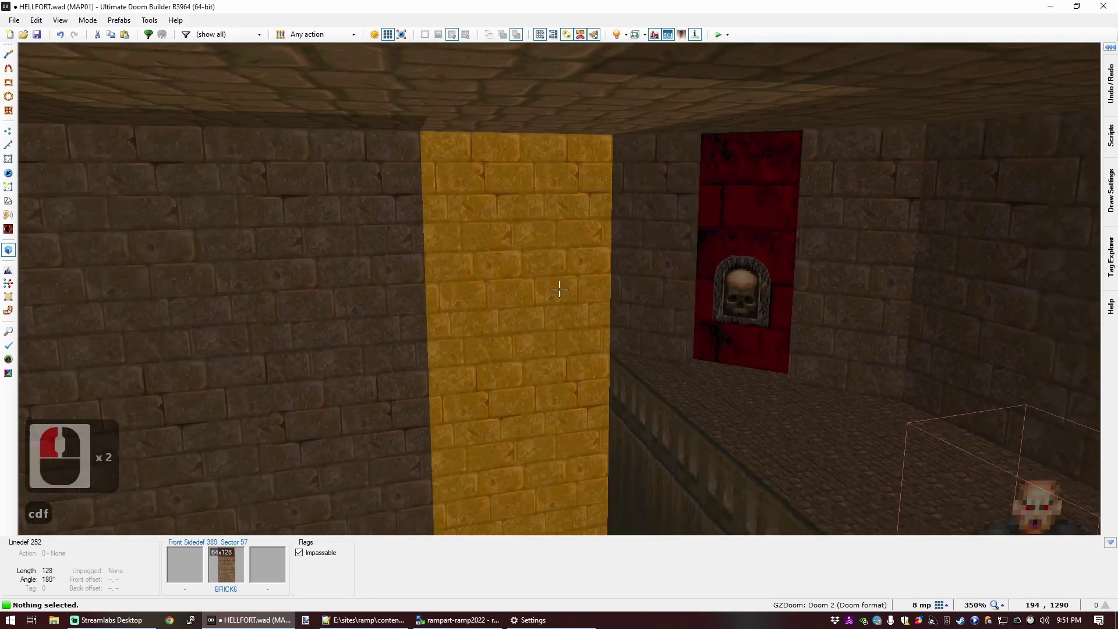
Step: Give the recess's back linedef tag 5 and action 22, W1 Floor Raise to Next Higher Floor (changes texture)
{"action": "key", "text": "e"}
{"action": "key", "text": "s"}
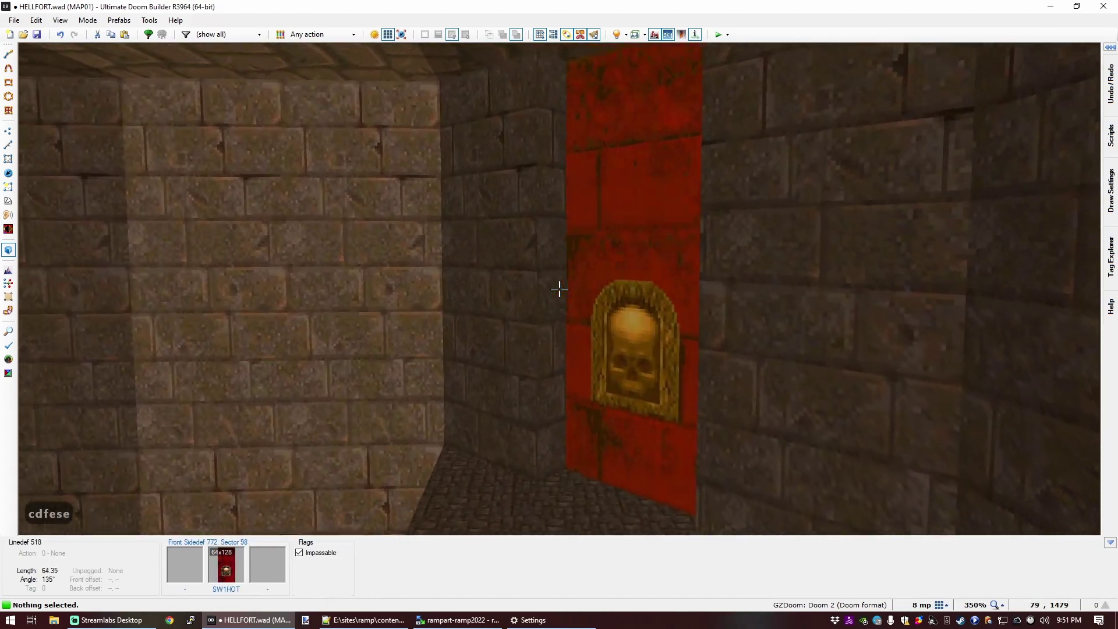
{"action": "key", "text": "d"}
{"action": "key", "text": "e"}
{"action": "key", "text": "f"}
{"action": "key", "text": "q"}
{"action": "scroll", "coordinate": [560, 288], "scroll_direction": "down", "scroll_amount": 3}
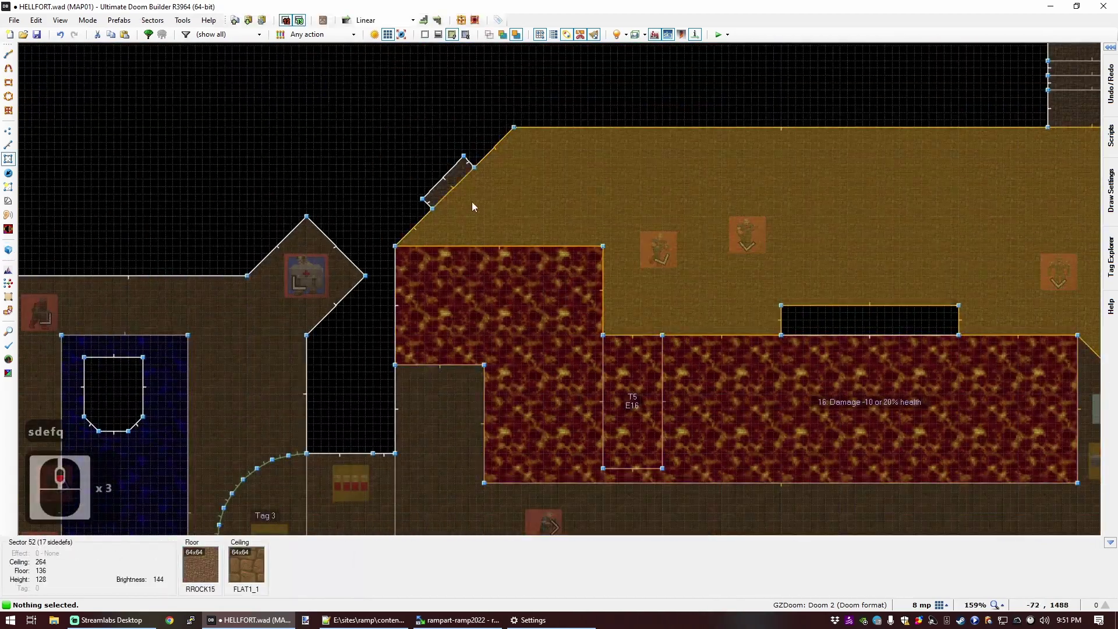
{"action": "key", "text": "l"}
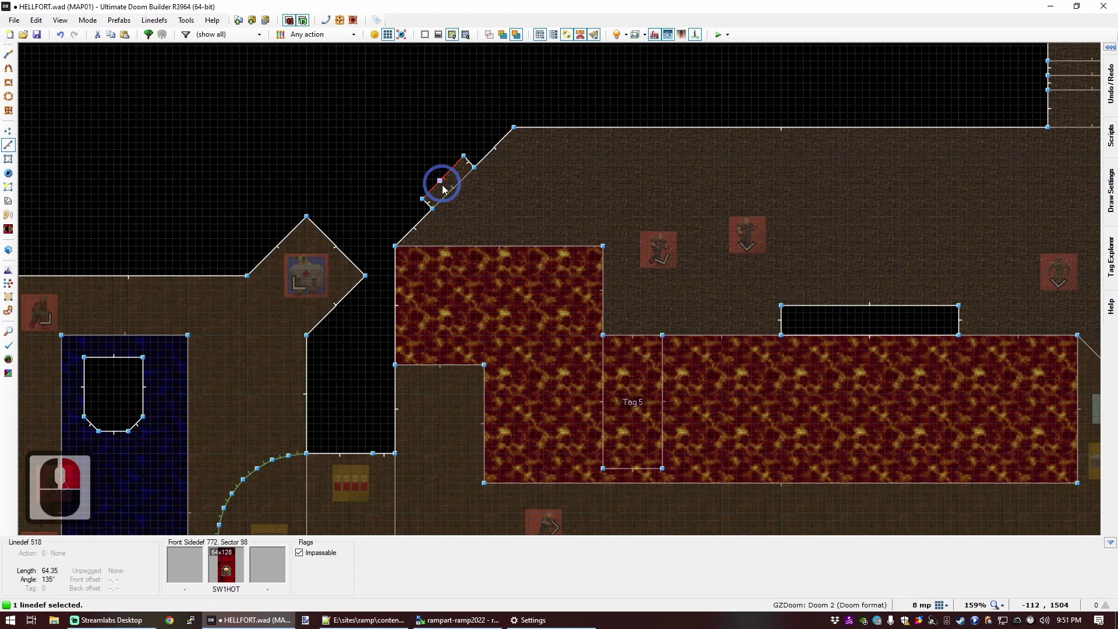
{"action": "right_click", "coordinate": [441, 185]}
{"action": "type", "text": "5"}
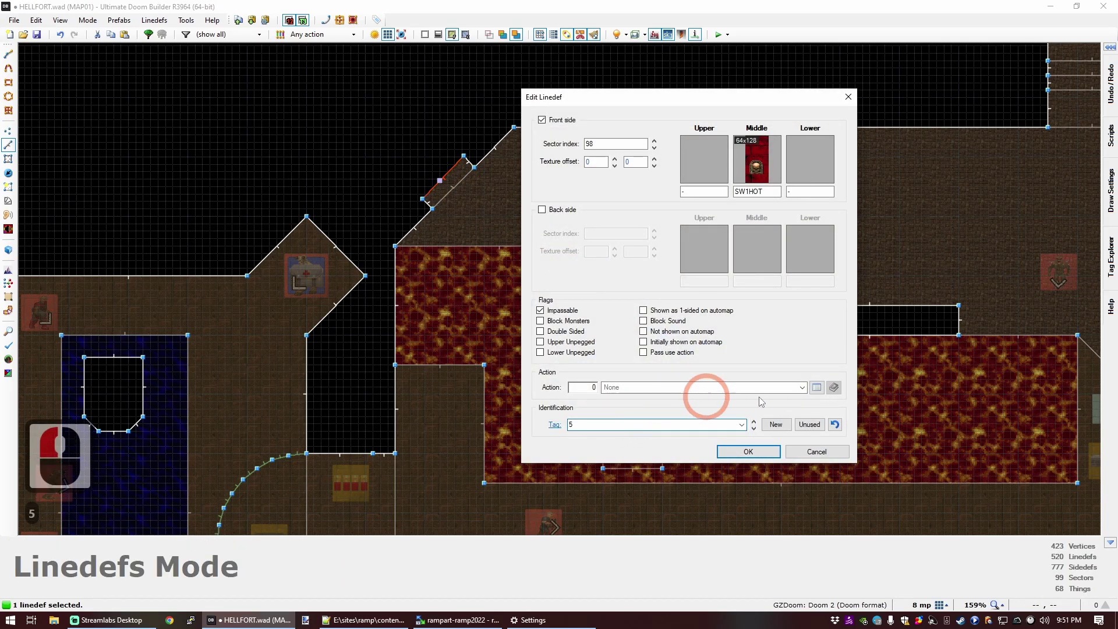
{"action": "left_click", "coordinate": [816, 387]}
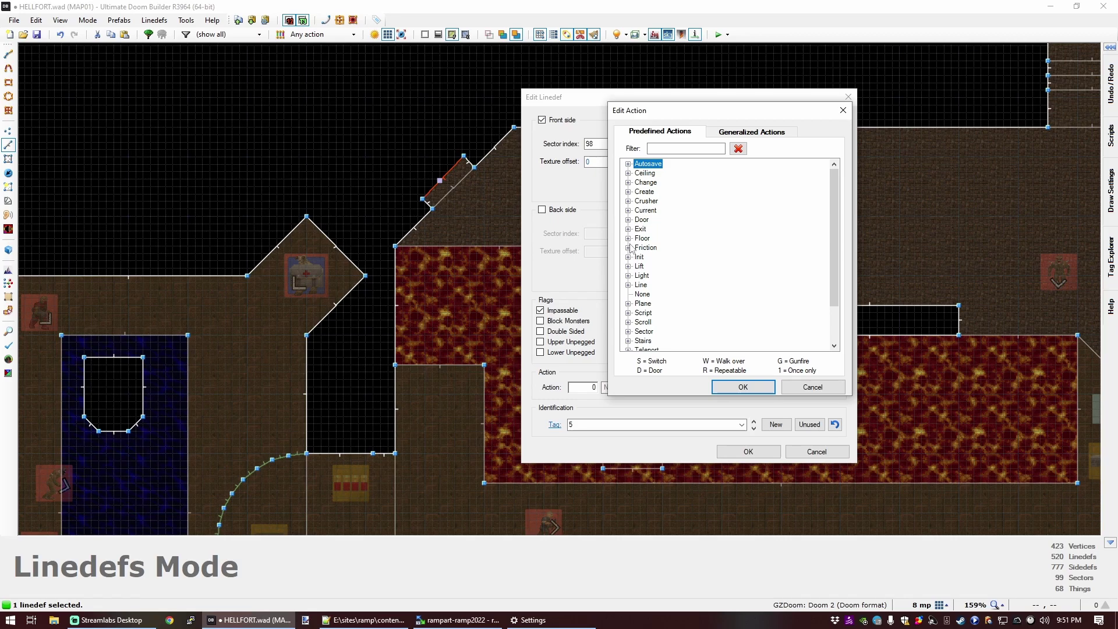
{"action": "left_click", "coordinate": [628, 239]}
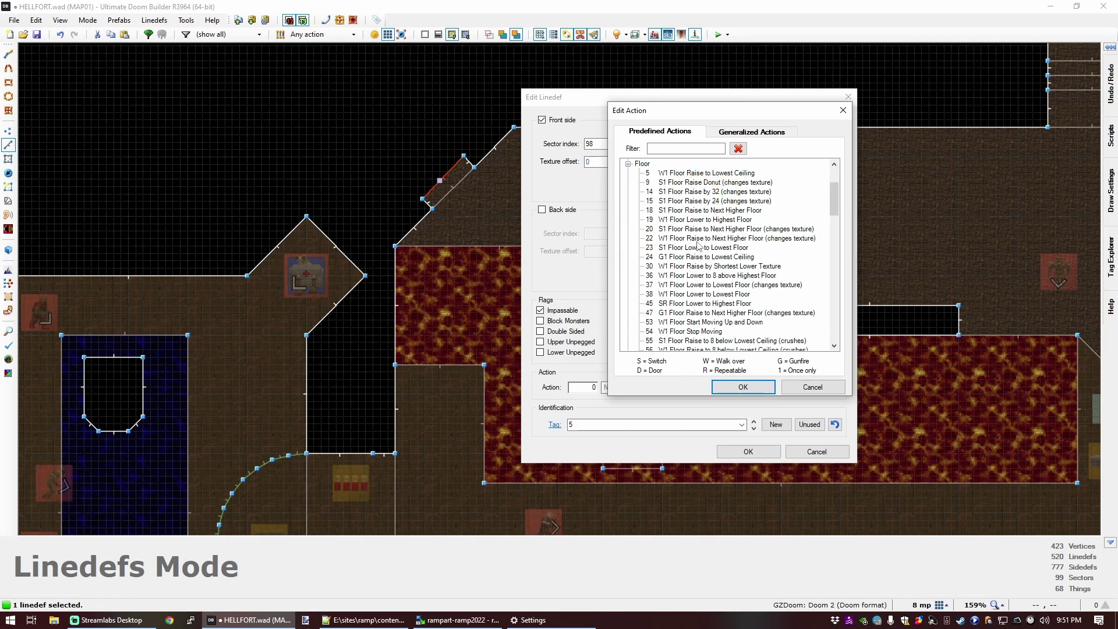
{"action": "left_click", "coordinate": [676, 240]}
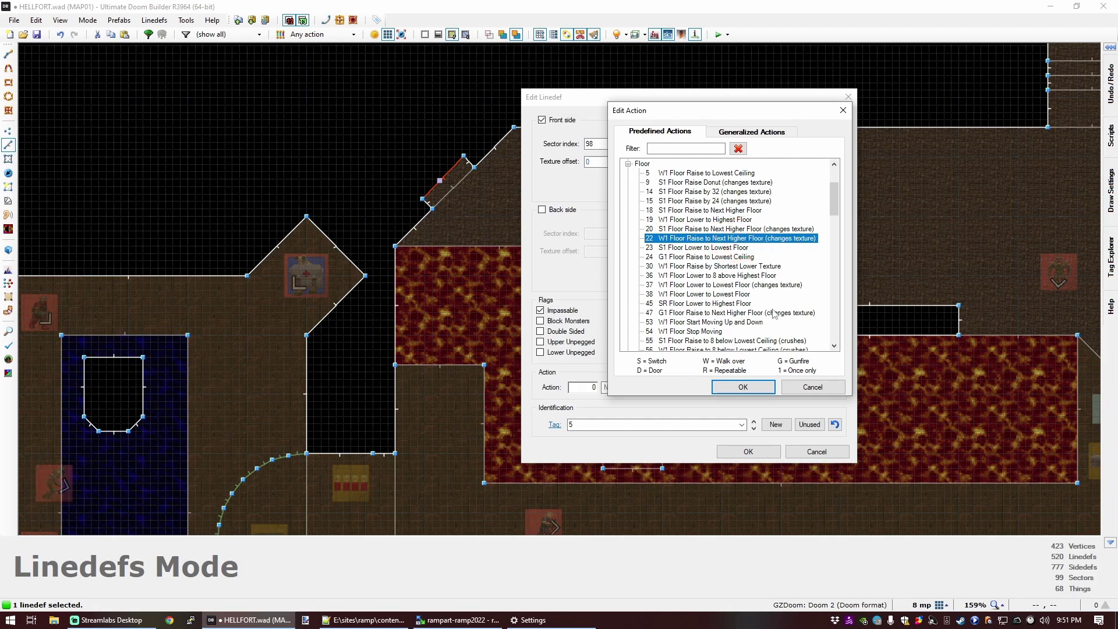
{"action": "left_click", "coordinate": [746, 388]}
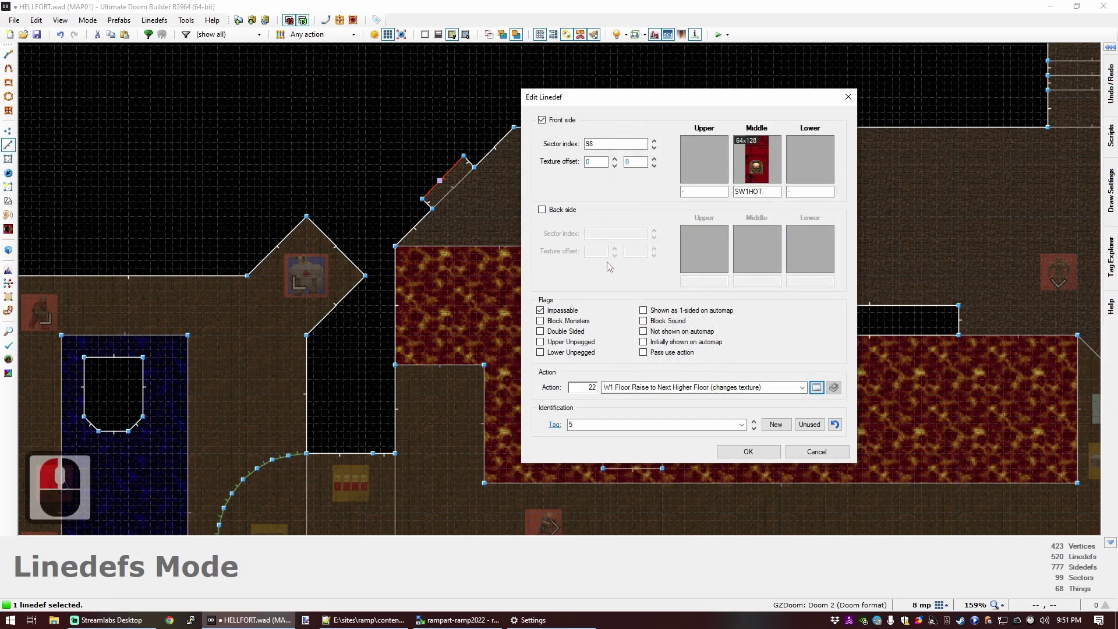
{"action": "left_click", "coordinate": [750, 451]}
{"action": "left_click", "coordinate": [423, 170]}
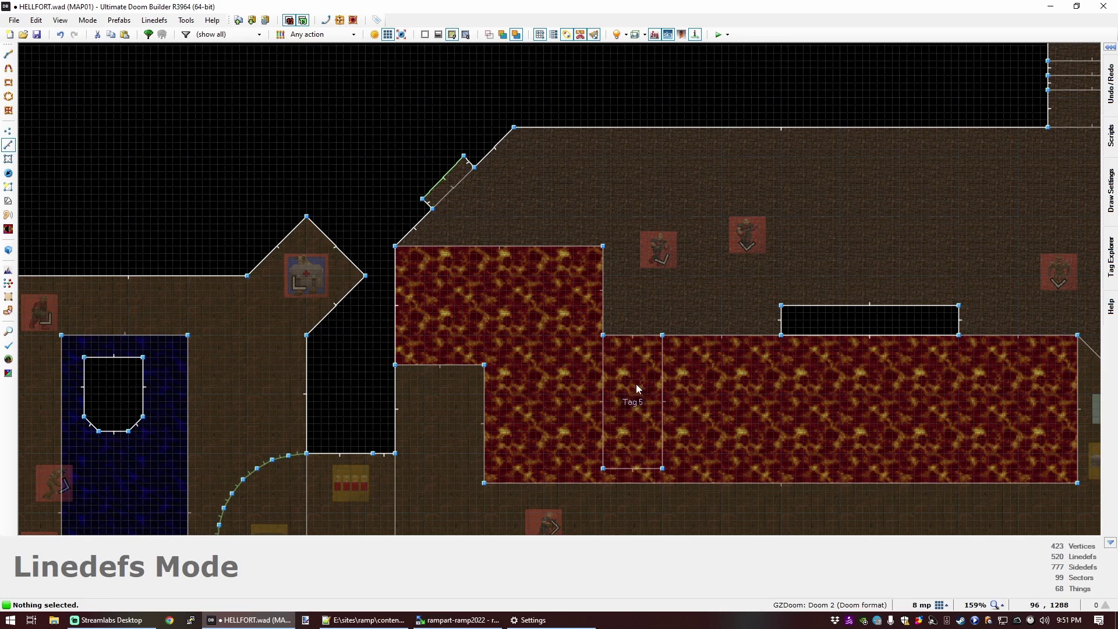
Step: Raise the floor of the tag 5 lava sector to 136 in the 3D view
{"action": "key", "text": "q"}
{"action": "key", "text": "d"}
{"action": "key", "text": "s"}
{"action": "key", "text": "e"}
{"action": "key", "text": "s"}
{"action": "scroll", "coordinate": [559, 288], "scroll_direction": "up", "scroll_amount": 16}
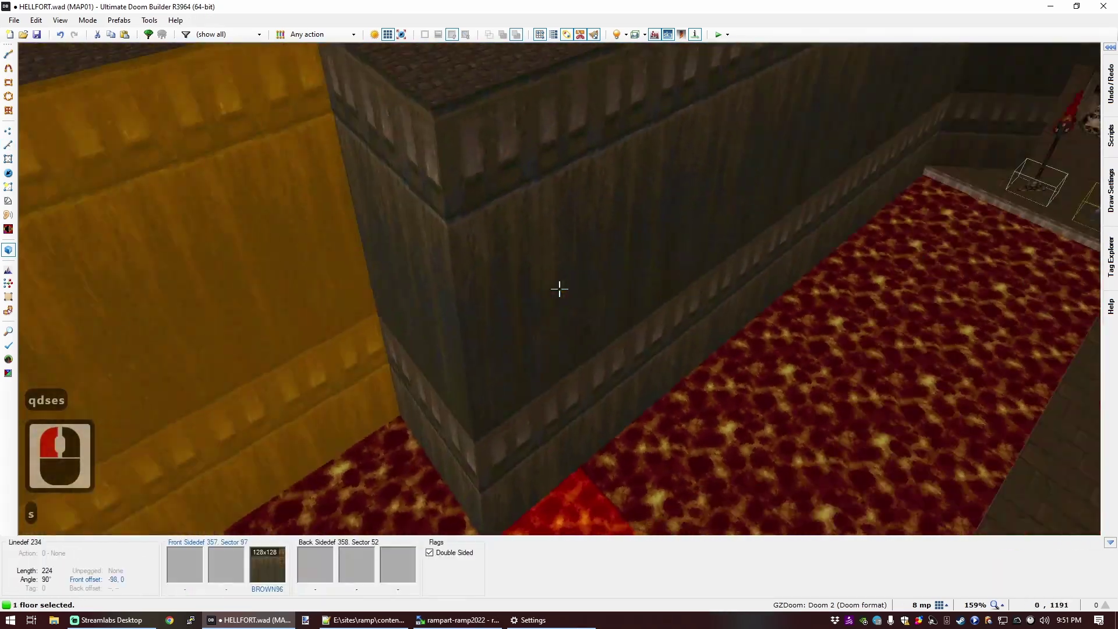
{"action": "scroll", "coordinate": [559, 288], "scroll_direction": "up", "scroll_amount": 10}
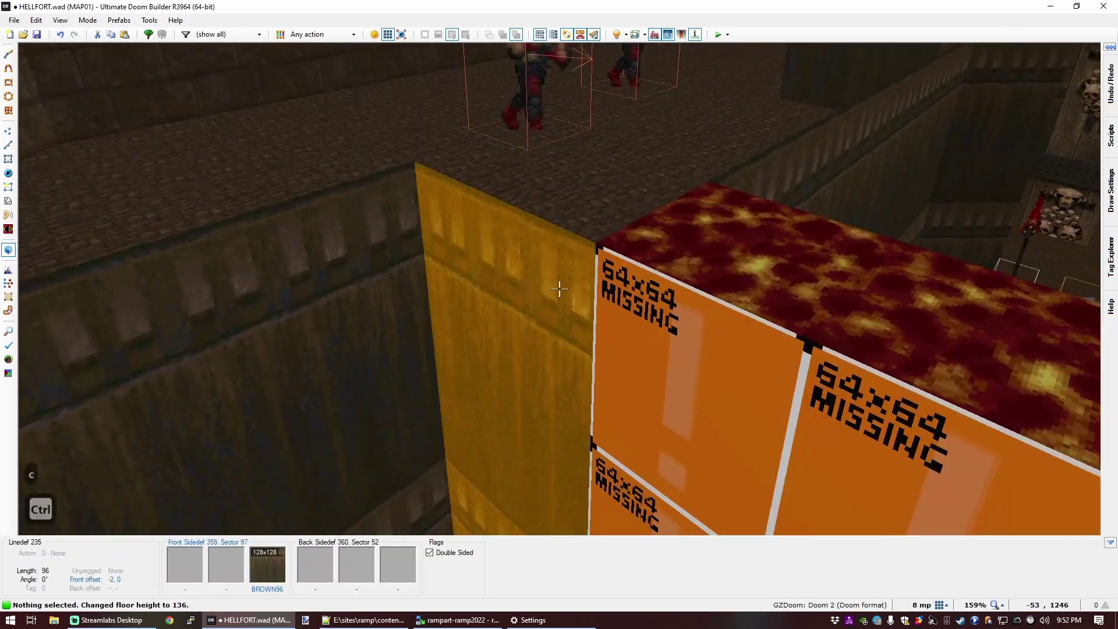
Step: Copy the BROWN96 texture from the adjoining ledge wall and flood-fill it onto the raised lava platform's untextured sides
{"action": "key", "text": "ctrl+c"}
{"action": "middle_click", "coordinate": [559, 288], "text": "shift"}
{"action": "key", "text": "f"}
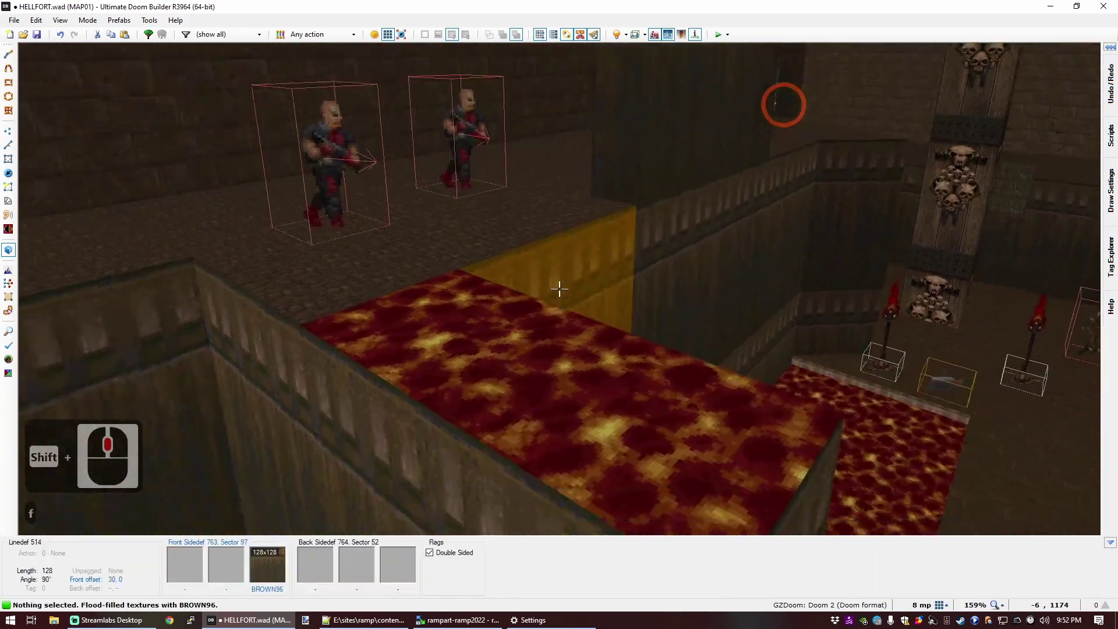
{"action": "key", "text": "s"}
{"action": "key", "text": "w"}
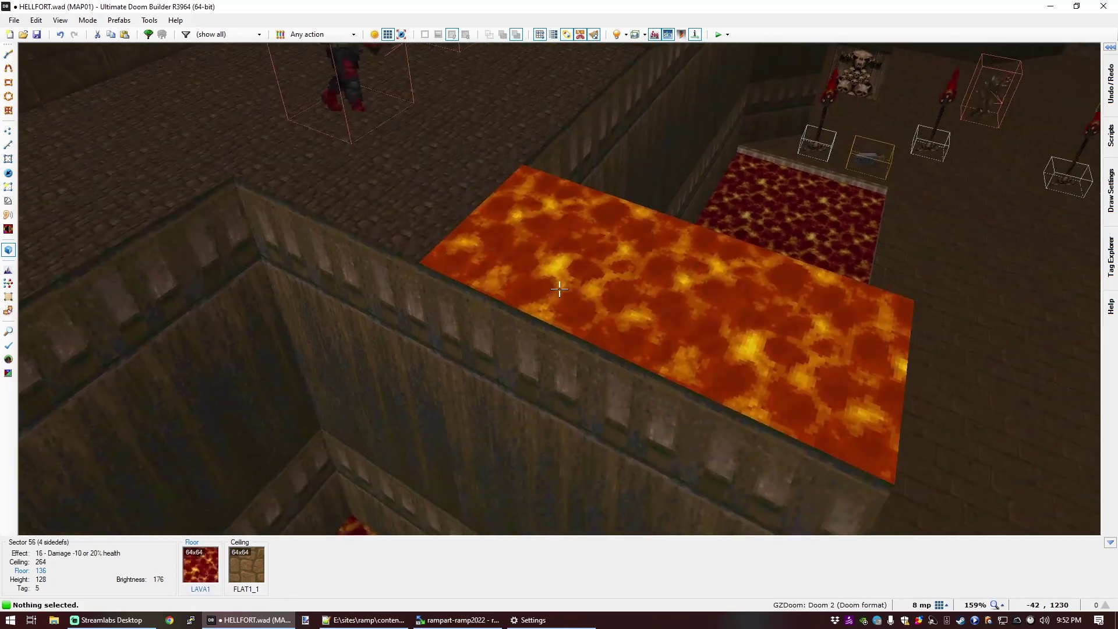
Step: Lower the tag 5 lava platform's floor to -64 and save the map
{"action": "left_click", "coordinate": [559, 288]}
{"action": "scroll", "coordinate": [558, 288], "scroll_direction": "down", "scroll_amount": 14}
{"action": "scroll", "coordinate": [559, 288], "scroll_direction": "down", "scroll_amount": 11}
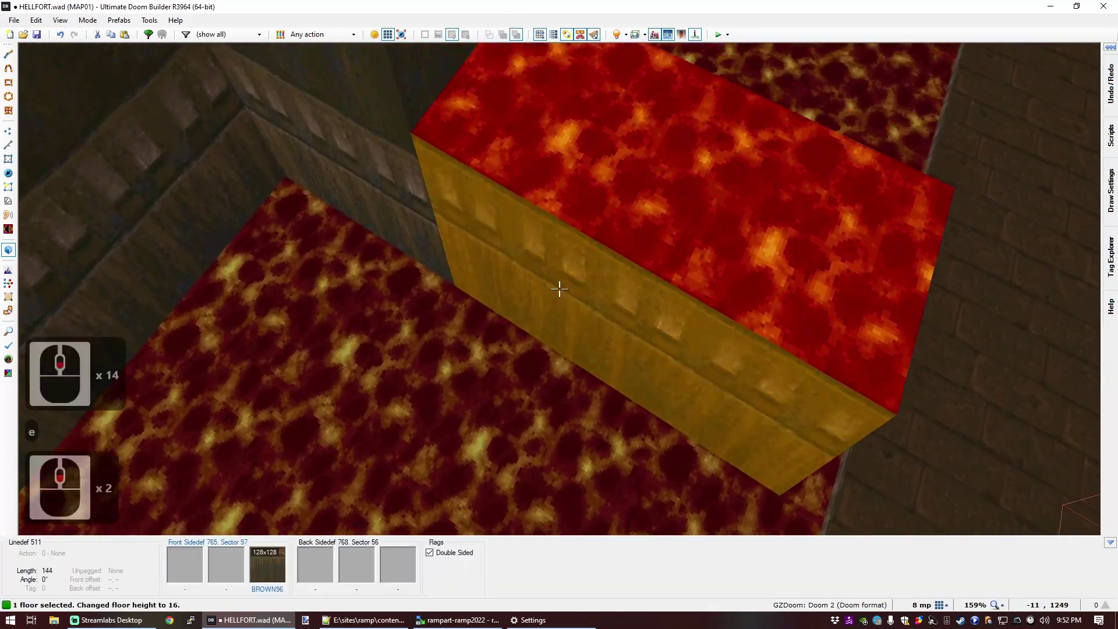
{"action": "key", "text": "c"}
{"action": "key", "text": "d"}
{"action": "key", "text": "s"}
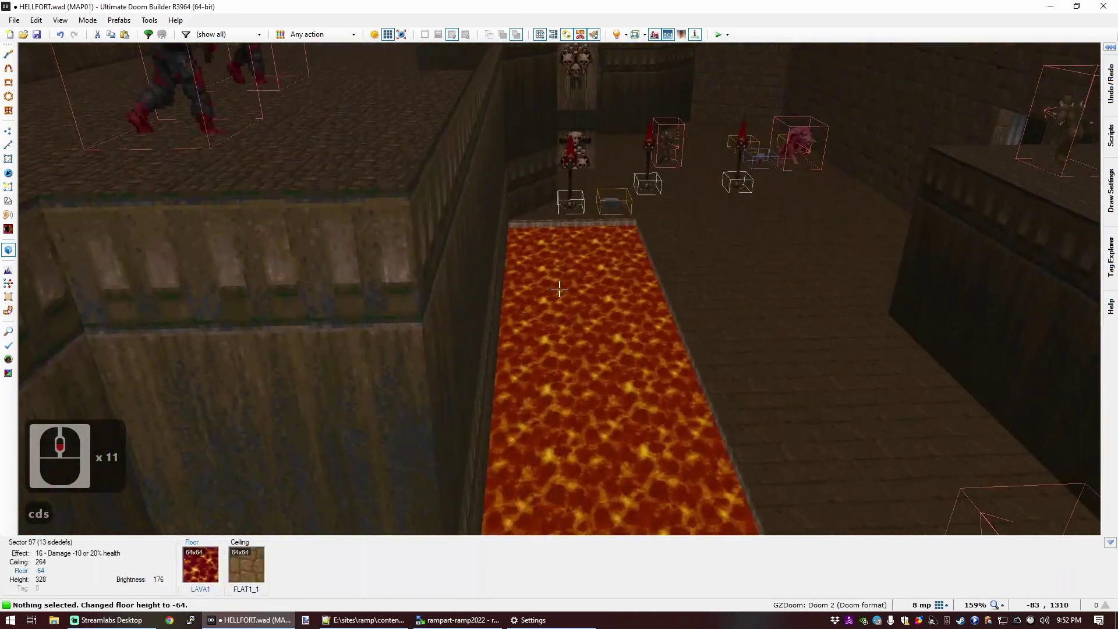
{"action": "key", "text": "s"}
{"action": "key", "text": "e"}
{"action": "key", "text": "ctrl+s"}
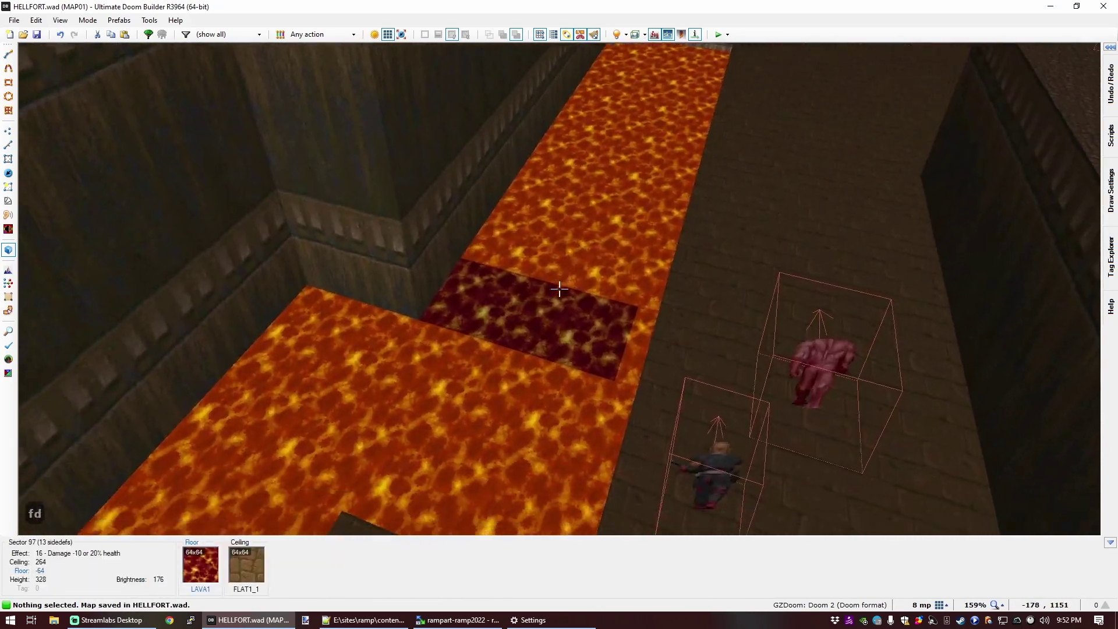
Step: Raise the tag 5 lava platform to 136 again and view it against the ledge across the hall
{"action": "left_click", "coordinate": [558, 288]}
{"action": "scroll", "coordinate": [559, 288], "scroll_direction": "up", "scroll_amount": 17}
{"action": "scroll", "coordinate": [559, 288], "scroll_direction": "up", "scroll_amount": 9}
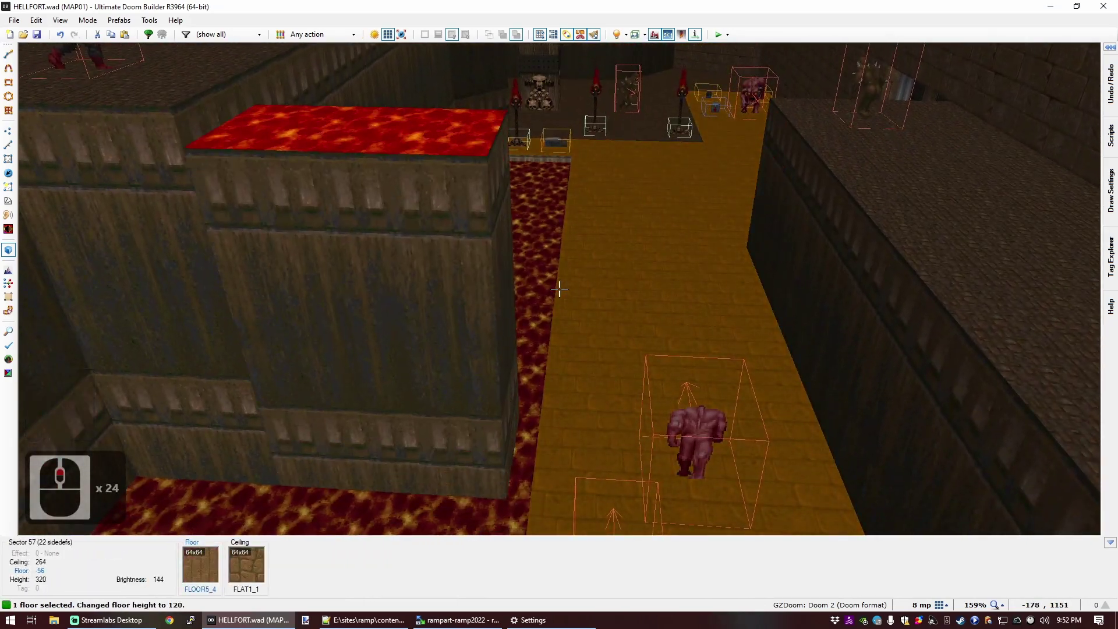
{"action": "key", "text": "e"}
{"action": "key", "text": "d"}
{"action": "key", "text": "c"}
{"action": "key", "text": "f"}
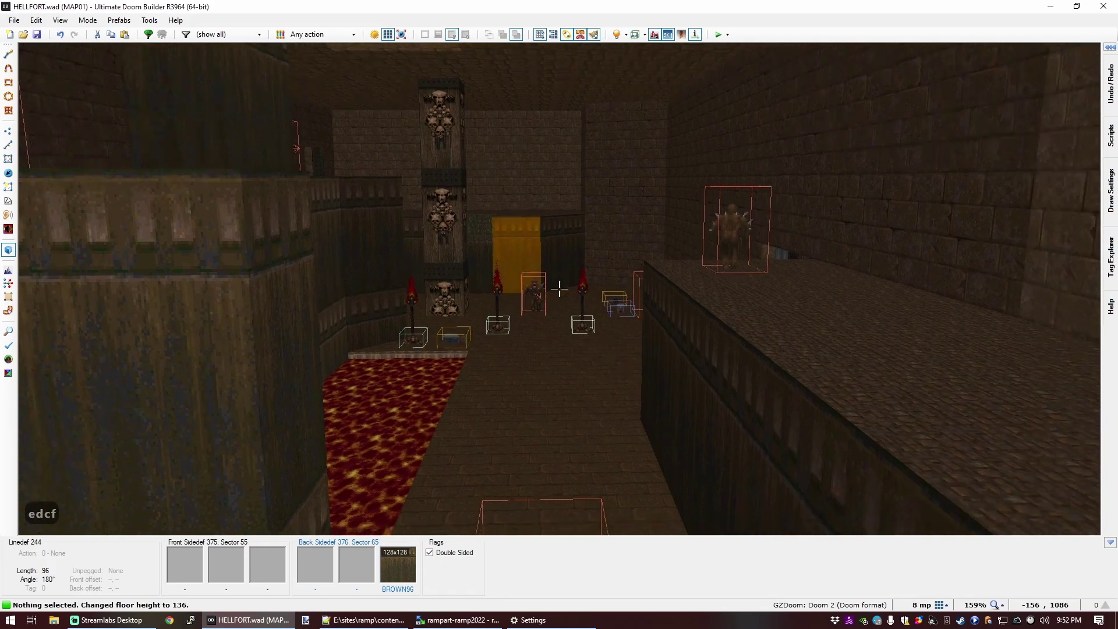
{"action": "key", "text": "s"}
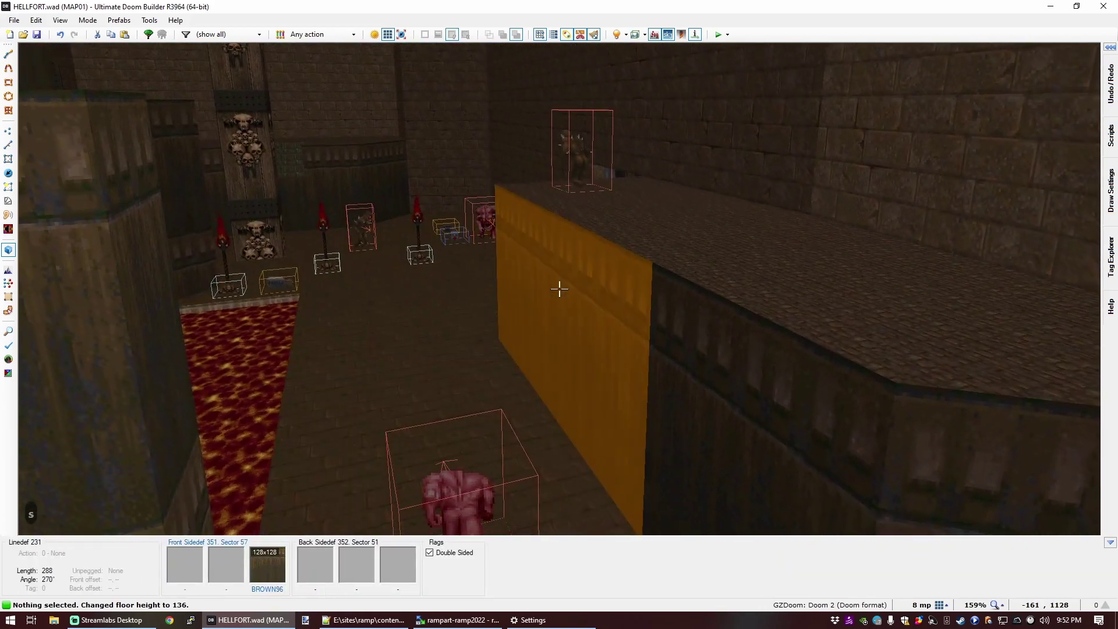
Step: Draw a 64 by 56 unit rectangular sector against the north edge of the hall's southern ledge
{"action": "key", "text": "w"}
{"action": "scroll", "coordinate": [559, 292], "scroll_direction": "down", "scroll_amount": 4}
{"action": "scroll", "coordinate": [564, 292], "scroll_direction": "up", "scroll_amount": 4}
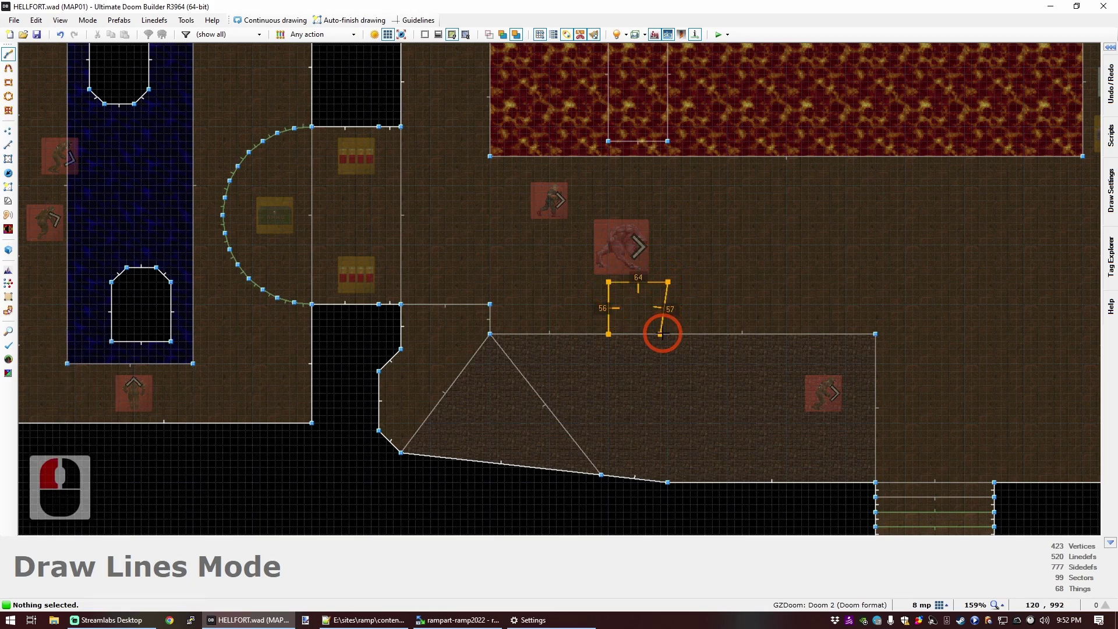
Step: Raise the floor of the new rectangular sector beside the southern ledge to 48
{"action": "key", "text": "w"}
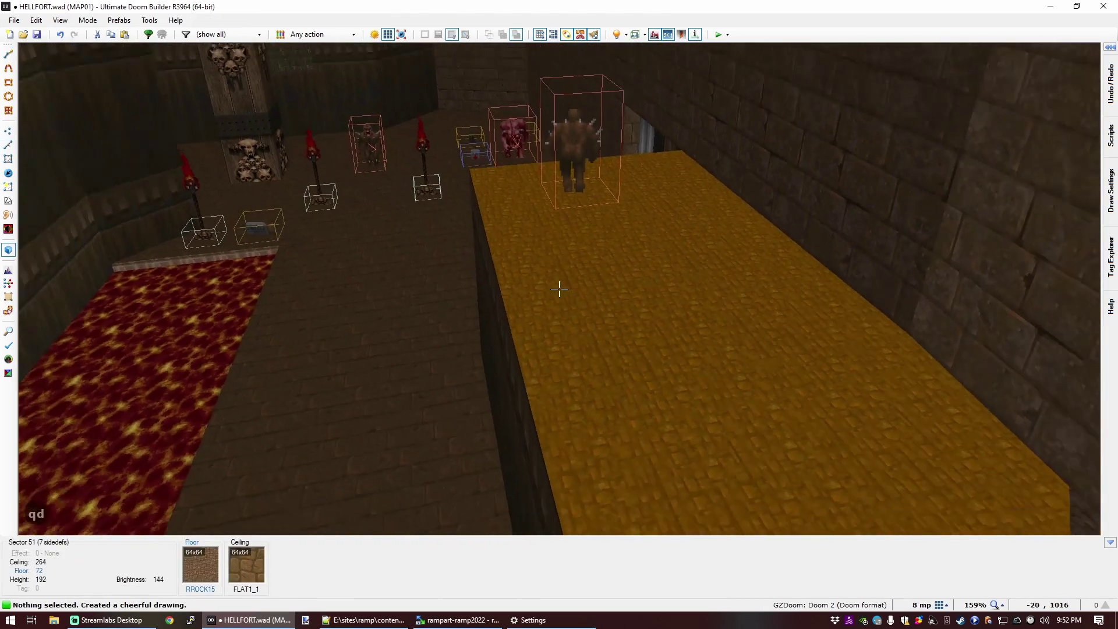
{"action": "scroll", "coordinate": [559, 288], "scroll_direction": "down", "scroll_amount": 9}
{"action": "left_click", "coordinate": [559, 288]}
{"action": "scroll", "coordinate": [559, 288], "scroll_direction": "up", "scroll_amount": 10}
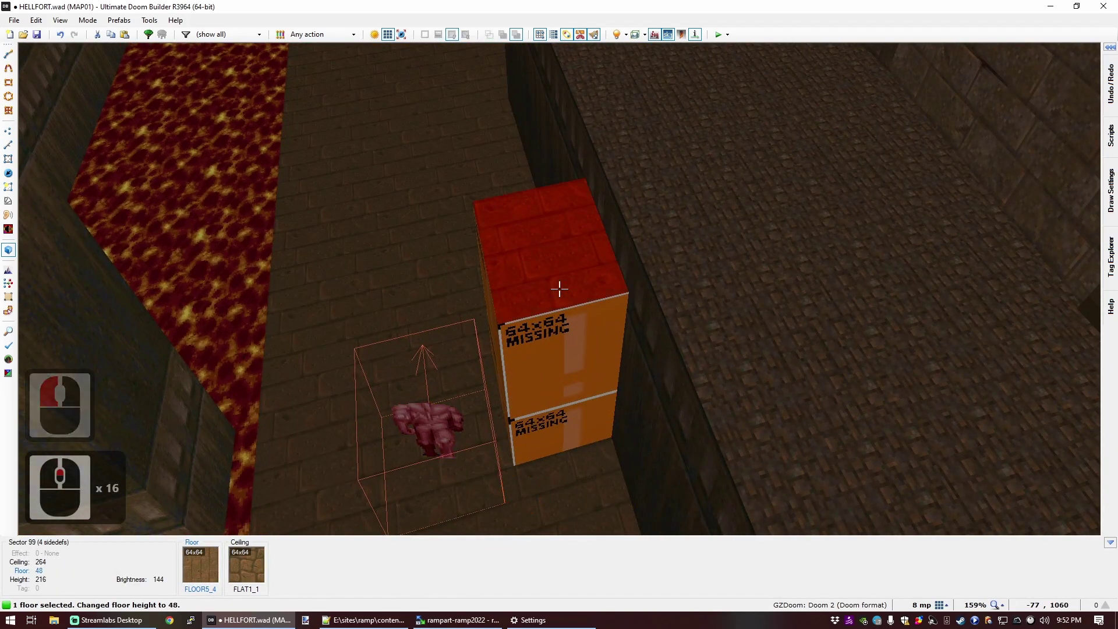
Step: Apply the ledge's RROCK15 flat to the new block's top and flood-fill its untextured sides with BROWN96
{"action": "key", "text": "c"}
{"action": "key", "text": "ctrl+c"}
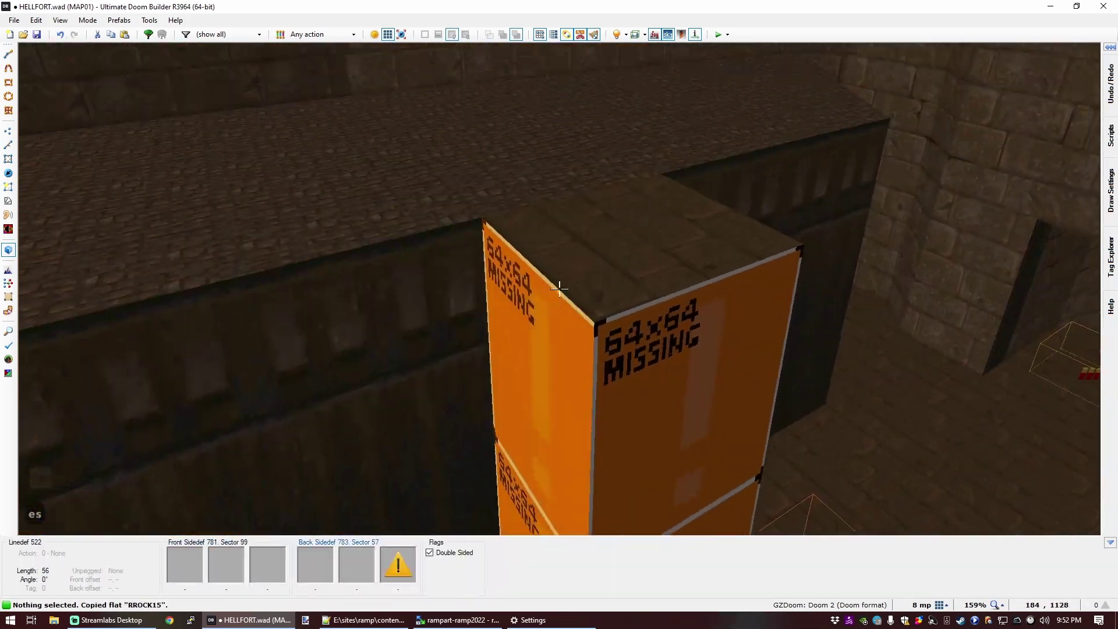
{"action": "middle_click", "coordinate": [558, 288]}
{"action": "key", "text": "ctrl+c"}
{"action": "middle_click", "coordinate": [558, 288], "text": "shift"}
{"action": "middle_click", "coordinate": [559, 289], "text": "shift"}
Step: Return the raised tag 5 lava platform's floor to -64 and save the map with the new block
{"action": "key", "text": "d"}
{"action": "key", "text": "s"}
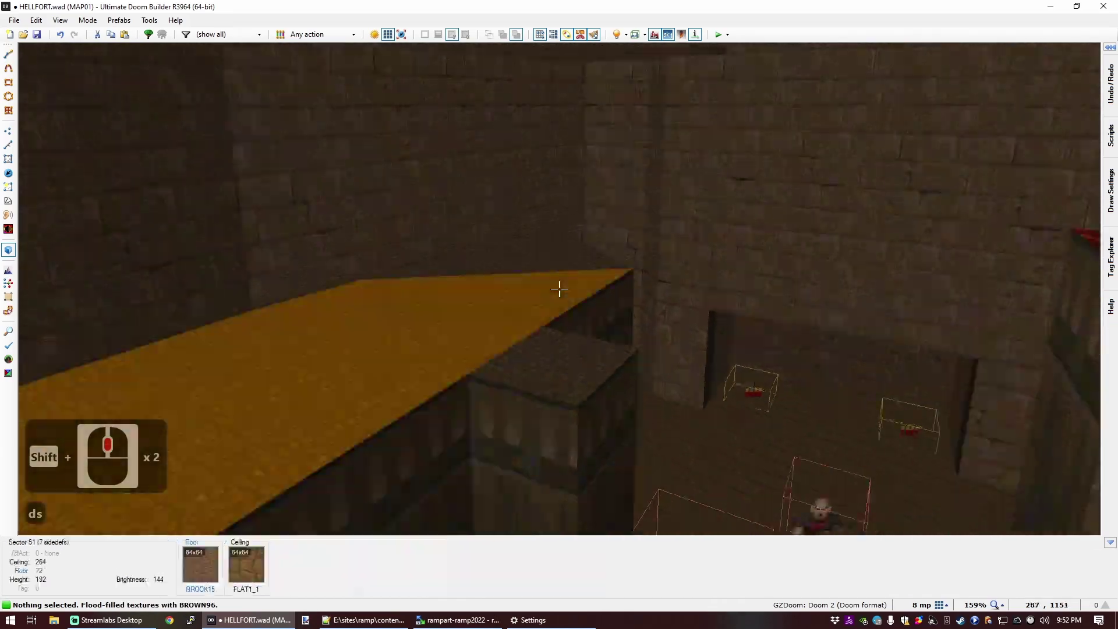
{"action": "key", "text": "s"}
{"action": "key", "text": "e"}
{"action": "key", "text": "s"}
{"action": "key", "text": "e"}
{"action": "key", "text": "d"}
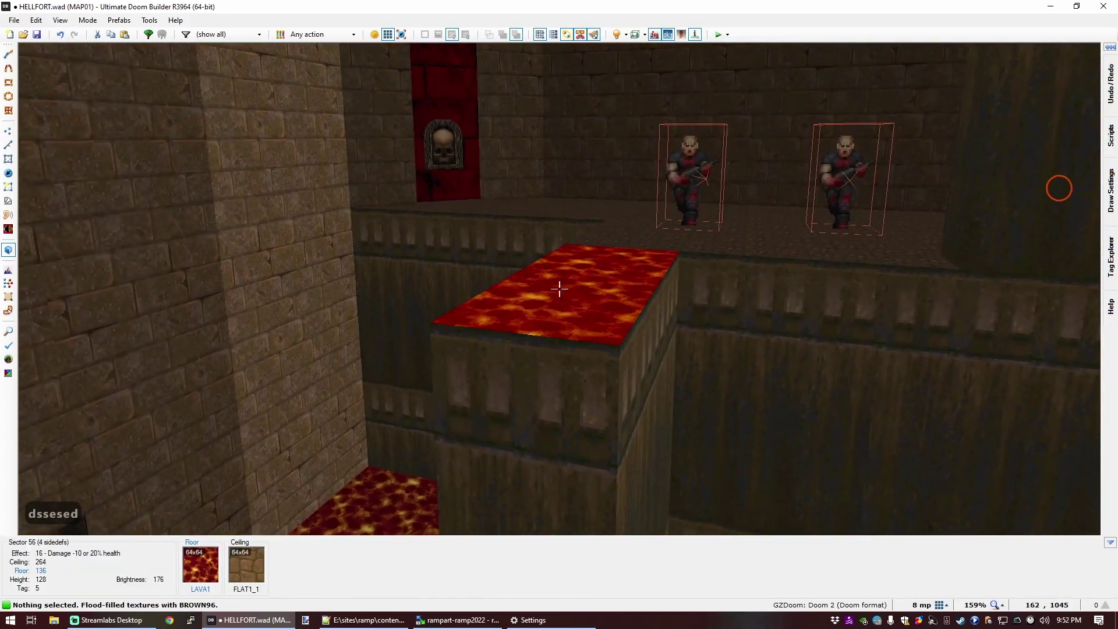
{"action": "left_click", "coordinate": [558, 289]}
{"action": "key", "text": "d"}
{"action": "scroll", "coordinate": [559, 288], "scroll_direction": "down", "scroll_amount": 20}
{"action": "scroll", "coordinate": [559, 289], "scroll_direction": "down", "scroll_amount": 3}
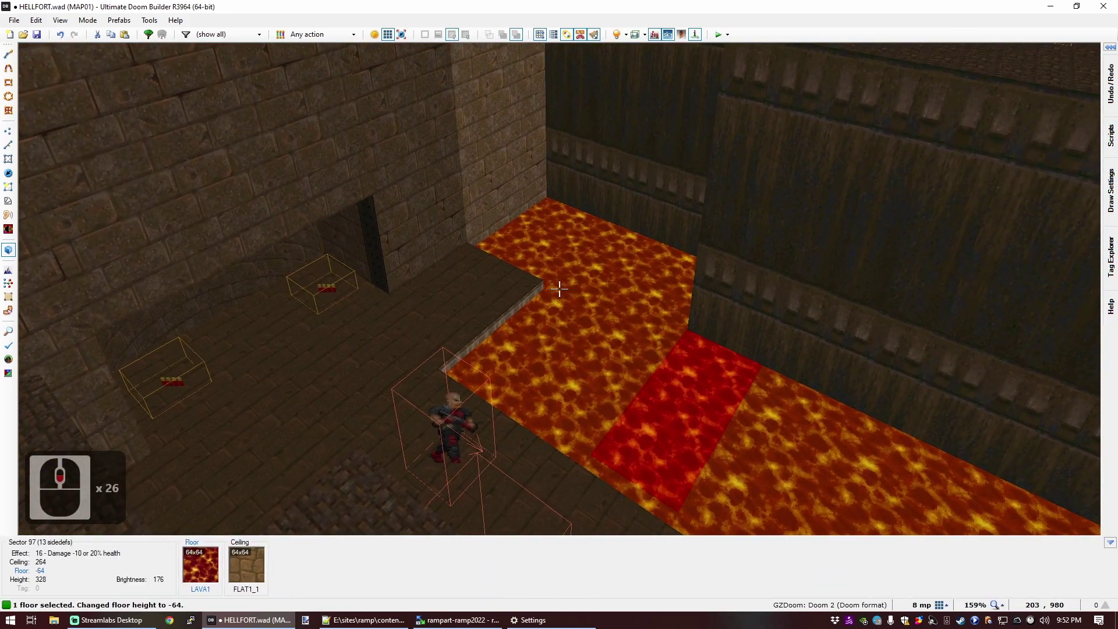
{"action": "key", "text": "c"}
{"action": "key", "text": "f"}
{"action": "key", "text": "e"}
{"action": "key", "text": "e"}
{"action": "key", "text": "e"}
{"action": "key", "text": "e"}
{"action": "key", "text": "e"}
{"action": "key", "text": "e"}
{"action": "key", "text": "f"}
{"action": "key", "text": "q"}
Step: Examine the lava hall's overall layout and the southwest corner beside the sloping ledge in the 2D and 3D views
{"action": "scroll", "coordinate": [556, 285], "scroll_direction": "down", "scroll_amount": 3}
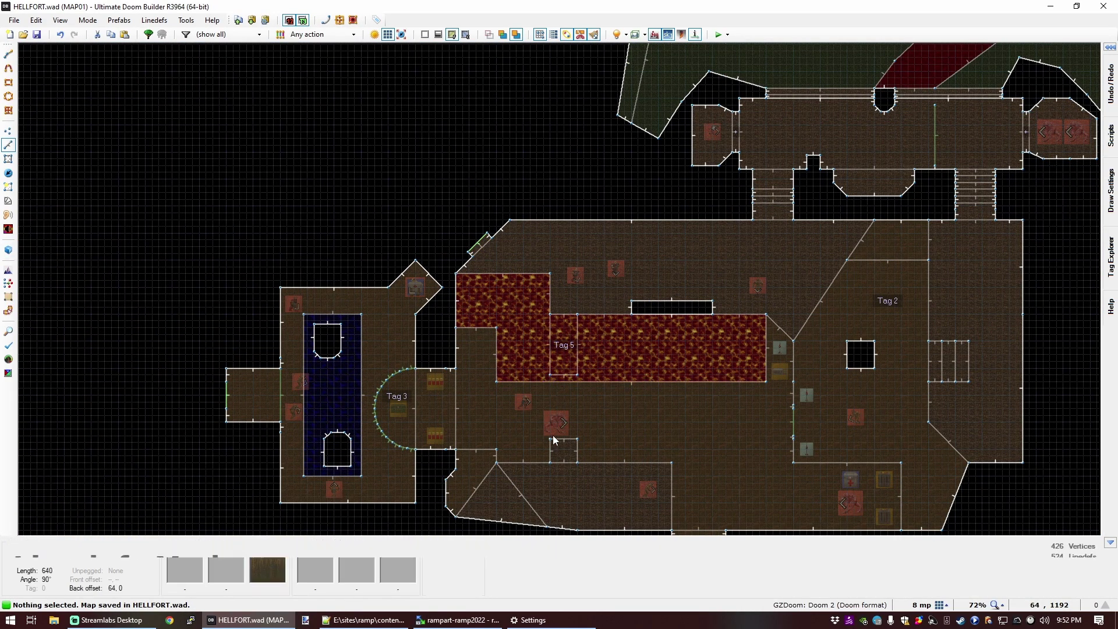
{"action": "scroll", "coordinate": [576, 476], "scroll_direction": "down", "scroll_amount": 2}
{"action": "scroll", "coordinate": [518, 492], "scroll_direction": "up", "scroll_amount": 4}
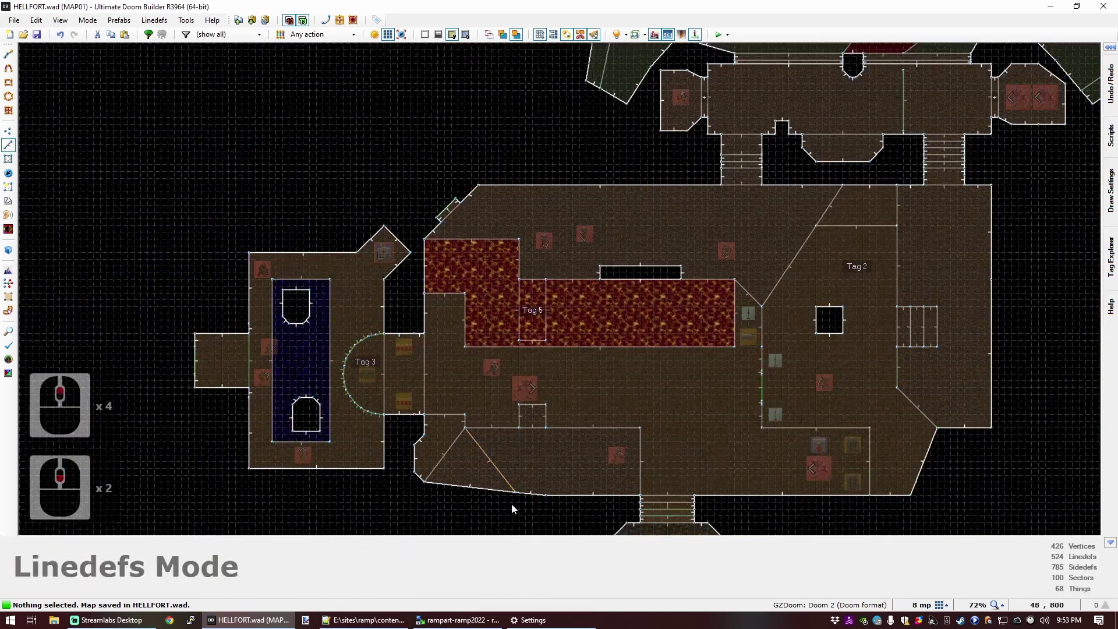
{"action": "scroll", "coordinate": [520, 444], "scroll_direction": "down", "scroll_amount": 1}
{"action": "key", "text": "q"}
{"action": "key", "text": "d"}
{"action": "key", "text": "e"}
{"action": "key", "text": "f"}
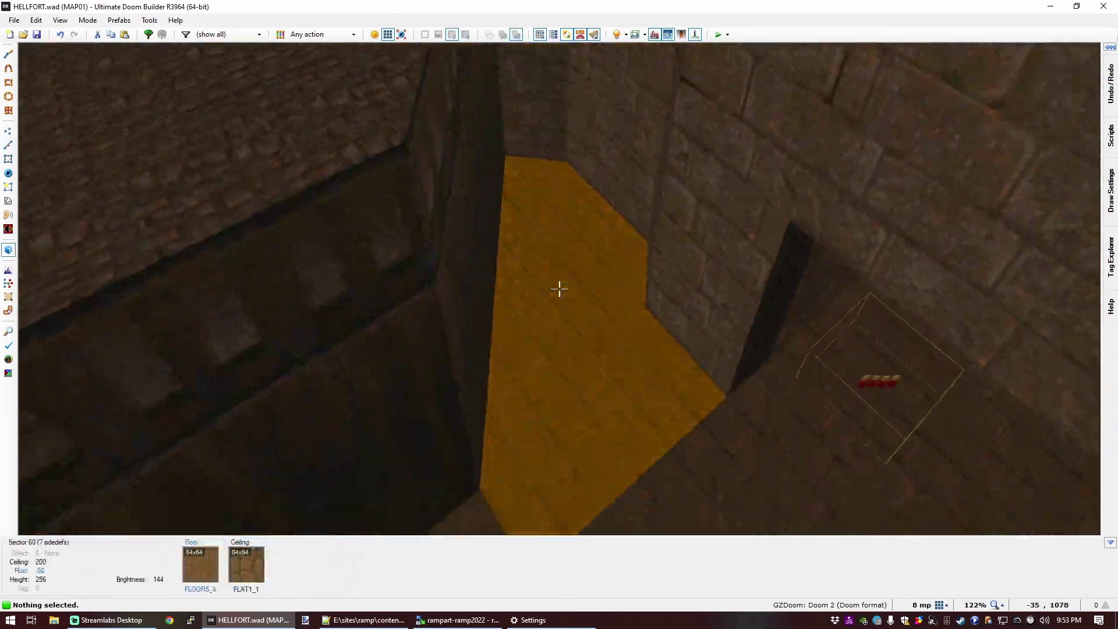
{"action": "key", "text": "q"}
{"action": "scroll", "coordinate": [577, 277], "scroll_direction": "down", "scroll_amount": 2}
{"action": "scroll", "coordinate": [574, 277], "scroll_direction": "down", "scroll_amount": 1}
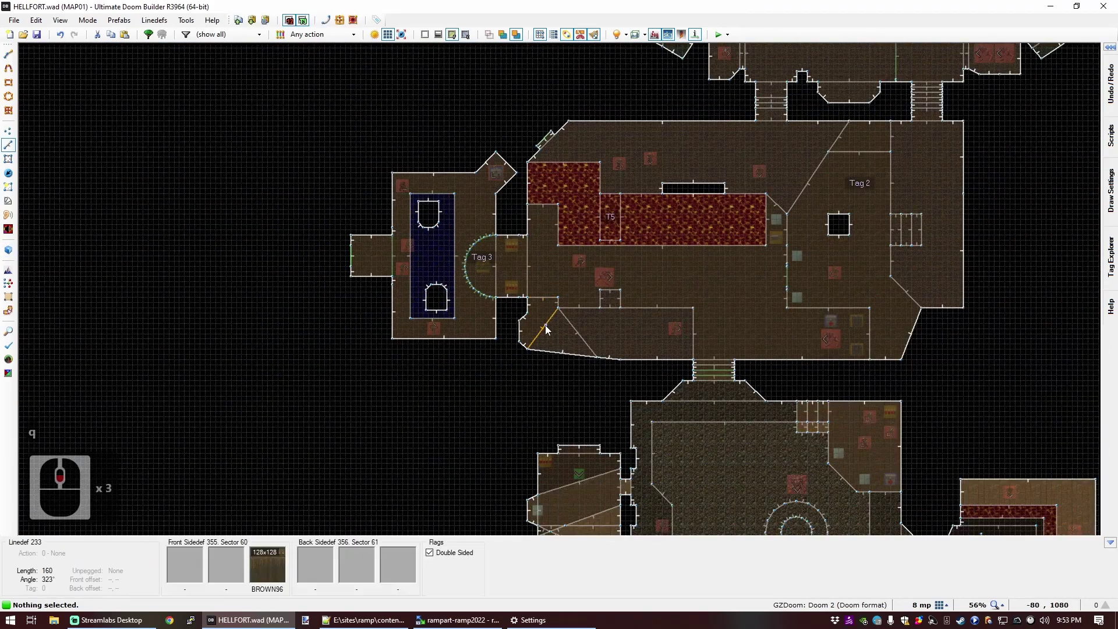
Step: Draw a line from the wall corner to the southern ledge's corner vertex, closing off the southwest corner as a separate sector
{"action": "scroll", "coordinate": [544, 324], "scroll_direction": "up", "scroll_amount": 4}
{"action": "key", "text": "ctrl+d"}
{"action": "left_click", "coordinate": [583, 277]}
{"action": "right_click", "coordinate": [583, 278]}
{"action": "key", "text": "q"}
{"action": "key", "text": "d"}
Step: Raise the new corner sector's floor to 72 and apply the ledge's RROCK15 flat to it
{"action": "left_click", "coordinate": [559, 288]}
{"action": "key", "text": "s"}
{"action": "scroll", "coordinate": [559, 288], "scroll_direction": "up", "scroll_amount": 19}
{"action": "scroll", "coordinate": [559, 289], "scroll_direction": "up", "scroll_amount": 2}
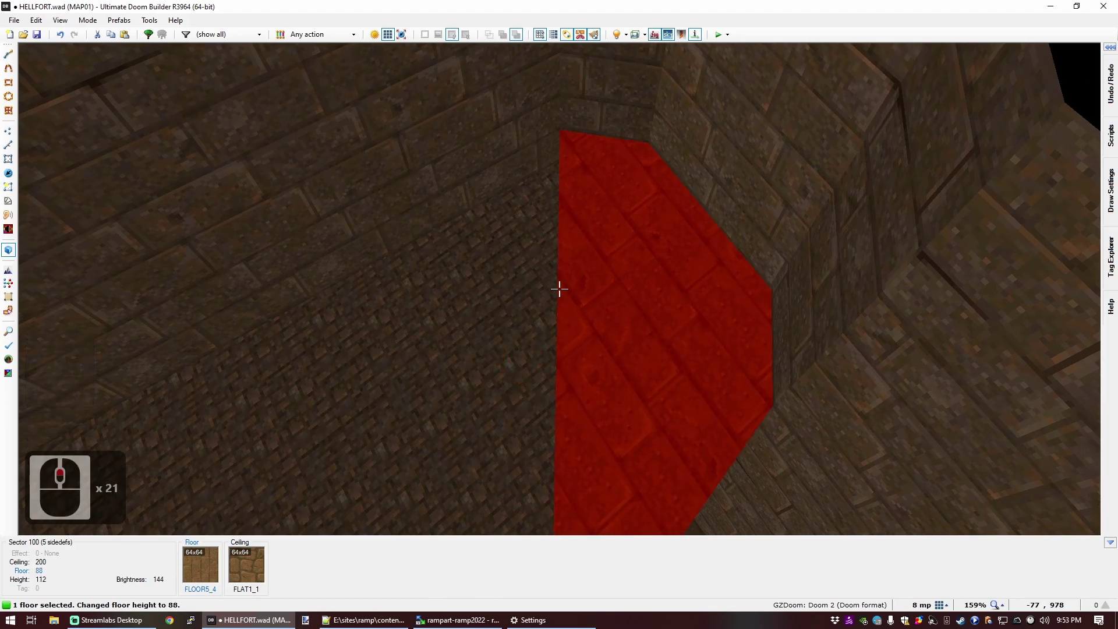
{"action": "scroll", "coordinate": [559, 289], "scroll_direction": "down", "scroll_amount": 2}
{"action": "key", "text": "c"}
{"action": "key", "text": "ctrl+c"}
{"action": "key", "text": "ctrl+v"}
{"action": "key", "text": "e"}
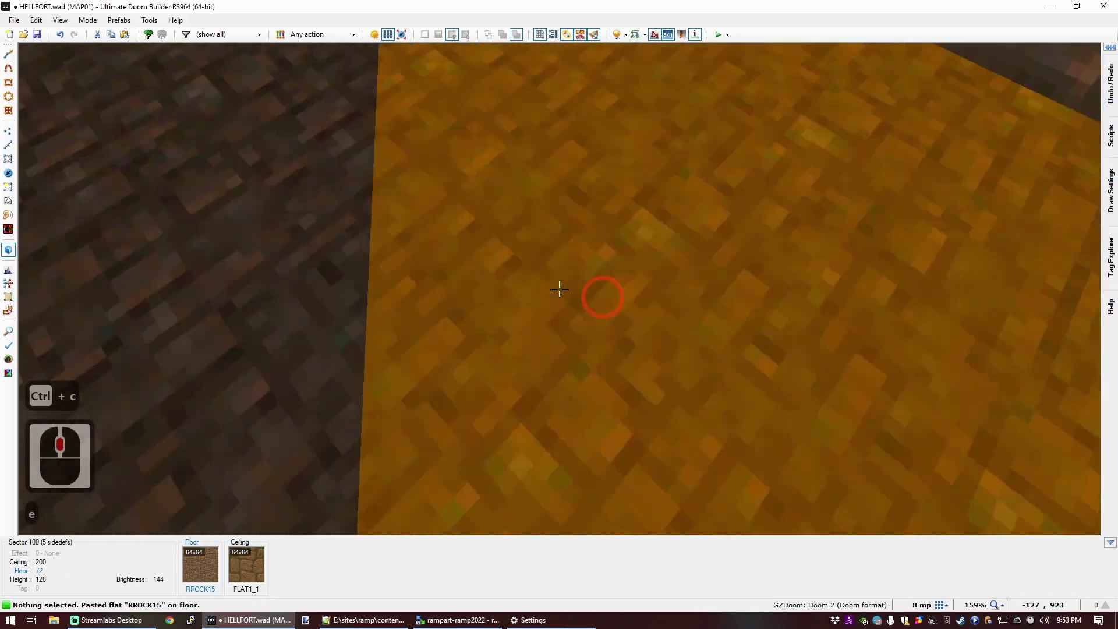
{"action": "key", "text": "d"}
{"action": "key", "text": "s"}
{"action": "key", "text": "s"}
{"action": "key", "text": "e"}
{"action": "key", "text": "q"}
Step: Merge the raised corner sector with the neighbouring triangular ledge sector
{"action": "scroll", "coordinate": [556, 281], "scroll_direction": "down", "scroll_amount": 5}
{"action": "scroll", "coordinate": [554, 281], "scroll_direction": "up", "scroll_amount": 6}
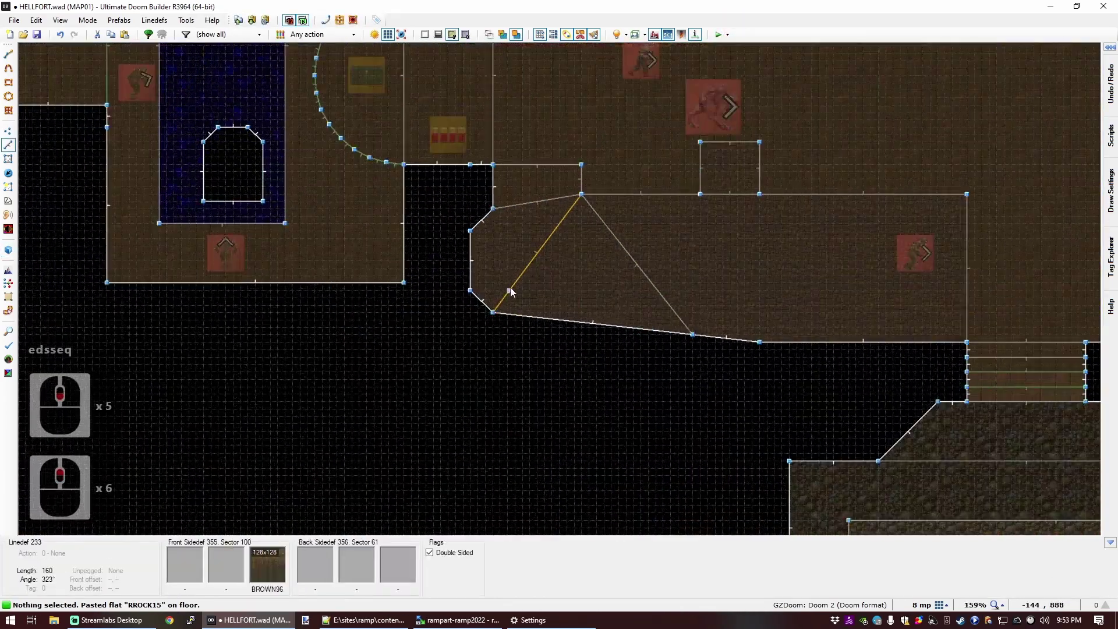
{"action": "scroll", "coordinate": [496, 230], "scroll_direction": "up", "scroll_amount": 2}
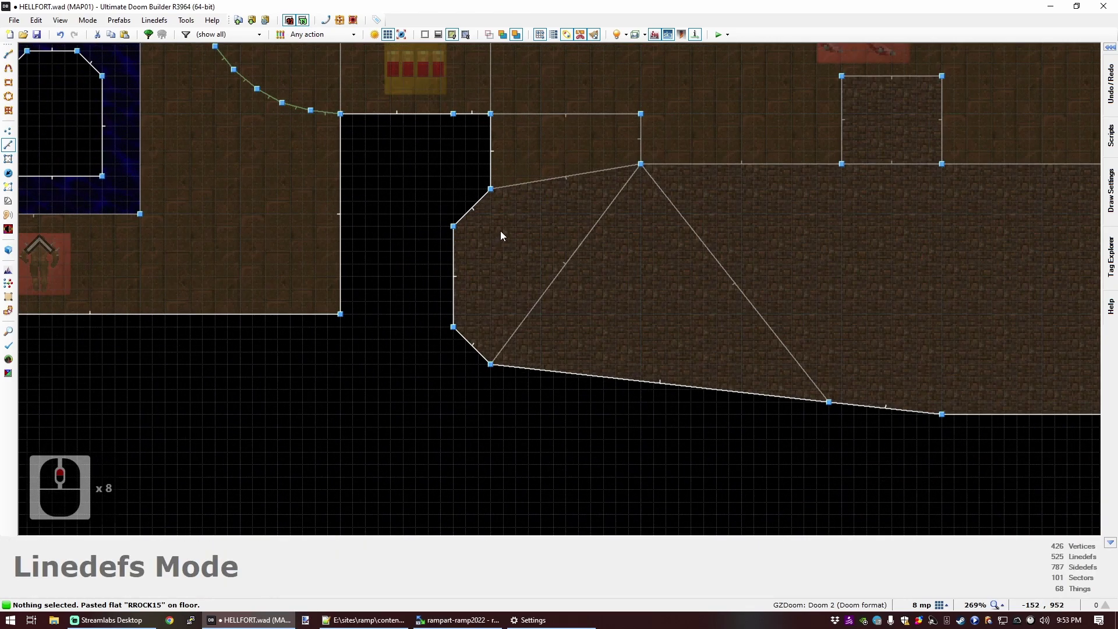
{"action": "key", "text": "s"}
{"action": "left_click", "coordinate": [550, 250]}
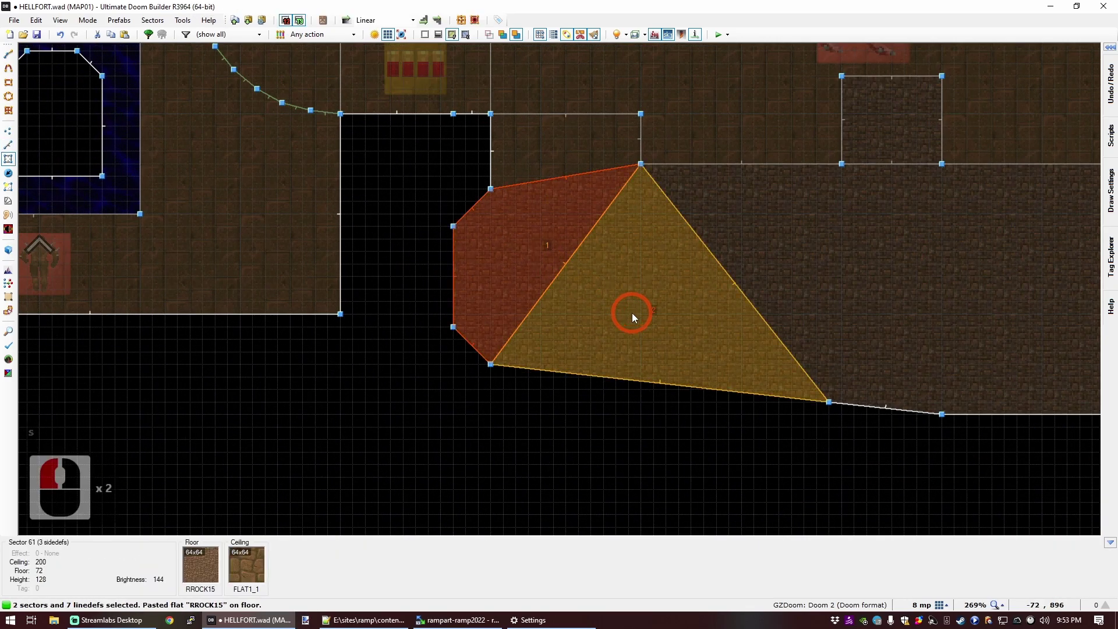
{"action": "key", "text": "shift+j"}
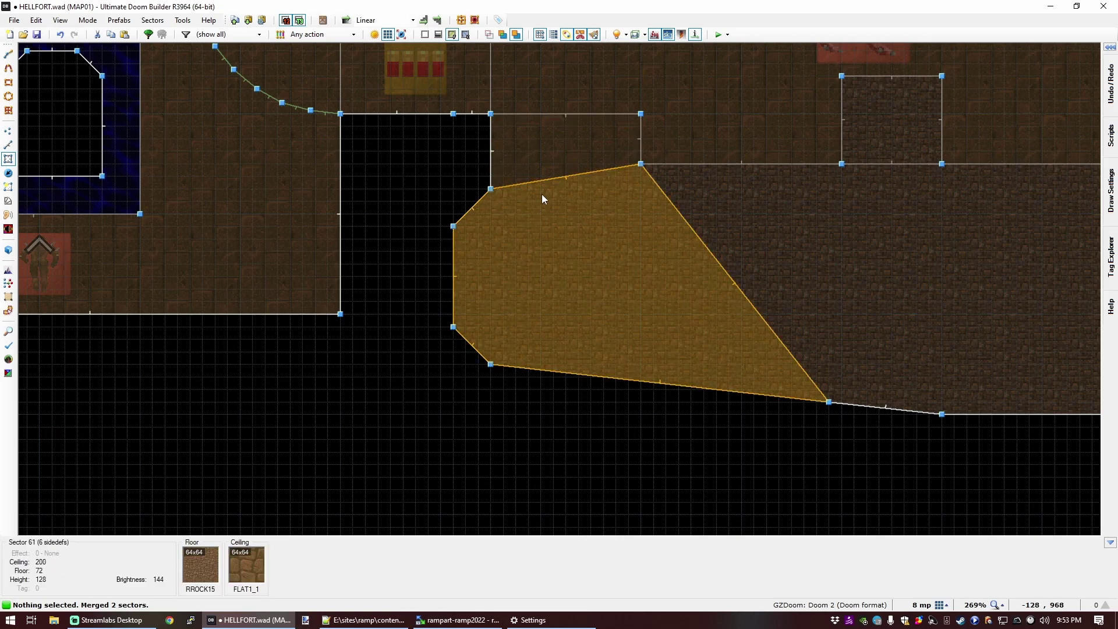
Step: Draw lines mirroring the west wall's angled corners to enclose an octagonal step sector at the ledge's west end
{"action": "scroll", "coordinate": [493, 197], "scroll_direction": "up", "scroll_amount": 1}
{"action": "key", "text": "ctrl+d"}
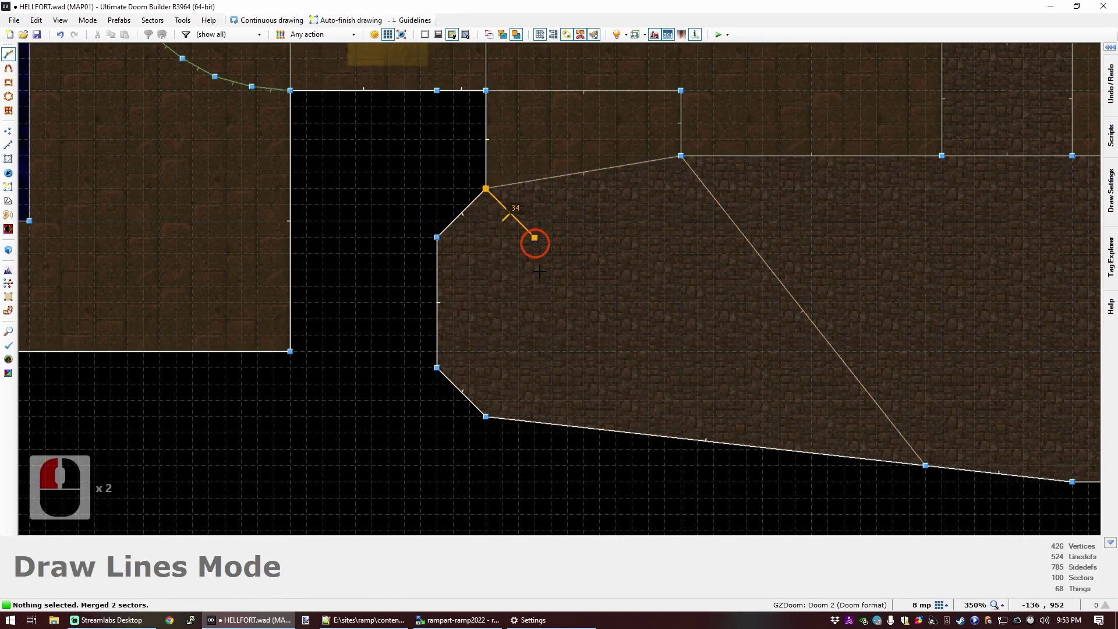
{"action": "left_click", "coordinate": [491, 409]}
{"action": "key", "text": "q"}
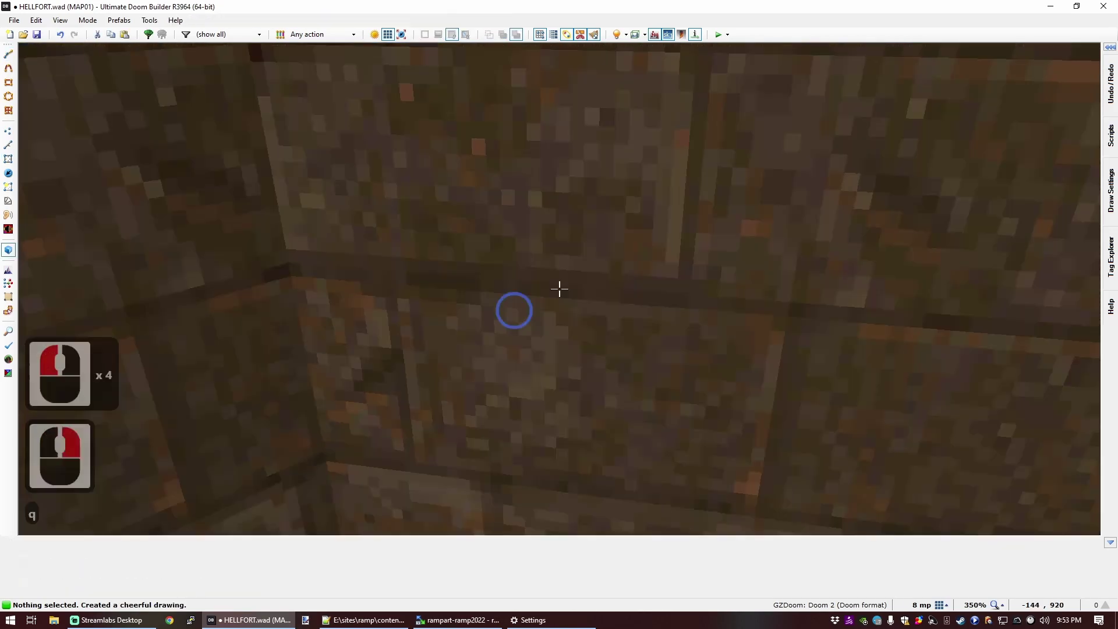
Step: Raise the floor of the octagonal sector at the ledge's west end to 88
{"action": "key", "text": "d"}
{"action": "key", "text": "e"}
{"action": "left_click", "coordinate": [559, 289]}
{"action": "key", "text": "d"}
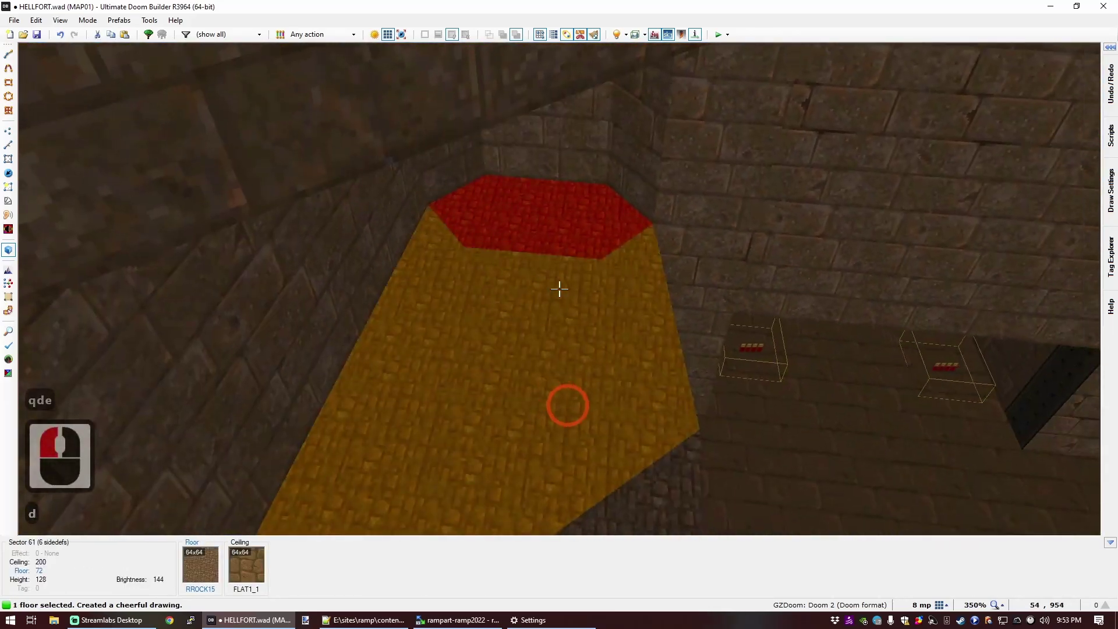
{"action": "scroll", "coordinate": [559, 288], "scroll_direction": "up", "scroll_amount": 2}
{"action": "key", "text": "e"}
{"action": "key", "text": "d"}
{"action": "key", "text": "c"}
{"action": "key", "text": "d"}
{"action": "key", "text": "e"}
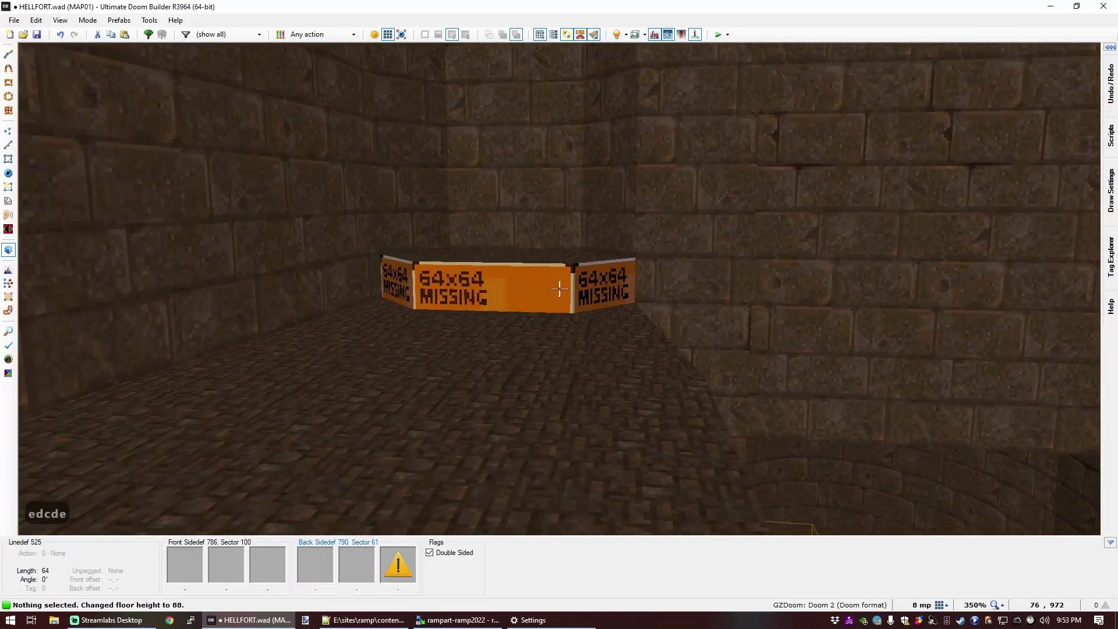
Step: Apply the STEP6 texture to the three untextured sides of the octagonal step
{"action": "left_click", "coordinate": [558, 288]}
{"action": "left_click", "coordinate": [559, 289]}
{"action": "key", "text": "s"}
{"action": "left_click", "coordinate": [558, 289], "text": "ctrl"}
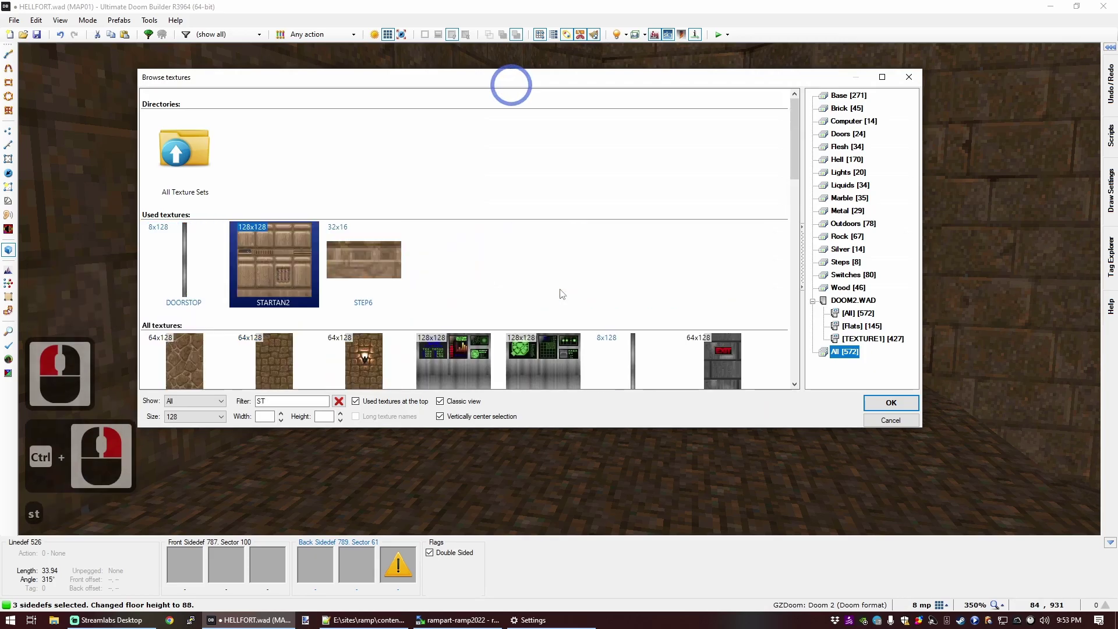
{"action": "type", "text": "step"}
{"action": "double_click", "coordinate": [154, 256]}
{"action": "key", "text": "c"}
{"action": "key", "text": "d"}
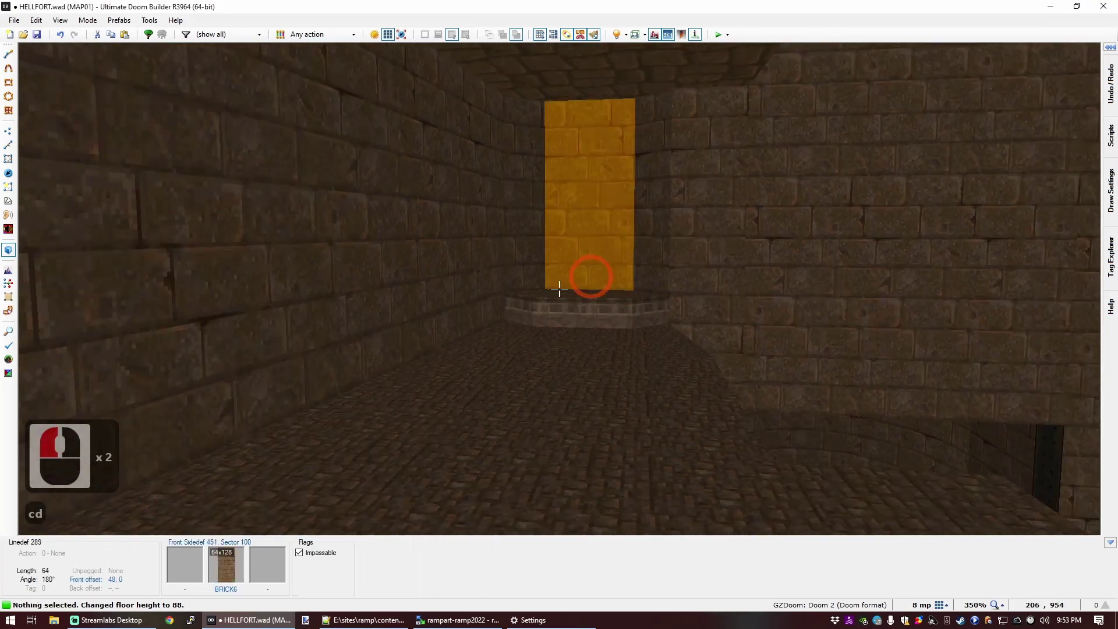
Step: Examine the octagonal step and the ledge's west end from across the lava hall in the 3D view
{"action": "key", "text": "f"}
{"action": "key", "text": "s"}
{"action": "key", "text": "e"}
{"action": "key", "text": "d"}
{"action": "key", "text": "f"}
{"action": "key", "text": "e"}
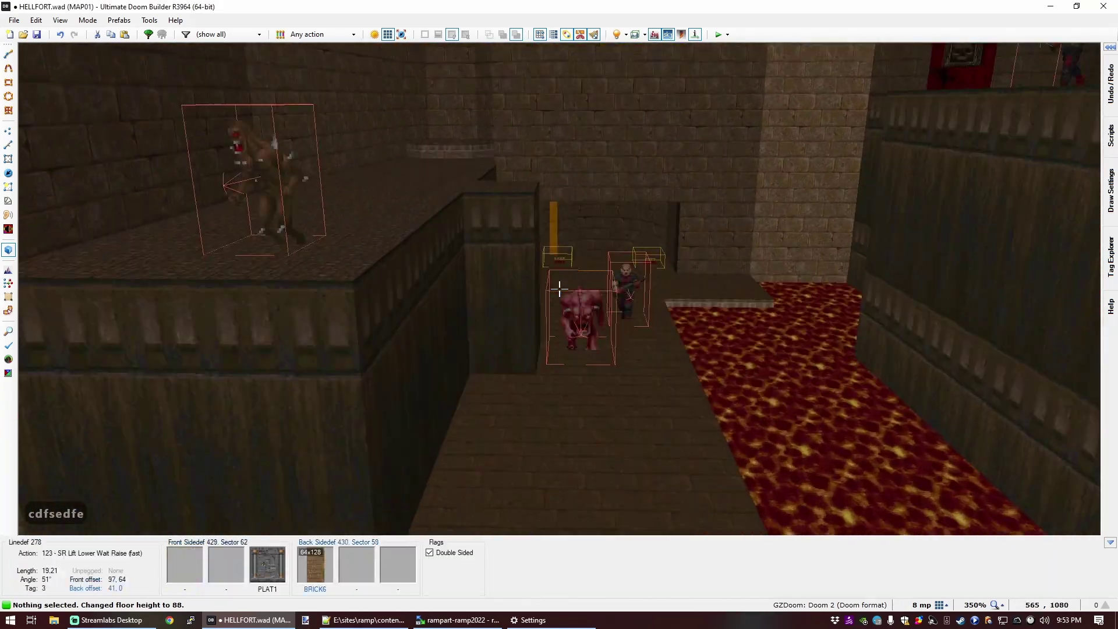
{"action": "key", "text": "e"}
{"action": "key", "text": "d"}
{"action": "key", "text": "d"}
{"action": "key", "text": "e"}
{"action": "key", "text": "d"}
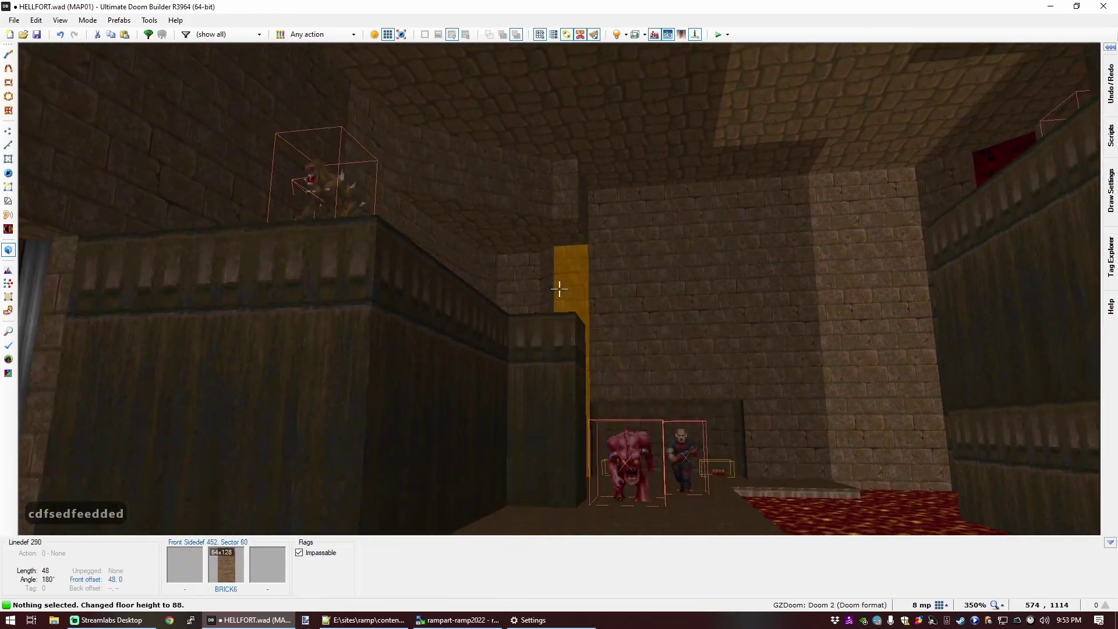
{"action": "key", "text": "e"}
{"action": "key", "text": "e"}
{"action": "key", "text": "e"}
{"action": "key", "text": "e"}
{"action": "key", "text": "e"}
{"action": "key", "text": "e"}
{"action": "key", "text": "e"}
{"action": "key", "text": "e"}
{"action": "key", "text": "e"}
{"action": "key", "text": "e"}
{"action": "key", "text": "e"}
{"action": "key", "text": "e"}
{"action": "key", "text": "e"}
{"action": "key", "text": "e"}
{"action": "key", "text": "e"}
{"action": "key", "text": "e"}
{"action": "key", "text": "e"}
{"action": "key", "text": "e"}
{"action": "key", "text": "e"}
{"action": "key", "text": "e"}
{"action": "key", "text": "e"}
{"action": "key", "text": "d"}
Step: Draw a 24 by 64 rectangular recess into the wall behind the octagonal step
{"action": "key", "text": "q"}
{"action": "scroll", "coordinate": [417, 314], "scroll_direction": "down", "scroll_amount": 4}
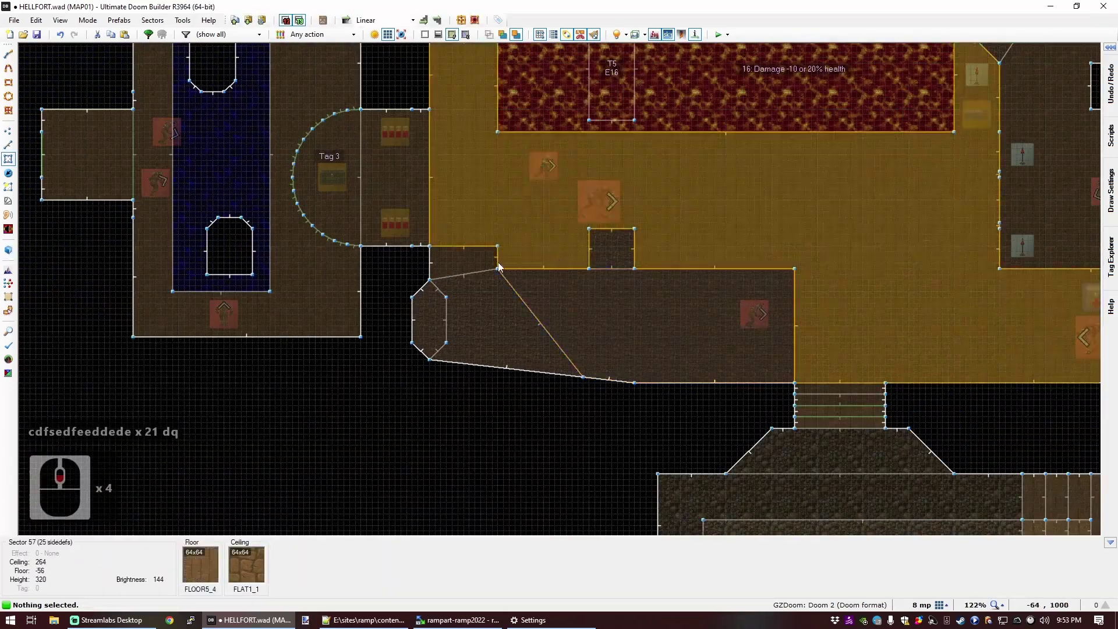
{"action": "scroll", "coordinate": [417, 314], "scroll_direction": "up", "scroll_amount": 4}
{"action": "scroll", "coordinate": [455, 349], "scroll_direction": "down", "scroll_amount": 1}
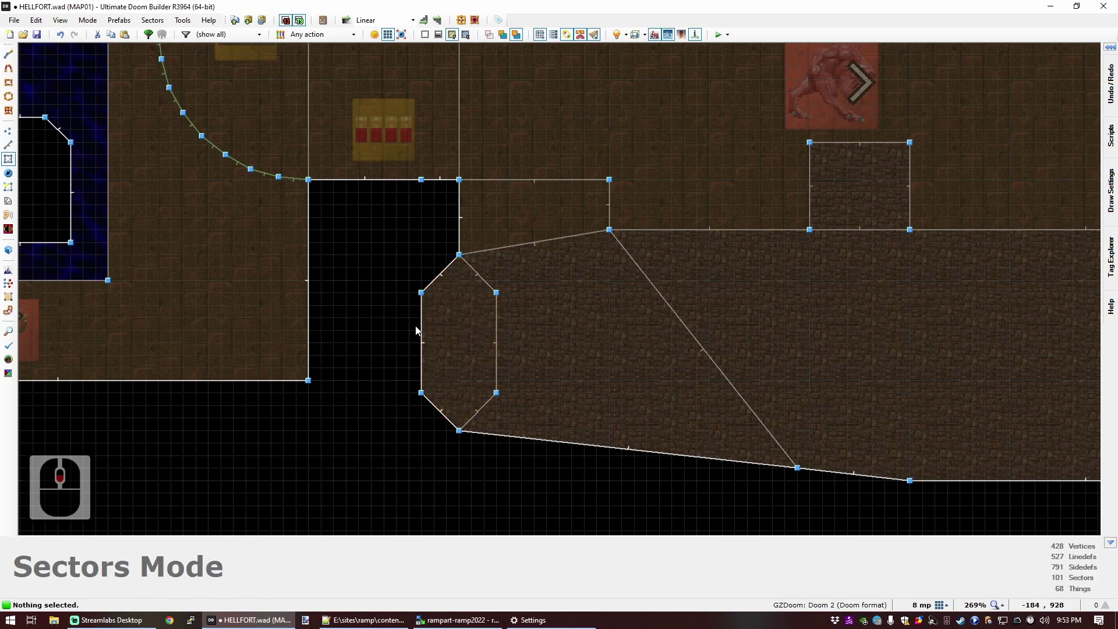
{"action": "scroll", "coordinate": [463, 265], "scroll_direction": "up", "scroll_amount": 2}
{"action": "key", "text": "ctrl+d"}
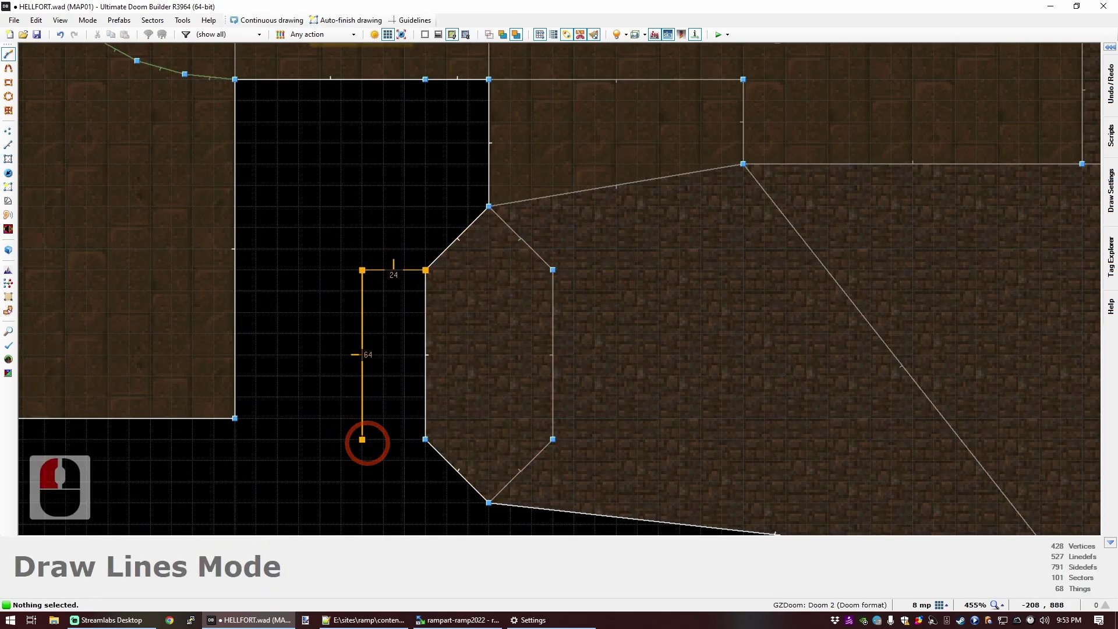
{"action": "right_click", "coordinate": [454, 375]}
{"action": "key", "text": "q"}
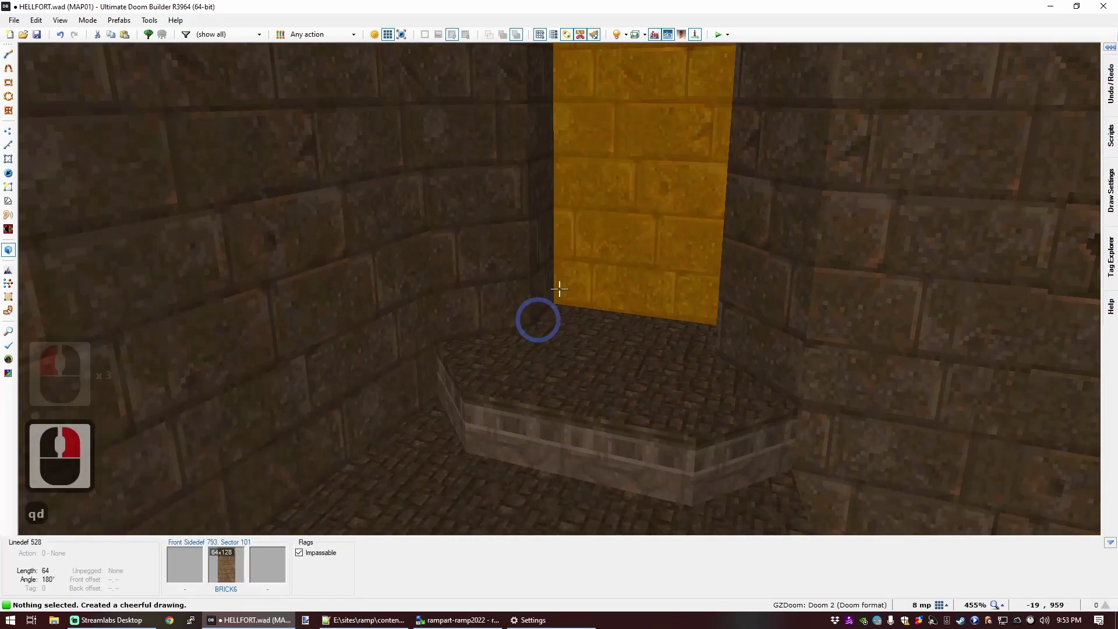
Step: Raise the recess floor into a shelf above the octagonal step and texture its missing front face with BRICK6
{"action": "key", "text": "d"}
{"action": "key", "text": "e"}
{"action": "left_click", "coordinate": [559, 288]}
{"action": "scroll", "coordinate": [559, 289], "scroll_direction": "up", "scroll_amount": 4}
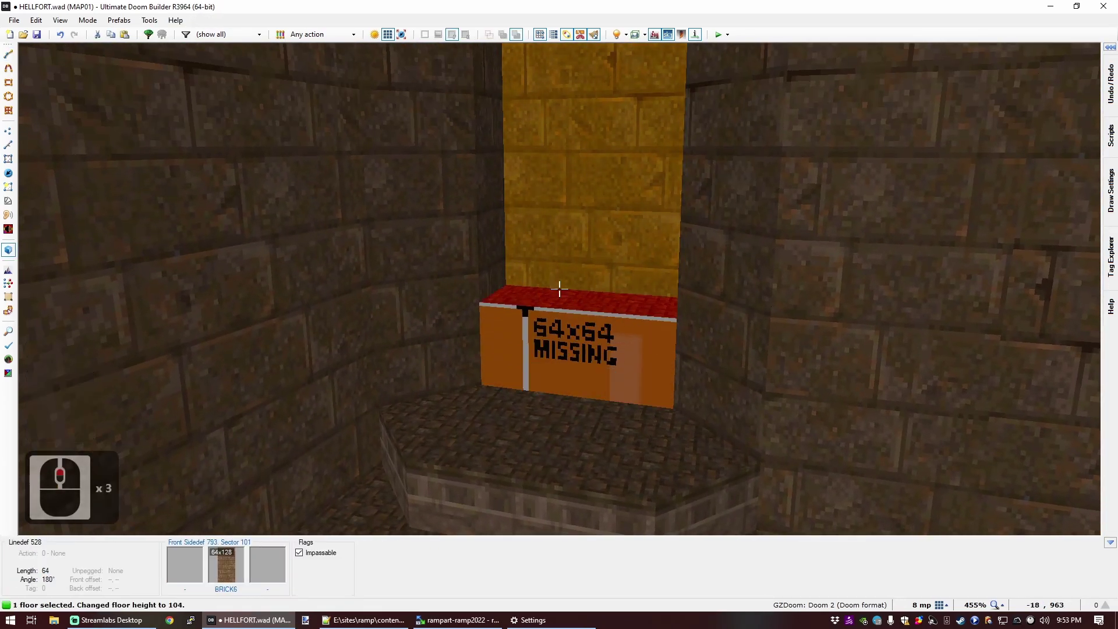
{"action": "key", "text": "c"}
{"action": "key", "text": "ctrl+c"}
{"action": "middle_click", "coordinate": [558, 289]}
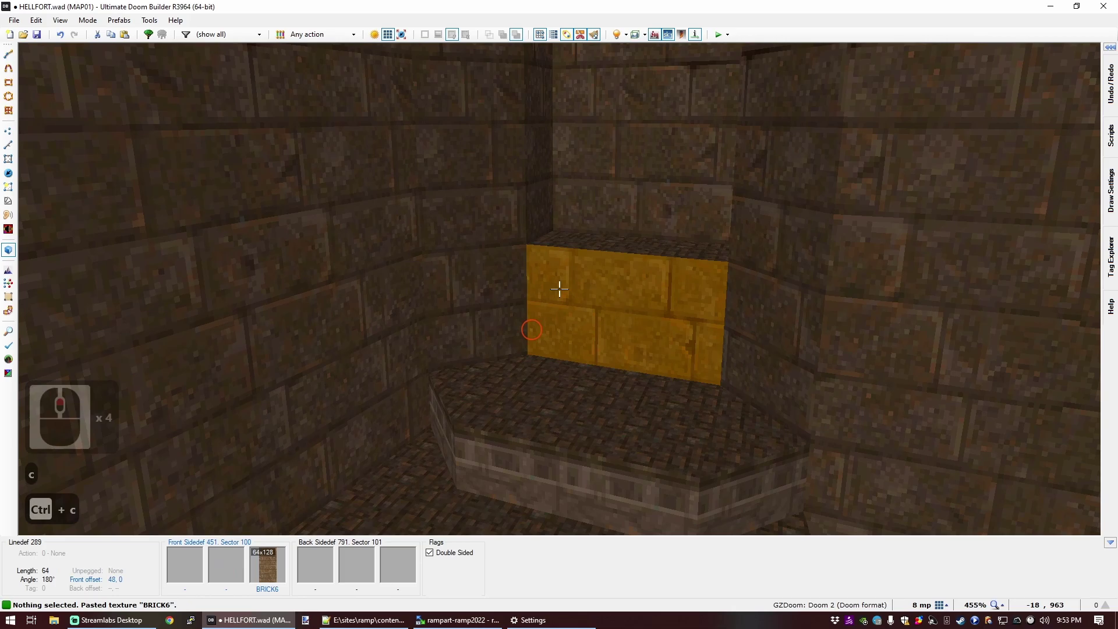
Step: Lower the recess ceiling to form an alcove and texture the missing wall above its opening with BRICK6
{"action": "key", "text": "e"}
{"action": "left_click", "coordinate": [559, 288]}
{"action": "scroll", "coordinate": [559, 288], "scroll_direction": "down", "scroll_amount": 6}
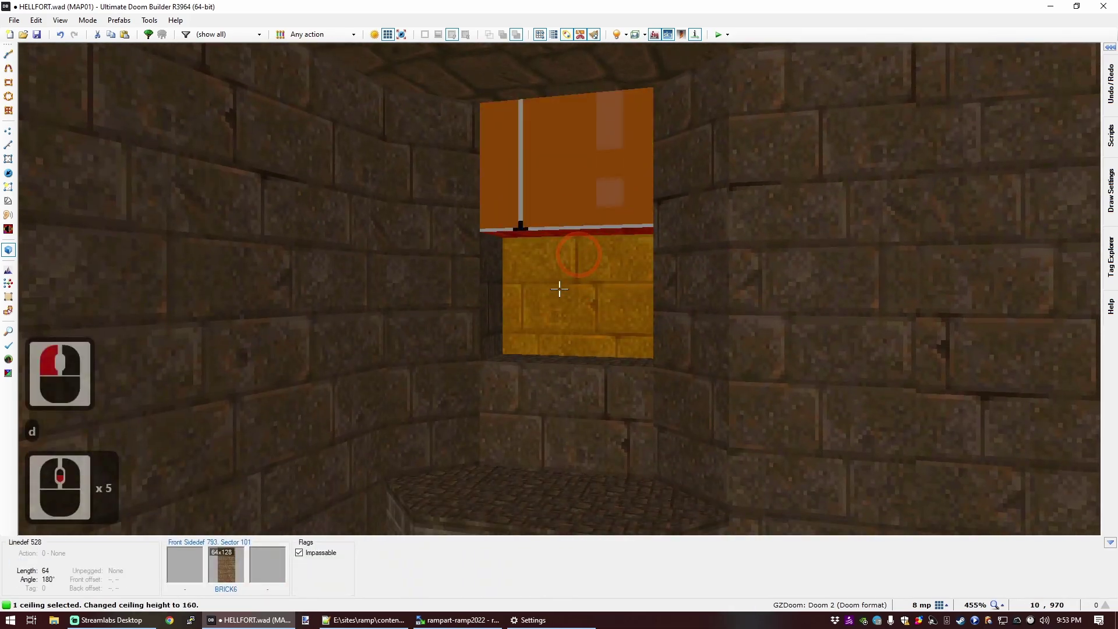
{"action": "key", "text": "c"}
{"action": "key", "text": "ctrl+c"}
{"action": "key", "text": "ctrl+v"}
Step: Insert a thing in the wall alcove and set its type to Red skullkey
{"action": "key", "text": "q"}
{"action": "scroll", "coordinate": [567, 292], "scroll_direction": "up", "scroll_amount": 5}
{"action": "key", "text": "t"}
{"action": "double_click", "coordinate": [564, 291]}
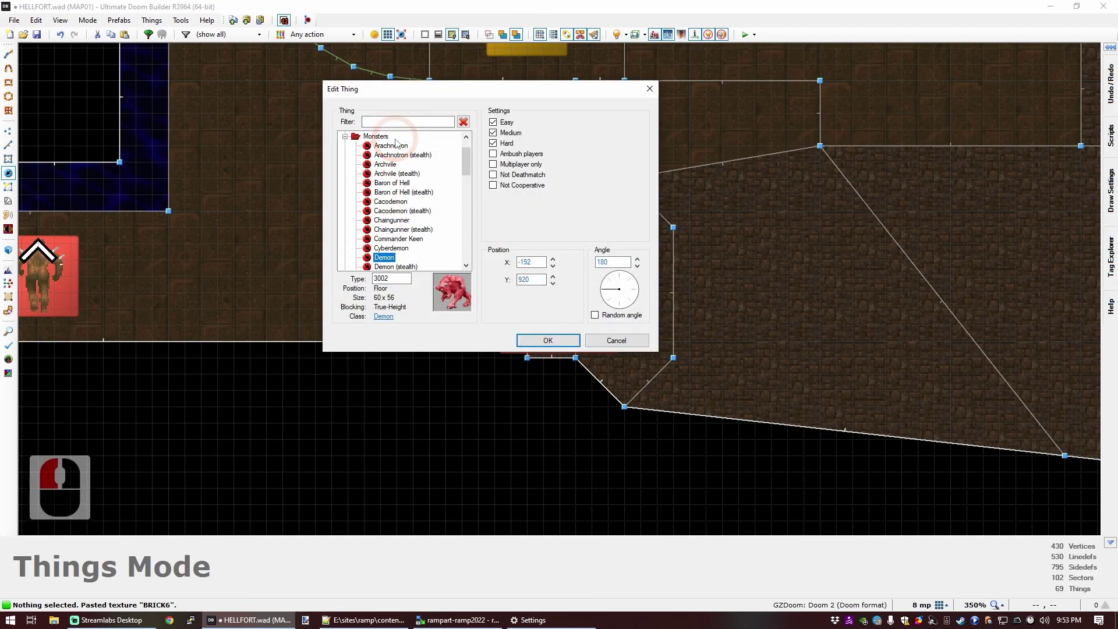
{"action": "type", "text": "red"}
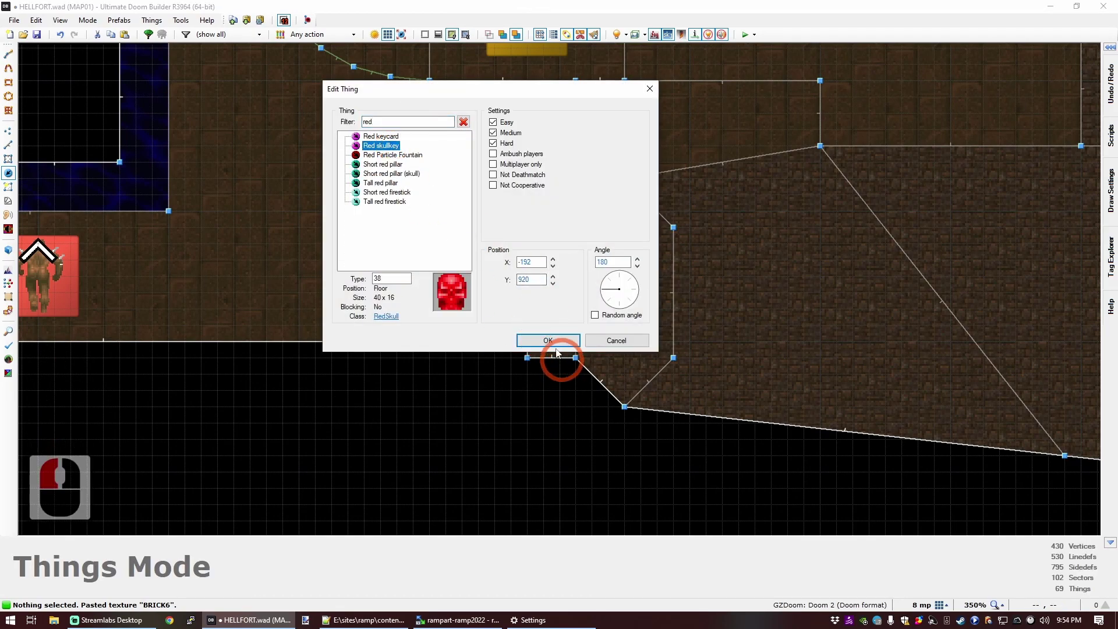
{"action": "left_click", "coordinate": [547, 341]}
Step: Reposition the red skull key within the alcove using a 4 mp grid
{"action": "scroll", "coordinate": [557, 308], "scroll_direction": "up", "scroll_amount": 1}
{"action": "left_click_drag", "start_coordinate": [557, 308], "coordinate": [570, 307]}
{"action": "mouse_move", "coordinate": [572, 312]}
{"action": "right_mouse_down"}
{"action": "mouse_move", "coordinate": [564, 285]}
{"action": "mouse_move", "coordinate": [568, 316]}
{"action": "right_mouse_up"}
{"action": "key", "text": "c"}
{"action": "scroll", "coordinate": [568, 317], "scroll_direction": "down", "scroll_amount": 2}
{"action": "key", "text": "q"}
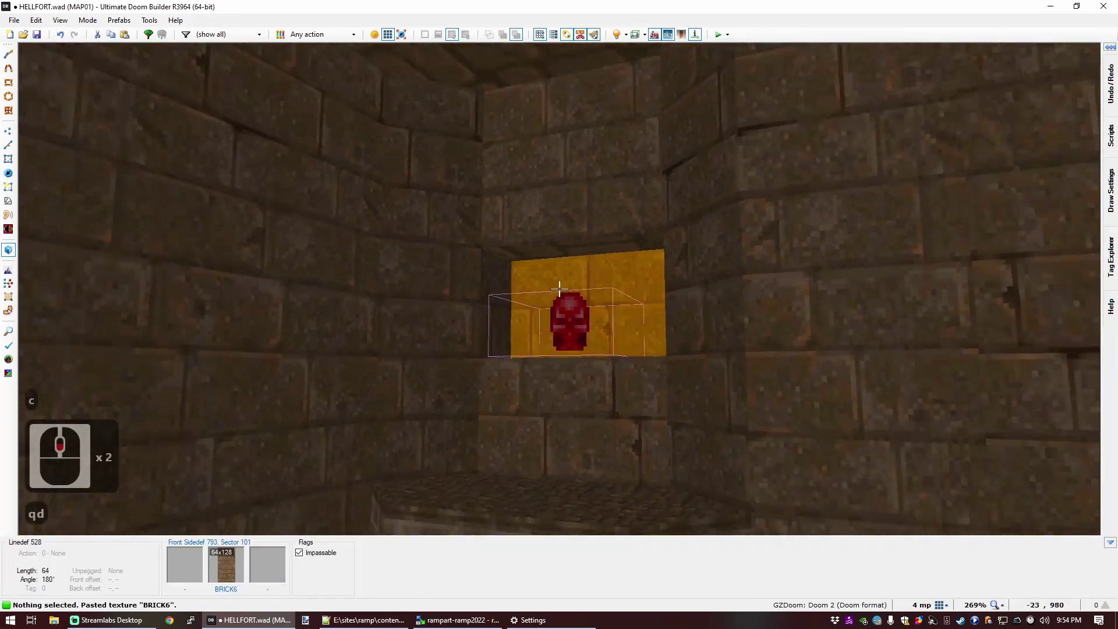
Step: Examine the skull key alcove and its surroundings along the southern ledge in the 3D view
{"action": "key", "text": "d"}
{"action": "key", "text": "d"}
{"action": "key", "text": "s"}
{"action": "key", "text": "c"}
{"action": "key", "text": "e"}
{"action": "key", "text": "d"}
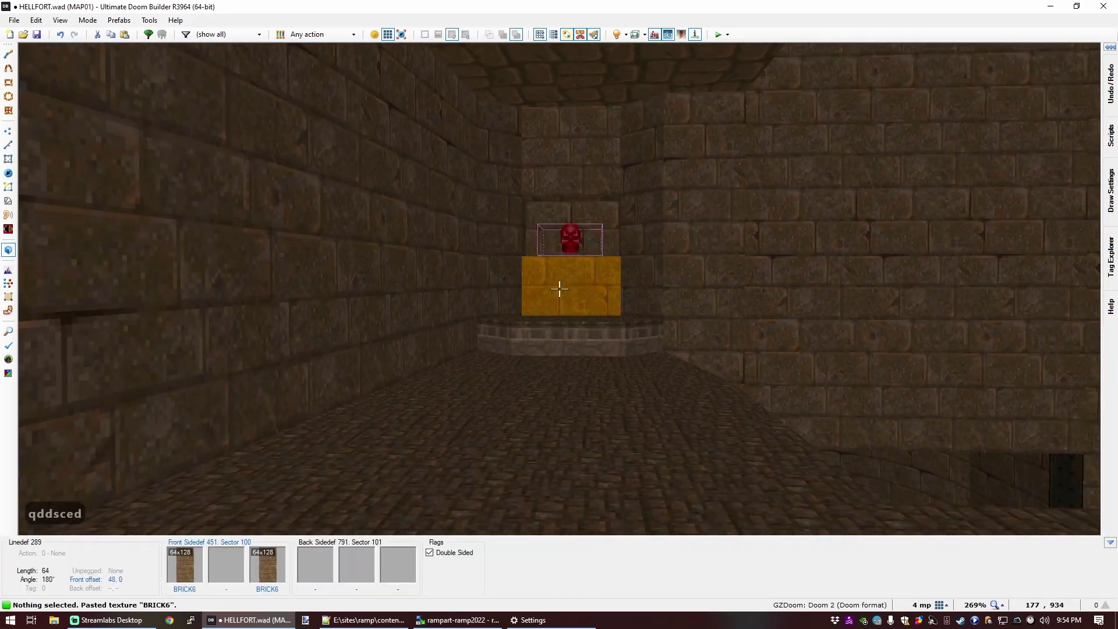
{"action": "key", "text": "e"}
{"action": "key", "text": "d"}
{"action": "key", "text": "e"}
{"action": "key", "text": "s"}
{"action": "key", "text": "s"}
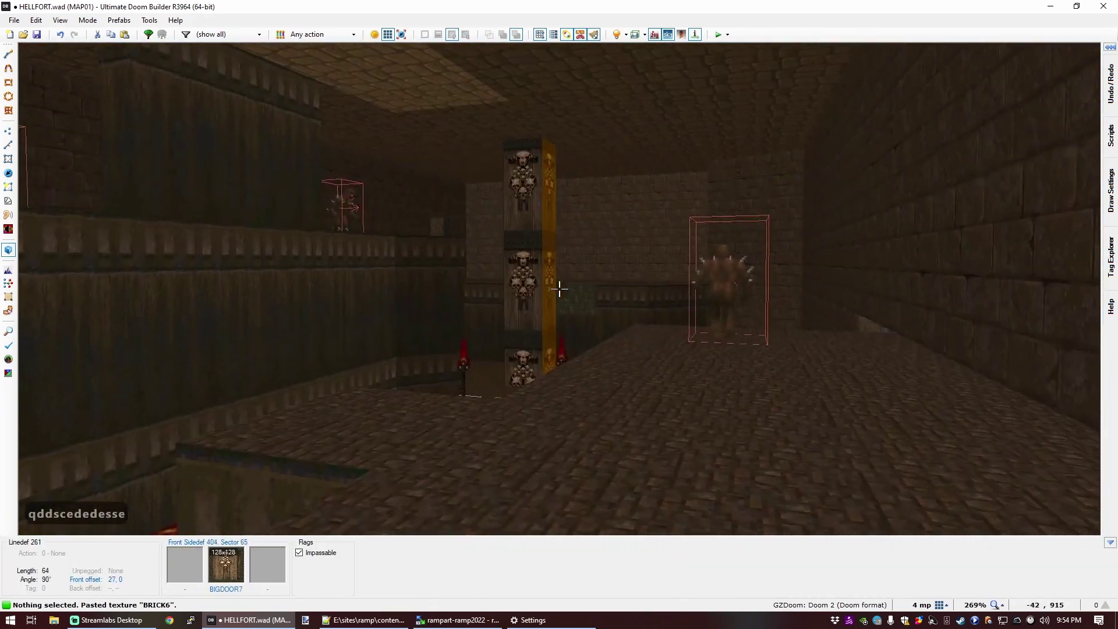
{"action": "key", "text": "e"}
Step: Return to the 2D map and save it with the new skull key alcove
{"action": "key", "text": "q"}
{"action": "scroll", "coordinate": [564, 285], "scroll_direction": "down", "scroll_amount": 6}
{"action": "key", "text": "ctrl+s"}
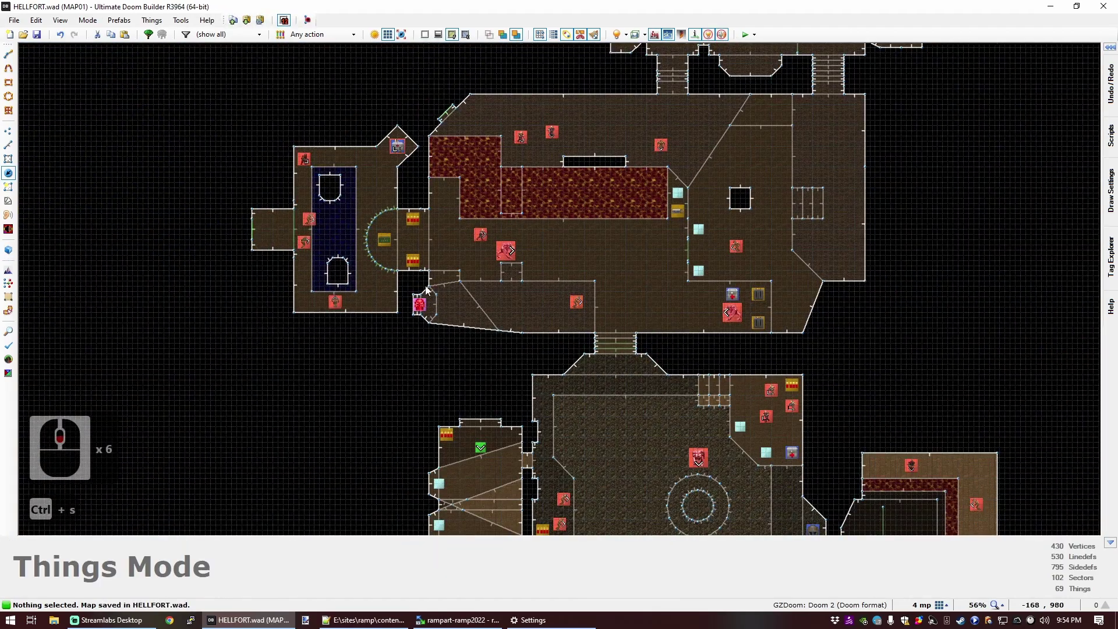
Step: Set the grid to 16 mp and draw a stair sector 32 wide and about 128 long outside the hall's east wall
{"action": "scroll", "coordinate": [428, 289], "scroll_direction": "down", "scroll_amount": 2}
{"action": "scroll", "coordinate": [631, 268], "scroll_direction": "up", "scroll_amount": 3}
{"action": "scroll", "coordinate": [697, 216], "scroll_direction": "down", "scroll_amount": 3}
{"action": "scroll", "coordinate": [702, 229], "scroll_direction": "up", "scroll_amount": 3}
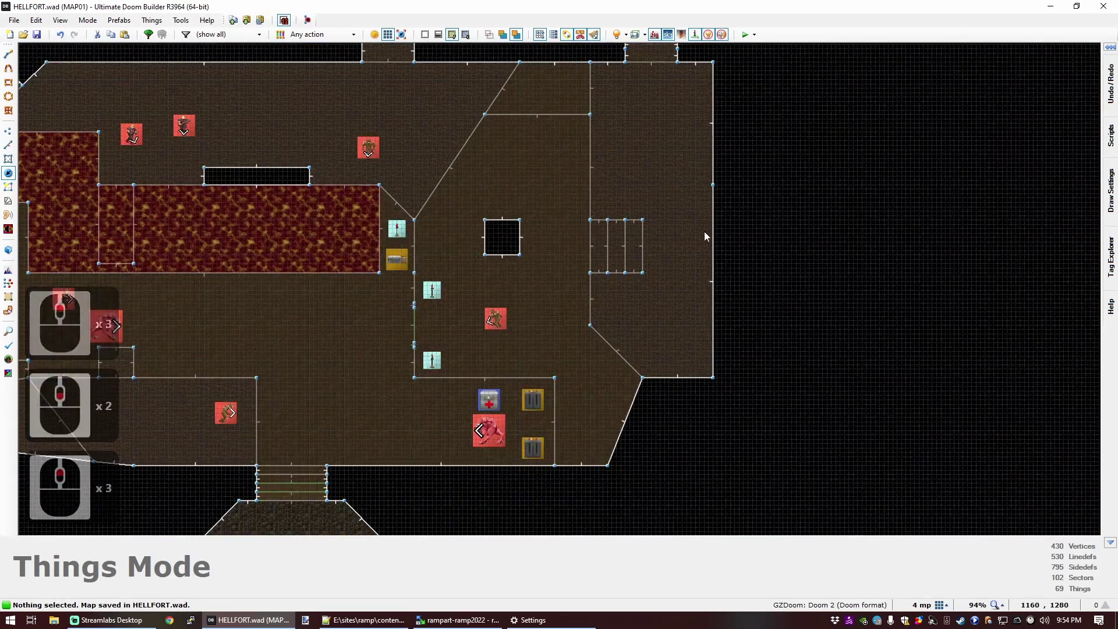
{"action": "scroll", "coordinate": [641, 232], "scroll_direction": "down", "scroll_amount": 2}
{"action": "scroll", "coordinate": [675, 230], "scroll_direction": "up", "scroll_amount": 3}
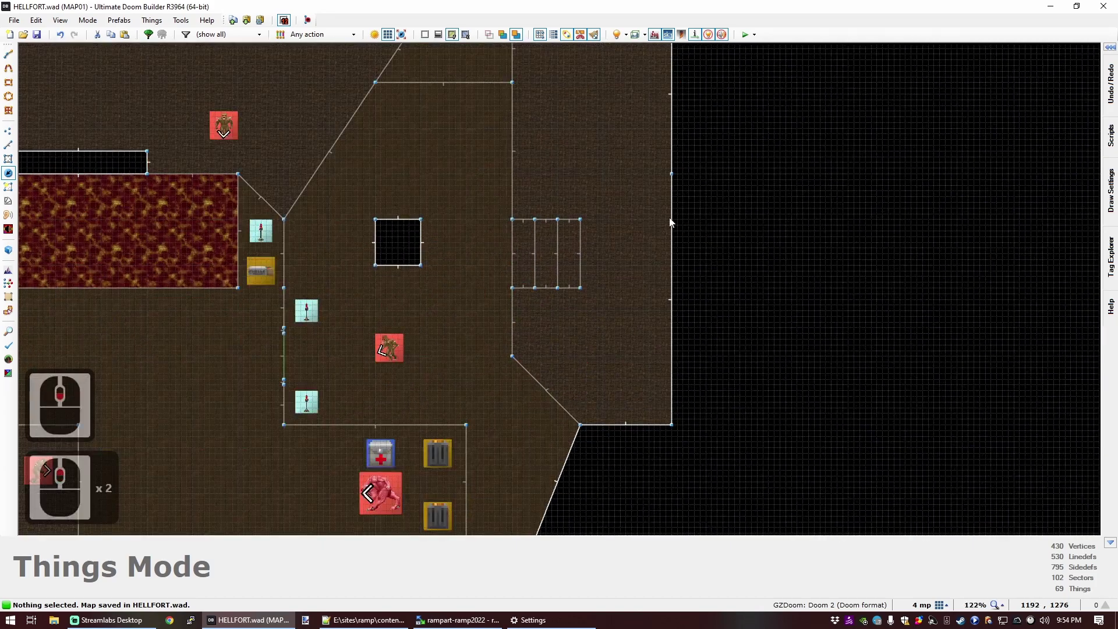
{"action": "key", "text": "bracketright"}
{"action": "key", "text": "bracketleft"}
{"action": "key", "text": "bracketleft"}
{"action": "key", "text": "bracketleft"}
{"action": "key", "text": "bracketleft"}
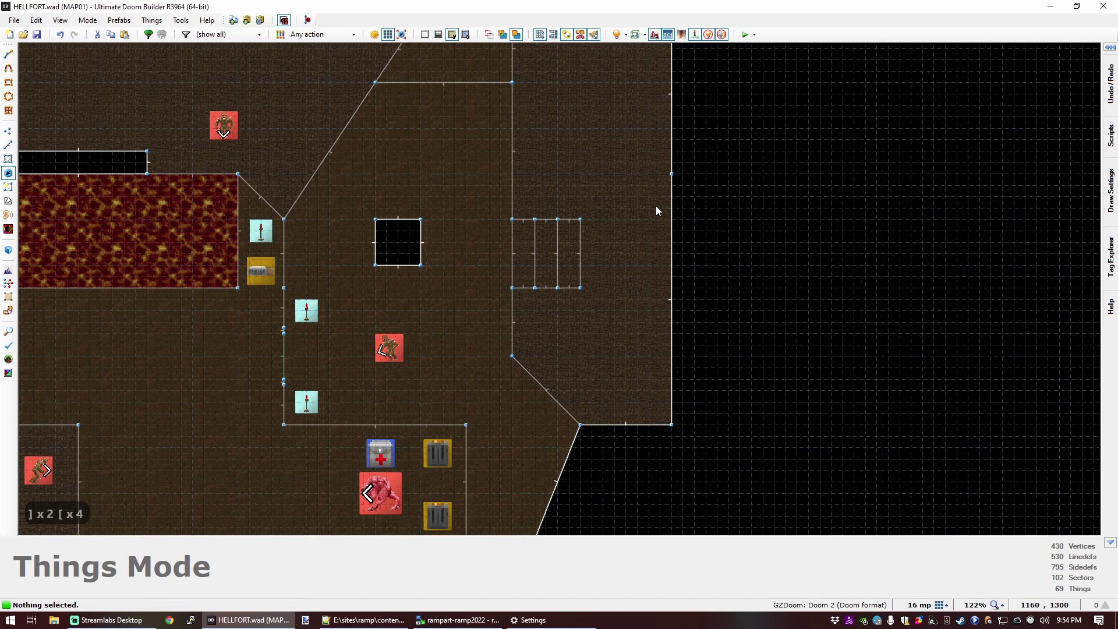
{"action": "key", "text": "ctrl+d"}
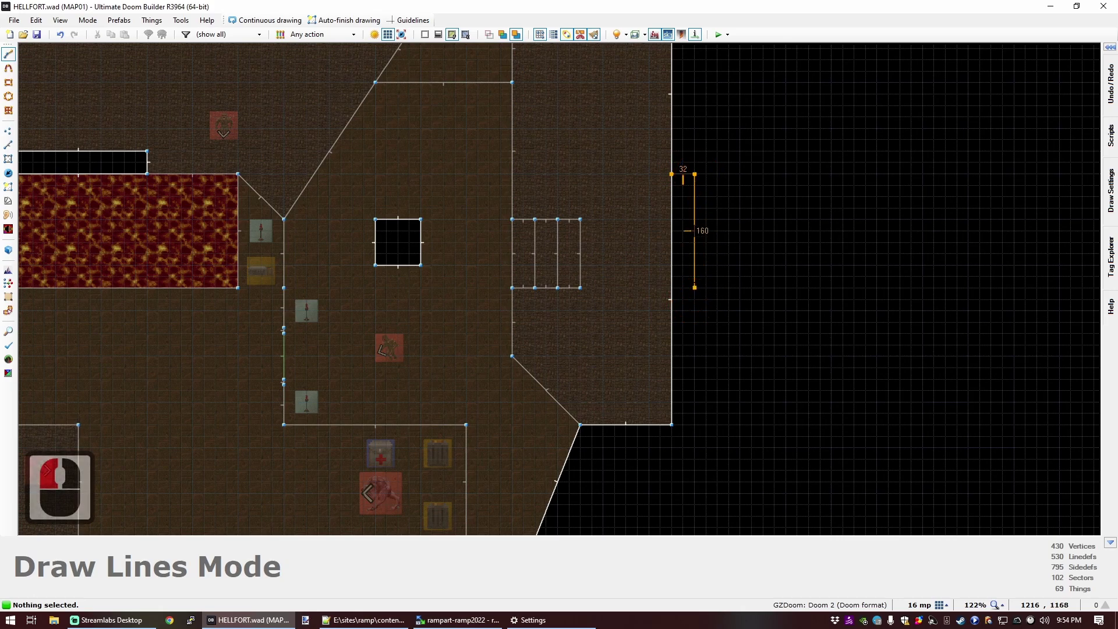
{"action": "left_click", "coordinate": [673, 175]}
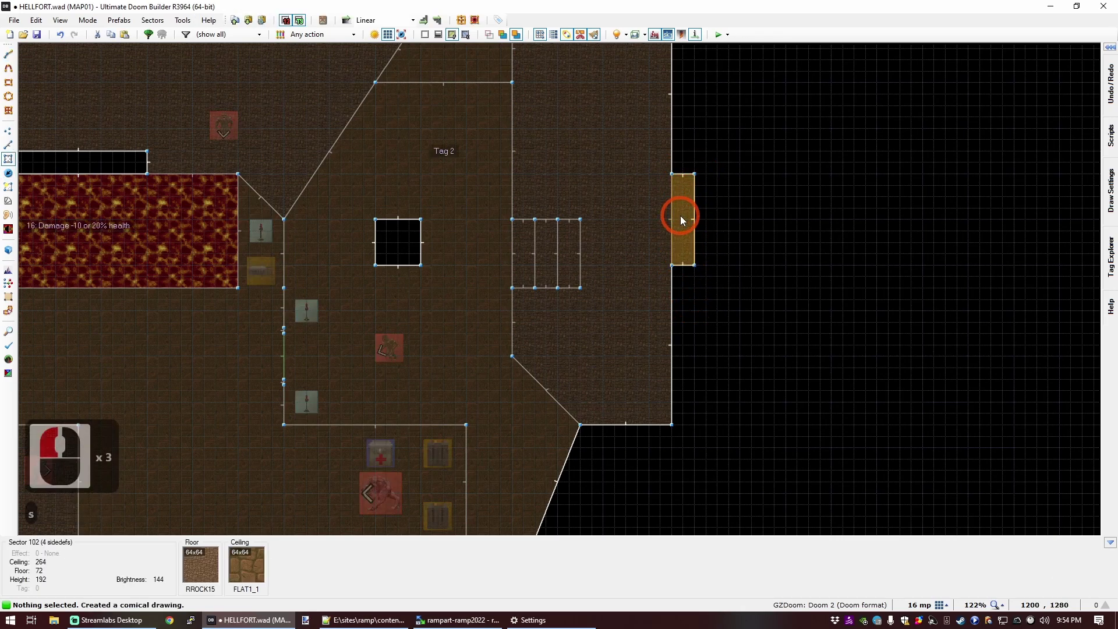
Step: Duplicate the stair sector twice eastward to make three adjoining steps
{"action": "left_click", "coordinate": [680, 215]}
{"action": "key", "text": "ctrl+c"}
{"action": "key", "text": "ctrl+v"}
{"action": "left_click", "coordinate": [709, 221]}
{"action": "key", "text": "ctrl+v"}
{"action": "left_click", "coordinate": [731, 220]}
{"action": "scroll", "coordinate": [749, 218], "scroll_direction": "down", "scroll_amount": 2}
{"action": "scroll", "coordinate": [856, 147], "scroll_direction": "up", "scroll_amount": 2}
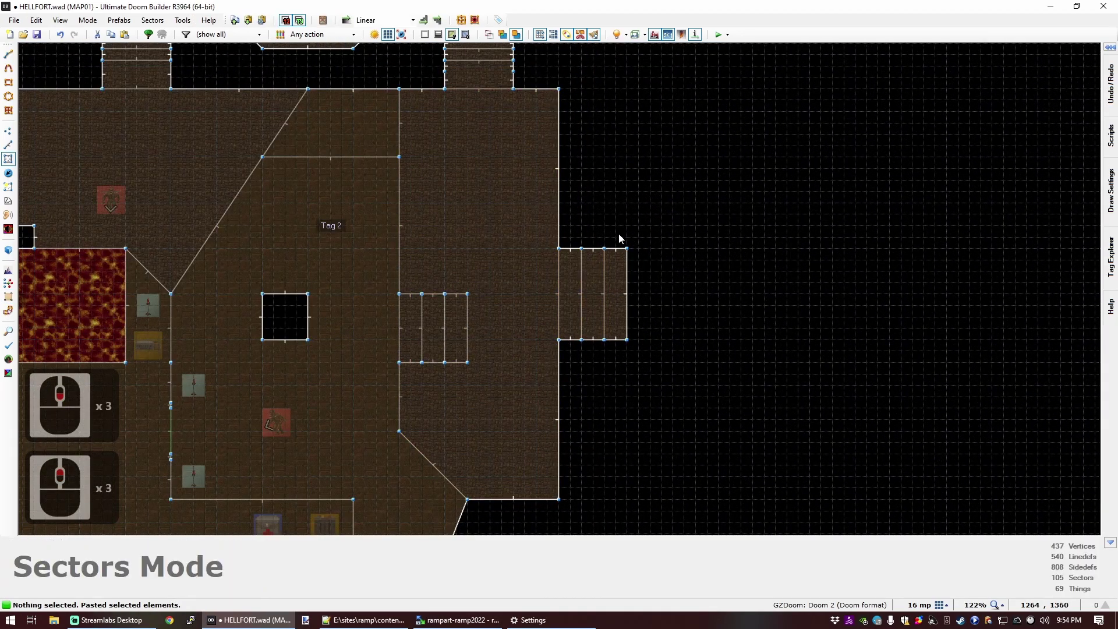
Step: Draw a new room at the stairs' east end with angled western corners, a 384 long north wall and a 256 long east wall
{"action": "key", "text": "ctrl+d"}
{"action": "left_click", "coordinate": [627, 248]}
{"action": "left_click", "coordinate": [672, 203]}
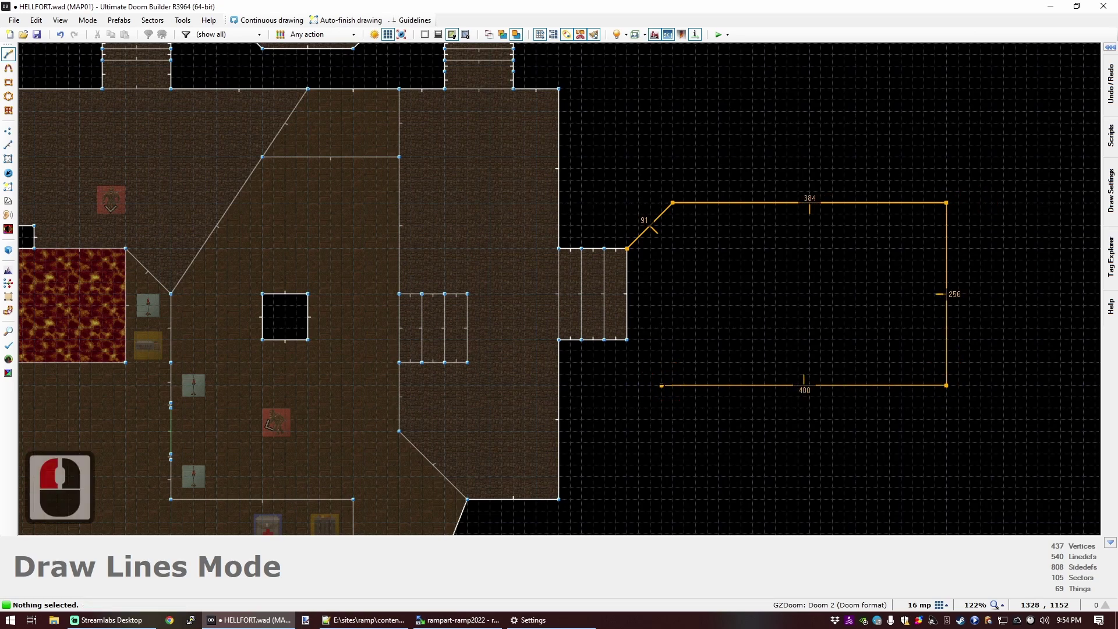
{"action": "left_click", "coordinate": [626, 248]}
Step: Shift the vertex pair between the first two passage sectors eastward by 16 to narrow the middle sector to 16 wide
{"action": "scroll", "coordinate": [603, 302], "scroll_direction": "up", "scroll_amount": 4}
{"action": "key", "text": "v"}
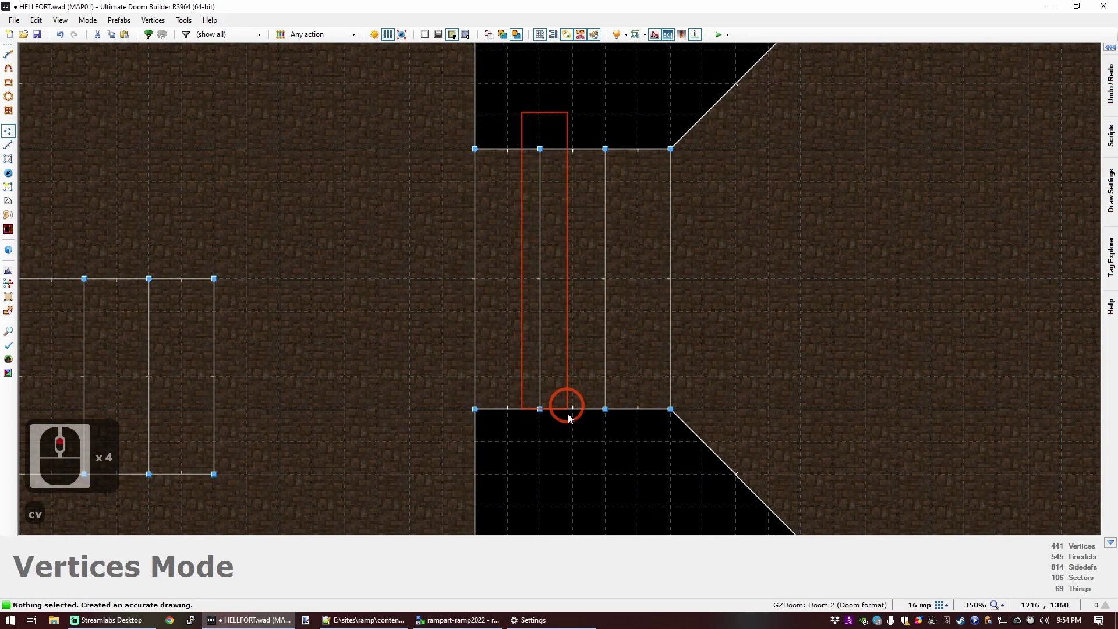
{"action": "left_click_drag", "start_coordinate": [568, 414], "coordinate": [561, 450]}
{"action": "right_click_drag", "start_coordinate": [540, 411], "coordinate": [564, 410]}
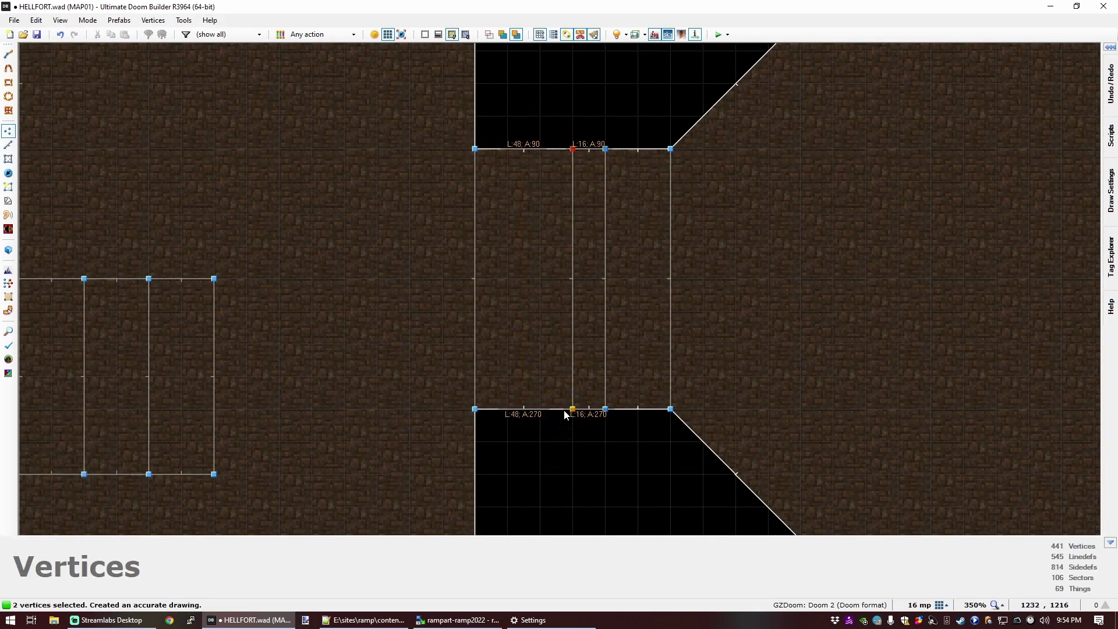
Step: In the 3D view, lower the ceilings of the passage's three sectors together to 200
{"action": "key", "text": "q"}
{"action": "key", "text": "d"}
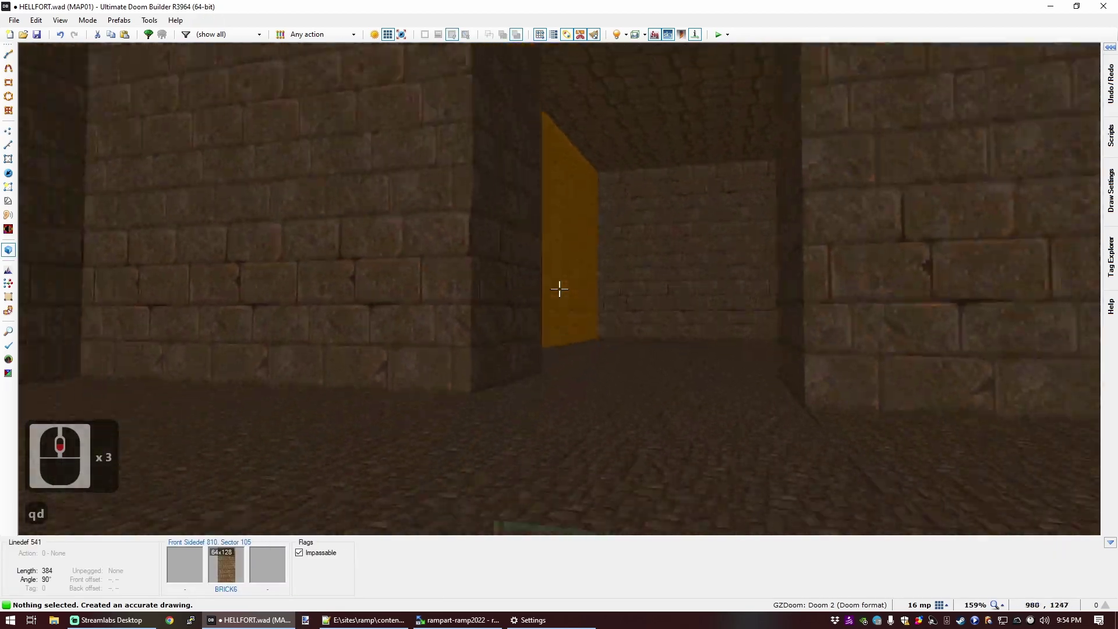
{"action": "key", "text": "e"}
{"action": "key", "text": "f"}
{"action": "key", "text": "d"}
{"action": "key", "text": "e"}
{"action": "left_click", "coordinate": [558, 288]}
{"action": "left_click", "coordinate": [559, 289]}
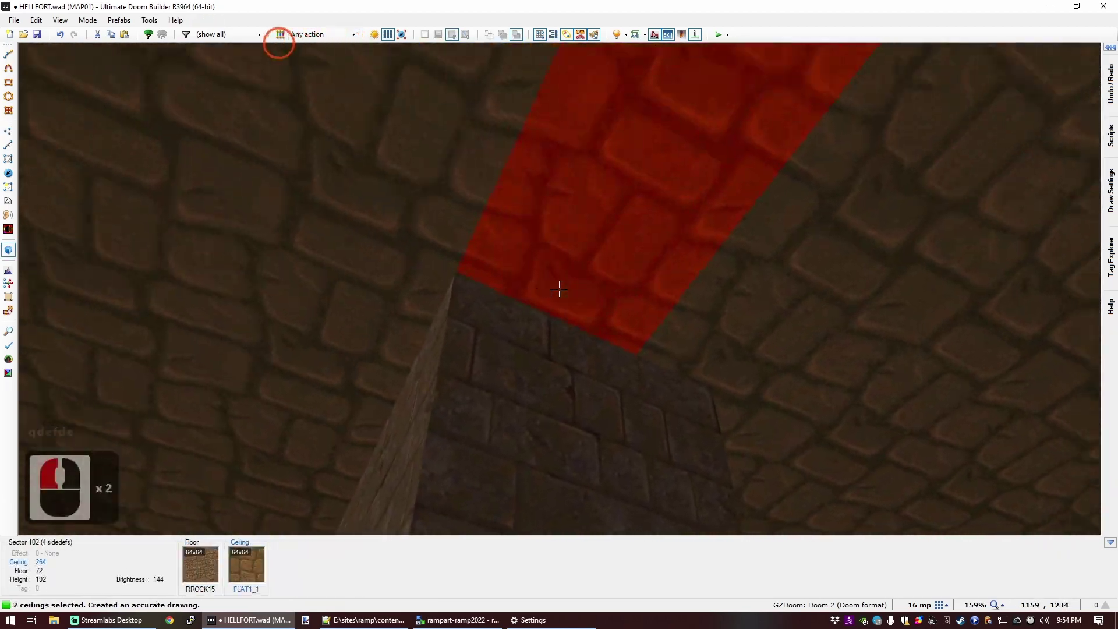
{"action": "left_click", "coordinate": [559, 288]}
{"action": "key", "text": "e"}
{"action": "key", "text": "d"}
{"action": "key", "text": "s"}
{"action": "scroll", "coordinate": [559, 288], "scroll_direction": "down", "scroll_amount": 8}
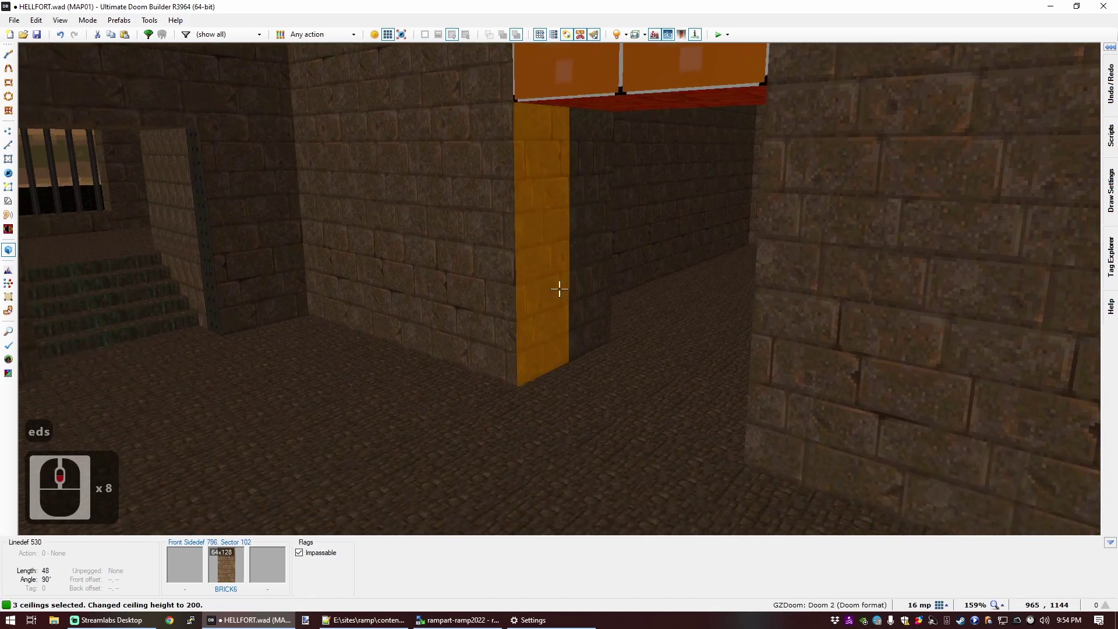
{"action": "key", "text": "e"}
{"action": "scroll", "coordinate": [559, 289], "scroll_direction": "down", "scroll_amount": 2}
{"action": "scroll", "coordinate": [559, 288], "scroll_direction": "up", "scroll_amount": 2}
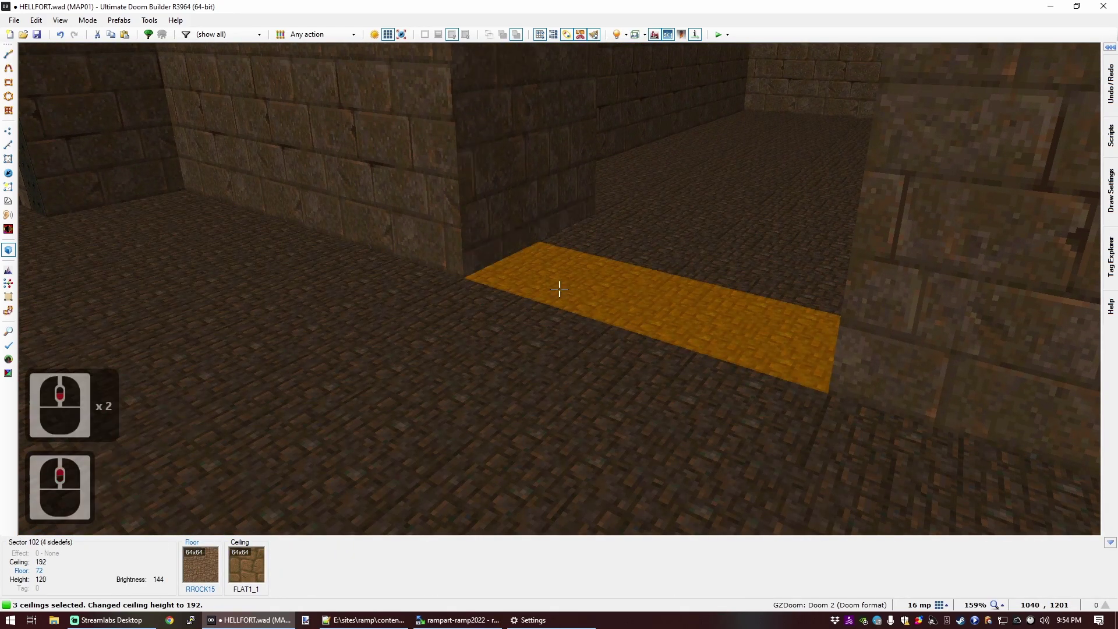
Step: Paste the BRICK6 texture onto the upper walls above both passage openings and set them upper-unpegged
{"action": "key", "text": "c"}
{"action": "key", "text": "s"}
{"action": "key", "text": "d"}
{"action": "key", "text": "ctrl+c"}
{"action": "middle_click", "coordinate": [559, 288]}
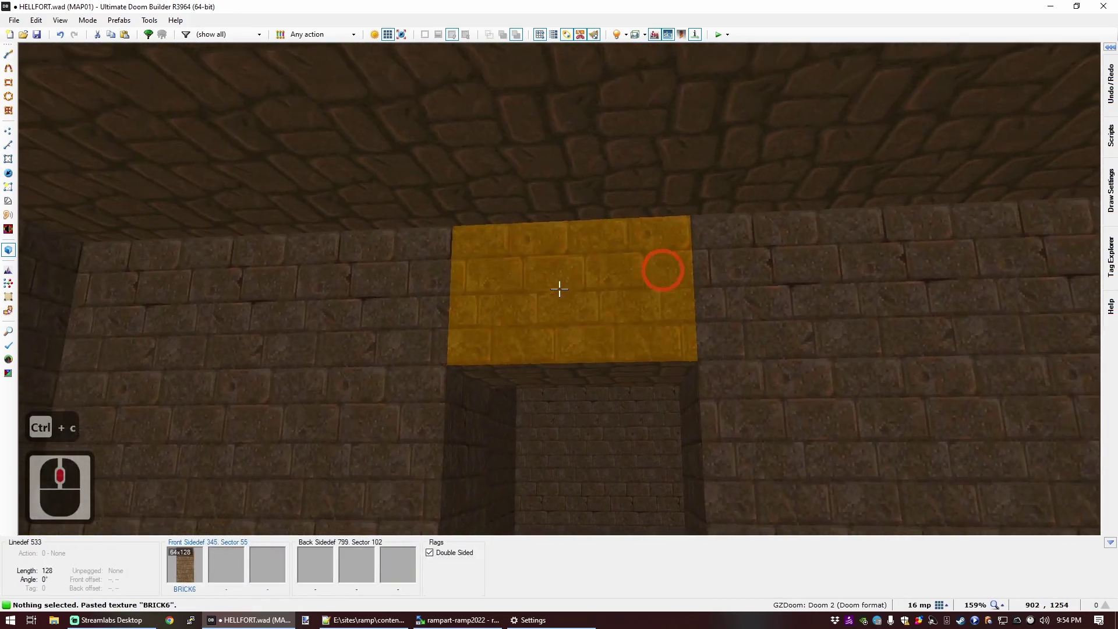
{"action": "key", "text": "u"}
{"action": "key", "text": "e"}
{"action": "key", "text": "f"}
{"action": "key", "text": "d"}
{"action": "middle_click", "coordinate": [559, 288]}
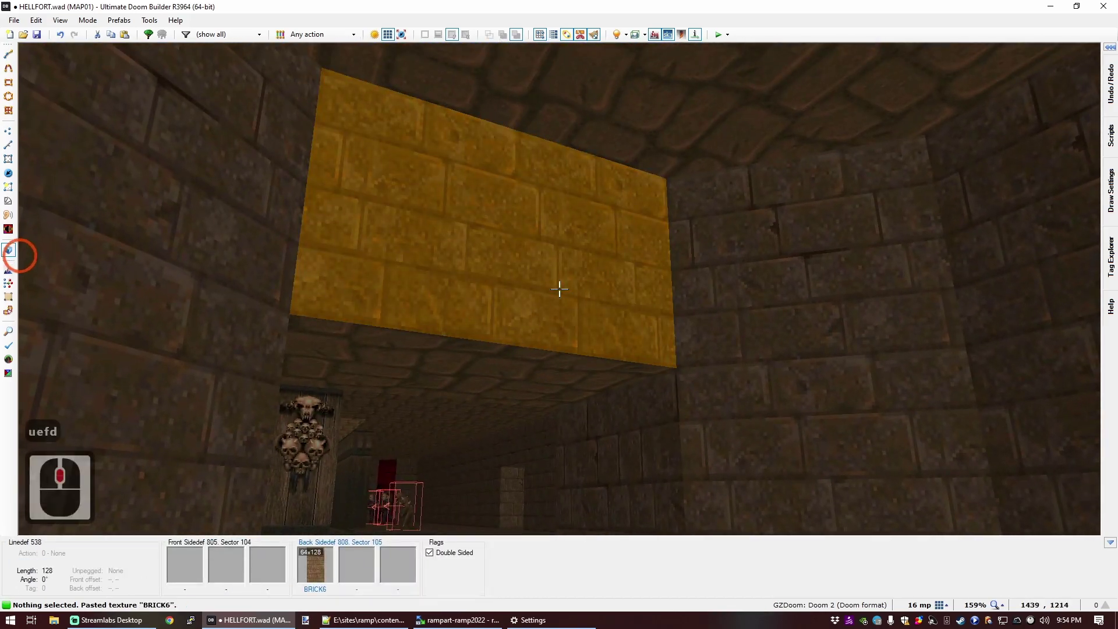
{"action": "key", "text": "u"}
Step: Check the finished passage in 3D, return to the 2D map in sectors mode and save it
{"action": "key", "text": "e"}
{"action": "key", "text": "s"}
{"action": "key", "text": "s"}
{"action": "key", "text": "s"}
{"action": "key", "text": "d"}
{"action": "key", "text": "e"}
{"action": "key", "text": "f"}
{"action": "key", "text": "d"}
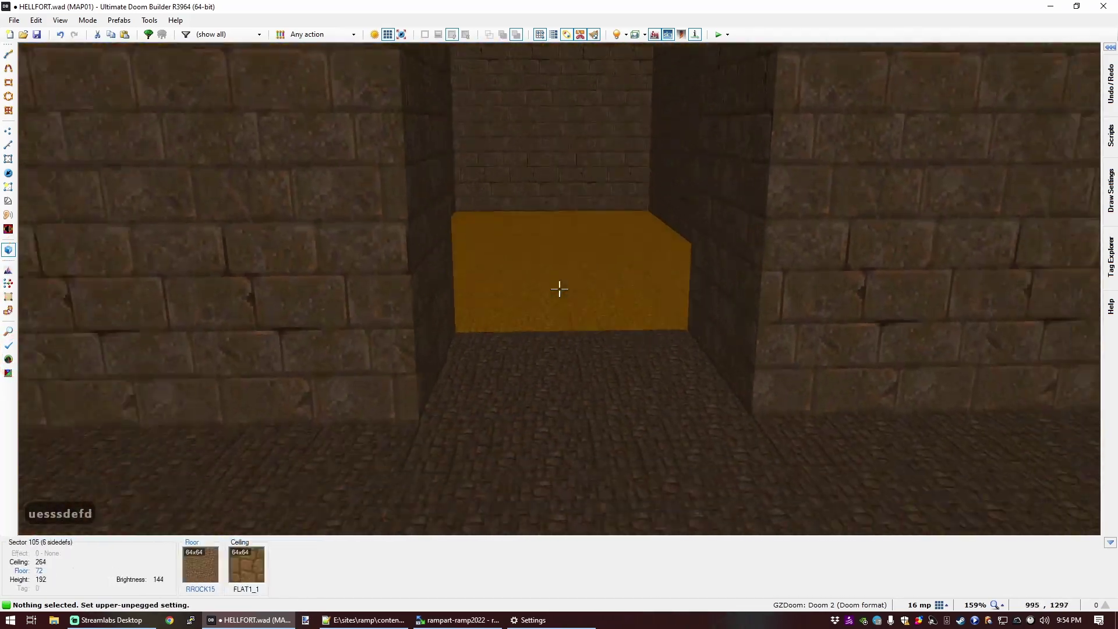
{"action": "key", "text": "e"}
{"action": "key", "text": "f"}
{"action": "key", "text": "q"}
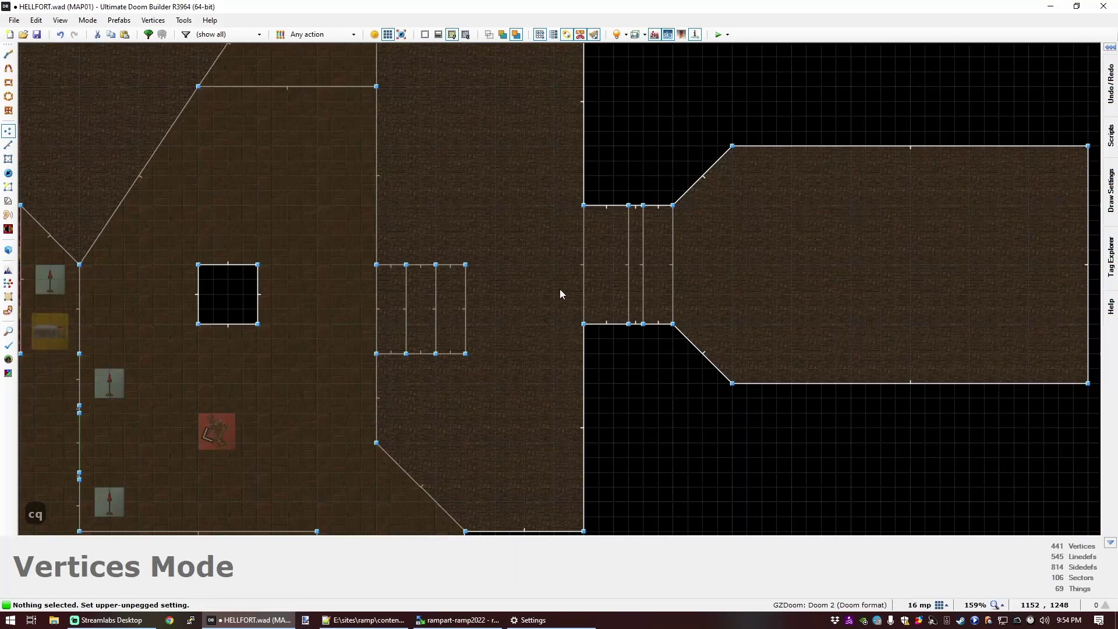
{"action": "scroll", "coordinate": [560, 289], "scroll_direction": "down", "scroll_amount": 4}
{"action": "key", "text": "s"}
{"action": "key", "text": "ctrl+s"}
Step: Select the narrow middle sector of the passage and start the Make Door command for it
{"action": "scroll", "coordinate": [598, 304], "scroll_direction": "up", "scroll_amount": 4}
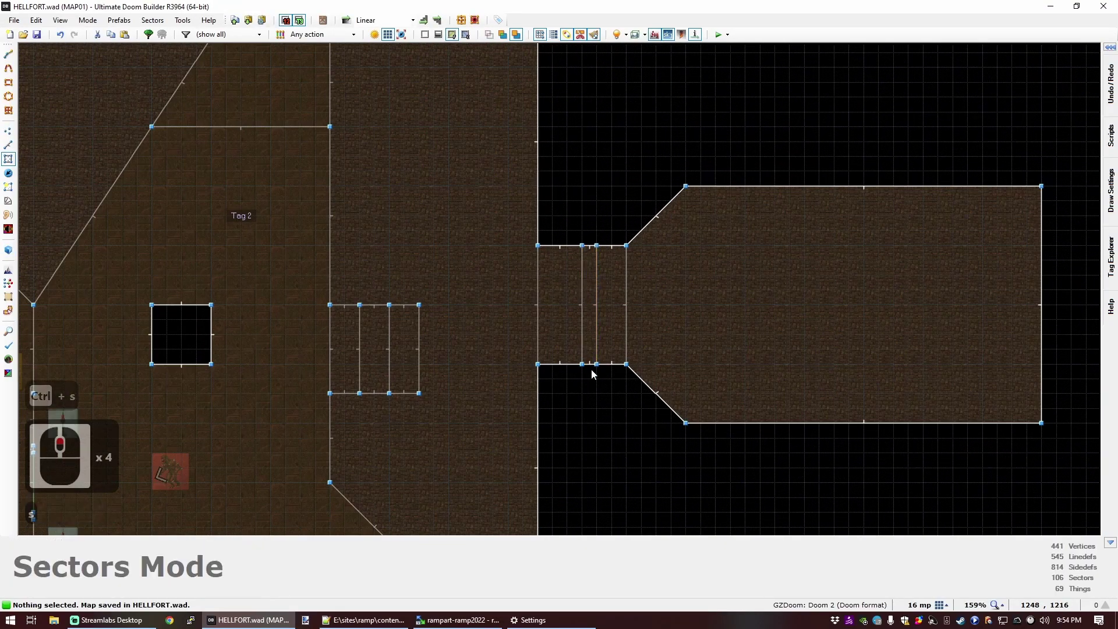
{"action": "left_click", "coordinate": [588, 299]}
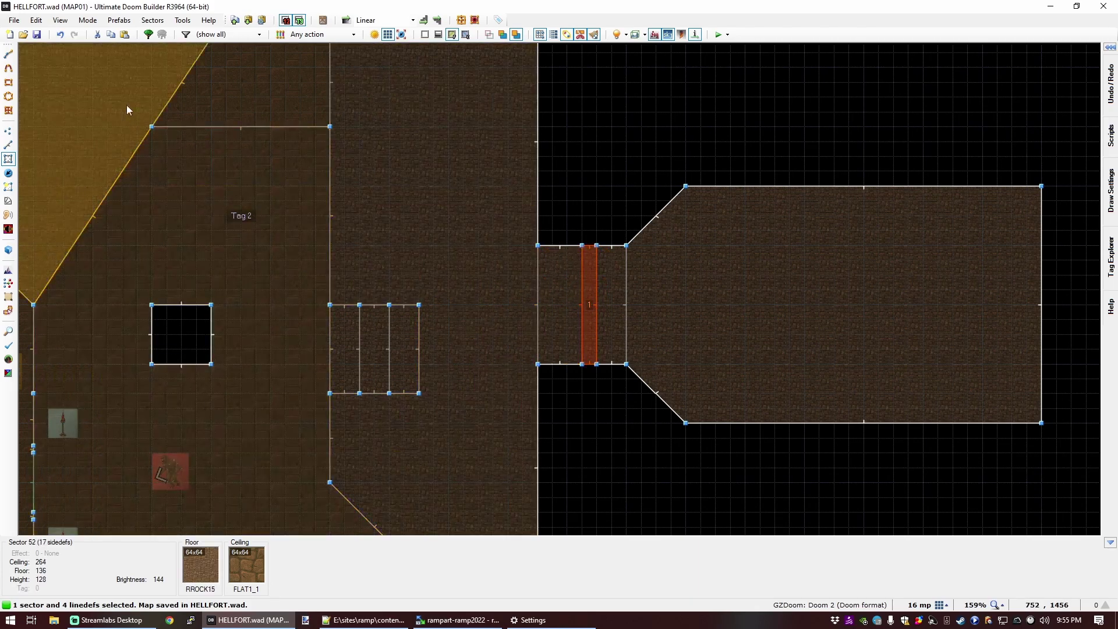
{"action": "left_click", "coordinate": [181, 20]}
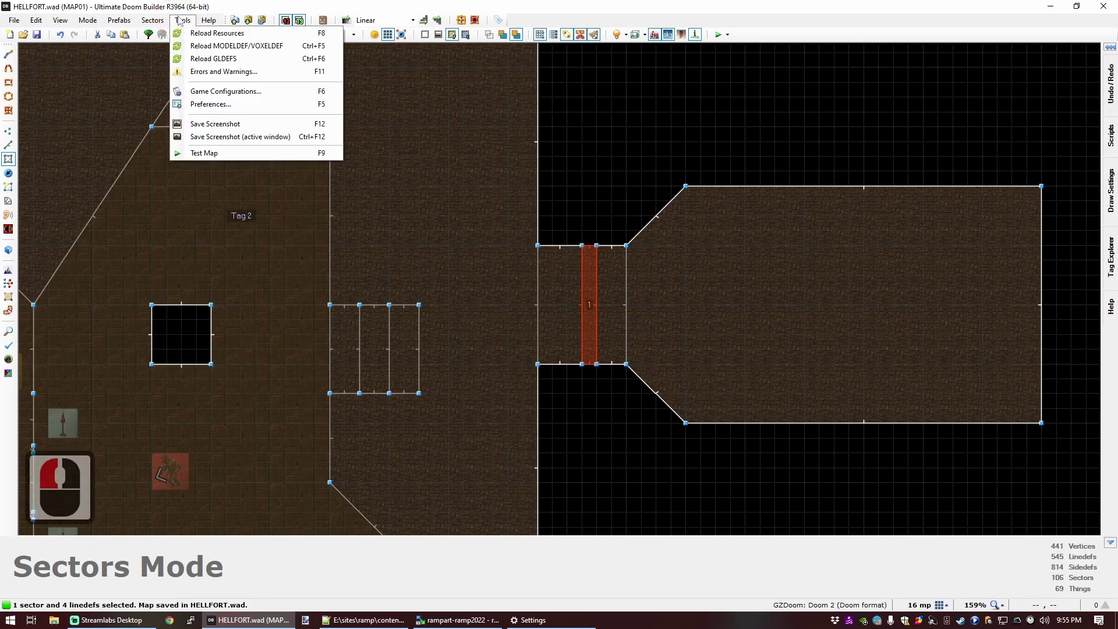
{"action": "mouse_move", "coordinate": [155, 24]}
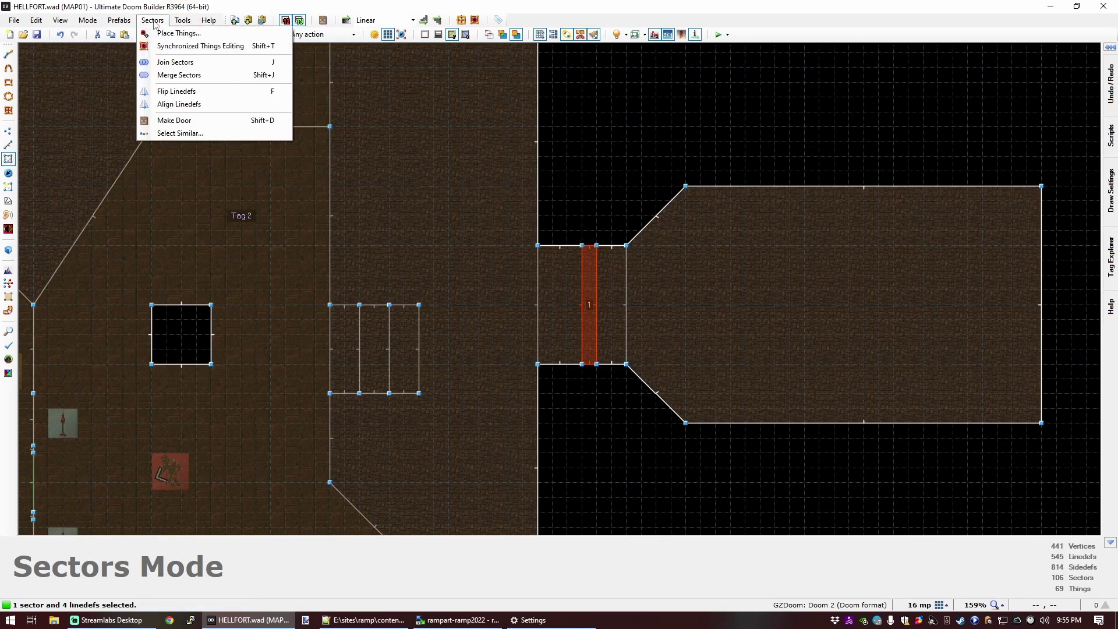
{"action": "left_click", "coordinate": [165, 123]}
{"action": "left_click_drag", "start_coordinate": [578, 284], "coordinate": [382, 140]}
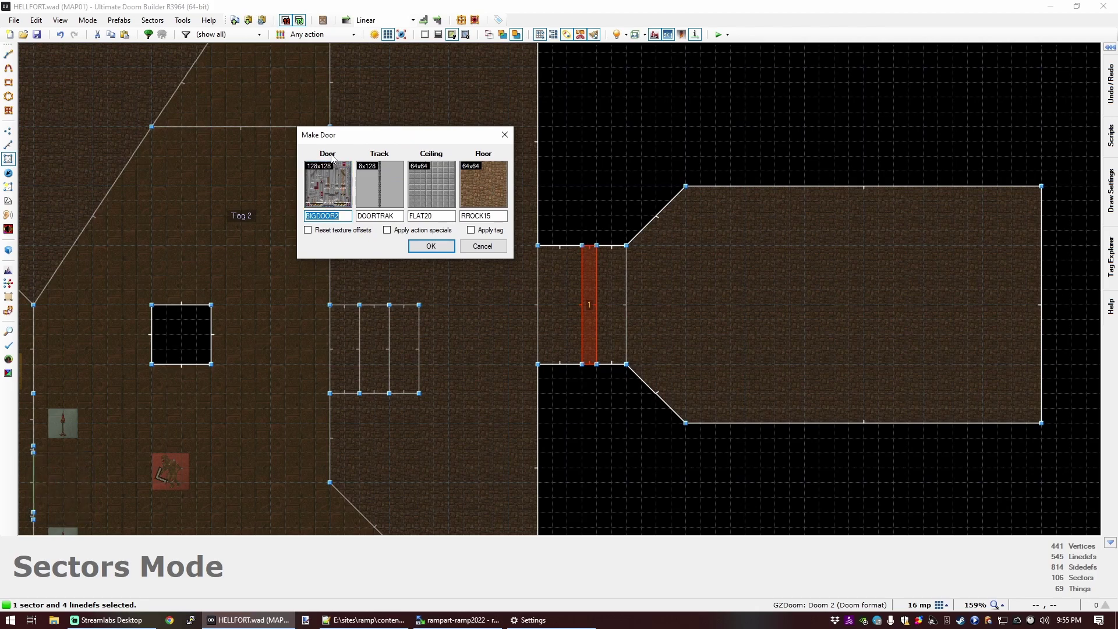
Step: Set the door texture to BIGDOOR6
{"action": "left_click", "coordinate": [327, 261]}
{"action": "type", "text": "BIGDORR"}
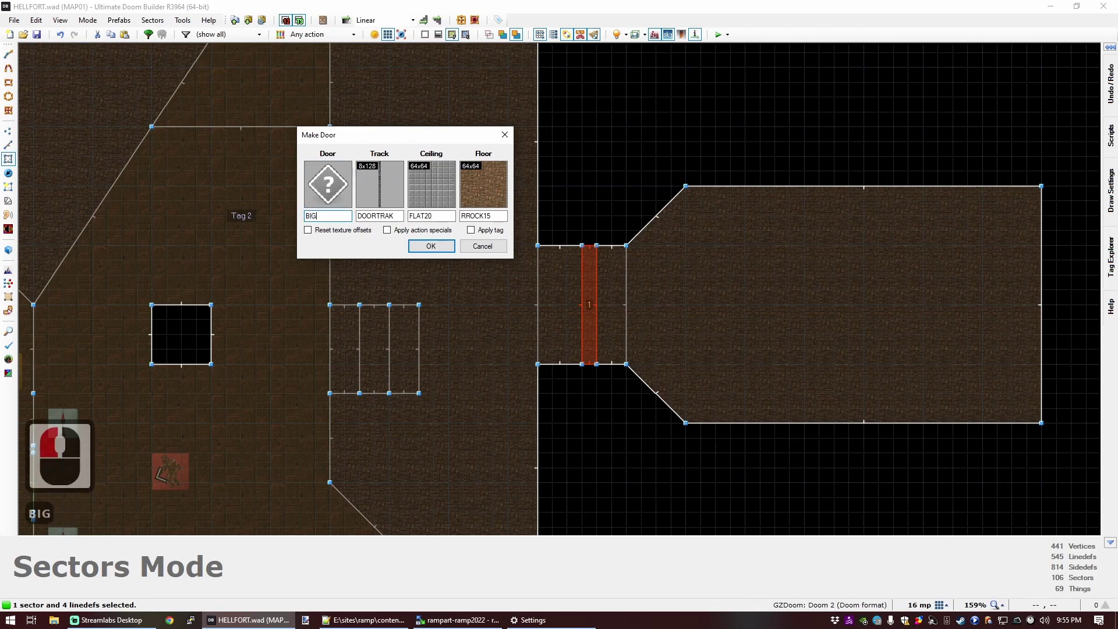
{"action": "key", "text": "BackSpace"}
{"action": "key", "text": "BackSpace"}
{"action": "type", "text": "OR1"}
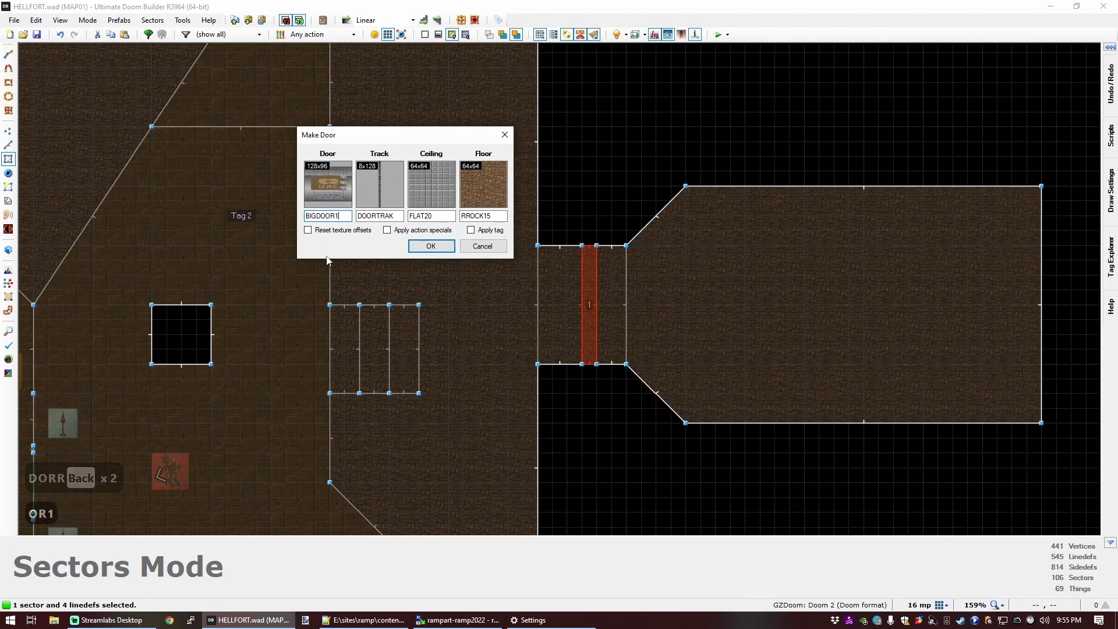
{"action": "key", "text": "BackSpace"}
{"action": "type", "text": "2"}
{"action": "key", "text": "BackSpace"}
{"action": "type", "text": "5"}
{"action": "key", "text": "BackSpace"}
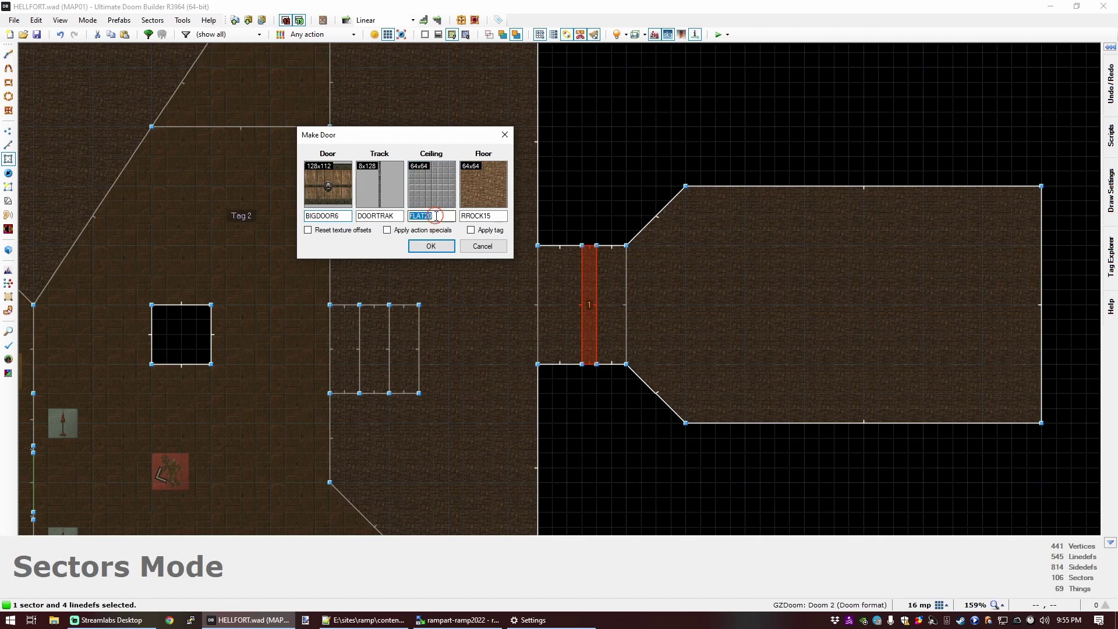
Step: Choose CEIL5_1 from the flats as the door's ceiling texture
{"action": "double_click", "coordinate": [439, 183]}
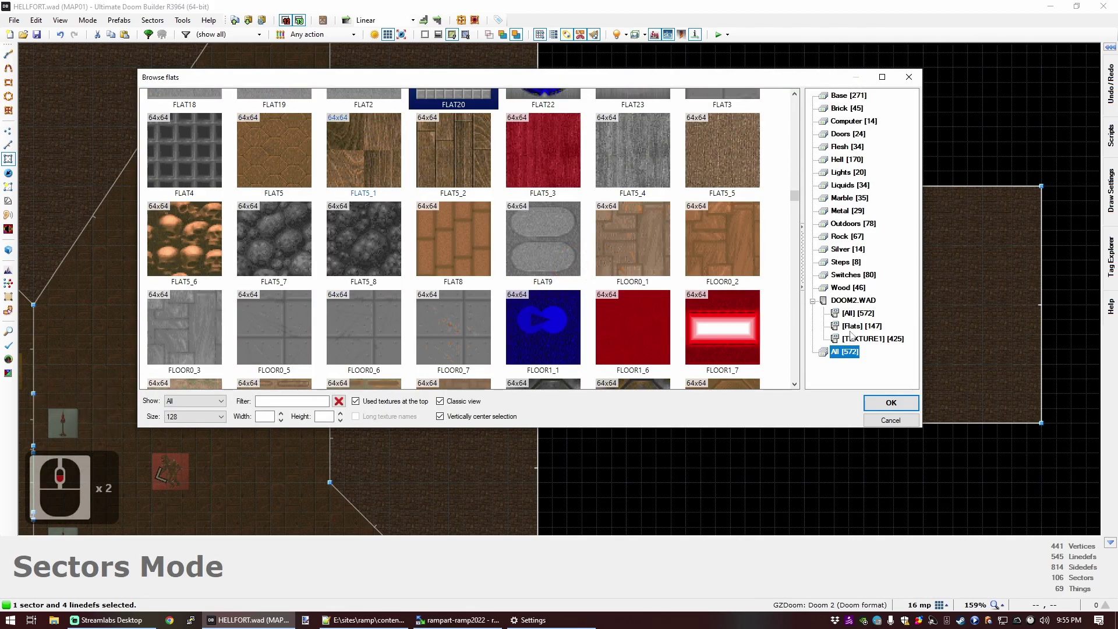
{"action": "left_click", "coordinate": [855, 326]}
{"action": "double_click", "coordinate": [265, 253]}
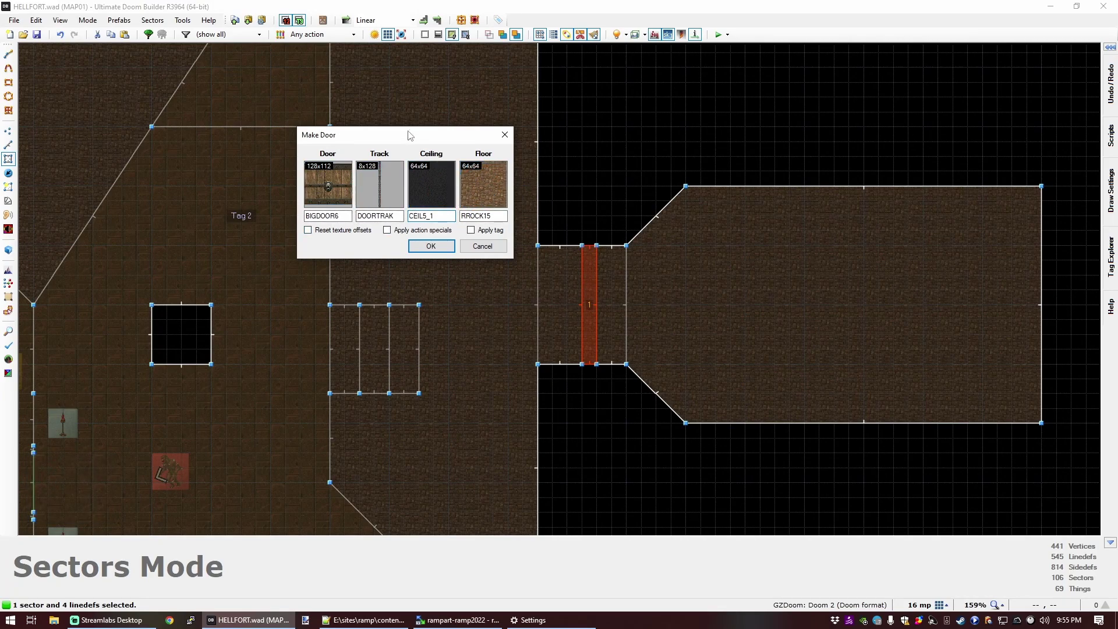
Step: Enable applying action specials and create the door
{"action": "left_click_drag", "start_coordinate": [409, 135], "coordinate": [437, 139]}
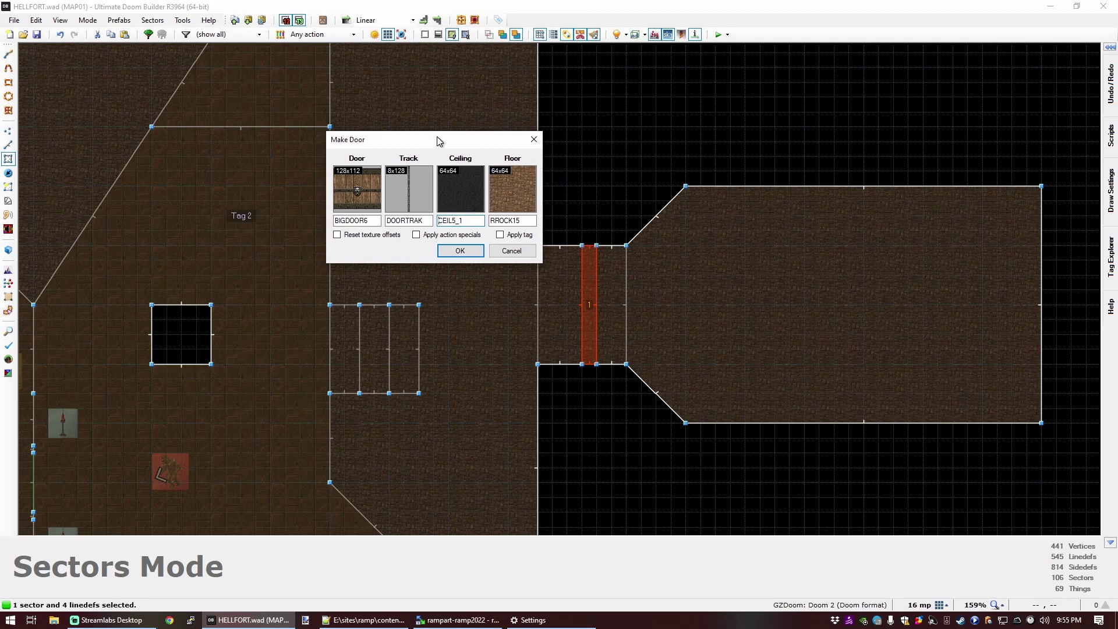
{"action": "left_click", "coordinate": [416, 235]}
{"action": "left_click_drag", "start_coordinate": [431, 139], "coordinate": [408, 137]}
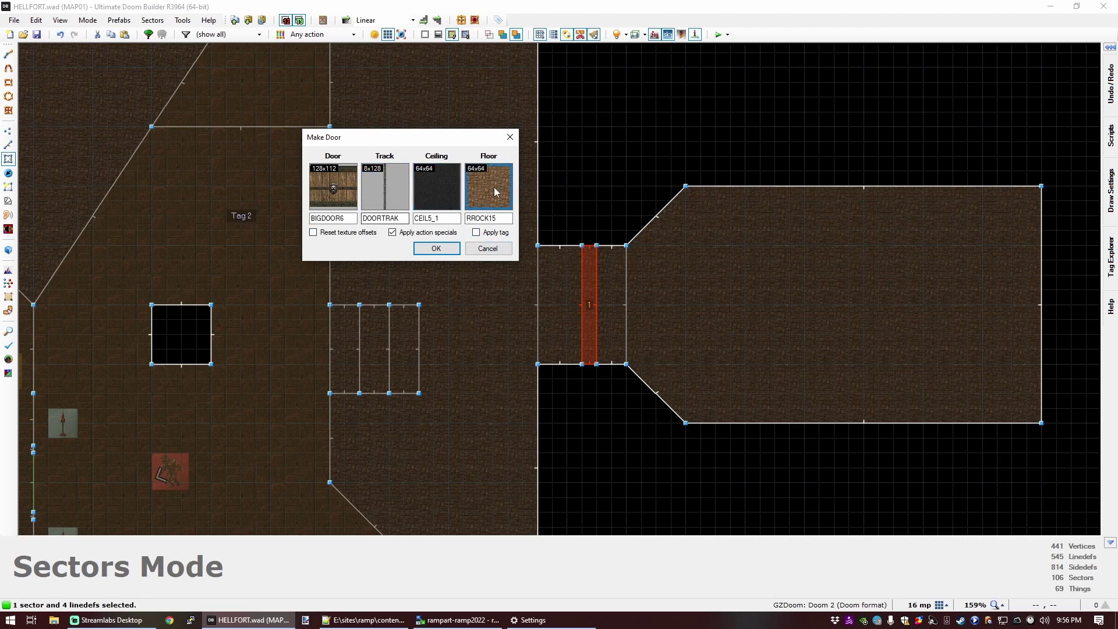
{"action": "left_click", "coordinate": [434, 249]}
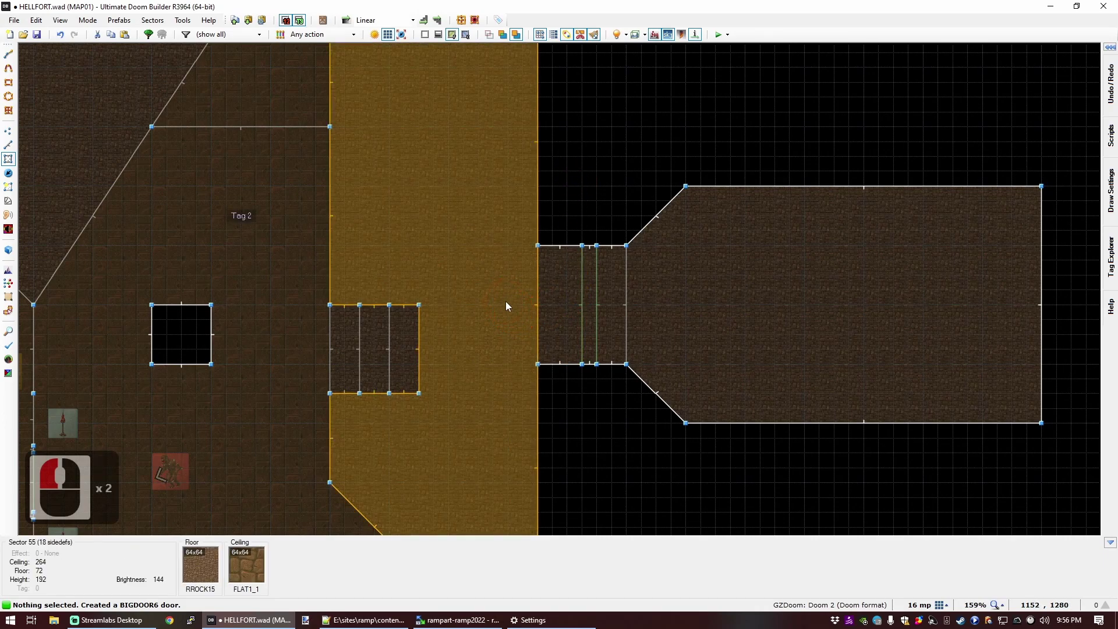
Step: Inspect the new door from the hall side in the 3D view
{"action": "key", "text": "q"}
{"action": "key", "text": "d"}
{"action": "key", "text": "e"}
{"action": "key", "text": "d"}
{"action": "key", "text": "s"}
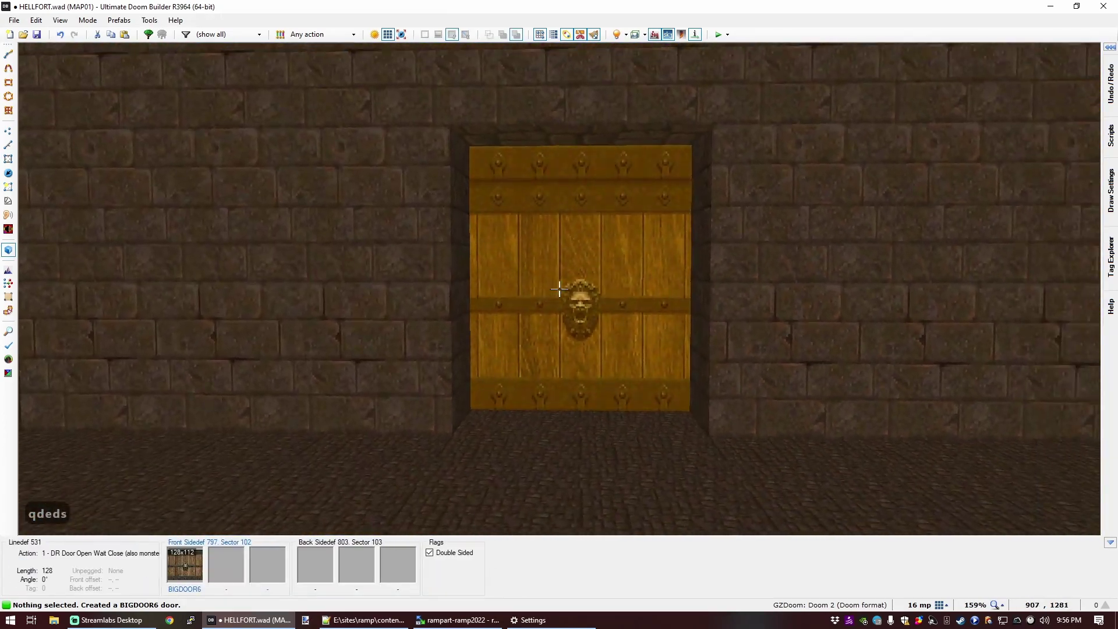
{"action": "key", "text": "e"}
{"action": "key", "text": "d"}
{"action": "key", "text": "e"}
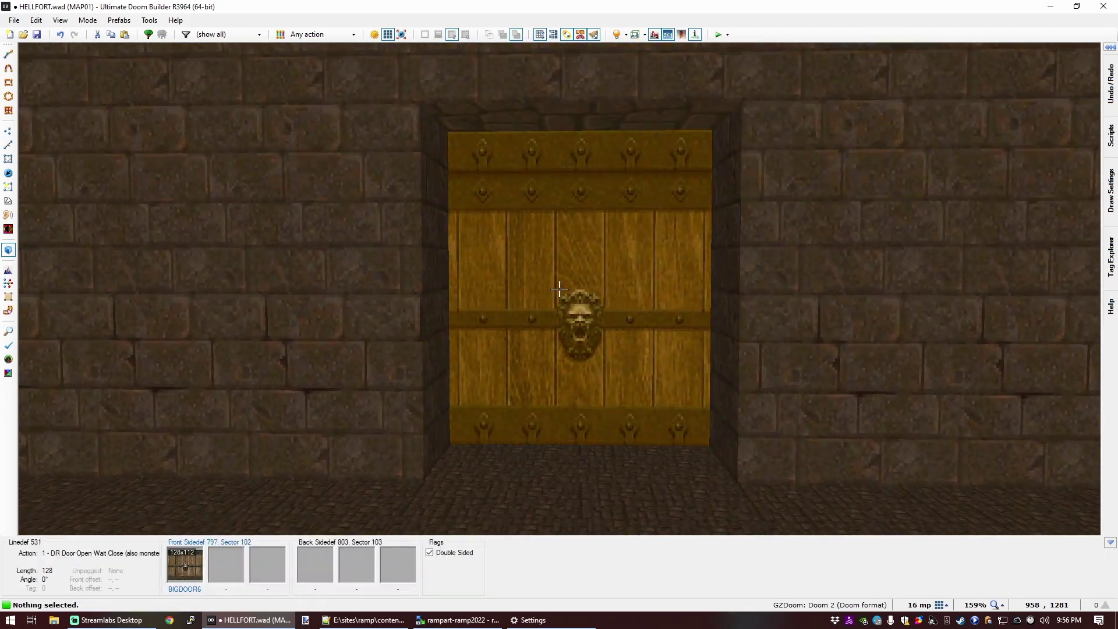
Step: Lower the ceilings of the two passage sectors on either side of the door to 184
{"action": "key", "text": "e"}
{"action": "key", "text": "d"}
{"action": "key", "text": "e"}
{"action": "left_click", "coordinate": [559, 288]}
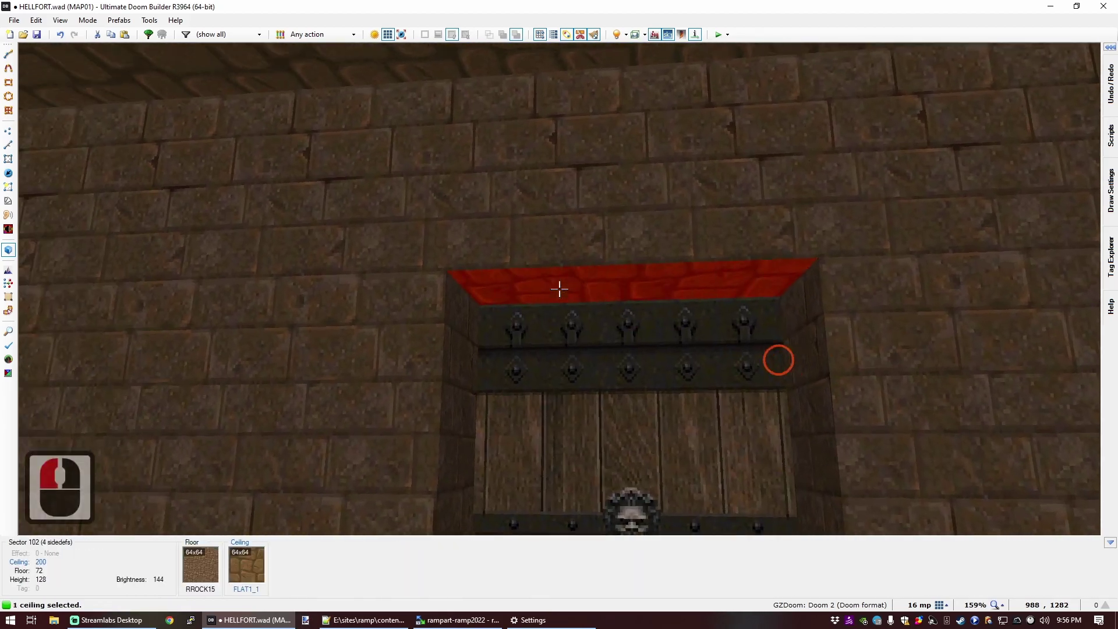
{"action": "key", "text": "e"}
{"action": "key", "text": "f"}
{"action": "left_click", "coordinate": [559, 288]}
{"action": "key", "text": "d"}
{"action": "scroll", "coordinate": [559, 288], "scroll_direction": "down", "scroll_amount": 1}
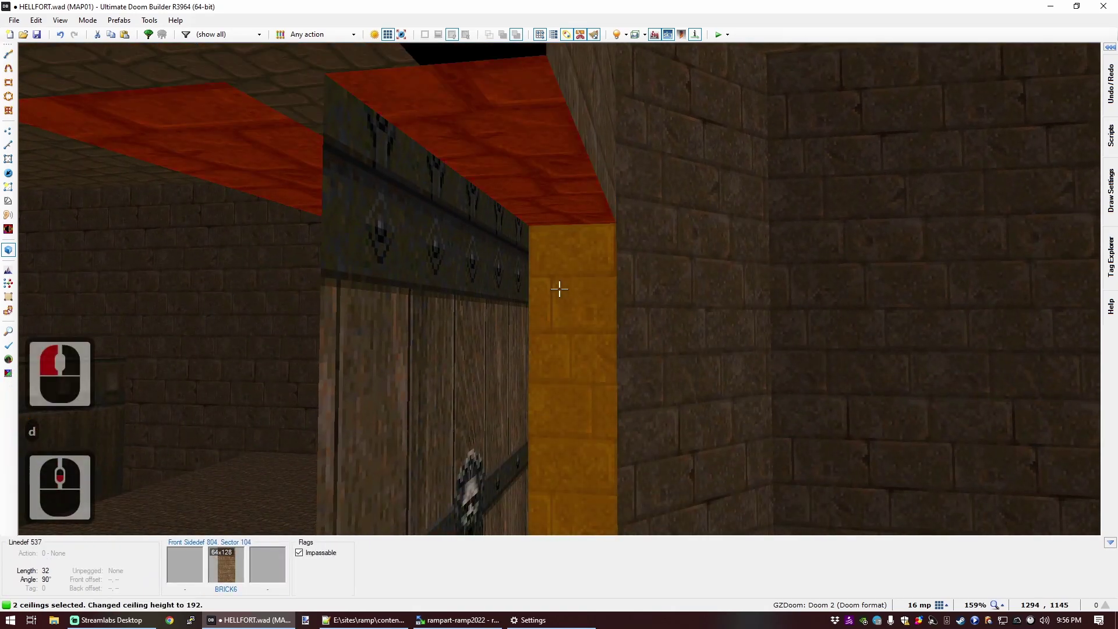
{"action": "scroll", "coordinate": [559, 288], "scroll_direction": "down", "scroll_amount": 1}
{"action": "key", "text": "c"}
Step: Examine the door and its lowered passage ceilings from the hall, and return to the 2D map
{"action": "key", "text": "d"}
{"action": "key", "text": "f"}
{"action": "key", "text": "e"}
{"action": "key", "text": "s"}
{"action": "key", "text": "d"}
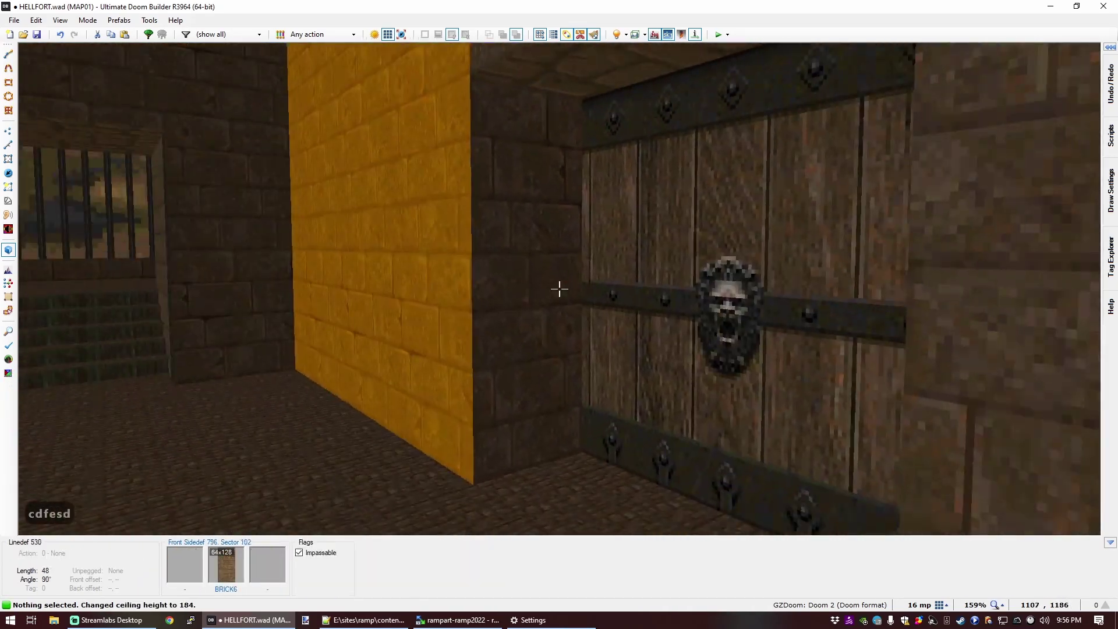
{"action": "key", "text": "e"}
{"action": "key", "text": "d"}
{"action": "key", "text": "q"}
Step: Select the two linedefs forming the door's faces and open their properties
{"action": "scroll", "coordinate": [764, 322], "scroll_direction": "down", "scroll_amount": 4}
{"action": "scroll", "coordinate": [765, 321], "scroll_direction": "up", "scroll_amount": 4}
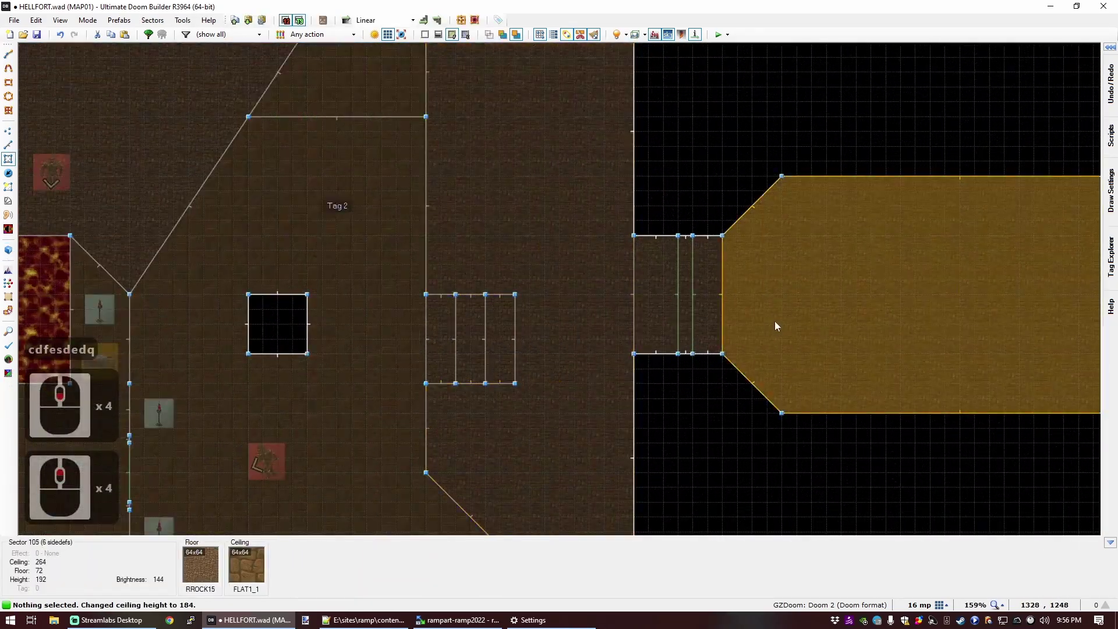
{"action": "scroll", "coordinate": [764, 320], "scroll_direction": "up", "scroll_amount": 6}
{"action": "key", "text": "l"}
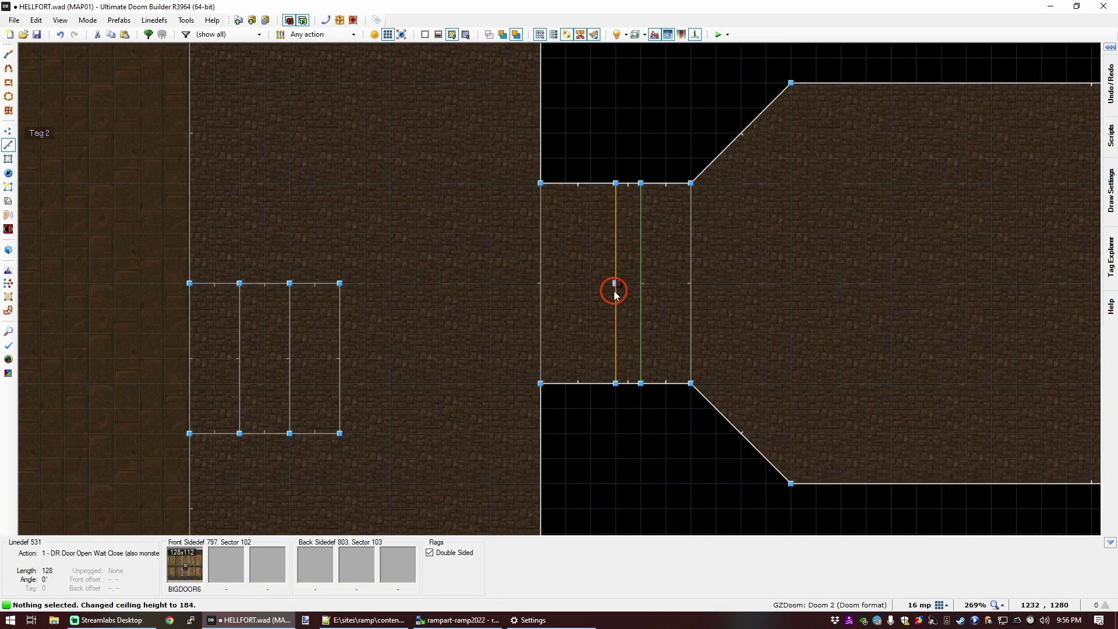
{"action": "left_click", "coordinate": [615, 291]}
{"action": "left_click", "coordinate": [611, 261]}
{"action": "right_click", "coordinate": [613, 257]}
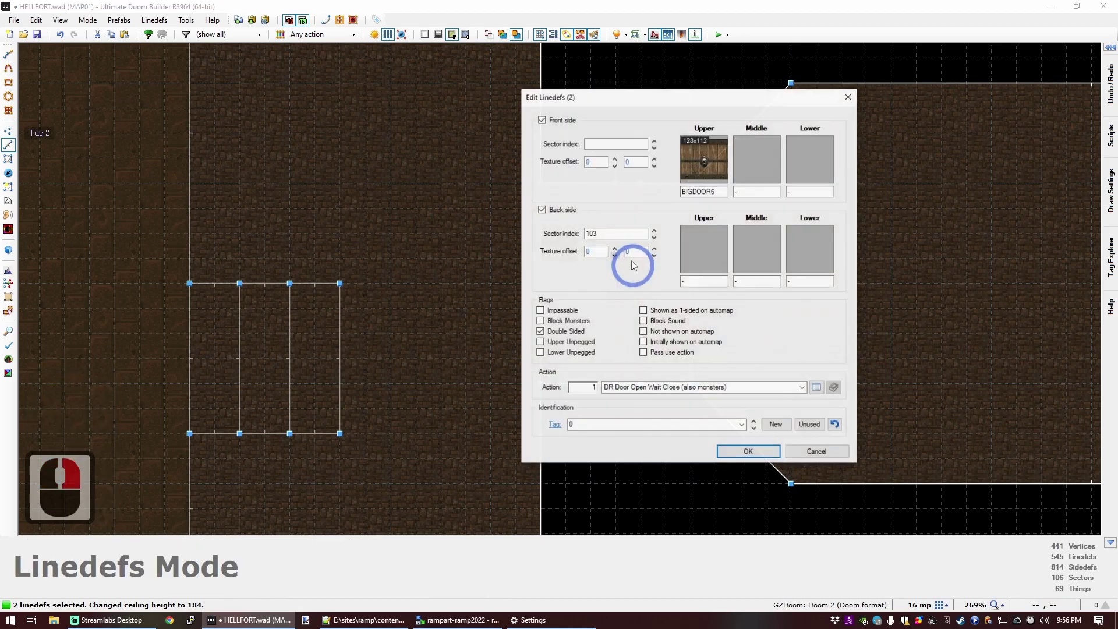
Step: Assign action 33 D1 Door (Red) Open Stay to both door-face linedefs, clear the selection and save the map
{"action": "left_click", "coordinate": [650, 387]}
{"action": "left_click_drag", "start_coordinate": [802, 413], "coordinate": [801, 409]}
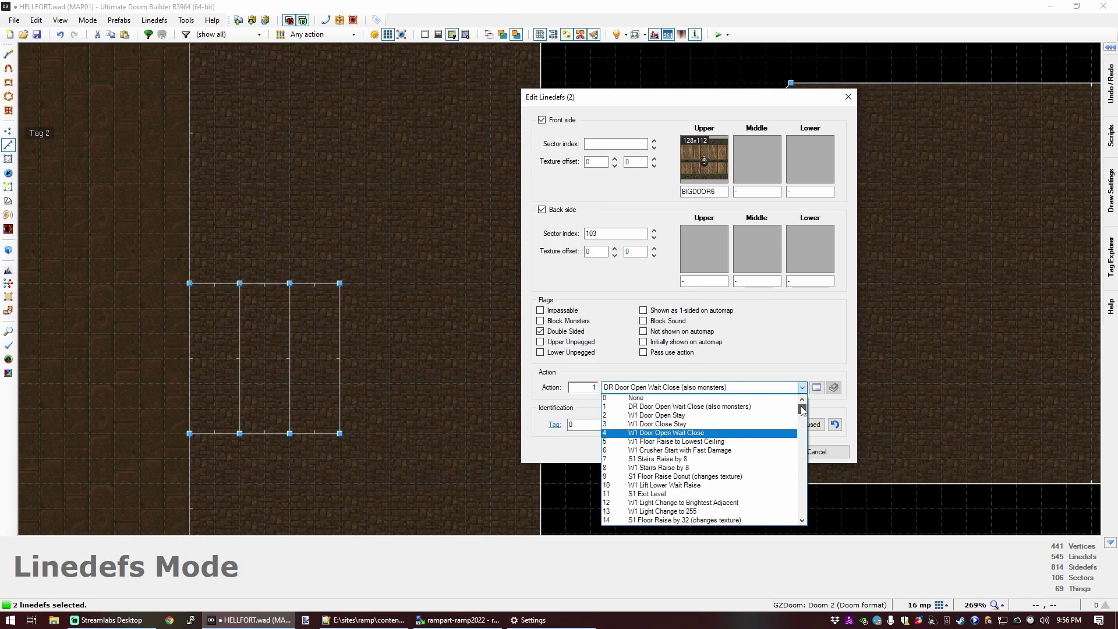
{"action": "left_click", "coordinate": [817, 388]}
{"action": "left_click", "coordinate": [816, 388]}
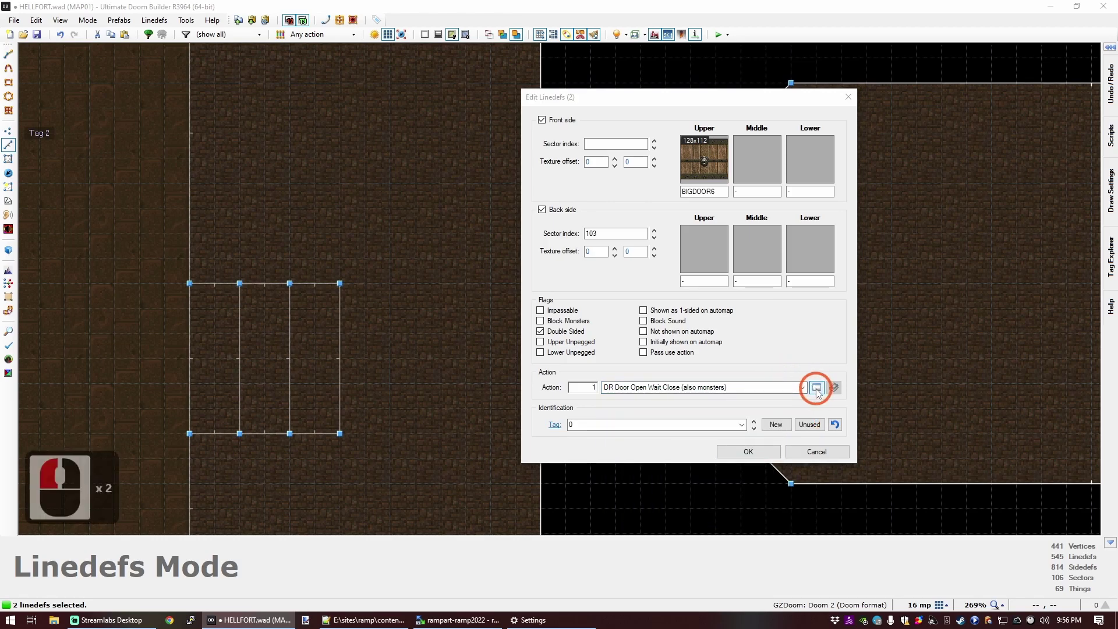
{"action": "scroll", "coordinate": [657, 221], "scroll_direction": "down", "scroll_amount": 1}
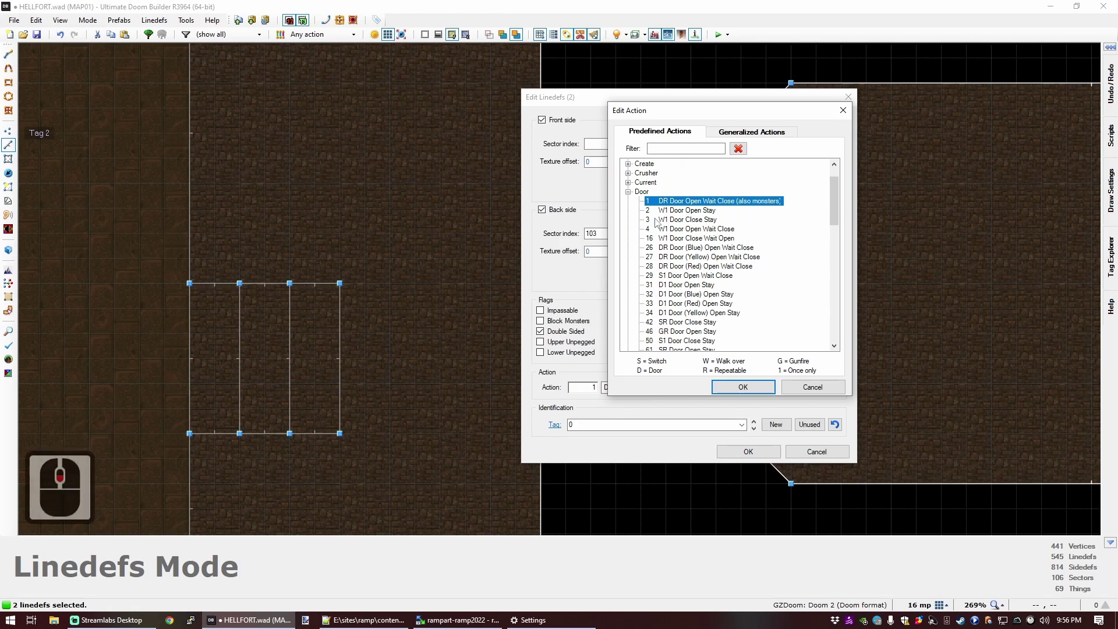
{"action": "scroll", "coordinate": [680, 274], "scroll_direction": "down", "scroll_amount": 1}
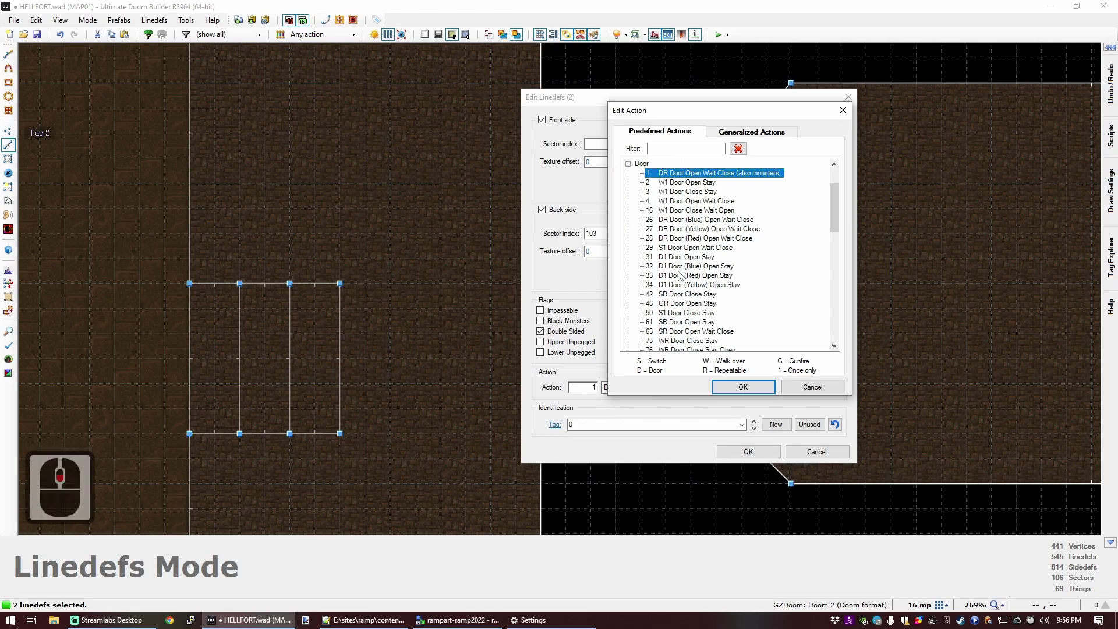
{"action": "left_click", "coordinate": [704, 276]}
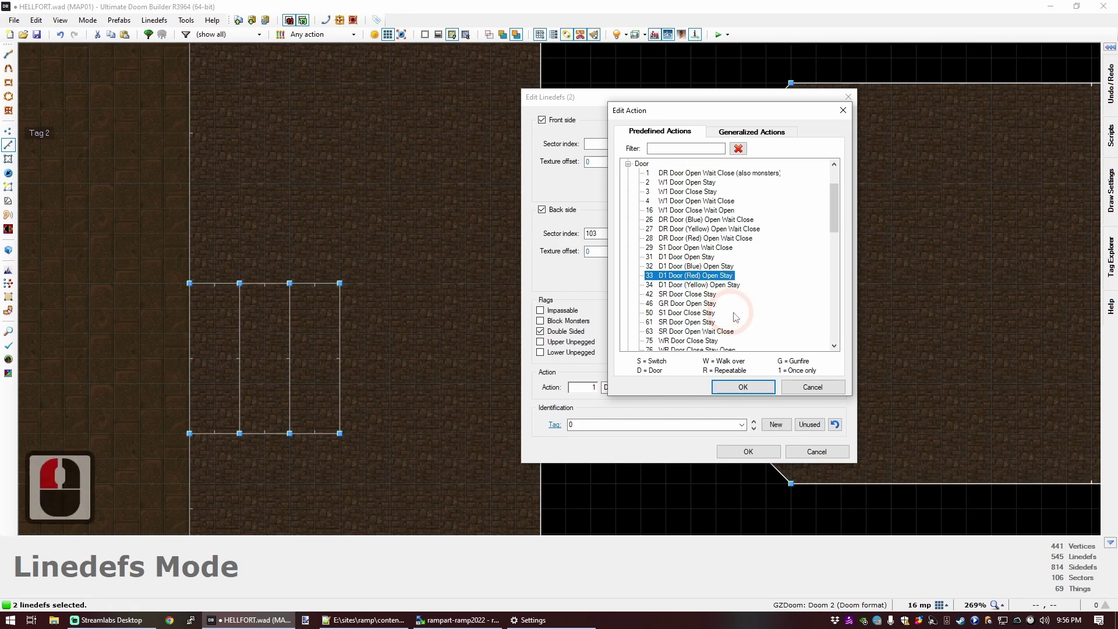
{"action": "scroll", "coordinate": [733, 317], "scroll_direction": "down", "scroll_amount": 2}
{"action": "scroll", "coordinate": [738, 331], "scroll_direction": "up", "scroll_amount": 1}
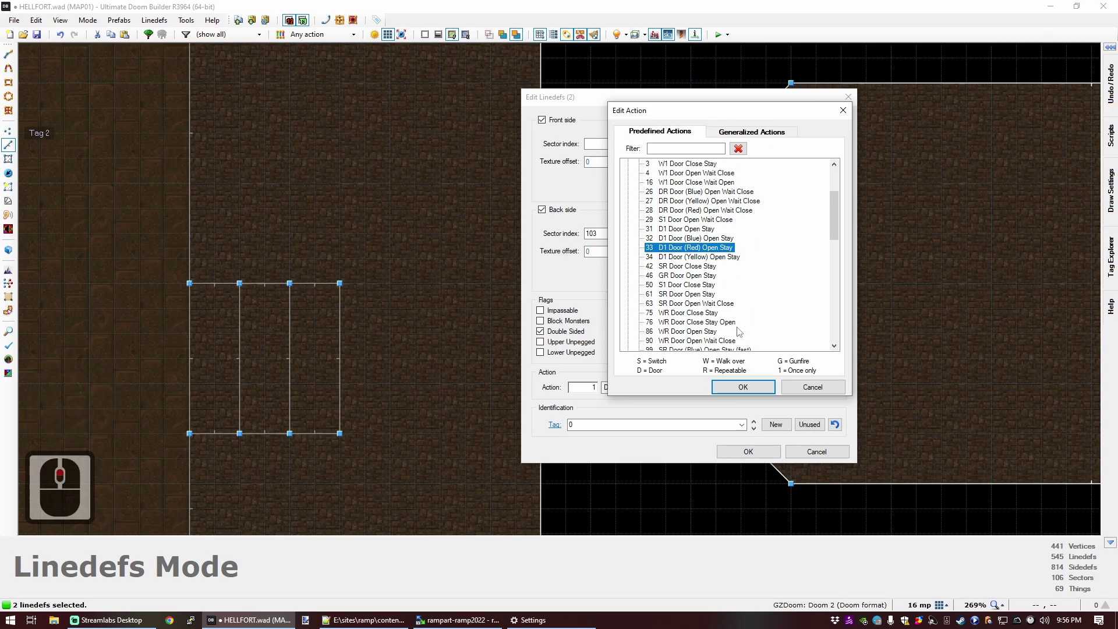
{"action": "left_click", "coordinate": [740, 386]}
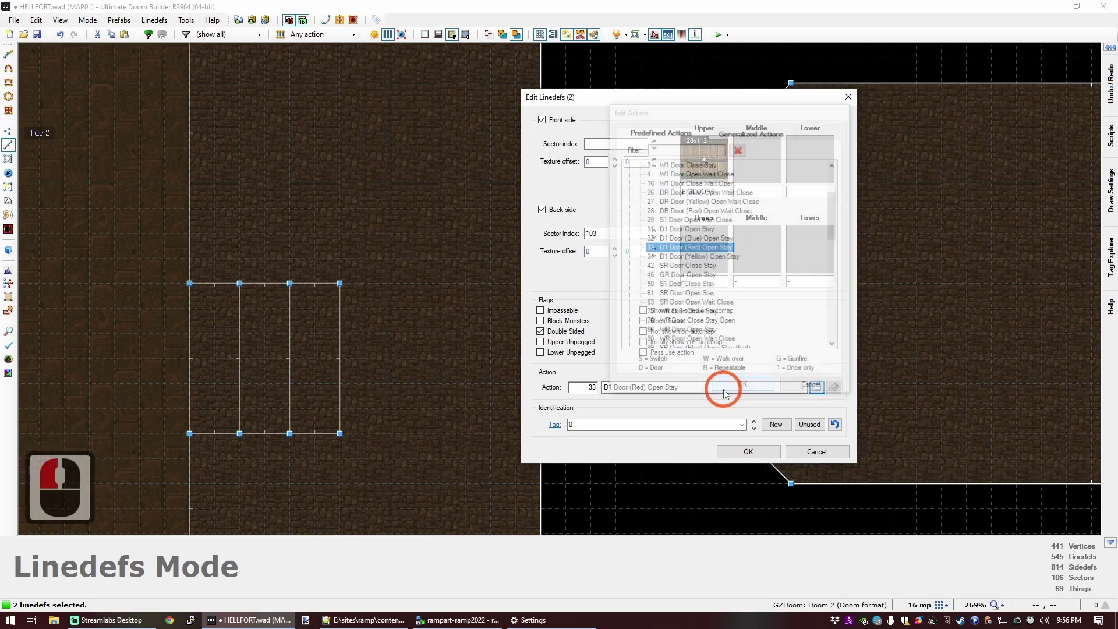
{"action": "left_click", "coordinate": [738, 457]}
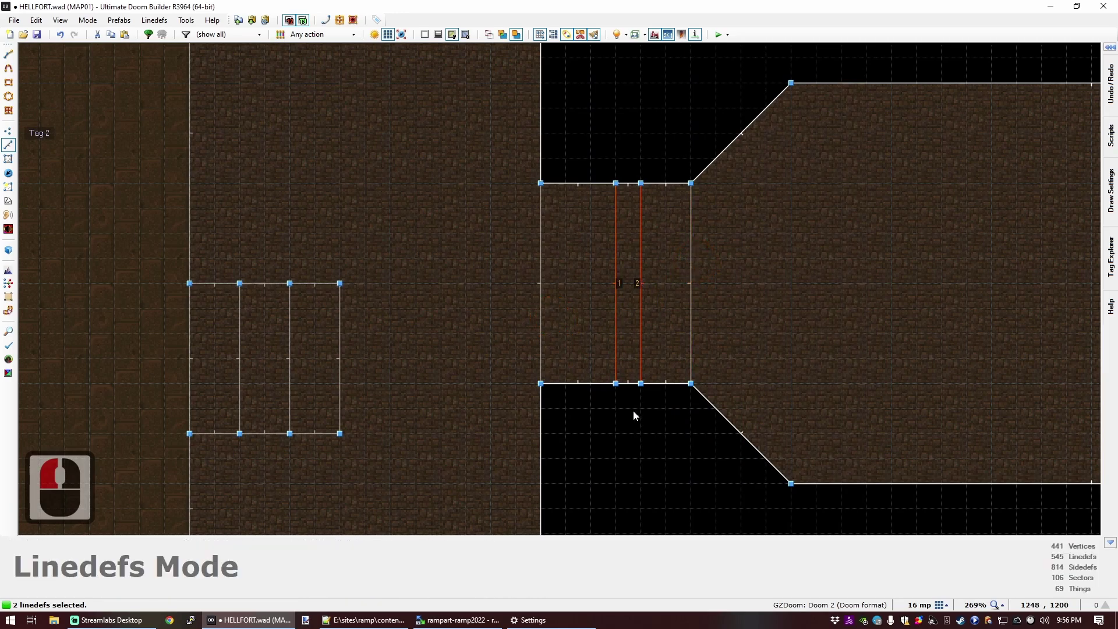
{"action": "key", "text": "c"}
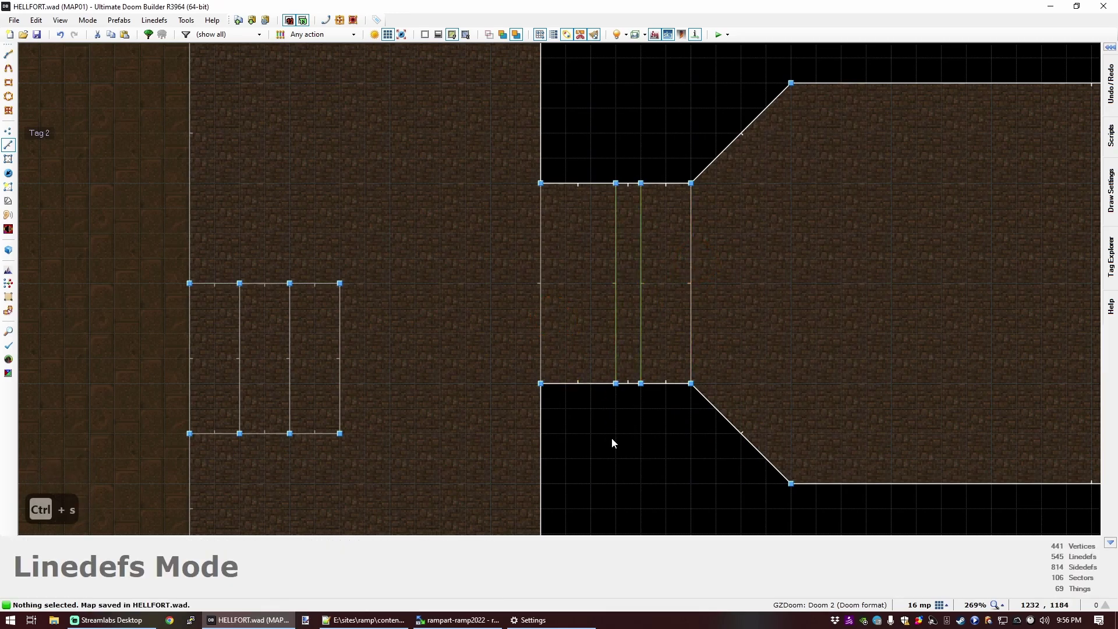
Step: Examine the door from the hall side in the 3D view and return to the 2D map
{"action": "scroll", "coordinate": [596, 277], "scroll_direction": "up", "scroll_amount": 2}
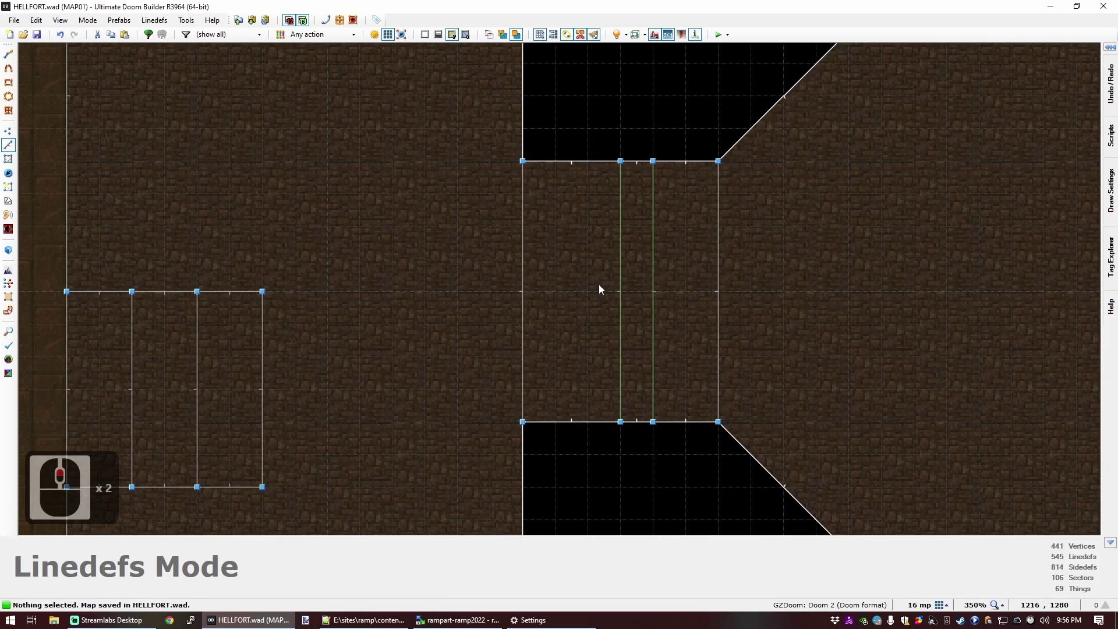
{"action": "key", "text": "q"}
{"action": "key", "text": "d"}
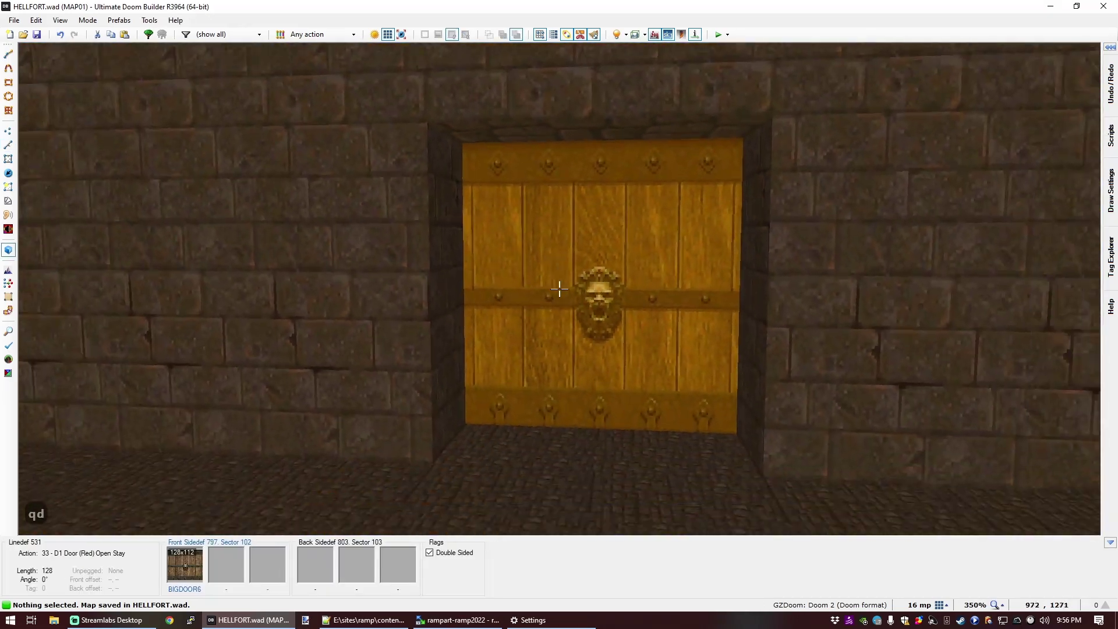
{"action": "key", "text": "e"}
{"action": "key", "text": "f"}
{"action": "key", "text": "d"}
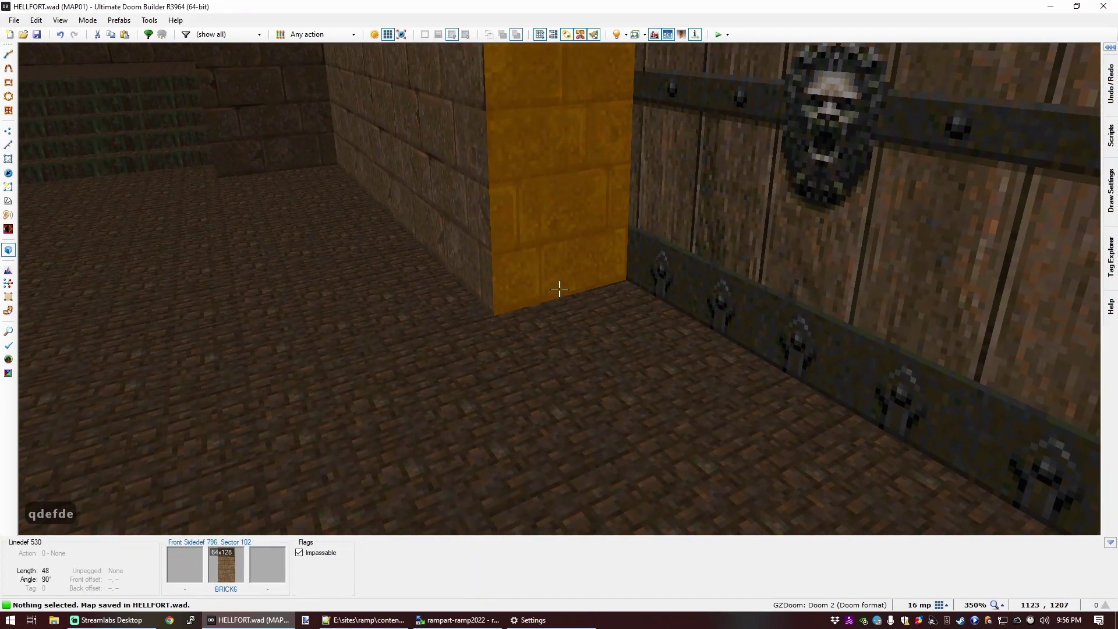
{"action": "key", "text": "e"}
{"action": "key", "text": "d"}
{"action": "key", "text": "s"}
{"action": "key", "text": "d"}
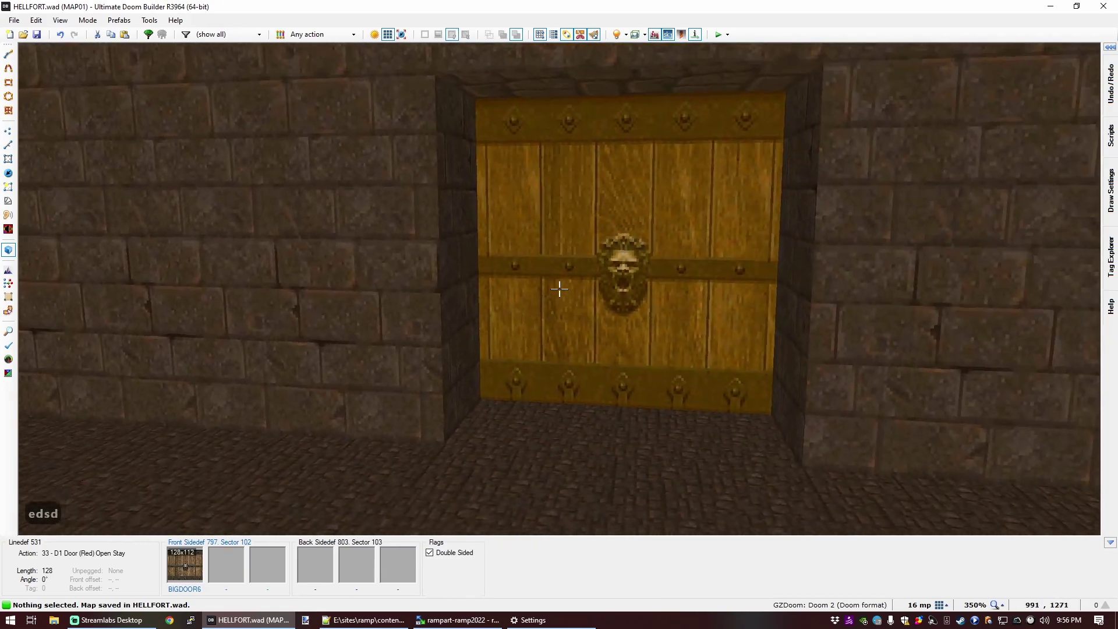
{"action": "key", "text": "e"}
{"action": "key", "text": "f"}
{"action": "key", "text": "d"}
{"action": "key", "text": "q"}
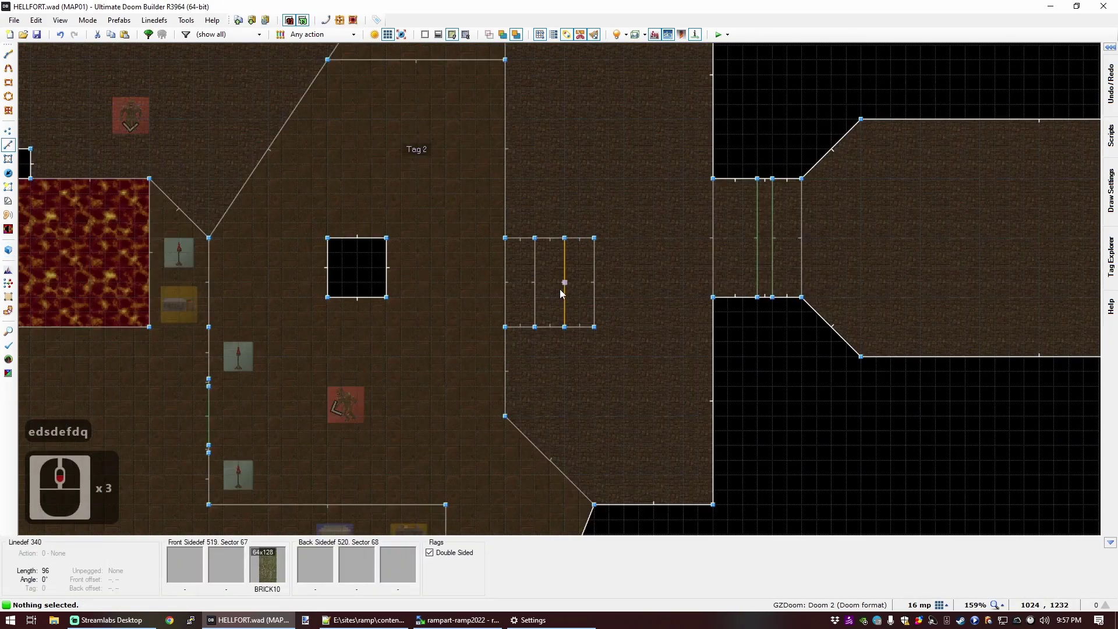
Step: Copy an existing tall red firestick and paste it in the hall beside the passage entrance's north corner
{"action": "scroll", "coordinate": [560, 289], "scroll_direction": "down", "scroll_amount": 7}
{"action": "scroll", "coordinate": [395, 340], "scroll_direction": "up", "scroll_amount": 2}
{"action": "key", "text": "t"}
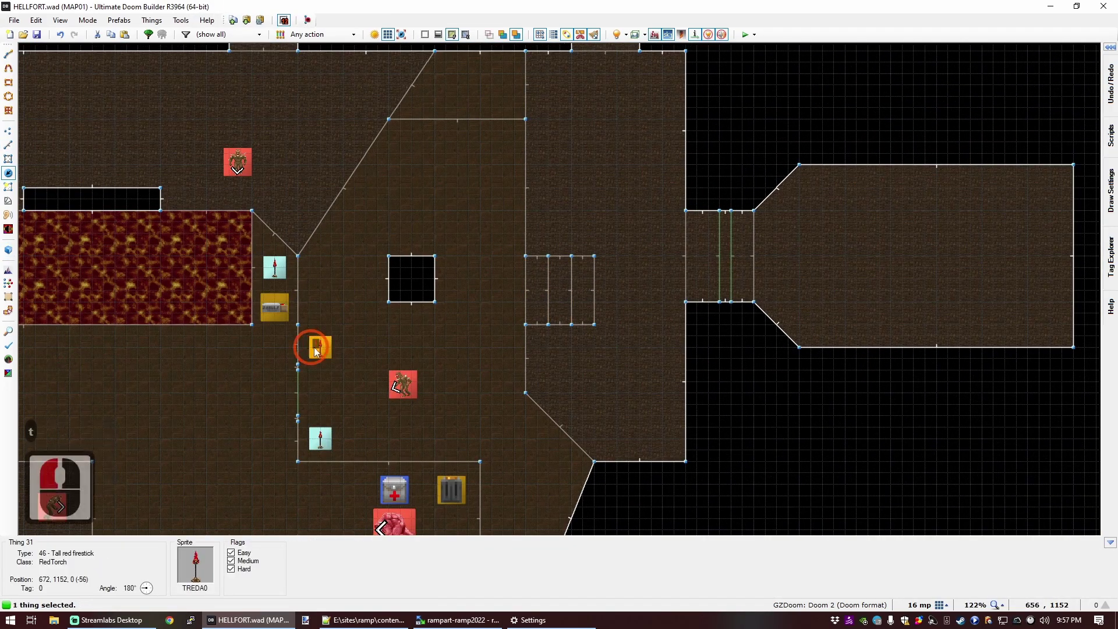
{"action": "key", "text": "ctrl+c"}
{"action": "scroll", "coordinate": [728, 186], "scroll_direction": "up", "scroll_amount": 4}
{"action": "key", "text": "ctrl+v"}
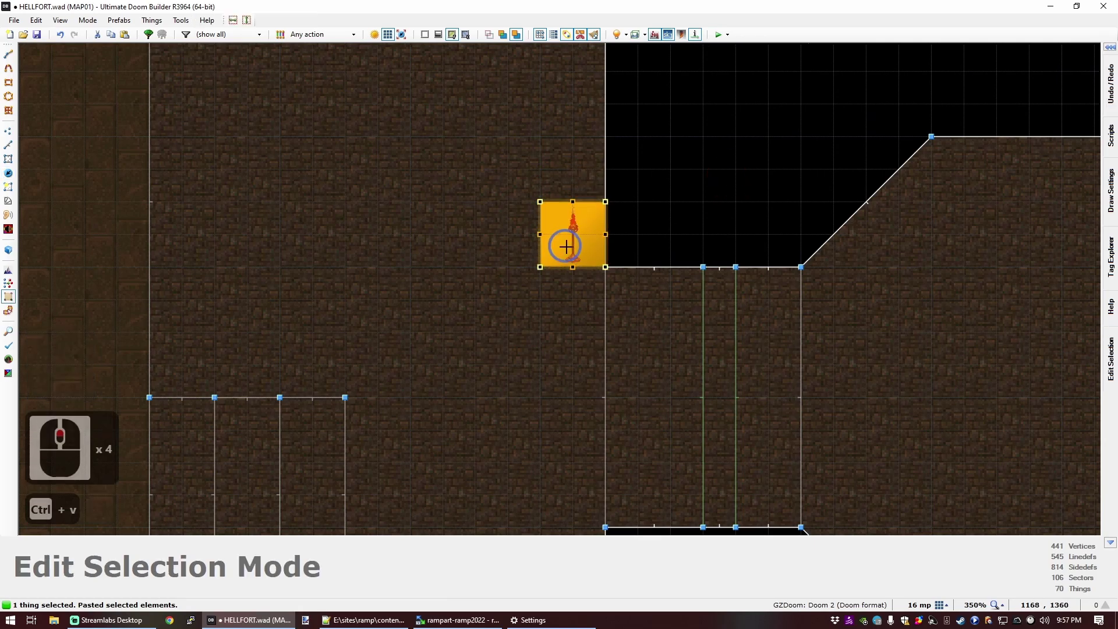
{"action": "left_click", "coordinate": [566, 247]}
Step: Paste a matching tall red firestick in the hall beside the passage entrance's south corner
{"action": "scroll", "coordinate": [569, 270], "scroll_direction": "down", "scroll_amount": 5}
{"action": "scroll", "coordinate": [544, 284], "scroll_direction": "up", "scroll_amount": 4}
{"action": "key", "text": "ctrl+v"}
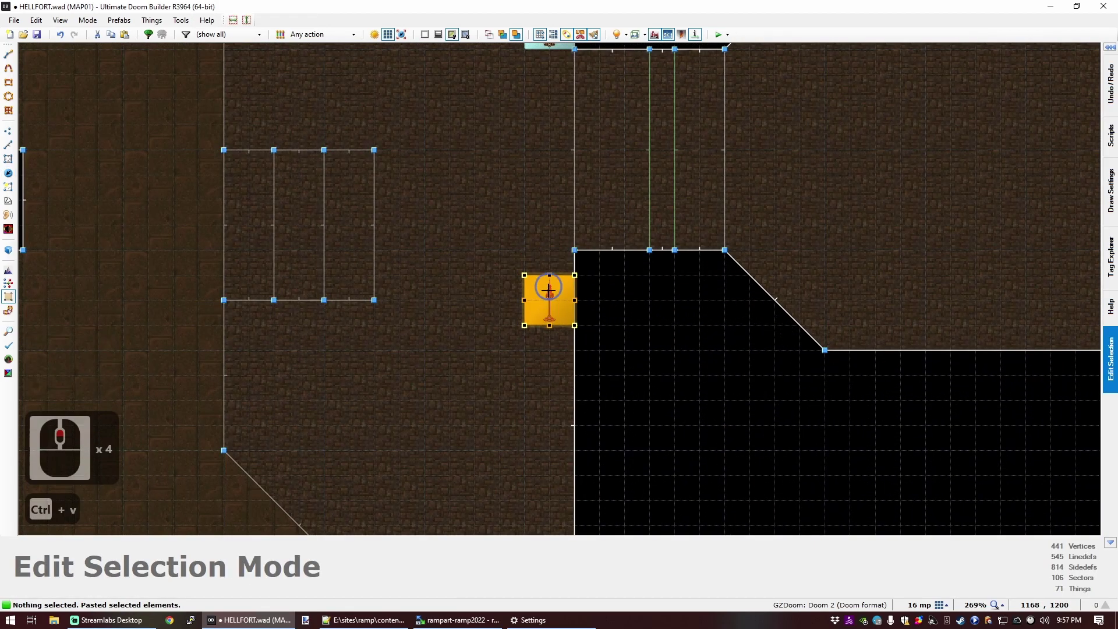
{"action": "left_click", "coordinate": [549, 286]}
Step: Insert a vertex in both the north and south passage walls, 16 units in from the hall entrance
{"action": "scroll", "coordinate": [648, 270], "scroll_direction": "down", "scroll_amount": 4}
{"action": "scroll", "coordinate": [647, 241], "scroll_direction": "up", "scroll_amount": 4}
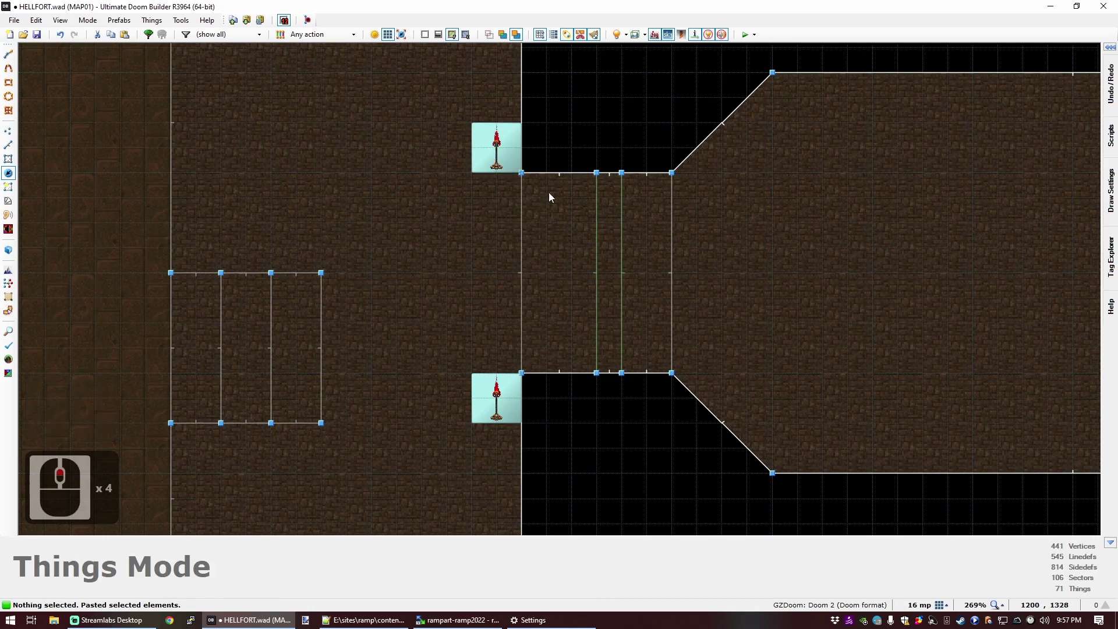
{"action": "key", "text": "v"}
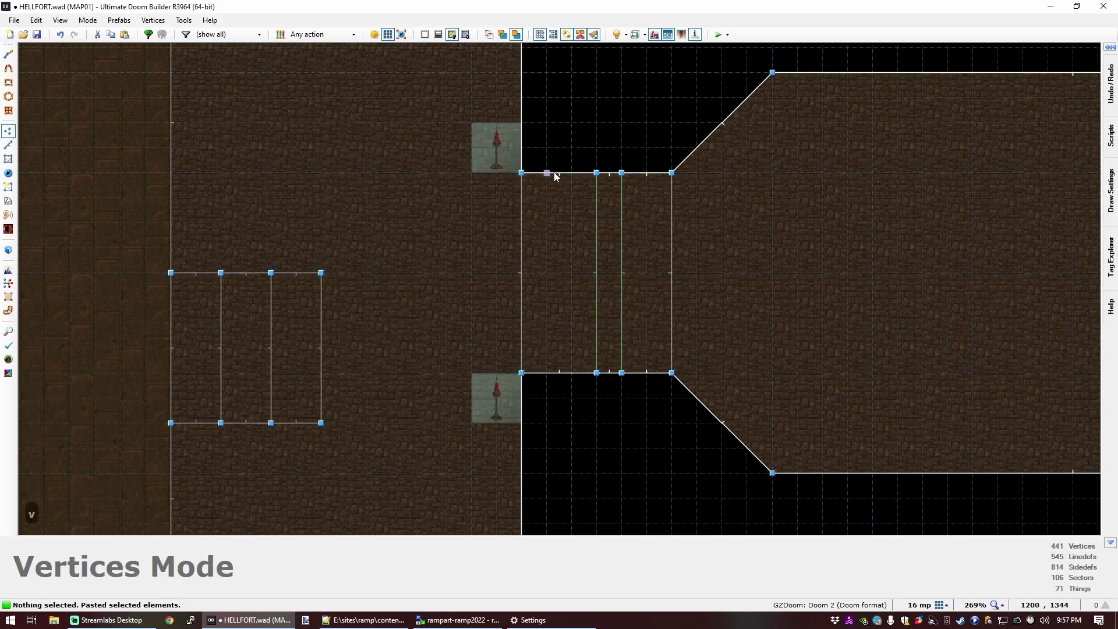
{"action": "double_click", "coordinate": [551, 173]}
{"action": "key", "text": "c"}
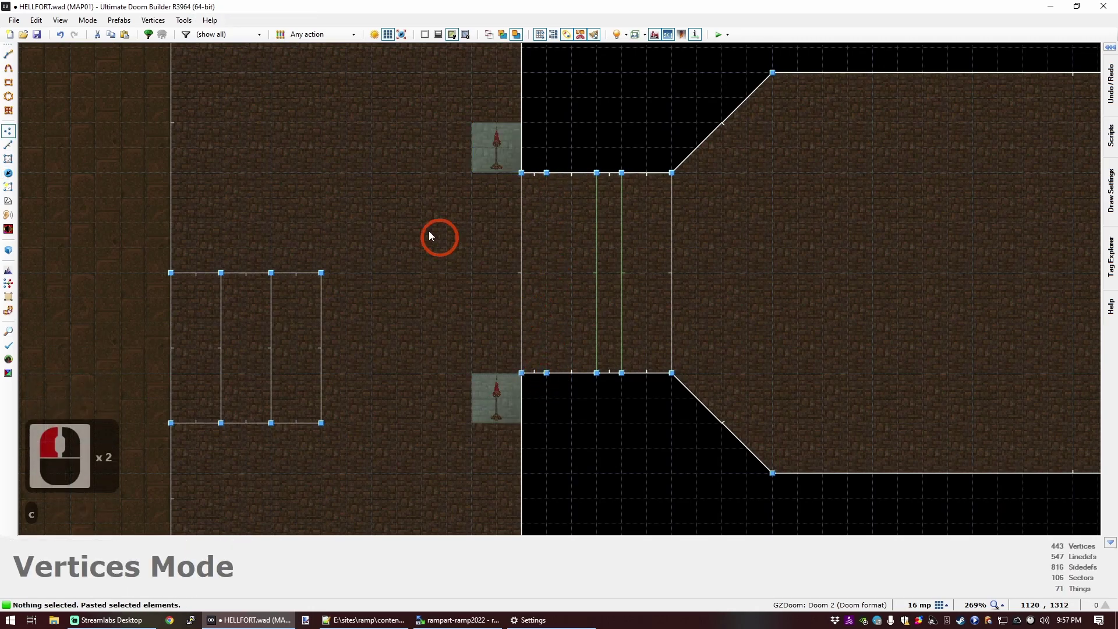
Step: Examine the two firesticks flanking the door from the hall in the 3D view
{"action": "key", "text": "q"}
{"action": "key", "text": "d"}
{"action": "key", "text": "e"}
{"action": "key", "text": "d"}
{"action": "key", "text": "s"}
{"action": "key", "text": "s"}
{"action": "key", "text": "e"}
{"action": "key", "text": "s"}
{"action": "key", "text": "s"}
{"action": "key", "text": "e"}
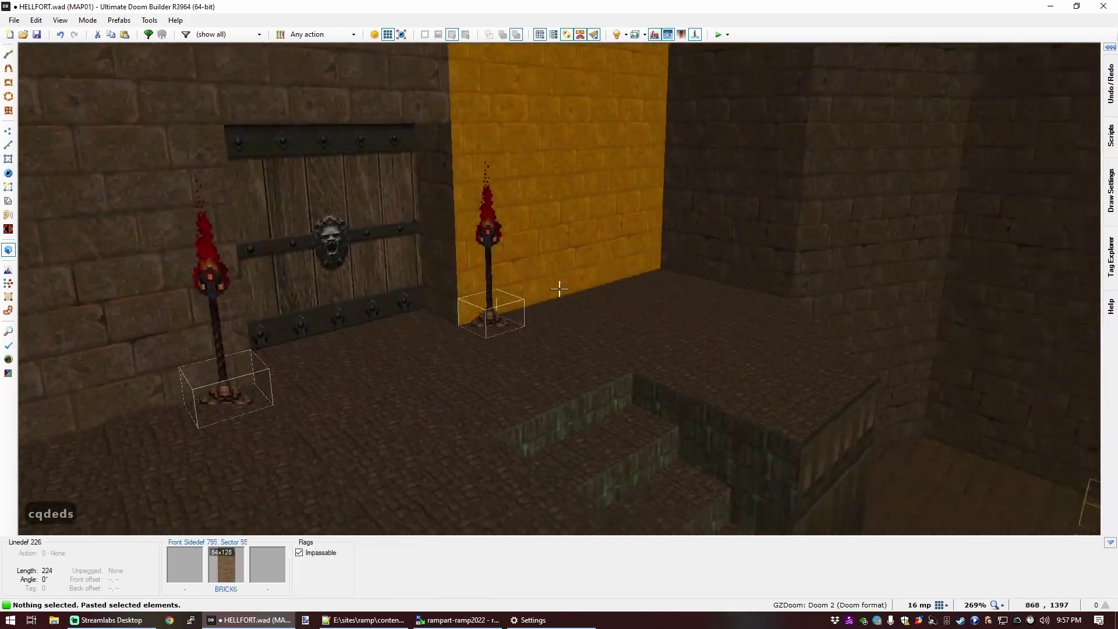
Step: Apply the DOORRED2 texture to the two passage side walls next to the door on the hall side
{"action": "key", "text": "s"}
{"action": "key", "text": "e"}
{"action": "key", "text": "s"}
{"action": "key", "text": "e"}
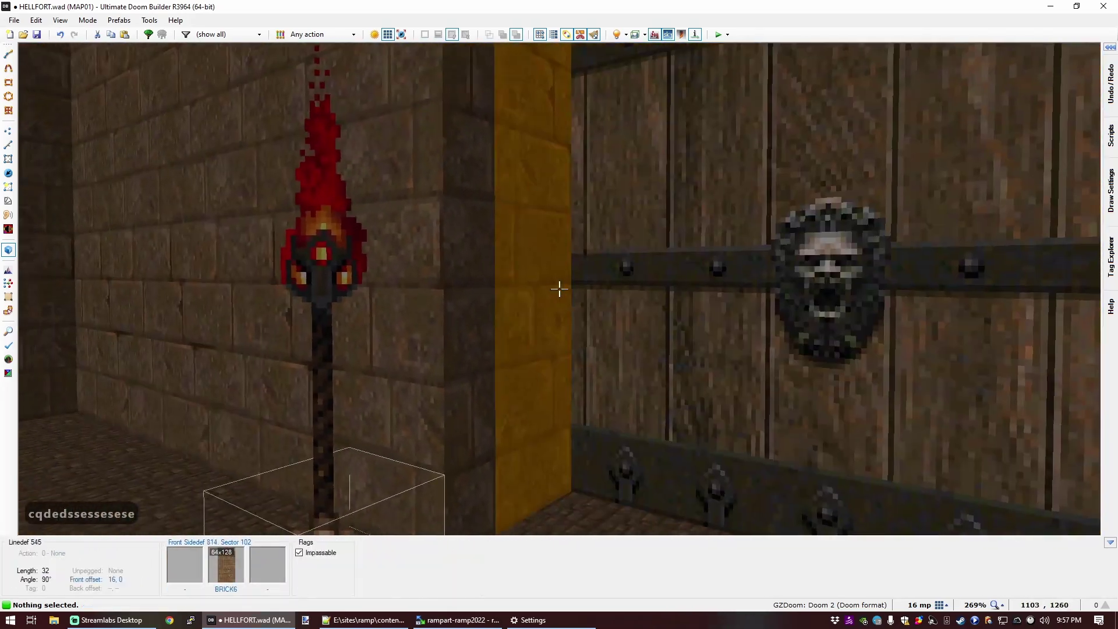
{"action": "left_click", "coordinate": [559, 289]}
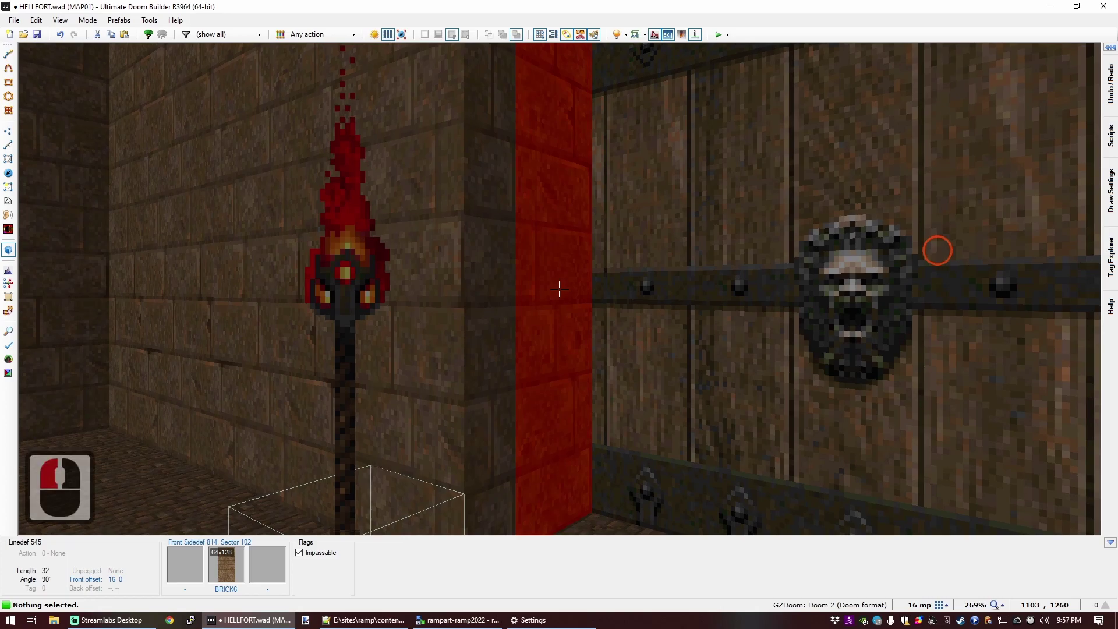
{"action": "left_click", "coordinate": [558, 288]}
{"action": "right_click", "coordinate": [558, 288], "text": "ctrl"}
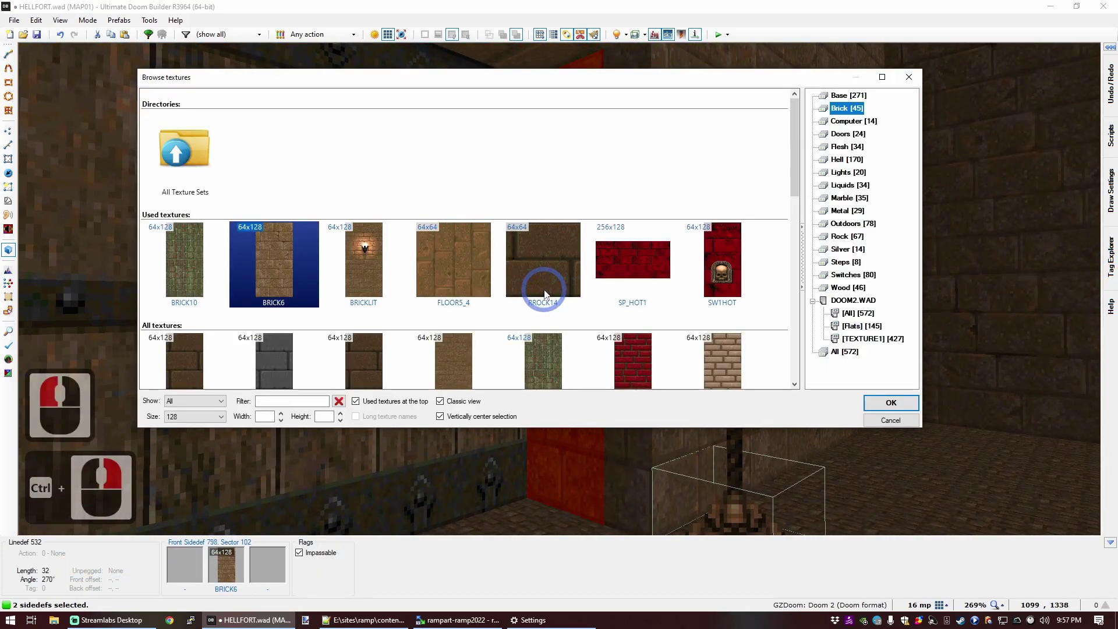
{"action": "type", "text": "red"}
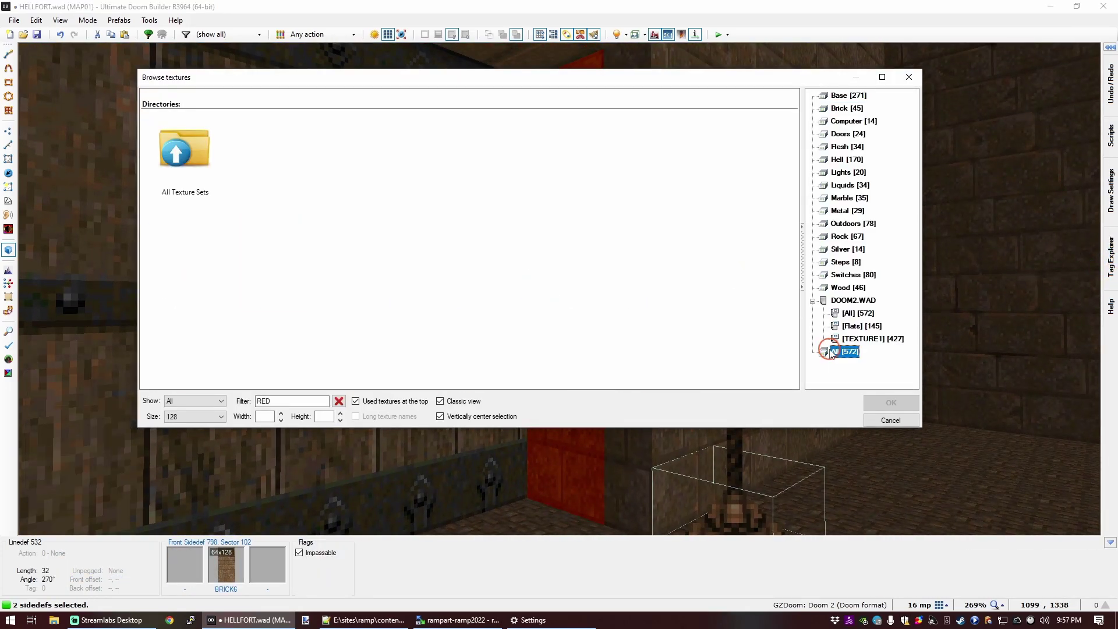
{"action": "left_click", "coordinate": [270, 263]}
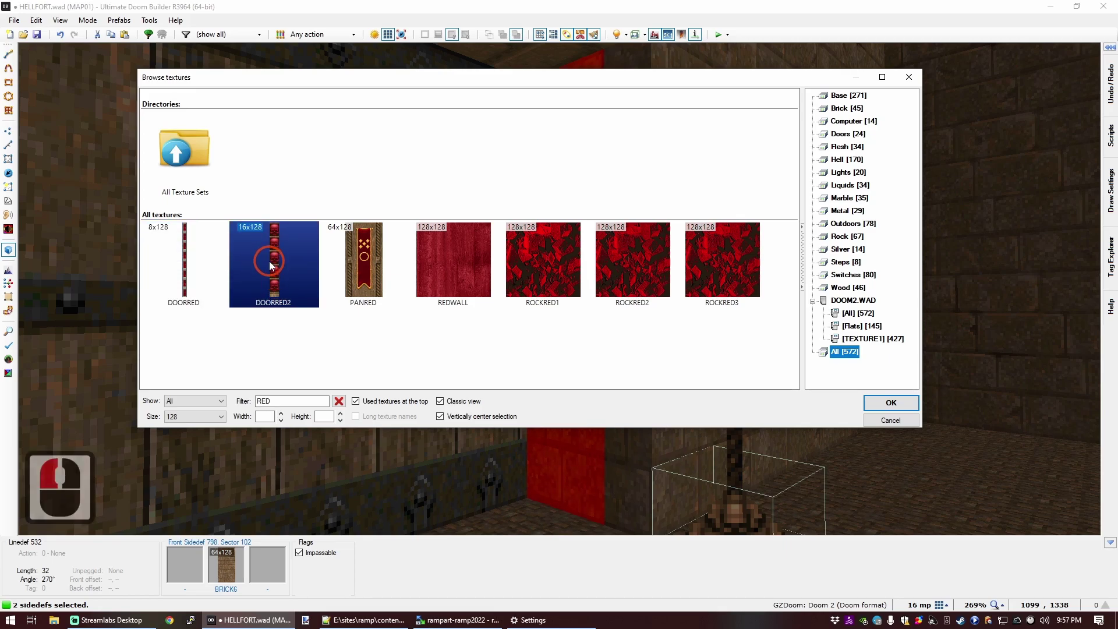
{"action": "double_click", "coordinate": [269, 261]}
Step: Copy the DOORRED2 texture and paste it onto the passage side walls on the room side of the door
{"action": "key", "text": "ctrl+c"}
{"action": "key", "text": "f"}
{"action": "key", "text": "e"}
{"action": "key", "text": "d"}
{"action": "key", "text": "e"}
{"action": "middle_click", "coordinate": [560, 289]}
{"action": "key", "text": "f"}
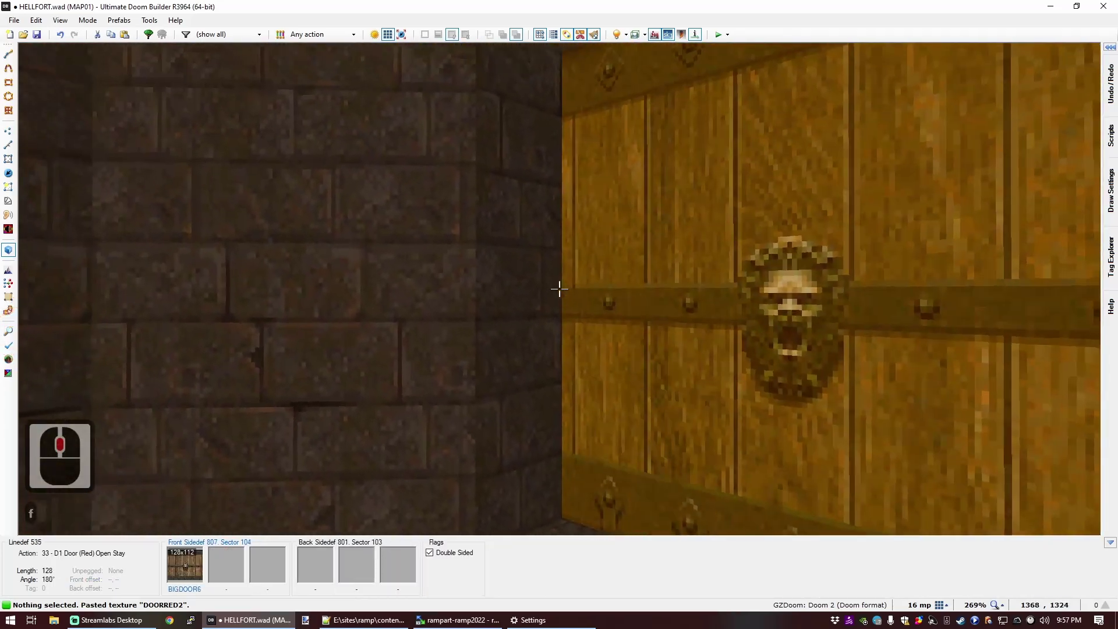
Step: Insert vertices in both passage walls 16 units from the door, on its hall side and its room side
{"action": "key", "text": "q"}
{"action": "scroll", "coordinate": [580, 288], "scroll_direction": "up", "scroll_amount": 4}
{"action": "scroll", "coordinate": [512, 316], "scroll_direction": "up", "scroll_amount": 2}
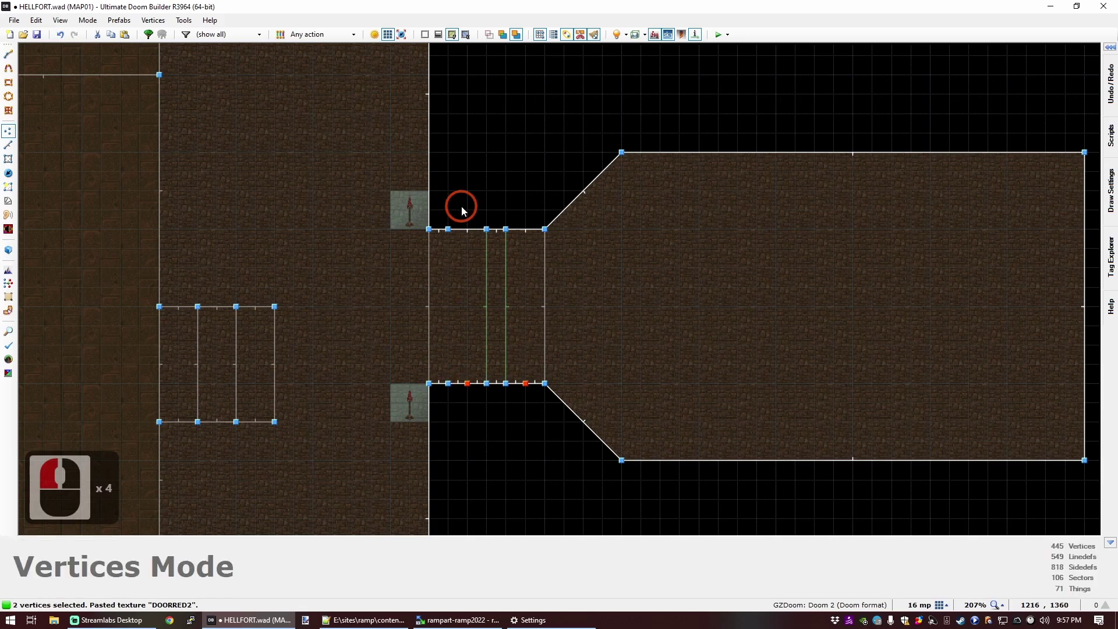
{"action": "key", "text": "c"}
Step: Copy BRICK6 and paste it onto the outer passage wall segments on the room side, keeping DOORRED2 next to the door
{"action": "key", "text": "q"}
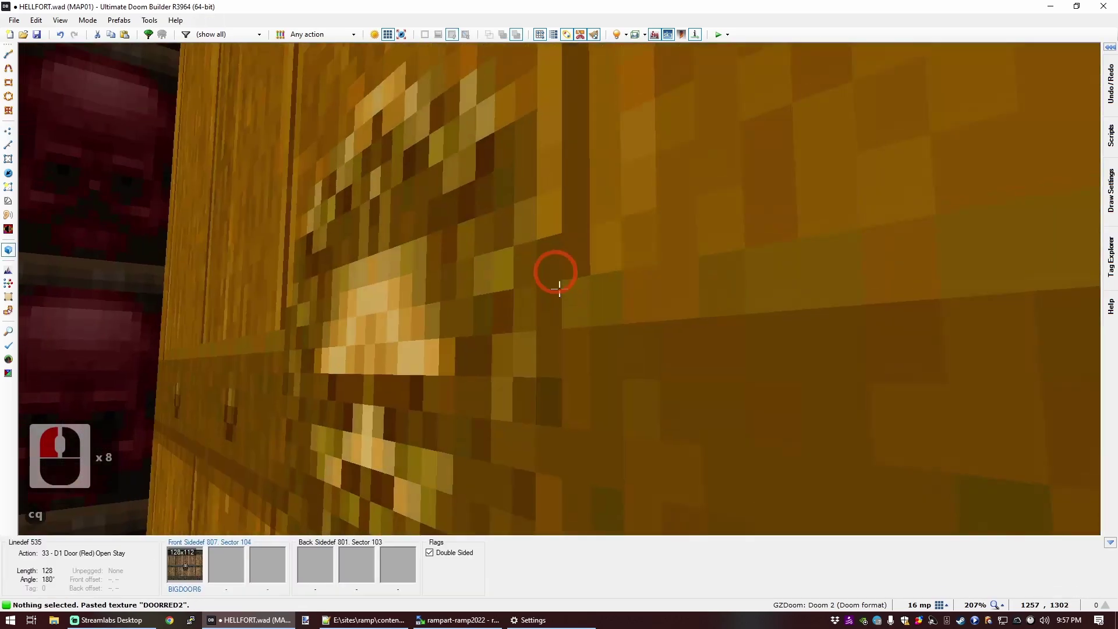
{"action": "key", "text": "d"}
{"action": "key", "text": "s"}
{"action": "key", "text": "f"}
{"action": "key", "text": "e"}
{"action": "key", "text": "ctrl+c"}
{"action": "middle_click", "coordinate": [559, 289]}
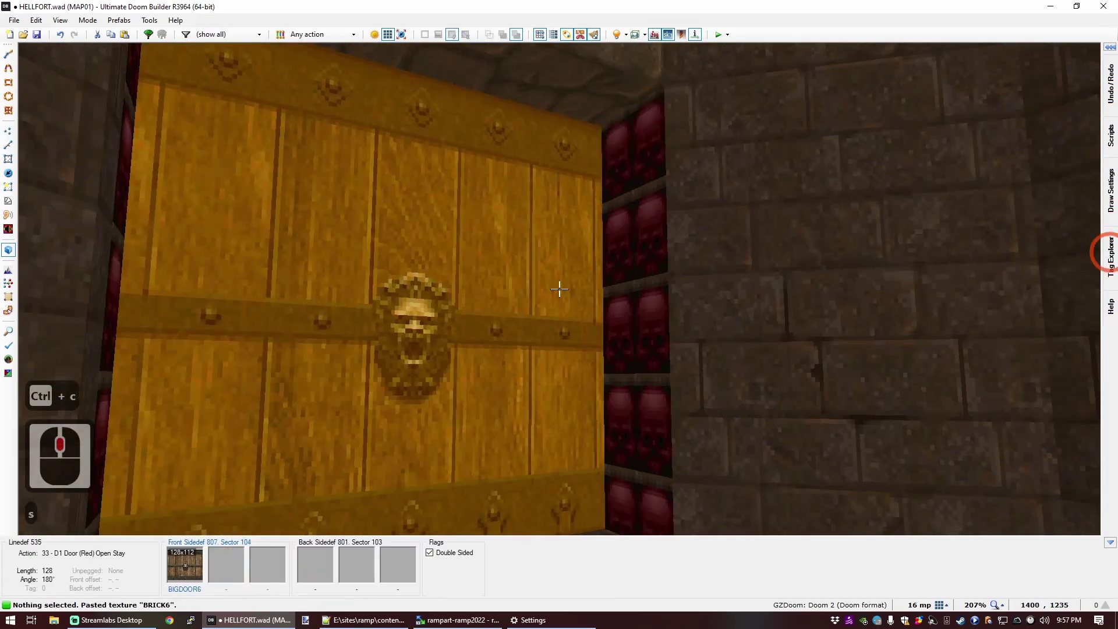
Step: Paste BRICK6 onto the hall-side wall segments away from the door and auto-align the brick textures in X and Y
{"action": "key", "text": "s"}
{"action": "key", "text": "s"}
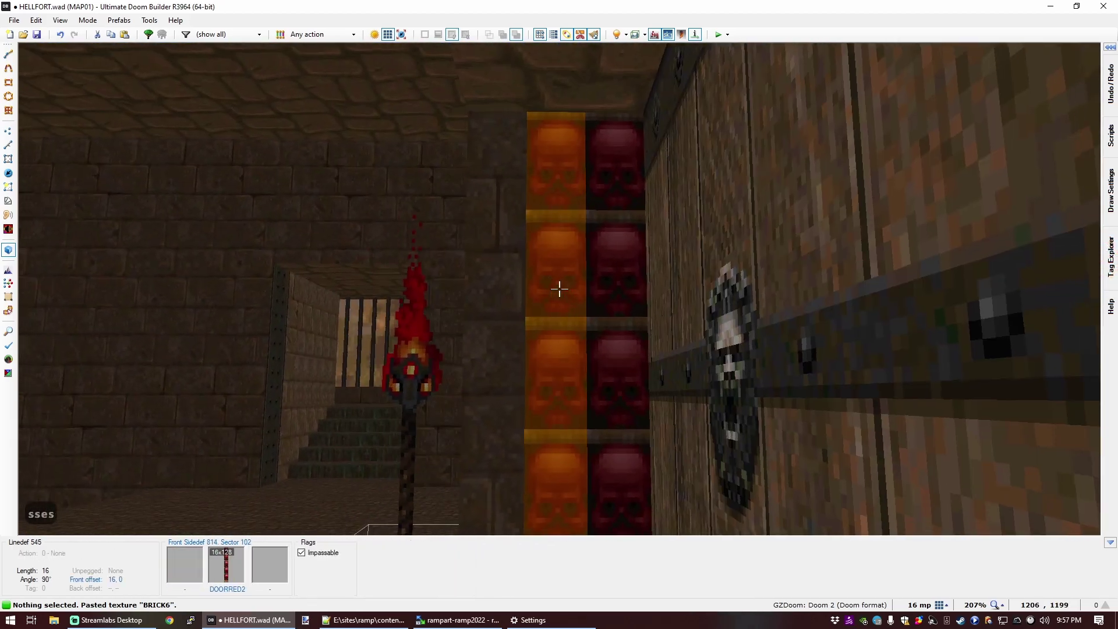
{"action": "middle_click", "coordinate": [559, 289]}
{"action": "key", "text": "d"}
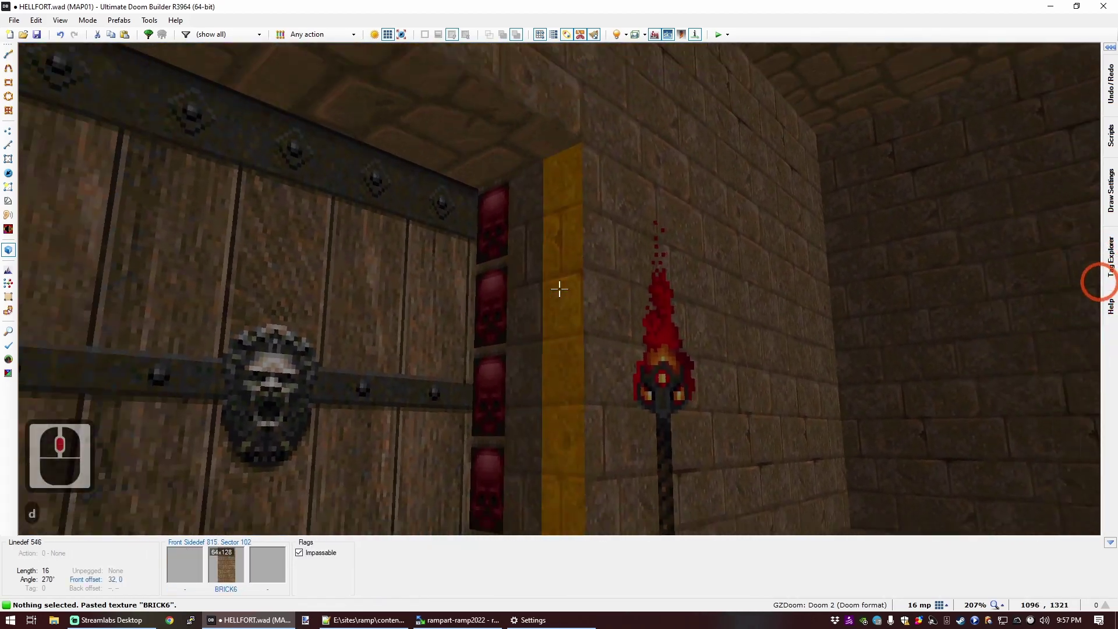
{"action": "key", "text": "e"}
{"action": "key", "text": "f"}
{"action": "key", "text": "e"}
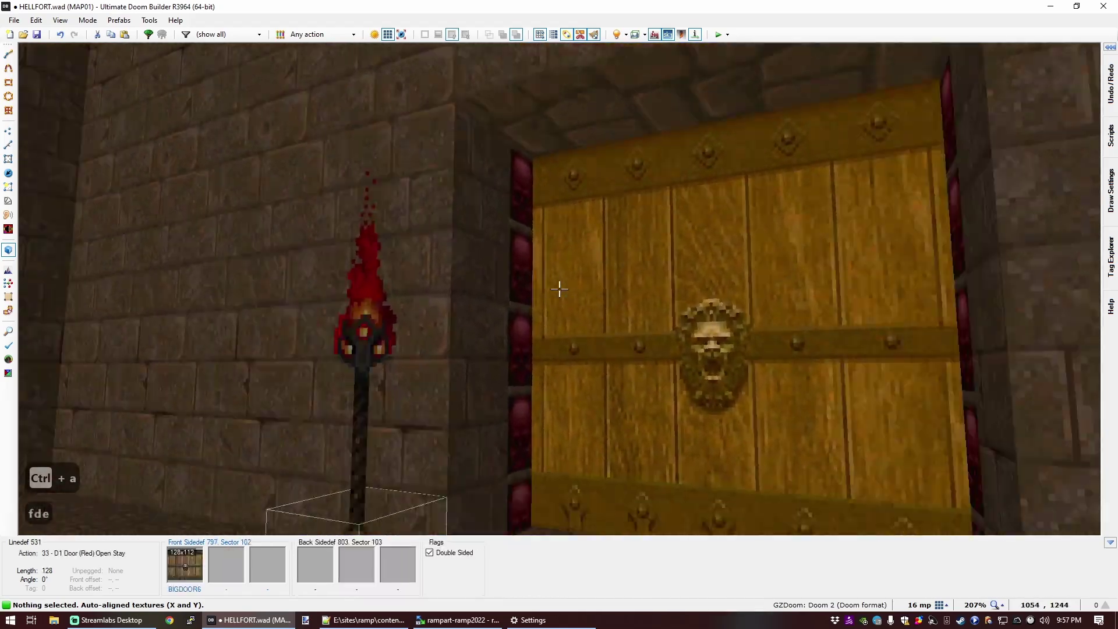
Step: Examine the red-trimmed door and its surroundings from the hall, and return to the 2D map
{"action": "key", "text": "d"}
{"action": "key", "text": "e"}
{"action": "key", "text": "d"}
{"action": "key", "text": "s"}
{"action": "key", "text": "e"}
{"action": "key", "text": "s"}
{"action": "key", "text": "e"}
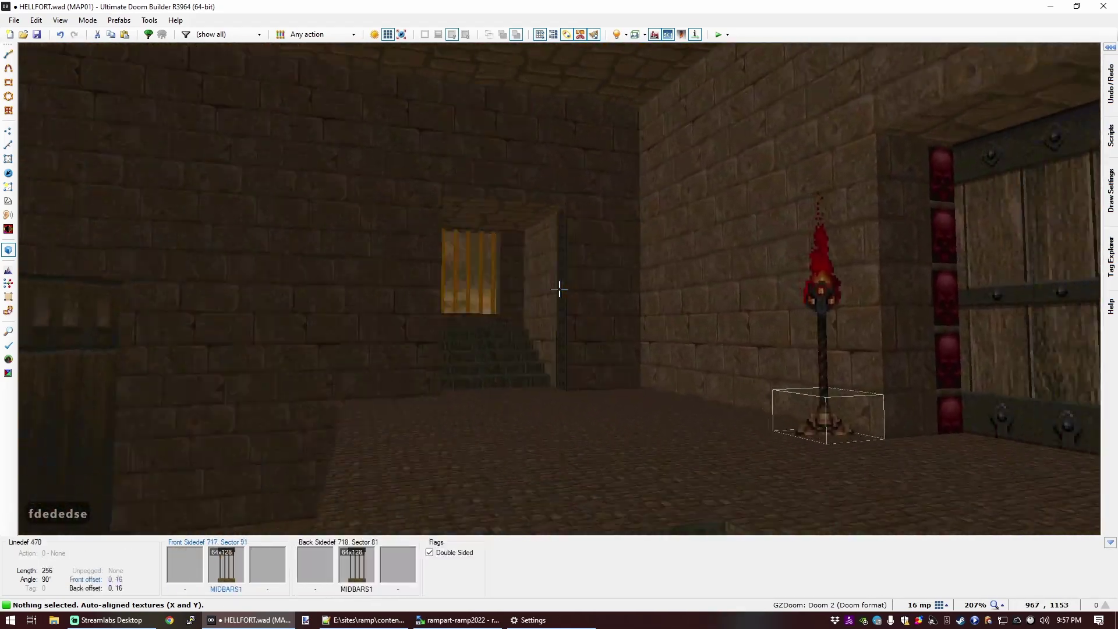
{"action": "key", "text": "q"}
{"action": "scroll", "coordinate": [572, 291], "scroll_direction": "down", "scroll_amount": 2}
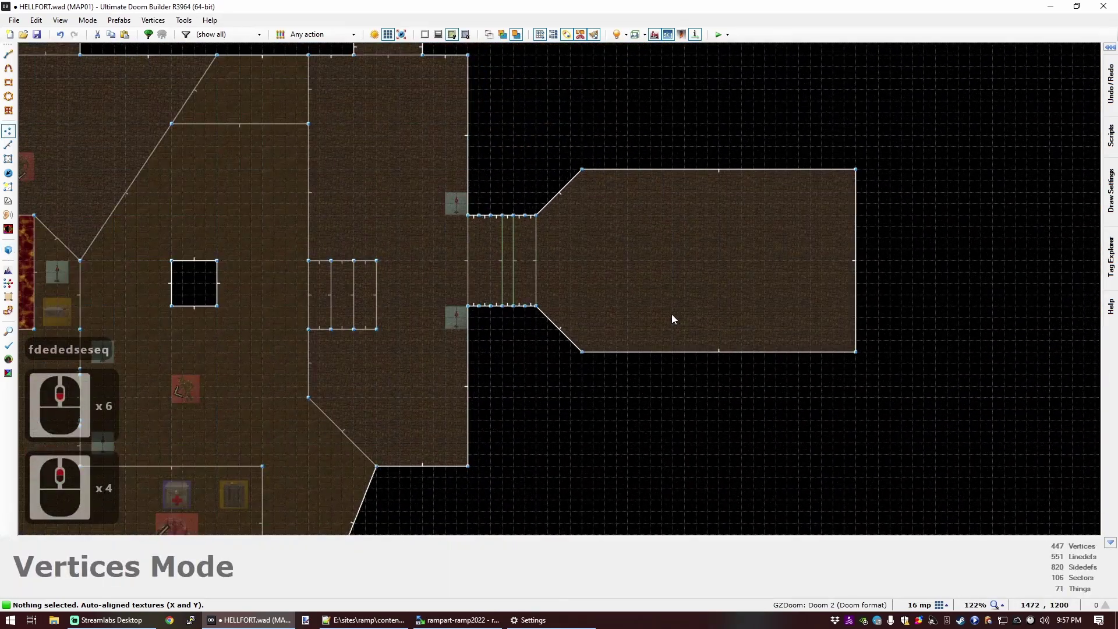
Step: Save the map and draw a large rounded outline around the room's east end, with segments about 93 to 242 units long
{"action": "key", "text": "ctrl+s"}
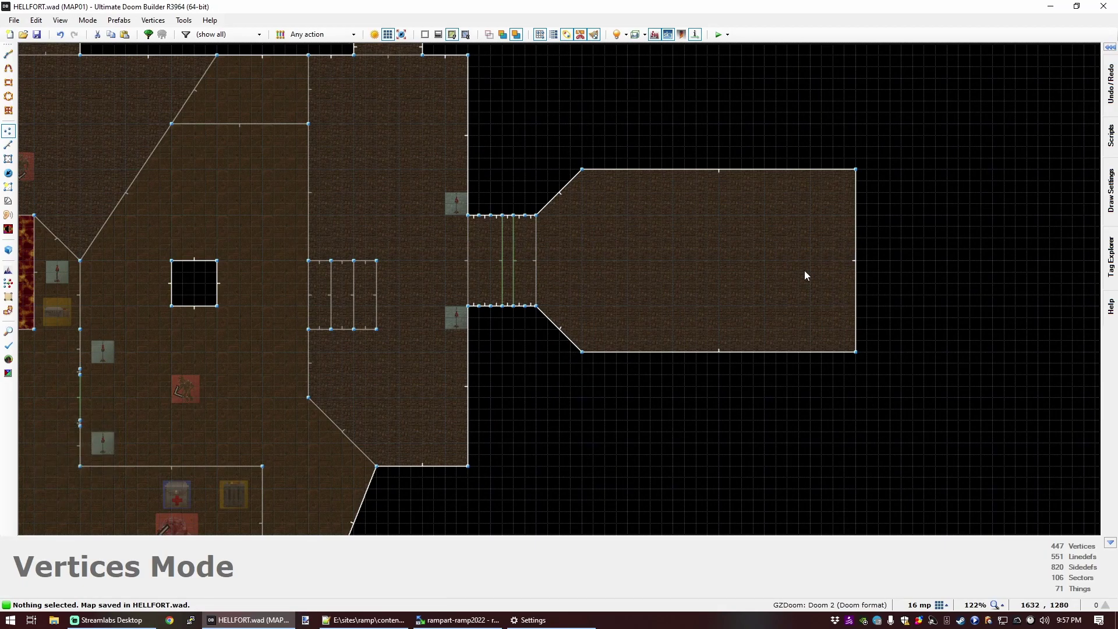
{"action": "scroll", "coordinate": [831, 267], "scroll_direction": "down", "scroll_amount": 4}
{"action": "scroll", "coordinate": [815, 244], "scroll_direction": "up", "scroll_amount": 3}
{"action": "scroll", "coordinate": [728, 216], "scroll_direction": "up", "scroll_amount": 1}
{"action": "key", "text": "ctrl+d"}
{"action": "left_click", "coordinate": [689, 212]}
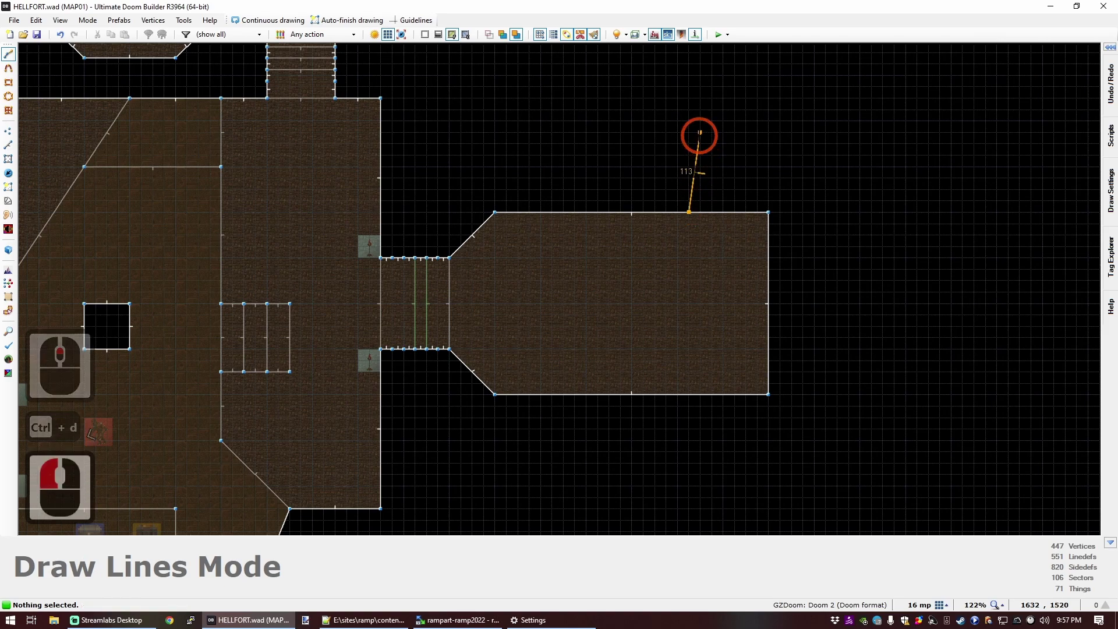
{"action": "left_click", "coordinate": [711, 143]}
{"action": "left_click", "coordinate": [803, 86]}
{"action": "left_click", "coordinate": [1042, 211]}
{"action": "left_click", "coordinate": [1054, 349]}
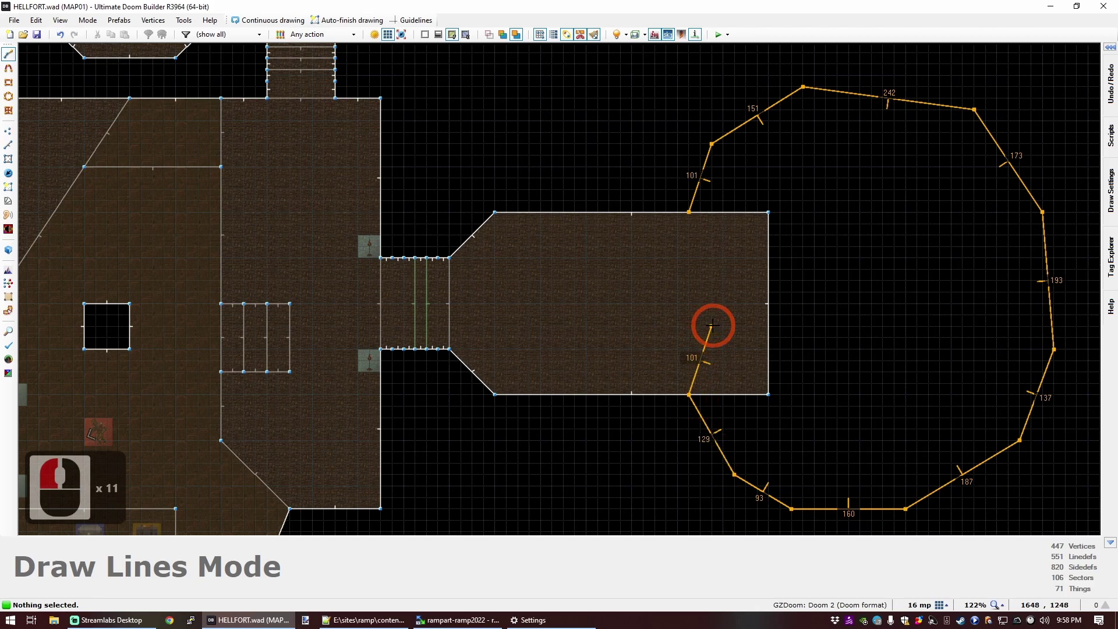
Step: Close the rounded outline with a zigzag edge across the room, using segments about 68 to 80 units long
{"action": "left_click", "coordinate": [712, 349]}
{"action": "left_click", "coordinate": [677, 314]}
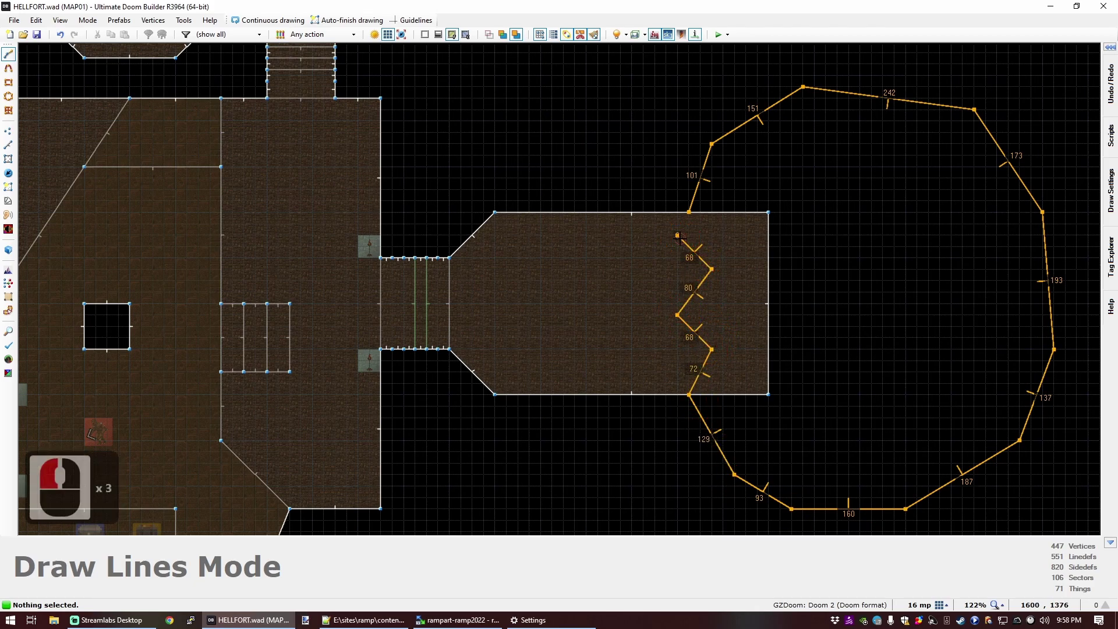
{"action": "left_click", "coordinate": [689, 212]}
{"action": "left_click", "coordinate": [704, 202]}
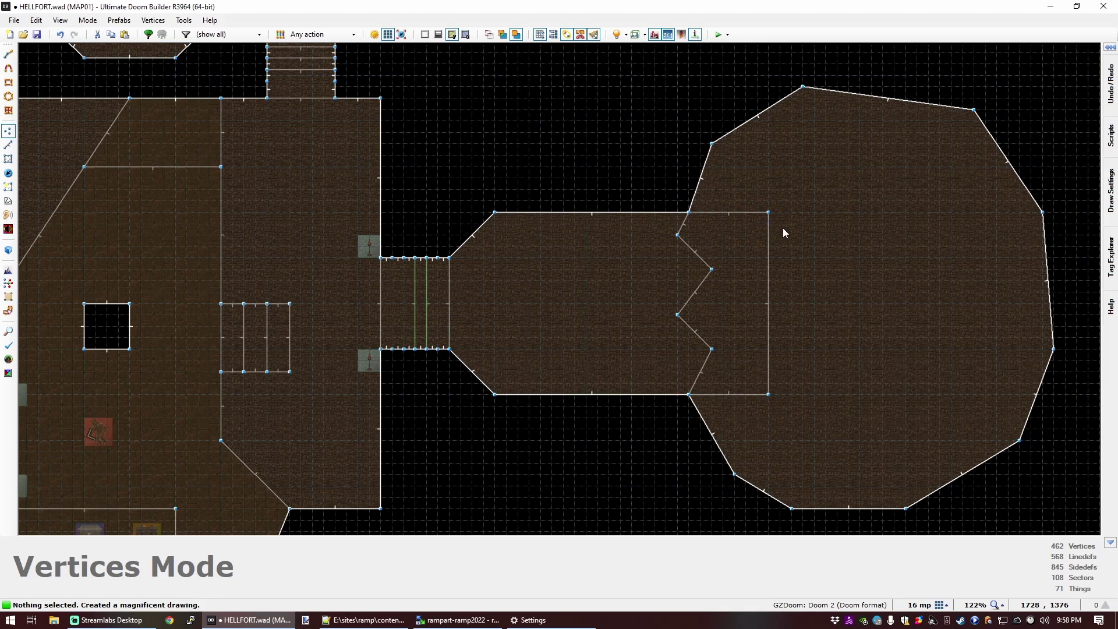
Step: Lower both floors of the new rounded area beyond the zigzag edge to -184
{"action": "key", "text": "s"}
{"action": "key", "text": "q"}
{"action": "key", "text": "d"}
{"action": "key", "text": "d"}
{"action": "key", "text": "d"}
{"action": "key", "text": "d"}
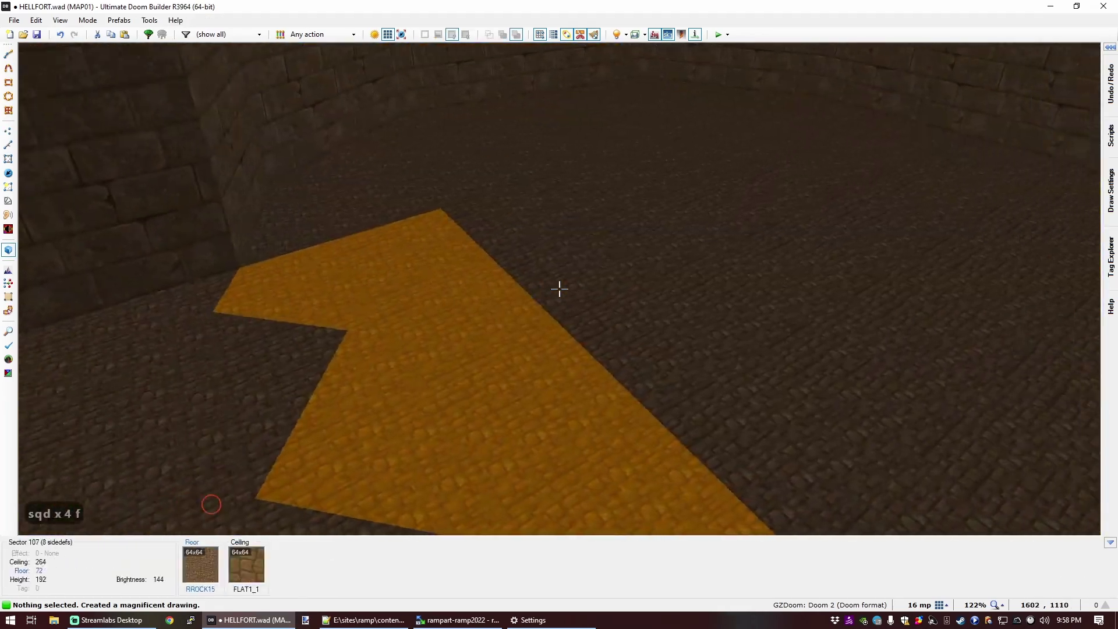
{"action": "left_click", "coordinate": [559, 288]}
{"action": "scroll", "coordinate": [559, 288], "scroll_direction": "down", "scroll_amount": 16}
{"action": "scroll", "coordinate": [559, 289], "scroll_direction": "down", "scroll_amount": 1}
{"action": "key", "text": "f"}
{"action": "scroll", "coordinate": [559, 288], "scroll_direction": "down", "scroll_amount": 3}
{"action": "scroll", "coordinate": [559, 288], "scroll_direction": "down", "scroll_amount": 15}
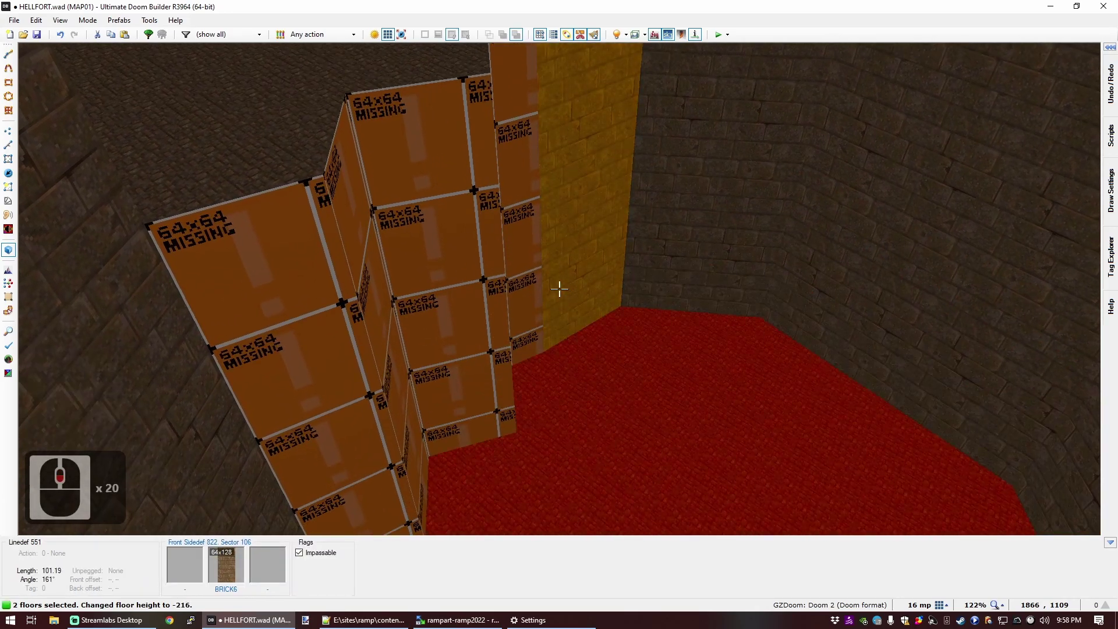
{"action": "key", "text": "c"}
Step: Copy BRICK6 from the wall and paste it onto the untextured zigzag cliff faces below the room's floor
{"action": "key", "text": "d"}
{"action": "key", "text": "f"}
{"action": "key", "text": "e"}
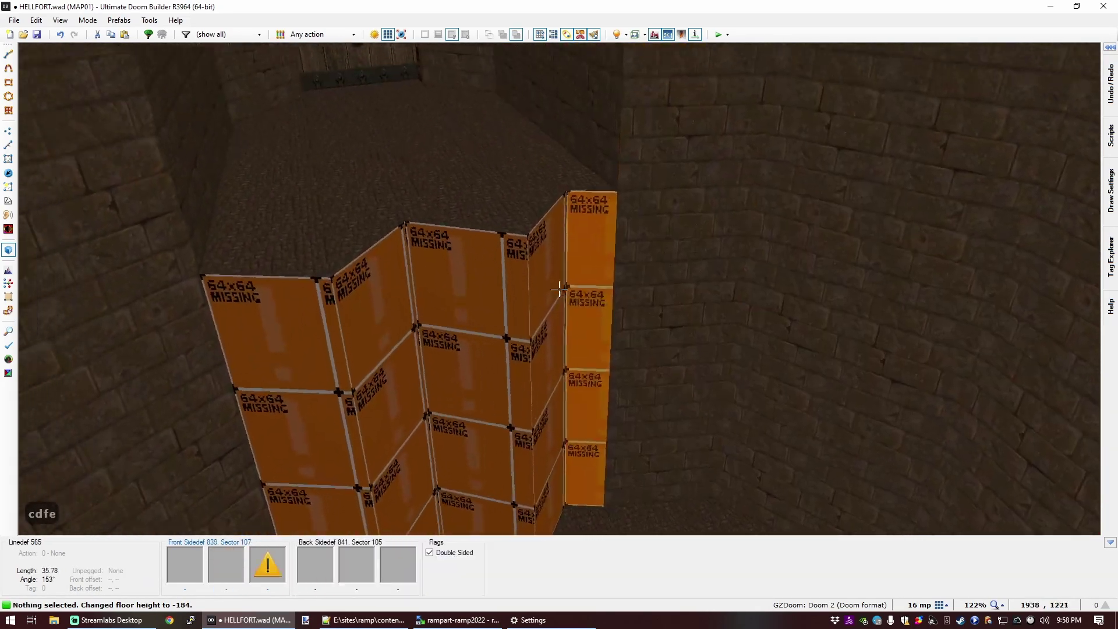
{"action": "key", "text": "ctrl+c"}
{"action": "scroll", "coordinate": [559, 288], "scroll_direction": "down", "scroll_amount": 5}
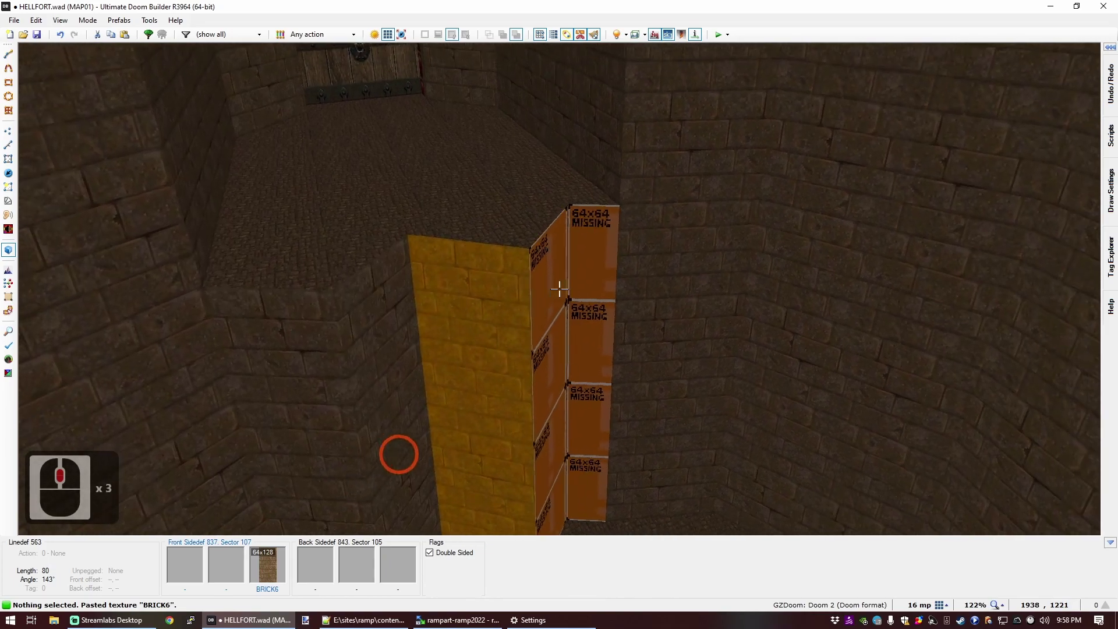
{"action": "key", "text": "e"}
{"action": "key", "text": "s"}
{"action": "key", "text": "s"}
{"action": "key", "text": "d"}
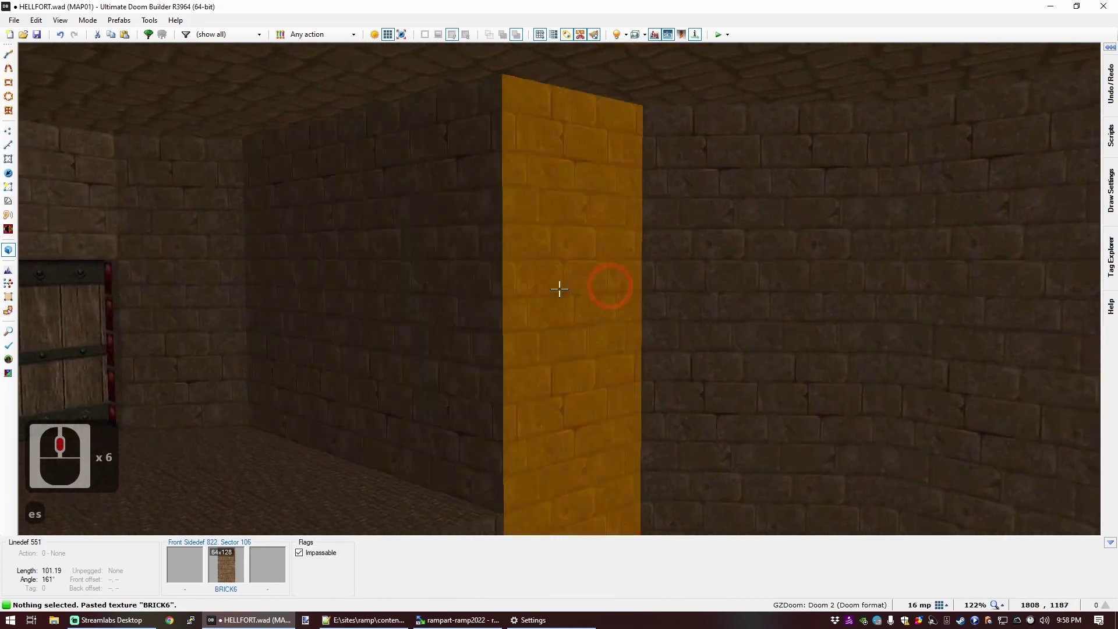
Step: Raise both ceilings of the rounded area to 392 and flood-fill the exposed upper walls with BRICK6
{"action": "left_click", "coordinate": [559, 288]}
{"action": "left_click", "coordinate": [559, 288]}
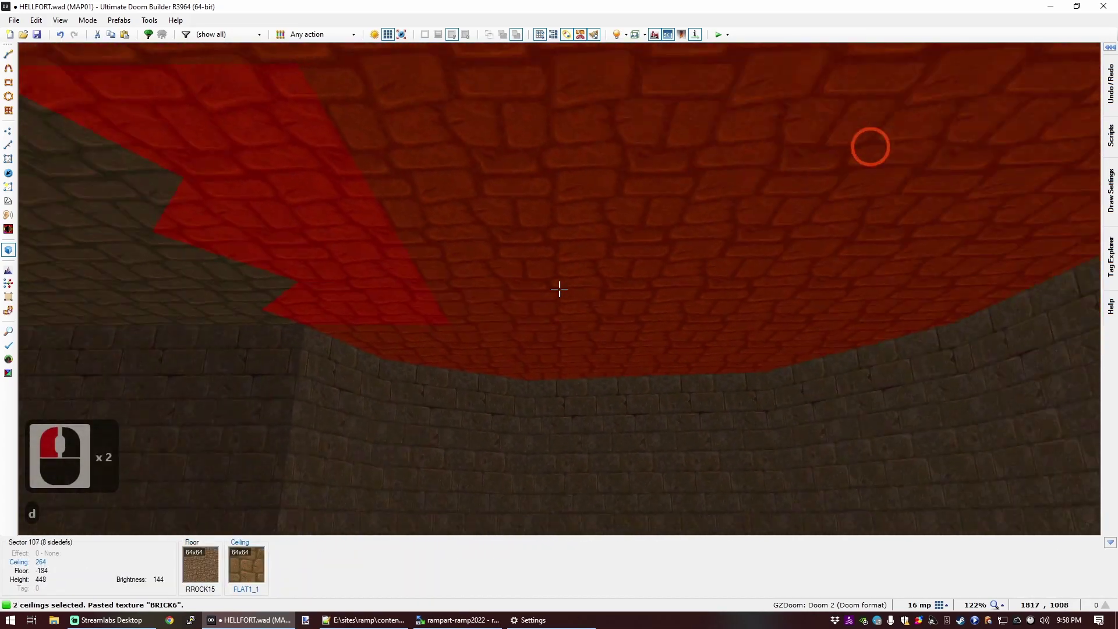
{"action": "scroll", "coordinate": [558, 289], "scroll_direction": "up", "scroll_amount": 17}
{"action": "scroll", "coordinate": [559, 289], "scroll_direction": "up", "scroll_amount": 4}
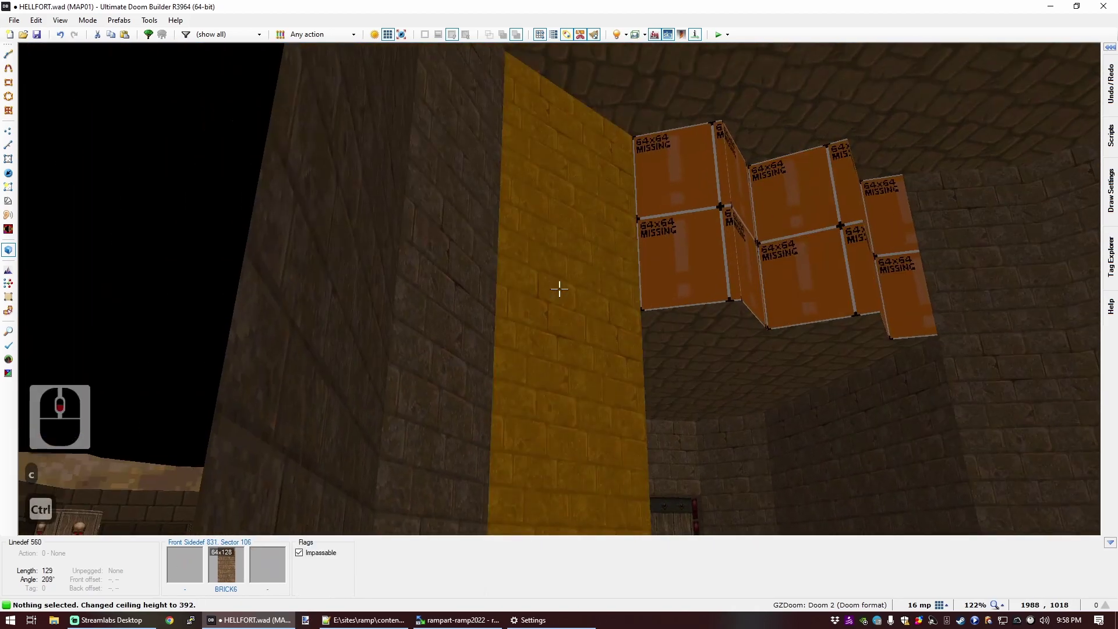
{"action": "middle_click", "coordinate": [559, 288], "text": "ctrl+shift"}
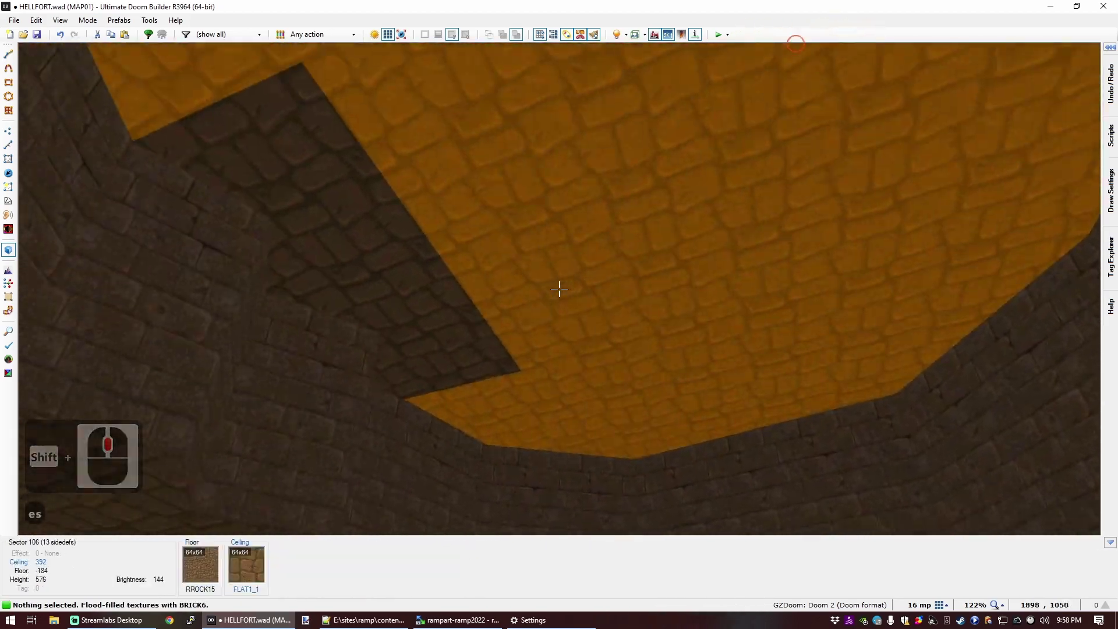
Step: Change both ceilings of the rounded area to the F_SKY1 flat
{"action": "left_click", "coordinate": [559, 288]}
{"action": "left_click", "coordinate": [559, 288]}
{"action": "right_click", "coordinate": [558, 288], "text": "ctrl"}
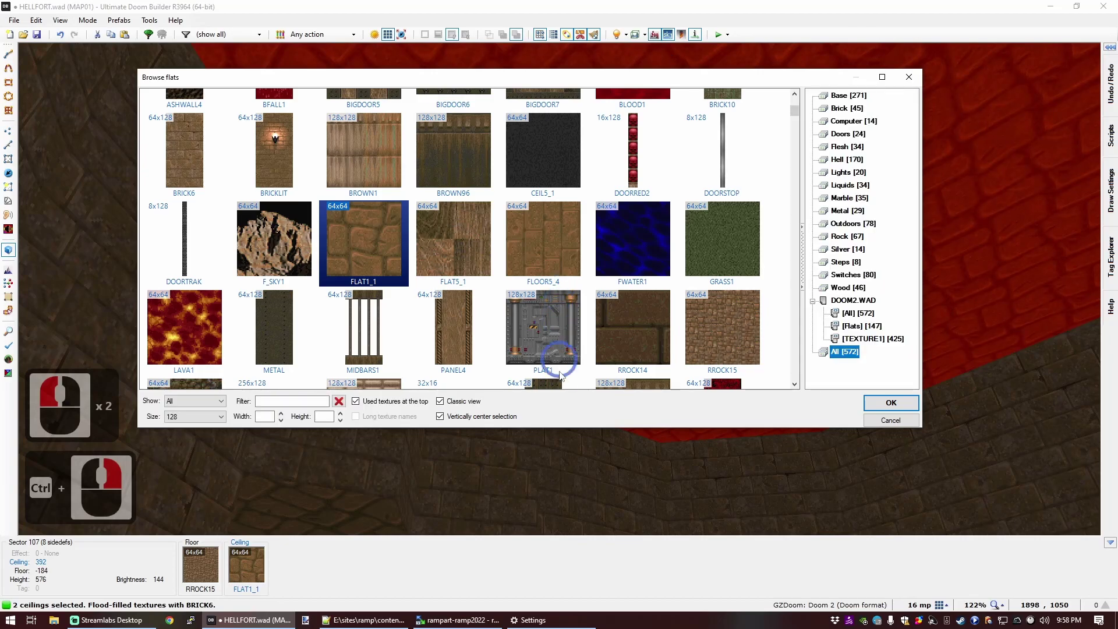
{"action": "type", "text": "f"}
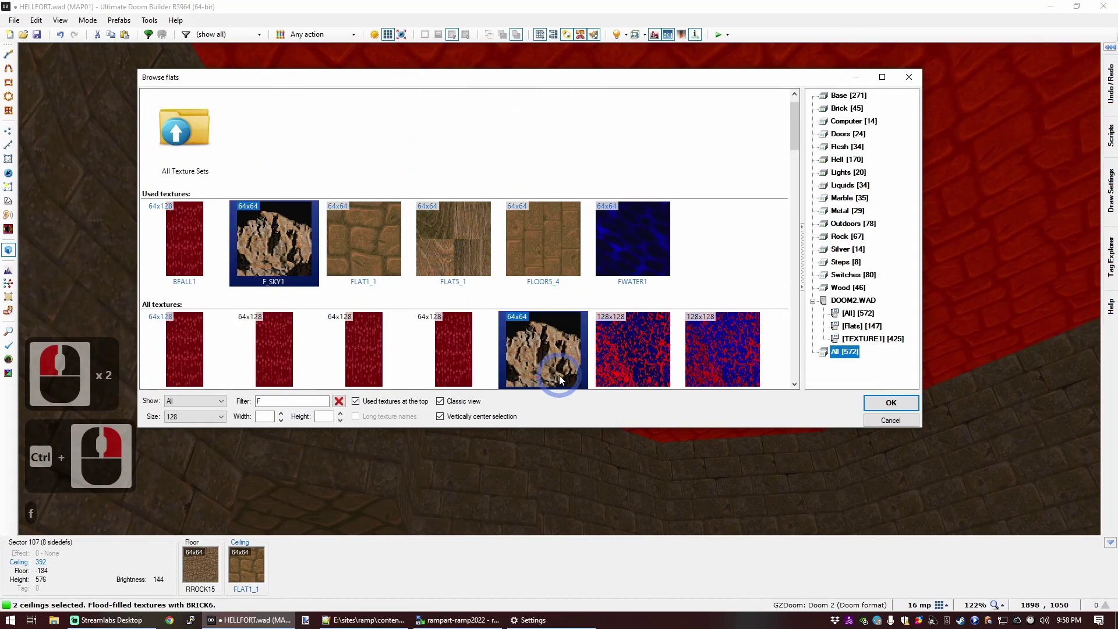
{"action": "double_click", "coordinate": [279, 244]}
{"action": "key", "text": "c"}
Step: Draw an inset line following the rounded area's outer wall from its northwest to its southwest side, forming a narrow rim
{"action": "key", "text": "q"}
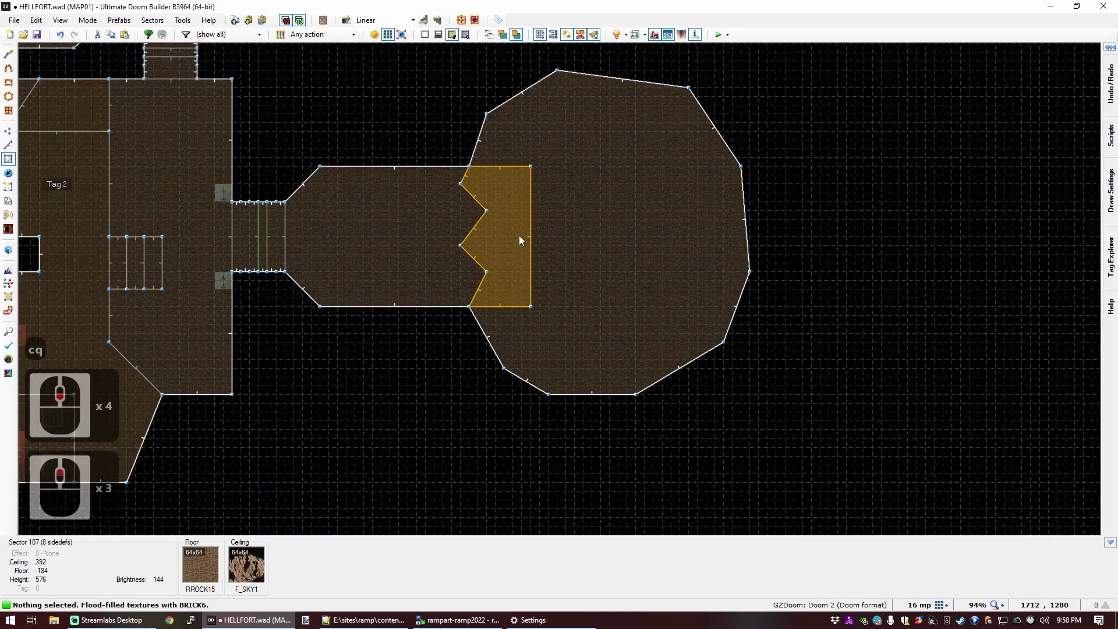
{"action": "scroll", "coordinate": [519, 235], "scroll_direction": "up", "scroll_amount": 3}
{"action": "key", "text": "ctrl+d"}
{"action": "left_click", "coordinate": [465, 110]}
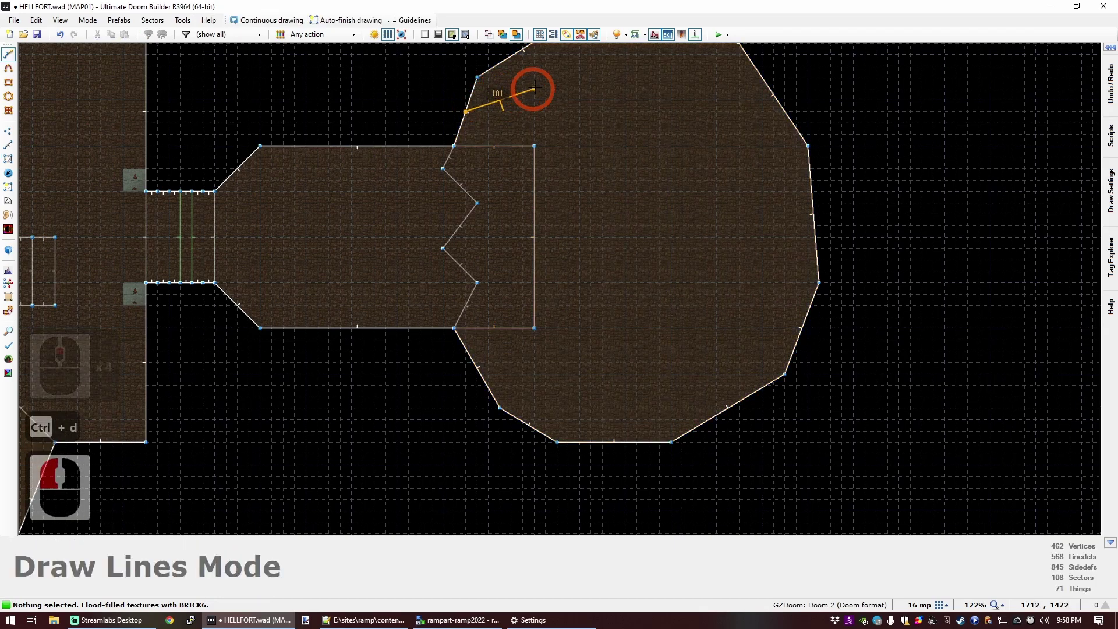
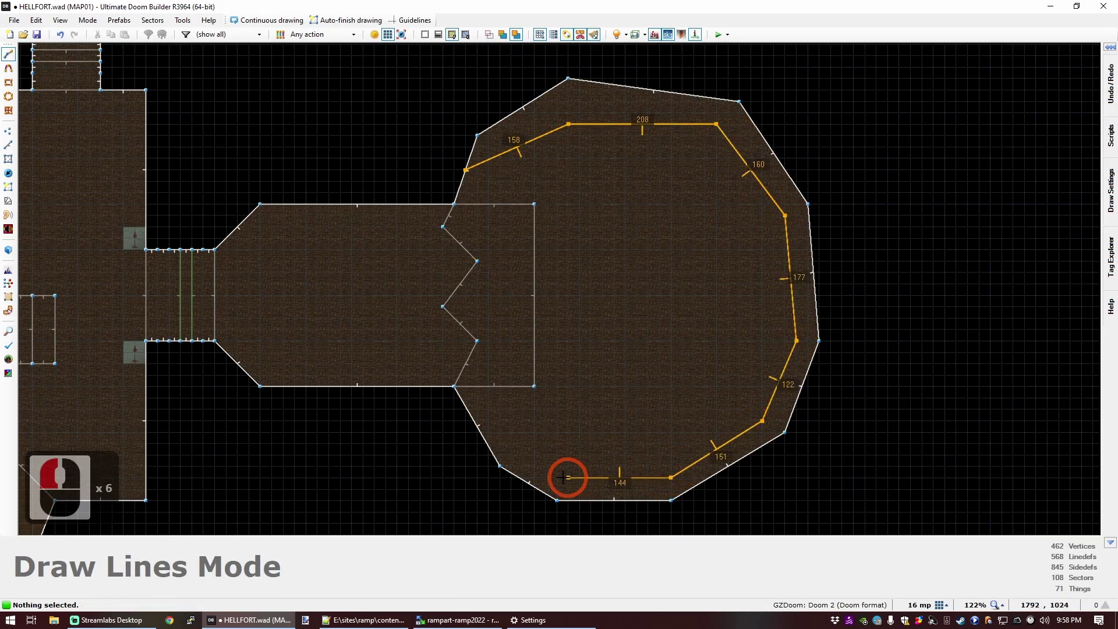
{"action": "right_click", "coordinate": [465, 401]}
Step: Lower the sky ceiling of the narrow outer rim to -24
{"action": "key", "text": "q"}
{"action": "key", "text": "d"}
{"action": "key", "text": "e"}
{"action": "key", "text": "f"}
{"action": "key", "text": "d"}
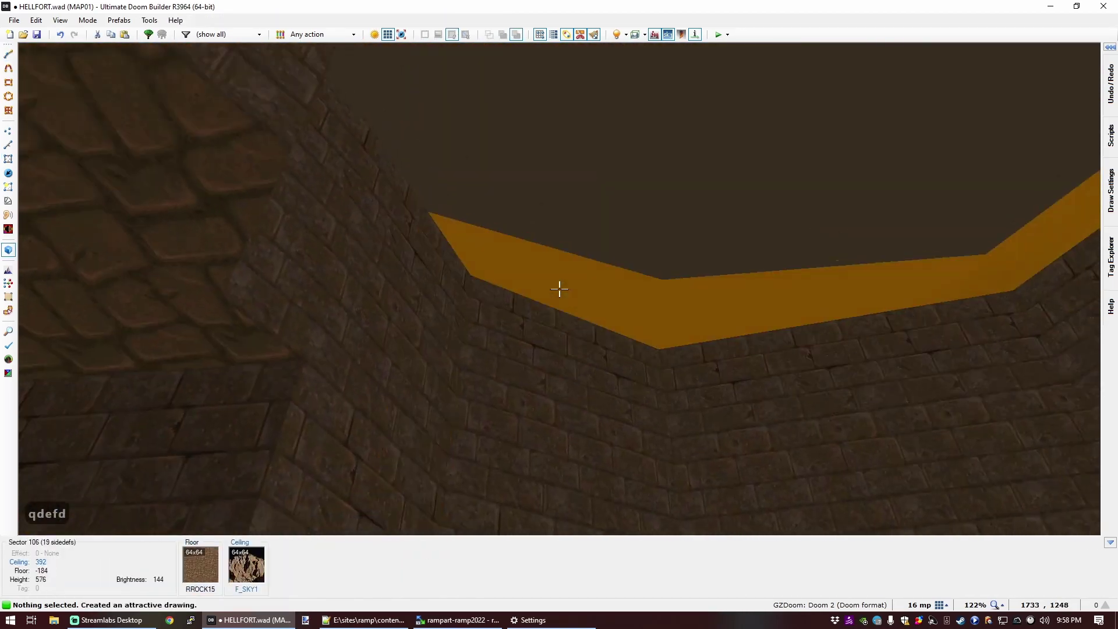
{"action": "left_click", "coordinate": [559, 288]}
{"action": "key", "text": "e"}
{"action": "key", "text": "d"}
{"action": "key", "text": "s"}
{"action": "key", "text": "d"}
{"action": "key", "text": "e"}
{"action": "key", "text": "s"}
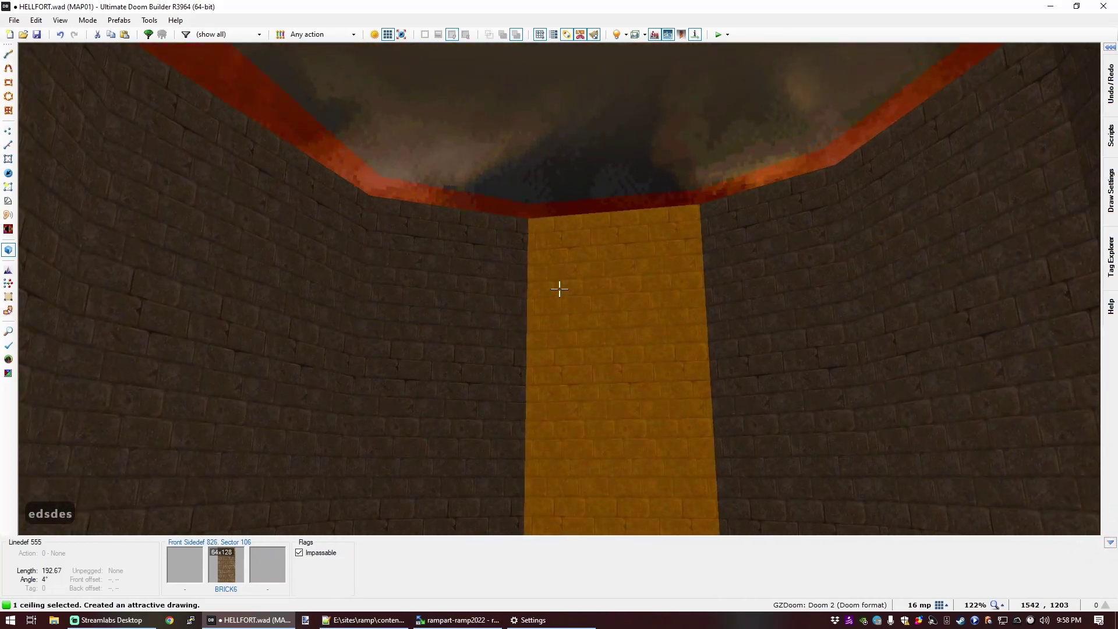
{"action": "scroll", "coordinate": [559, 288], "scroll_direction": "up", "scroll_amount": 20}
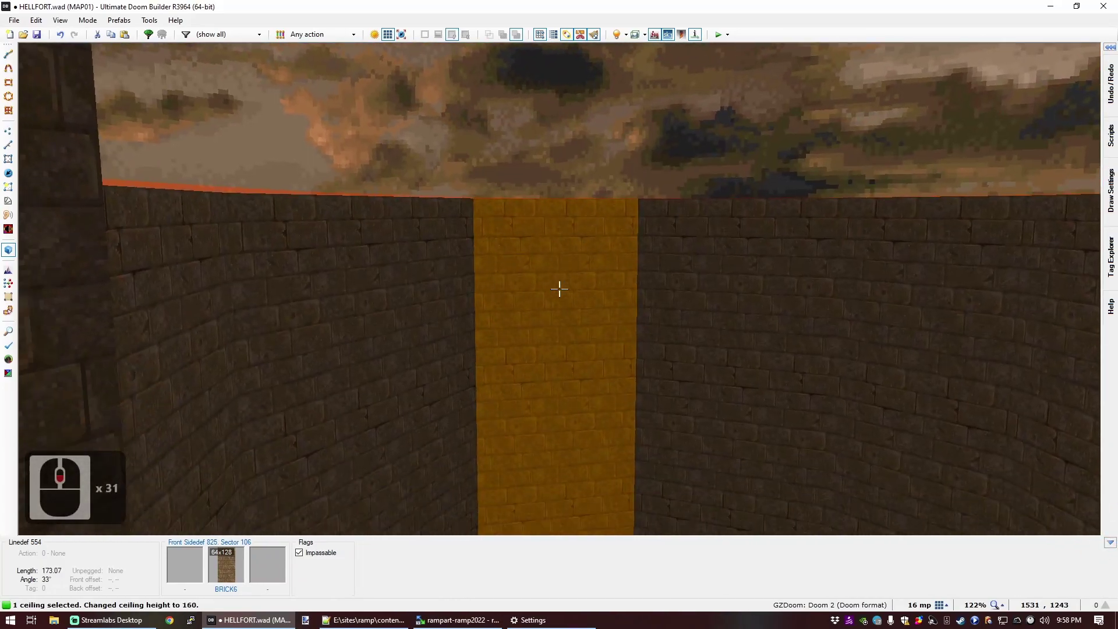
{"action": "scroll", "coordinate": [559, 289], "scroll_direction": "down", "scroll_amount": 6}
{"action": "key", "text": "d"}
{"action": "scroll", "coordinate": [559, 289], "scroll_direction": "down", "scroll_amount": 16}
{"action": "key", "text": "c"}
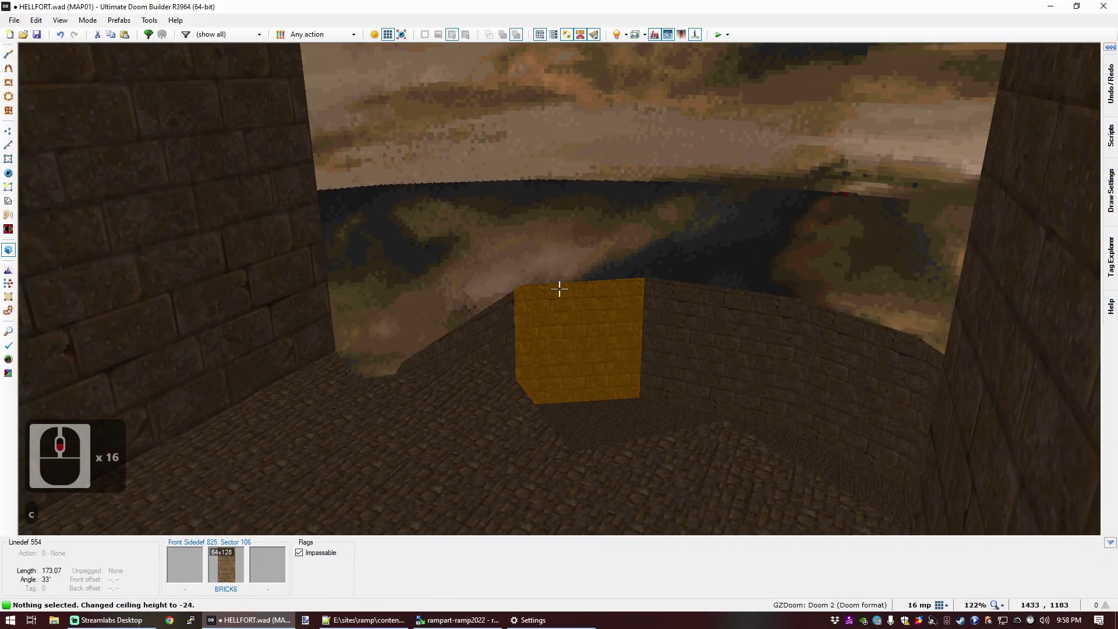
Step: Examine the shortened rim walls and the sky above them from the room and from close up
{"action": "key", "text": "s"}
{"action": "key", "text": "d"}
{"action": "key", "text": "e"}
{"action": "key", "text": "e"}
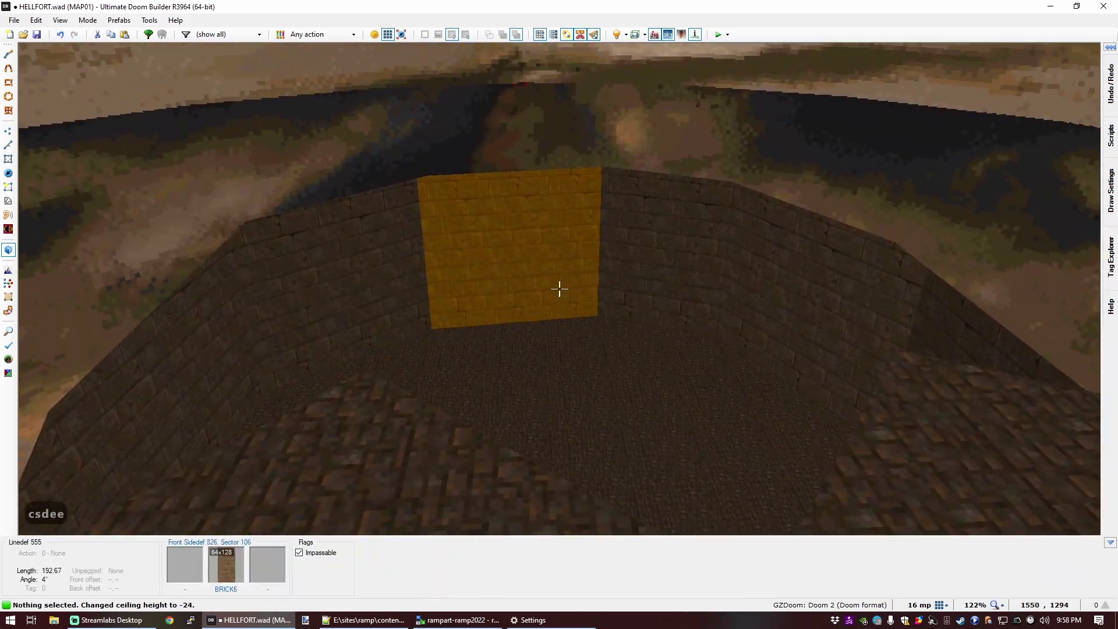
{"action": "key", "text": "e"}
{"action": "key", "text": "e"}
{"action": "key", "text": "e"}
{"action": "key", "text": "e"}
{"action": "key", "text": "e"}
{"action": "key", "text": "e"}
{"action": "key", "text": "e"}
{"action": "key", "text": "e"}
{"action": "key", "text": "e"}
{"action": "key", "text": "e"}
{"action": "key", "text": "d"}
{"action": "key", "text": "e"}
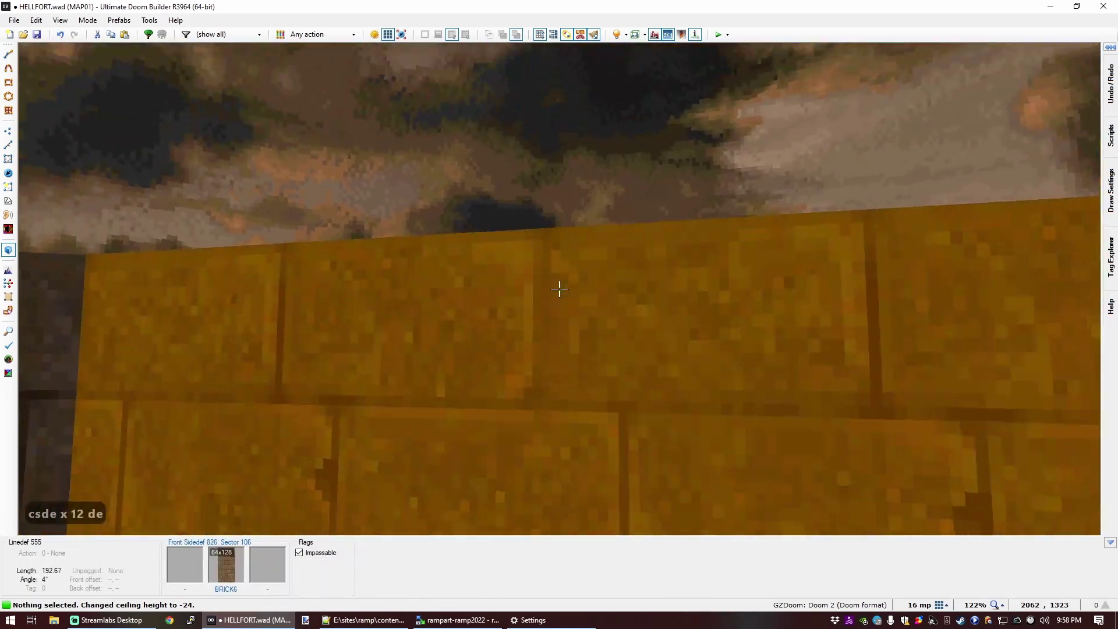
Step: Lower the outer rim's sky ceiling further to -152
{"action": "key", "text": "d"}
{"action": "scroll", "coordinate": [558, 289], "scroll_direction": "down", "scroll_amount": 7}
{"action": "key", "text": "d"}
{"action": "key", "text": "s"}
{"action": "key", "text": "s"}
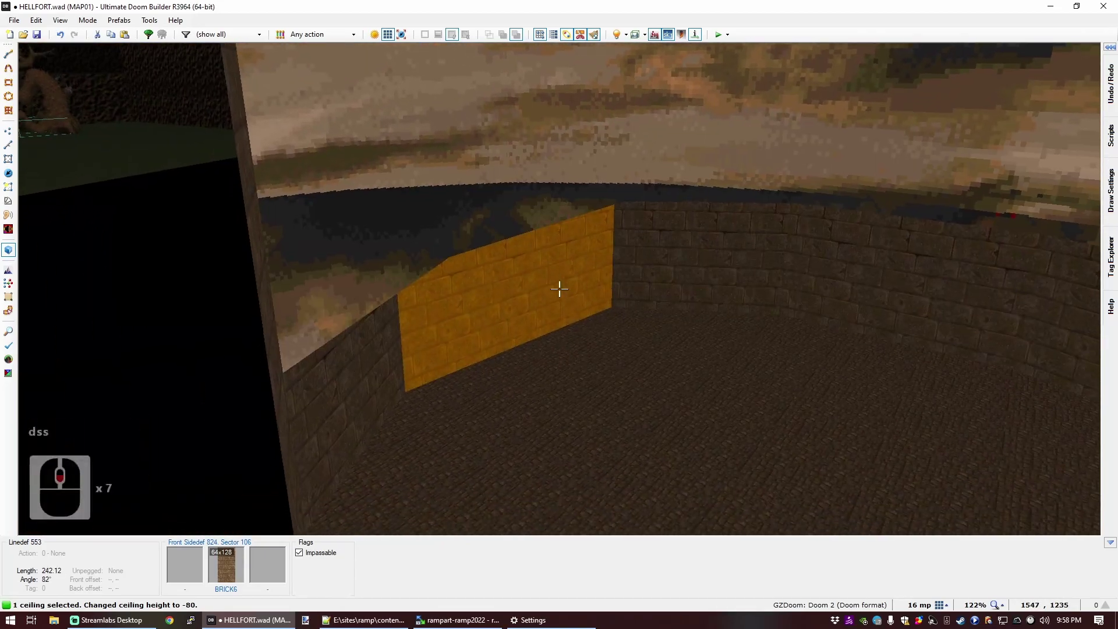
{"action": "scroll", "coordinate": [558, 289], "scroll_direction": "down", "scroll_amount": 11}
{"action": "scroll", "coordinate": [559, 289], "scroll_direction": "up", "scroll_amount": 2}
{"action": "key", "text": "c"}
Step: Examine the sky horizon over the rim from inside the room
{"action": "key", "text": "d"}
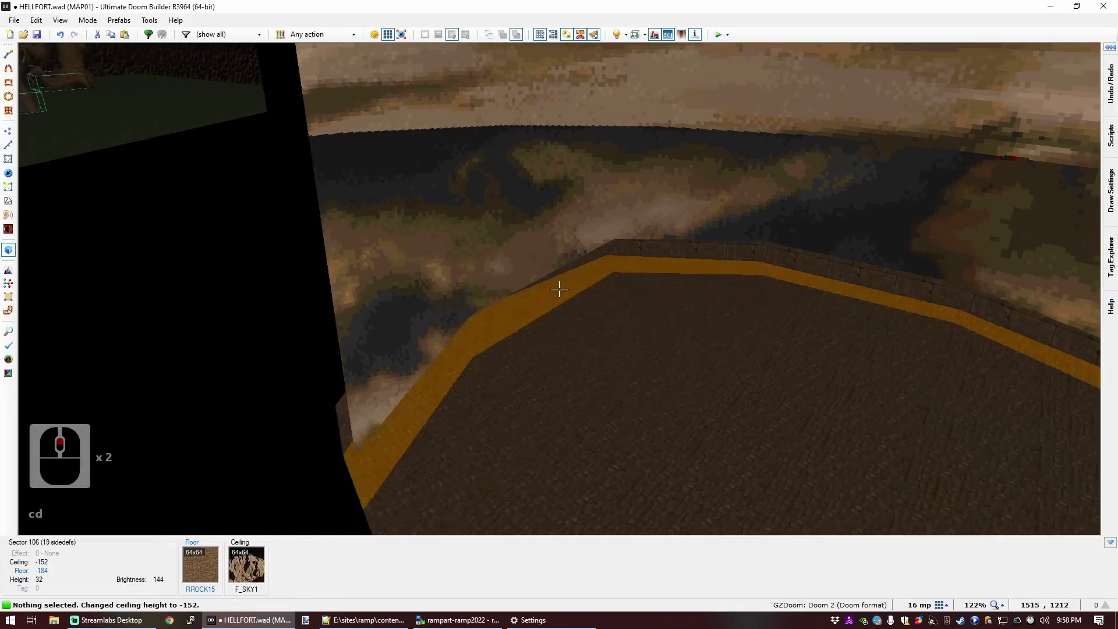
{"action": "key", "text": "f"}
{"action": "key", "text": "s"}
{"action": "key", "text": "e"}
{"action": "key", "text": "s"}
{"action": "key", "text": "d"}
{"action": "key", "text": "s"}
{"action": "key", "text": "e"}
{"action": "key", "text": "d"}
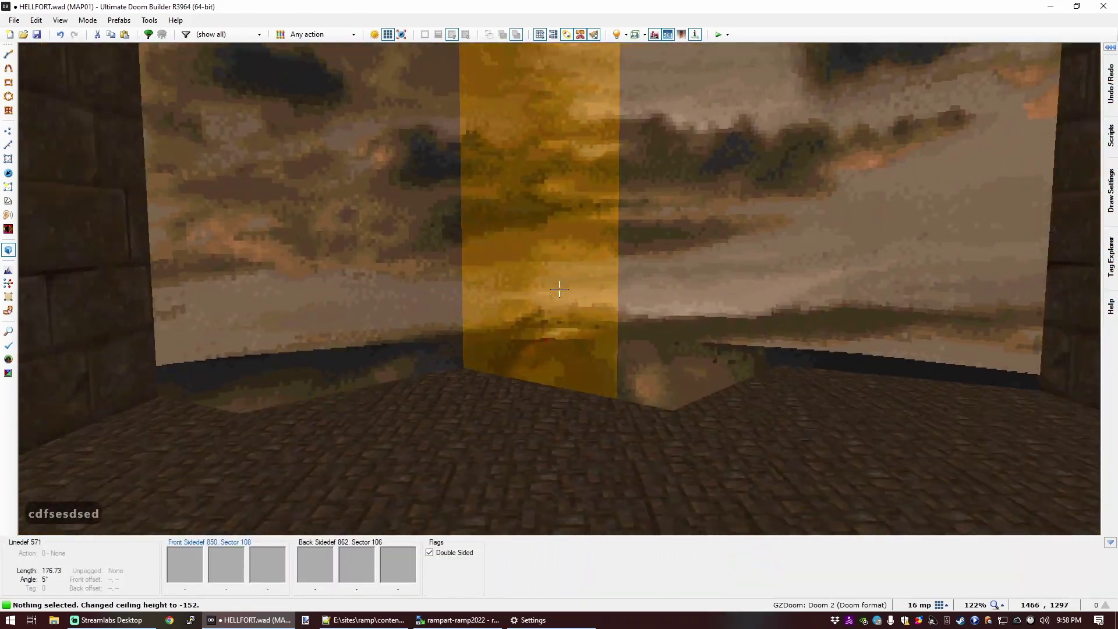
{"action": "key", "text": "e"}
{"action": "key", "text": "e"}
{"action": "key", "text": "d"}
Step: Save the map and draw a second zigzag line east of the cliff edge, ending at the rim's southwest corner
{"action": "key", "text": "q"}
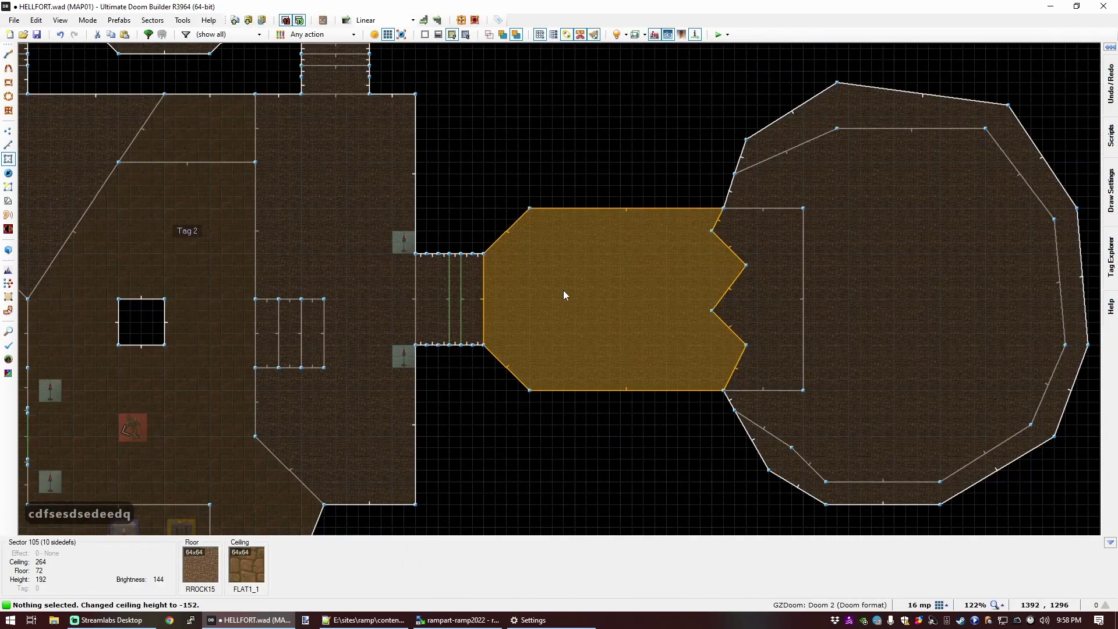
{"action": "scroll", "coordinate": [563, 291], "scroll_direction": "down", "scroll_amount": 5}
{"action": "key", "text": "ctrl+s"}
{"action": "scroll", "coordinate": [652, 257], "scroll_direction": "up", "scroll_amount": 4}
{"action": "key", "text": "ctrl+d"}
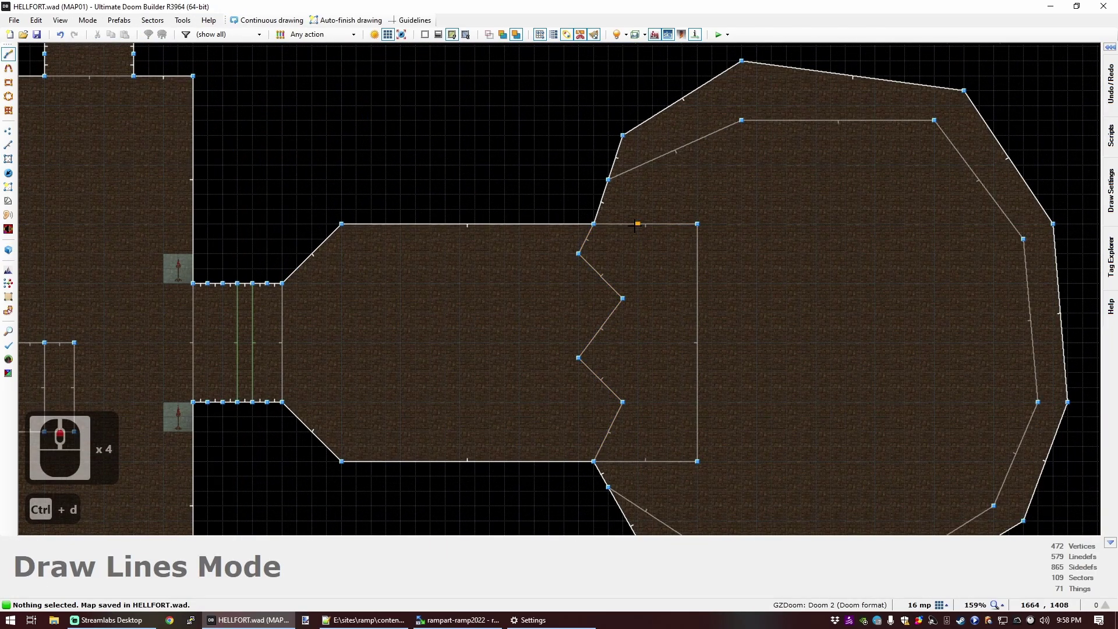
{"action": "key", "text": "Escape"}
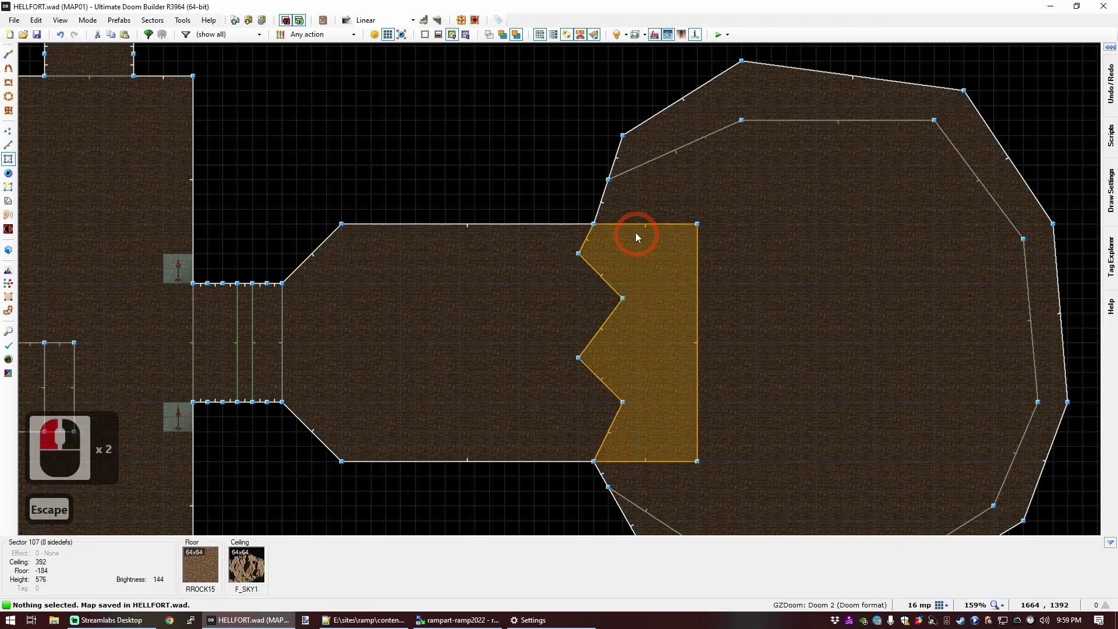
{"action": "key", "text": "ctrl+d"}
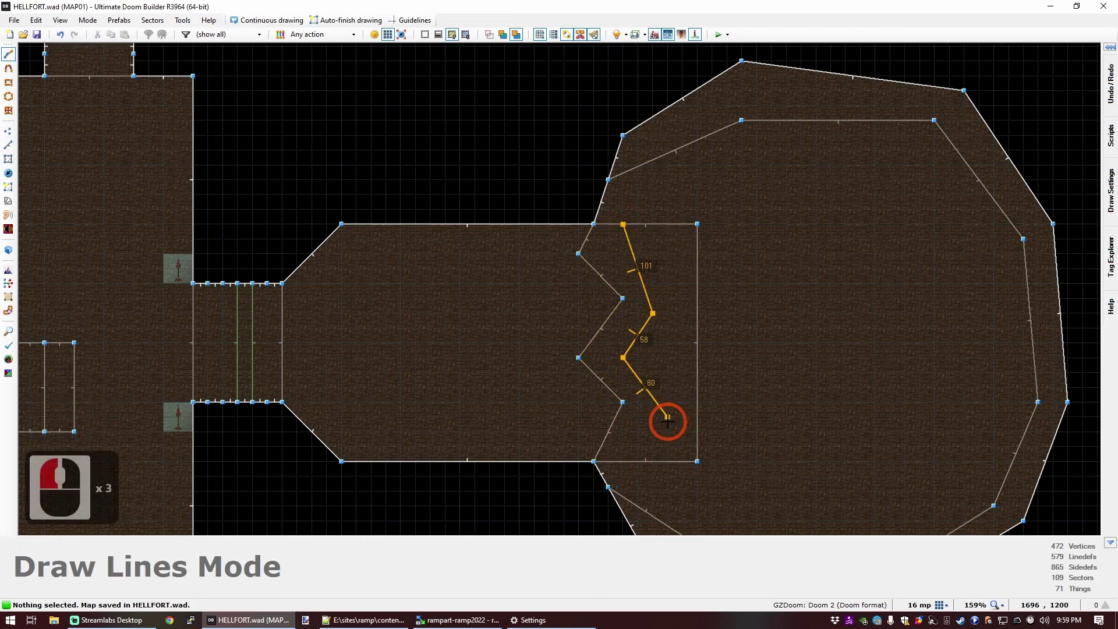
{"action": "right_click", "coordinate": [608, 487]}
Step: Draw a short line joining the second zigzag's north end to the rounded area's northwest wall
{"action": "key", "text": "ctrl+d"}
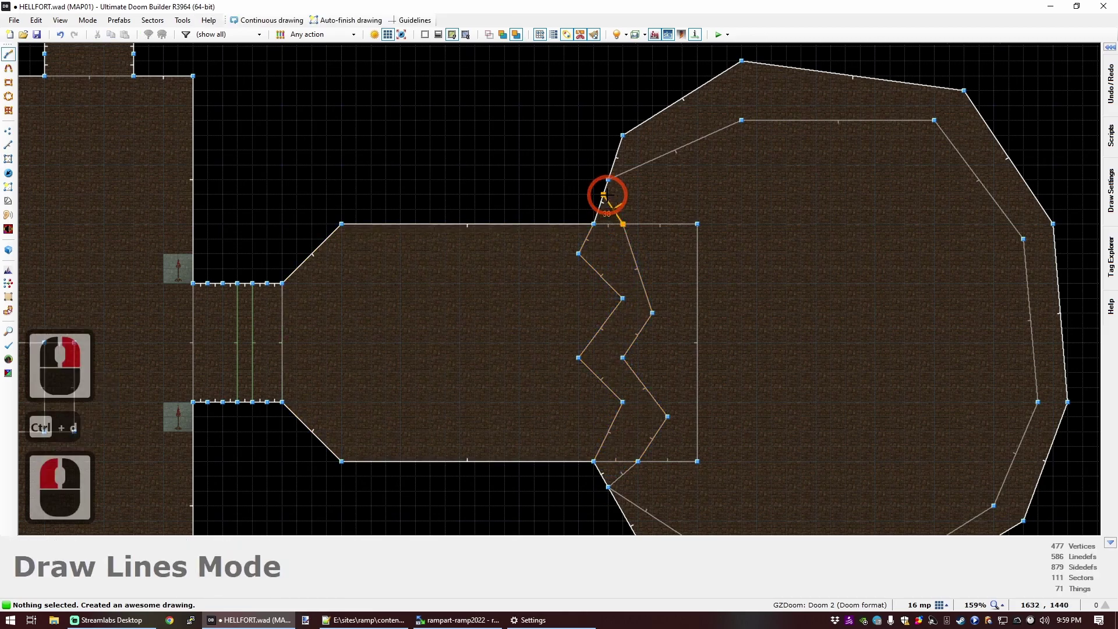
{"action": "key", "text": "q"}
Step: Raise the three floor pieces between the two zigzag lines to 56, forming a ledge below the room's edge
{"action": "key", "text": "d"}
{"action": "key", "text": "d"}
{"action": "key", "text": "f"}
{"action": "key", "text": "f"}
{"action": "key", "text": "e"}
{"action": "key", "text": "d"}
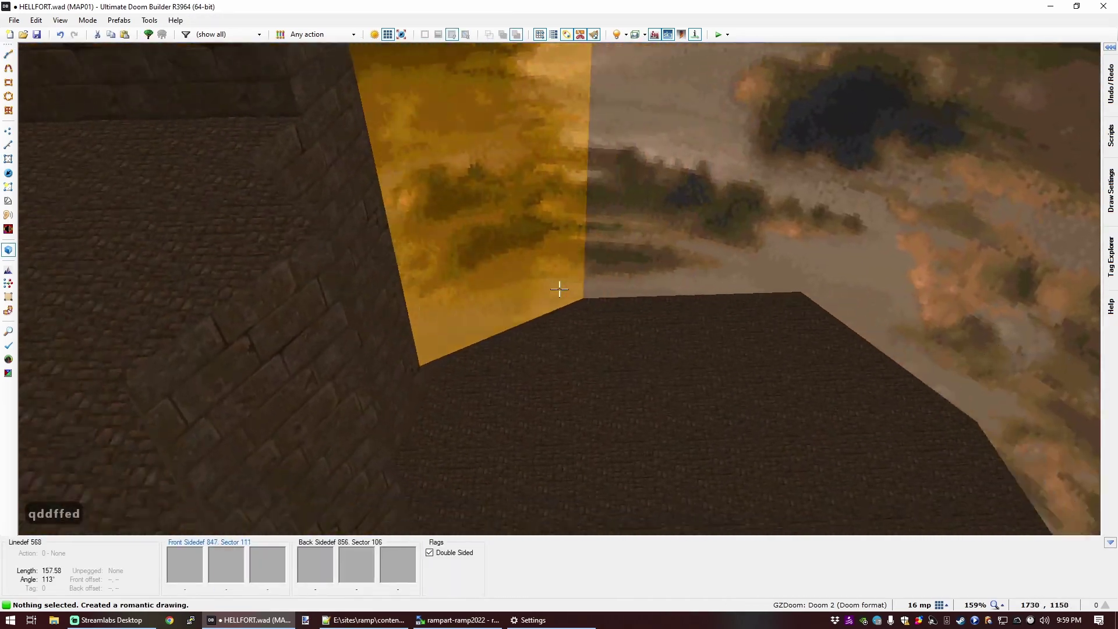
{"action": "key", "text": "f"}
{"action": "key", "text": "e"}
{"action": "key", "text": "f"}
{"action": "left_click", "coordinate": [558, 289]}
{"action": "left_click", "coordinate": [558, 289]}
{"action": "key", "text": "s"}
{"action": "left_click", "coordinate": [559, 289]}
{"action": "key", "text": "d"}
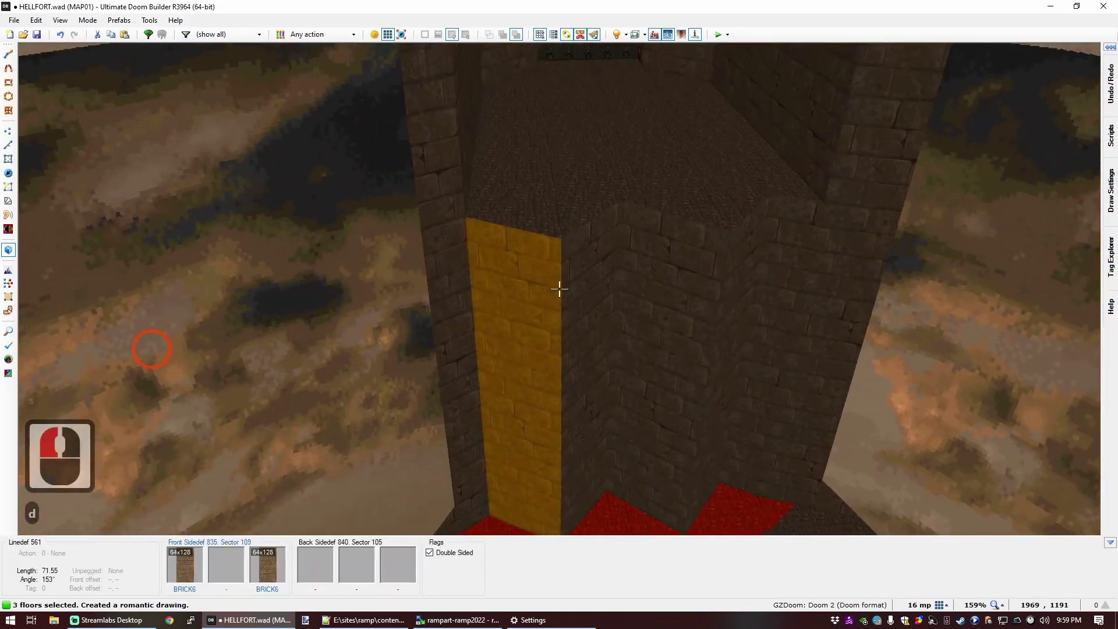
{"action": "scroll", "coordinate": [559, 289], "scroll_direction": "up", "scroll_amount": 20}
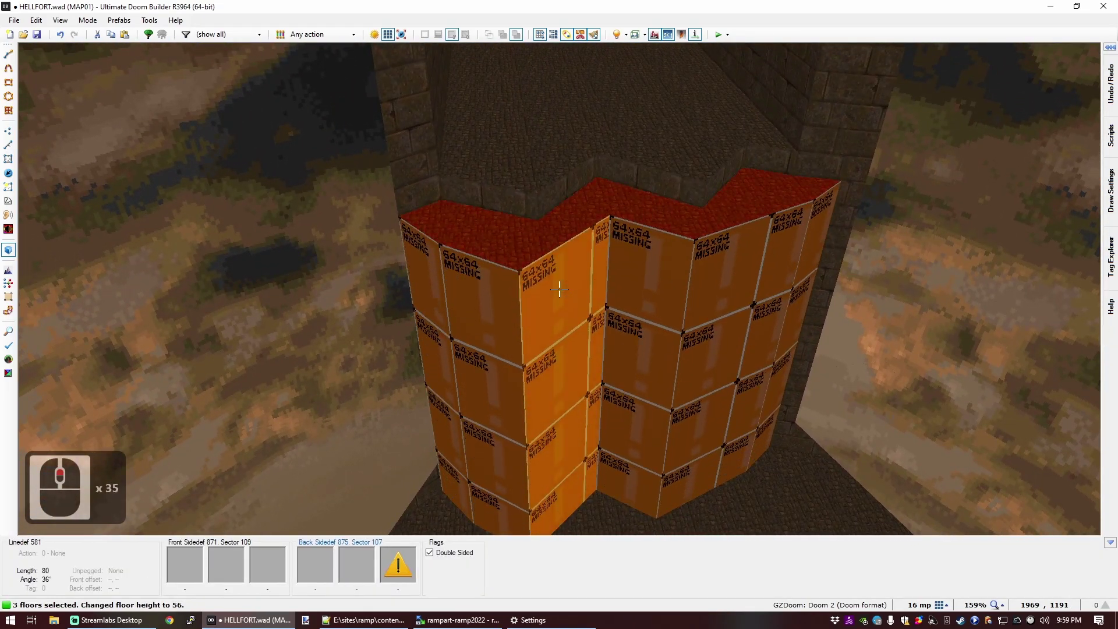
Step: Apply the GRASS1 flat to the three floor pieces of the ledge below the room's edge
{"action": "key", "text": "c"}
{"action": "key", "text": "e"}
{"action": "left_click", "coordinate": [559, 289]}
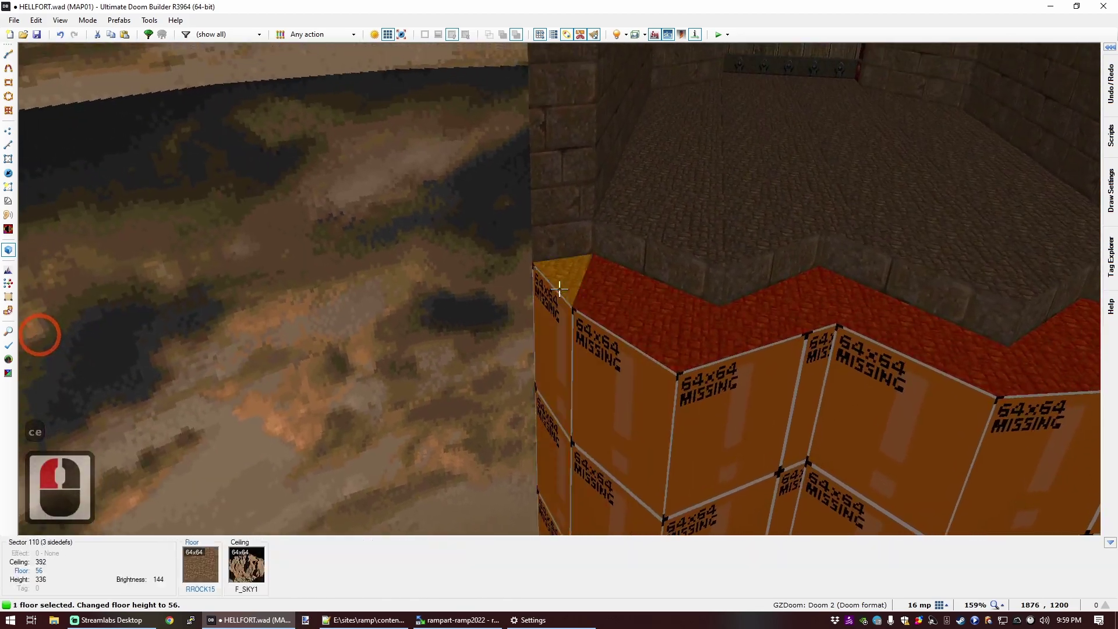
{"action": "left_click", "coordinate": [559, 289]}
{"action": "left_click", "coordinate": [559, 289]}
{"action": "right_click", "coordinate": [559, 289], "text": "ctrl"}
{"action": "type", "text": "gra"}
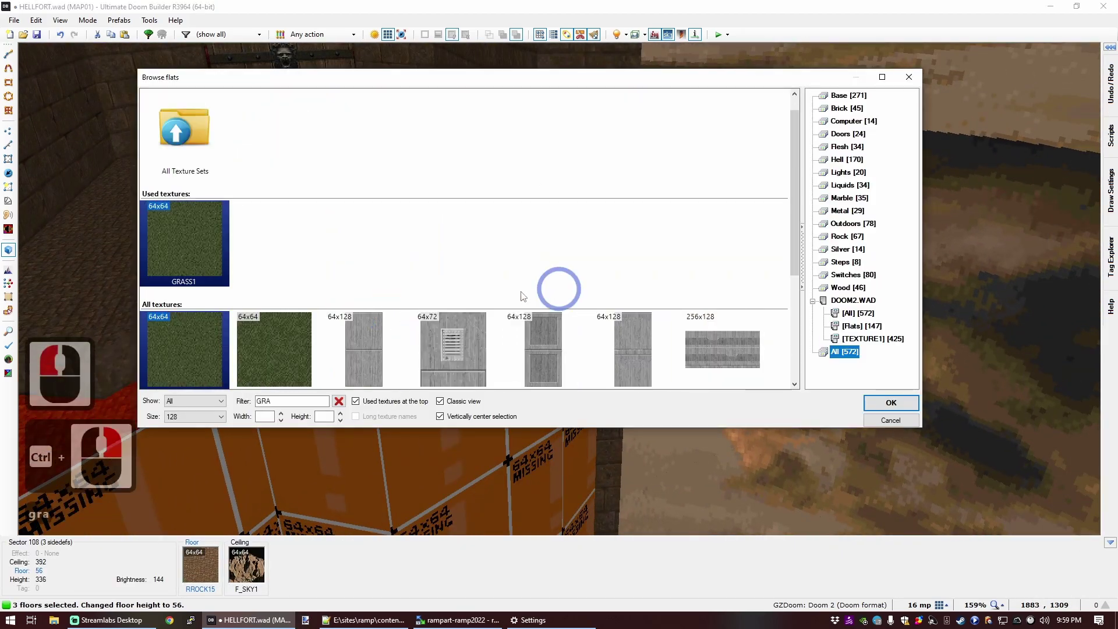
{"action": "double_click", "coordinate": [193, 243]}
Step: Copy the BRICK6 texture and flood-fill the ledge's missing cliff walls with it
{"action": "key", "text": "c"}
{"action": "key", "text": "ctrl+c"}
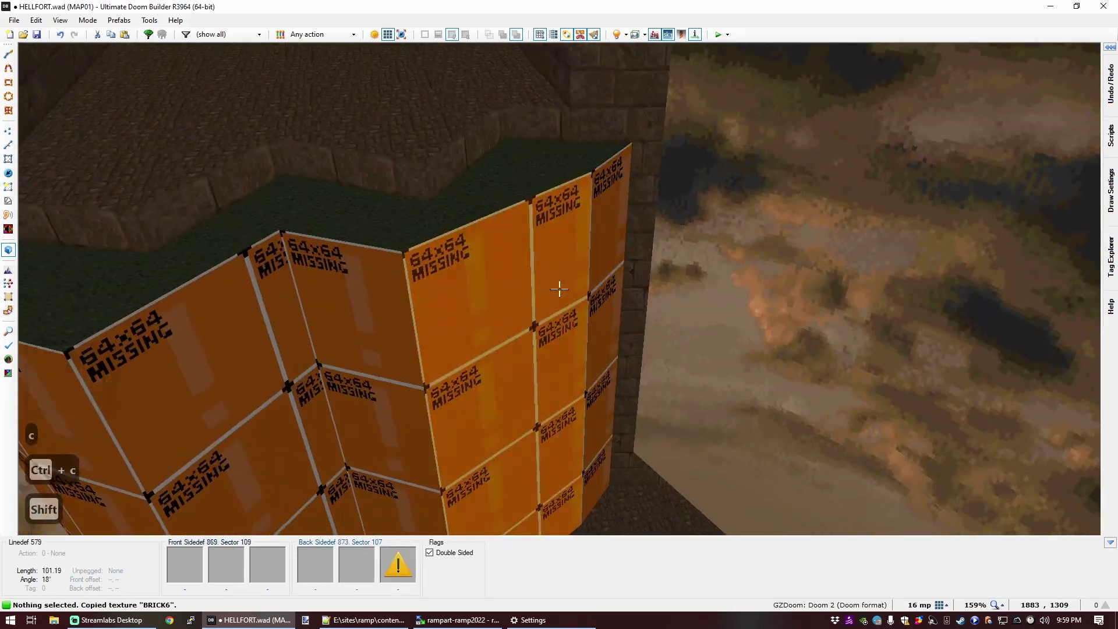
{"action": "middle_click", "coordinate": [559, 288], "text": "shift"}
Step: Examine the grass ledge and the sky drop from several distances inside the room
{"action": "key", "text": "s"}
{"action": "key", "text": "e"}
{"action": "key", "text": "d"}
{"action": "key", "text": "e"}
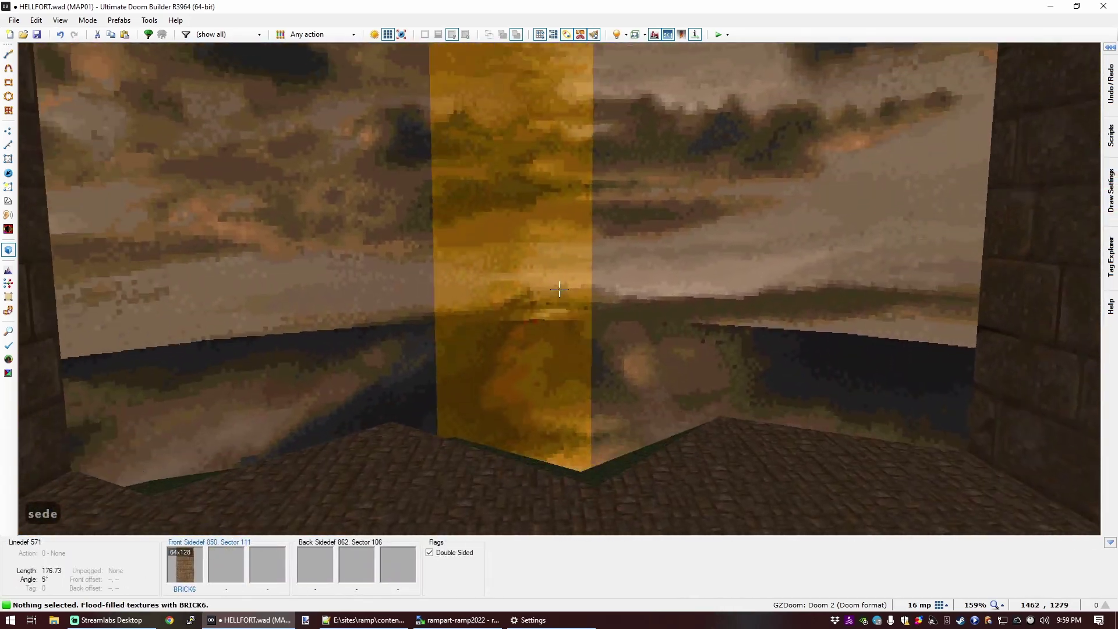
{"action": "key", "text": "e"}
{"action": "key", "text": "d"}
{"action": "key", "text": "e"}
{"action": "key", "text": "d"}
{"action": "key", "text": "e"}
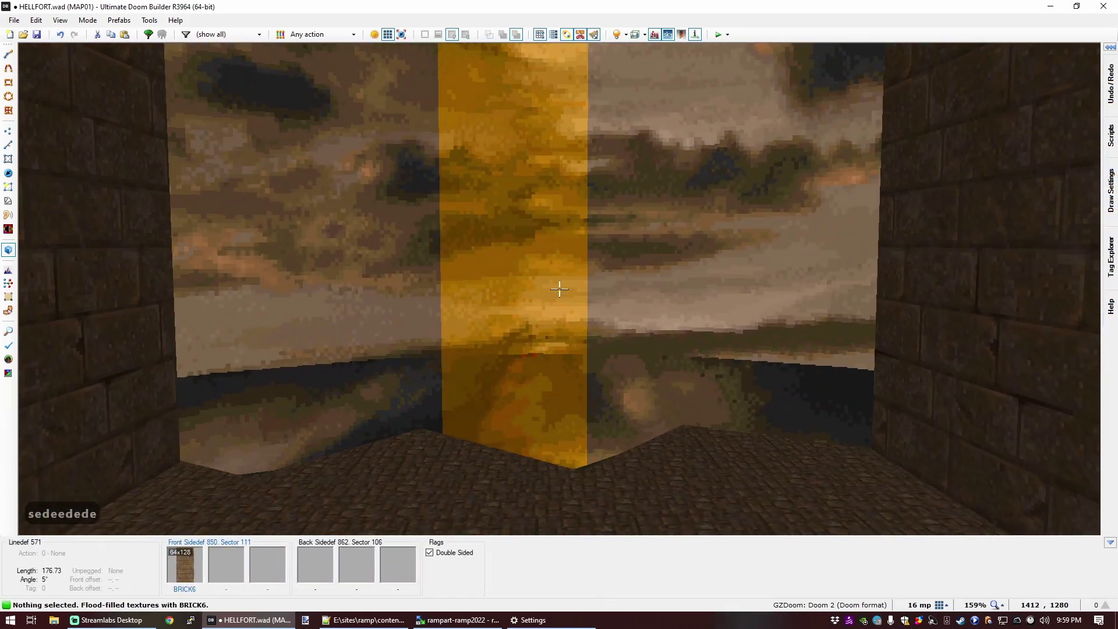
Step: Widen the grass ledge by moving four vertices of its outer zigzag line 16 to 32 units east
{"action": "key", "text": "q"}
{"action": "scroll", "coordinate": [580, 301], "scroll_direction": "up", "scroll_amount": 12}
{"action": "key", "text": "v"}
{"action": "left_click_drag", "start_coordinate": [524, 232], "coordinate": [553, 233]}
{"action": "left_click", "coordinate": [553, 320]}
{"action": "left_click_drag", "start_coordinate": [553, 321], "coordinate": [588, 324]}
{"action": "mouse_move", "coordinate": [524, 366]}
{"action": "left_mouse_down"}
{"action": "mouse_move", "coordinate": [571, 373]}
{"action": "mouse_move", "coordinate": [553, 367]}
{"action": "left_mouse_up"}
{"action": "left_click_drag", "start_coordinate": [568, 425], "coordinate": [582, 430]}
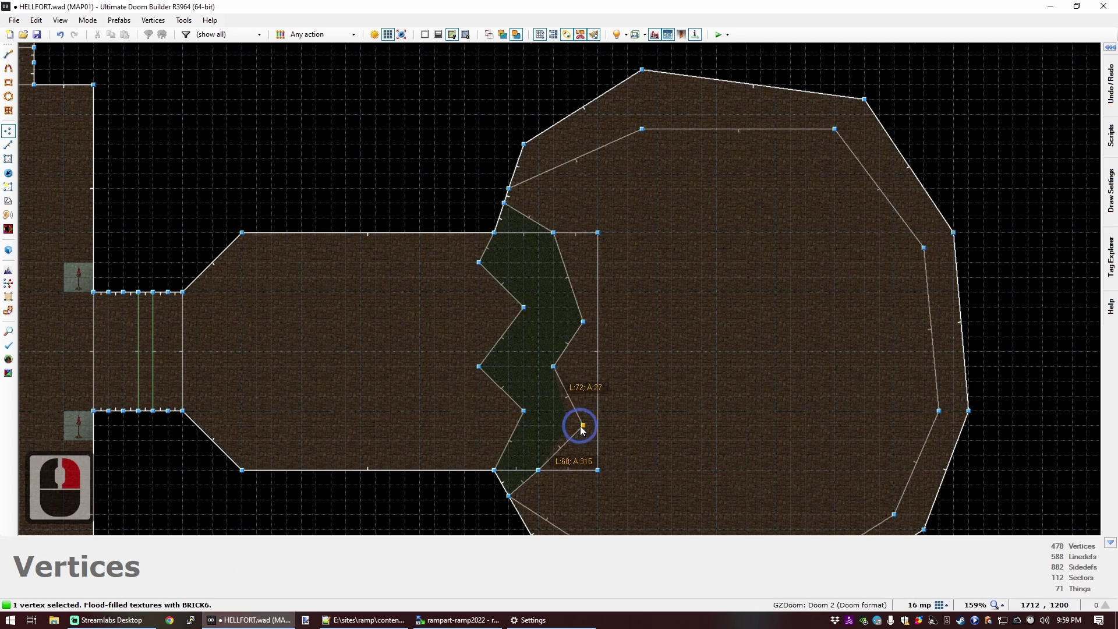
{"action": "key", "text": "c"}
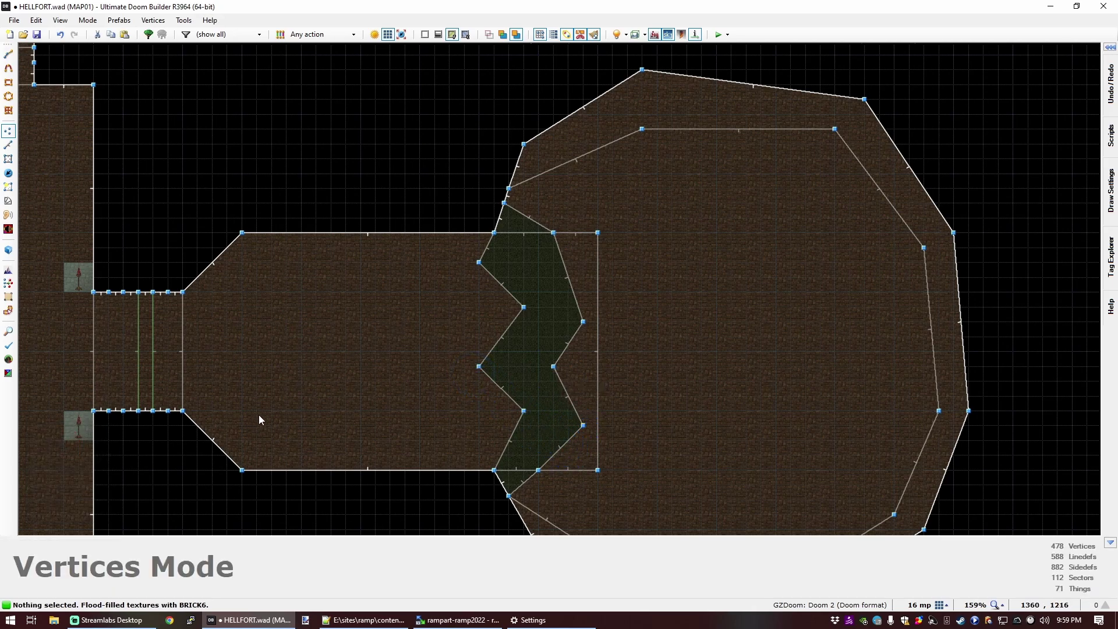
Step: Draw a 224-unit north-south line across the room, a little west of the broken cliff edge
{"action": "key", "text": "q"}
{"action": "key", "text": "d"}
{"action": "key", "text": "e"}
{"action": "key", "text": "e"}
{"action": "key", "text": "d"}
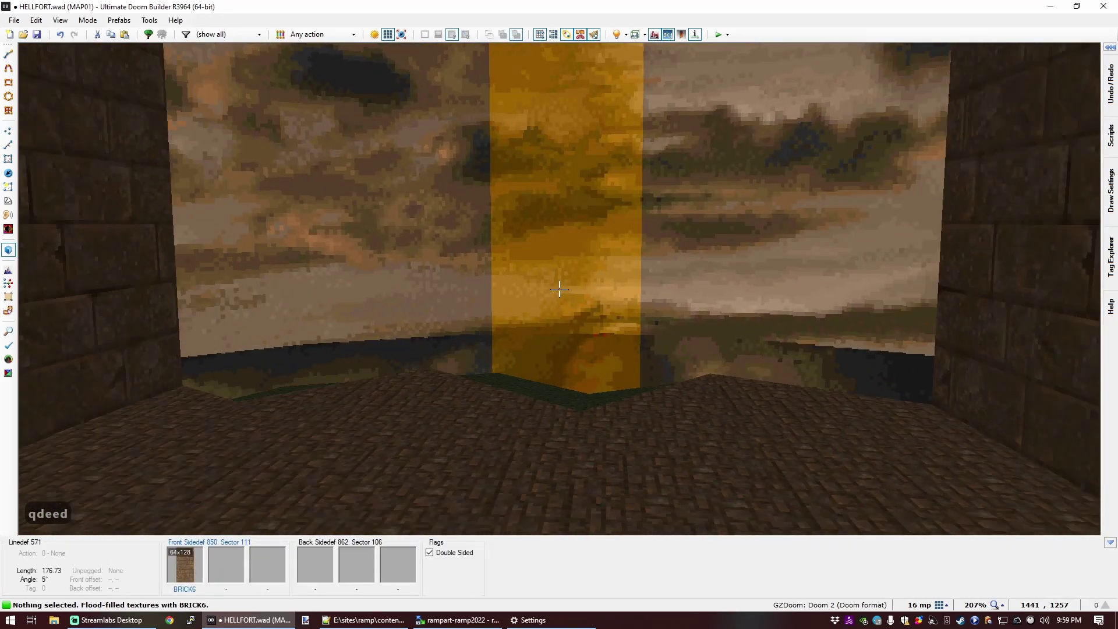
{"action": "key", "text": "q"}
{"action": "scroll", "coordinate": [597, 258], "scroll_direction": "up", "scroll_amount": 4}
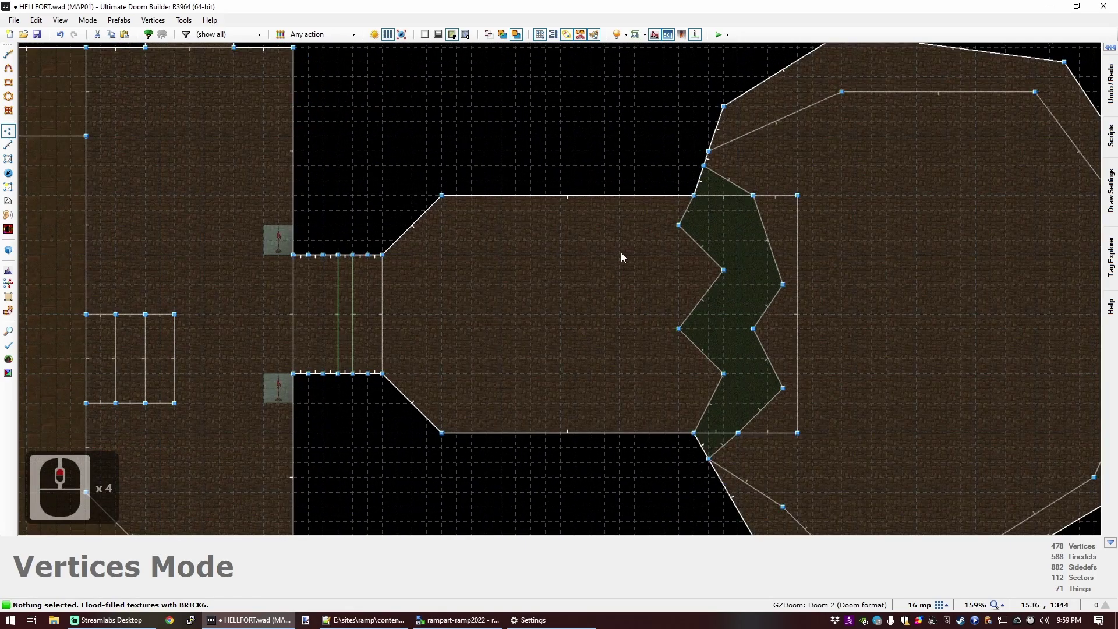
{"action": "key", "text": "ctrl+d"}
{"action": "left_click", "coordinate": [620, 210]}
{"action": "left_click", "coordinate": [620, 299]}
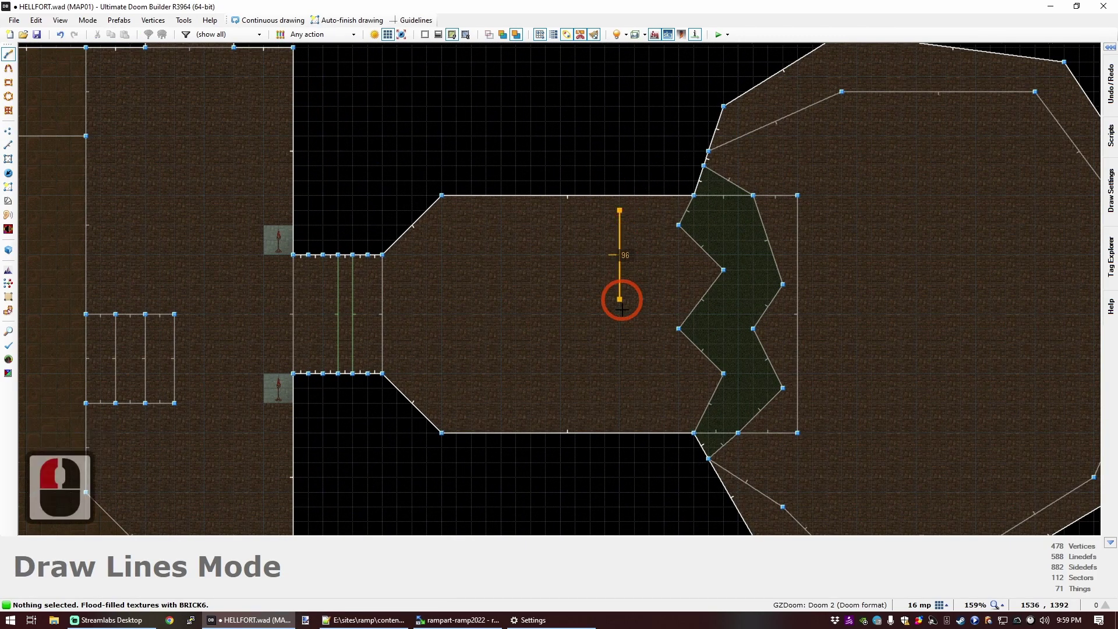
{"action": "left_click", "coordinate": [618, 417]}
{"action": "right_click", "coordinate": [627, 397]}
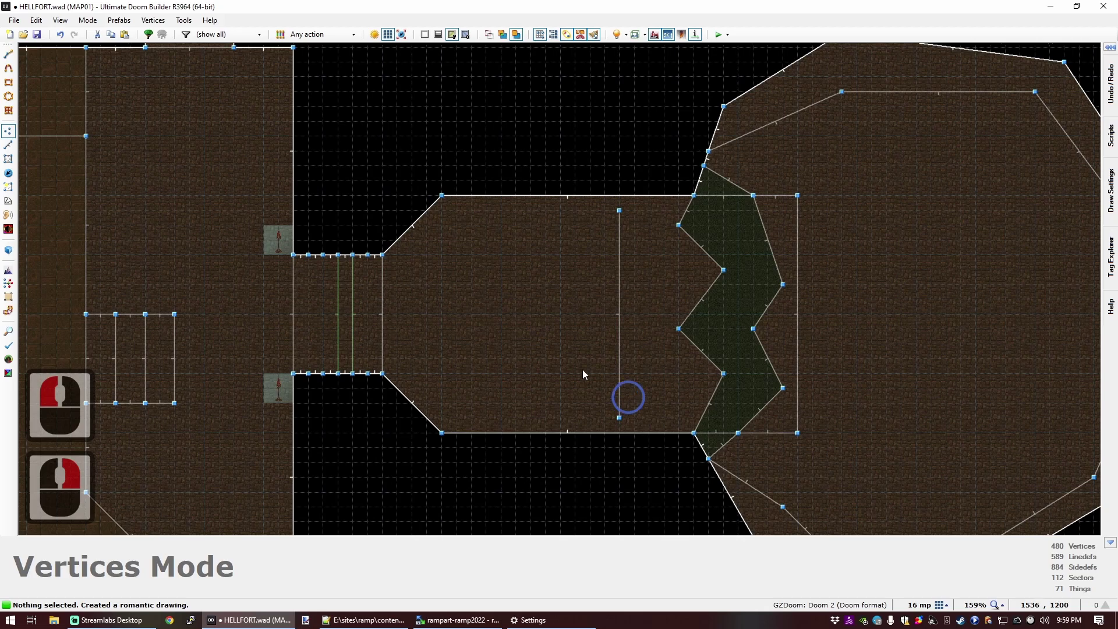
Step: Assign action 52 W1 Exit Level to the new line crossing the room
{"action": "key", "text": "l"}
{"action": "right_click", "coordinate": [619, 290]}
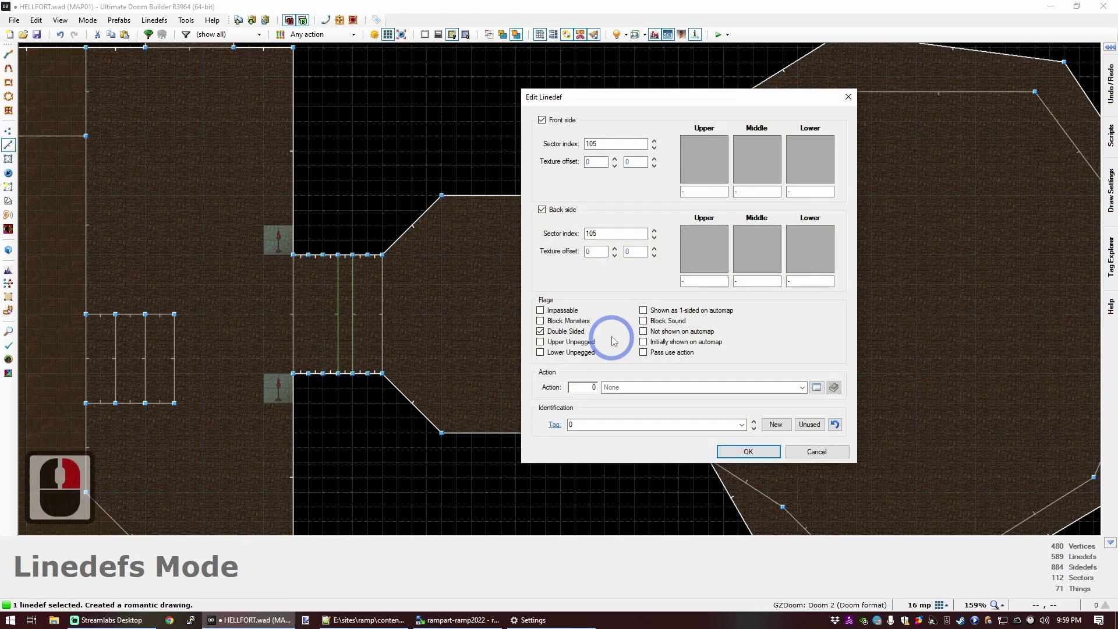
{"action": "left_click", "coordinate": [816, 387]}
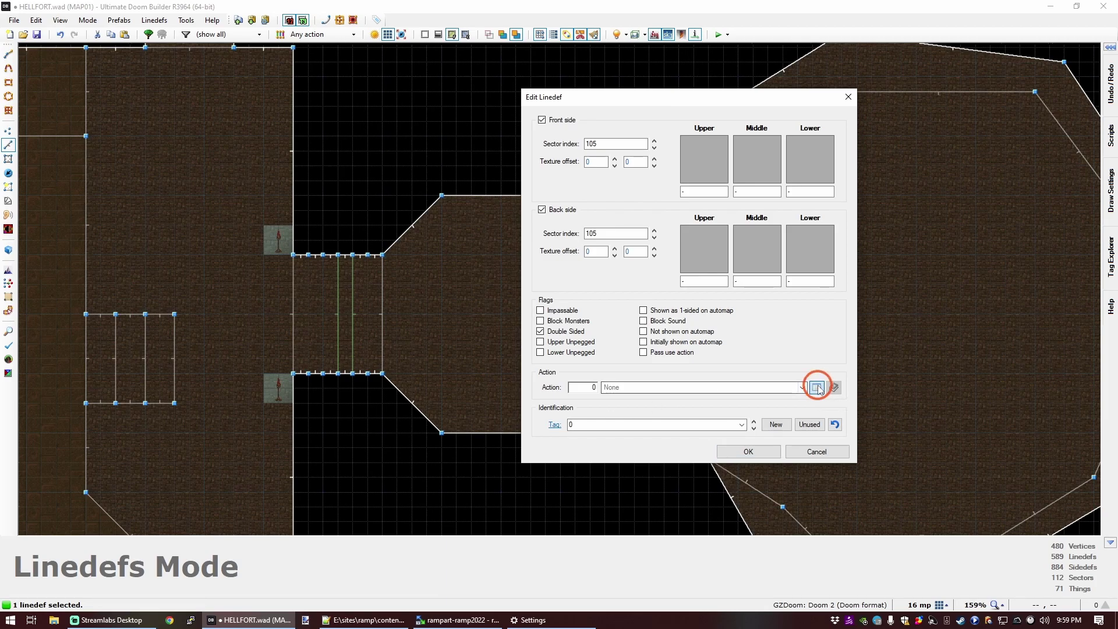
{"action": "left_click", "coordinate": [628, 230]}
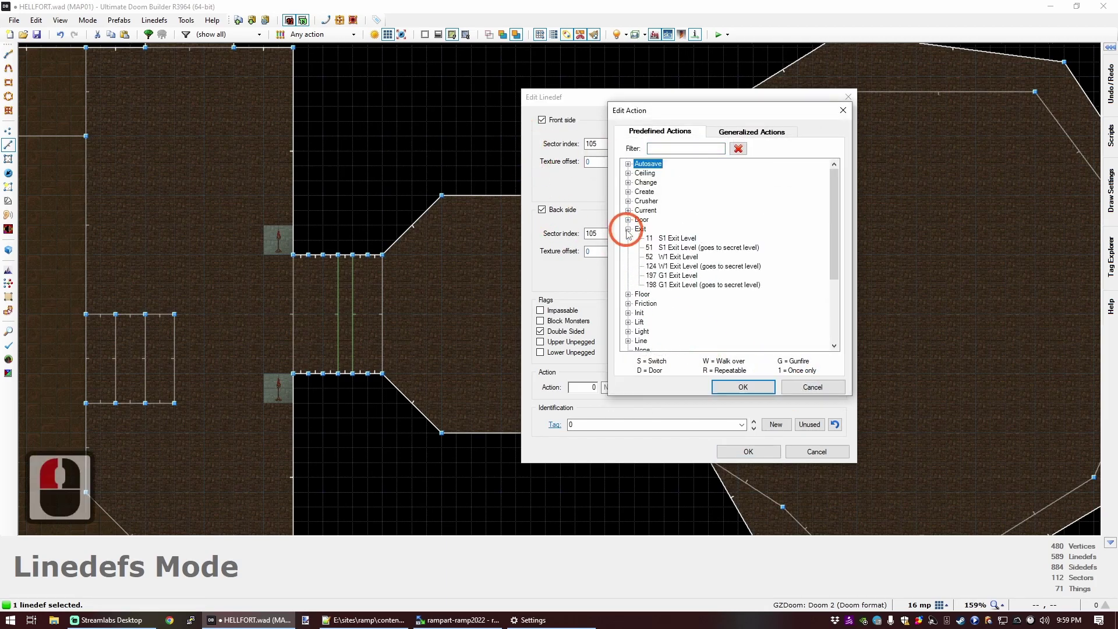
{"action": "left_click", "coordinate": [680, 238]}
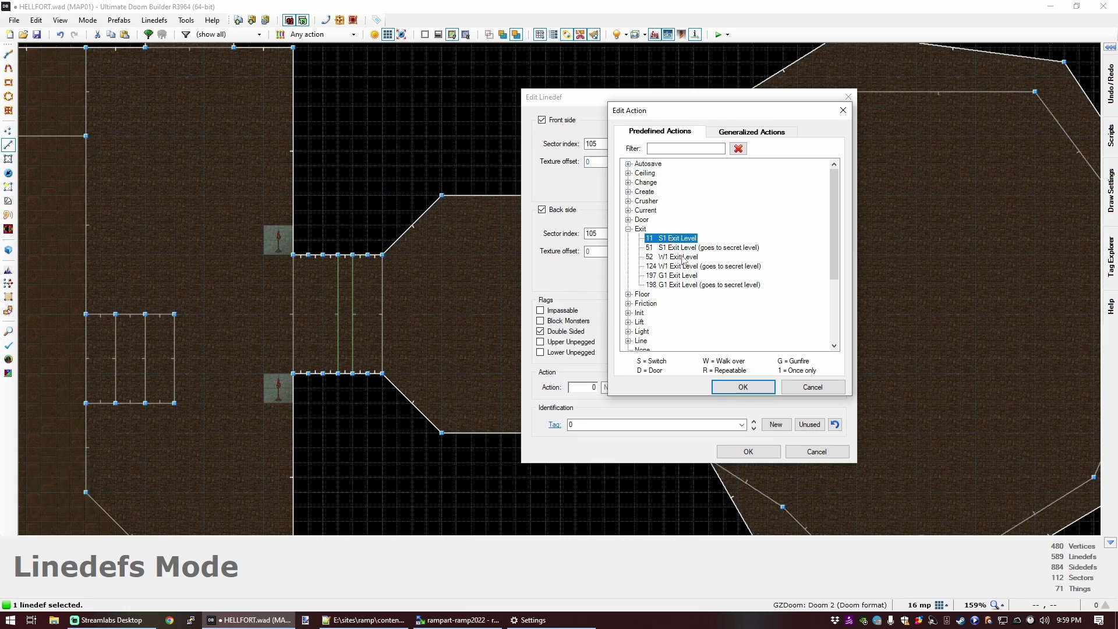
{"action": "left_click", "coordinate": [684, 257]}
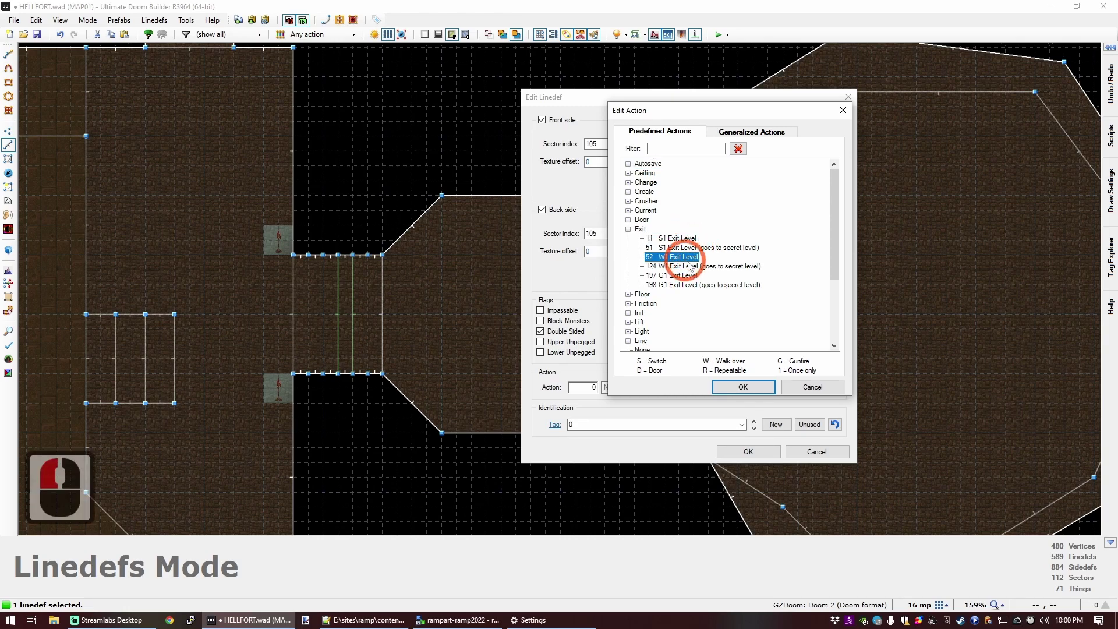
{"action": "left_click", "coordinate": [670, 276]}
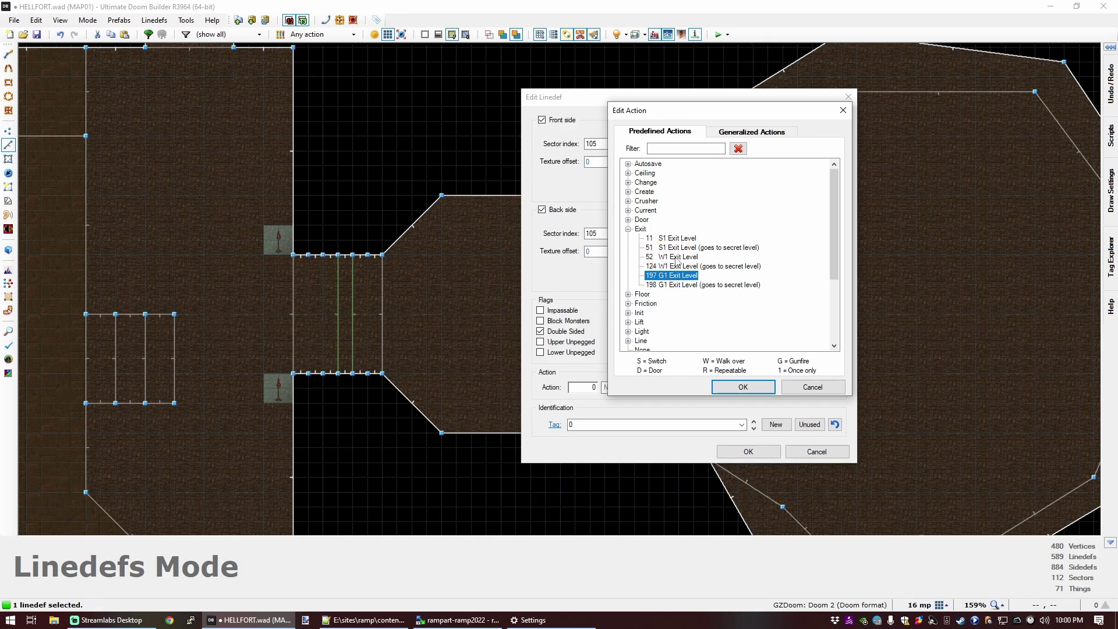
{"action": "left_click", "coordinate": [677, 257]}
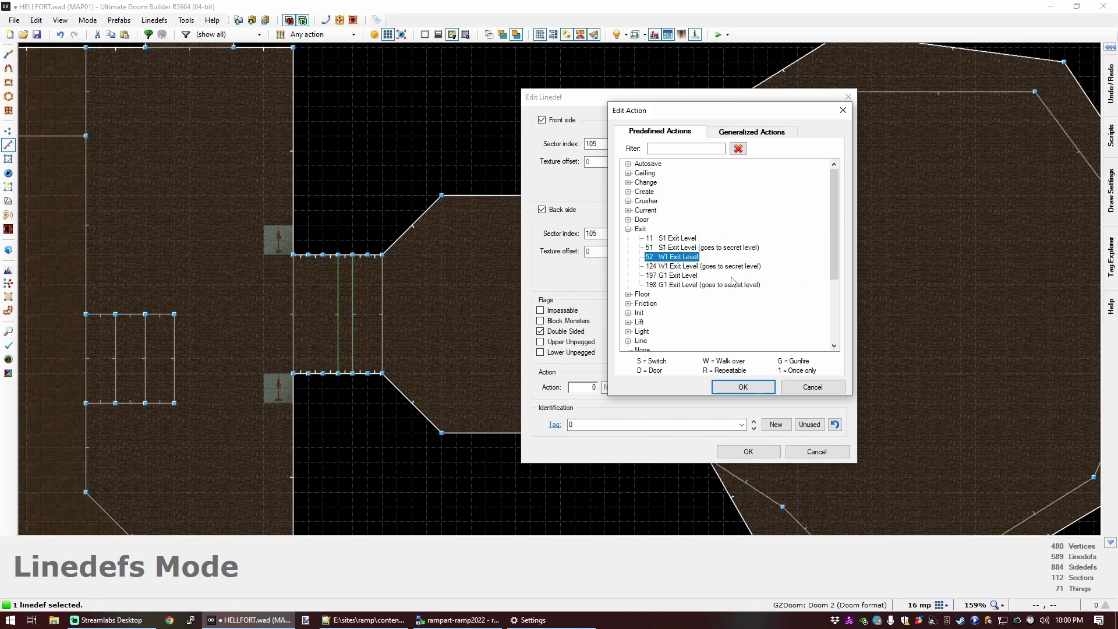
{"action": "double_click", "coordinate": [684, 256]}
{"action": "left_click", "coordinate": [740, 387]}
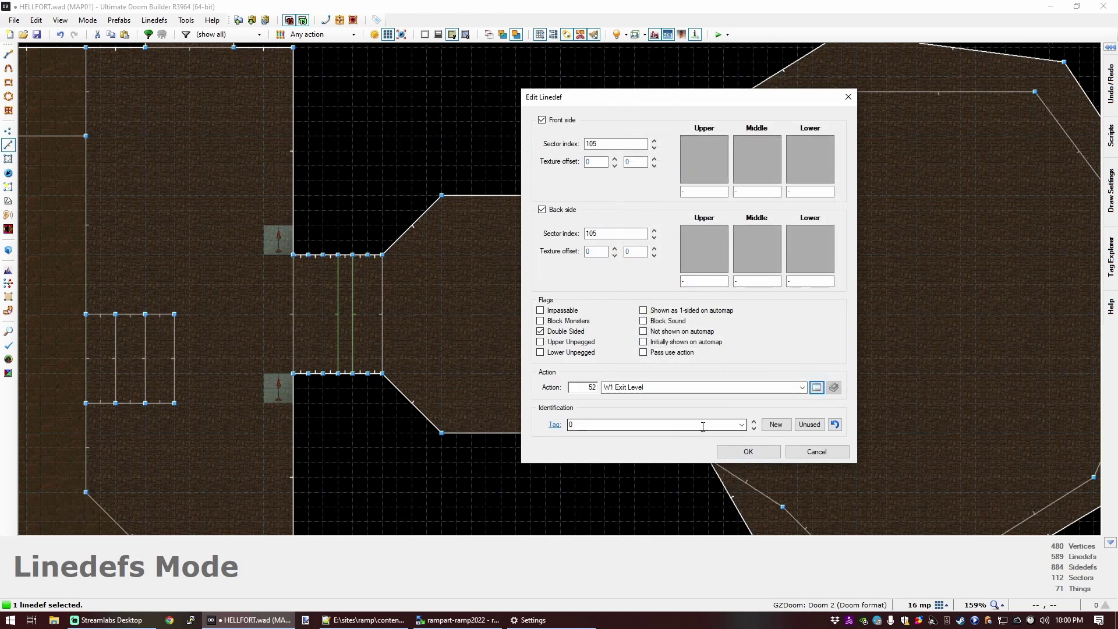
{"action": "left_click", "coordinate": [741, 452]}
{"action": "left_click", "coordinate": [617, 323]}
Step: Save the map and launch a playtest at skill 4 - Ultra-Violence
{"action": "scroll", "coordinate": [618, 320], "scroll_direction": "down", "scroll_amount": 5}
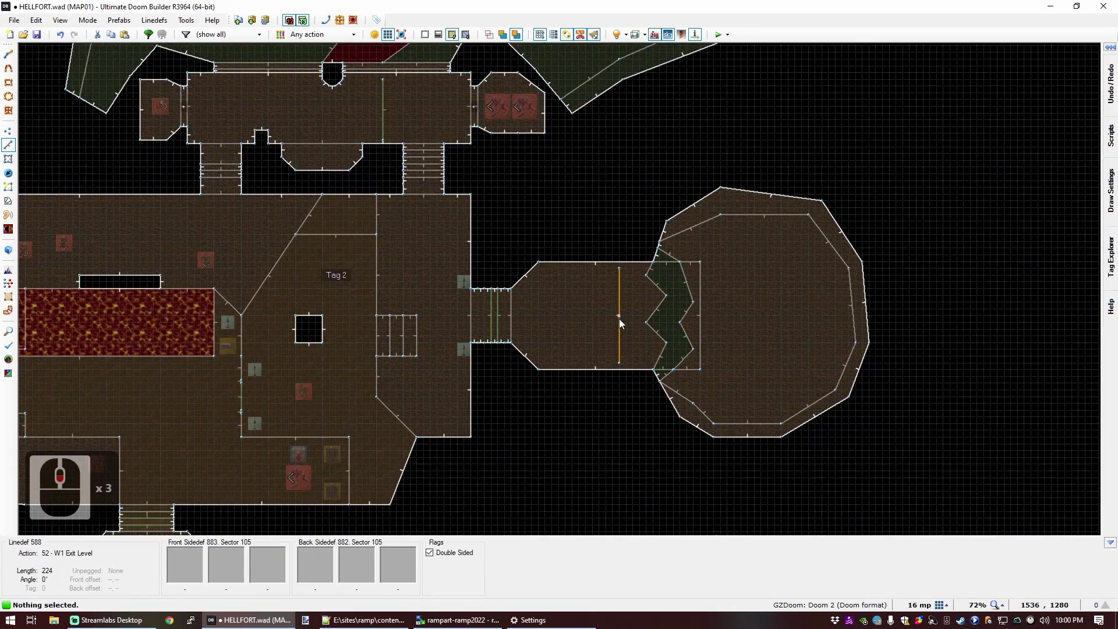
{"action": "key", "text": "ctrl+s"}
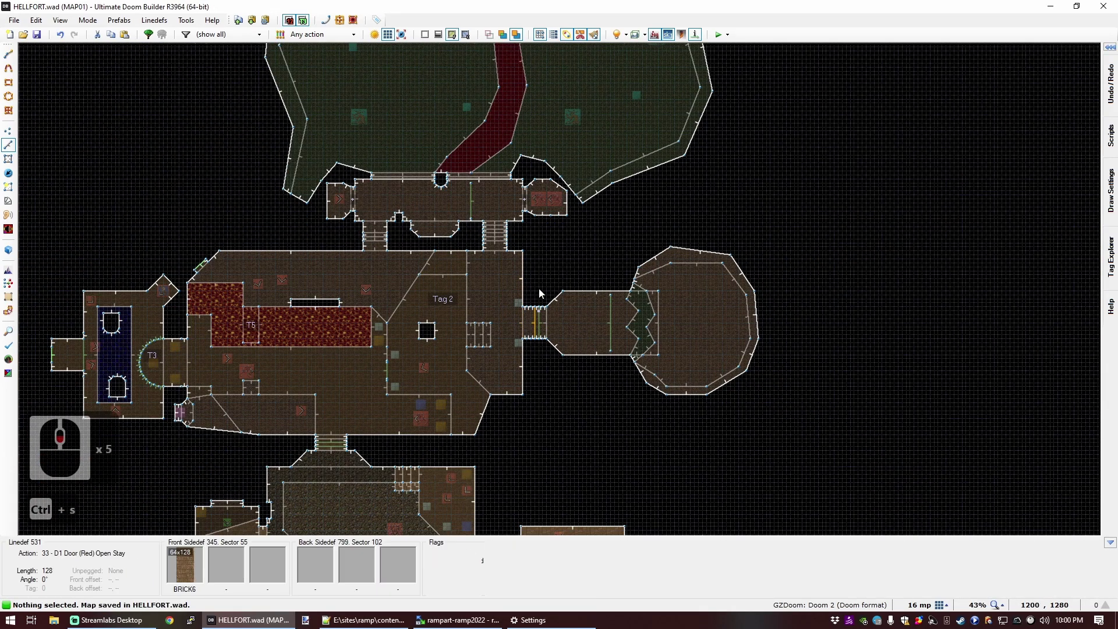
{"action": "left_click", "coordinate": [727, 35]}
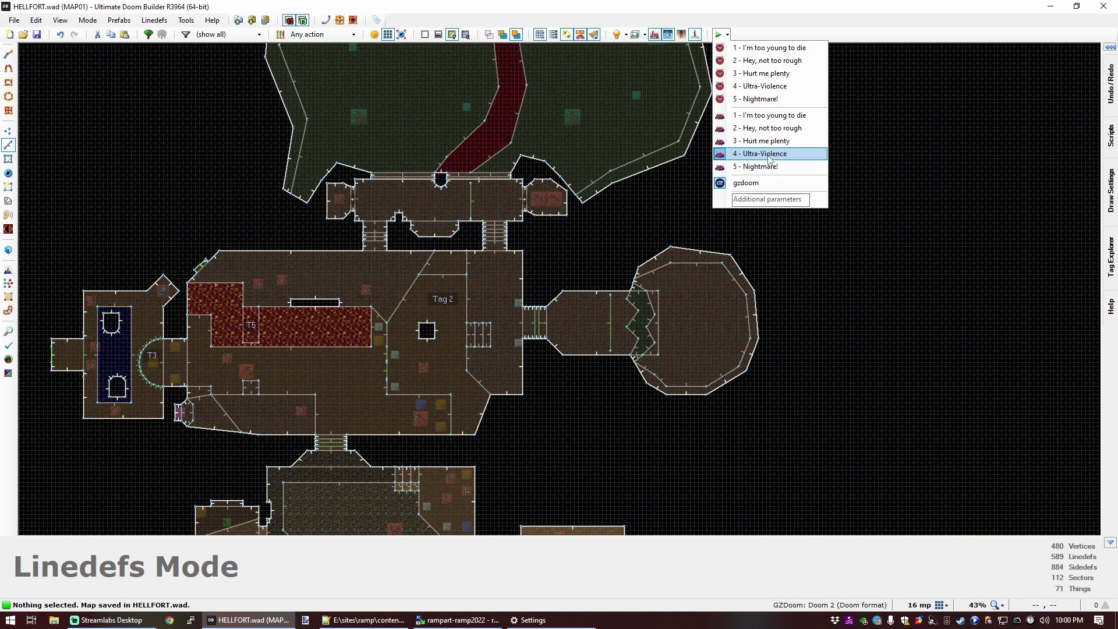
{"action": "left_click", "coordinate": [765, 154]}
{"action": "left_click", "coordinate": [718, 35]}
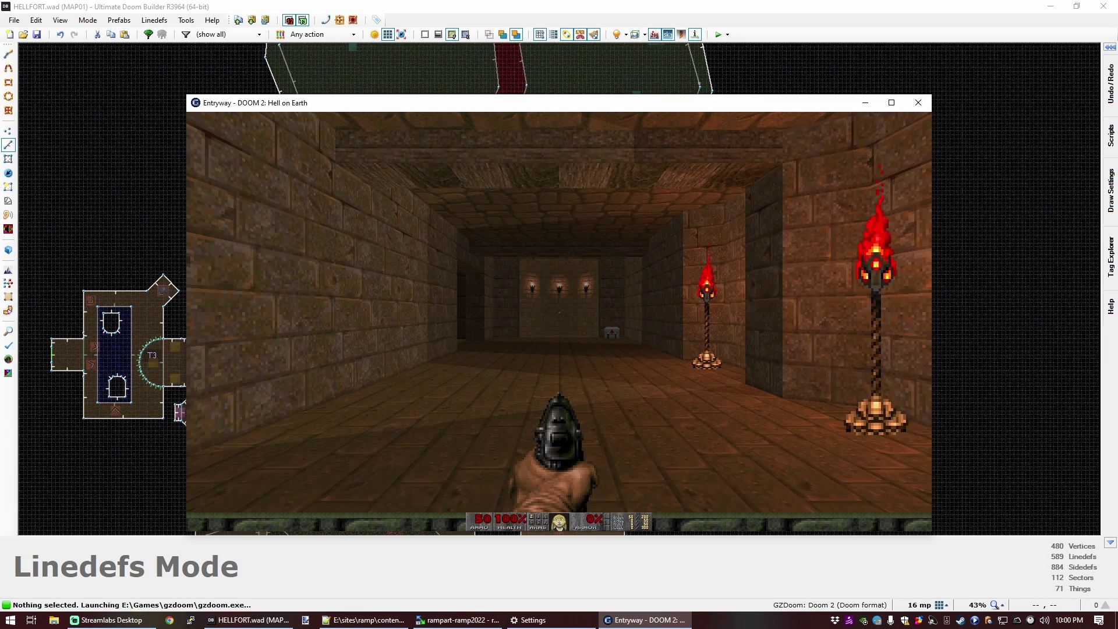
Step: Playtest the route from the start hall down into the courtyard and open the large door
{"action": "key", "text": "w"}
{"action": "key", "text": "w"}
{"action": "key", "text": "w"}
{"action": "key", "text": "w"}
{"action": "key", "text": "w"}
{"action": "key", "text": "w"}
{"action": "key", "text": "w"}
{"action": "key", "text": "w"}
{"action": "key", "text": "w"}
{"action": "key", "text": "w"}
{"action": "key", "text": "w"}
{"action": "key", "text": "w"}
{"action": "key", "text": "a"}
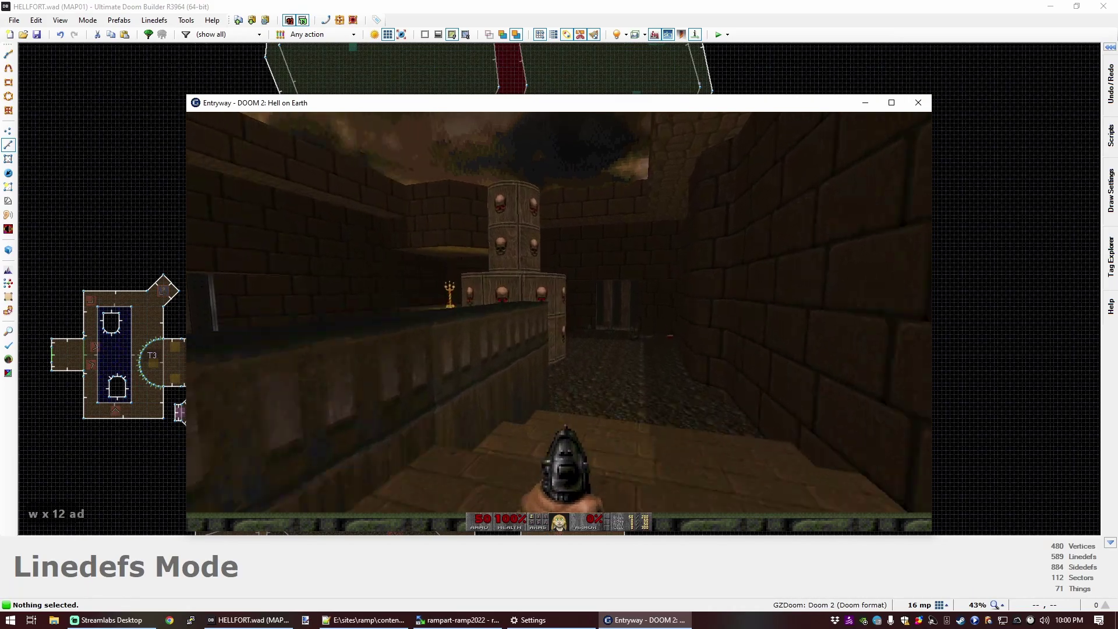
{"action": "key", "text": "d"}
{"action": "key", "text": "w"}
{"action": "key", "text": "d"}
{"action": "key", "text": "a"}
{"action": "key", "text": "d"}
{"action": "key", "text": "a"}
{"action": "key", "text": "d"}
{"action": "key", "text": "s"}
{"action": "key", "text": "e"}
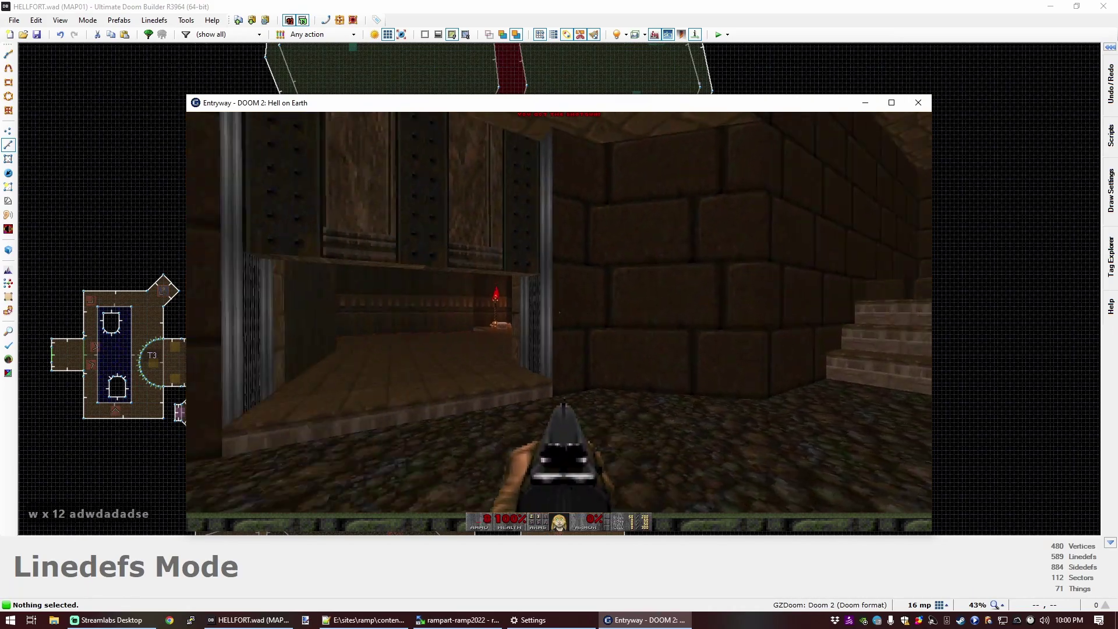
Step: Go through the opened door and past the lava channel to the curved brick wall area
{"action": "key", "text": "w"}
{"action": "key", "text": "w"}
{"action": "key", "text": "d"}
{"action": "key", "text": "w"}
{"action": "key", "text": "a"}
{"action": "key", "text": "d"}
{"action": "key", "text": "w"}
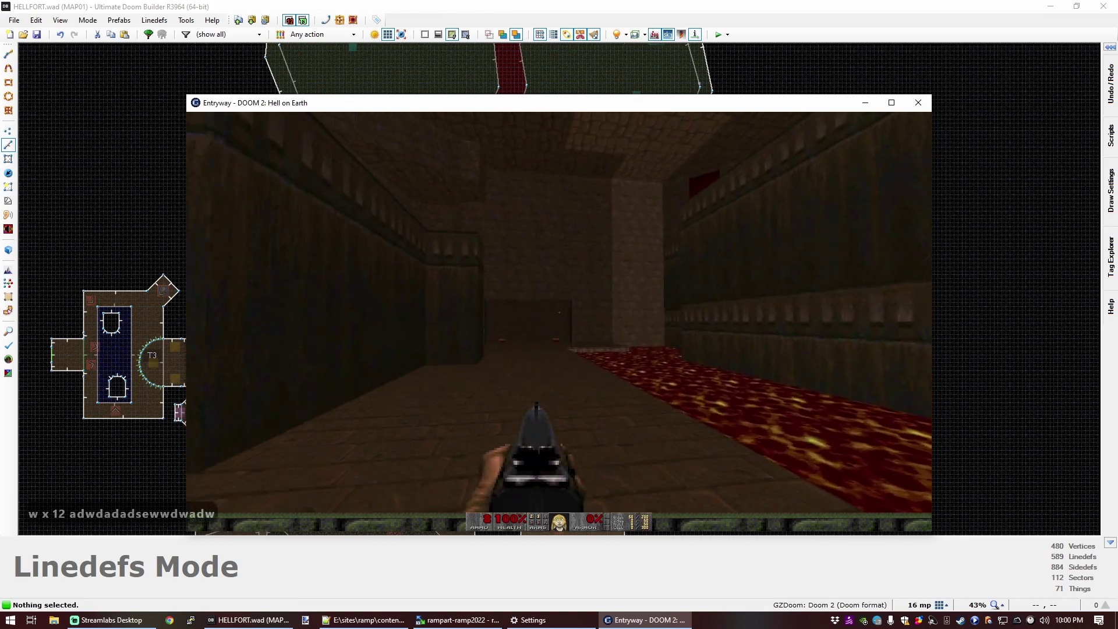
{"action": "key", "text": "w"}
{"action": "key", "text": "a"}
{"action": "key", "text": "a"}
{"action": "key", "text": "d"}
{"action": "key", "text": "w"}
{"action": "key", "text": "a"}
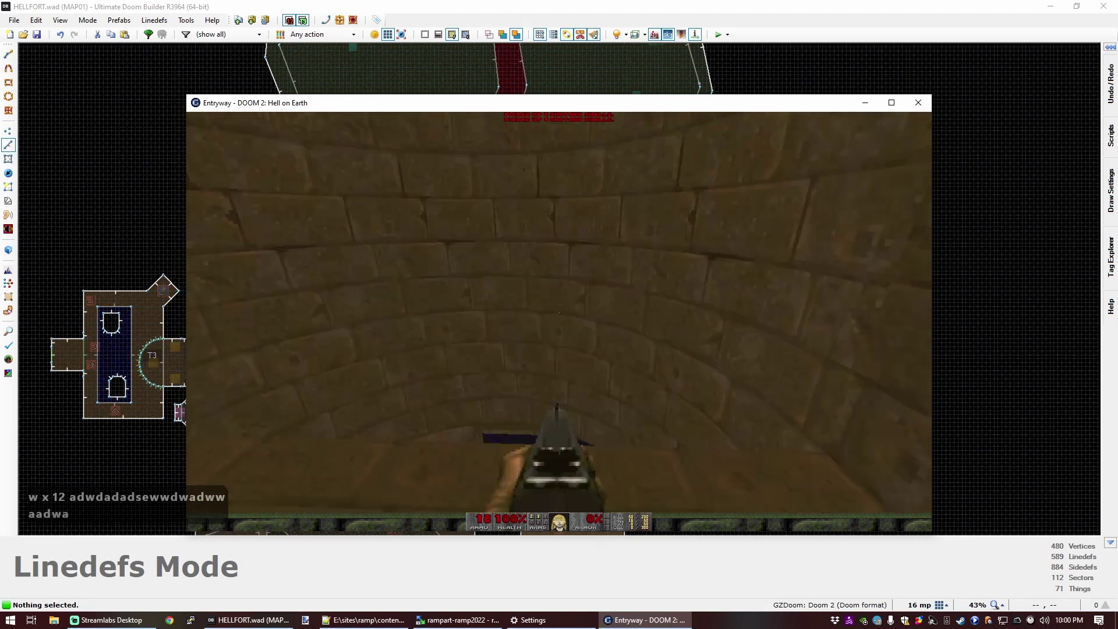
Step: Continue to the red-walled alcove and activate the skull-face switch
{"action": "key", "text": "d"}
{"action": "key", "text": "w"}
{"action": "key", "text": "w"}
{"action": "key", "text": "w"}
{"action": "key", "text": "d"}
{"action": "key", "text": "e"}
{"action": "key", "text": "s"}
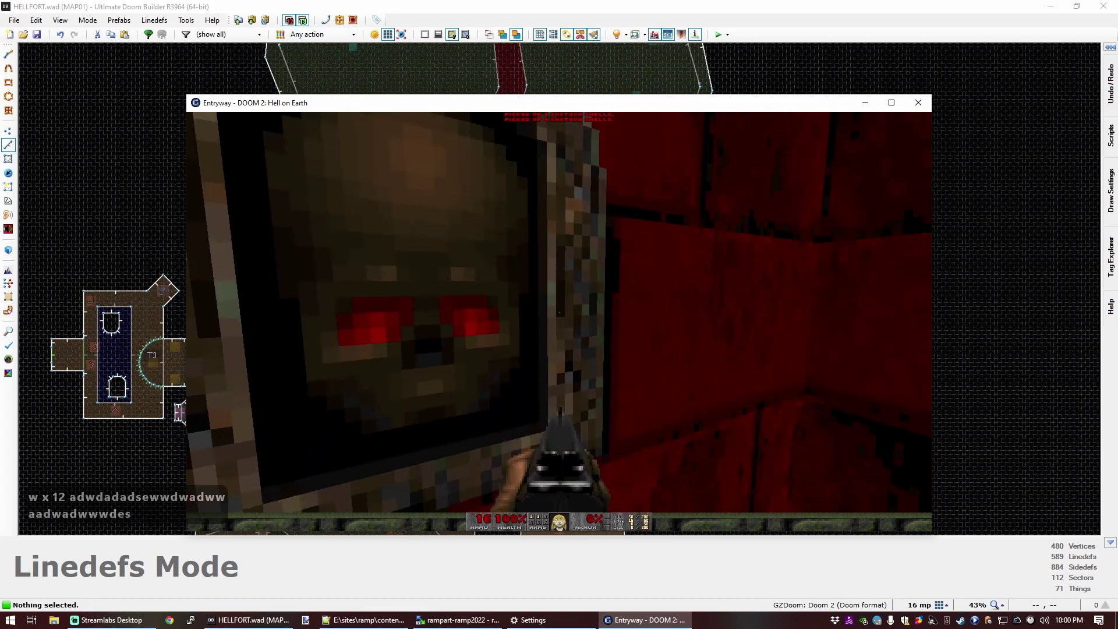
Step: Walk to the raised alcove in the brick hall and pick up the red key
{"action": "key", "text": "w"}
{"action": "key", "text": "w"}
{"action": "key", "text": "w"}
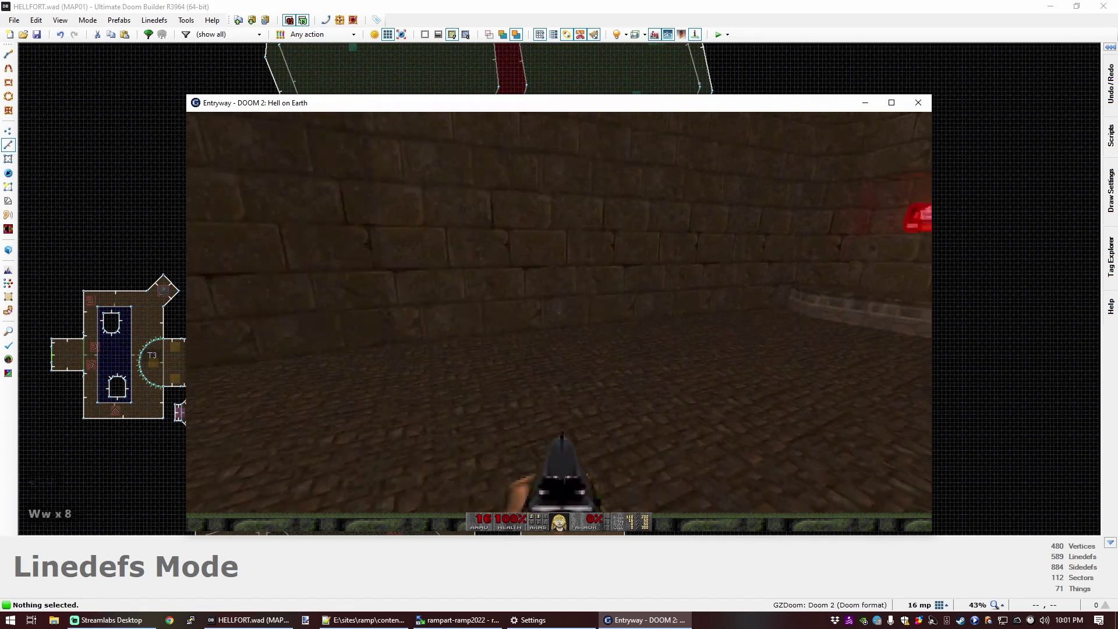
{"action": "key", "text": "a"}
{"action": "key", "text": "w"}
{"action": "key", "text": "s"}
{"action": "key", "text": "d"}
{"action": "key", "text": "w"}
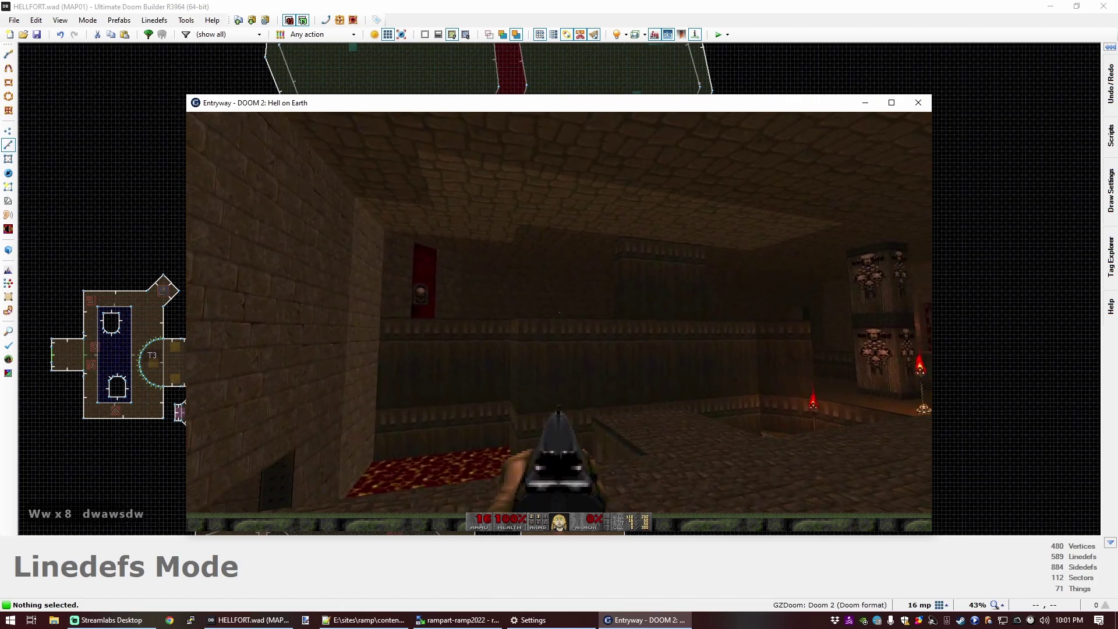
{"action": "key", "text": "s"}
{"action": "key", "text": "w"}
{"action": "key", "text": "a"}
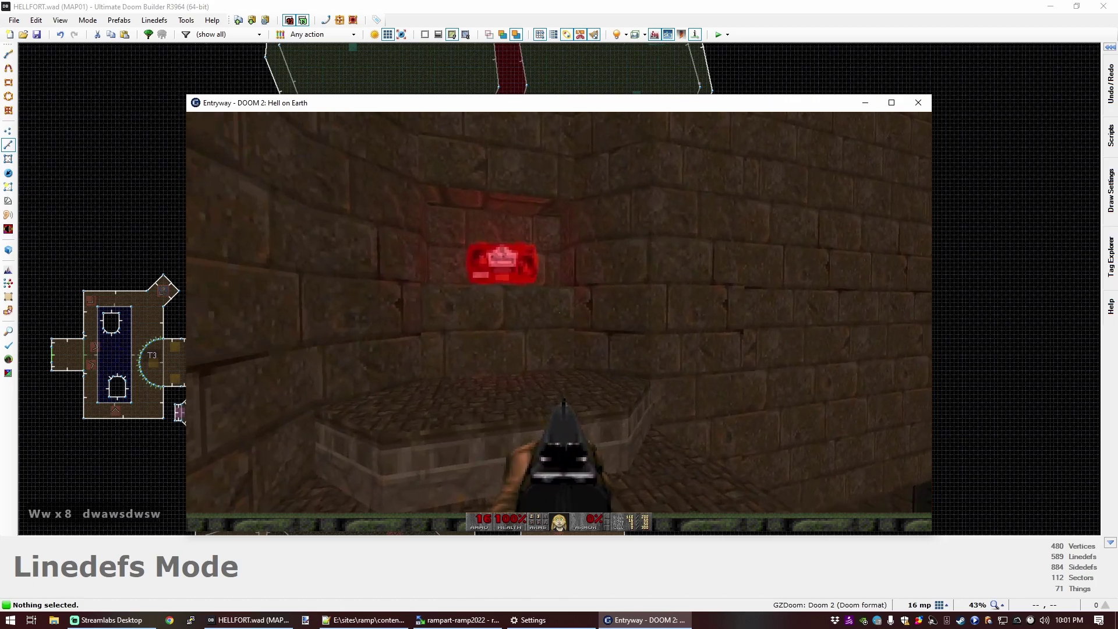
{"action": "key", "text": "w"}
{"action": "key", "text": "w"}
{"action": "key", "text": "s"}
{"action": "key", "text": "w"}
{"action": "key", "text": "d"}
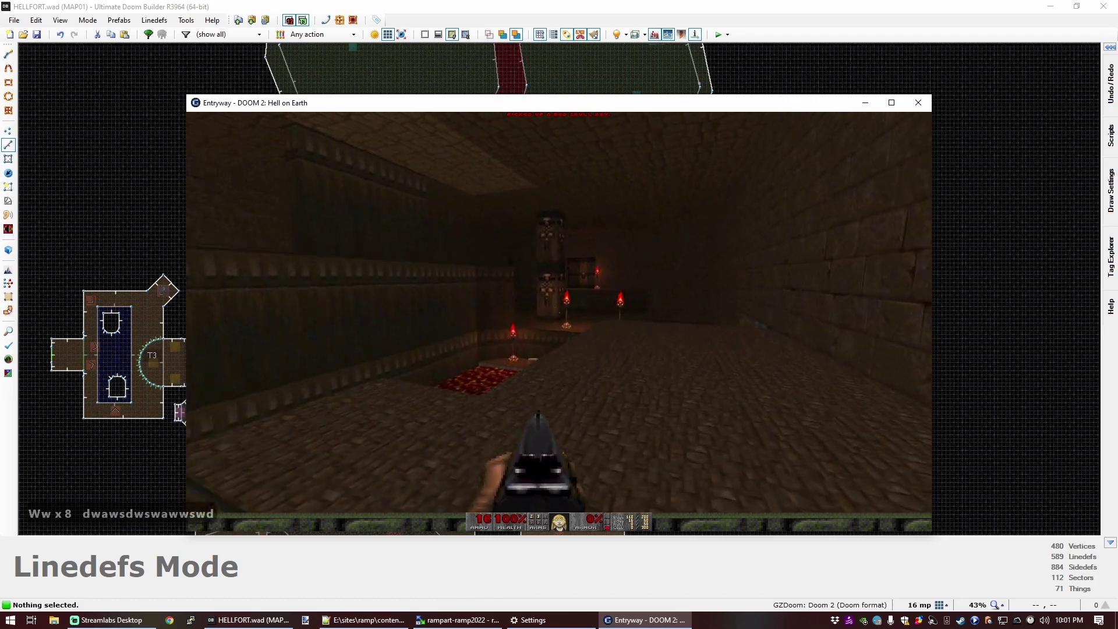
Step: Carry the red key back through the torch-lit hall to the wooden door framed by red skulls
{"action": "key", "text": "w"}
{"action": "key", "text": "e"}
{"action": "key", "text": "s"}
{"action": "key", "text": "d"}
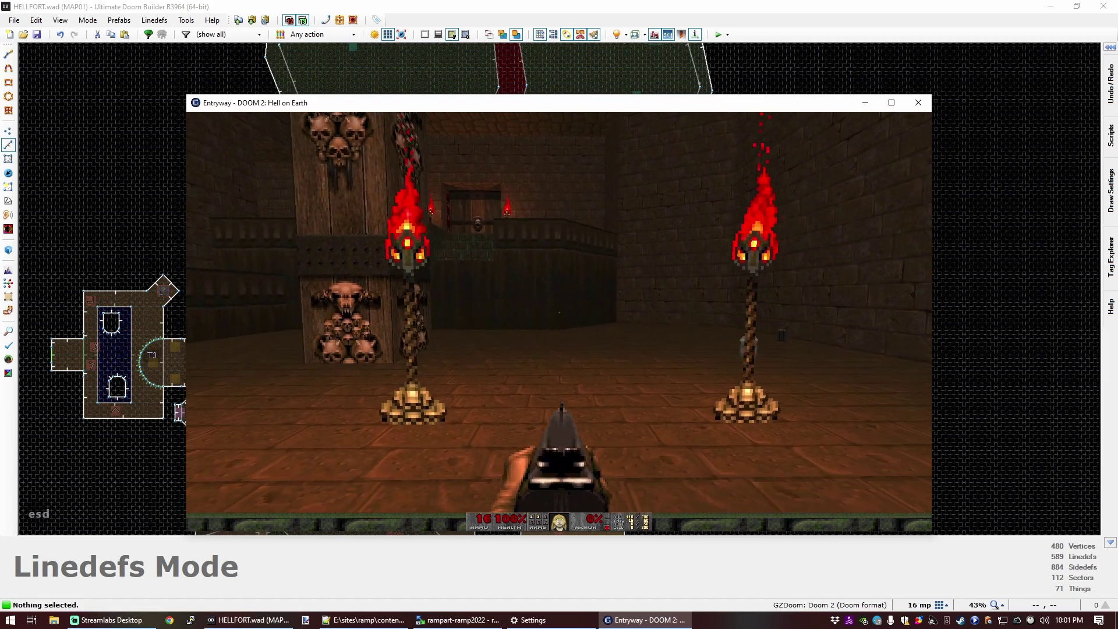
{"action": "key", "text": "w"}
{"action": "key", "text": "a"}
{"action": "key", "text": "a"}
{"action": "key", "text": "a"}
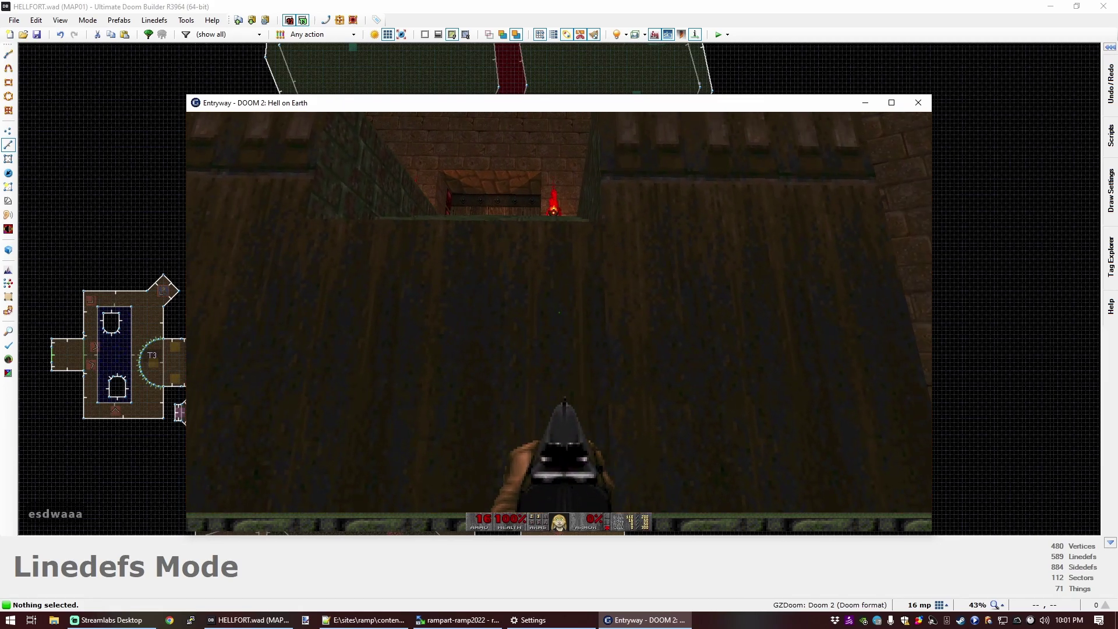
{"action": "key", "text": "w"}
{"action": "key", "text": "w"}
{"action": "key", "text": "w"}
{"action": "key", "text": "w"}
{"action": "key", "text": "w"}
{"action": "key", "text": "w"}
{"action": "key", "text": "w"}
{"action": "key", "text": "w"}
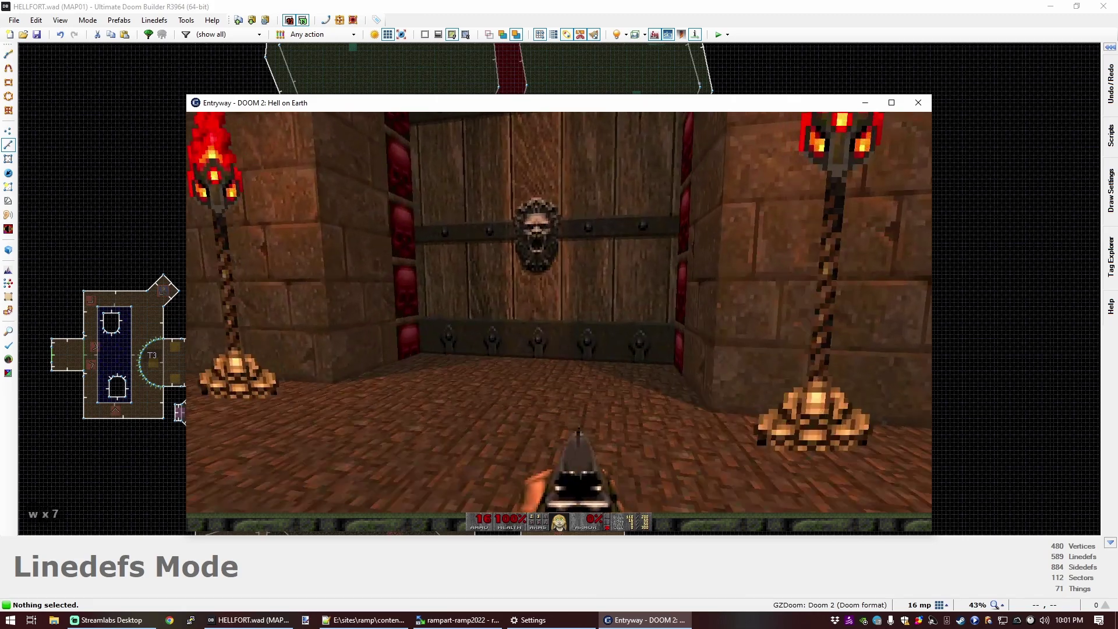
Step: Open the red-skull door, run out over the cliff edge past it, and quit the playtest
{"action": "key", "text": "s"}
{"action": "key", "text": "e"}
{"action": "key", "text": "w"}
{"action": "key", "text": "w"}
{"action": "key", "text": "w"}
{"action": "key", "text": "w"}
{"action": "key", "text": "w"}
{"action": "key", "text": "w"}
{"action": "key", "text": "w"}
{"action": "key", "text": "w"}
{"action": "key", "text": "w"}
{"action": "key", "text": "w"}
{"action": "key", "text": "w"}
{"action": "key", "text": "w"}
{"action": "key", "text": "w"}
{"action": "key", "text": "w"}
{"action": "key", "text": "w"}
{"action": "key", "text": "w"}
{"action": "key", "text": "w"}
{"action": "key", "text": "w"}
{"action": "key", "text": "w"}
{"action": "key", "text": "w"}
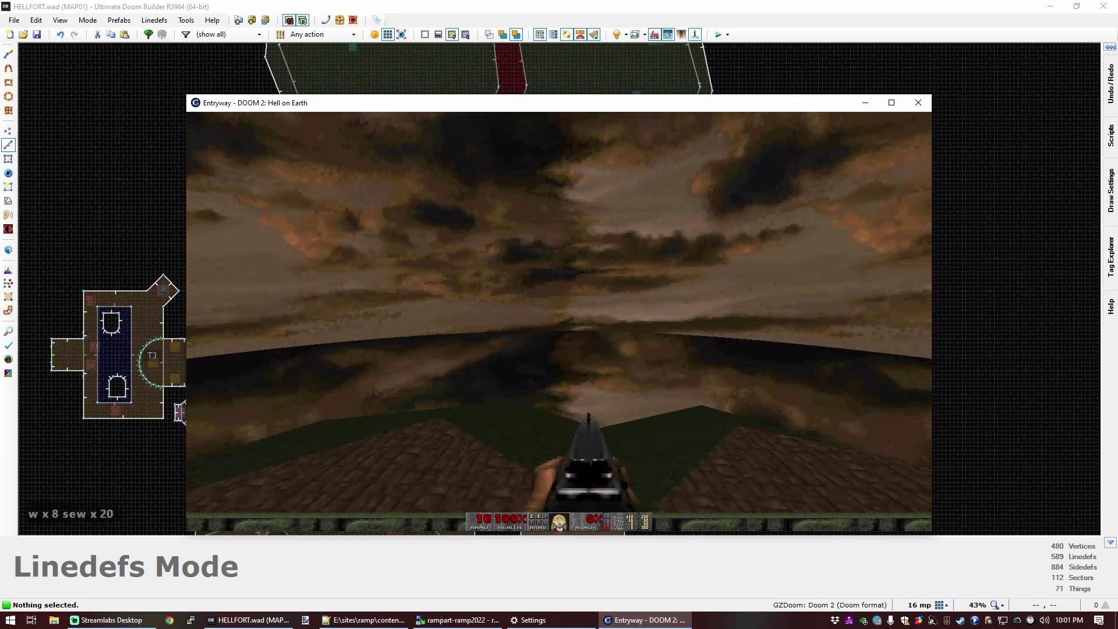
{"action": "key", "text": "alt"}
{"action": "key", "text": "alt+F4"}
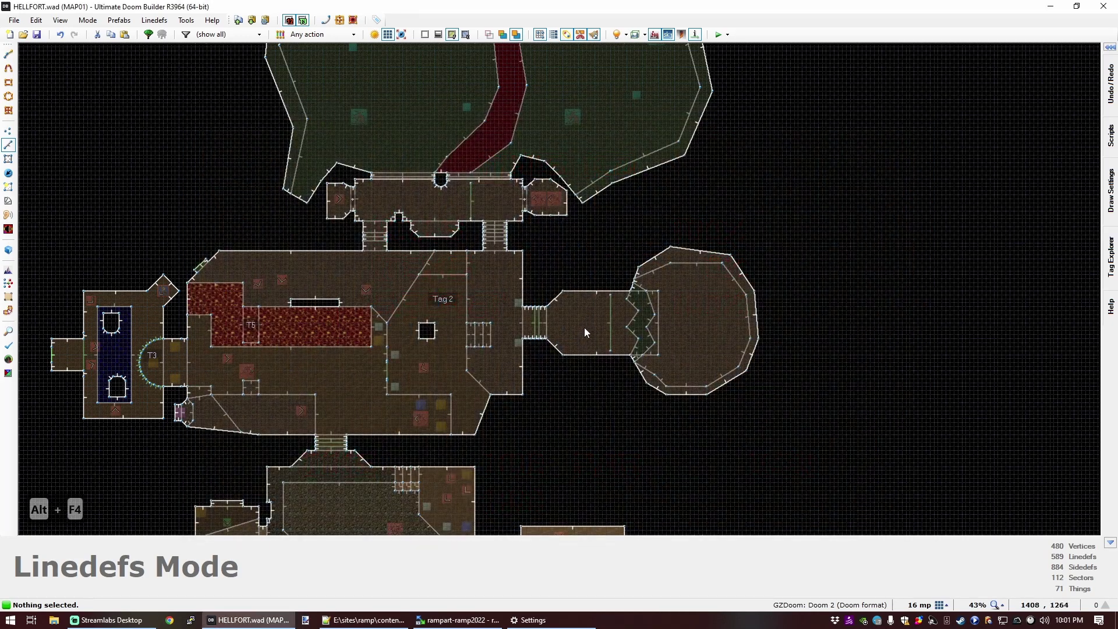
Step: Set the SW1HOT switch linedef's action to 20 S1 Floor Raise to Next Higher Floor (changes texture) and save the map
{"action": "scroll", "coordinate": [584, 327], "scroll_direction": "down", "scroll_amount": 2}
{"action": "scroll", "coordinate": [379, 173], "scroll_direction": "up", "scroll_amount": 3}
{"action": "scroll", "coordinate": [289, 318], "scroll_direction": "up", "scroll_amount": 4}
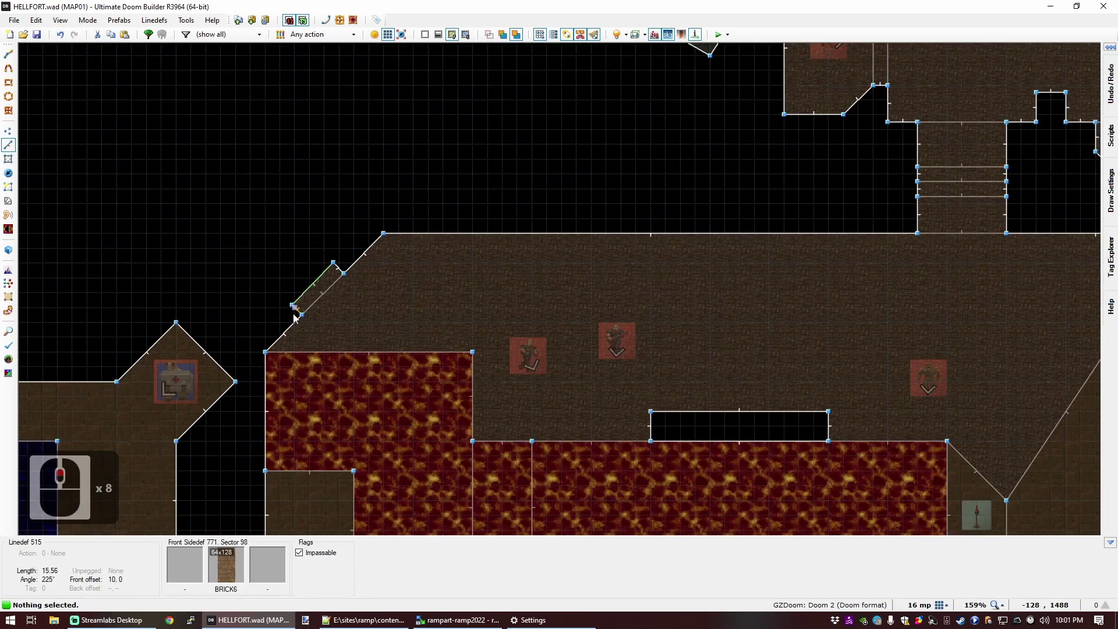
{"action": "right_click", "coordinate": [319, 278]}
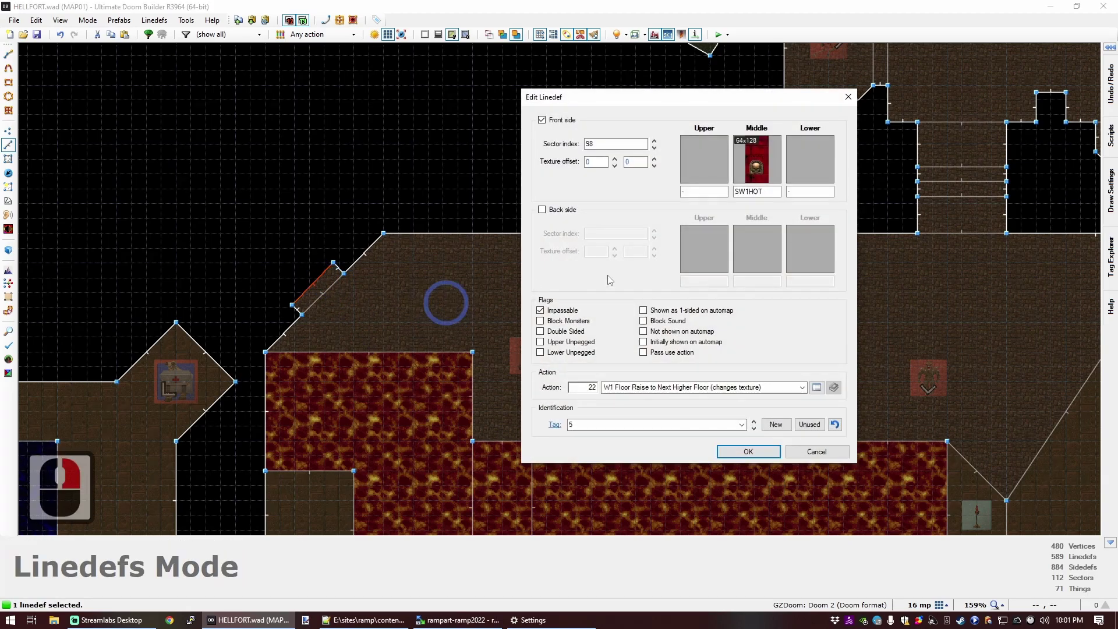
{"action": "left_click", "coordinate": [816, 387]}
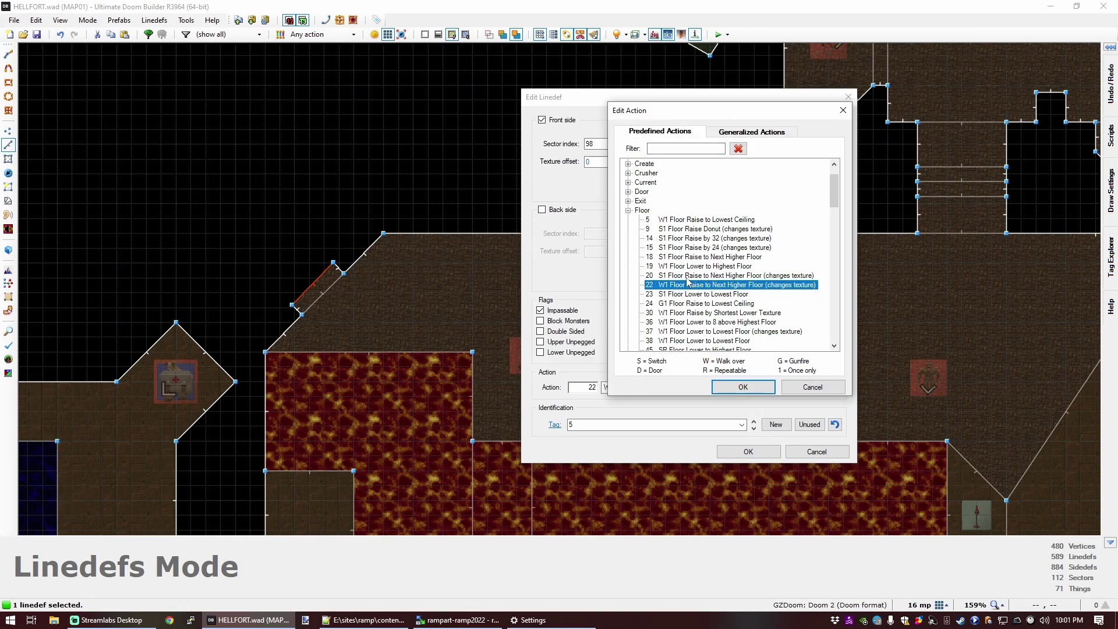
{"action": "left_click", "coordinate": [690, 275]}
{"action": "left_click", "coordinate": [738, 387]}
{"action": "left_click", "coordinate": [743, 451]}
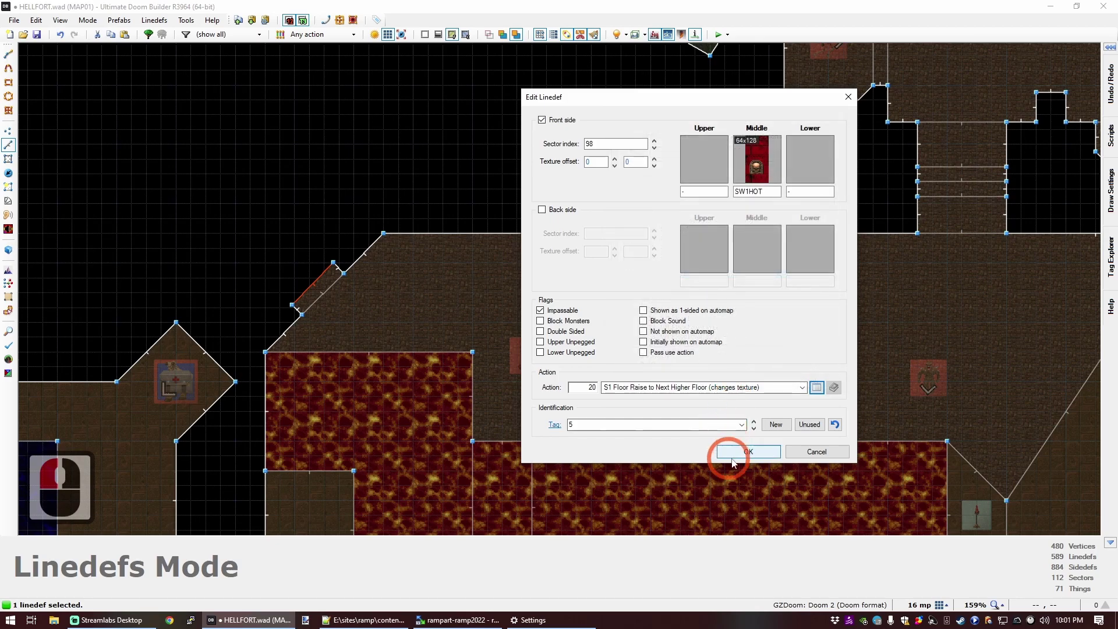
{"action": "left_click", "coordinate": [37, 34]}
Step: Launch a new playtest of the map and go from the start area to the tall metal-strapped wooden door
{"action": "scroll", "coordinate": [344, 154], "scroll_direction": "down", "scroll_amount": 3}
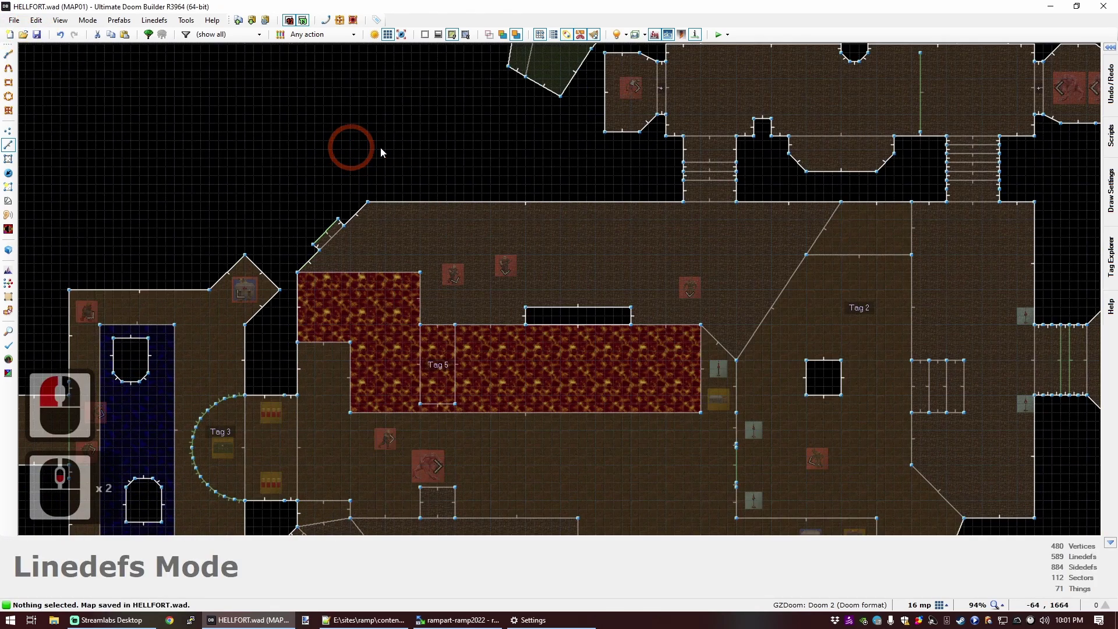
{"action": "left_click", "coordinate": [717, 35]}
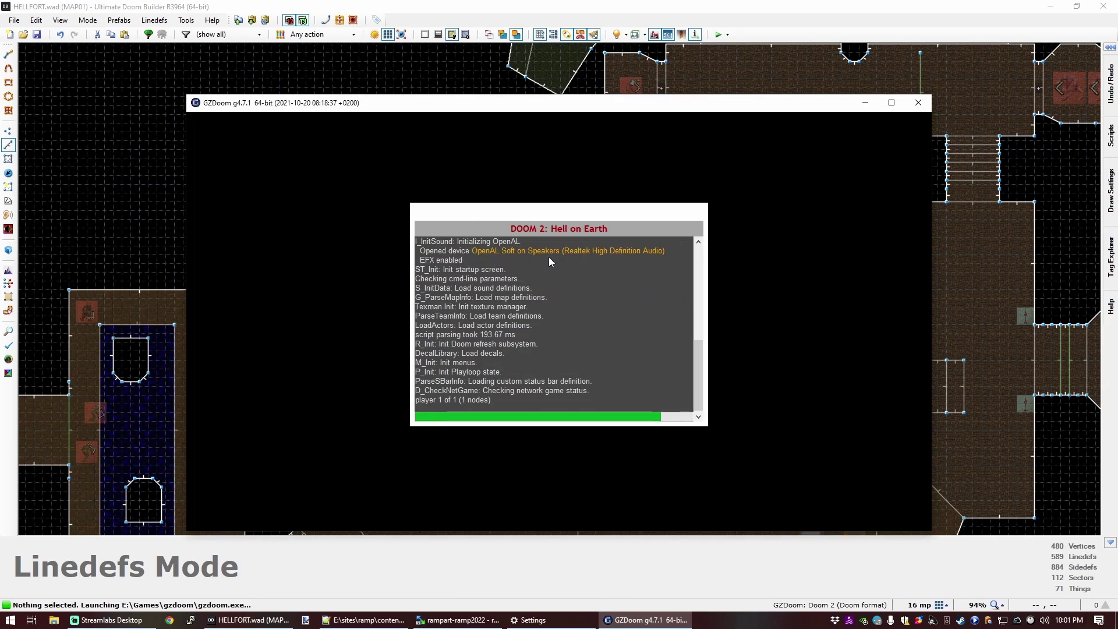
{"action": "key", "text": "w"}
{"action": "key", "text": "d"}
{"action": "key", "text": "d"}
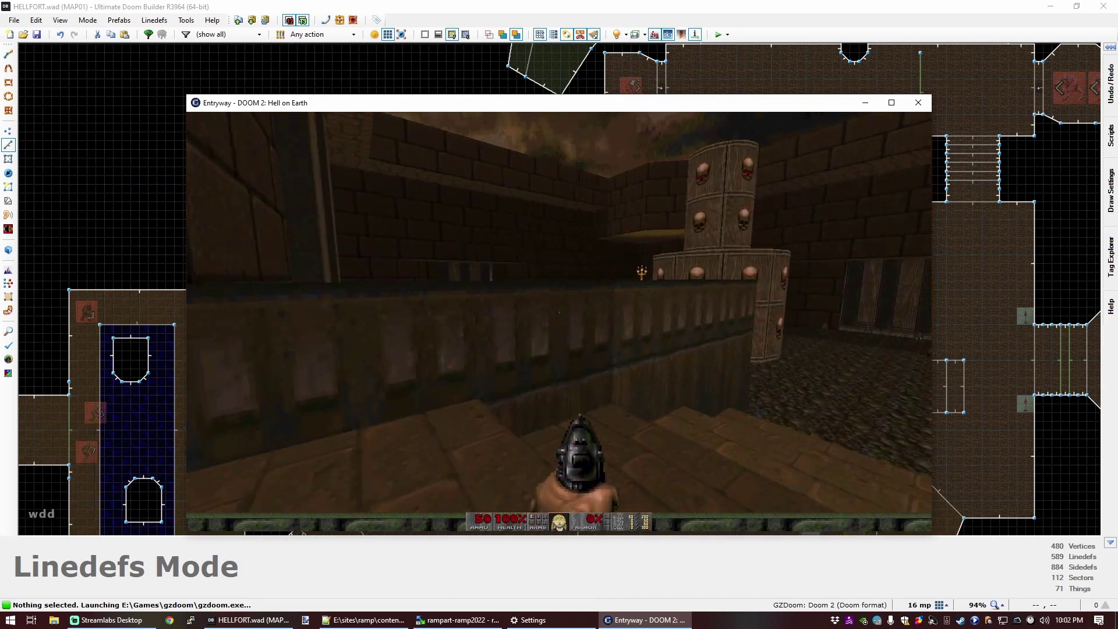
{"action": "key", "text": "a"}
{"action": "key", "text": "d"}
{"action": "key", "text": "w"}
{"action": "key", "text": "a"}
{"action": "key", "text": "a"}
{"action": "key", "text": "d"}
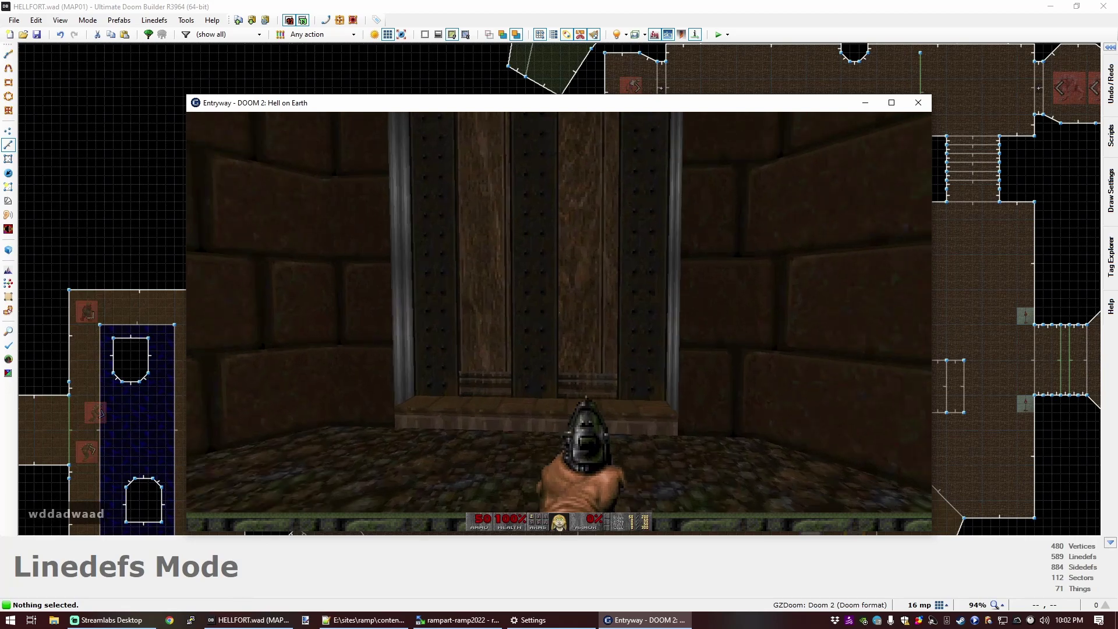
Step: Open the wooden door and cross the torch-lit hall past the skull-carved pillar to the high ledge wall
{"action": "key", "text": "s"}
{"action": "key", "text": "e"}
{"action": "key", "text": "w"}
{"action": "key", "text": "w"}
{"action": "key", "text": "a"}
{"action": "key", "text": "w"}
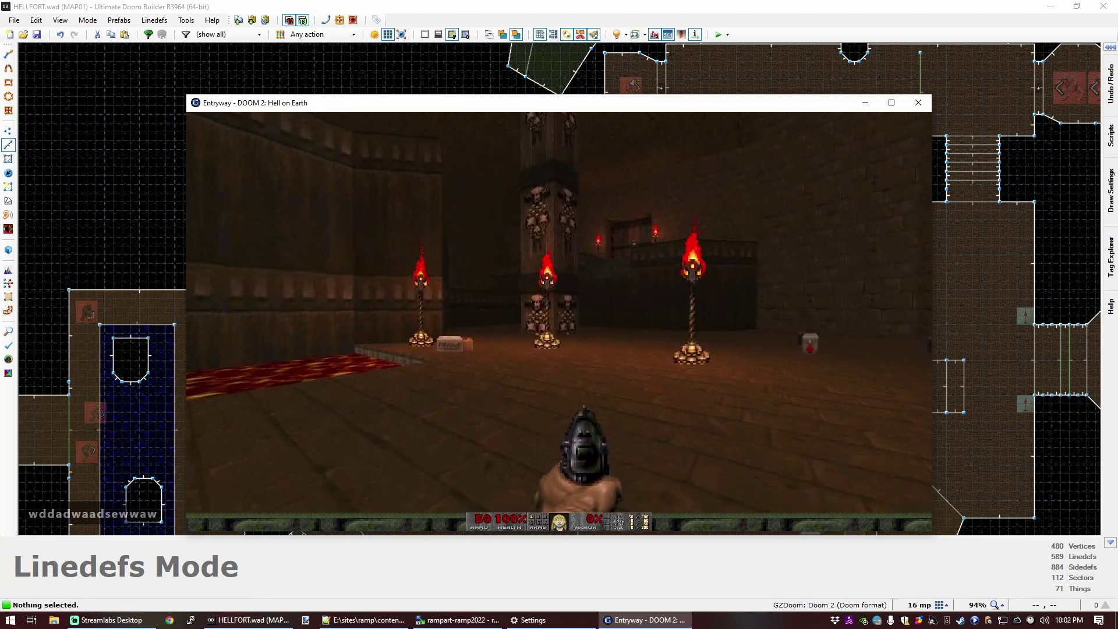
{"action": "key", "text": "d"}
{"action": "key", "text": "w"}
{"action": "key", "text": "d"}
{"action": "key", "text": "w"}
{"action": "key", "text": "d"}
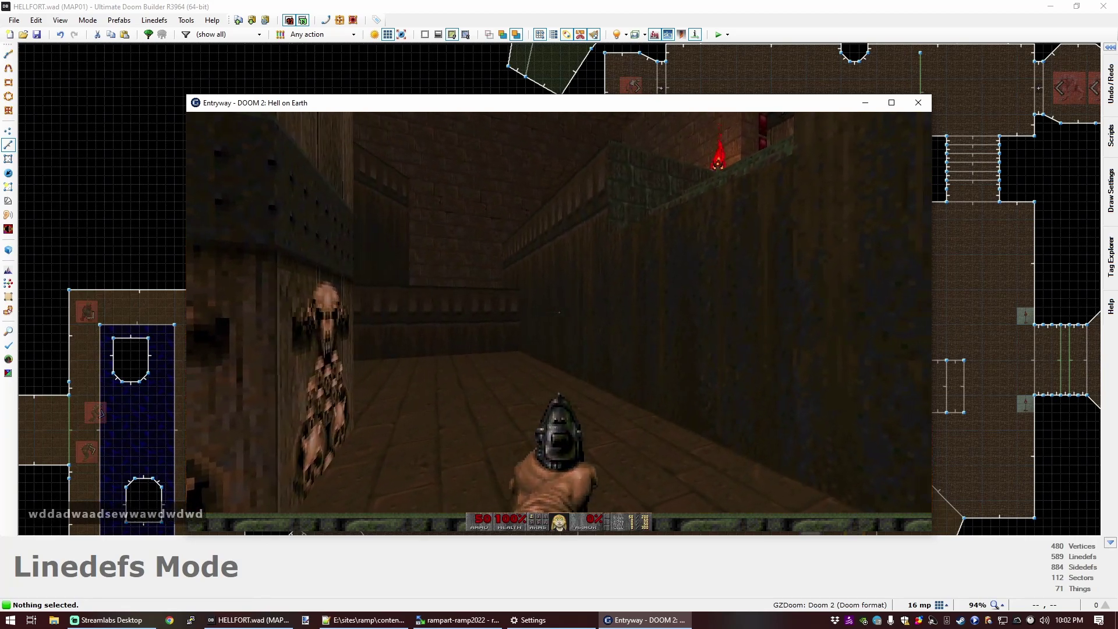
Step: Enable the fly cheat through the console and fly up onto the ledge facing the red-skull door
{"action": "key", "text": "grave"}
{"action": "type", "text": "fly"}
{"action": "key", "text": "Return"}
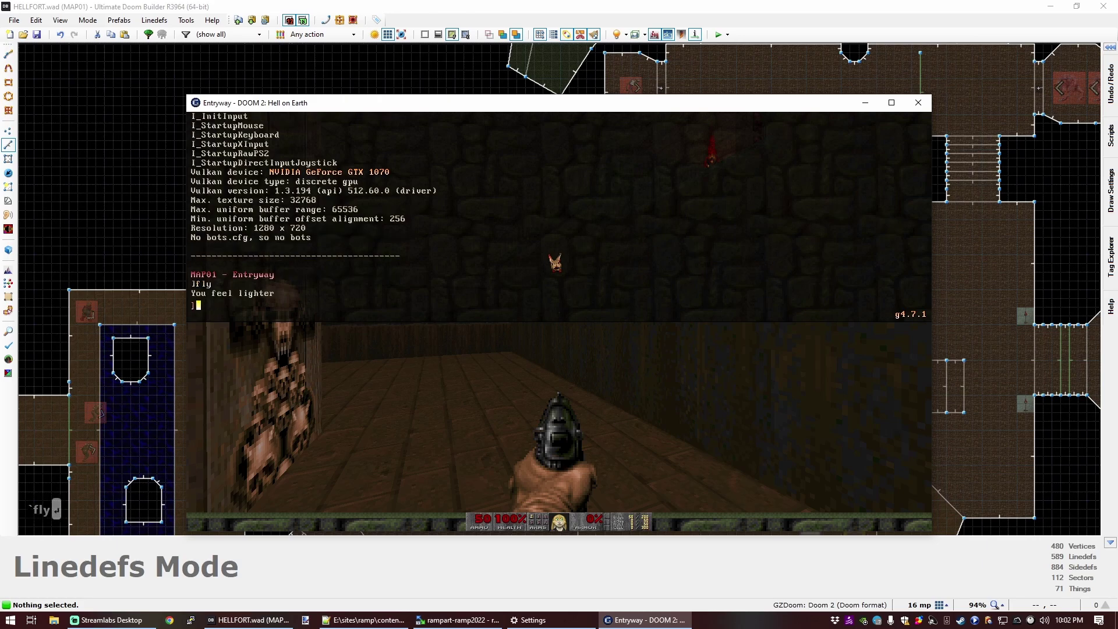
{"action": "key", "text": "grave"}
{"action": "key", "text": "space"}
{"action": "key", "text": "space"}
{"action": "key", "text": "space"}
{"action": "key", "text": "space"}
{"action": "key", "text": "w"}
{"action": "key", "text": "d"}
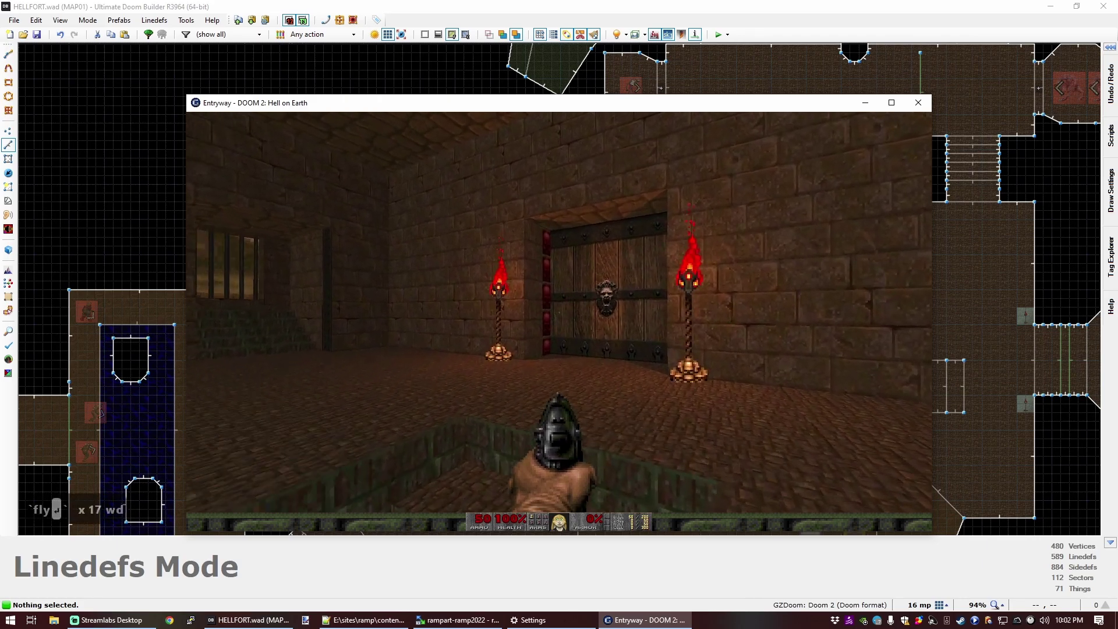
Step: Toggle the fly cheat again through the console and move along the ledge beside the red-skull door
{"action": "key", "text": "w"}
{"action": "key", "text": "s"}
{"action": "key", "text": "a"}
{"action": "key", "text": "grave"}
{"action": "key", "text": "grave"}
{"action": "key", "text": "w"}
{"action": "key", "text": "w"}
{"action": "key", "text": "w"}
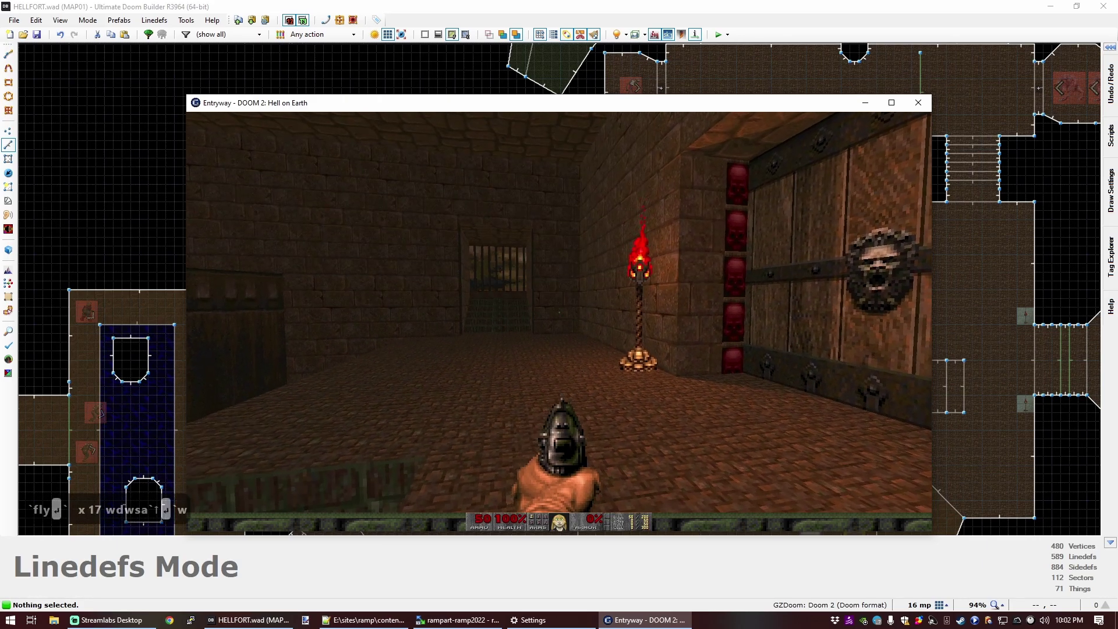
Step: Continue to the switch alcove above the lava and activate the switch
{"action": "key", "text": "a"}
{"action": "key", "text": "w"}
{"action": "key", "text": "w"}
{"action": "key", "text": "d"}
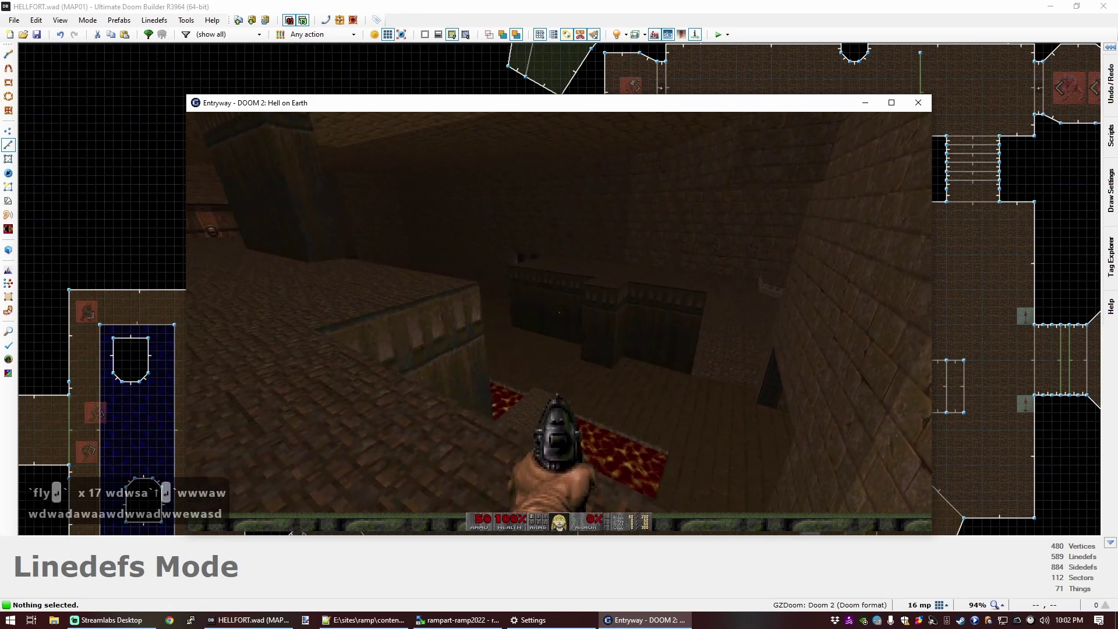
Step: Look down from the upper ledge to check how the switch-triggered platform rises out of the lava
{"action": "key", "text": "w"}
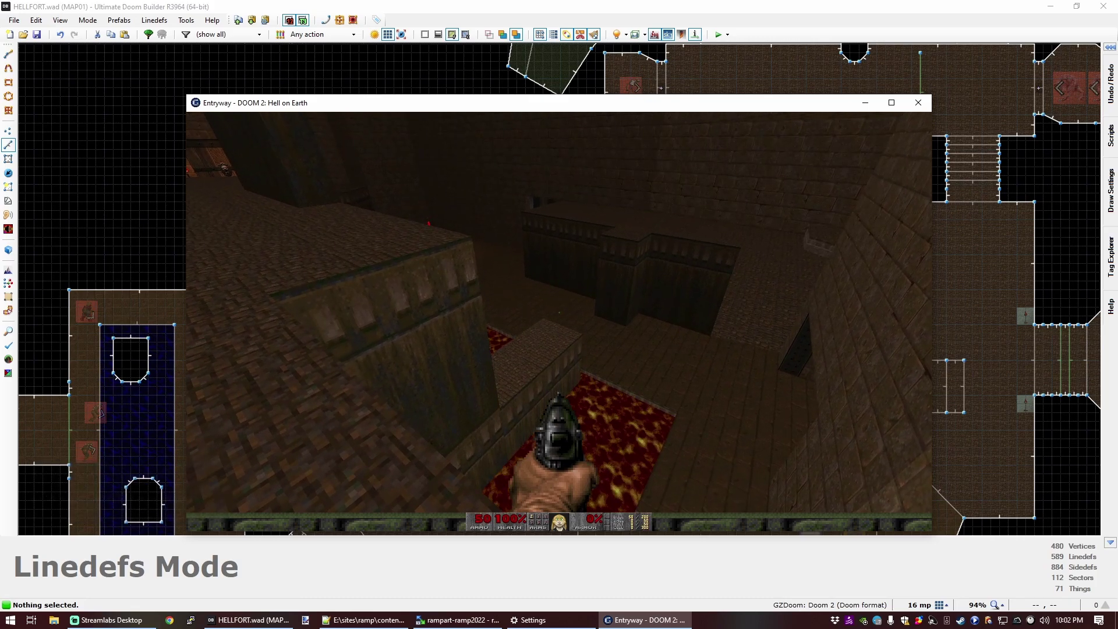
{"action": "key", "text": "s"}
{"action": "key", "text": "w"}
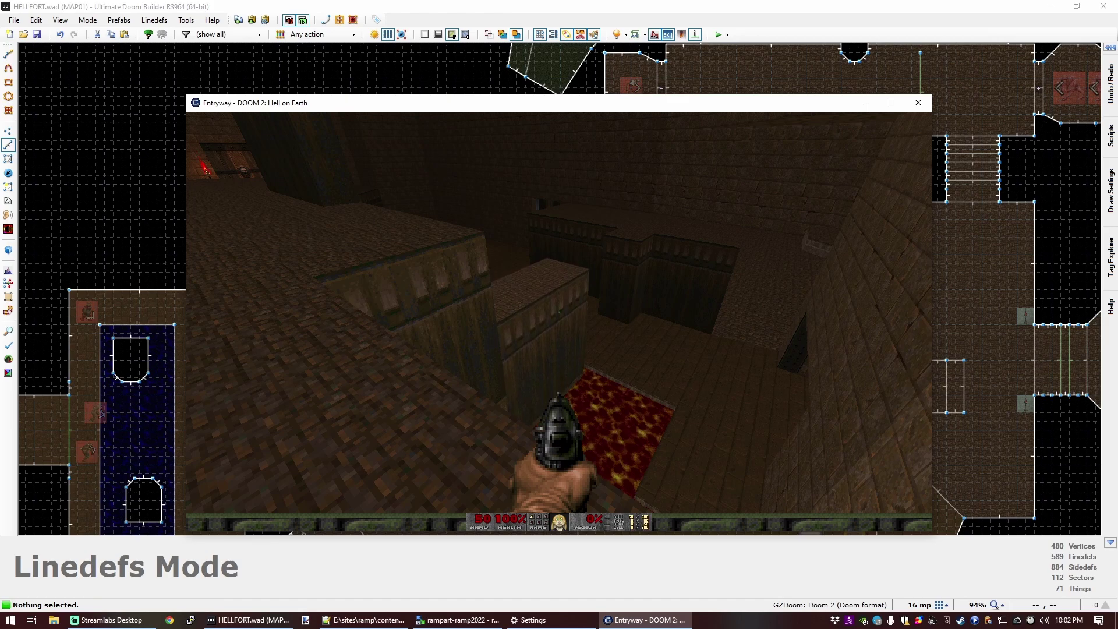
{"action": "key", "text": "w"}
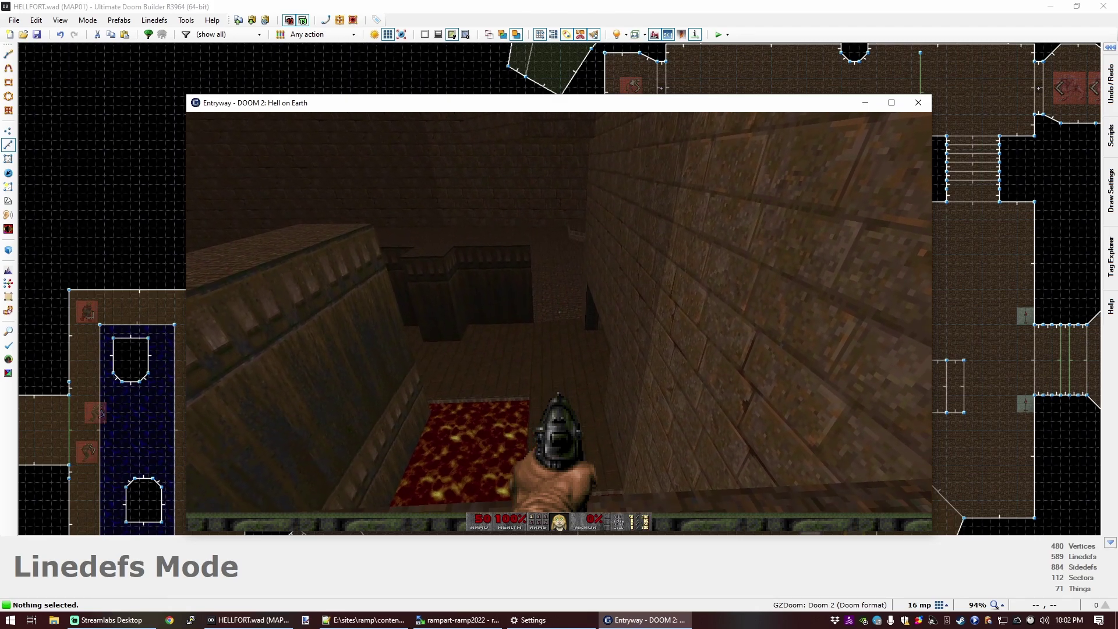
{"action": "key", "text": "s"}
{"action": "key", "text": "a"}
{"action": "key", "text": "a"}
{"action": "key", "text": "w"}
{"action": "key", "text": "d"}
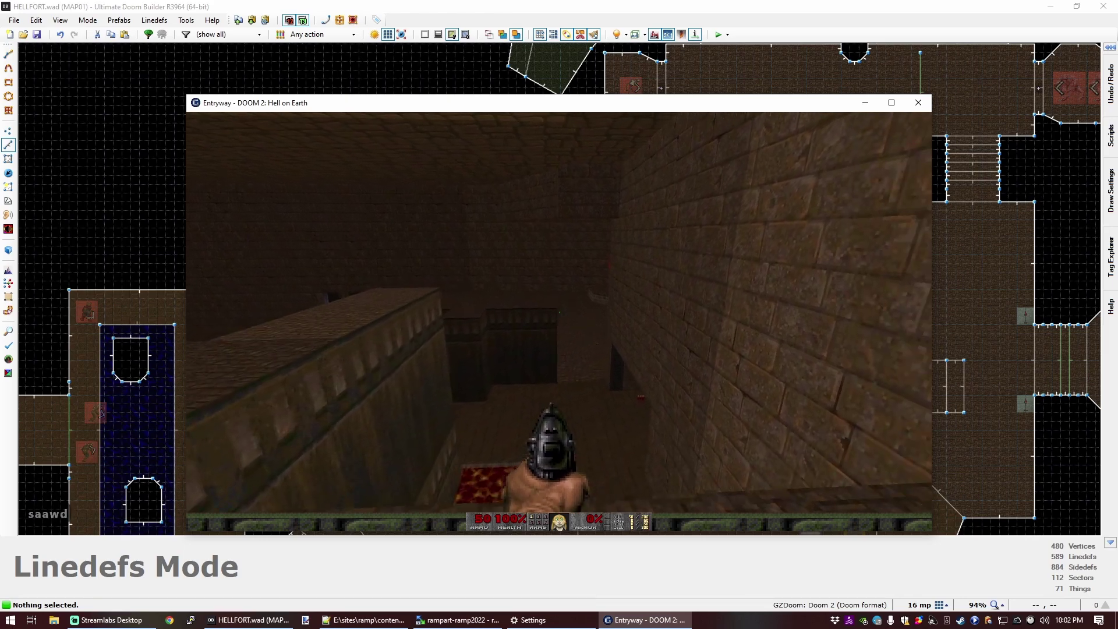
Step: Playtest the level by walking through the brick hall with the lava pit and the raised ledges
{"action": "key", "text": "d"}
{"action": "key", "text": "a"}
{"action": "key", "text": "a"}
{"action": "key", "text": "s"}
{"action": "key", "text": "s"}
{"action": "key", "text": "a"}
{"action": "key", "text": "a"}
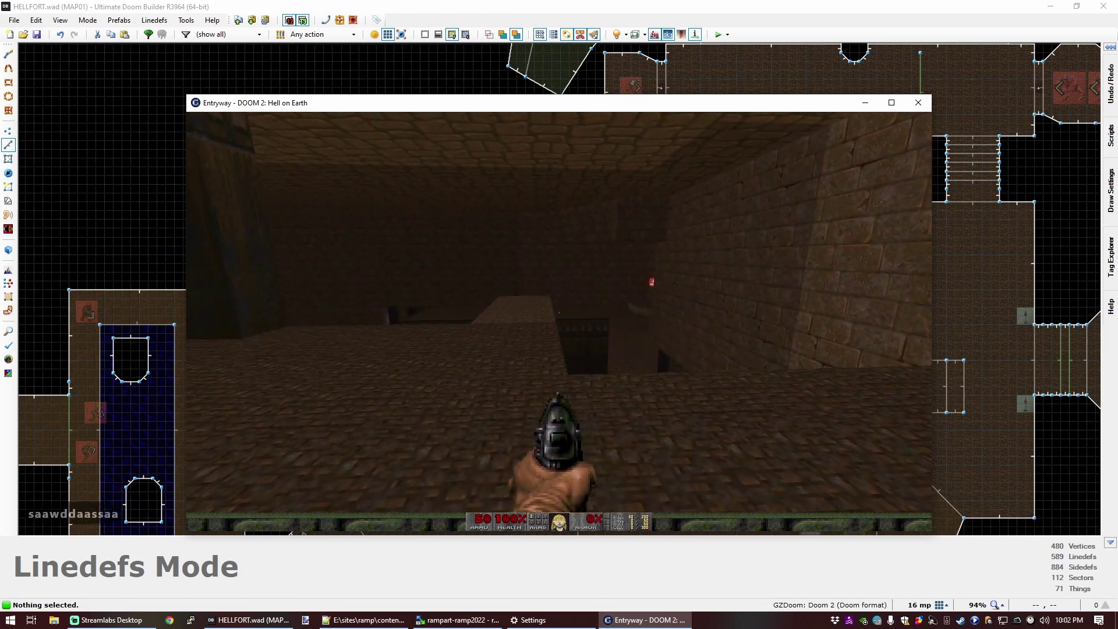
{"action": "key", "text": "a"}
{"action": "key", "text": "w"}
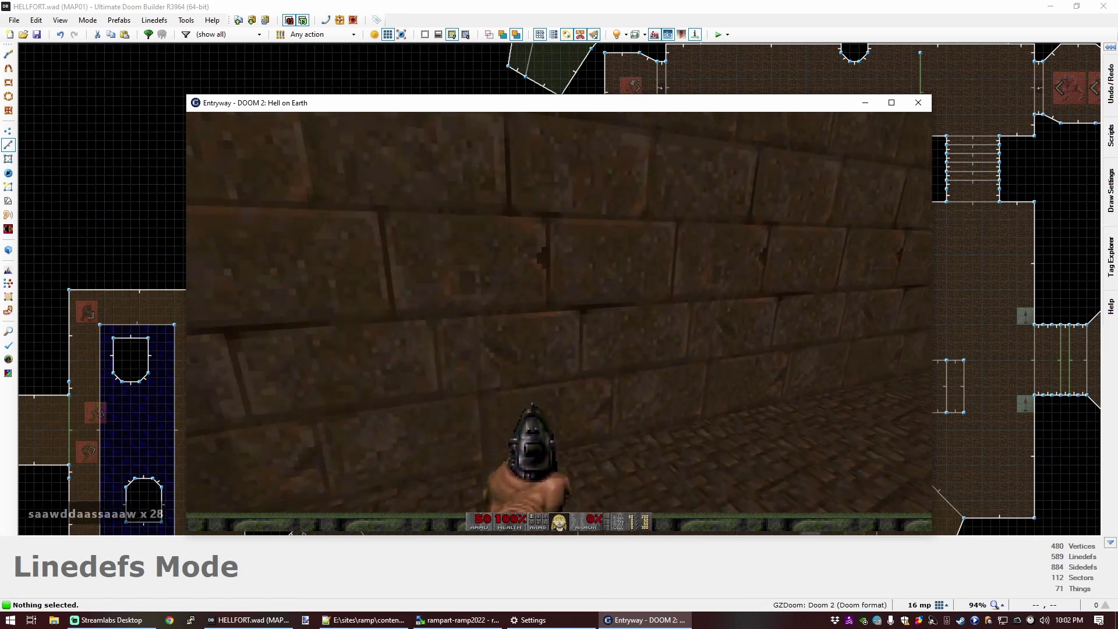
{"action": "key", "text": "s"}
{"action": "key", "text": "d"}
{"action": "key", "text": "w"}
{"action": "key", "text": "a"}
{"action": "key", "text": "a"}
{"action": "key", "text": "d"}
{"action": "key", "text": "w"}
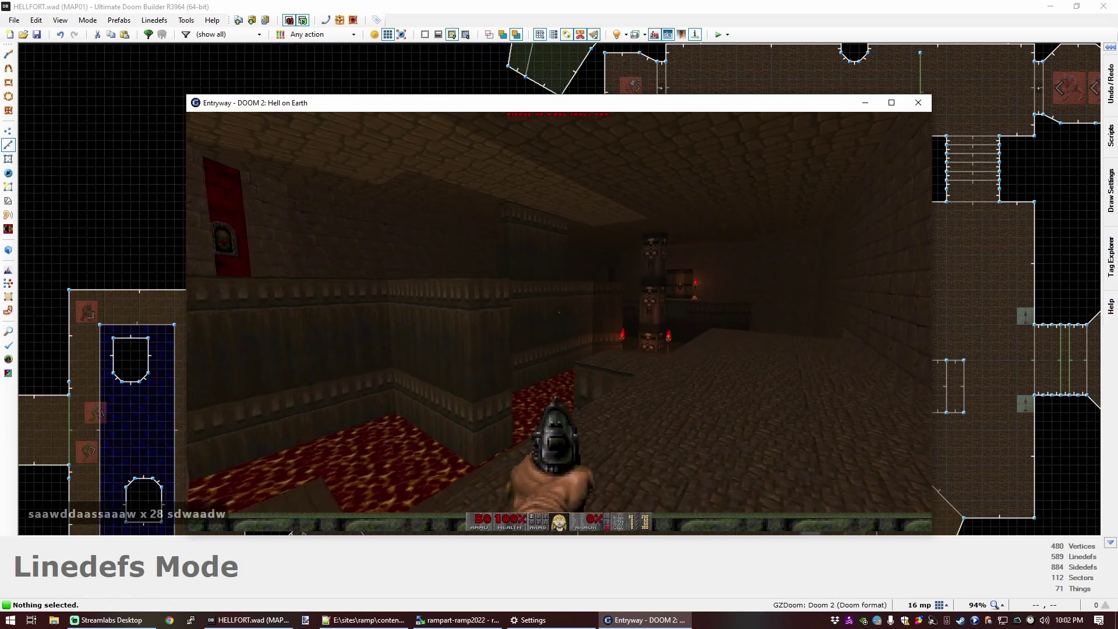
Step: Examine the main hall's skull pillar, torches and untextured walls in the 3D view, ending back on the 2D map
{"action": "scroll", "coordinate": [536, 275], "scroll_direction": "down", "scroll_amount": 4}
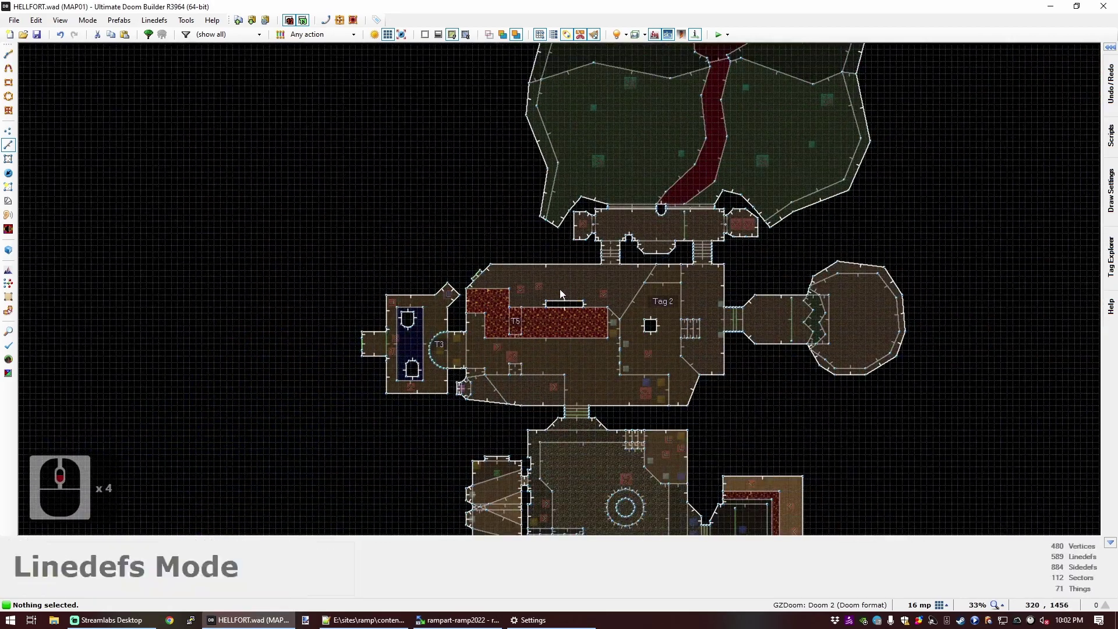
{"action": "key", "text": "q"}
{"action": "key", "text": "d"}
{"action": "key", "text": "f"}
{"action": "key", "text": "d"}
{"action": "key", "text": "f"}
{"action": "key", "text": "e"}
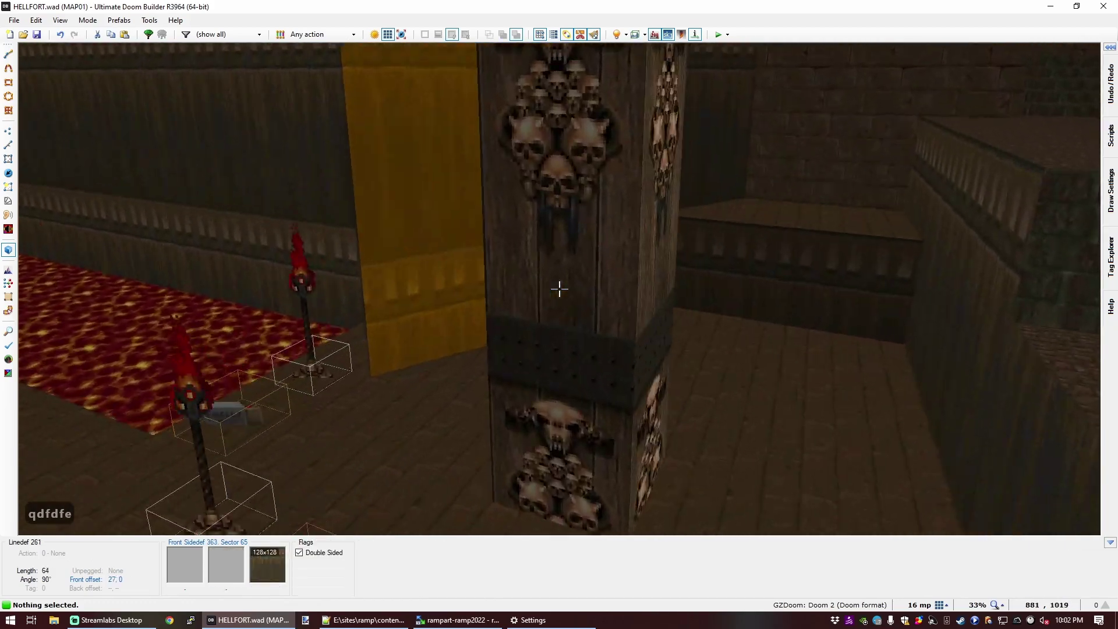
{"action": "key", "text": "f"}
{"action": "key", "text": "e"}
{"action": "key", "text": "f"}
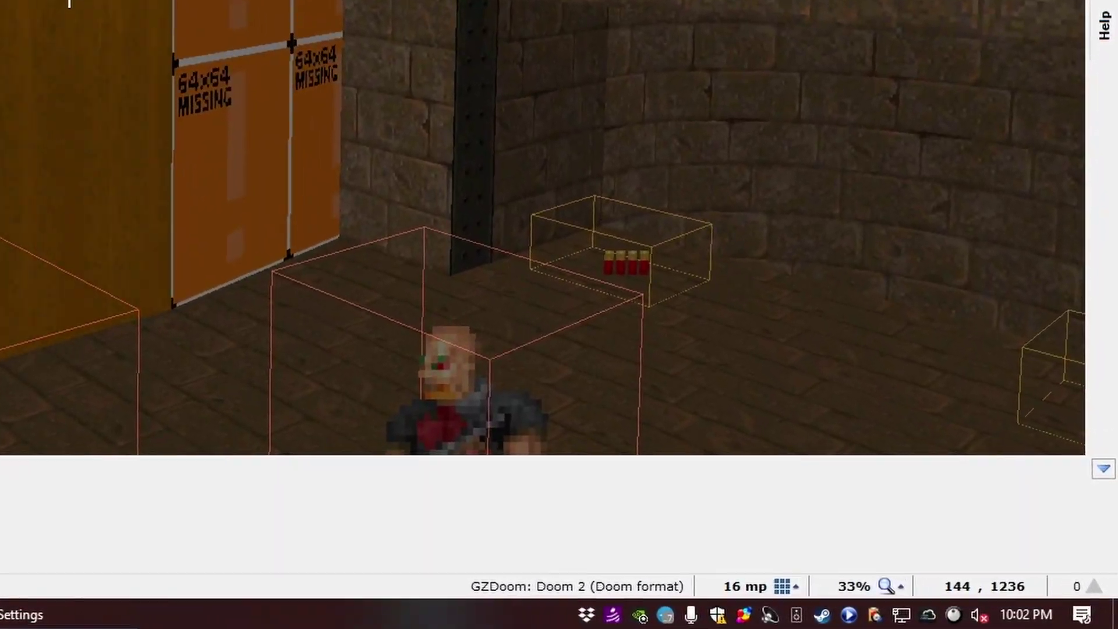
{"action": "key", "text": "e"}
{"action": "key", "text": "q"}
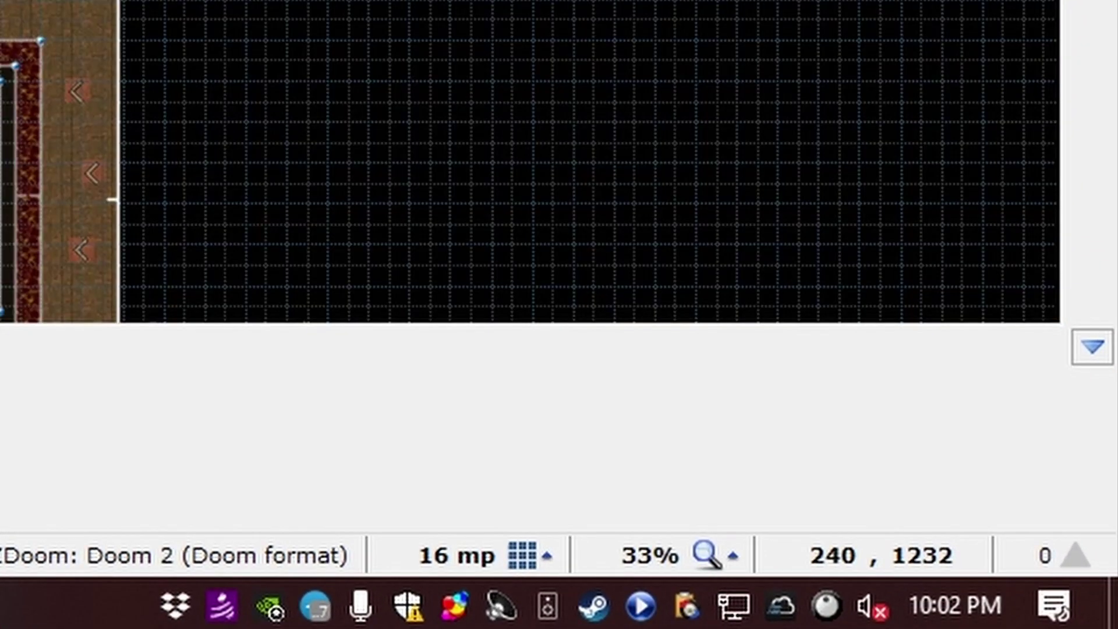
Step: Place a Super Shotgun in the small alcove west of the blue pool room
{"action": "scroll", "coordinate": [529, 162], "scroll_direction": "down", "scroll_amount": 2}
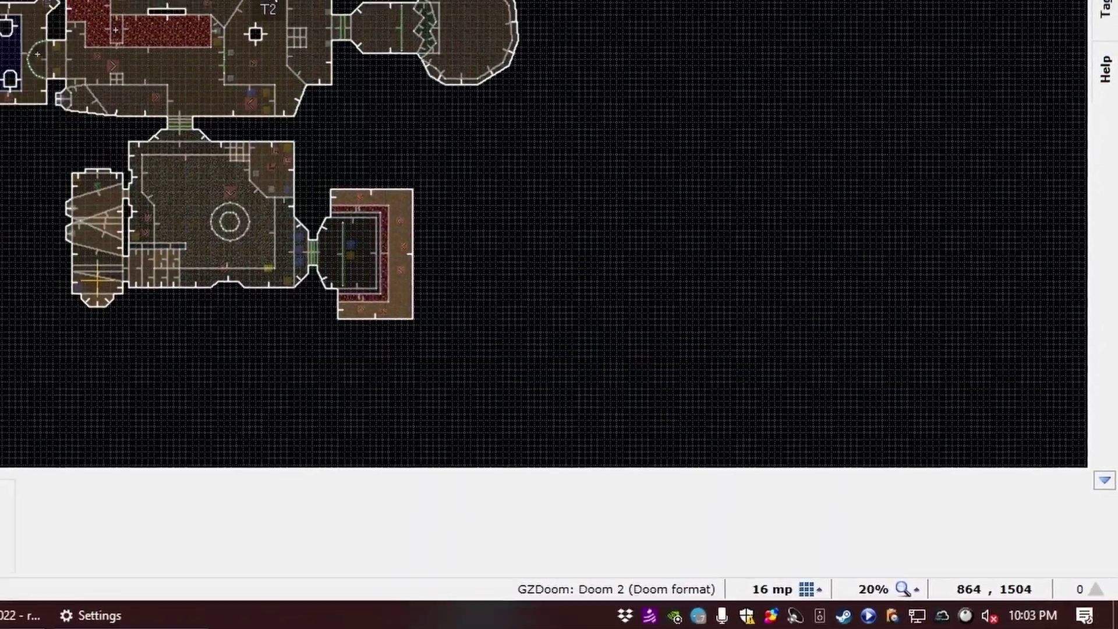
{"action": "key", "text": "t"}
{"action": "scroll", "coordinate": [389, 341], "scroll_direction": "up", "scroll_amount": 3}
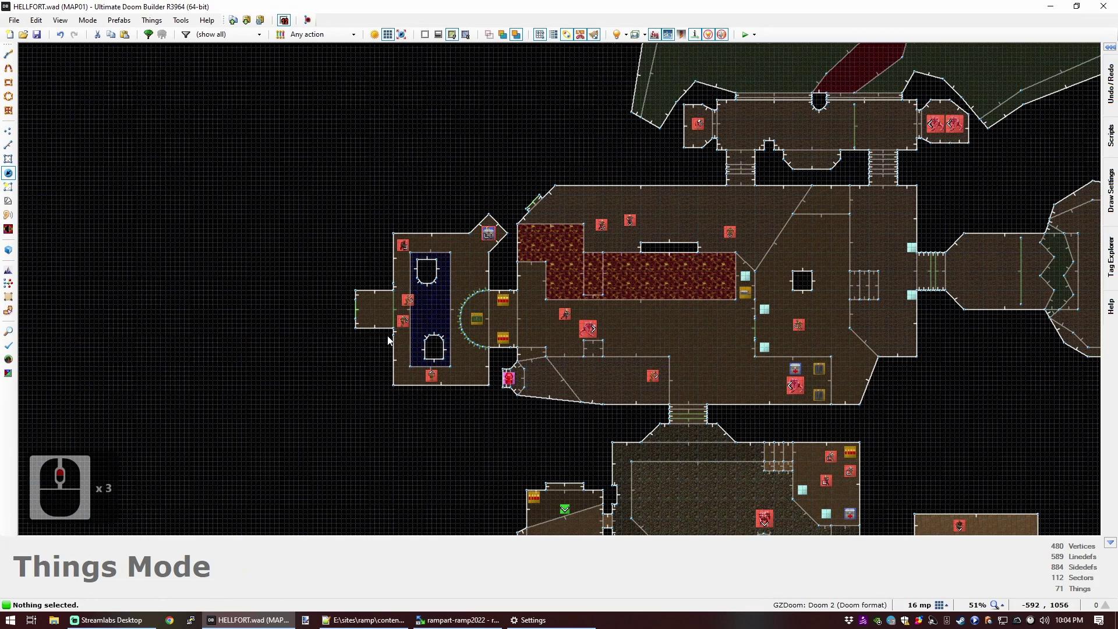
{"action": "scroll", "coordinate": [389, 340], "scroll_direction": "up", "scroll_amount": 3}
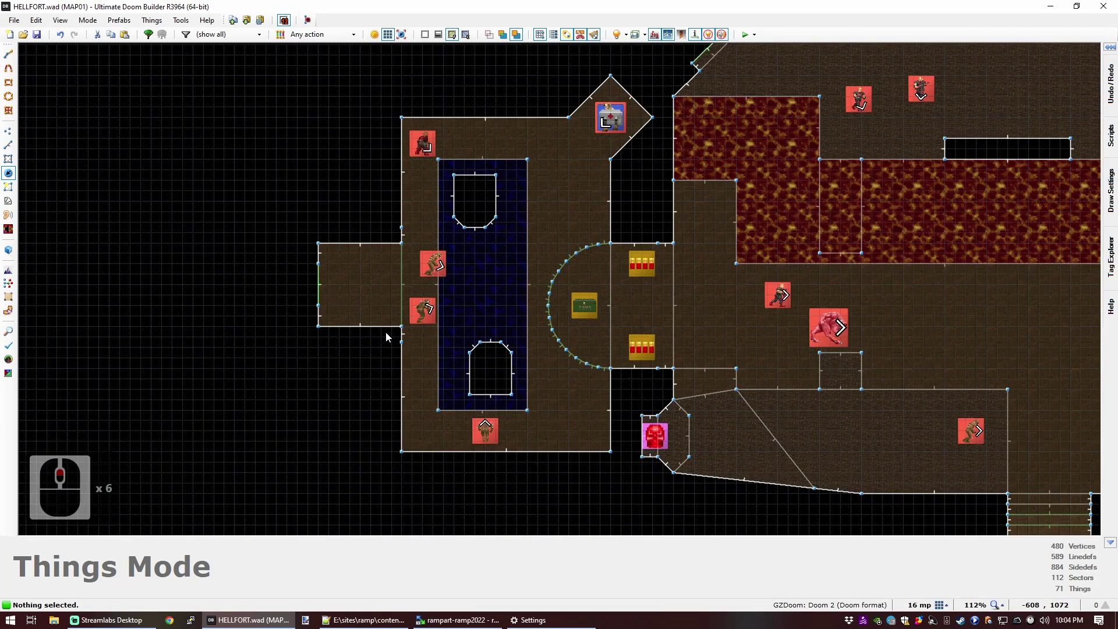
{"action": "double_click", "coordinate": [361, 290]}
{"action": "type", "text": "sup"}
{"action": "double_click", "coordinate": [383, 138]}
{"action": "key", "text": "c"}
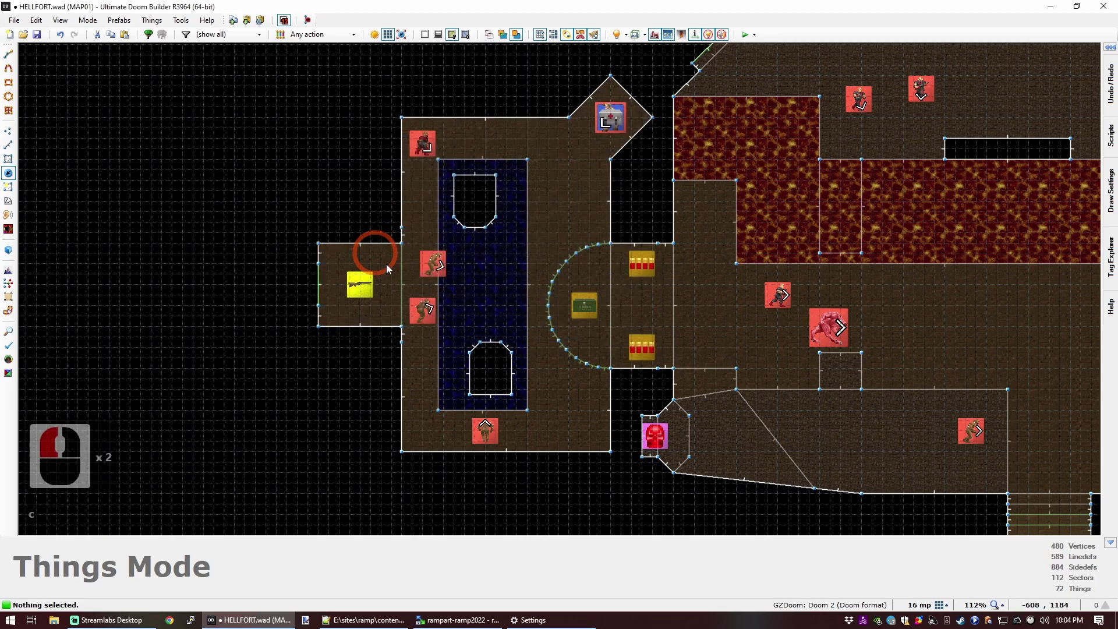
Step: Save the map
{"action": "scroll", "coordinate": [390, 303], "scroll_direction": "down", "scroll_amount": 3}
{"action": "scroll", "coordinate": [402, 303], "scroll_direction": "down", "scroll_amount": 1}
{"action": "key", "text": "t"}
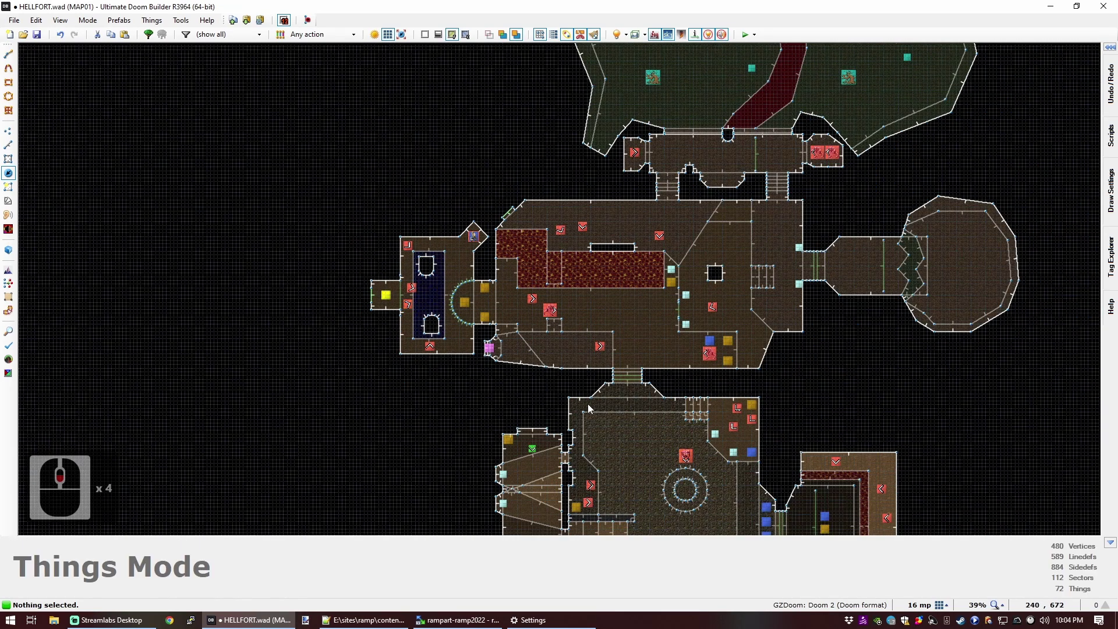
{"action": "scroll", "coordinate": [409, 340], "scroll_direction": "up", "scroll_amount": 4}
{"action": "key", "text": "ctrl+s"}
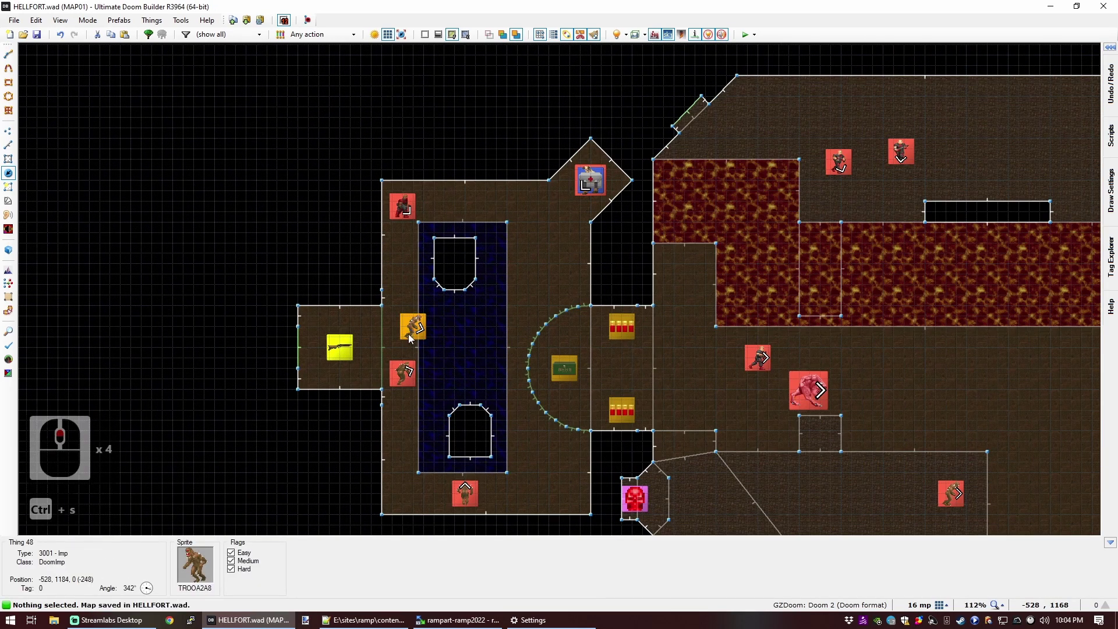
Step: Inspect the floor-raising trigger line at the entrance of the Super Shotgun alcove and its tagged sector
{"action": "key", "text": "t"}
{"action": "scroll", "coordinate": [592, 332], "scroll_direction": "down", "scroll_amount": 2}
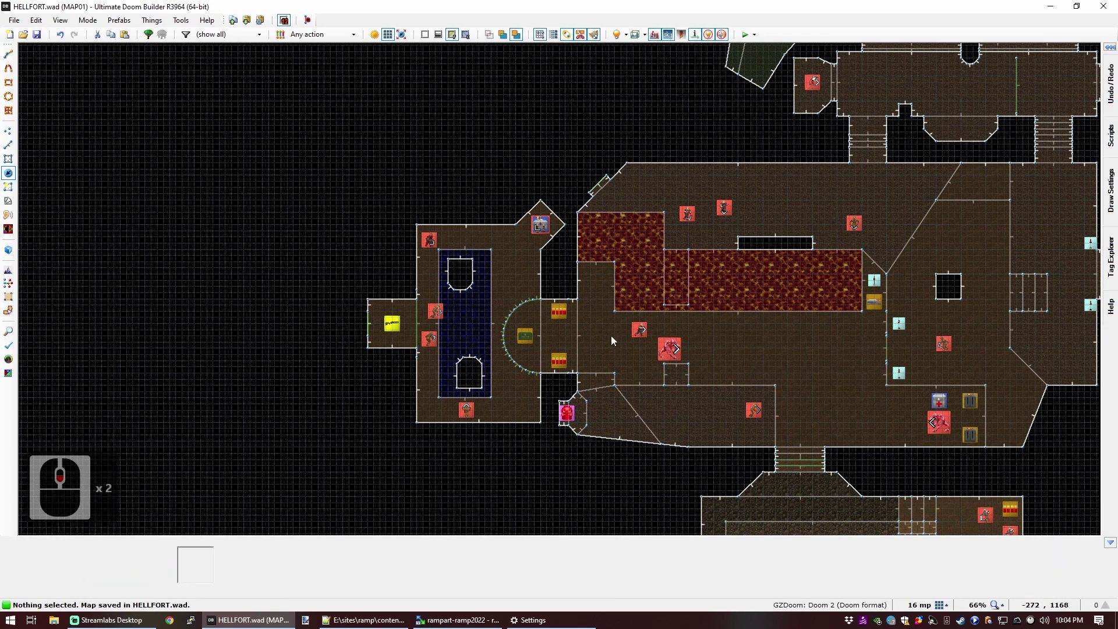
{"action": "scroll", "coordinate": [588, 263], "scroll_direction": "up", "scroll_amount": 2}
{"action": "scroll", "coordinate": [565, 308], "scroll_direction": "down", "scroll_amount": 4}
{"action": "scroll", "coordinate": [693, 279], "scroll_direction": "up", "scroll_amount": 3}
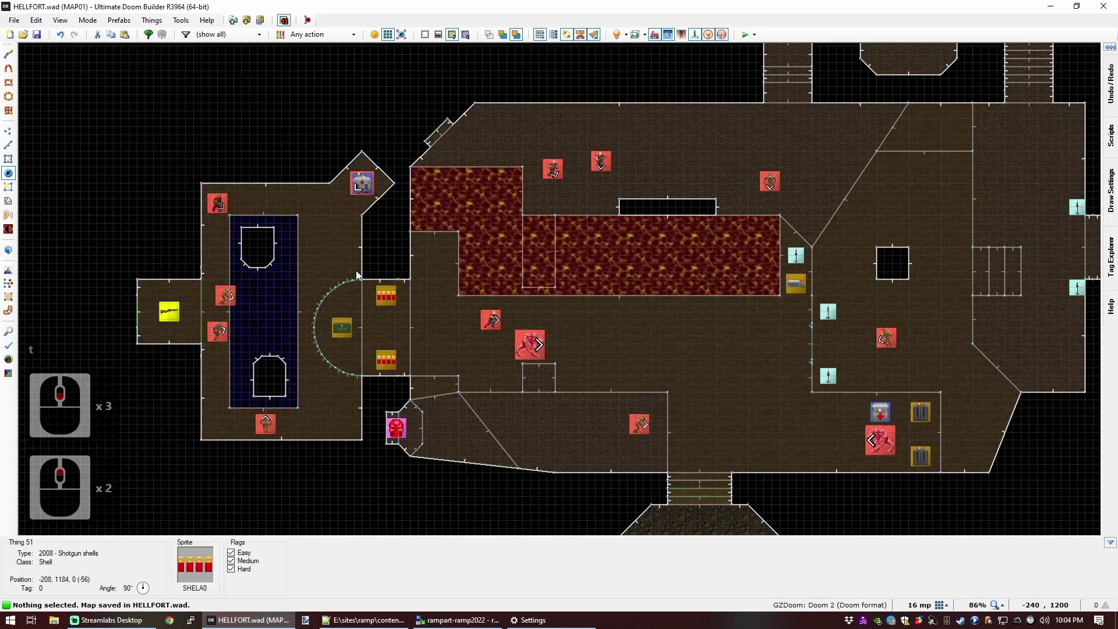
{"action": "key", "text": "l"}
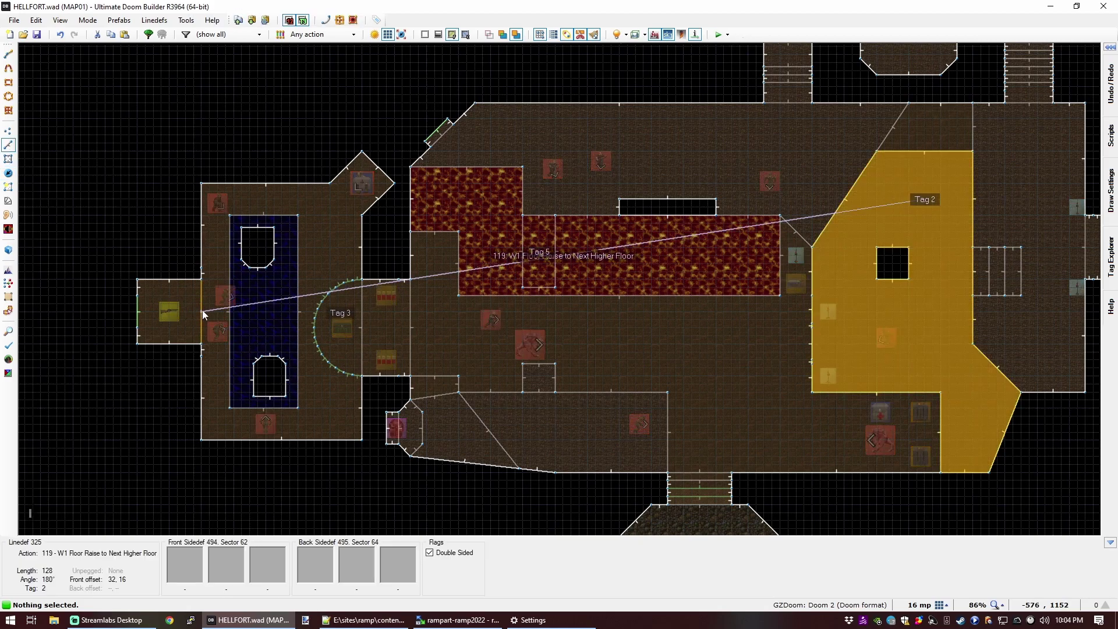
{"action": "scroll", "coordinate": [350, 284], "scroll_direction": "down", "scroll_amount": 4}
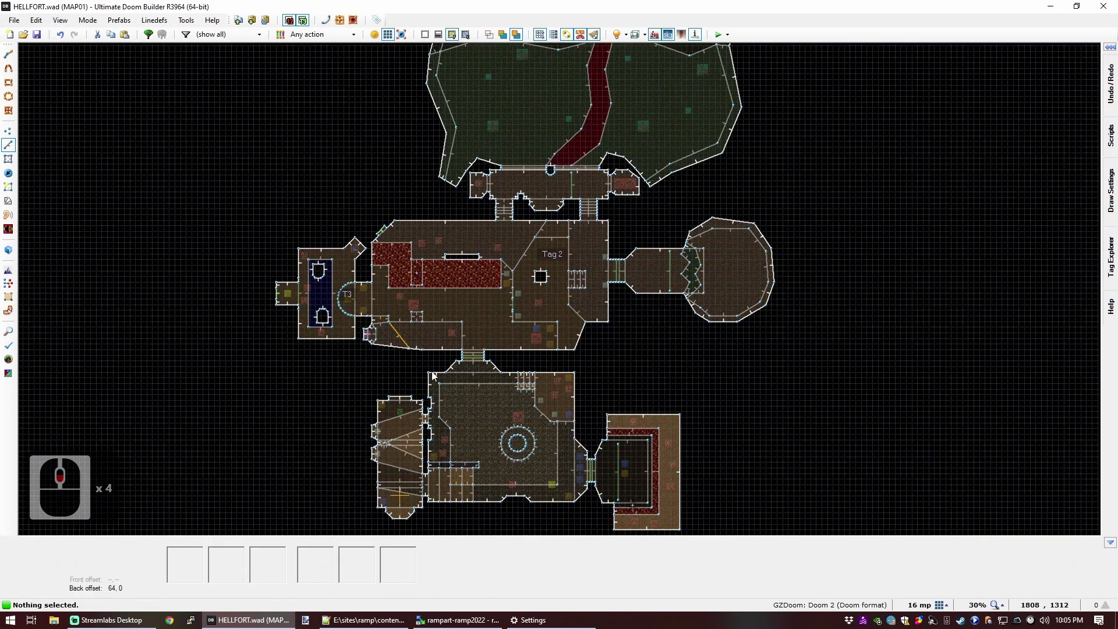
{"action": "scroll", "coordinate": [408, 350], "scroll_direction": "up", "scroll_amount": 3}
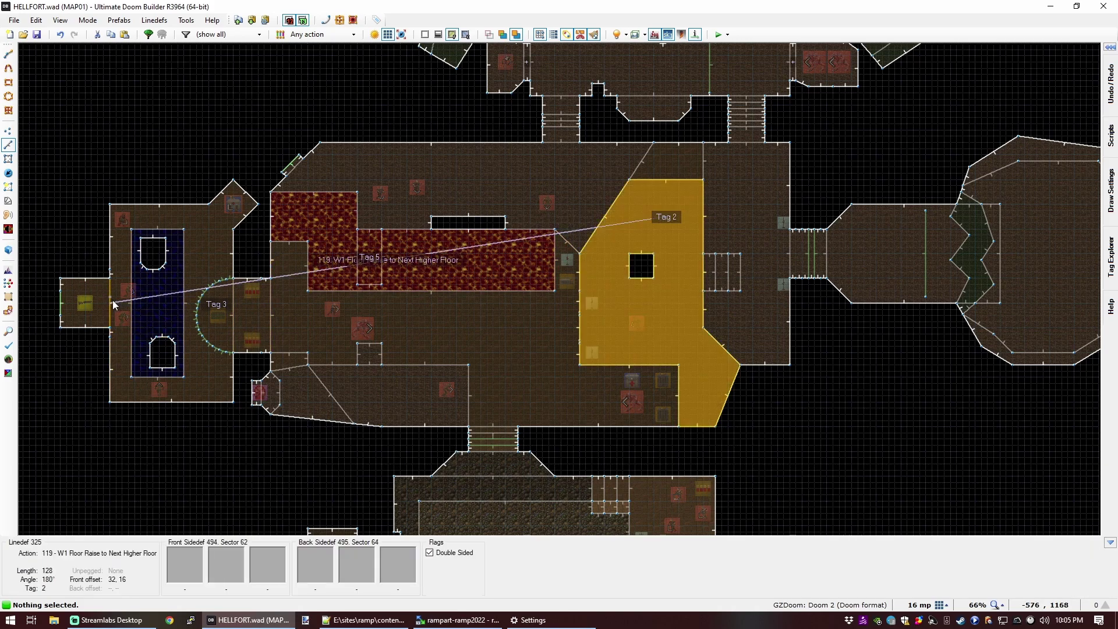
Step: Draw a 96 by 96 square alcove off the main hall's east wall, north of the eastern doorway
{"action": "key", "text": "l"}
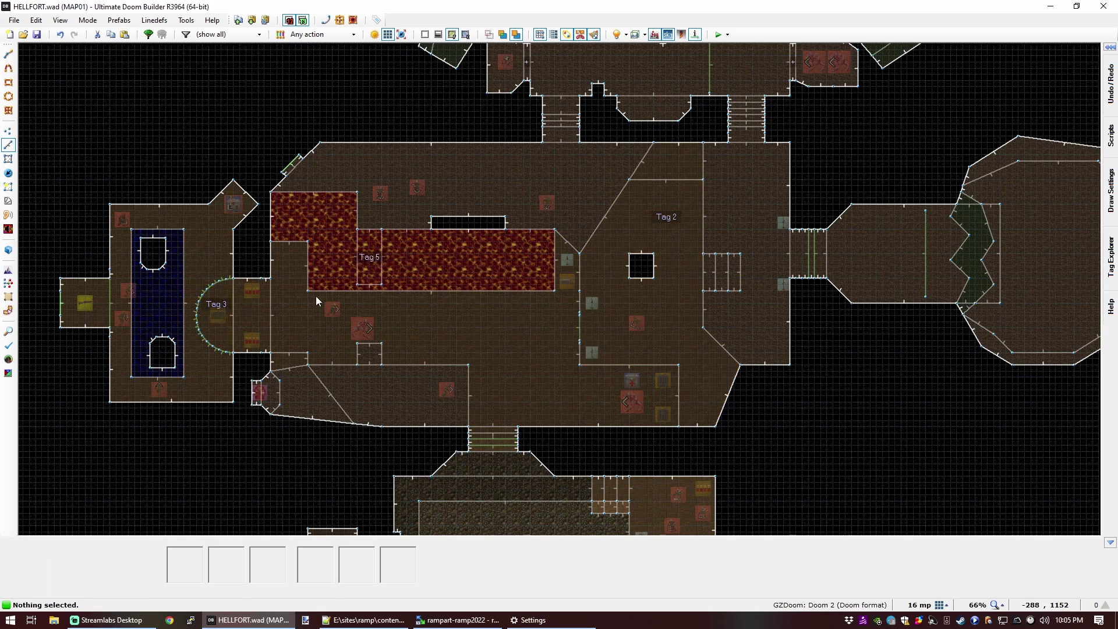
{"action": "scroll", "coordinate": [559, 261], "scroll_direction": "down", "scroll_amount": 2}
{"action": "scroll", "coordinate": [644, 242], "scroll_direction": "up", "scroll_amount": 2}
{"action": "scroll", "coordinate": [720, 204], "scroll_direction": "down", "scroll_amount": 1}
{"action": "scroll", "coordinate": [718, 198], "scroll_direction": "up", "scroll_amount": 3}
{"action": "scroll", "coordinate": [718, 198], "scroll_direction": "up", "scroll_amount": 1}
{"action": "key", "text": "ctrl+d"}
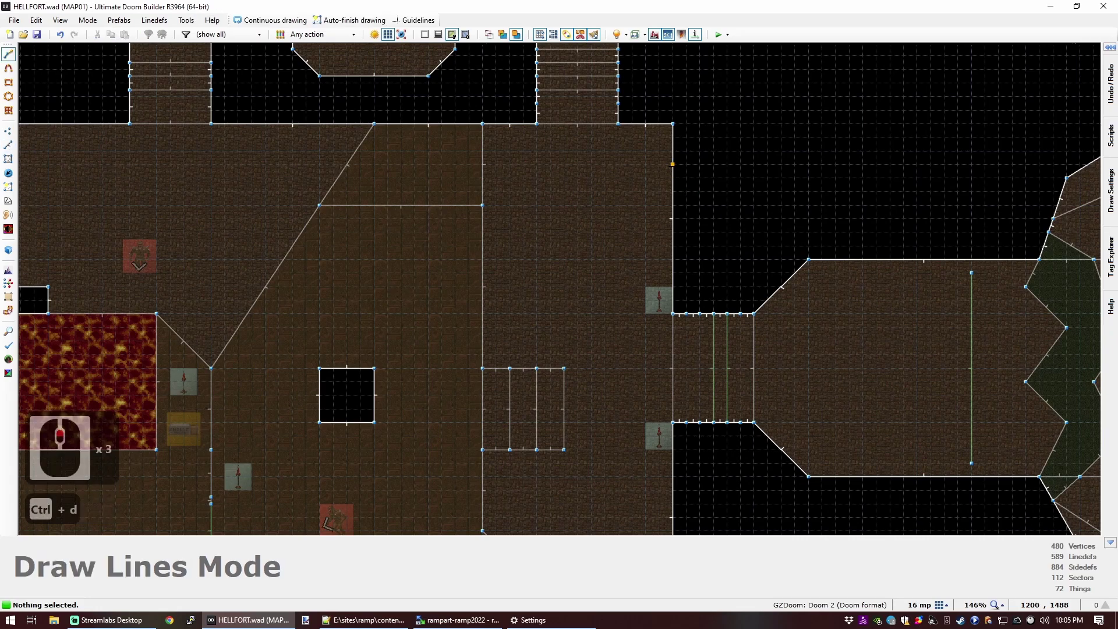
{"action": "left_click_drag", "start_coordinate": [671, 164], "coordinate": [739, 164]}
{"action": "left_click", "coordinate": [754, 165]}
{"action": "left_click", "coordinate": [754, 245]}
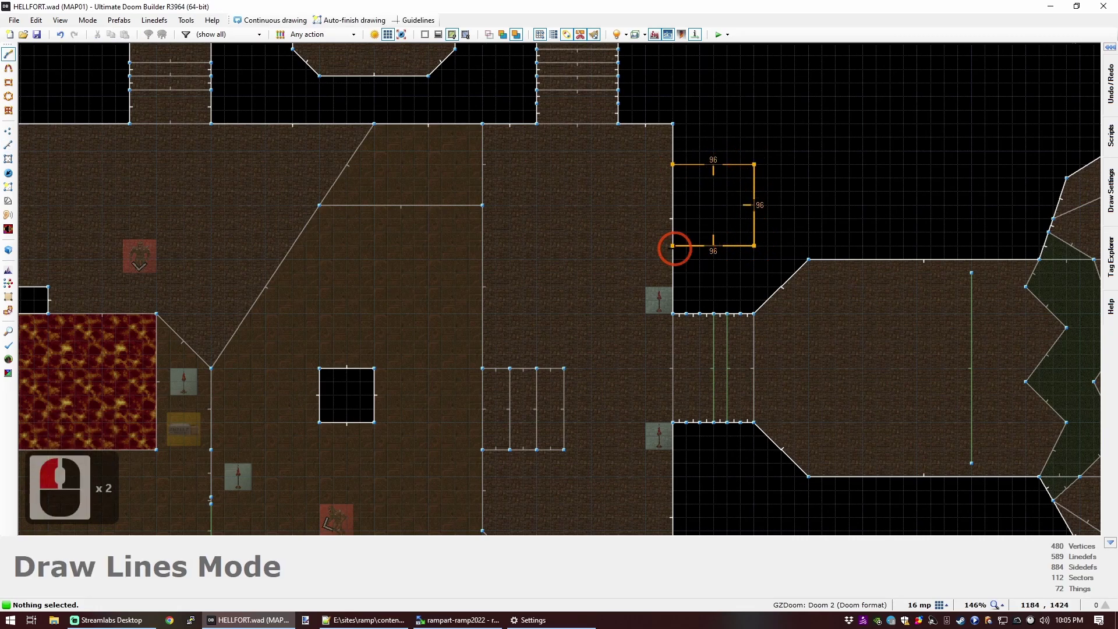
{"action": "left_click", "coordinate": [673, 245]}
Step: Lower the new alcove's floor to -56 in the 3D view
{"action": "key", "text": "q"}
{"action": "key", "text": "d"}
{"action": "key", "text": "e"}
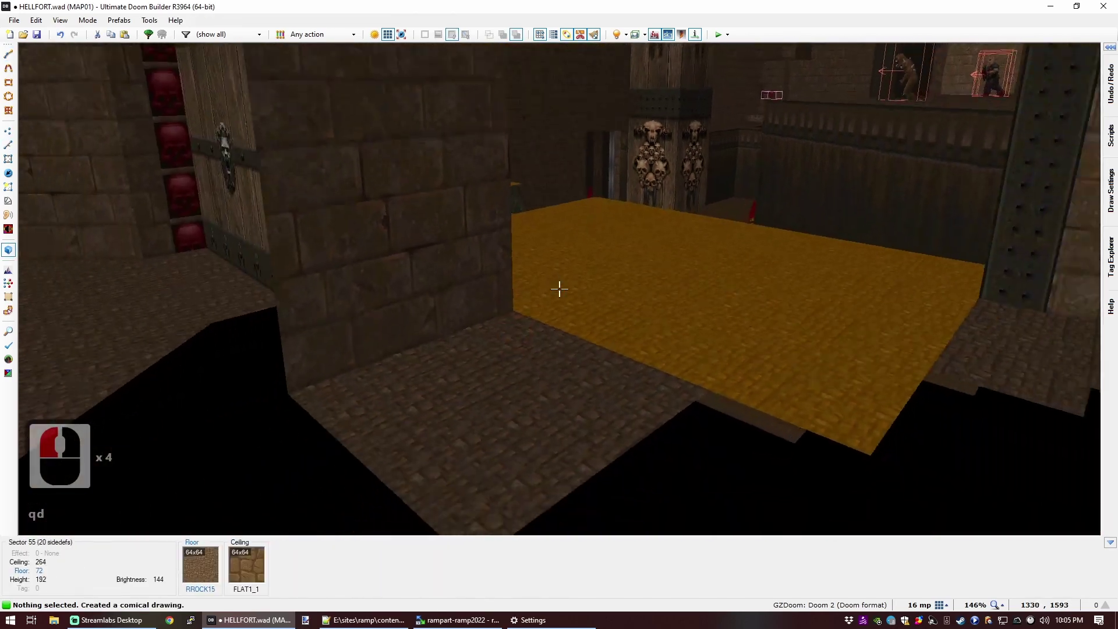
{"action": "key", "text": "f"}
{"action": "left_click", "coordinate": [559, 289]}
{"action": "key", "text": "d"}
{"action": "key", "text": "w"}
{"action": "key", "text": "s"}
{"action": "scroll", "coordinate": [558, 289], "scroll_direction": "down", "scroll_amount": 8}
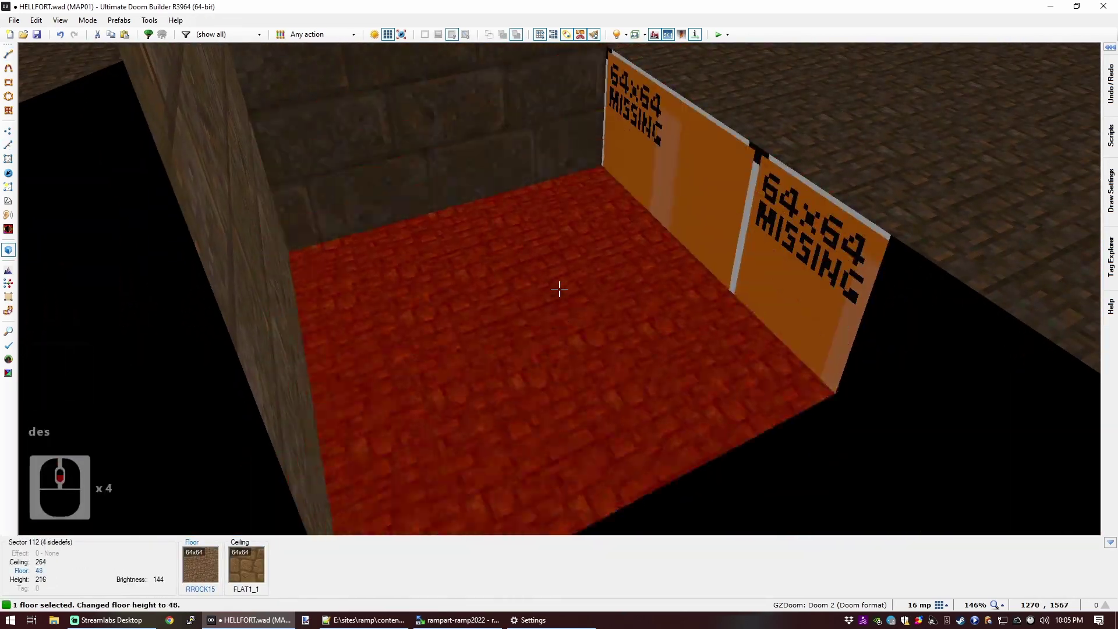
{"action": "scroll", "coordinate": [559, 289], "scroll_direction": "down", "scroll_amount": 8}
{"action": "key", "text": "c"}
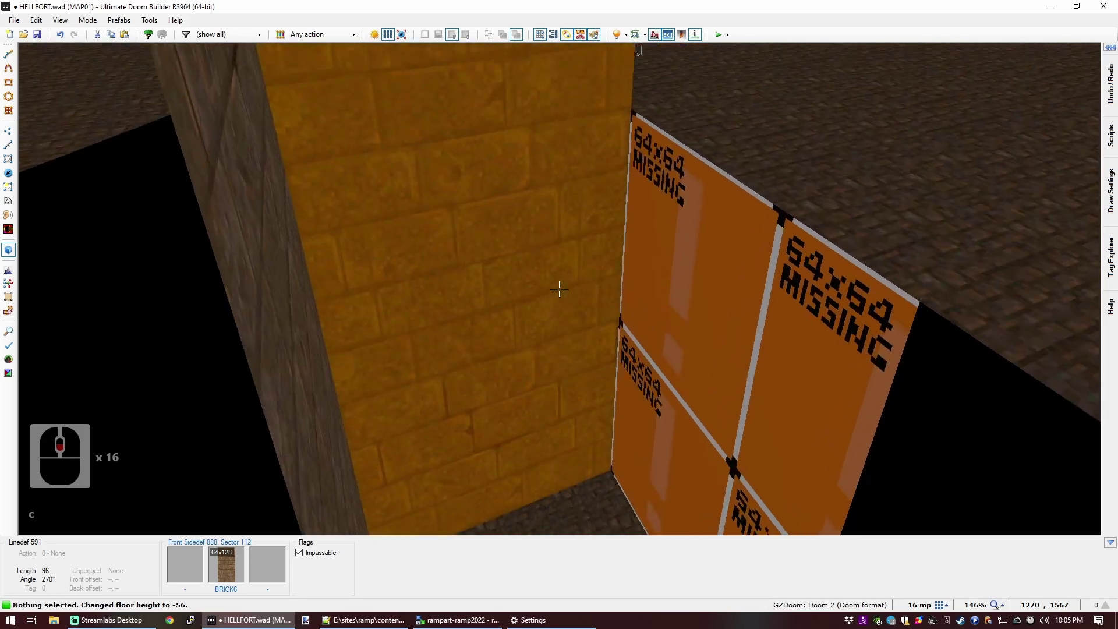
Step: Copy the BRICK6 texture from the alcove's wall onto its untextured lower wall
{"action": "key", "text": "ctrl+c"}
{"action": "middle_click", "coordinate": [559, 288]}
{"action": "key", "text": "f"}
{"action": "key", "text": "f"}
{"action": "key", "text": "q"}
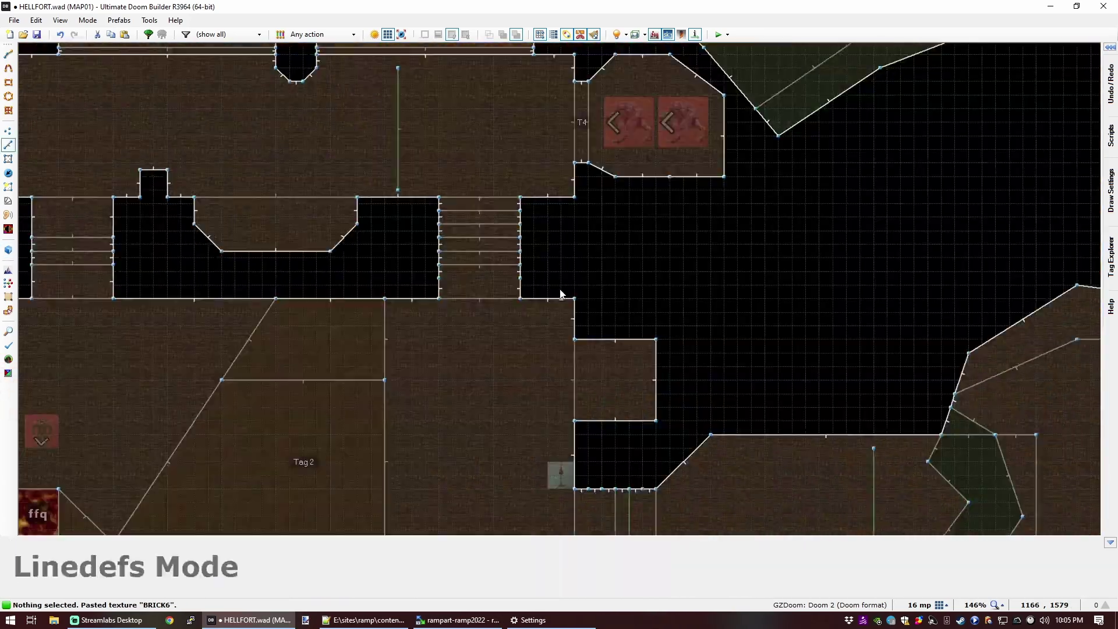
Step: Duplicate the alcove sector against the east wall south of the doorway and check the surroundings in 3D
{"action": "scroll", "coordinate": [559, 288], "scroll_direction": "down", "scroll_amount": 3}
{"action": "scroll", "coordinate": [558, 340], "scroll_direction": "up", "scroll_amount": 1}
{"action": "key", "text": "s"}
{"action": "left_click", "coordinate": [582, 330]}
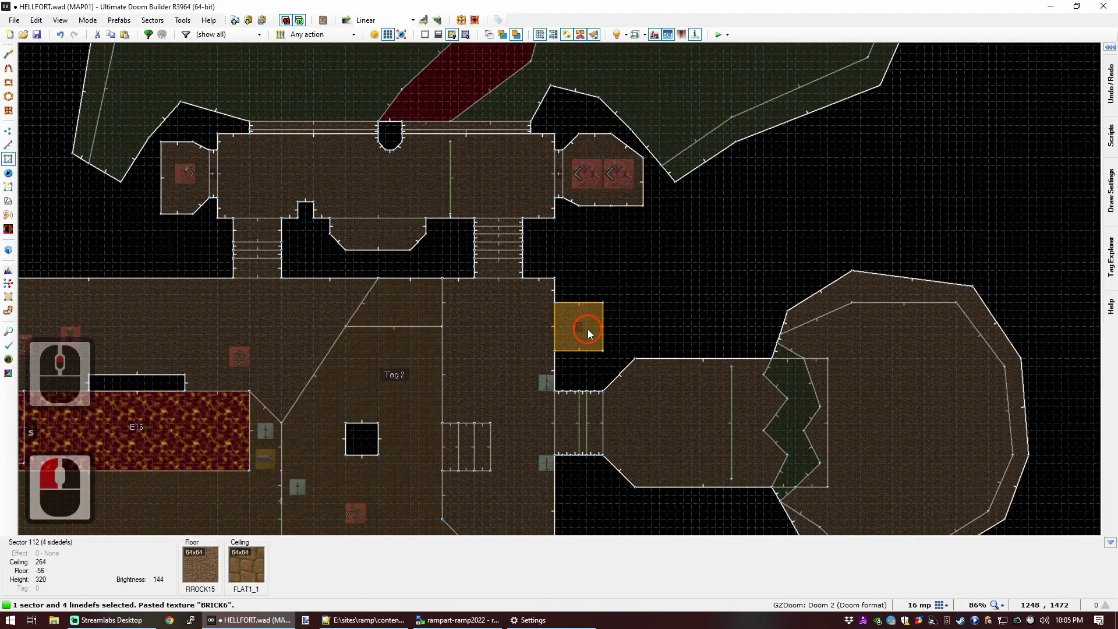
{"action": "key", "text": "ctrl+c"}
{"action": "scroll", "coordinate": [583, 331], "scroll_direction": "down", "scroll_amount": 4}
{"action": "scroll", "coordinate": [606, 378], "scroll_direction": "up", "scroll_amount": 5}
{"action": "key", "text": "ctrl+v"}
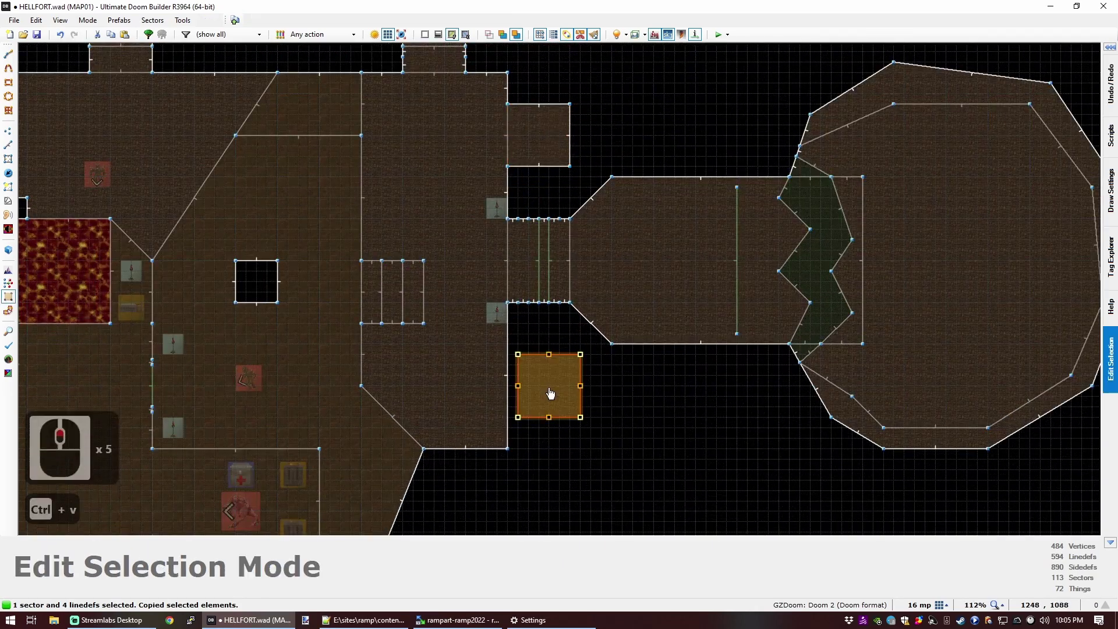
{"action": "left_click", "coordinate": [534, 374]}
{"action": "key", "text": "q"}
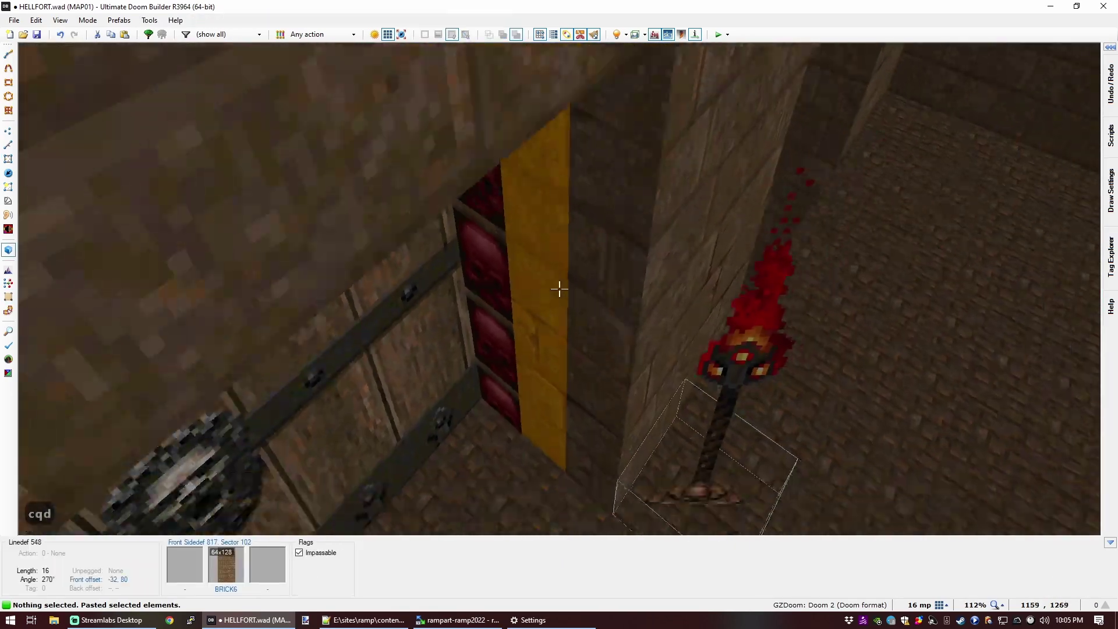
{"action": "key", "text": "q"}
{"action": "scroll", "coordinate": [656, 201], "scroll_direction": "up", "scroll_amount": 4}
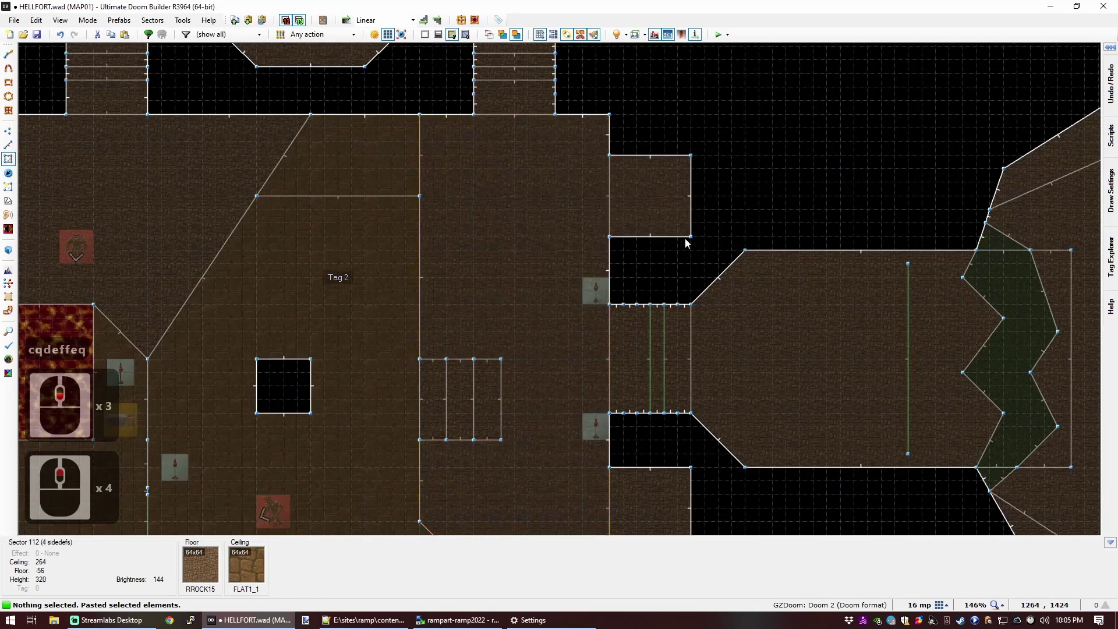
Step: Place a Chaingunner in the alcove north of the eastern doorway
{"action": "key", "text": "t"}
{"action": "double_click", "coordinate": [653, 197]}
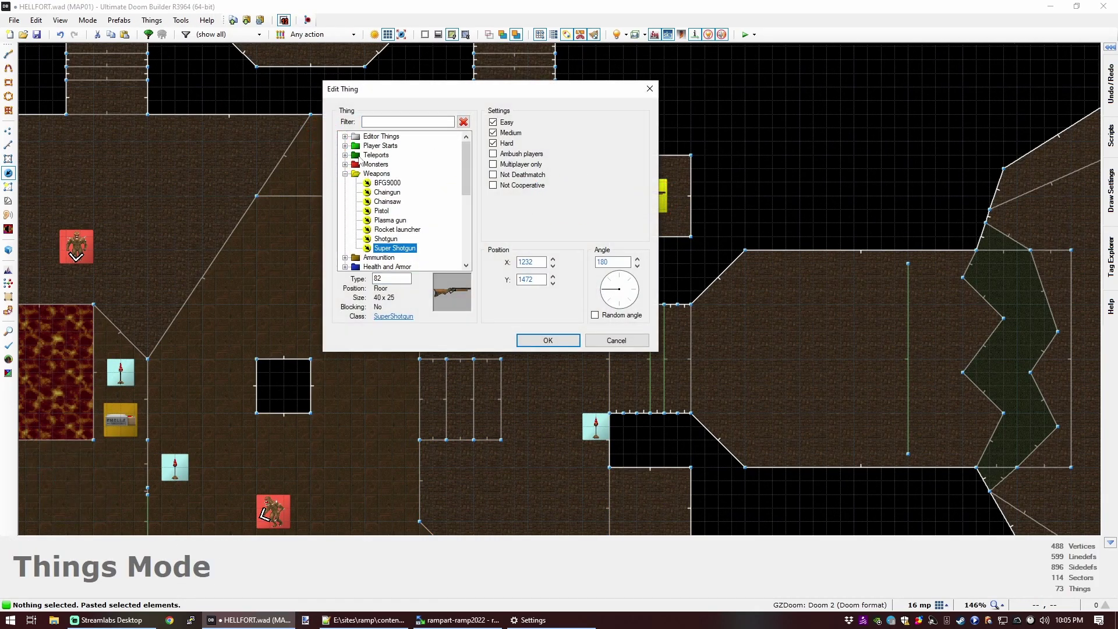
{"action": "scroll", "coordinate": [378, 234], "scroll_direction": "down", "scroll_amount": 4}
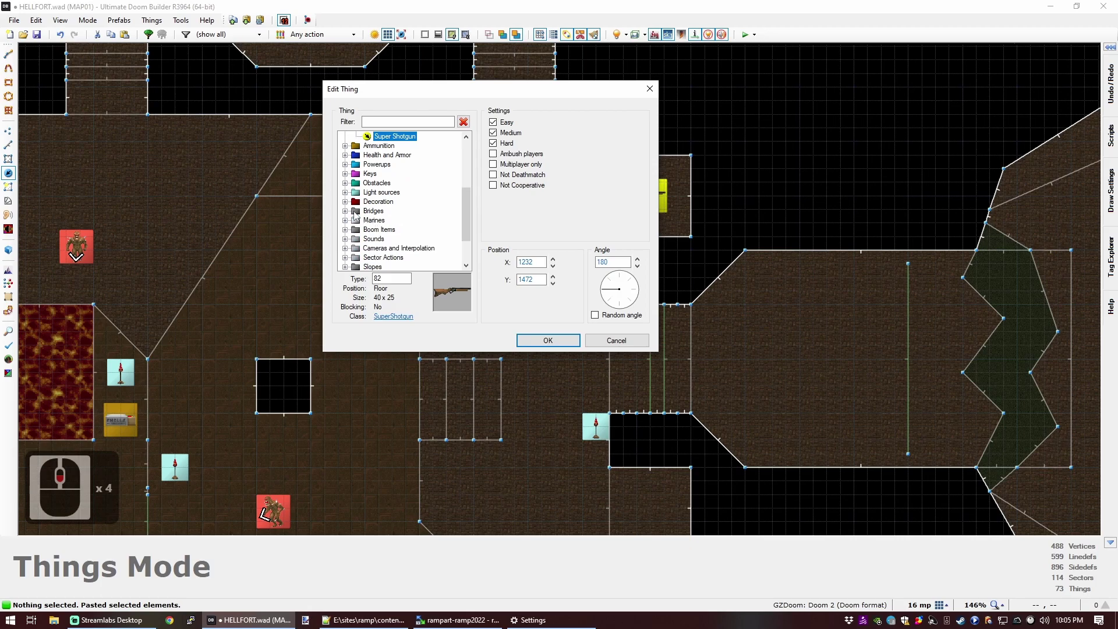
{"action": "scroll", "coordinate": [356, 213], "scroll_direction": "up", "scroll_amount": 4}
{"action": "left_click", "coordinate": [542, 336]}
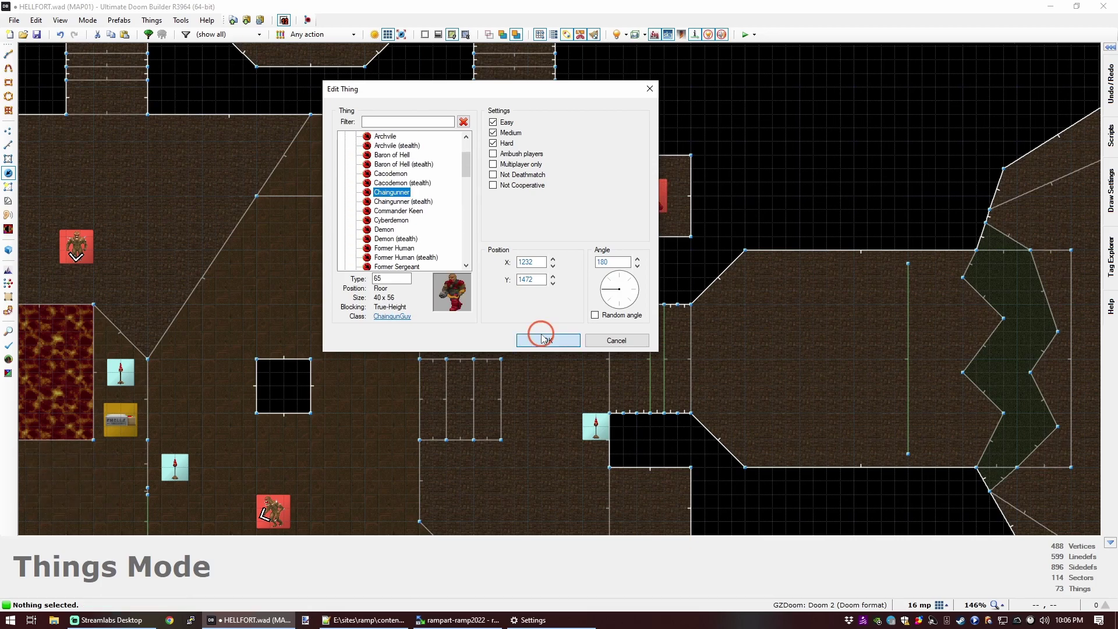
Step: Place a Revenant facing 180 degrees in the alcove south of the eastern doorway
{"action": "scroll", "coordinate": [611, 300], "scroll_direction": "down", "scroll_amount": 4}
{"action": "scroll", "coordinate": [620, 384], "scroll_direction": "up", "scroll_amount": 3}
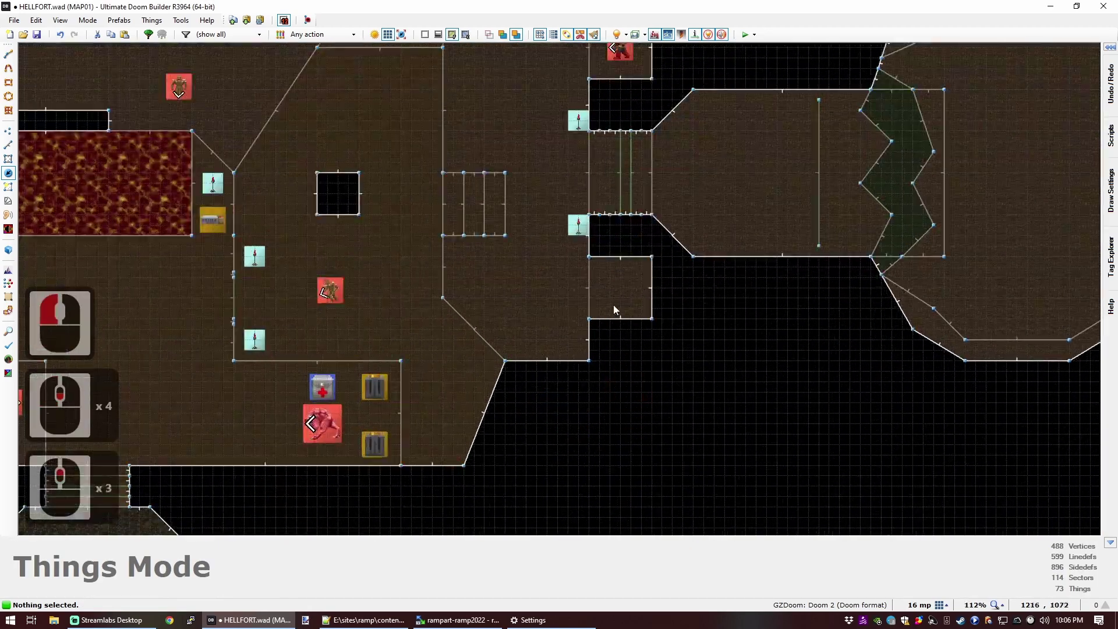
{"action": "double_click", "coordinate": [621, 300]}
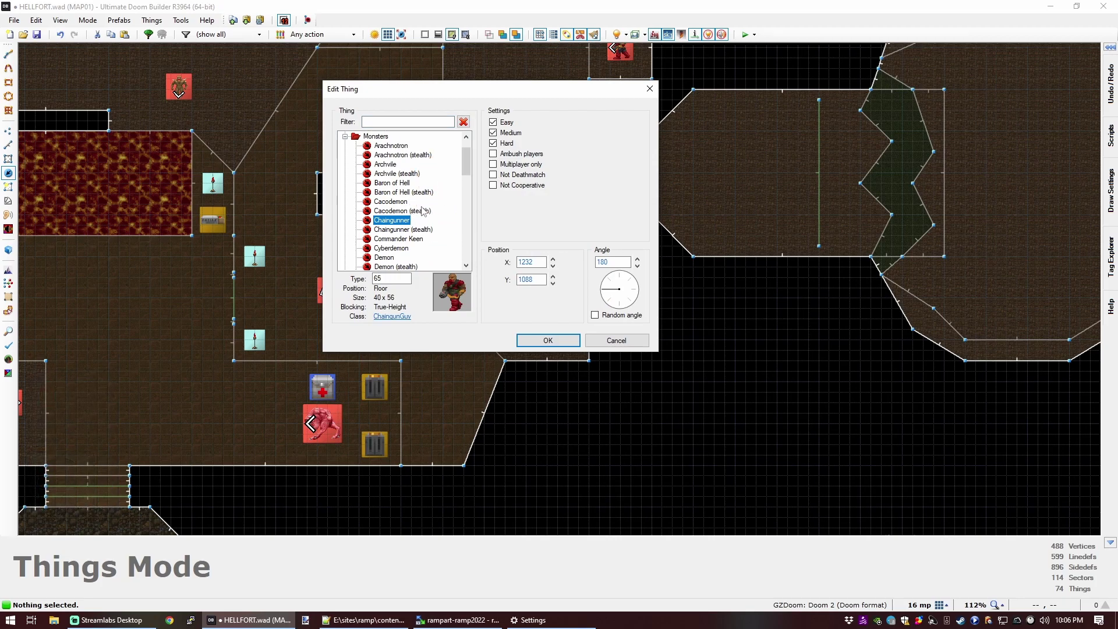
{"action": "scroll", "coordinate": [422, 211], "scroll_direction": "down", "scroll_amount": 1}
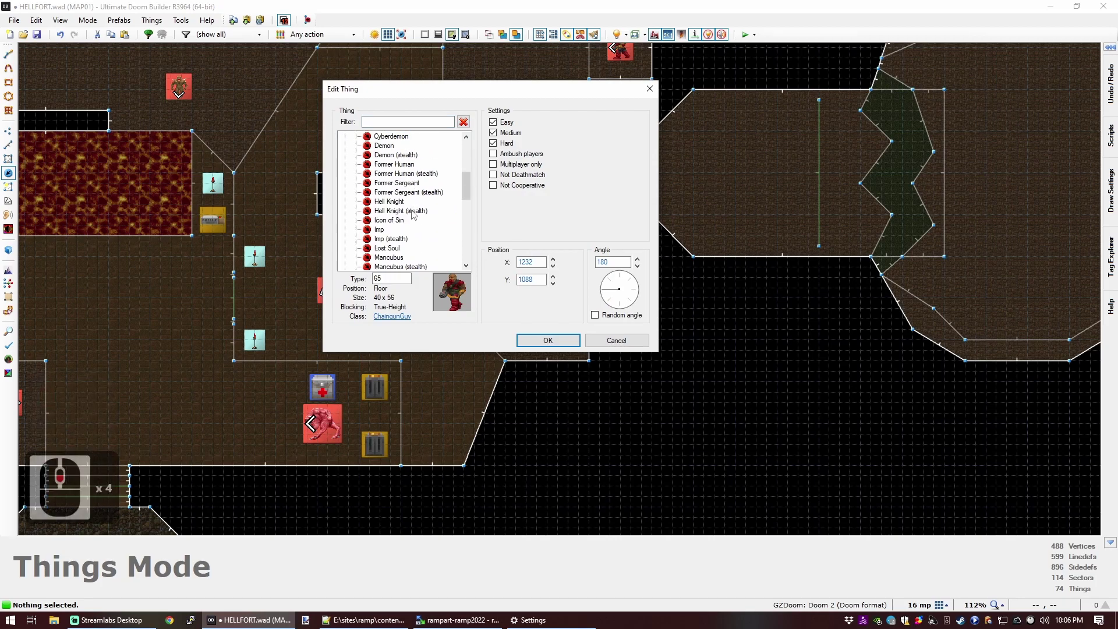
{"action": "left_click", "coordinate": [404, 200]}
{"action": "left_click", "coordinate": [394, 203]}
{"action": "scroll", "coordinate": [408, 213], "scroll_direction": "down", "scroll_amount": 2}
{"action": "scroll", "coordinate": [409, 218], "scroll_direction": "down", "scroll_amount": 3}
{"action": "left_click", "coordinate": [391, 184]}
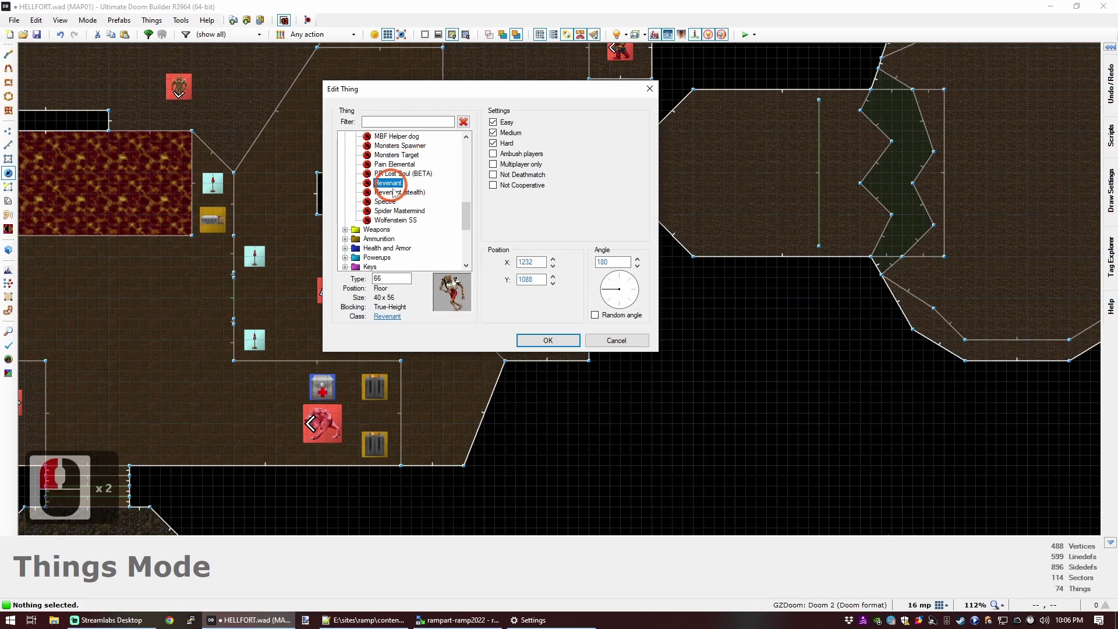
{"action": "left_click", "coordinate": [546, 340]}
{"action": "right_click_drag", "start_coordinate": [615, 302], "coordinate": [618, 291]}
{"action": "key", "text": "c"}
Step: Examine the main hall's layout on the map and in the 3D view for open floor space
{"action": "scroll", "coordinate": [509, 282], "scroll_direction": "down", "scroll_amount": 5}
{"action": "scroll", "coordinate": [402, 290], "scroll_direction": "up", "scroll_amount": 5}
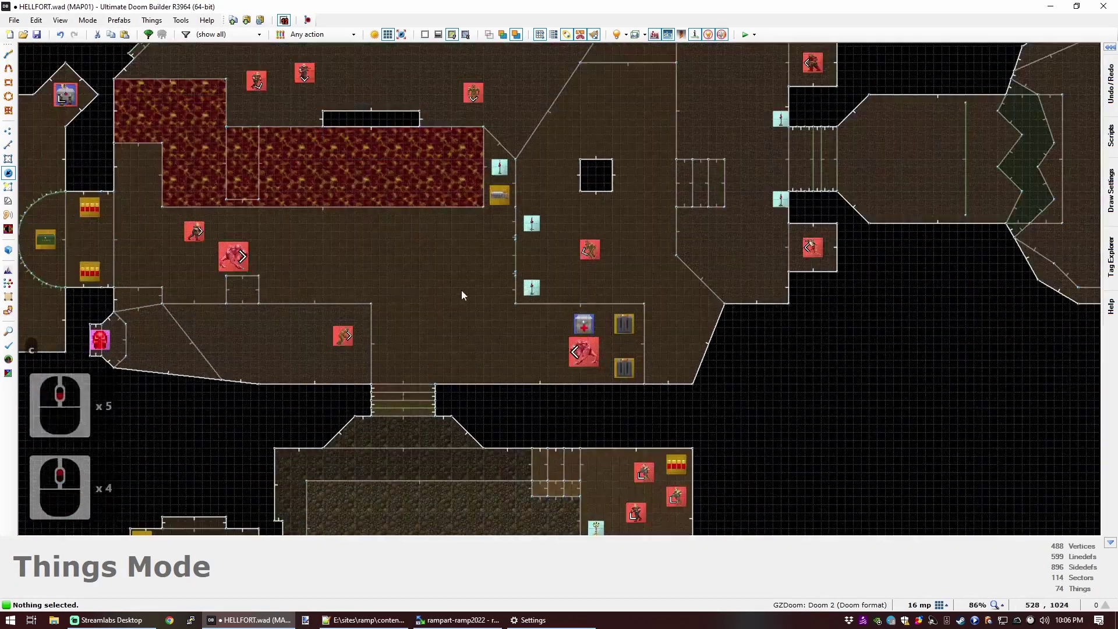
{"action": "scroll", "coordinate": [449, 274], "scroll_direction": "down", "scroll_amount": 2}
{"action": "scroll", "coordinate": [490, 289], "scroll_direction": "up", "scroll_amount": 3}
{"action": "scroll", "coordinate": [487, 288], "scroll_direction": "down", "scroll_amount": 3}
{"action": "scroll", "coordinate": [532, 335], "scroll_direction": "down", "scroll_amount": 2}
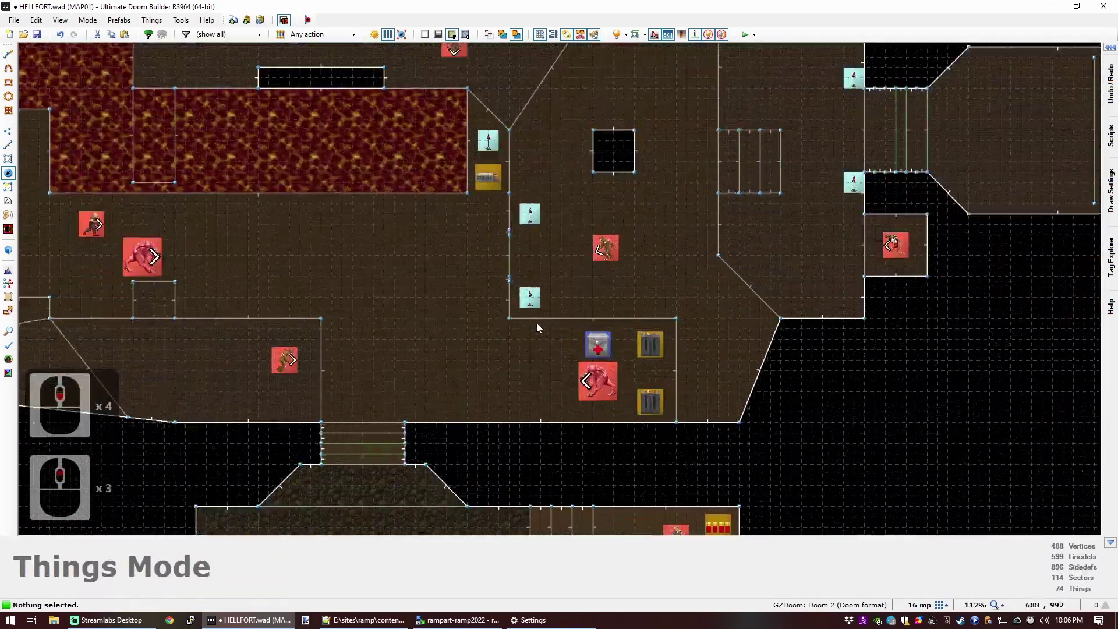
{"action": "key", "text": "q"}
{"action": "key", "text": "d"}
{"action": "key", "text": "s"}
{"action": "key", "text": "s"}
{"action": "key", "text": "e"}
{"action": "key", "text": "d"}
{"action": "key", "text": "s"}
{"action": "key", "text": "e"}
{"action": "key", "text": "f"}
{"action": "key", "text": "e"}
{"action": "key", "text": "s"}
{"action": "key", "text": "f"}
{"action": "key", "text": "q"}
Step: Draw a 64 by 64 square on the hall floor northeast of the southern stairs and delete its sector to form a pillar
{"action": "scroll", "coordinate": [714, 302], "scroll_direction": "up", "scroll_amount": 4}
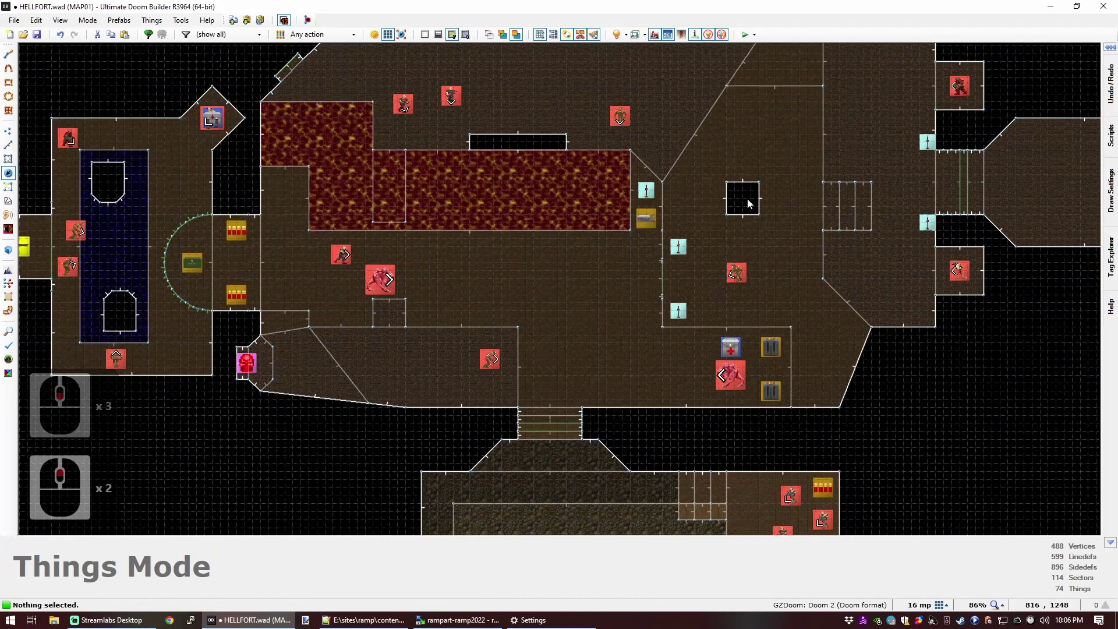
{"action": "scroll", "coordinate": [576, 379], "scroll_direction": "down", "scroll_amount": 2}
{"action": "scroll", "coordinate": [547, 387], "scroll_direction": "up", "scroll_amount": 2}
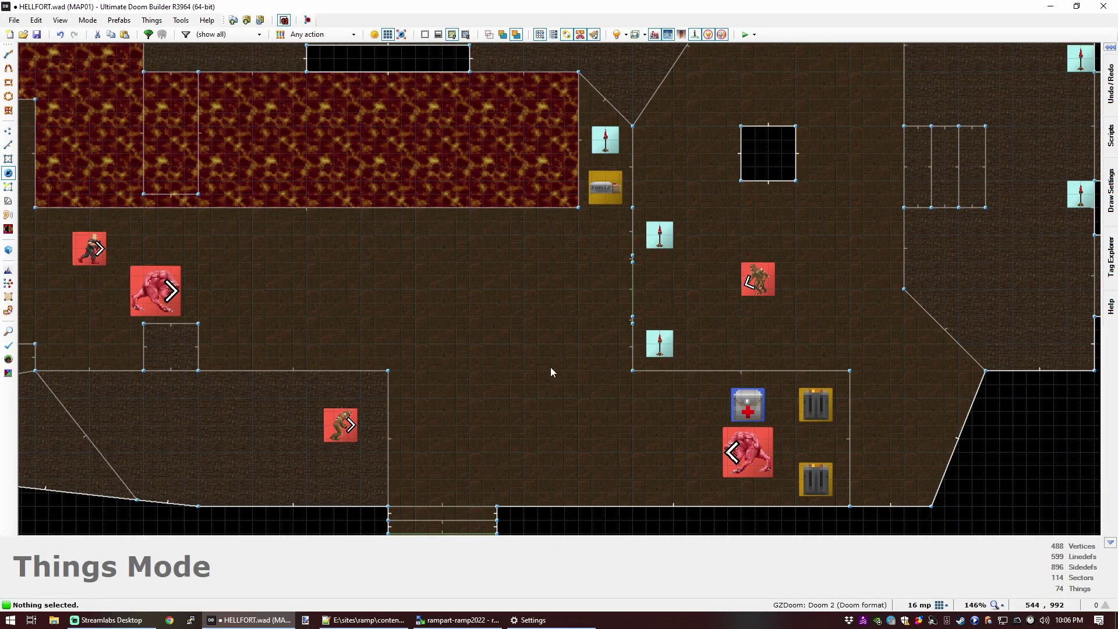
{"action": "key", "text": "ctrl+d"}
{"action": "left_click", "coordinate": [550, 316]}
{"action": "left_click", "coordinate": [499, 318]}
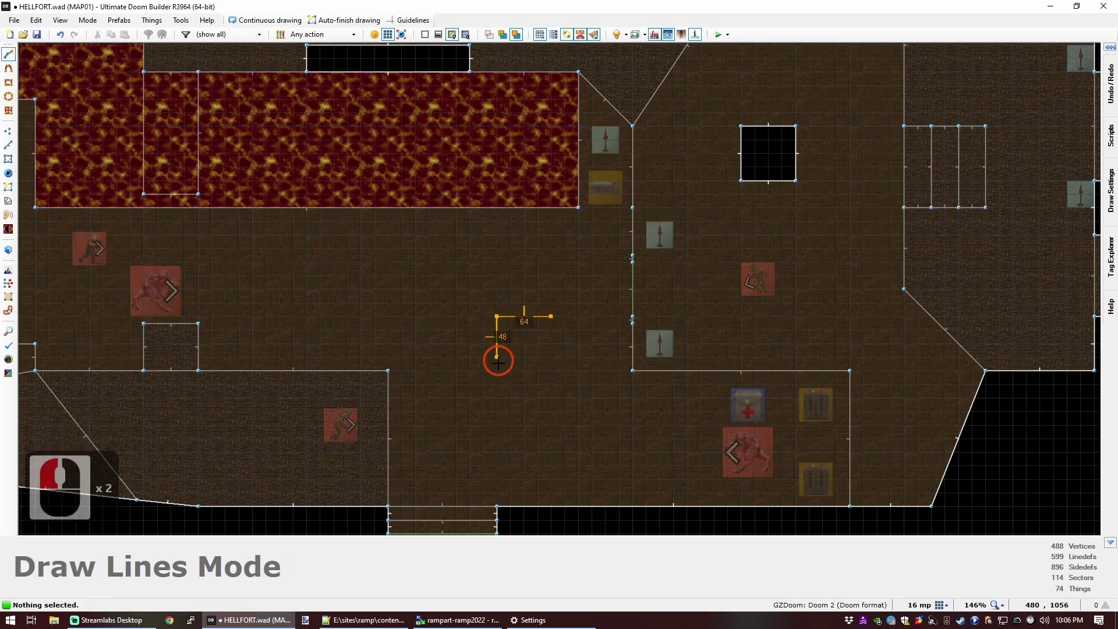
{"action": "left_click", "coordinate": [551, 316]}
{"action": "key", "text": "s"}
{"action": "left_click", "coordinate": [526, 341]}
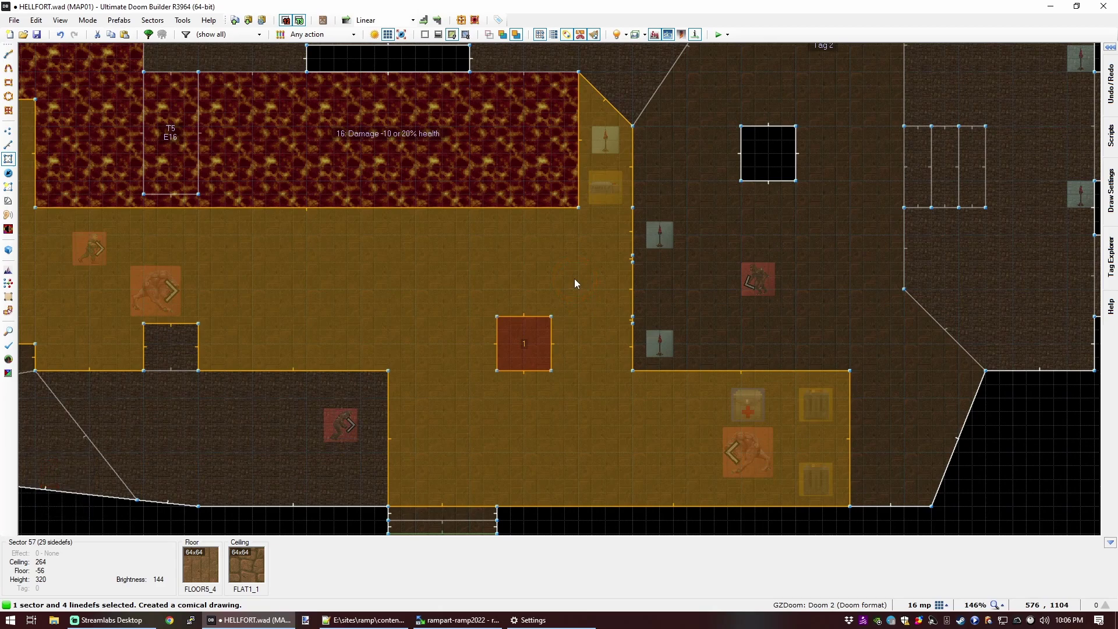
{"action": "key", "text": "Delete"}
{"action": "key", "text": "c"}
Step: Copy the BIGDOOR7 texture from the existing skull pillar and flood-fill the new pillar's untextured sides with it
{"action": "key", "text": "q"}
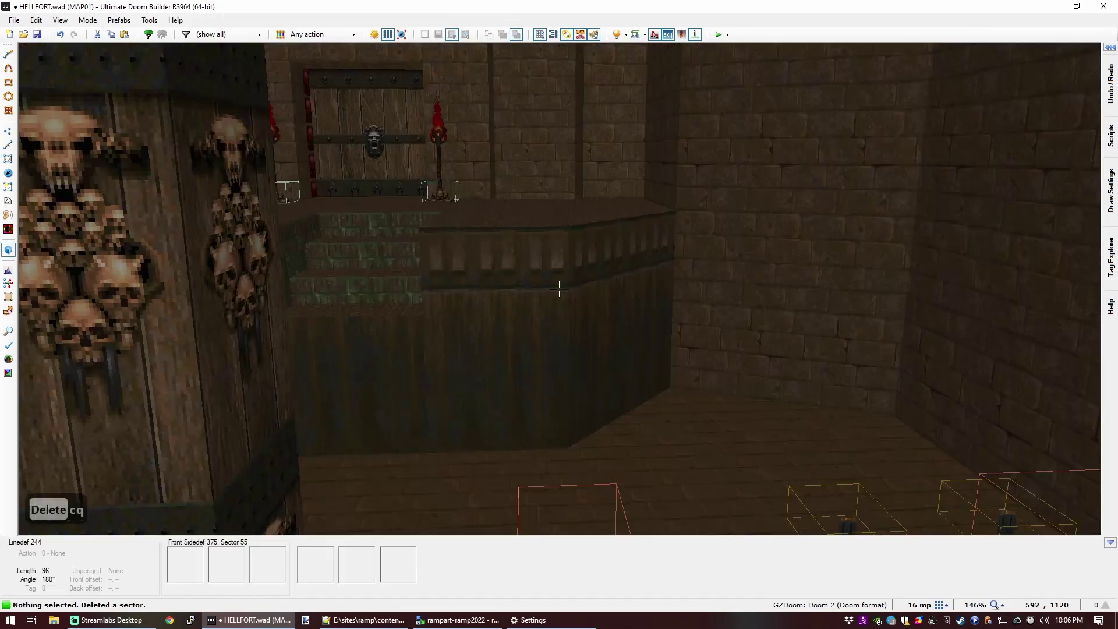
{"action": "key", "text": "ctrl+c"}
{"action": "key", "text": "d"}
{"action": "key", "text": "f"}
{"action": "key", "text": "shift"}
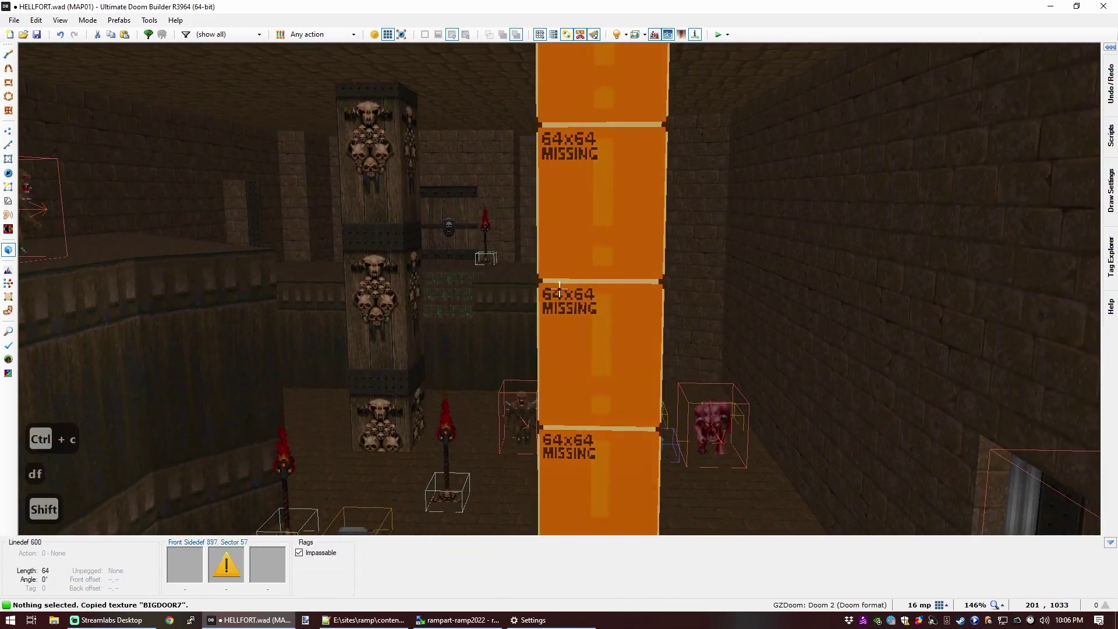
{"action": "middle_click", "coordinate": [559, 289], "text": "shift"}
{"action": "key", "text": "s"}
{"action": "key", "text": "f"}
{"action": "key", "text": "e"}
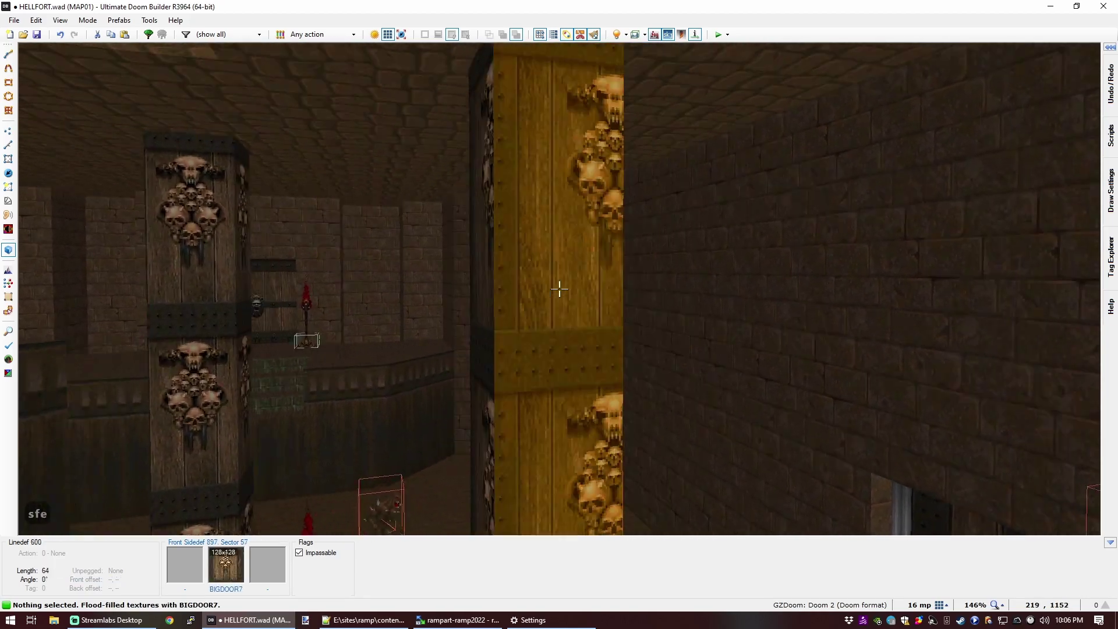
Step: Set the horizontal texture offset of all four sides of the new pillar to 28
{"action": "left_click", "coordinate": [559, 289], "text": "shift"}
{"action": "key", "text": "ctrl+Left"}
{"action": "key", "text": "ctrl+Left"}
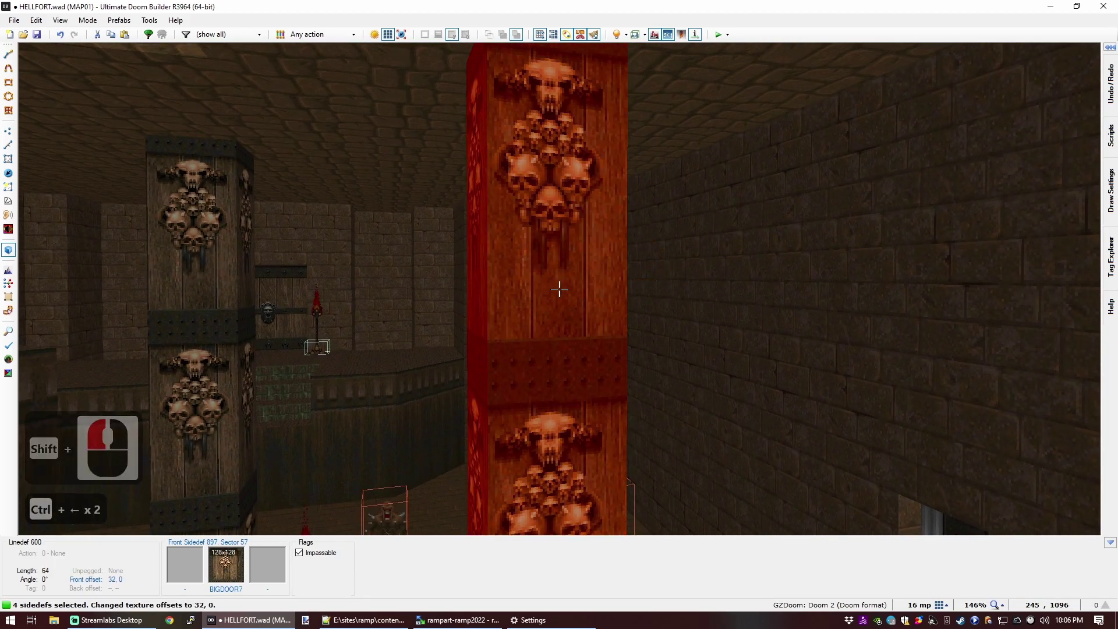
{"action": "key", "text": "Right"}
{"action": "key", "text": "Right"}
{"action": "key", "text": "Right"}
{"action": "key", "text": "Right"}
{"action": "key", "text": "c"}
Step: Select all sides of both skull pillars and set their vertical texture offset to 72
{"action": "key", "text": "d"}
{"action": "key", "text": "e"}
{"action": "key", "text": "e"}
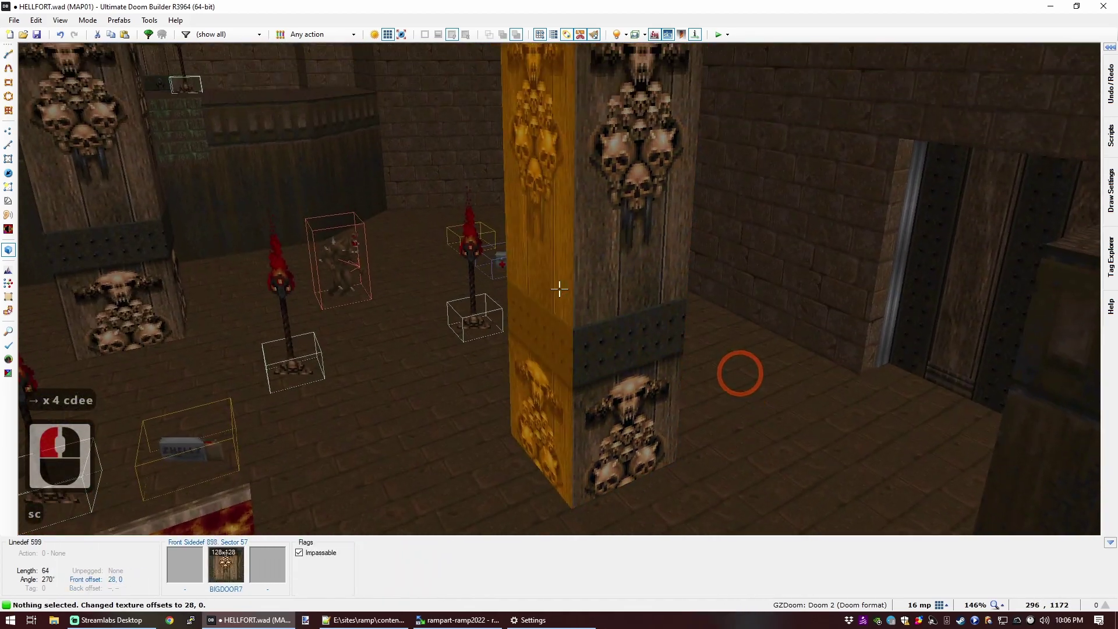
{"action": "left_click", "coordinate": [559, 289], "text": "shift"}
{"action": "left_click", "coordinate": [558, 288], "text": "shift"}
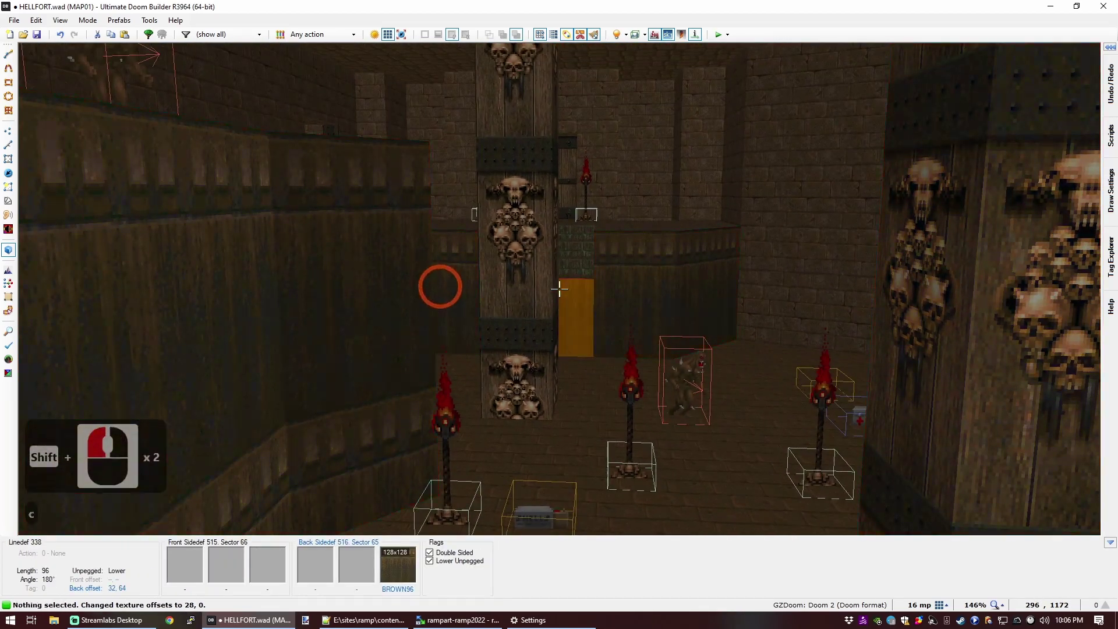
{"action": "left_click", "coordinate": [559, 289], "text": "shift"}
{"action": "left_click", "coordinate": [559, 289], "text": "shift"}
{"action": "key", "text": "d"}
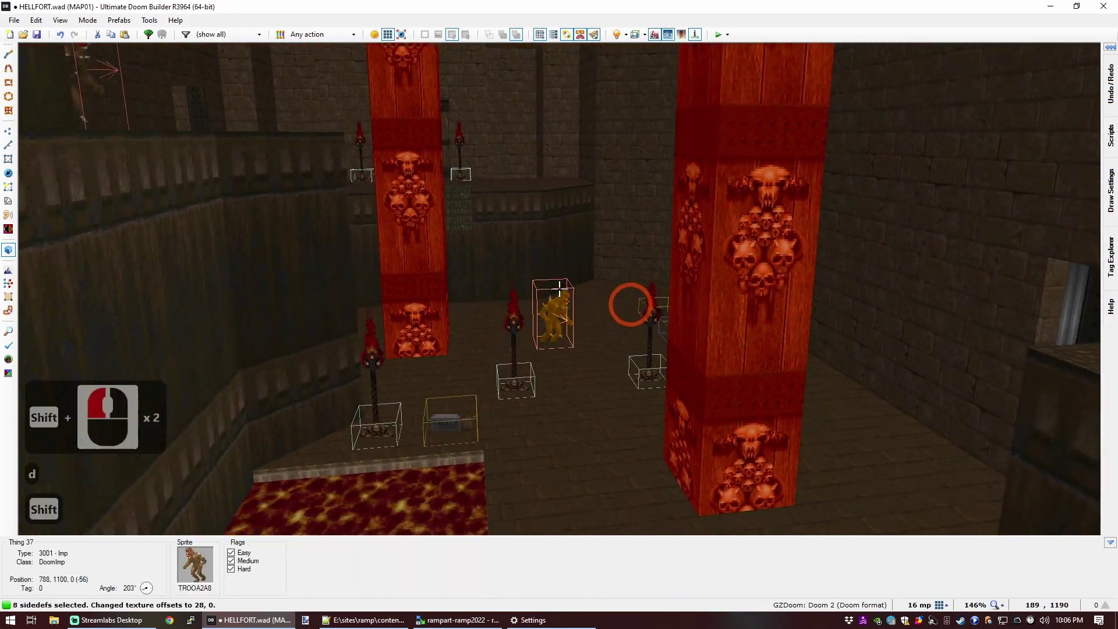
{"action": "key", "text": "Up"}
{"action": "key", "text": "Up"}
{"action": "key", "text": "Up"}
{"action": "key", "text": "Up"}
{"action": "key", "text": "Up"}
{"action": "key", "text": "Up"}
{"action": "key", "text": "Up"}
{"action": "key", "text": "Up"}
{"action": "key", "text": "Up"}
{"action": "key", "text": "Down"}
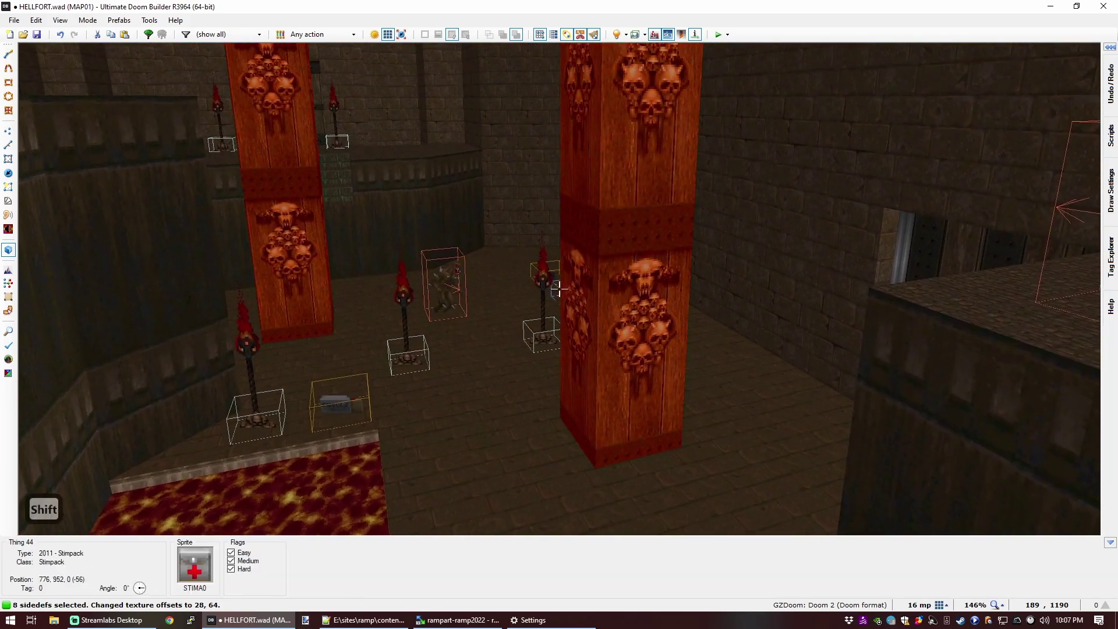
{"action": "key", "text": "Down"}
{"action": "key", "text": "Down"}
{"action": "key", "text": "Down"}
{"action": "key", "text": "Down"}
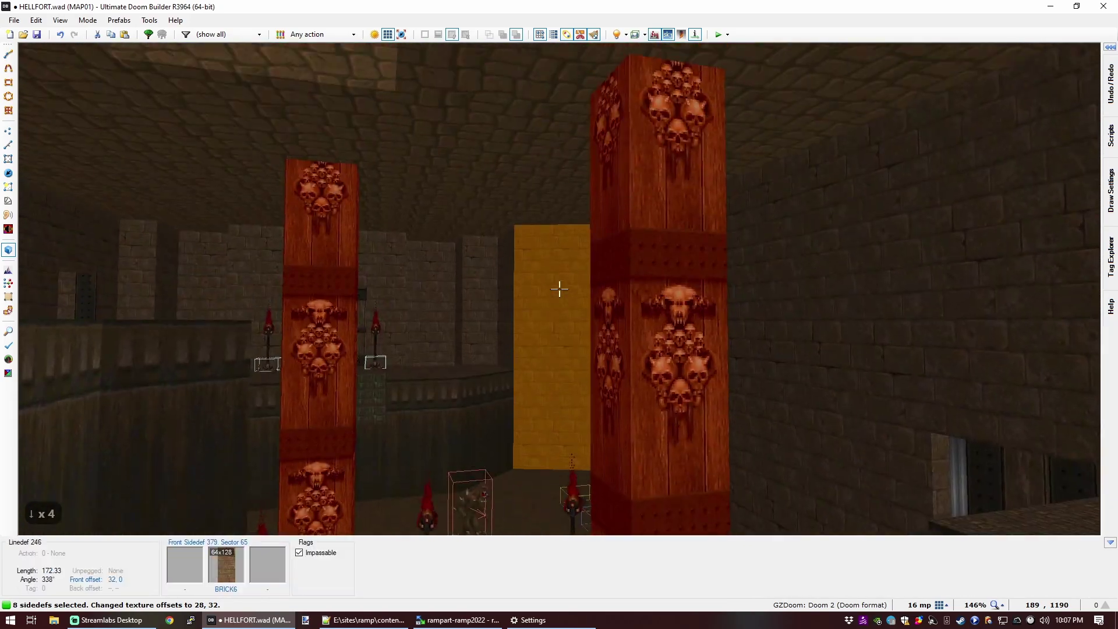
{"action": "key", "text": "Up"}
{"action": "key", "text": "Up"}
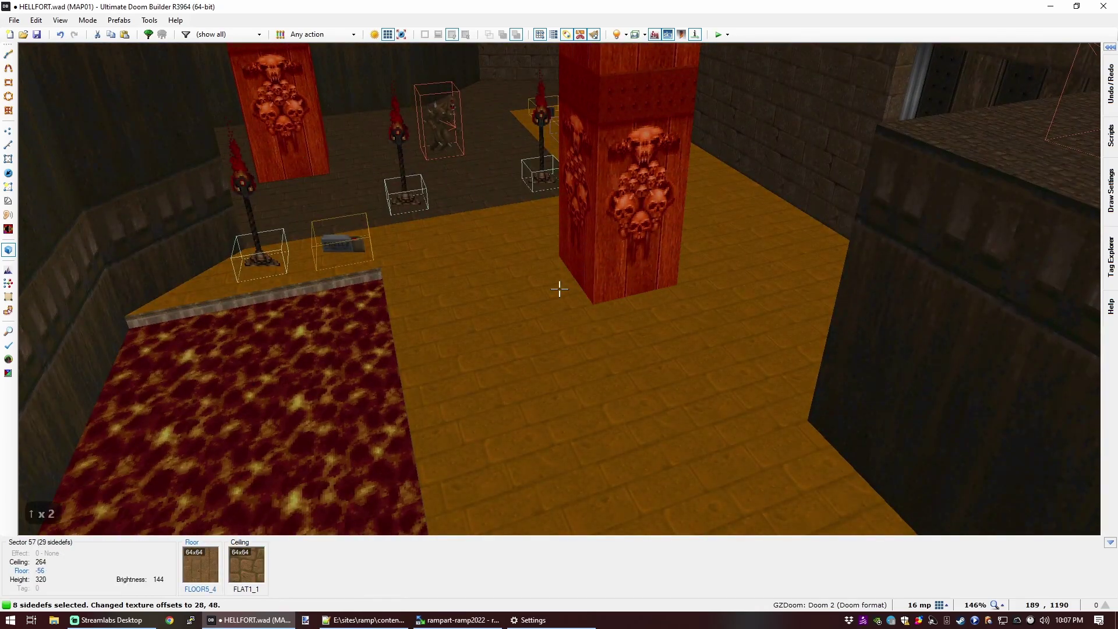
{"action": "key", "text": "Up"}
{"action": "key", "text": "Up"}
{"action": "key", "text": "Up"}
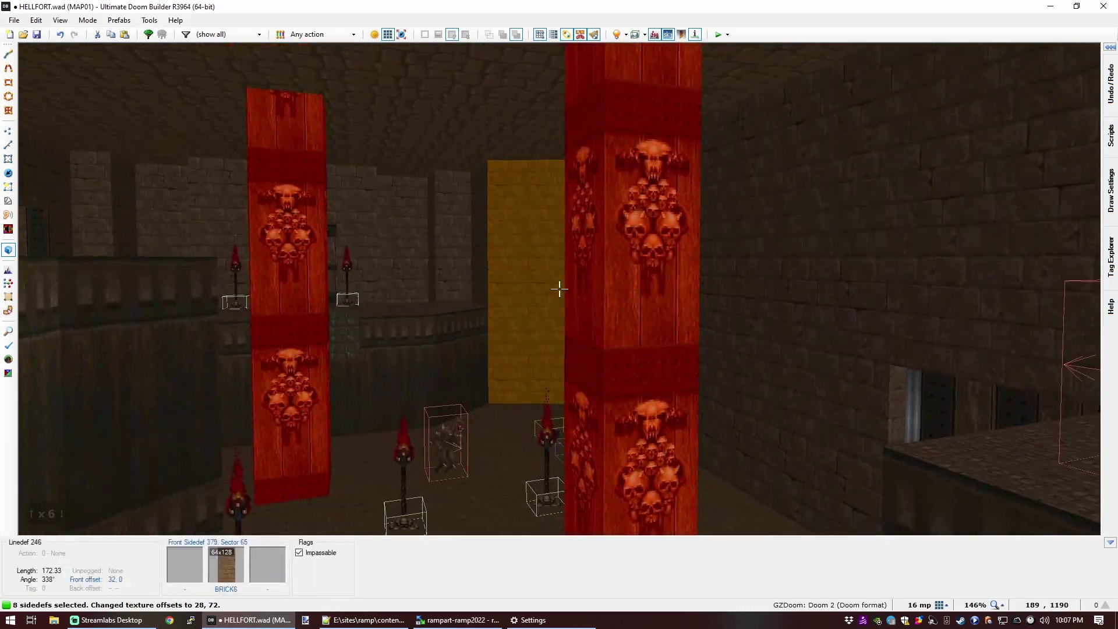
Step: Draw an octagon around the northern pillar with 64-unit straight sides and 45-unit diagonals, correcting its misplaced southern vertex
{"action": "key", "text": "q"}
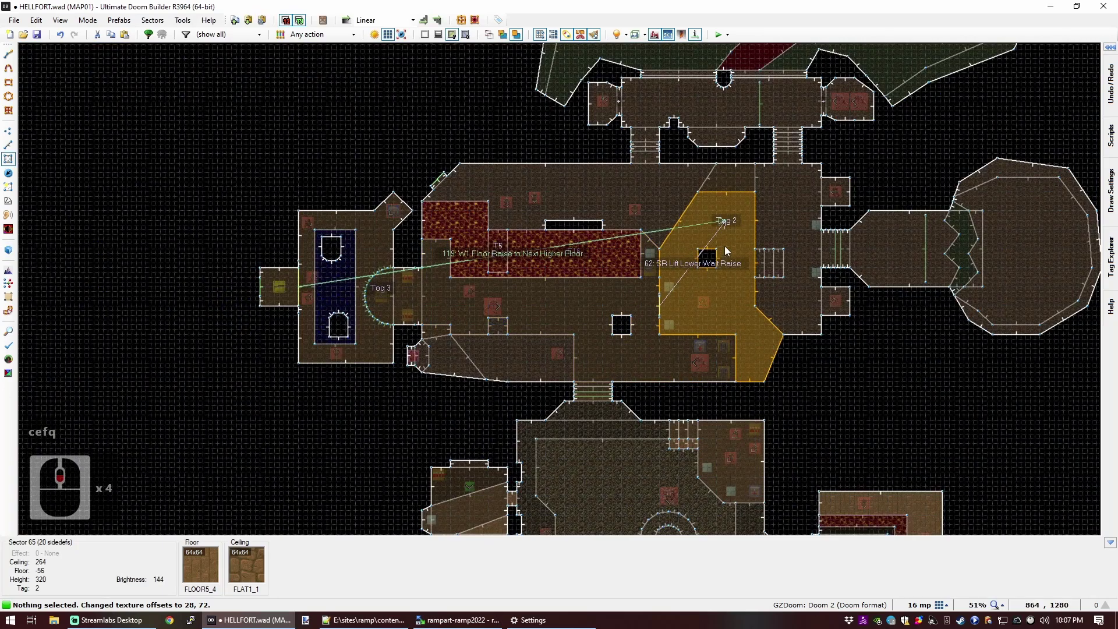
{"action": "scroll", "coordinate": [724, 246], "scroll_direction": "up", "scroll_amount": 6}
{"action": "key", "text": "ctrl+d"}
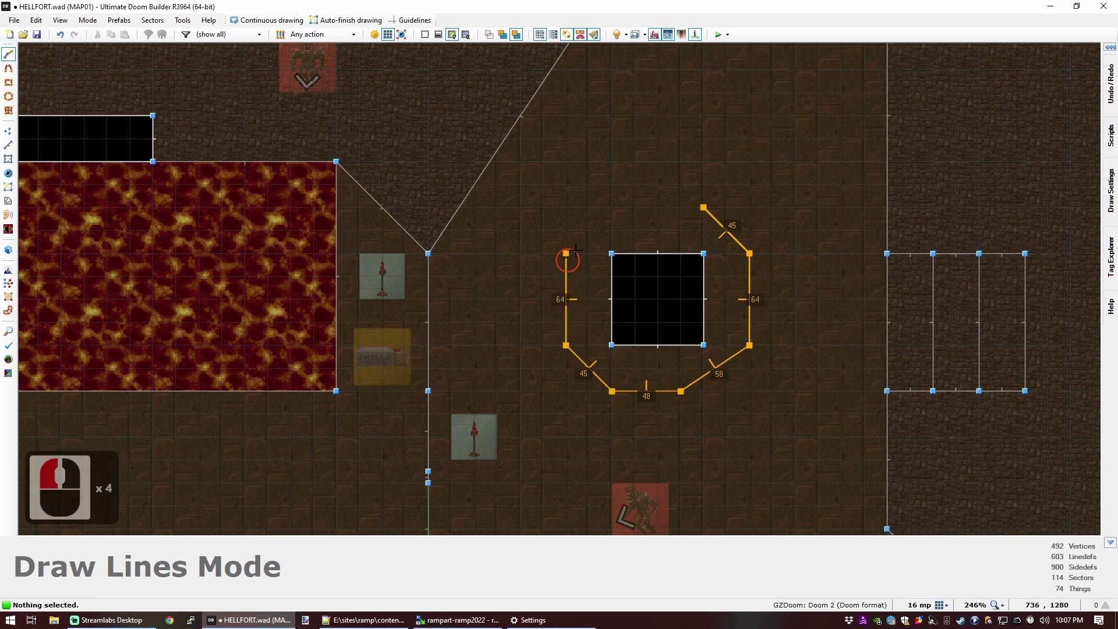
{"action": "left_click", "coordinate": [705, 206]}
{"action": "key", "text": "c"}
{"action": "key", "text": "v"}
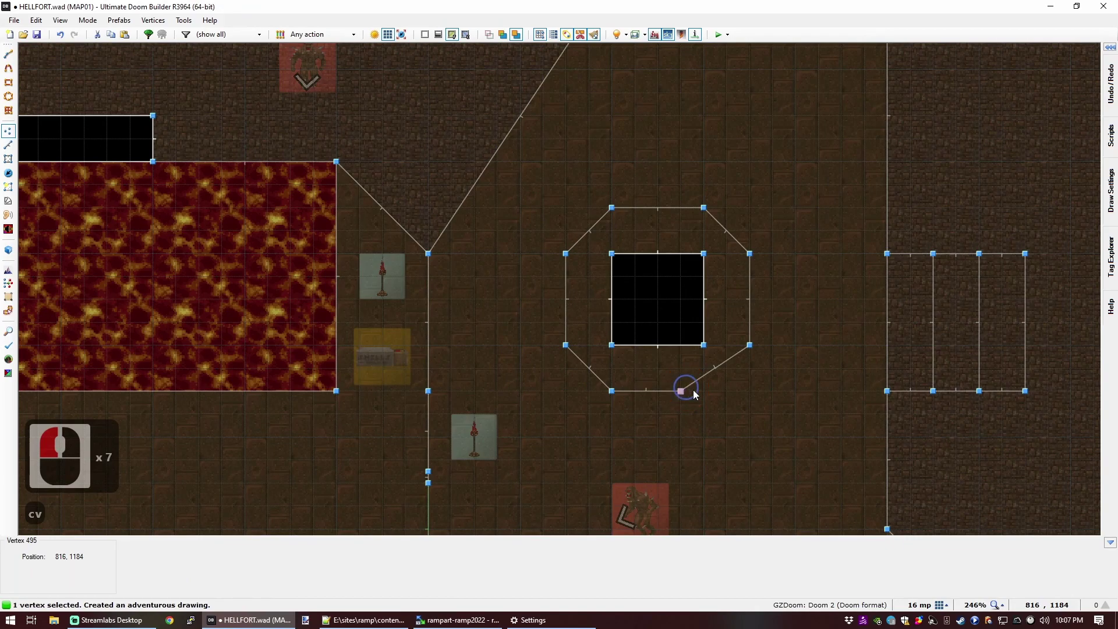
Step: Draw a matching octagon around the new southern pillar
{"action": "scroll", "coordinate": [544, 452], "scroll_direction": "down", "scroll_amount": 5}
{"action": "scroll", "coordinate": [544, 452], "scroll_direction": "up", "scroll_amount": 5}
{"action": "key", "text": "d"}
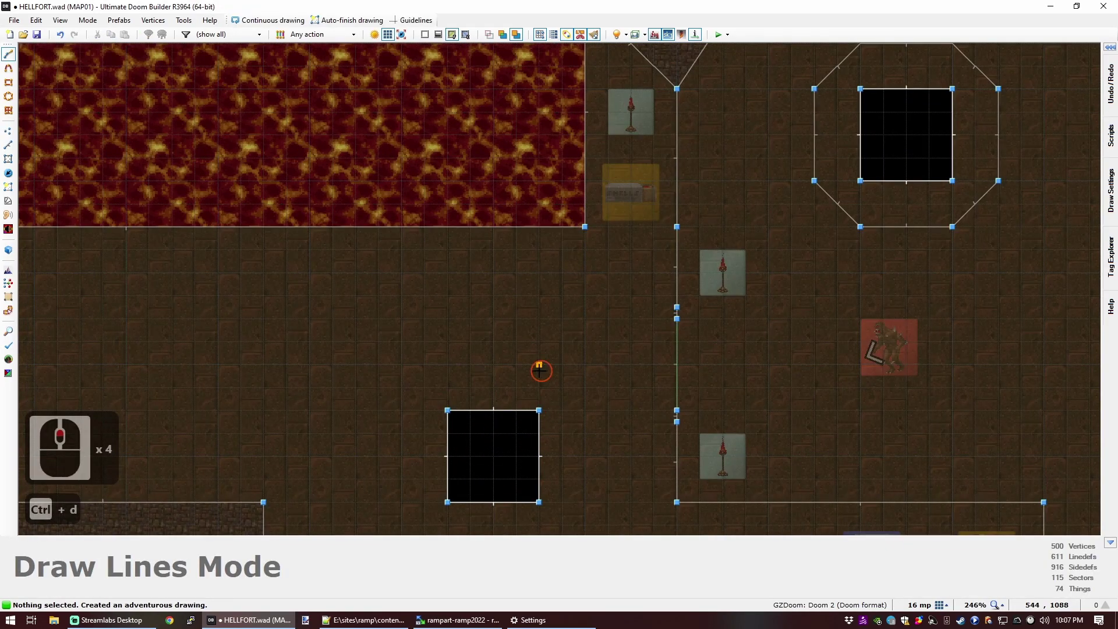
Step: Raise the ceilings of both octagonal sectors around the pillars to 328 in the 3D view
{"action": "key", "text": "w"}
{"action": "left_click", "coordinate": [559, 288]}
{"action": "scroll", "coordinate": [559, 289], "scroll_direction": "up", "scroll_amount": 4}
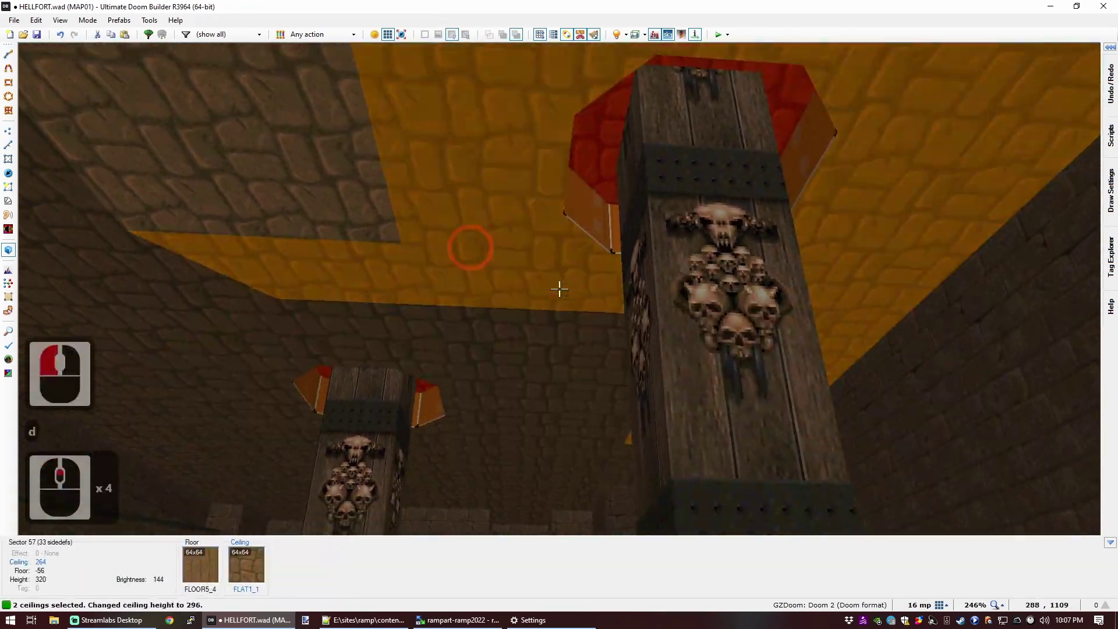
{"action": "scroll", "coordinate": [559, 289], "scroll_direction": "up", "scroll_amount": 3}
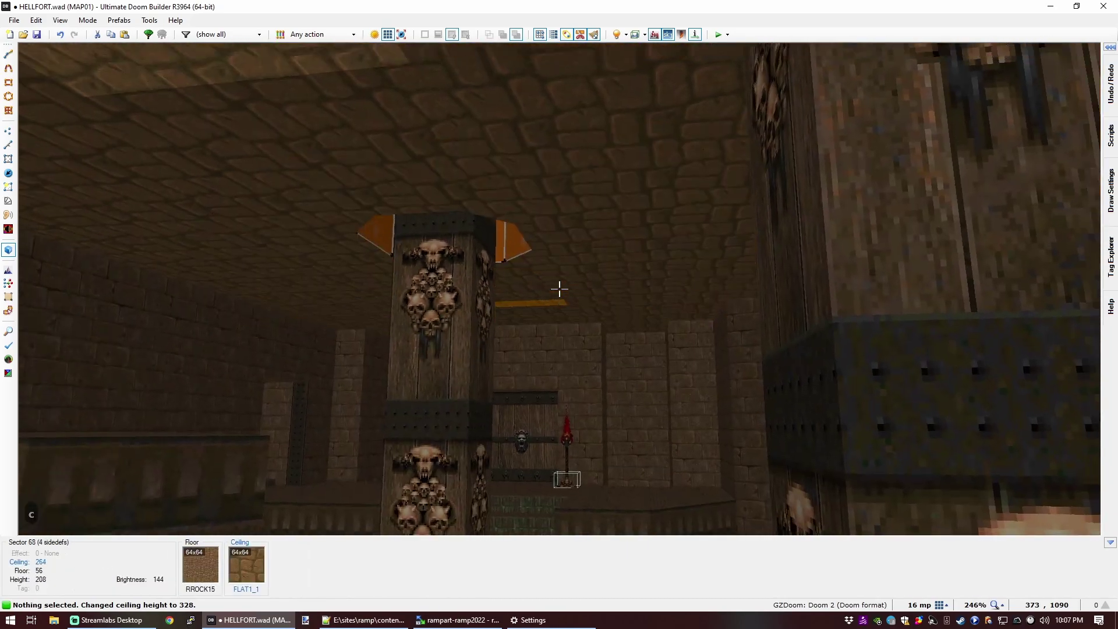
Step: Copy the BRICK6 wall texture and flood-fill the untextured upper walls around the pillars' raised ceilings
{"action": "key", "text": "ctrl+c"}
{"action": "middle_click", "coordinate": [559, 288], "text": "shift"}
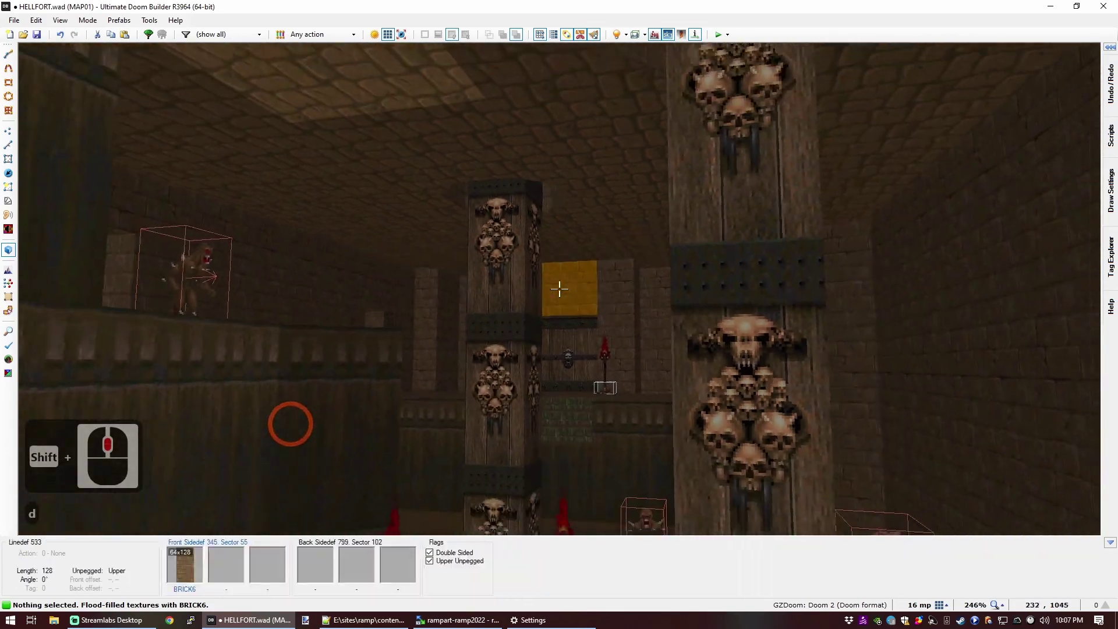
{"action": "key", "text": "d"}
{"action": "key", "text": "d"}
{"action": "key", "text": "d"}
Step: Select all sides of both skull pillars and set their vertical texture offset to 0
{"action": "left_click", "coordinate": [559, 289], "text": "shift"}
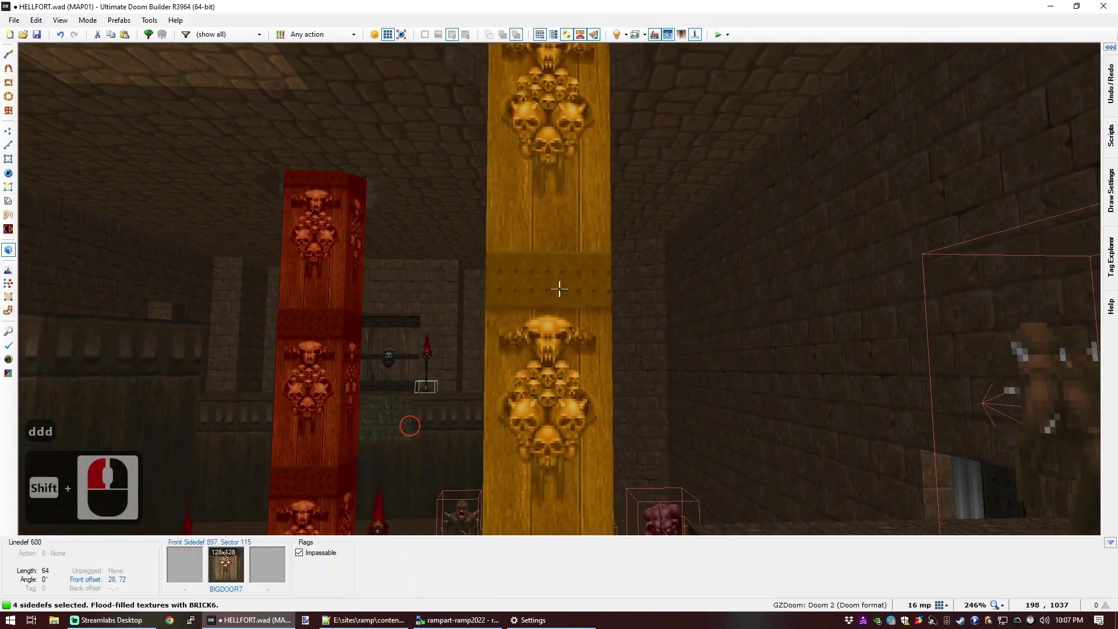
{"action": "left_click", "coordinate": [558, 289], "text": "shift"}
{"action": "key", "text": "Down"}
{"action": "key", "text": "Down"}
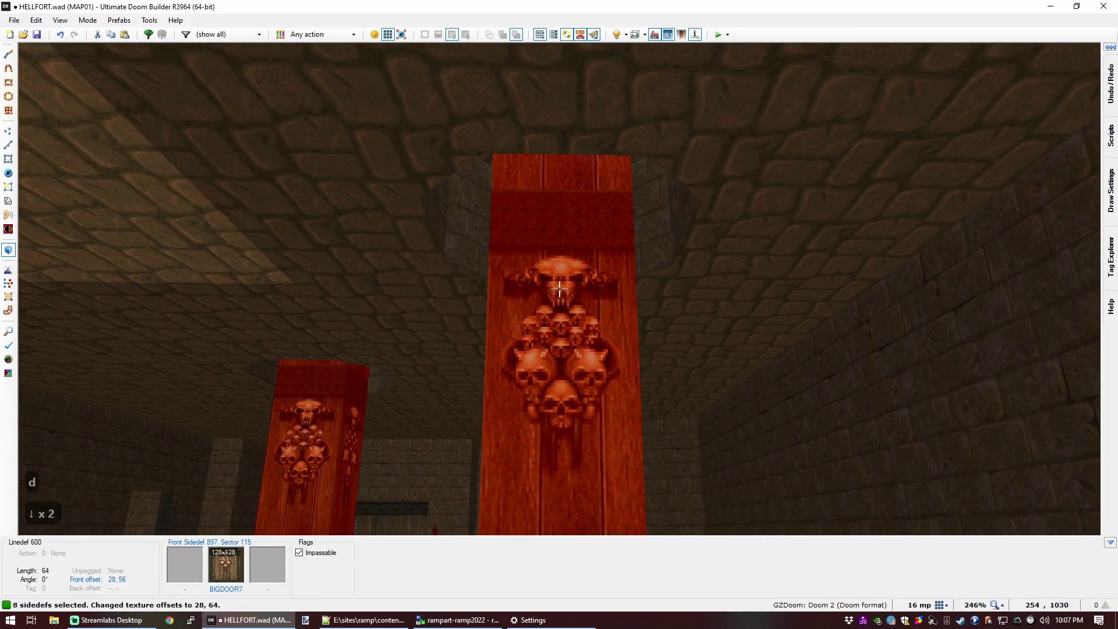
{"action": "key", "text": "Down"}
{"action": "key", "text": "Down"}
{"action": "key", "text": "Down"}
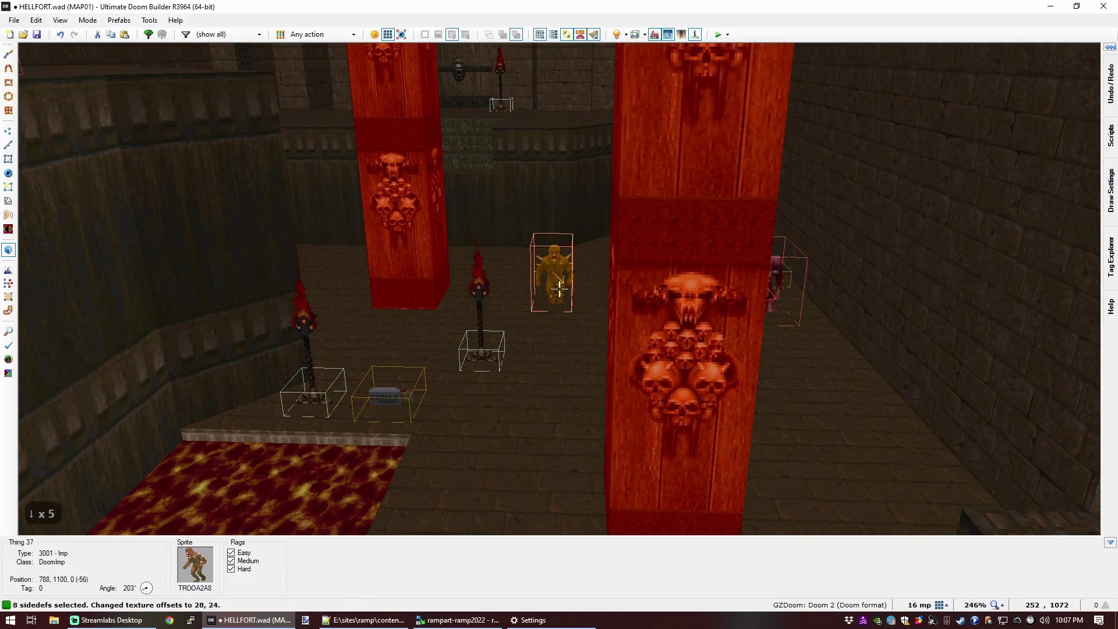
{"action": "key", "text": "e"}
{"action": "key", "text": "c"}
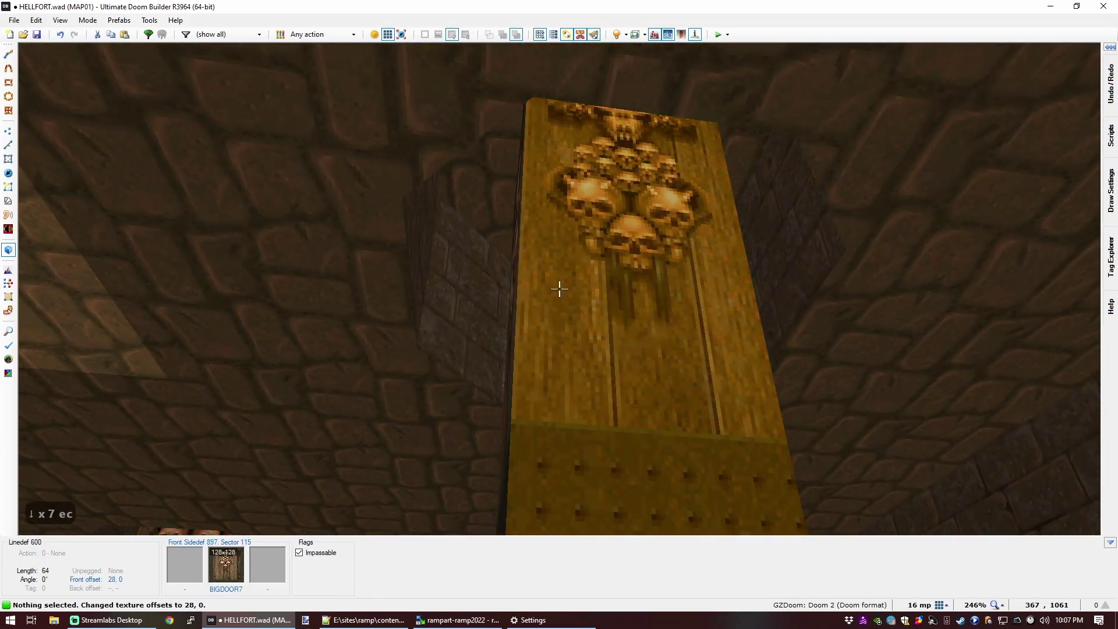
Step: Inspect the two pillars, their ceiling recesses and the surrounding main hall walls in the 3D view
{"action": "key", "text": "d"}
{"action": "key", "text": "d"}
{"action": "key", "text": "d"}
{"action": "key", "text": "e"}
{"action": "key", "text": "d"}
{"action": "key", "text": "s"}
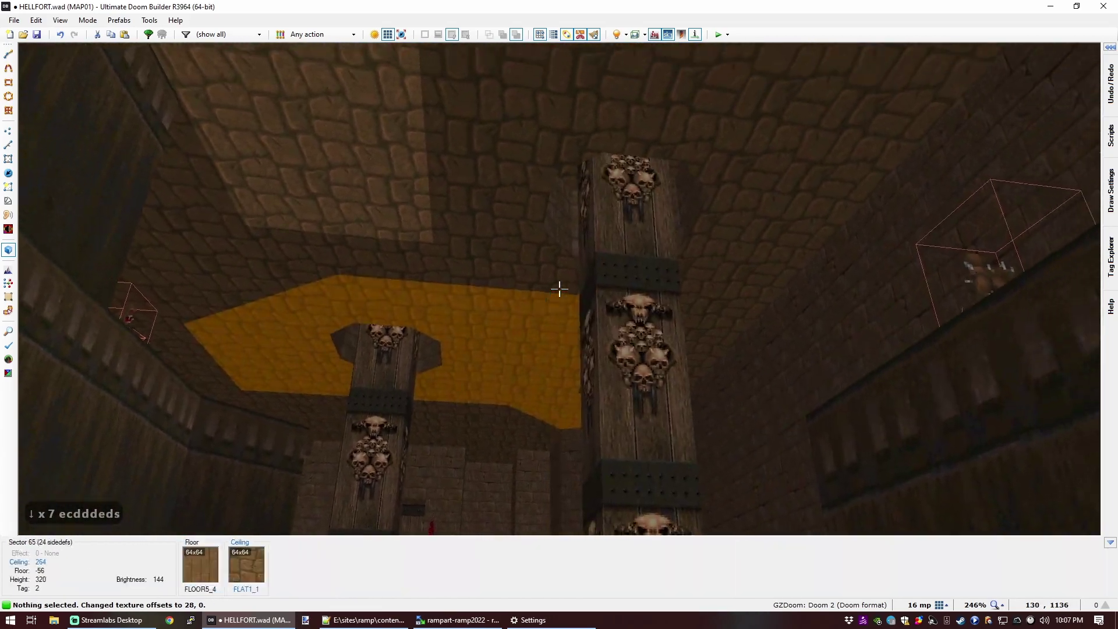
{"action": "key", "text": "e"}
{"action": "key", "text": "e"}
{"action": "key", "text": "e"}
{"action": "key", "text": "e"}
{"action": "key", "text": "e"}
{"action": "key", "text": "e"}
{"action": "key", "text": "e"}
{"action": "key", "text": "e"}
{"action": "key", "text": "e"}
{"action": "key", "text": "e"}
{"action": "key", "text": "e"}
{"action": "key", "text": "e"}
{"action": "key", "text": "f"}
{"action": "key", "text": "d"}
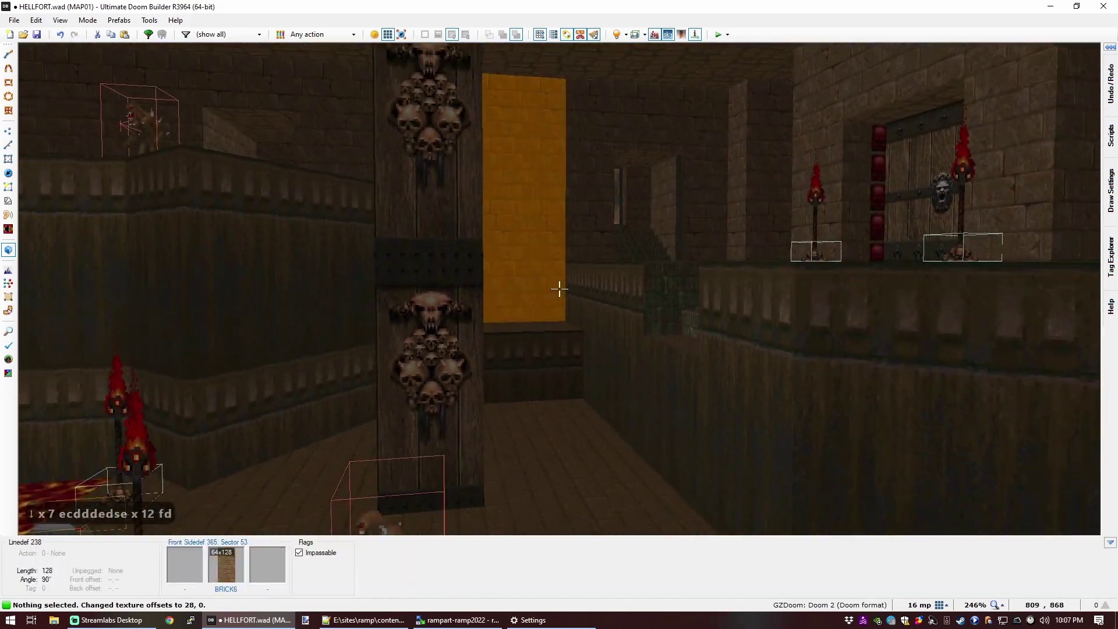
{"action": "key", "text": "e"}
{"action": "key", "text": "e"}
{"action": "key", "text": "s"}
{"action": "key", "text": "s"}
{"action": "key", "text": "e"}
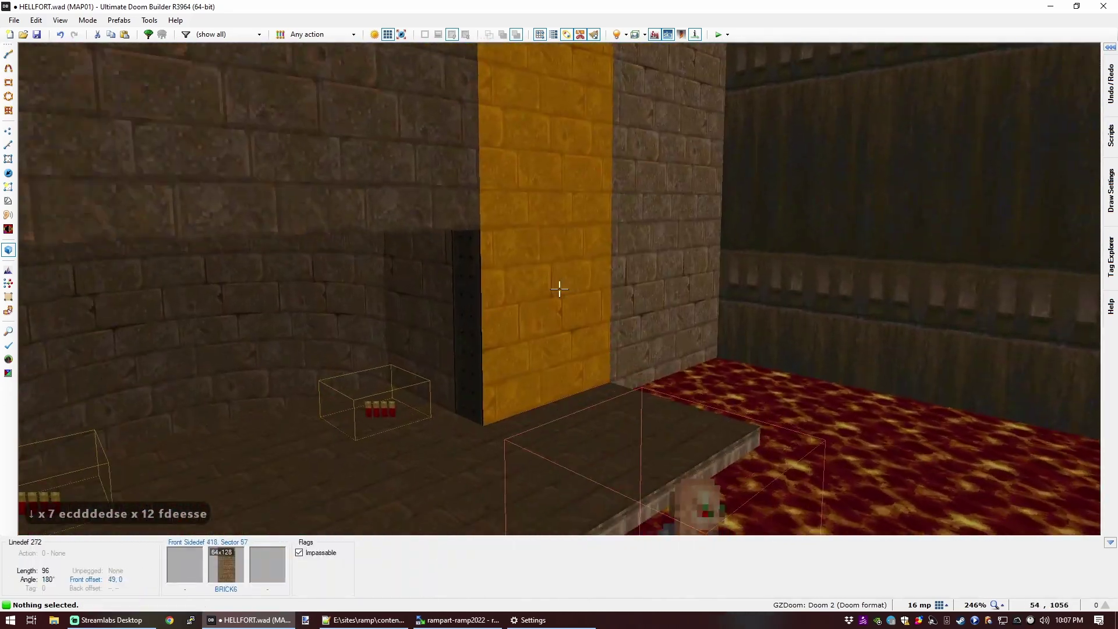
Step: Inspect the main hall's brick walls and the skull-marked recess around the lava area in the 3D view
{"action": "key", "text": "f"}
{"action": "key", "text": "d"}
{"action": "key", "text": "f"}
{"action": "key", "text": "e"}
{"action": "key", "text": "s"}
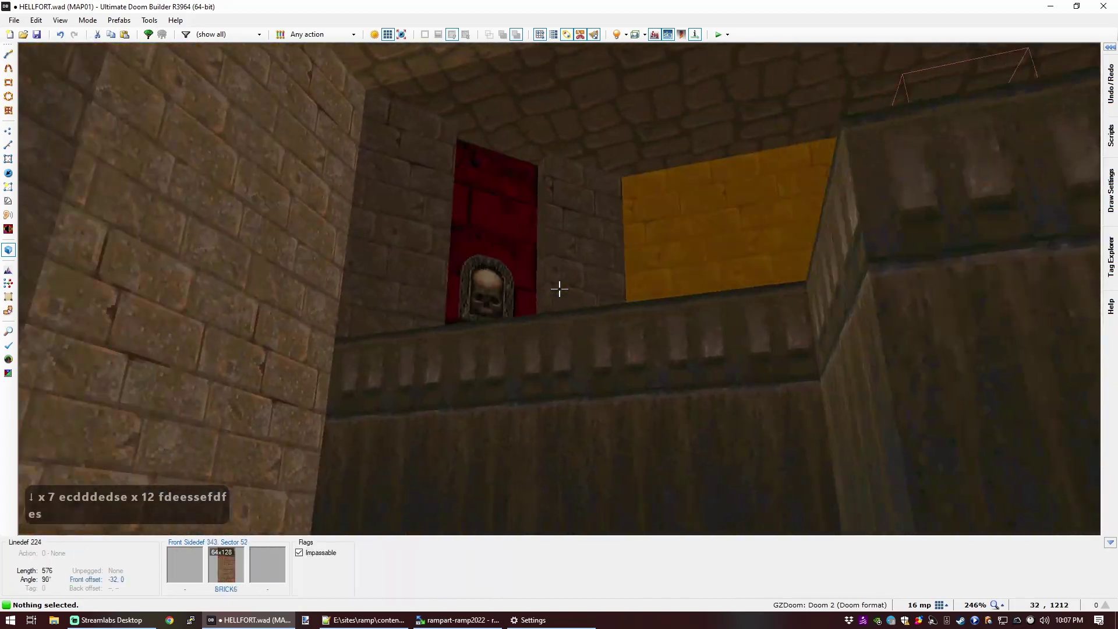
{"action": "key", "text": "d"}
{"action": "key", "text": "e"}
{"action": "key", "text": "e"}
{"action": "key", "text": "e"}
{"action": "key", "text": "e"}
{"action": "key", "text": "d"}
Step: Copy the square monster alcove sector from the hall's eastern wall and paste it against the northern wall above the lava
{"action": "key", "text": "q"}
{"action": "scroll", "coordinate": [758, 200], "scroll_direction": "down", "scroll_amount": 7}
{"action": "scroll", "coordinate": [759, 201], "scroll_direction": "up", "scroll_amount": 4}
{"action": "left_click", "coordinate": [924, 260]}
{"action": "key", "text": "ctrl+c"}
{"action": "scroll", "coordinate": [207, 248], "scroll_direction": "down", "scroll_amount": 3}
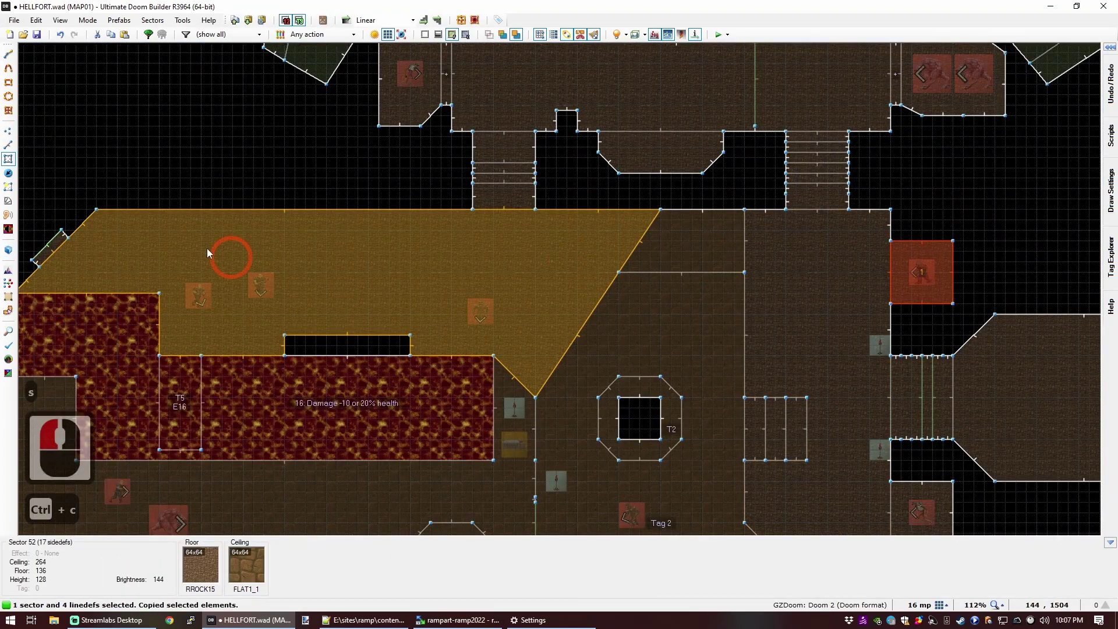
{"action": "scroll", "coordinate": [161, 198], "scroll_direction": "up", "scroll_amount": 3}
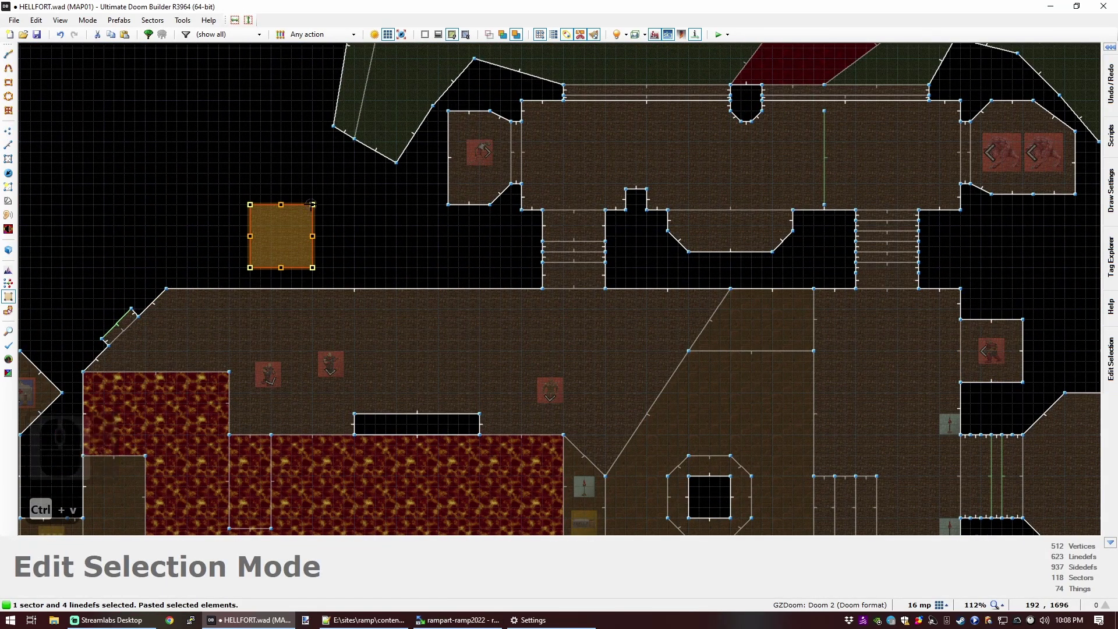
{"action": "left_click_drag", "start_coordinate": [297, 261], "coordinate": [337, 263]}
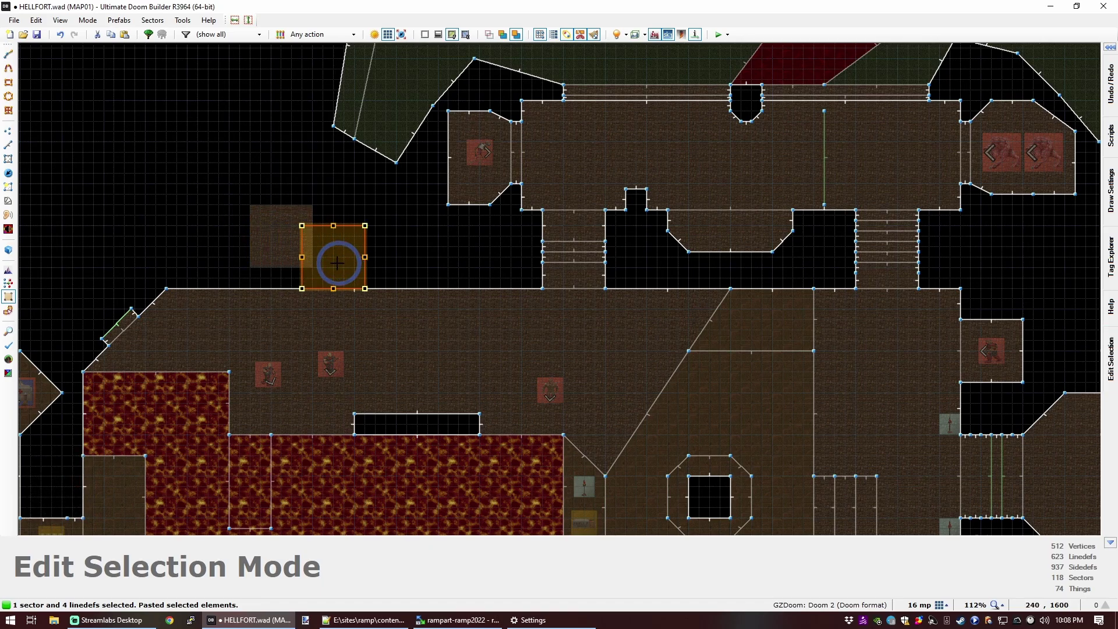
{"action": "right_click", "coordinate": [369, 231]}
Step: Raise the new northern alcove's floor to a height of 24 in the 3D view
{"action": "key", "text": "q"}
{"action": "key", "text": "d"}
{"action": "key", "text": "d"}
{"action": "key", "text": "d"}
{"action": "key", "text": "d"}
{"action": "key", "text": "f"}
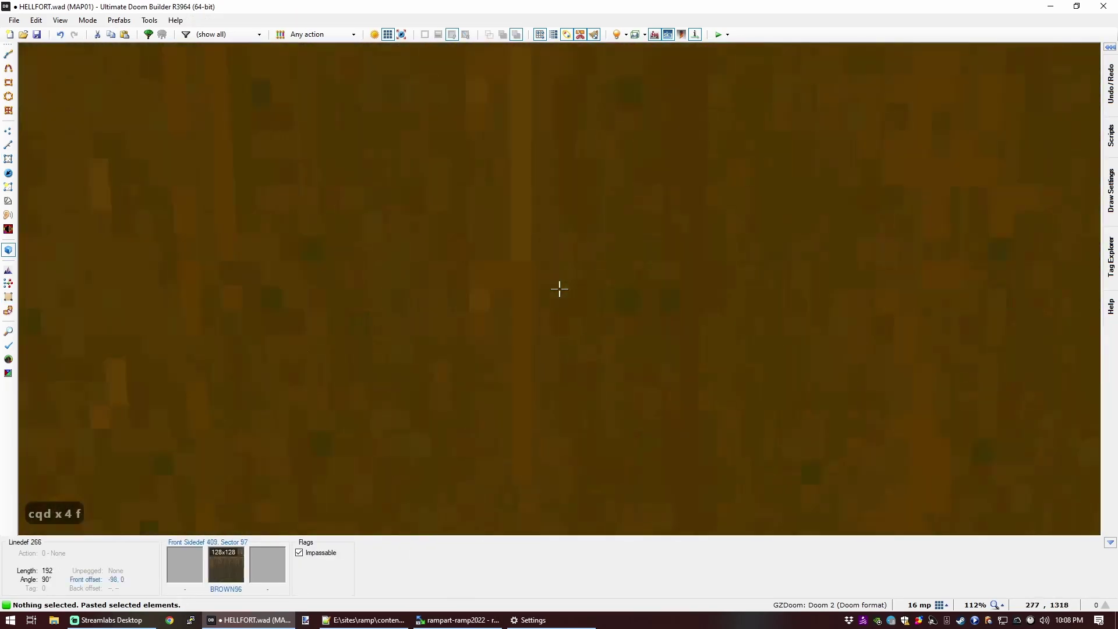
{"action": "key", "text": "e"}
{"action": "key", "text": "f"}
{"action": "left_click", "coordinate": [560, 288]}
{"action": "key", "text": "d"}
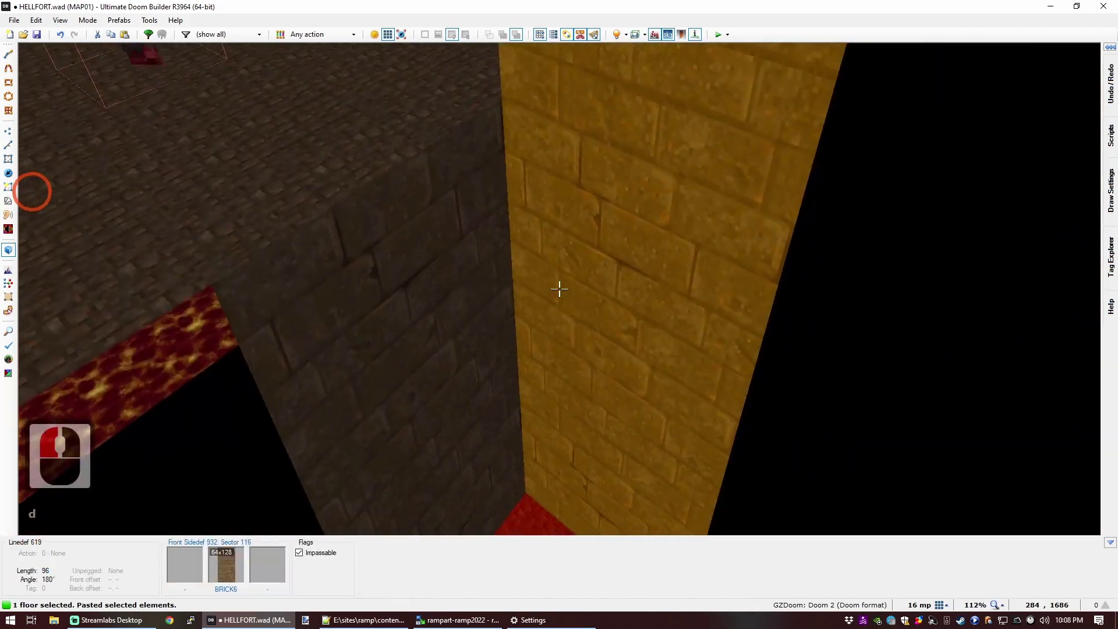
{"action": "scroll", "coordinate": [559, 288], "scroll_direction": "up", "scroll_amount": 9}
{"action": "scroll", "coordinate": [560, 289], "scroll_direction": "up", "scroll_amount": 7}
{"action": "scroll", "coordinate": [560, 288], "scroll_direction": "down", "scroll_amount": 5}
{"action": "scroll", "coordinate": [559, 289], "scroll_direction": "up", "scroll_amount": 2}
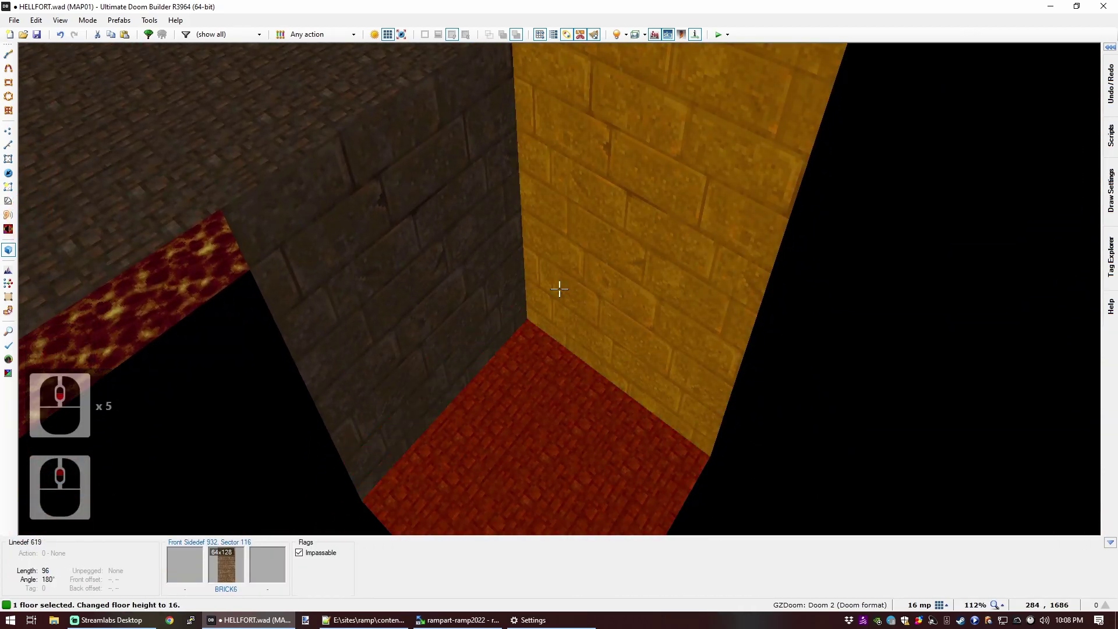
{"action": "key", "text": "c"}
{"action": "key", "text": "s"}
{"action": "key", "text": "s"}
{"action": "key", "text": "e"}
{"action": "key", "text": "q"}
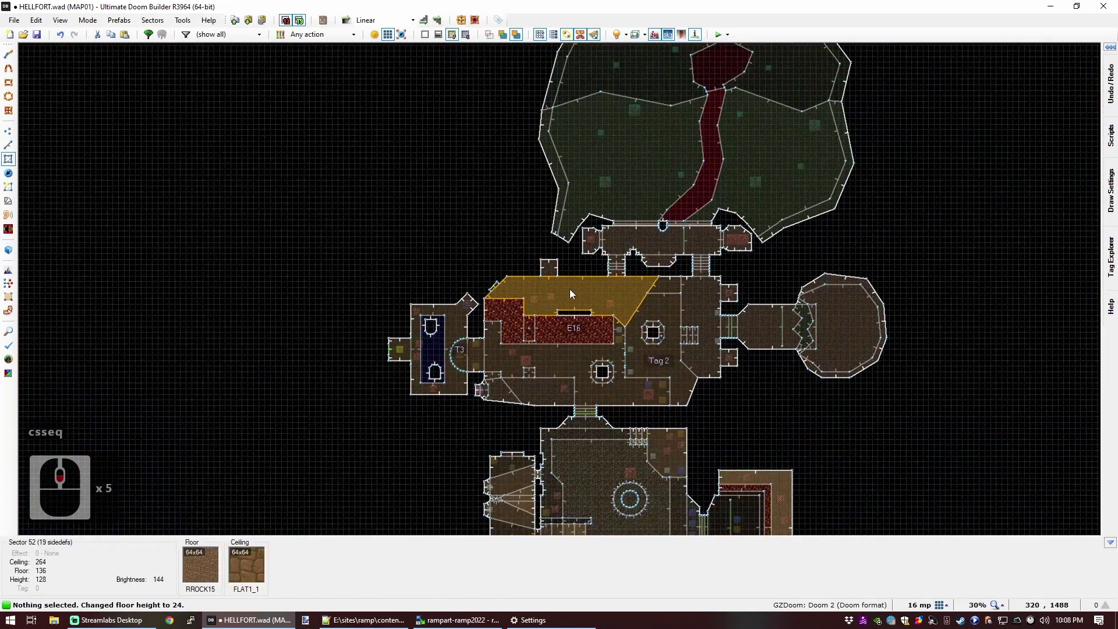
Step: Place an Imp facing south at angle 270 in the new northern alcove and shift it to the alcove's western side
{"action": "key", "text": "t"}
{"action": "double_click", "coordinate": [500, 265]}
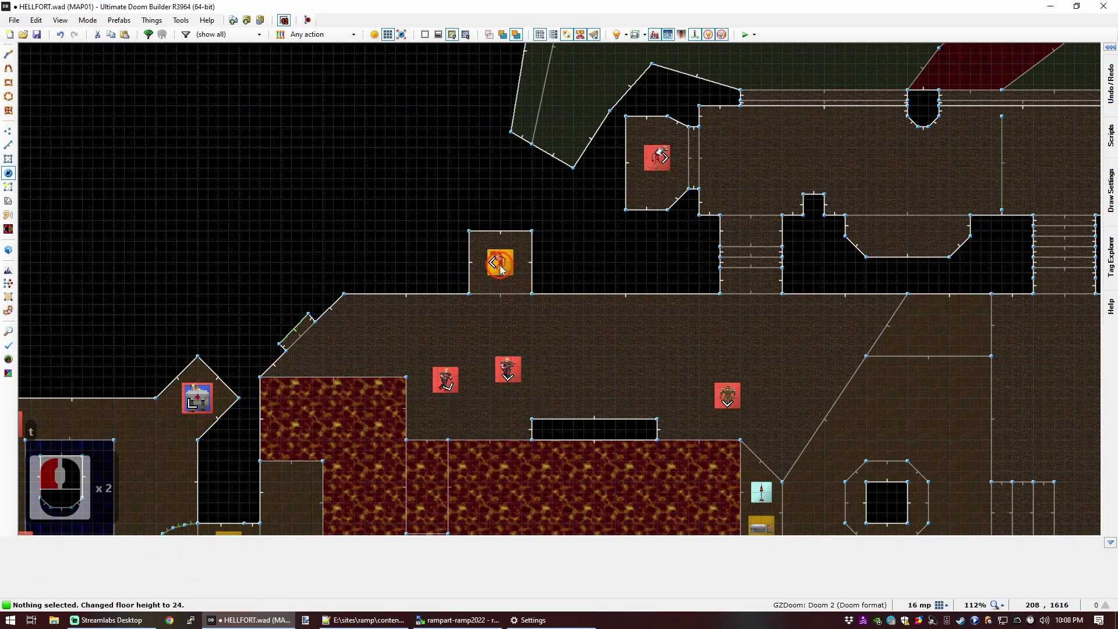
{"action": "scroll", "coordinate": [399, 179], "scroll_direction": "up", "scroll_amount": 2}
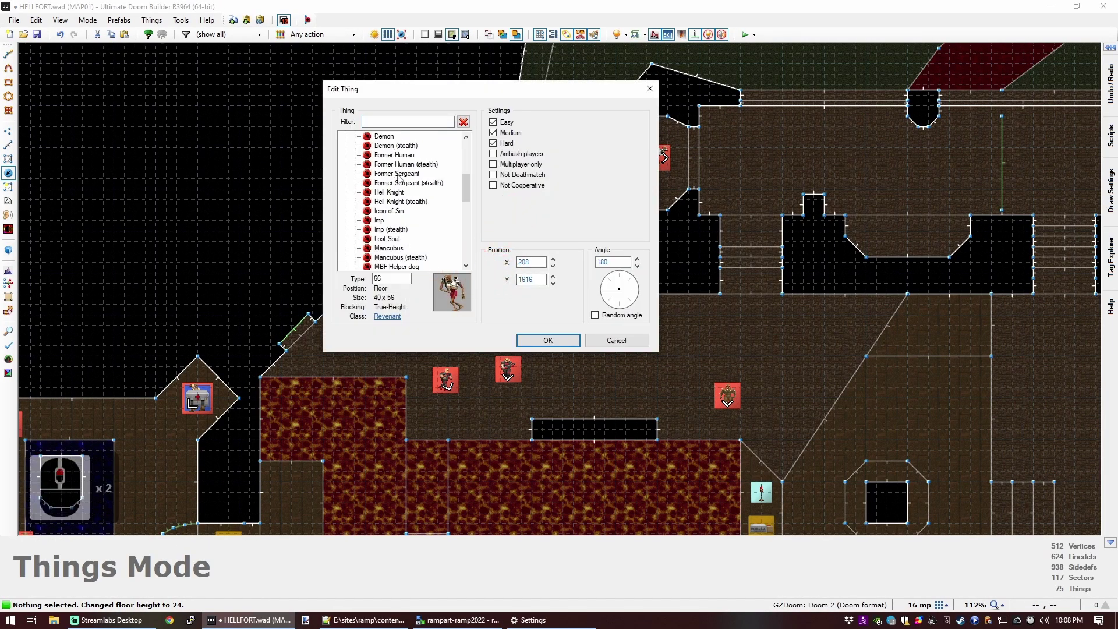
{"action": "left_click", "coordinate": [381, 220]}
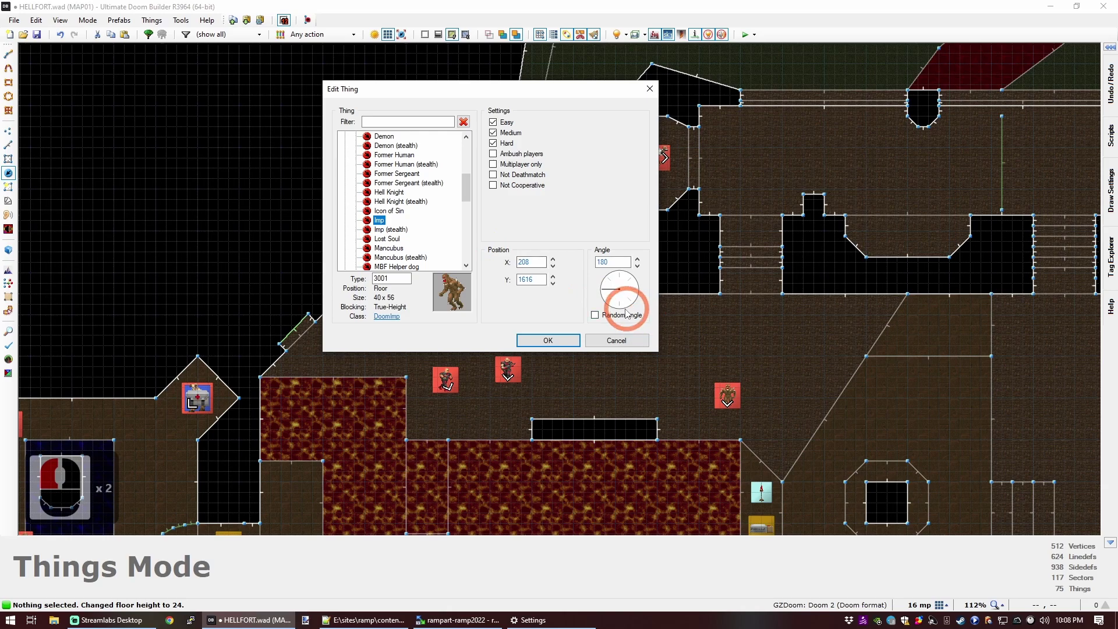
{"action": "left_click", "coordinate": [518, 340]}
{"action": "scroll", "coordinate": [506, 233], "scroll_direction": "up", "scroll_amount": 4}
{"action": "left_click_drag", "start_coordinate": [501, 222], "coordinate": [477, 197]}
Step: Deepen the northern alcove by moving its two back corner vertices farther north
{"action": "key", "text": "c"}
{"action": "key", "text": "v"}
{"action": "left_click_drag", "start_coordinate": [407, 106], "coordinate": [579, 176]}
{"action": "left_click_drag", "start_coordinate": [567, 146], "coordinate": [566, 116]}
{"action": "key", "text": "c"}
{"action": "key", "text": "t"}
Step: Move the Imp into the alcove's northwest corner, paste three copies to form a two-by-two group, and save the map
{"action": "left_click_drag", "start_coordinate": [476, 199], "coordinate": [466, 151]}
{"action": "key", "text": "ctrl+c"}
{"action": "key", "text": "ctrl+v"}
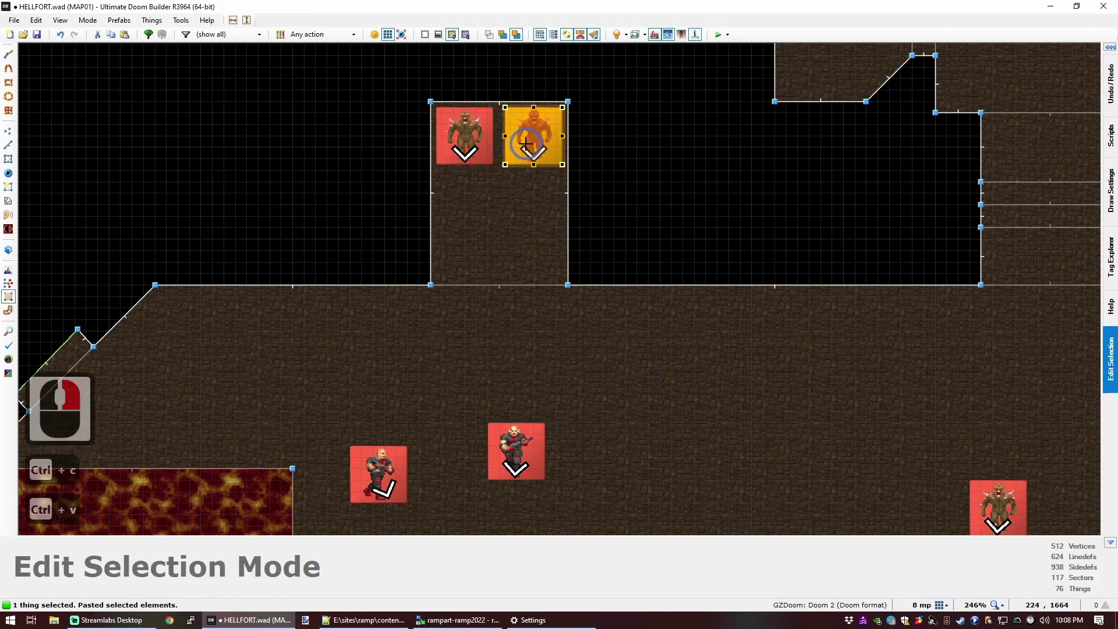
{"action": "key", "text": "ctrl+v"}
{"action": "left_click", "coordinate": [454, 225]}
{"action": "key", "text": "ctrl+v"}
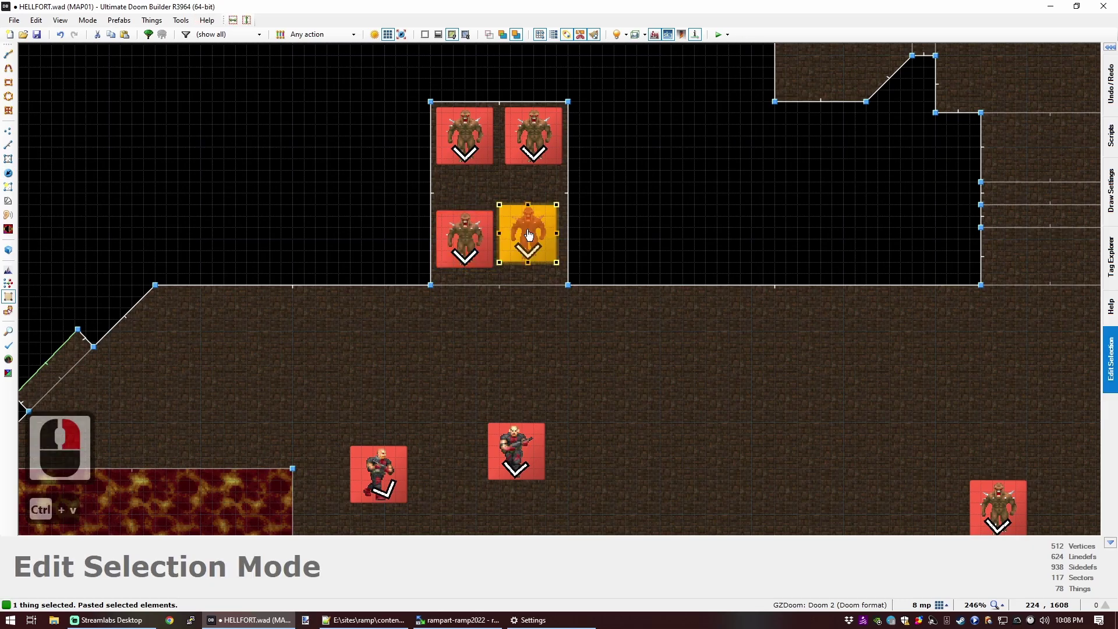
{"action": "left_click", "coordinate": [529, 239]}
{"action": "scroll", "coordinate": [624, 224], "scroll_direction": "down", "scroll_amount": 10}
{"action": "key", "text": "ctrl+s"}
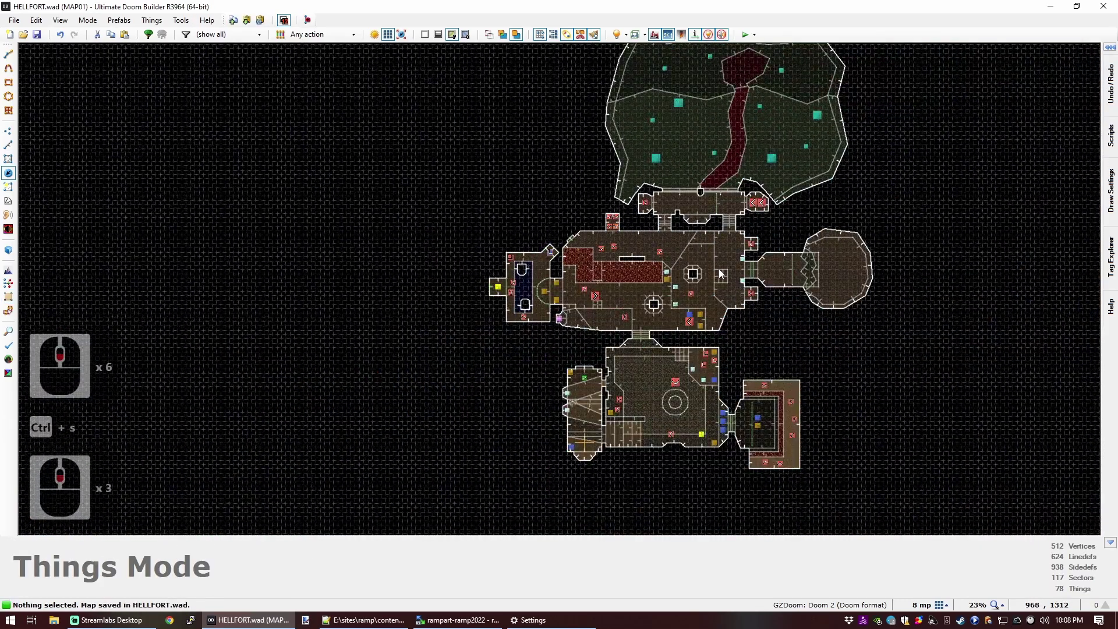
Step: Place a Shotgun shells pickup in the main hall's northeastern part, just west of the eastern staircase
{"action": "scroll", "coordinate": [709, 278], "scroll_direction": "up", "scroll_amount": 3}
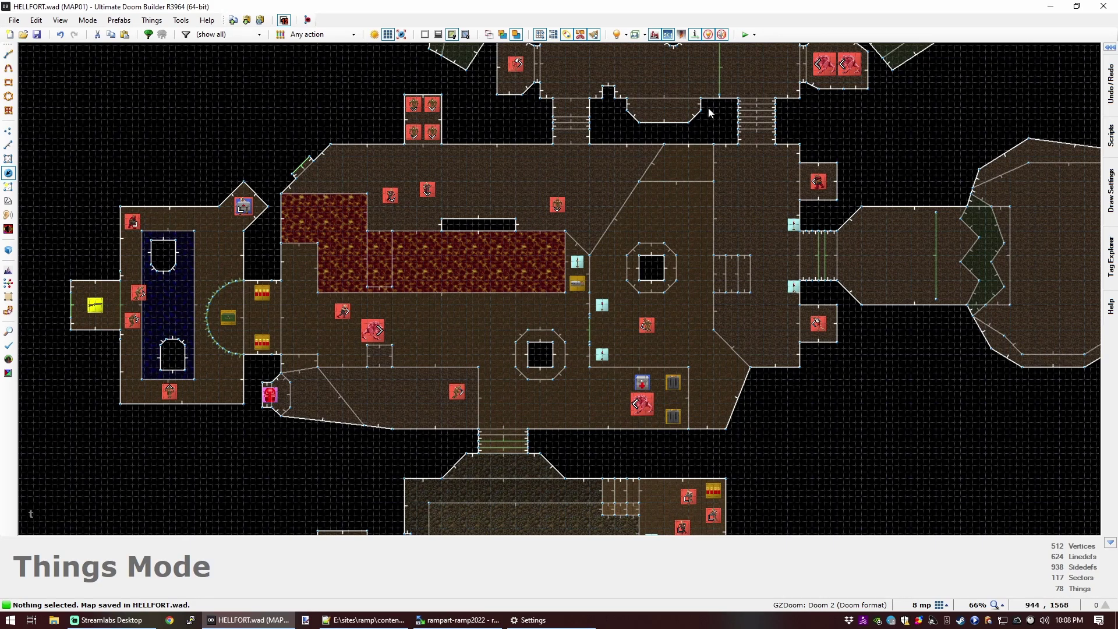
{"action": "double_click", "coordinate": [677, 163]}
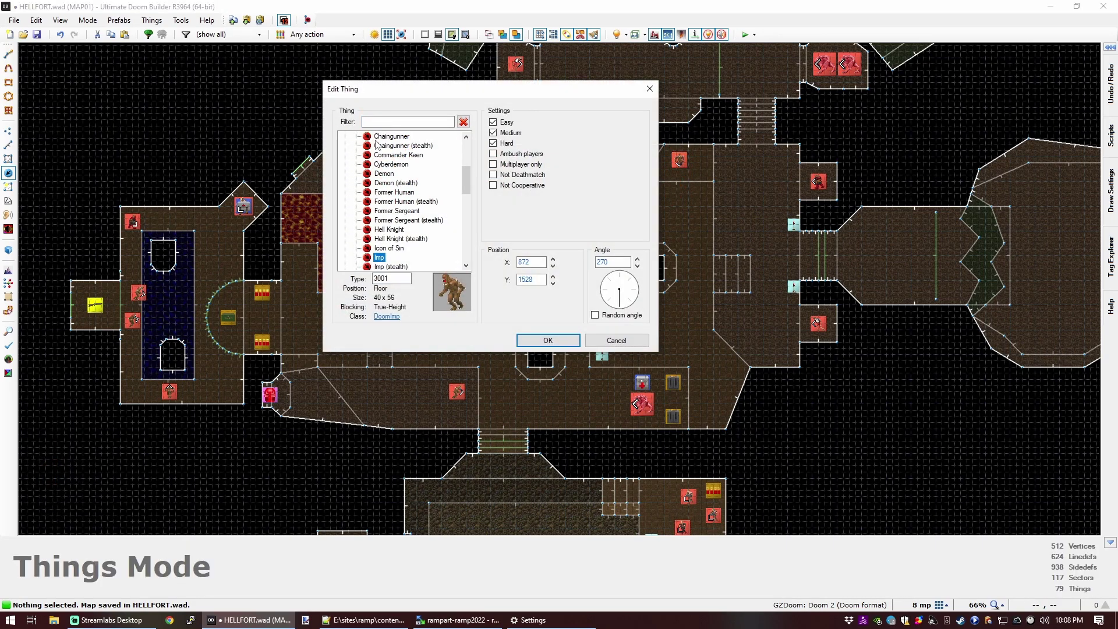
{"action": "type", "text": "sh"}
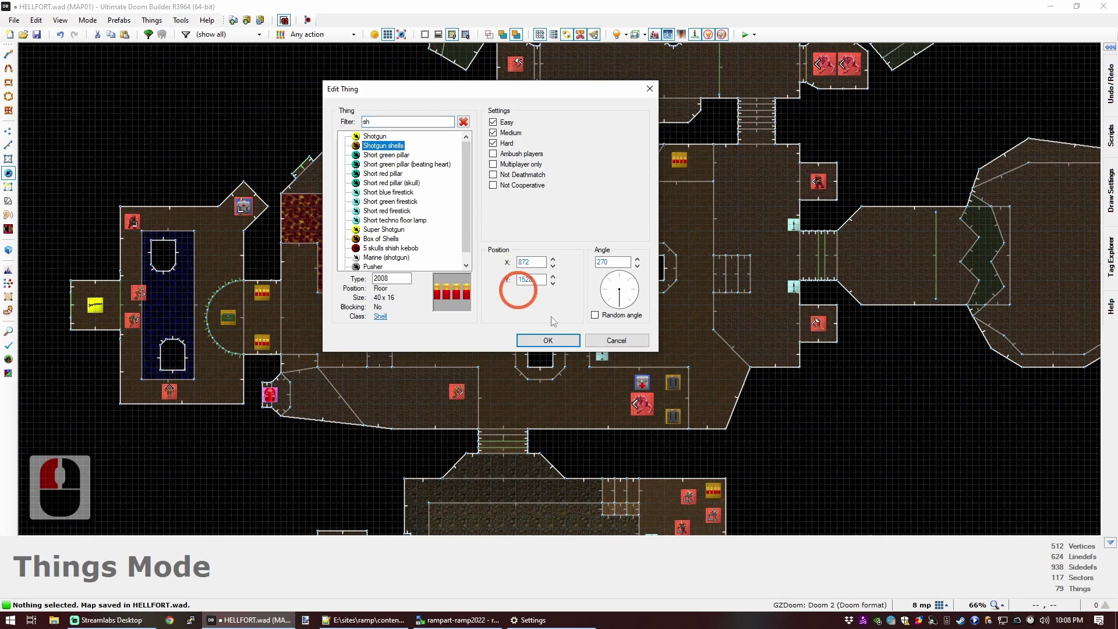
{"action": "left_click", "coordinate": [565, 343]}
{"action": "left_click_drag", "start_coordinate": [677, 156], "coordinate": [698, 160]}
Step: Copy the Shotgun shells and paste one beside the lava's northeast corner and one in the hall's northwest corner
{"action": "key", "text": "ctrl+c"}
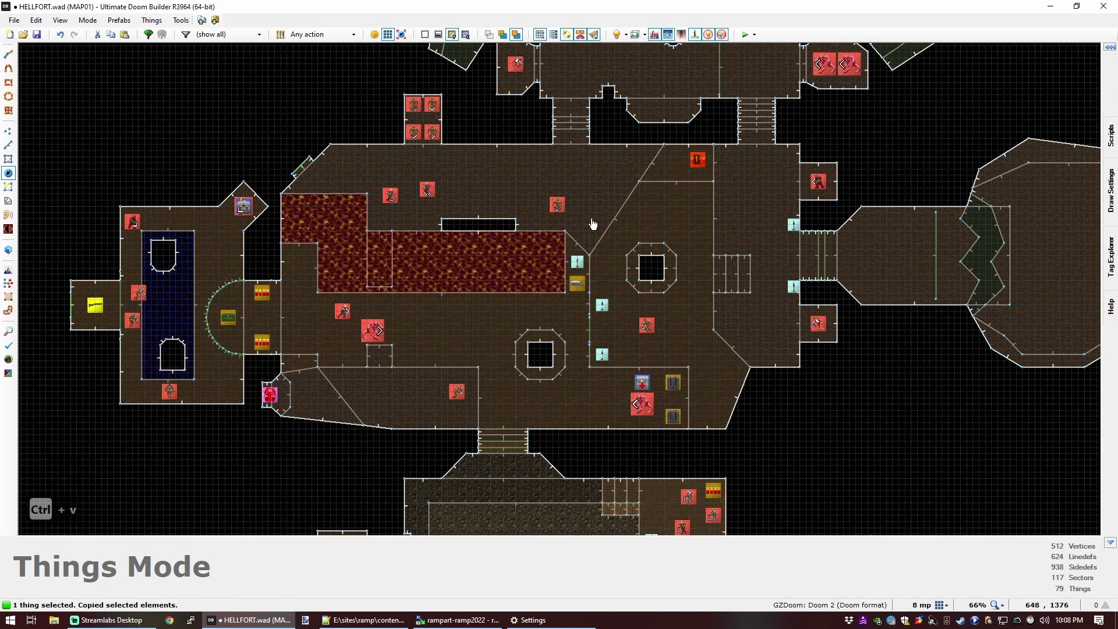
{"action": "key", "text": "ctrl+v"}
{"action": "key", "text": "ctrl+v"}
{"action": "right_click_drag", "start_coordinate": [353, 157], "coordinate": [352, 162]}
{"action": "key", "text": "c"}
Step: Paste another Shotgun shells pickup between the two front Imps in the northern alcove
{"action": "scroll", "coordinate": [415, 125], "scroll_direction": "up", "scroll_amount": 5}
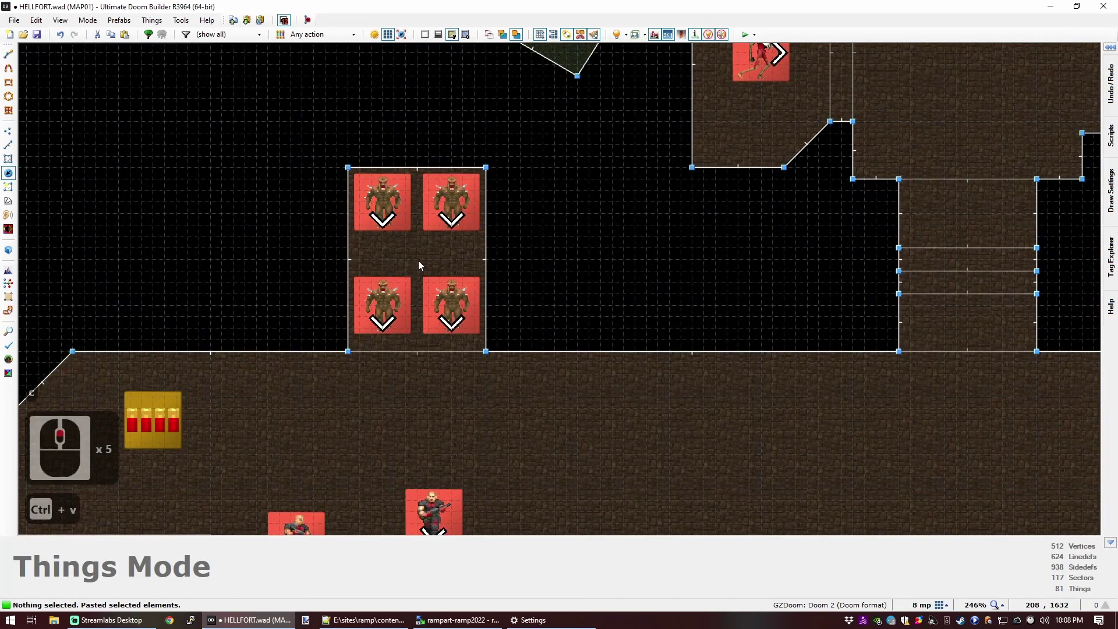
{"action": "key", "text": "ctrl+v"}
{"action": "right_click", "coordinate": [417, 283]}
{"action": "right_click", "coordinate": [416, 228]}
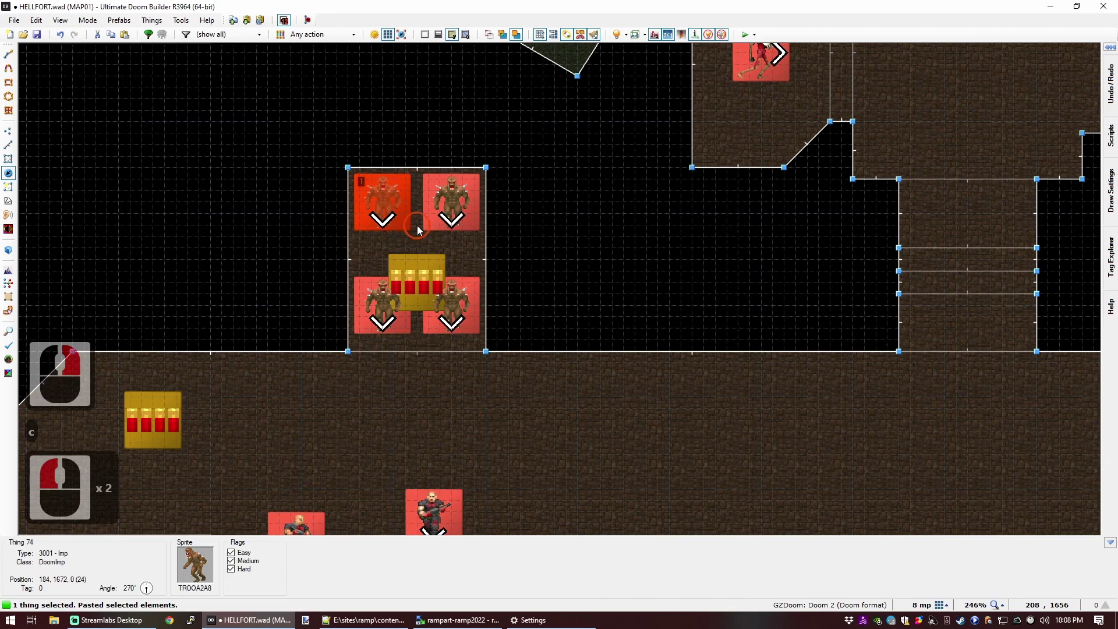
{"action": "key", "text": "Escape"}
Step: Add a Medikit to the northern alcove and position it between the two rear Imps
{"action": "double_click", "coordinate": [426, 244]}
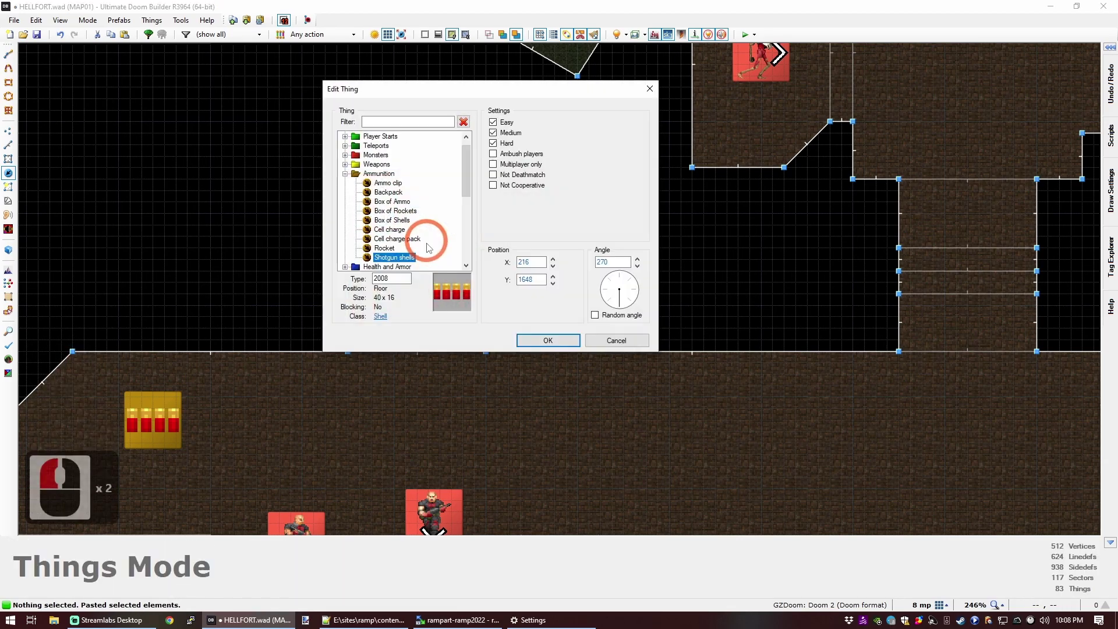
{"action": "type", "text": "med"}
{"action": "left_click", "coordinate": [375, 138]}
{"action": "left_click", "coordinate": [548, 340]}
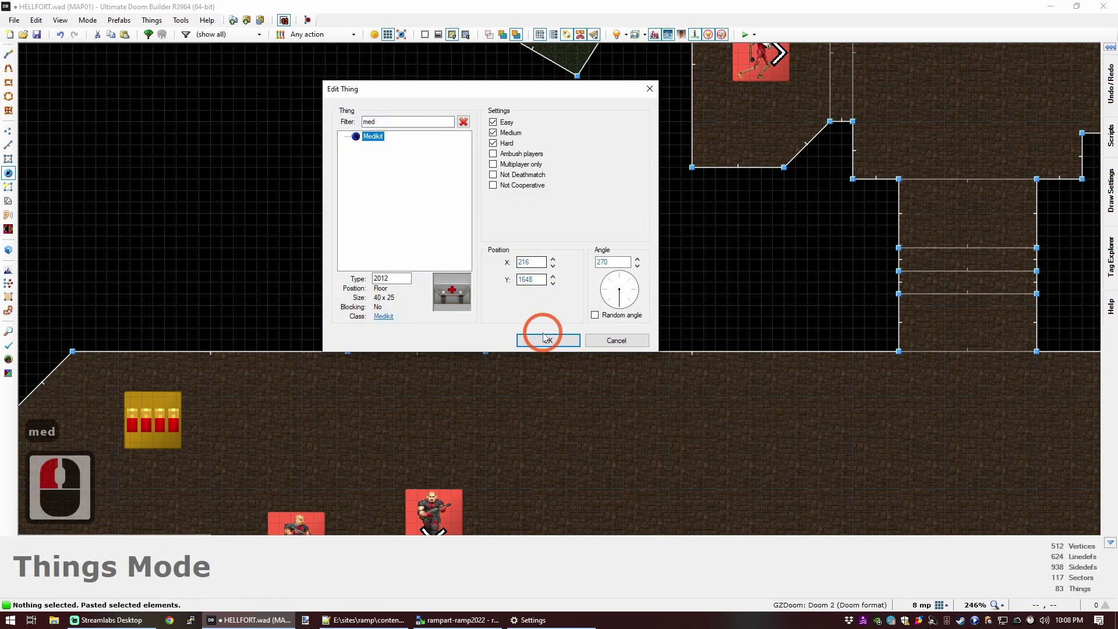
{"action": "right_click_drag", "start_coordinate": [423, 251], "coordinate": [413, 232]}
Step: Place a Box of Ammo just south of the Revenant in the northern corridor's western side room
{"action": "scroll", "coordinate": [413, 232], "scroll_direction": "down", "scroll_amount": 8}
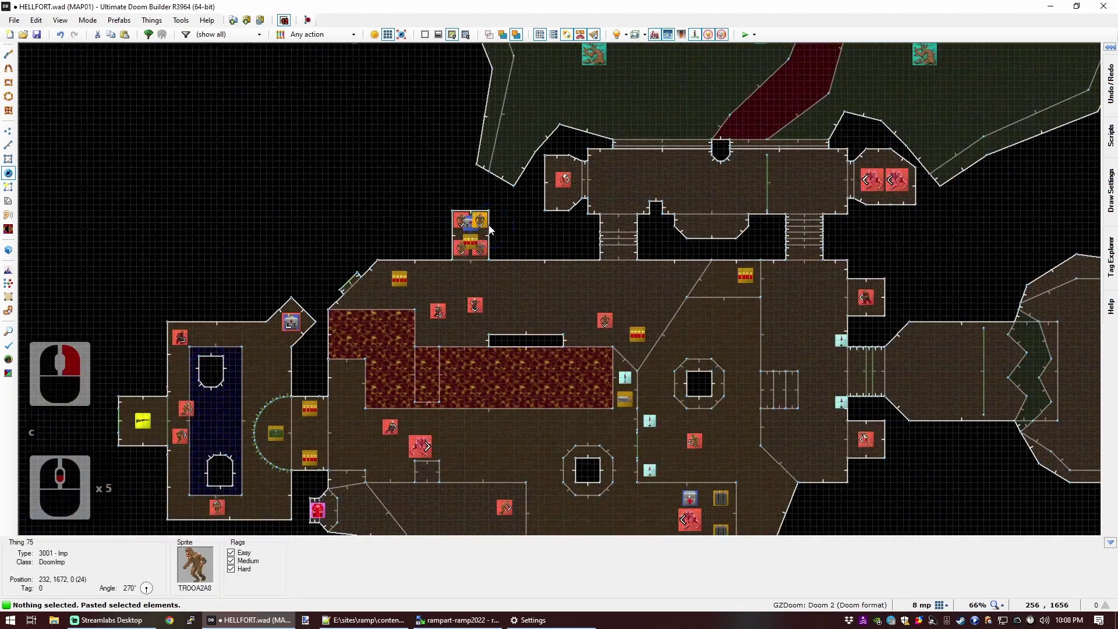
{"action": "scroll", "coordinate": [511, 221], "scroll_direction": "up", "scroll_amount": 6}
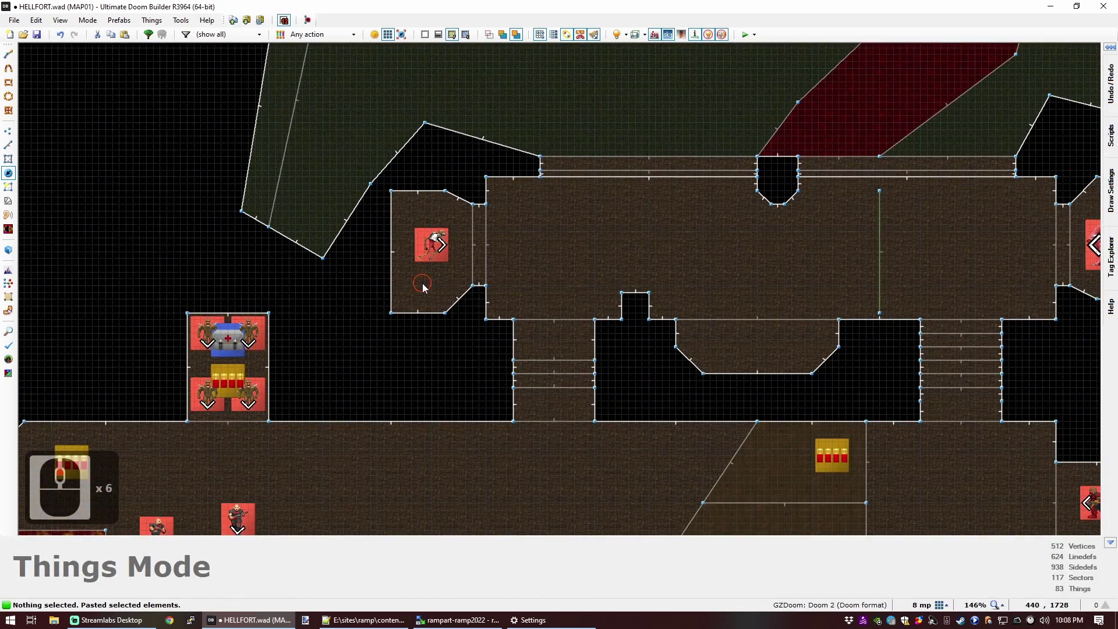
{"action": "right_click", "coordinate": [422, 287]}
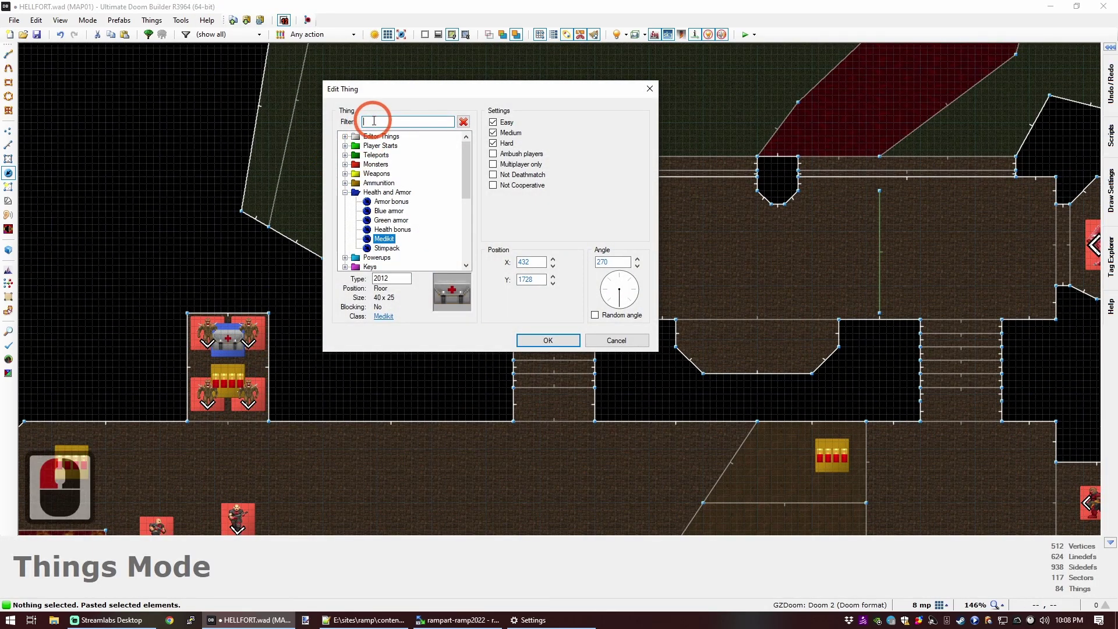
{"action": "type", "text": "amoo"}
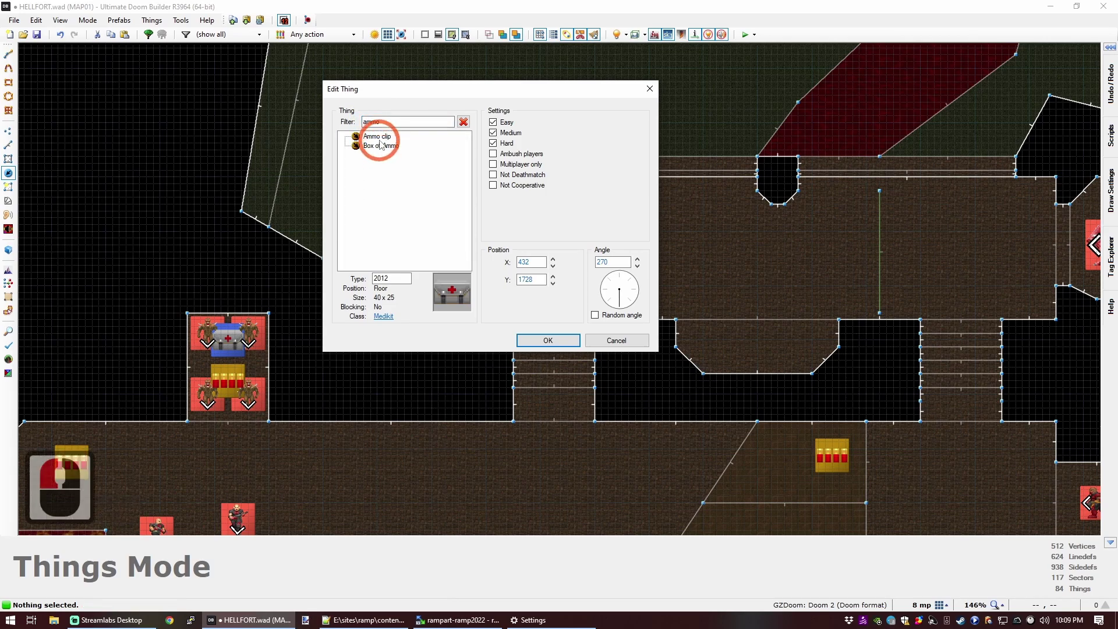
{"action": "left_click", "coordinate": [558, 345]}
{"action": "right_click_drag", "start_coordinate": [412, 282], "coordinate": [424, 282]}
Step: Place a Stimpack in the western half of the bay on the northern corridor's south side
{"action": "scroll", "coordinate": [434, 271], "scroll_direction": "down", "scroll_amount": 4}
{"action": "scroll", "coordinate": [431, 273], "scroll_direction": "up", "scroll_amount": 3}
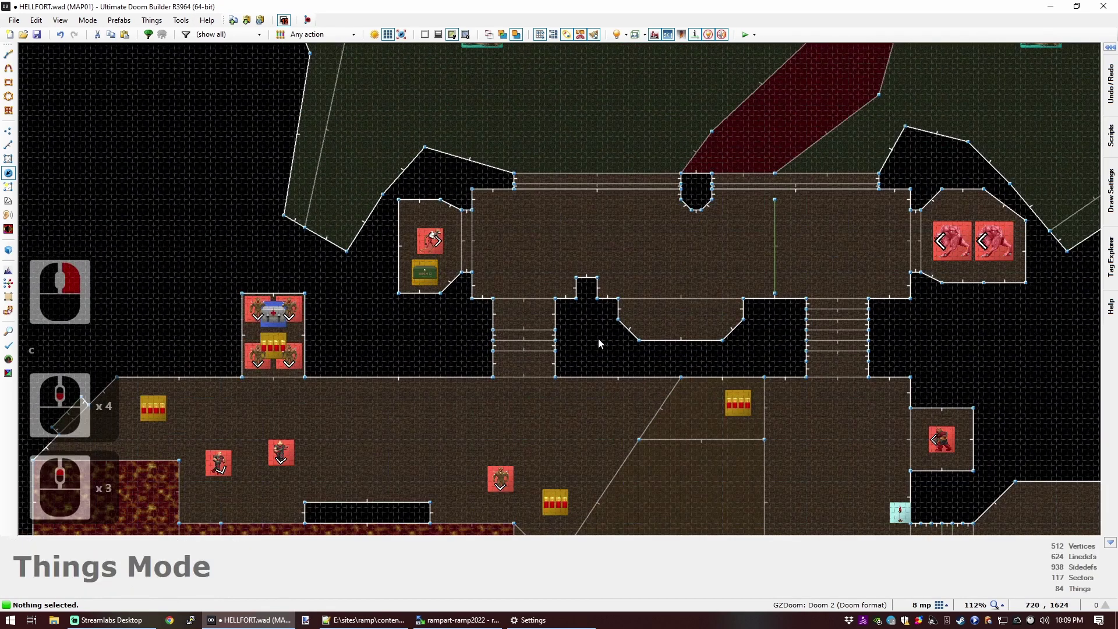
{"action": "double_click", "coordinate": [658, 330]}
{"action": "left_click", "coordinate": [378, 121]}
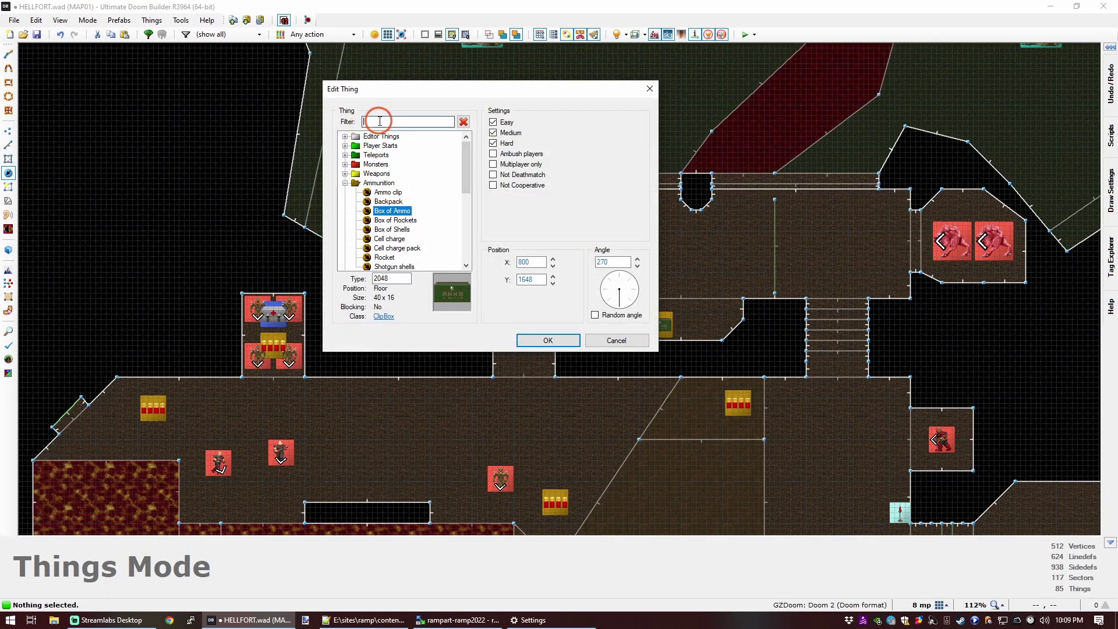
{"action": "type", "text": "stim"}
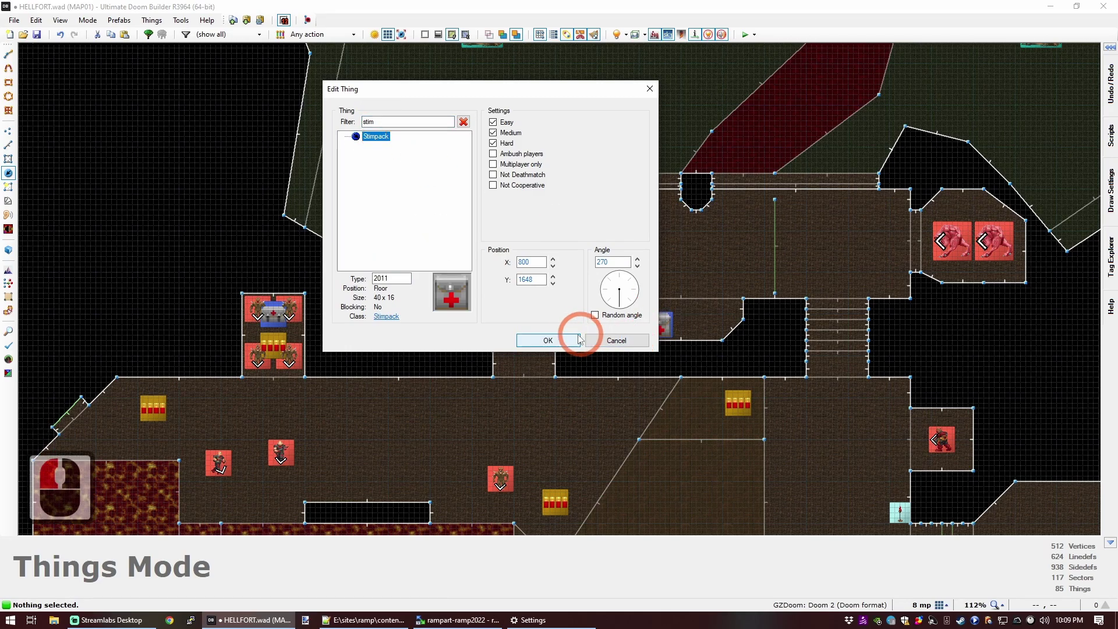
{"action": "left_click", "coordinate": [569, 338]}
{"action": "left_click_drag", "start_coordinate": [655, 327], "coordinate": [653, 320]}
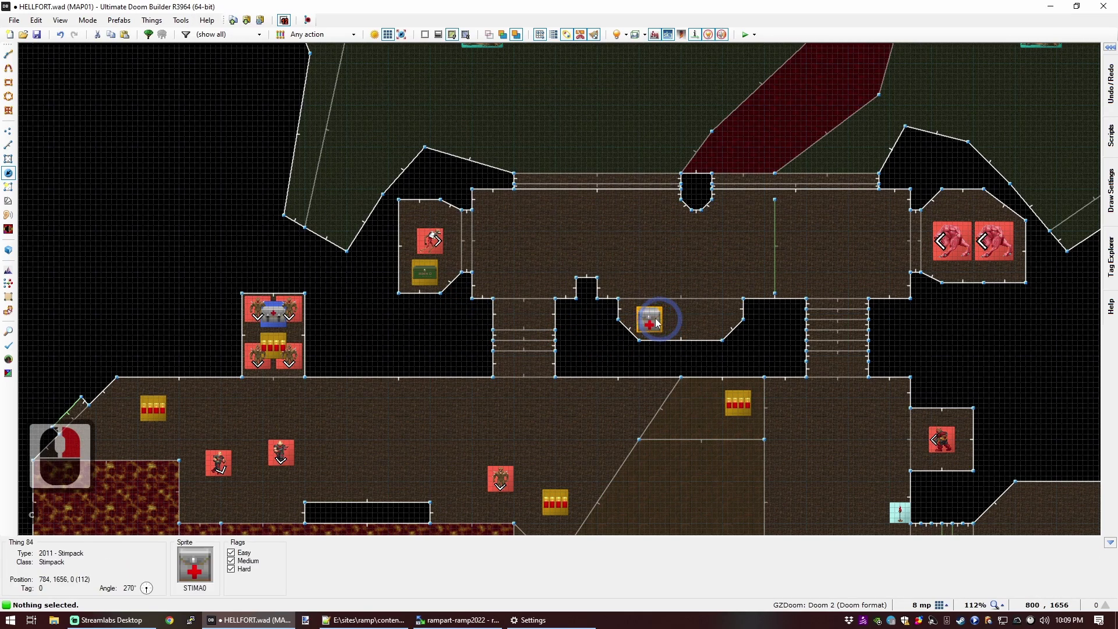
Step: Duplicate the Stimpack into the eastern half of the same corridor bay
{"action": "key", "text": "ctrl+c"}
{"action": "key", "text": "ctrl+v"}
{"action": "left_click", "coordinate": [667, 329]}
Step: Review the monster and pickup placement in the northern corridor, its side rooms and the main hall
{"action": "scroll", "coordinate": [832, 274], "scroll_direction": "up", "scroll_amount": 2}
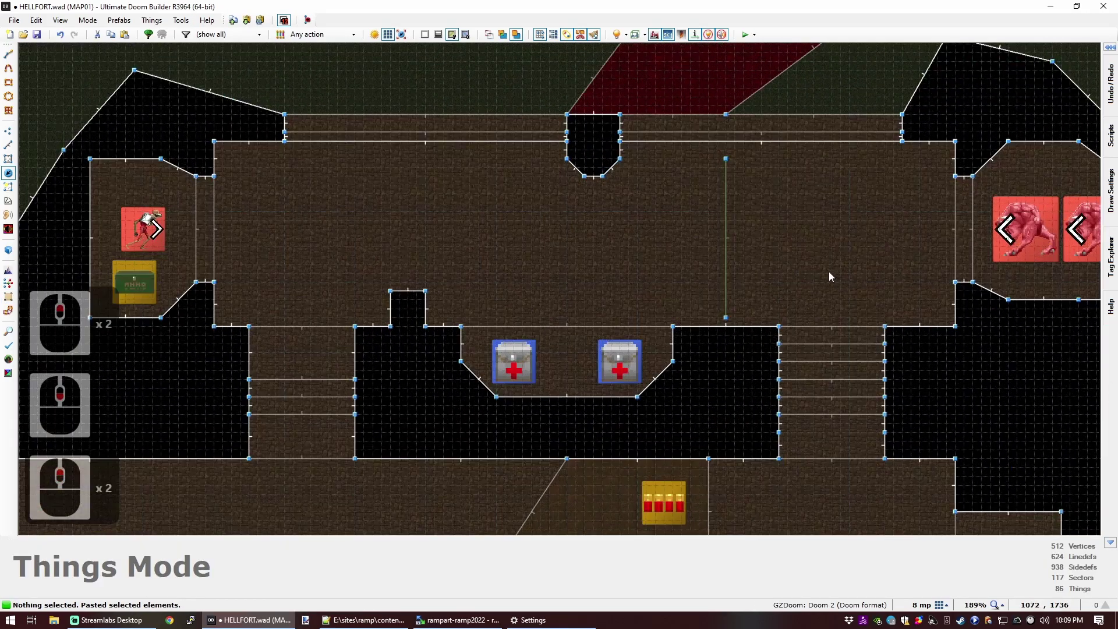
{"action": "scroll", "coordinate": [582, 273], "scroll_direction": "down", "scroll_amount": 4}
{"action": "scroll", "coordinate": [524, 275], "scroll_direction": "up", "scroll_amount": 2}
{"action": "scroll", "coordinate": [539, 280], "scroll_direction": "down", "scroll_amount": 2}
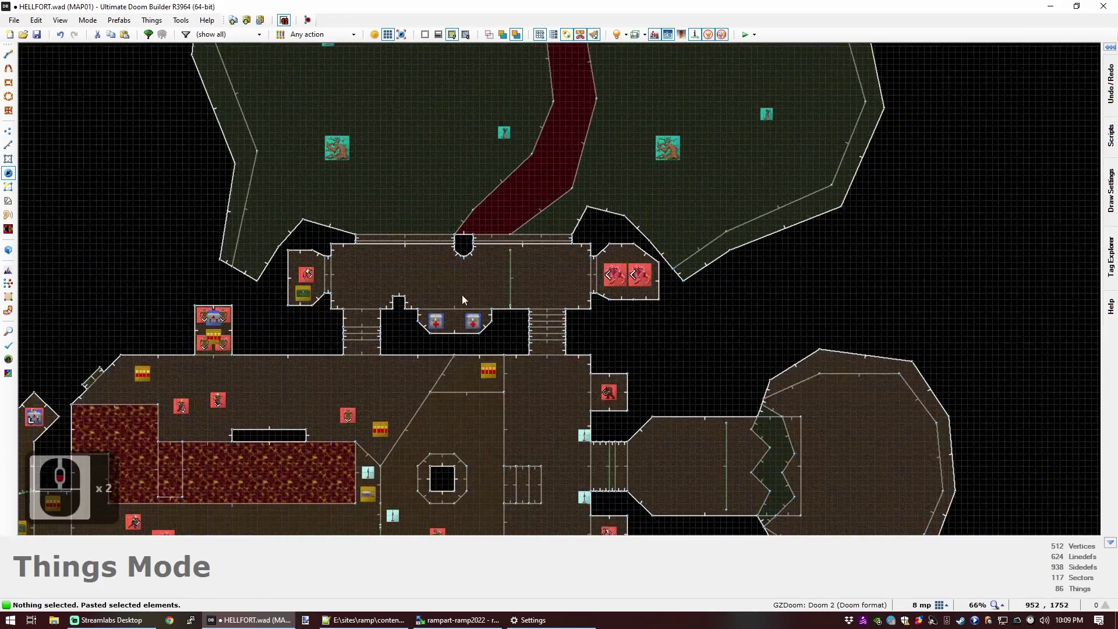
{"action": "scroll", "coordinate": [502, 285], "scroll_direction": "up", "scroll_amount": 4}
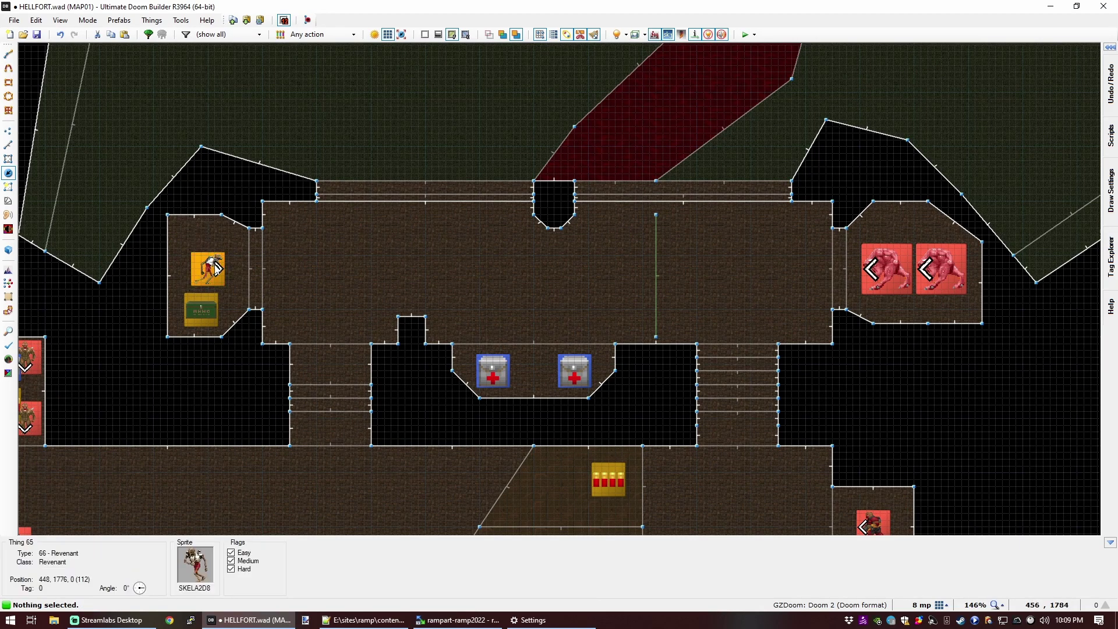
{"action": "scroll", "coordinate": [341, 262], "scroll_direction": "down", "scroll_amount": 2}
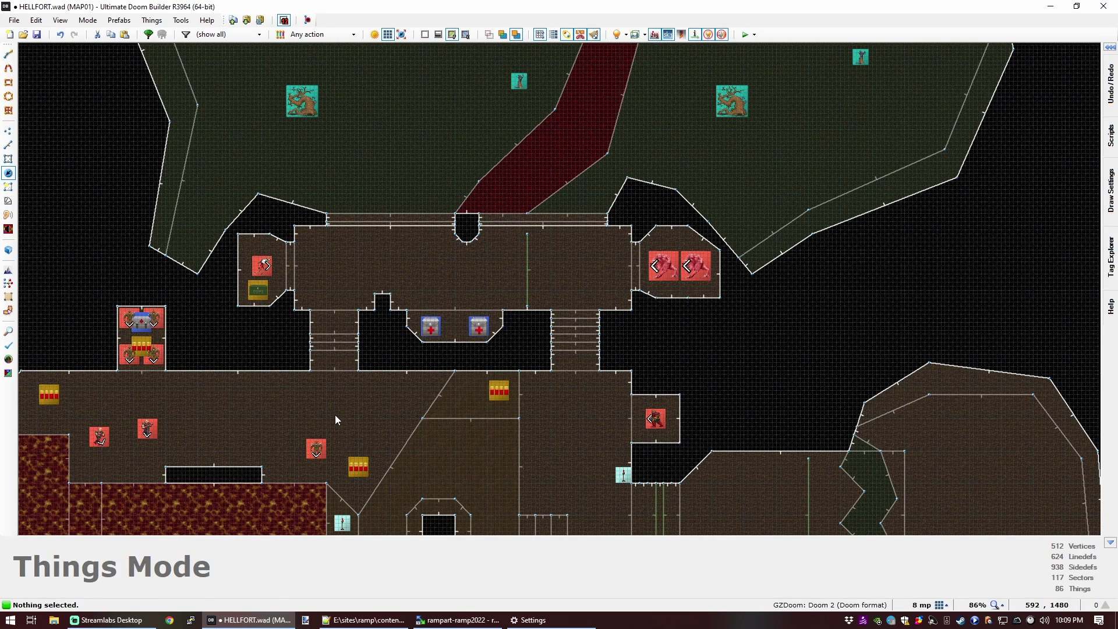
{"action": "scroll", "coordinate": [332, 414], "scroll_direction": "down", "scroll_amount": 2}
{"action": "scroll", "coordinate": [287, 420], "scroll_direction": "up", "scroll_amount": 4}
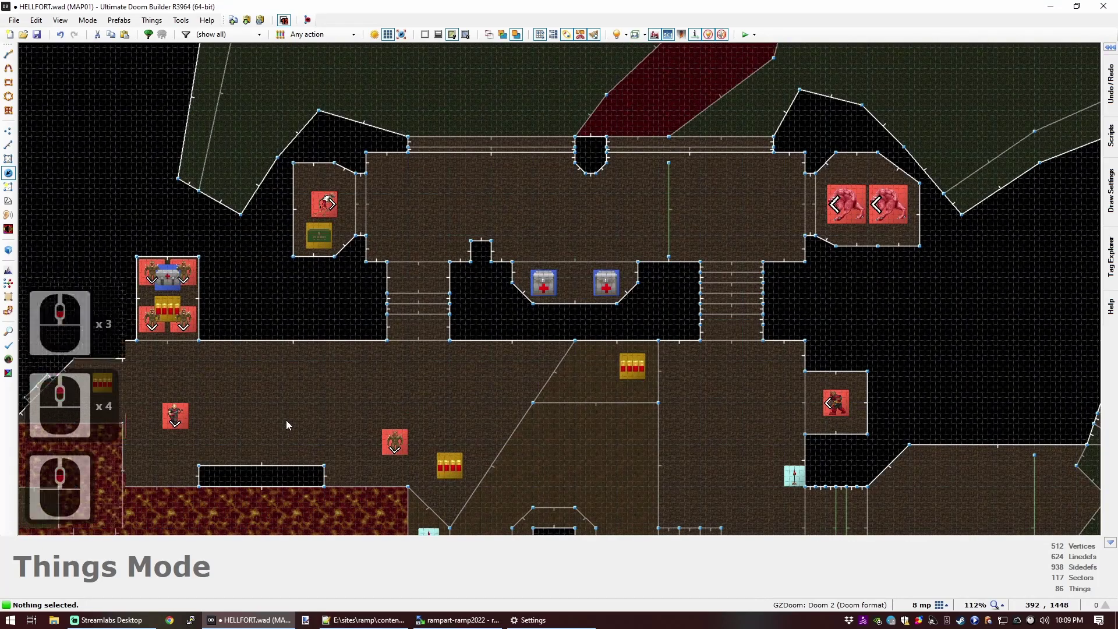
Step: Duplicate the shotgun shells pickup into two copies side by side, just north of the narrow void block above the lava
{"action": "scroll", "coordinate": [266, 421], "scroll_direction": "down", "scroll_amount": 3}
{"action": "scroll", "coordinate": [266, 419], "scroll_direction": "up", "scroll_amount": 3}
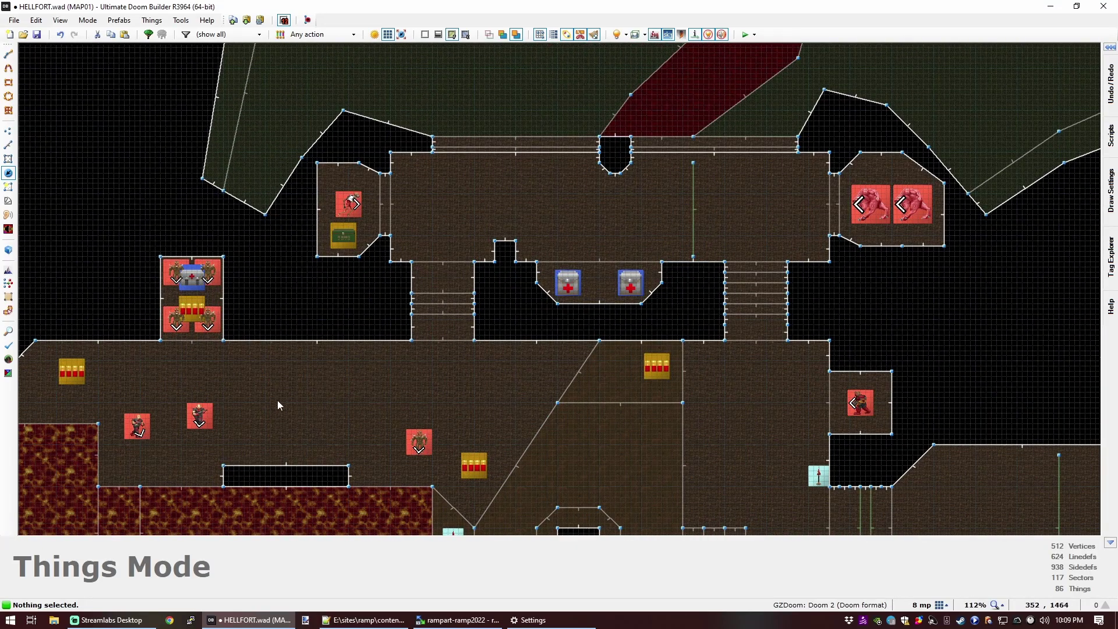
{"action": "left_click", "coordinate": [203, 319]}
{"action": "key", "text": "ctrl+c"}
{"action": "key", "text": "ctrl+v"}
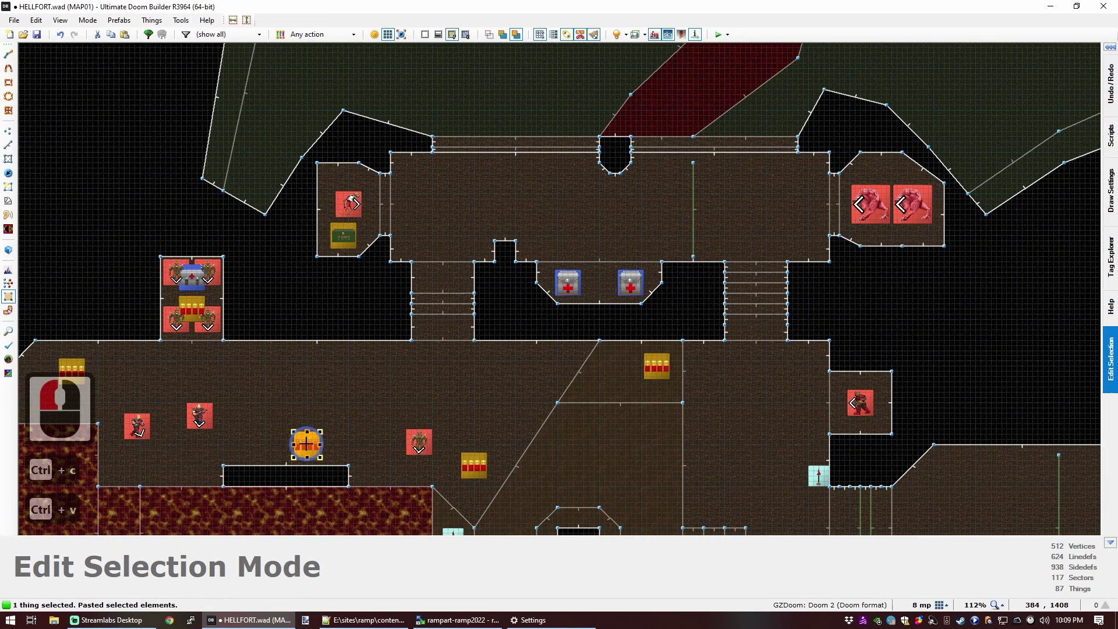
{"action": "key", "text": "ctrl+v"}
{"action": "left_click", "coordinate": [265, 444]}
{"action": "scroll", "coordinate": [265, 444], "scroll_direction": "down", "scroll_amount": 8}
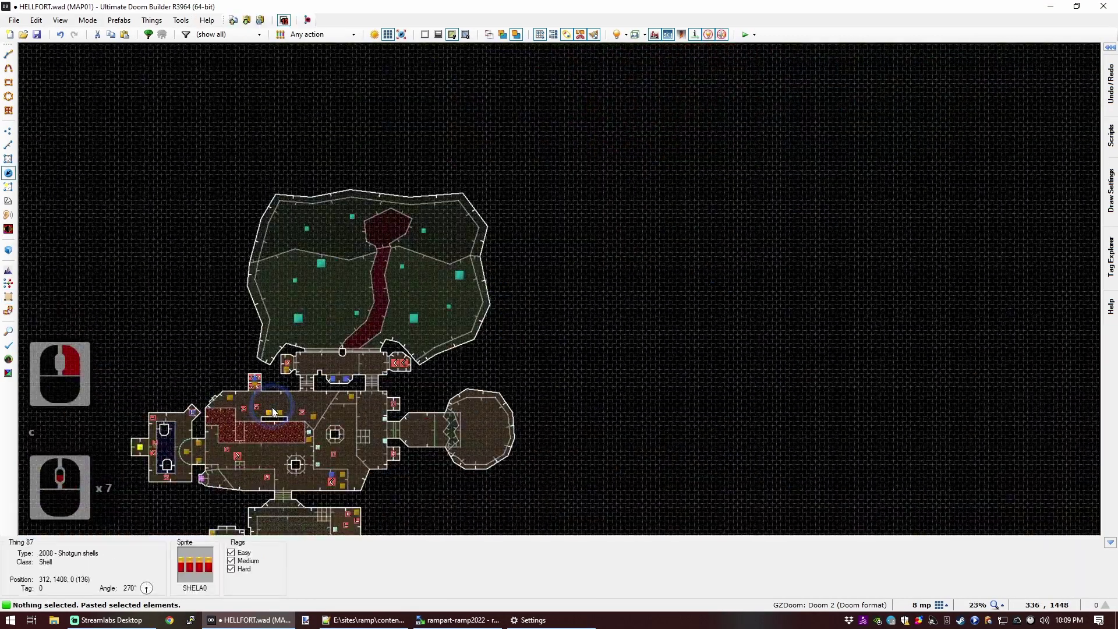
Step: Duplicate the shotgun shells into the main hall's southeast corner, beside the southern Revenant alcove
{"action": "scroll", "coordinate": [288, 448], "scroll_direction": "up", "scroll_amount": 6}
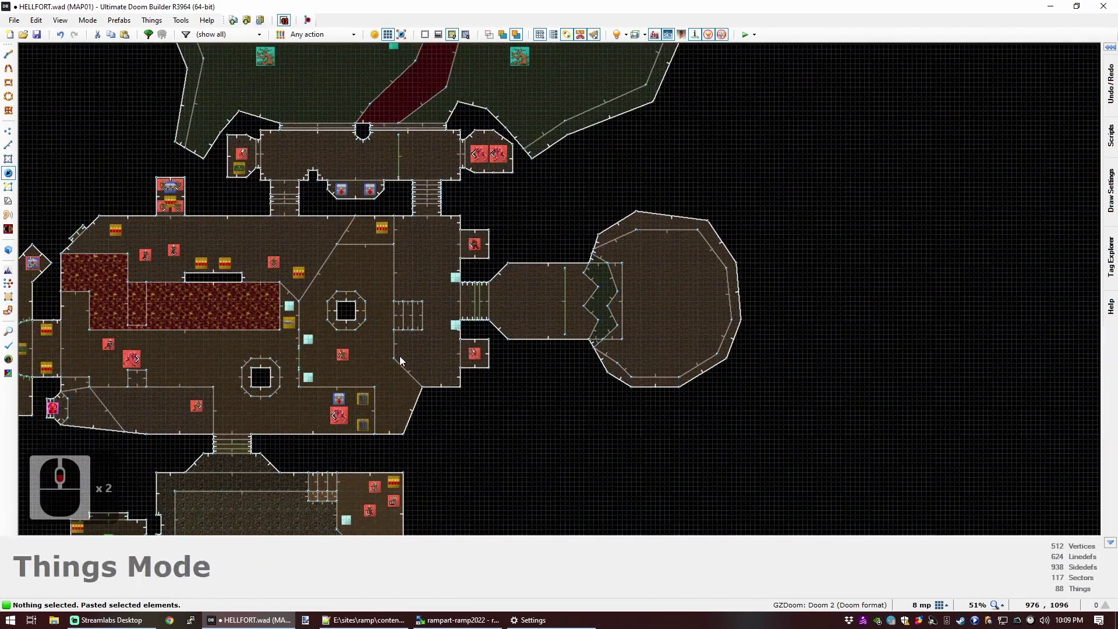
{"action": "scroll", "coordinate": [446, 377], "scroll_direction": "up", "scroll_amount": 3}
{"action": "key", "text": "ctrl+v"}
{"action": "left_click", "coordinate": [462, 378]}
{"action": "scroll", "coordinate": [411, 379], "scroll_direction": "down", "scroll_amount": 4}
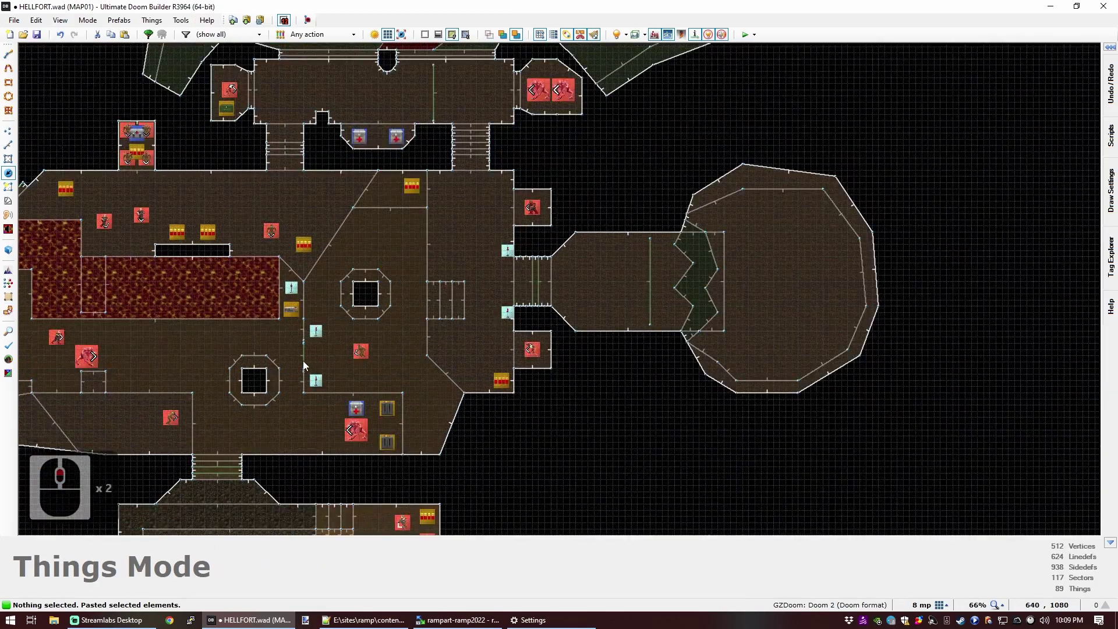
Step: Line the passage east of the main hall with four tall red firesticks, two along each of its north and south walls
{"action": "scroll", "coordinate": [134, 385], "scroll_direction": "down", "scroll_amount": 4}
{"action": "scroll", "coordinate": [141, 350], "scroll_direction": "up", "scroll_amount": 3}
{"action": "scroll", "coordinate": [186, 349], "scroll_direction": "up", "scroll_amount": 1}
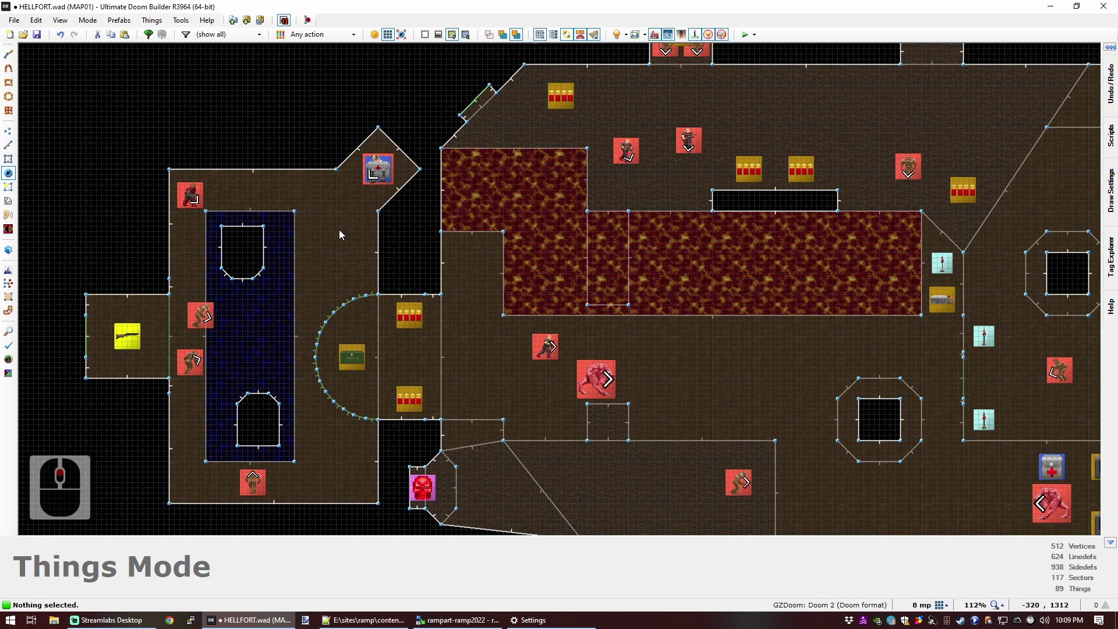
{"action": "key", "text": "ctrl+v"}
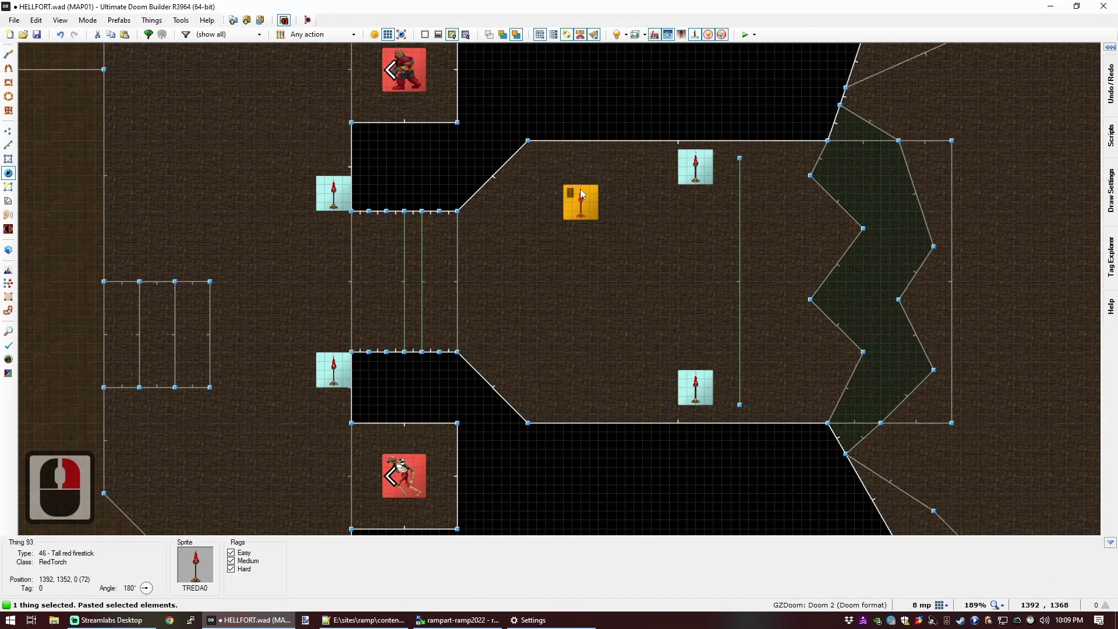
{"action": "left_click_drag", "start_coordinate": [581, 199], "coordinate": [600, 163]}
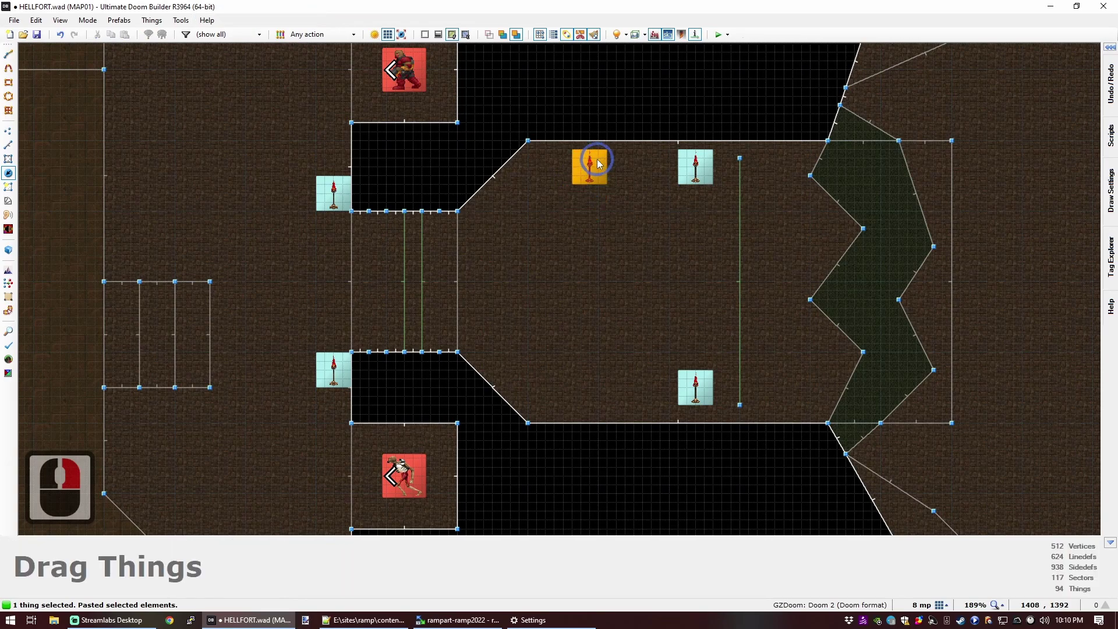
{"action": "right_click_drag", "start_coordinate": [581, 162], "coordinate": [582, 163]}
{"action": "right_click_drag", "start_coordinate": [578, 384], "coordinate": [571, 392]}
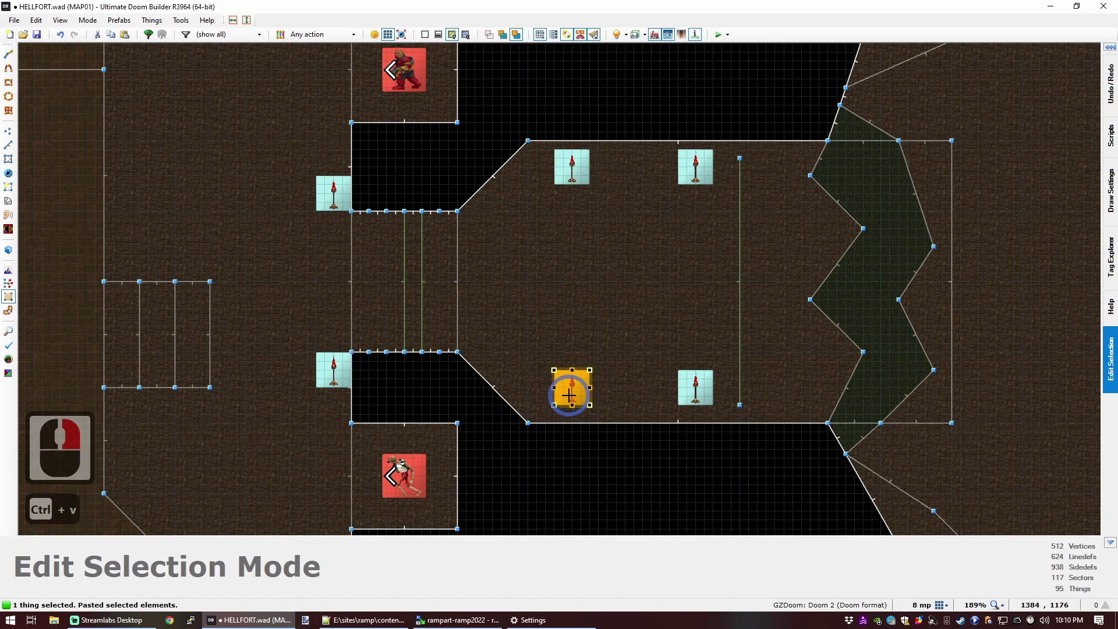
{"action": "right_click", "coordinate": [571, 412]}
{"action": "key", "text": "c"}
Step: Save the map and start a brief test run in GZDoom, closing it after a look at the start area
{"action": "key", "text": "ctrl+s"}
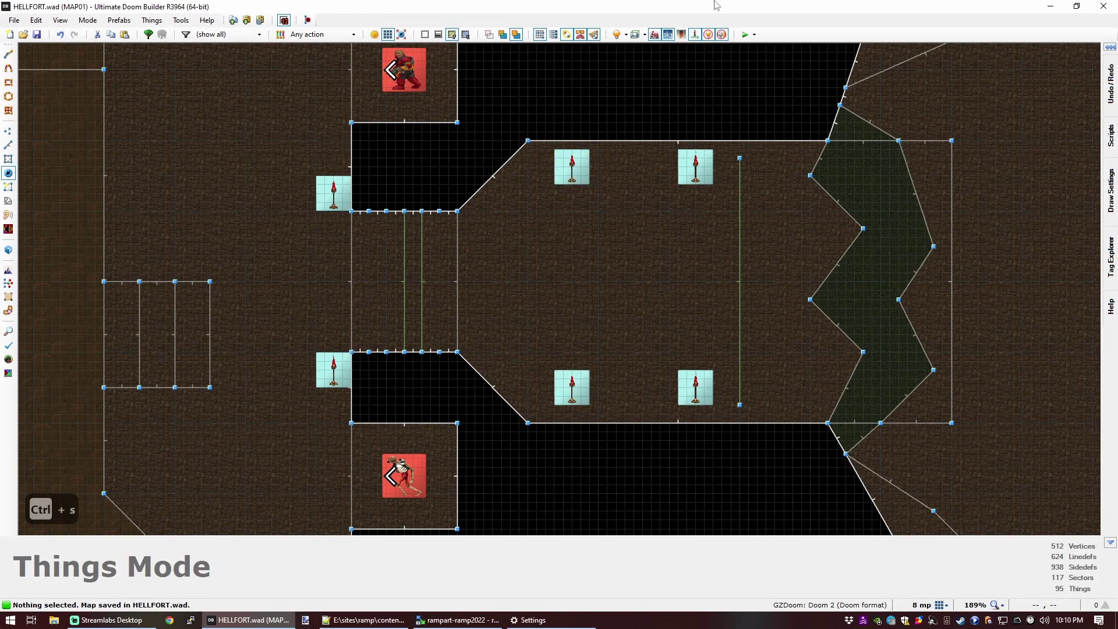
{"action": "left_click", "coordinate": [745, 35]}
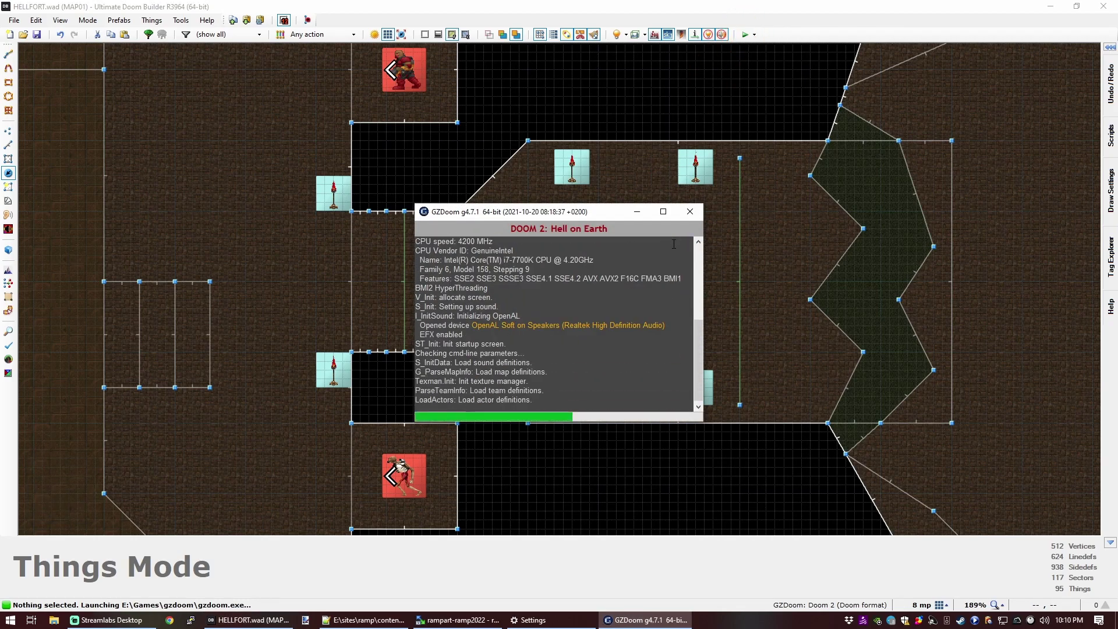
{"action": "key", "text": "w"}
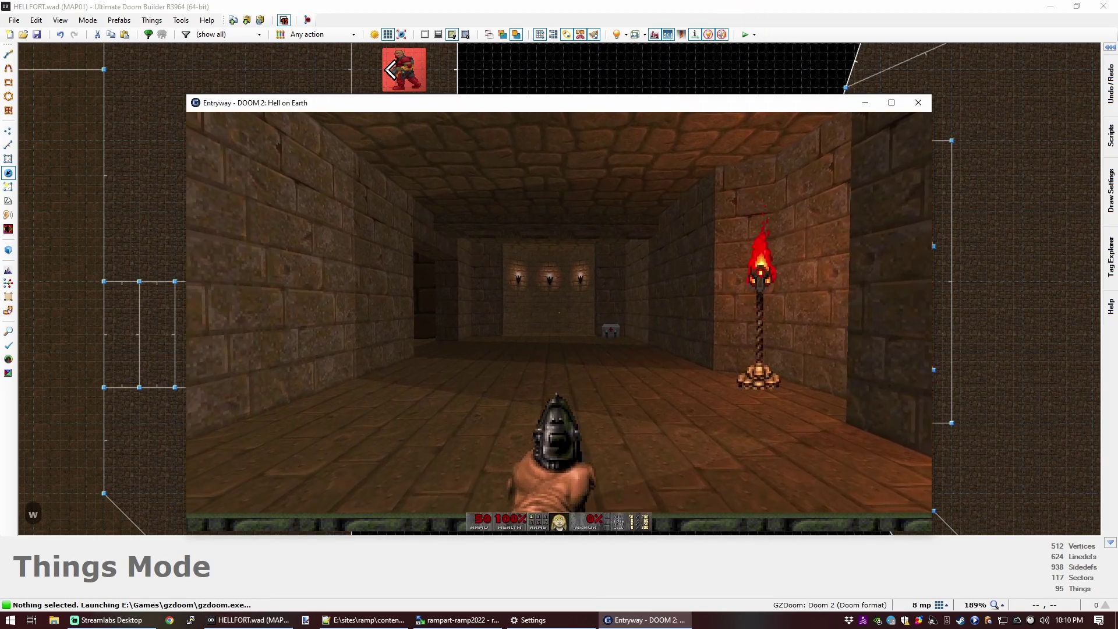
{"action": "key", "text": "alt+F4"}
Step: Restart the map test with monsters enabled and shoot the imp below the steps into the skull-pillar courtyard
{"action": "left_click", "coordinate": [753, 35]}
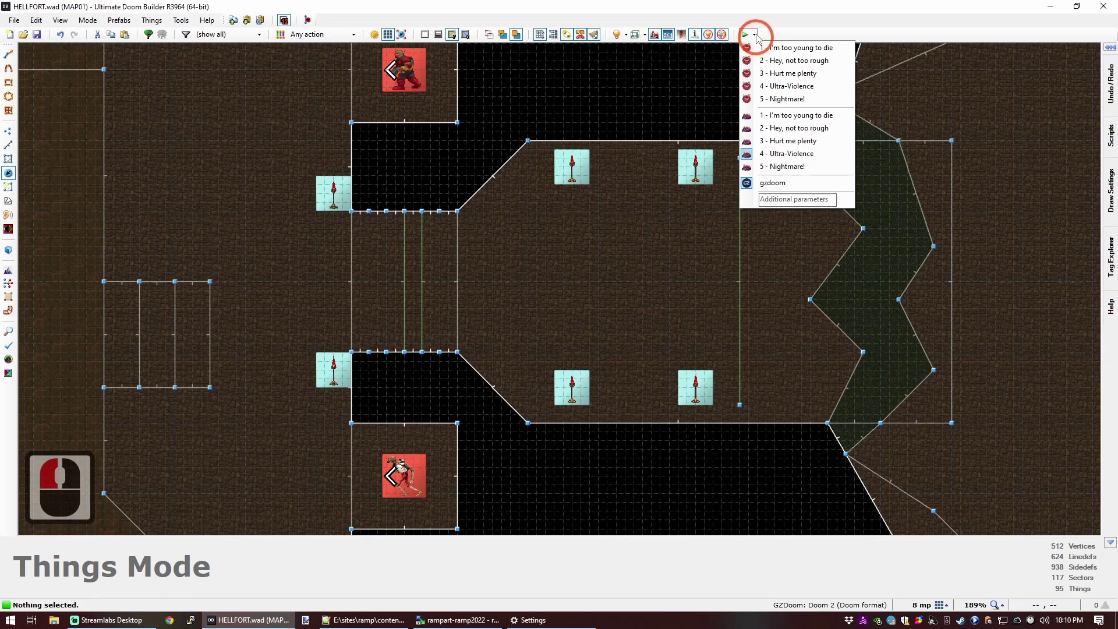
{"action": "left_click", "coordinate": [745, 35]}
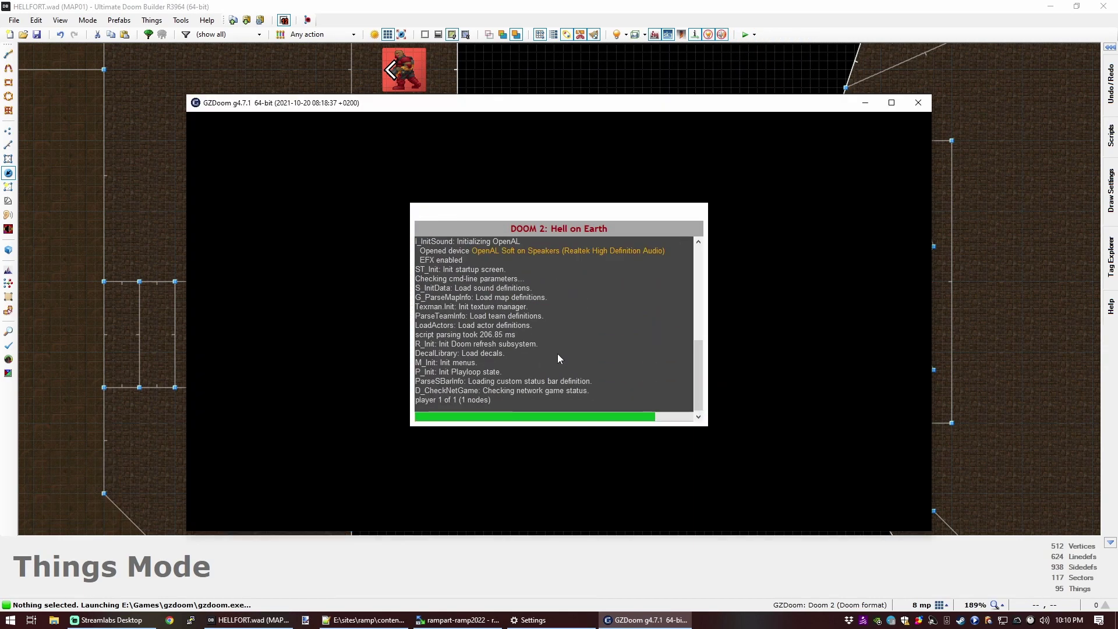
{"action": "key", "text": "w"}
{"action": "key", "text": "a"}
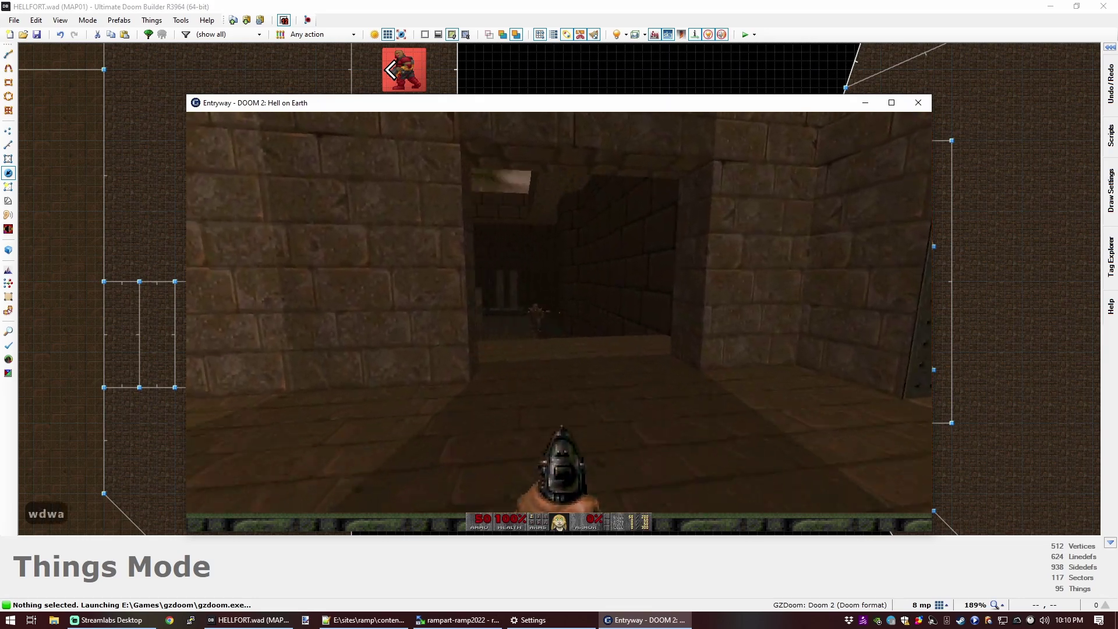
{"action": "key", "text": "a"}
{"action": "left_click", "coordinate": [558, 313]}
{"action": "key", "text": "w"}
{"action": "key", "text": "d"}
{"action": "key", "text": "w"}
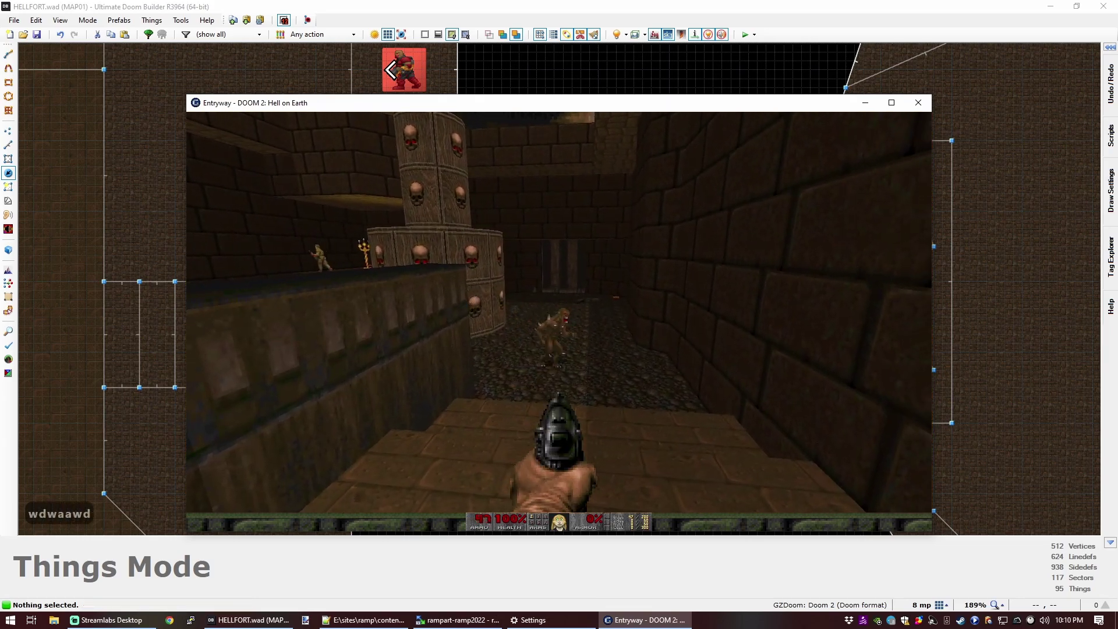
{"action": "left_click", "coordinate": [558, 314]}
{"action": "key", "text": "a"}
{"action": "left_click", "coordinate": [559, 313]}
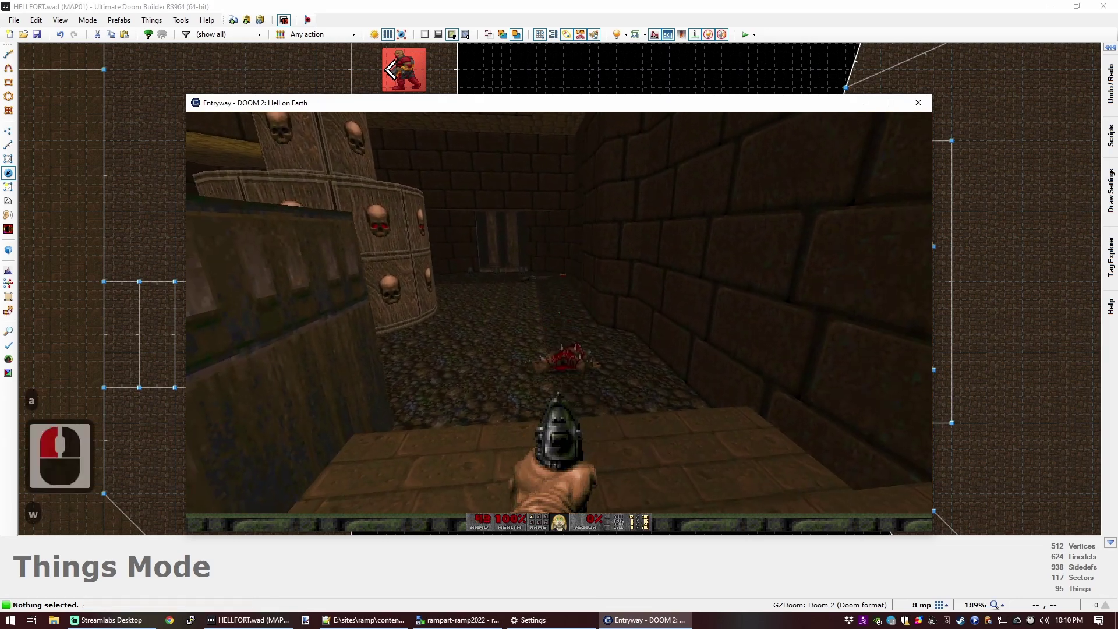
Step: Playtest the courtyard's far side, picking up a shotgun and moving past the armor helmets by the large door
{"action": "key", "text": "w"}
{"action": "key", "text": "w"}
{"action": "key", "text": "w"}
{"action": "key", "text": "w"}
{"action": "key", "text": "w"}
{"action": "key", "text": "d"}
{"action": "key", "text": "a"}
{"action": "key", "text": "d"}
{"action": "key", "text": "w"}
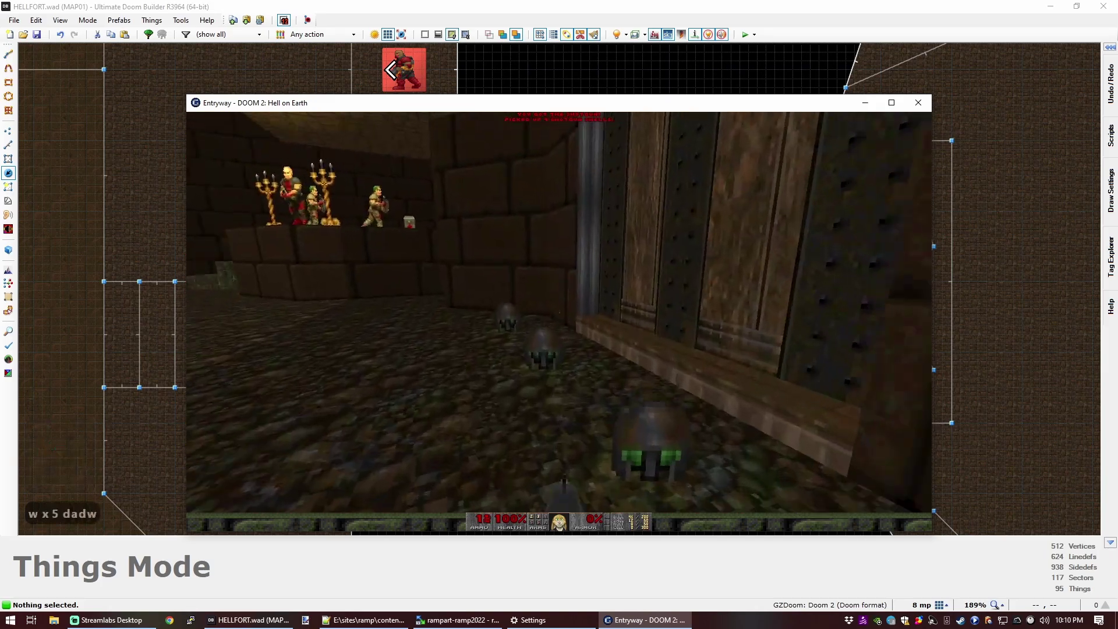
{"action": "key", "text": "w"}
{"action": "key", "text": "a"}
{"action": "key", "text": "a"}
{"action": "key", "text": "s"}
{"action": "key", "text": "s"}
{"action": "key", "text": "d"}
Step: Playtest the courtyard ambush by fighting the pink demon and imps around the skull pillar from the entrance steps
{"action": "left_click", "coordinate": [558, 314]}
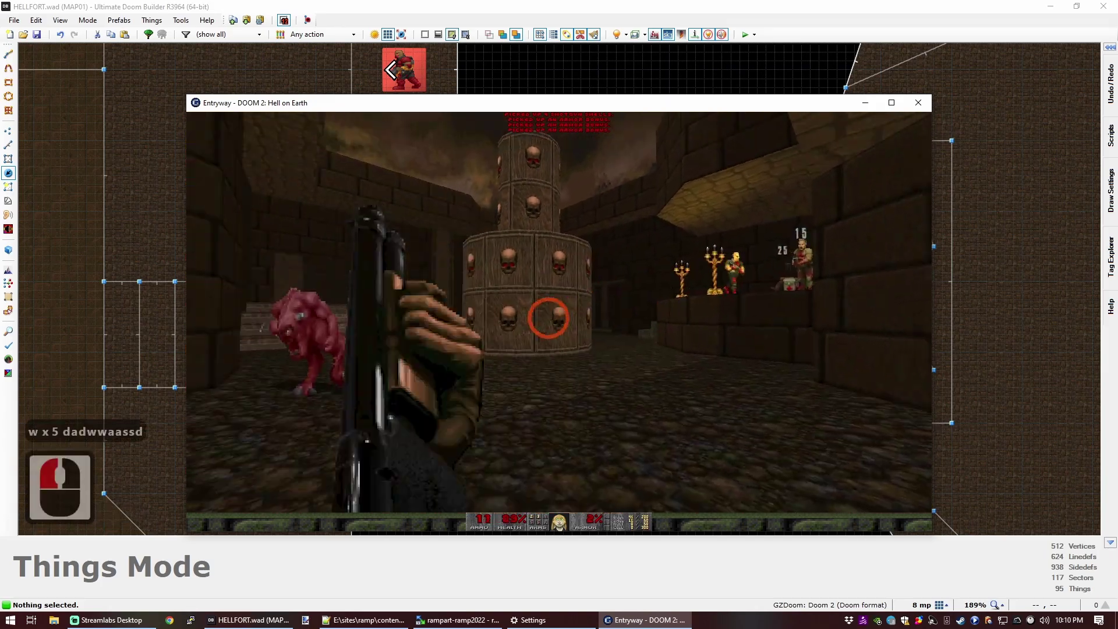
{"action": "key", "text": "w"}
{"action": "key", "text": "d"}
{"action": "left_click", "coordinate": [558, 313]}
{"action": "key", "text": "d"}
{"action": "key", "text": "w"}
{"action": "key", "text": "a"}
{"action": "key", "text": "d"}
{"action": "key", "text": "s"}
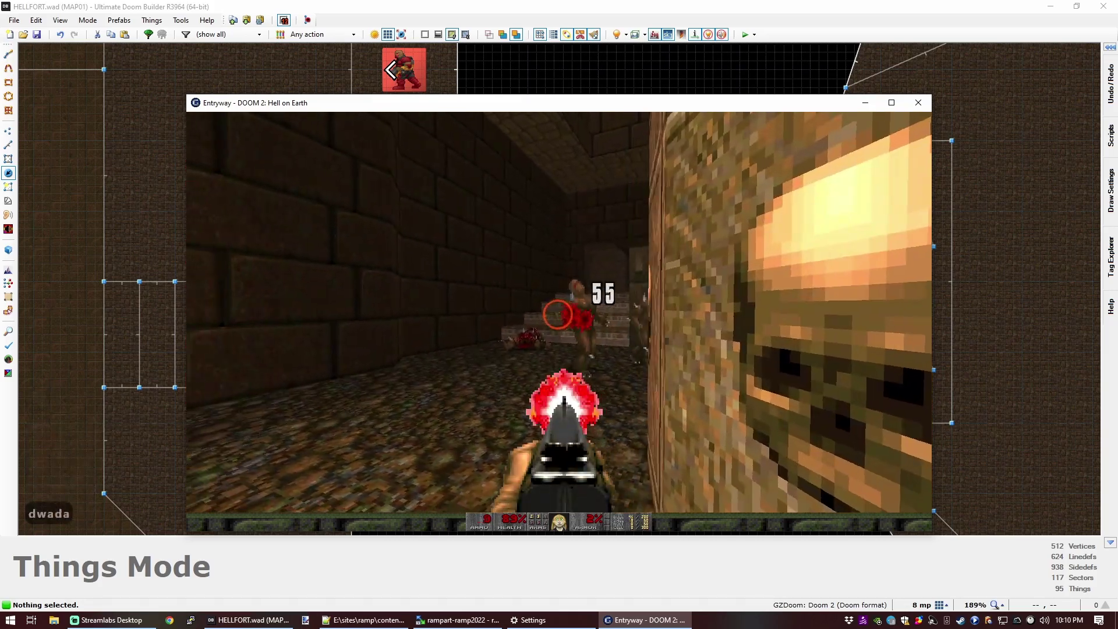
{"action": "left_click", "coordinate": [559, 314]}
{"action": "key", "text": "w"}
{"action": "key", "text": "a"}
{"action": "key", "text": "a"}
{"action": "left_click", "coordinate": [559, 314]}
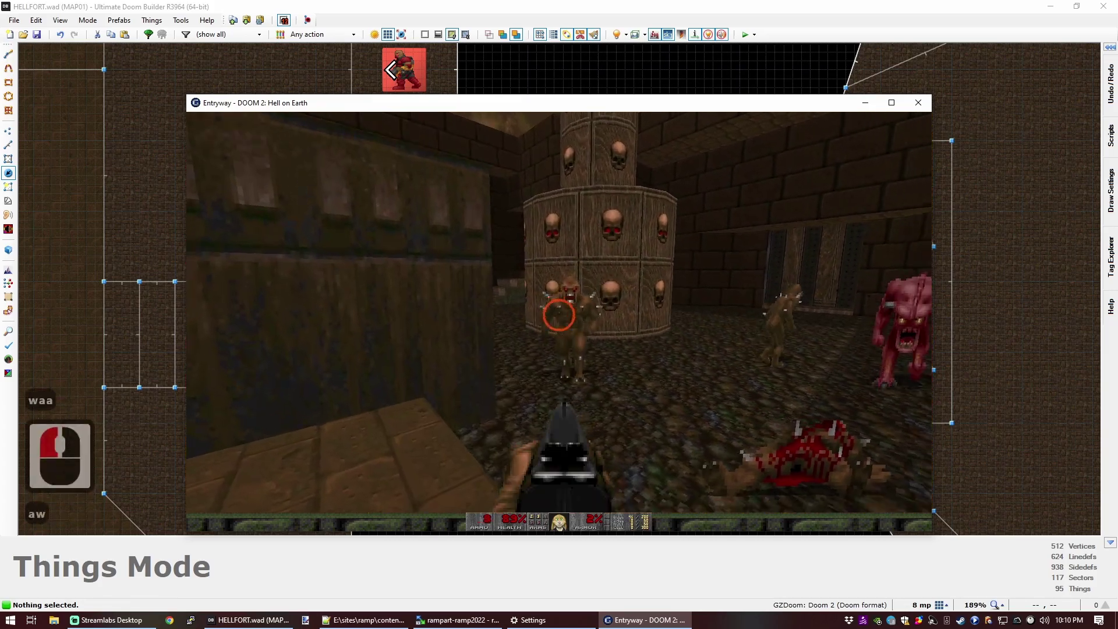
{"action": "left_click", "coordinate": [559, 314]}
{"action": "key", "text": "a"}
{"action": "left_click", "coordinate": [559, 313]}
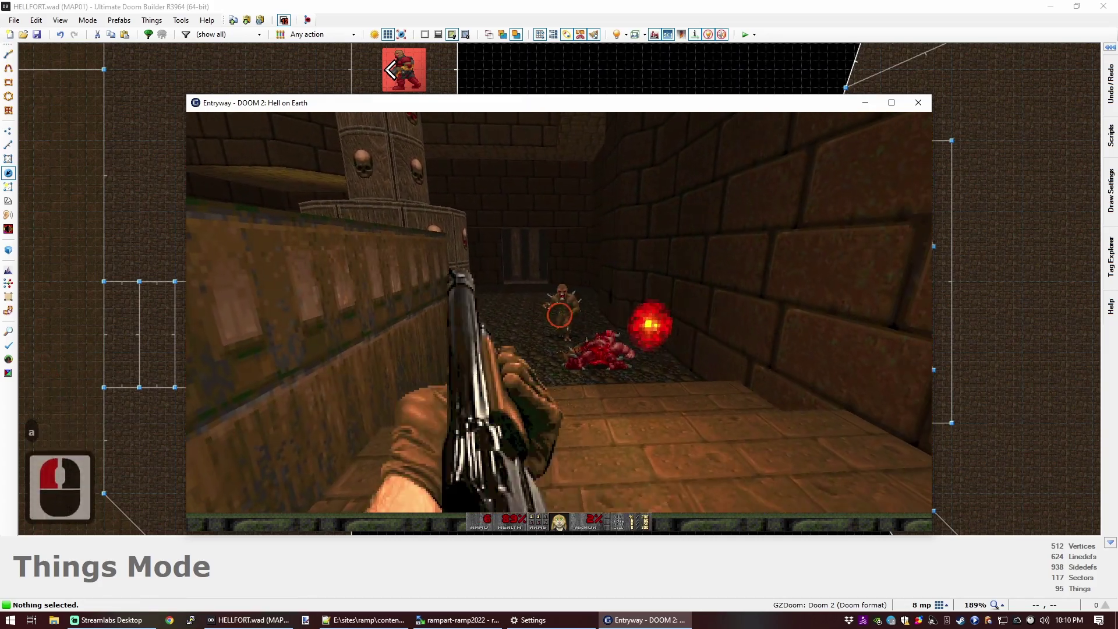
Step: Circle the courtyard's skull pillar, finish the remaining imp and shoot the gunmen on the candelabra ledge
{"action": "key", "text": "a"}
{"action": "left_click", "coordinate": [559, 313]}
{"action": "key", "text": "a"}
{"action": "key", "text": "w"}
{"action": "key", "text": "d"}
{"action": "key", "text": "d"}
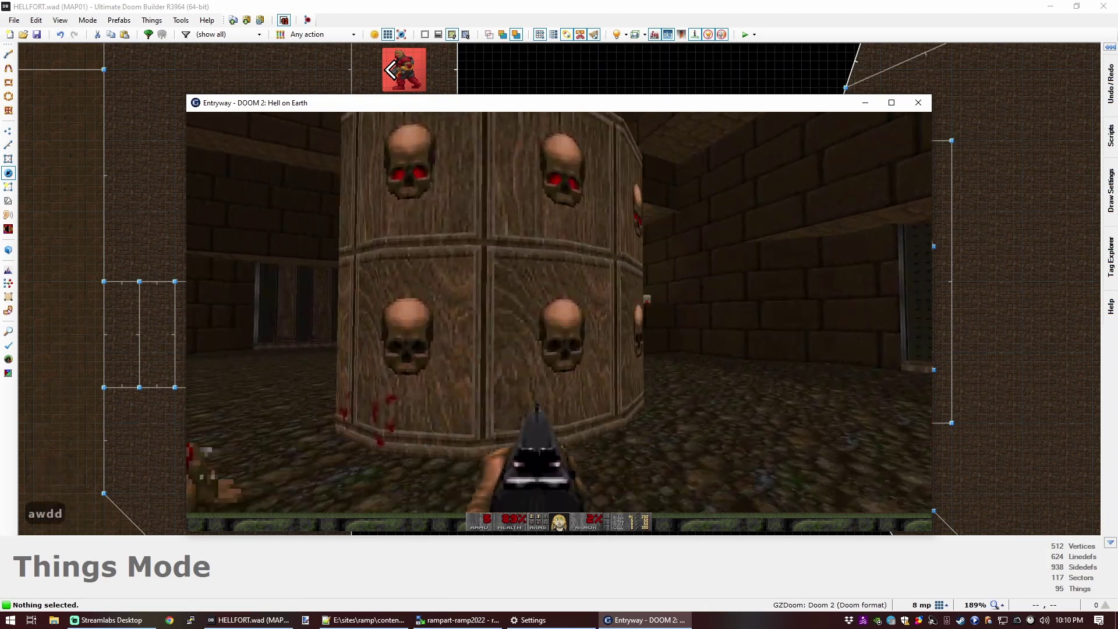
{"action": "key", "text": "w"}
{"action": "key", "text": "s"}
{"action": "key", "text": "a"}
{"action": "left_click", "coordinate": [559, 314]}
{"action": "key", "text": "d"}
{"action": "key", "text": "w"}
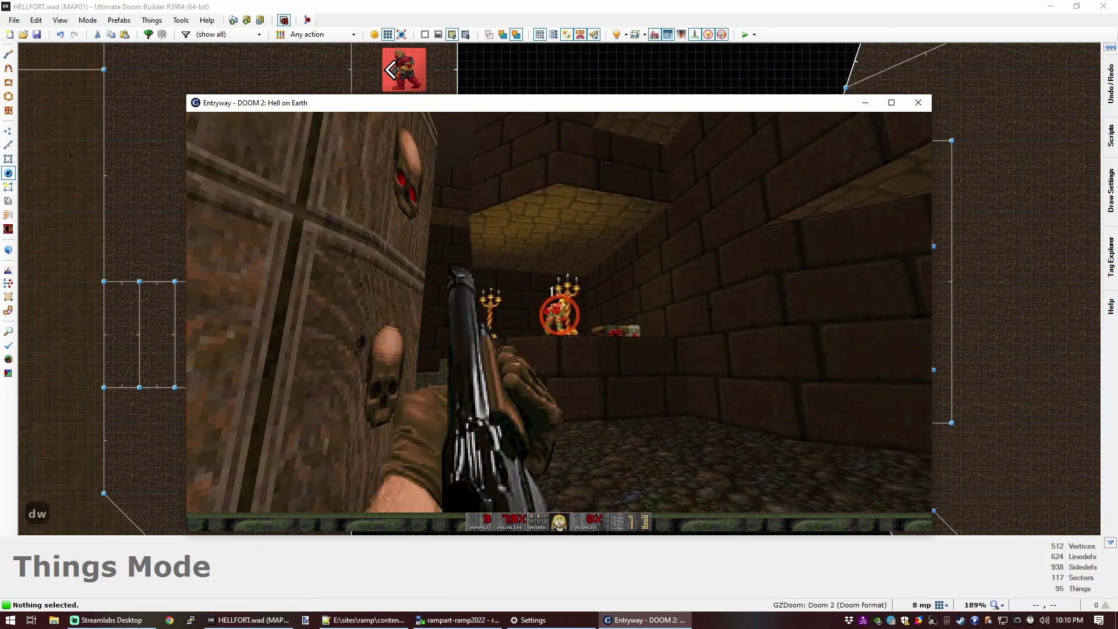
{"action": "left_click", "coordinate": [559, 314]}
Step: Collect the ammo dropped on the candelabra ledge and continue the playtest into the main hall
{"action": "key", "text": "w"}
{"action": "key", "text": "w"}
{"action": "key", "text": "w"}
{"action": "key", "text": "a"}
{"action": "key", "text": "a"}
{"action": "key", "text": "w"}
{"action": "key", "text": "a"}
{"action": "key", "text": "w"}
{"action": "key", "text": "d"}
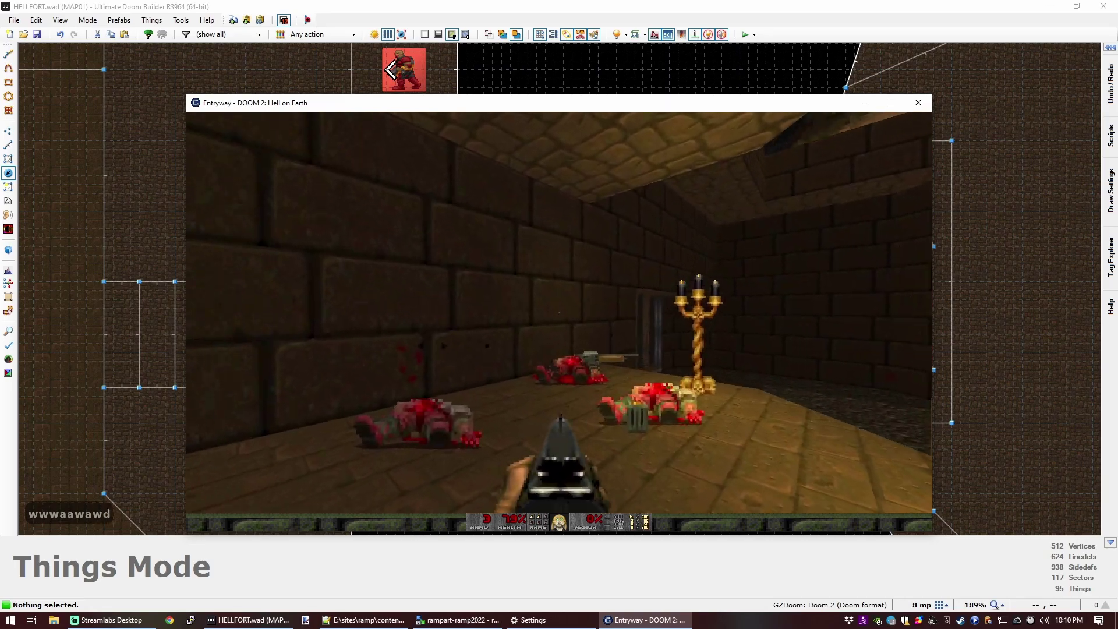
{"action": "key", "text": "w"}
{"action": "key", "text": "w"}
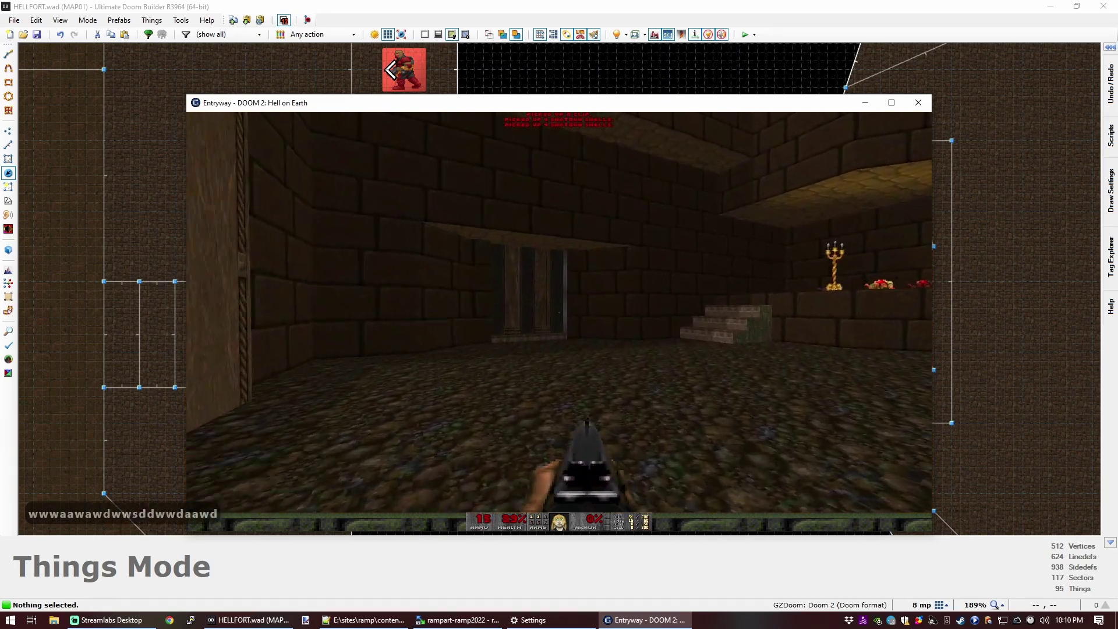
{"action": "key", "text": "s"}
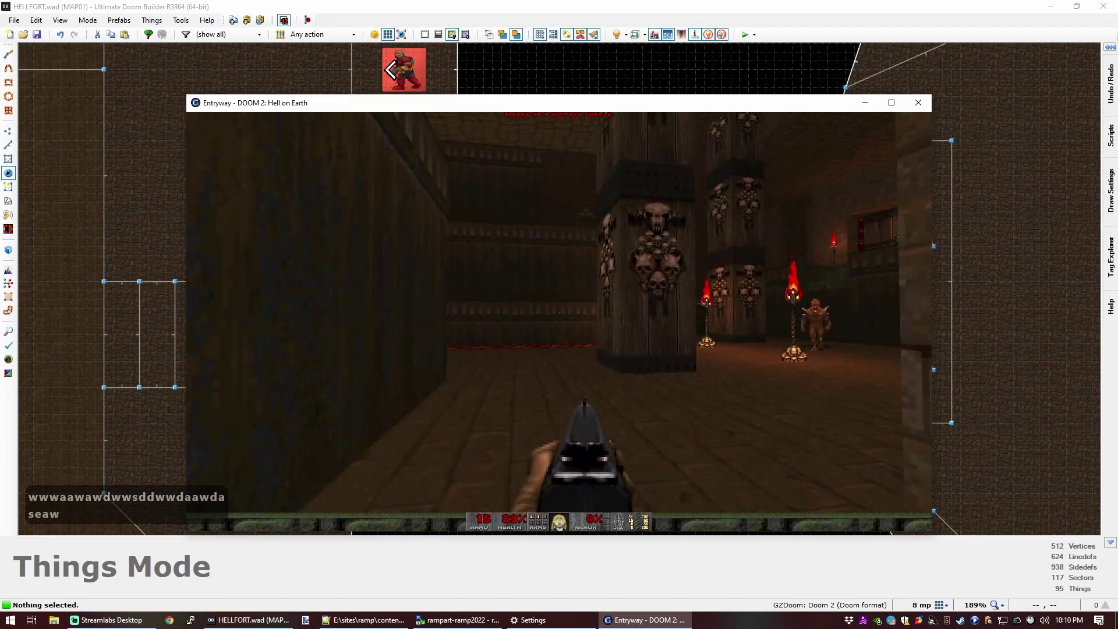
Step: Playtest the main hall's entrance by fighting the pink demon and imp near the torches and collecting the nearby pickups
{"action": "key", "text": "w"}
{"action": "left_click", "coordinate": [559, 314]}
{"action": "left_click", "coordinate": [559, 314]}
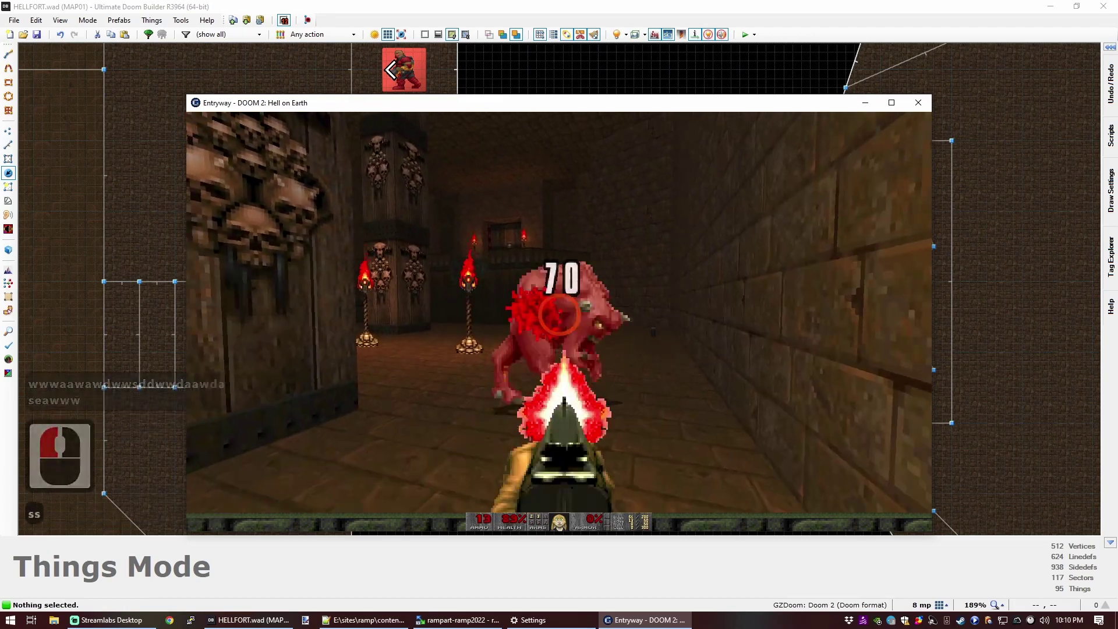
{"action": "key", "text": "s"}
{"action": "key", "text": "s"}
{"action": "key", "text": "w"}
{"action": "left_click", "coordinate": [558, 314]}
{"action": "key", "text": "a"}
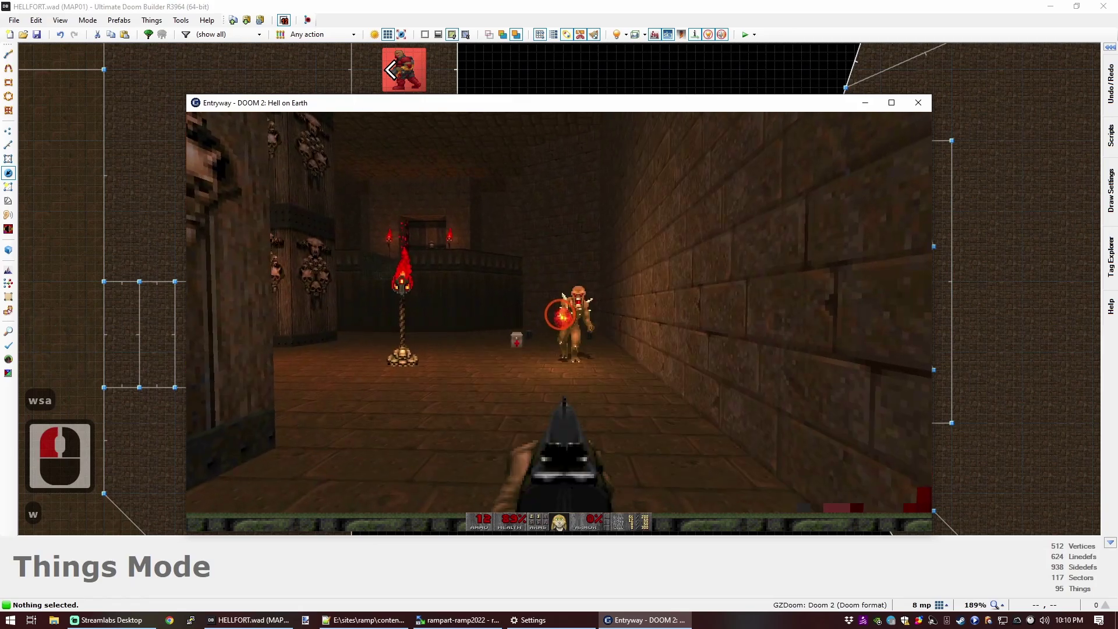
{"action": "left_click", "coordinate": [559, 314]}
{"action": "key", "text": "a"}
{"action": "key", "text": "w"}
{"action": "key", "text": "d"}
{"action": "key", "text": "d"}
{"action": "key", "text": "s"}
{"action": "key", "text": "a"}
{"action": "key", "text": "w"}
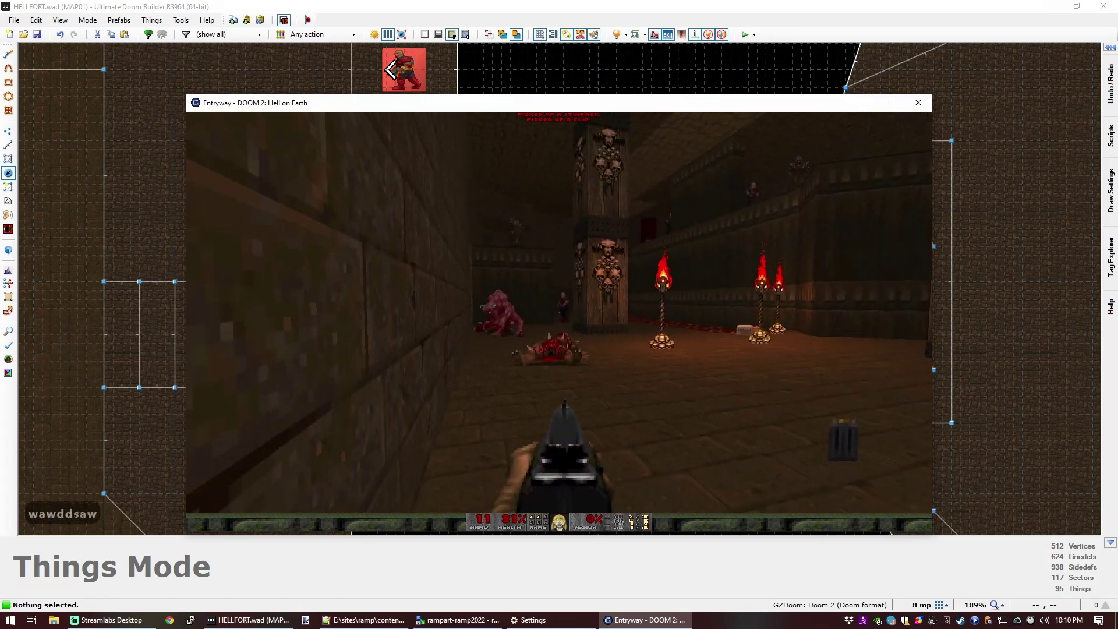
Step: Test the combat along the main hall's outer wall by shooting the second pink demon and the enemies behind the skull pillar
{"action": "left_click", "coordinate": [559, 314]}
{"action": "key", "text": "d"}
{"action": "key", "text": "s"}
{"action": "key", "text": "a"}
{"action": "key", "text": "w"}
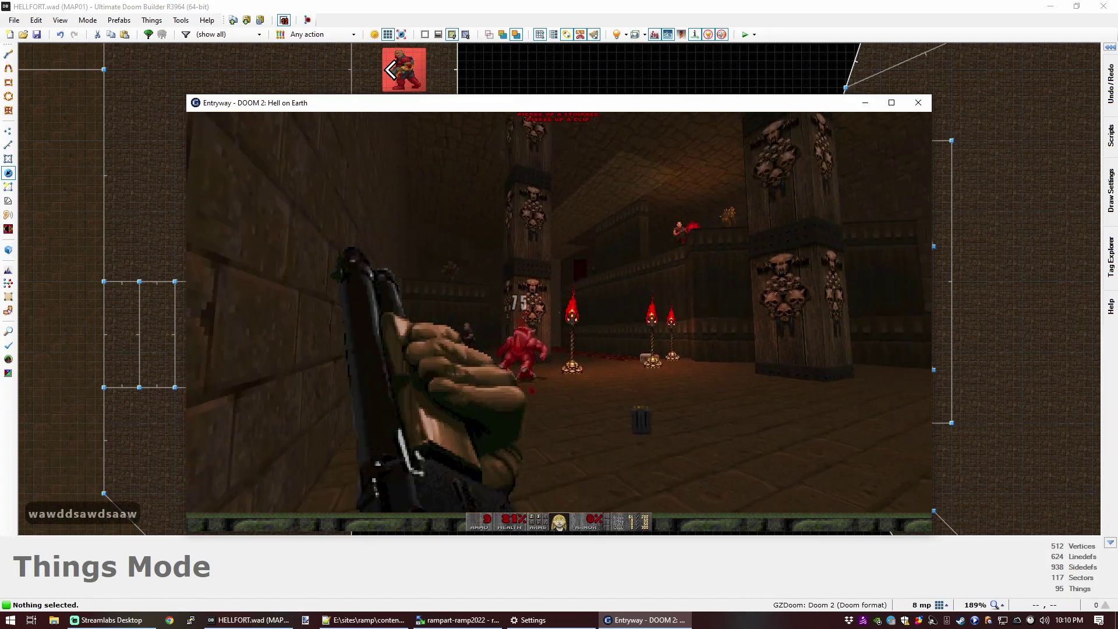
{"action": "key", "text": "d"}
{"action": "left_click", "coordinate": [559, 314]}
{"action": "key", "text": "w"}
{"action": "left_click", "coordinate": [558, 314]}
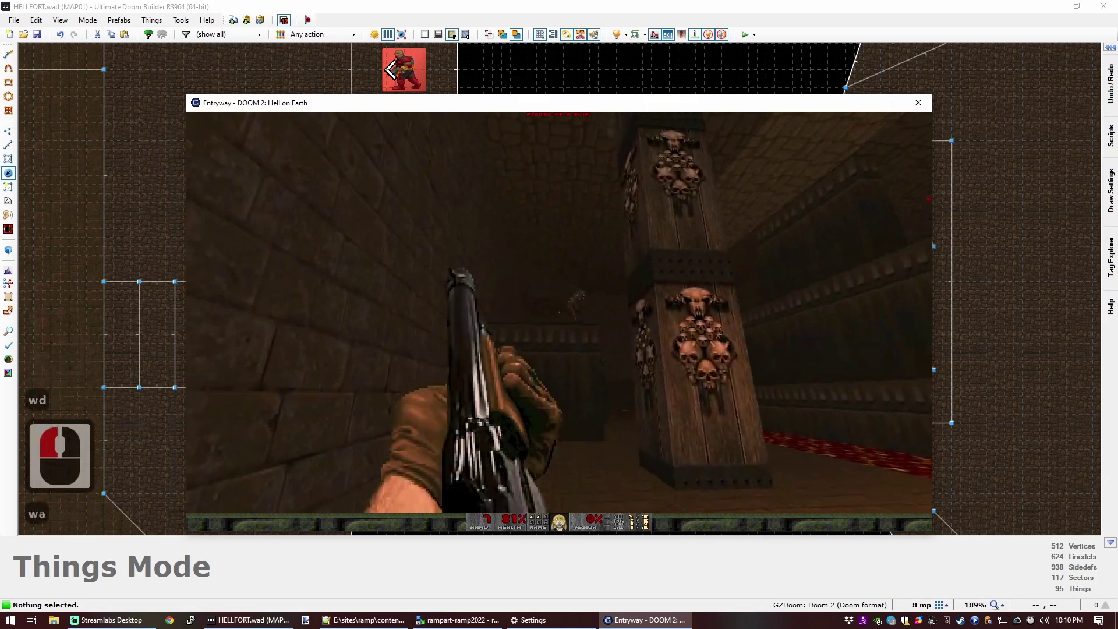
{"action": "left_click", "coordinate": [558, 313]}
{"action": "key", "text": "a"}
{"action": "key", "text": "w"}
{"action": "key", "text": "a"}
{"action": "key", "text": "w"}
{"action": "key", "text": "a"}
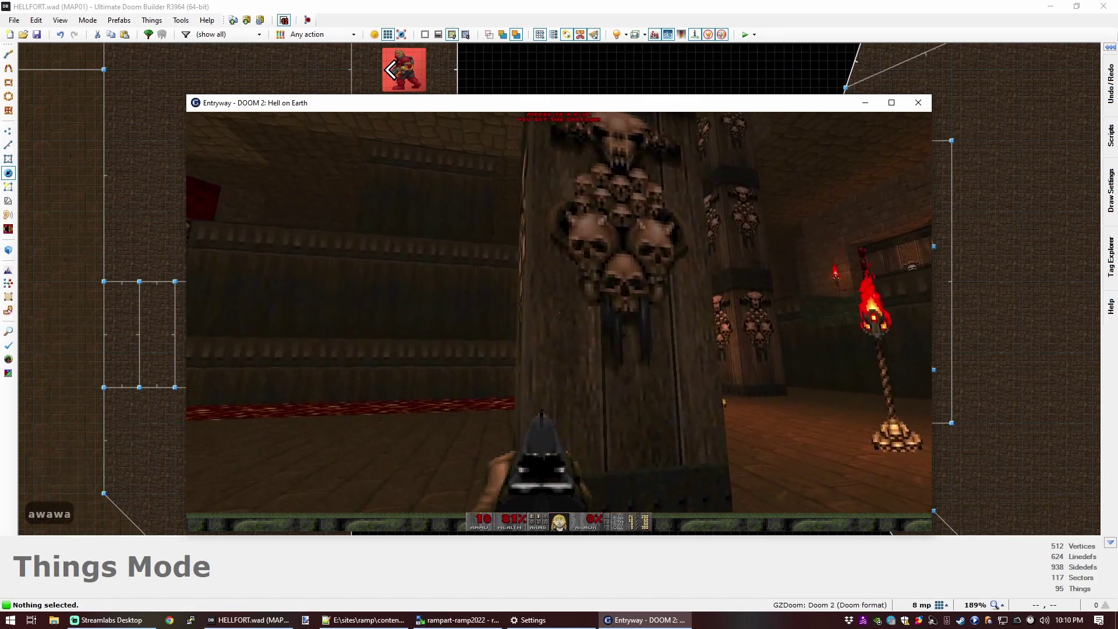
Step: Circle the skull pillar in the main hall and shoot the remaining enemies with the shotgun
{"action": "left_click", "coordinate": [559, 314]}
{"action": "key", "text": "s"}
{"action": "key", "text": "d"}
{"action": "key", "text": "w"}
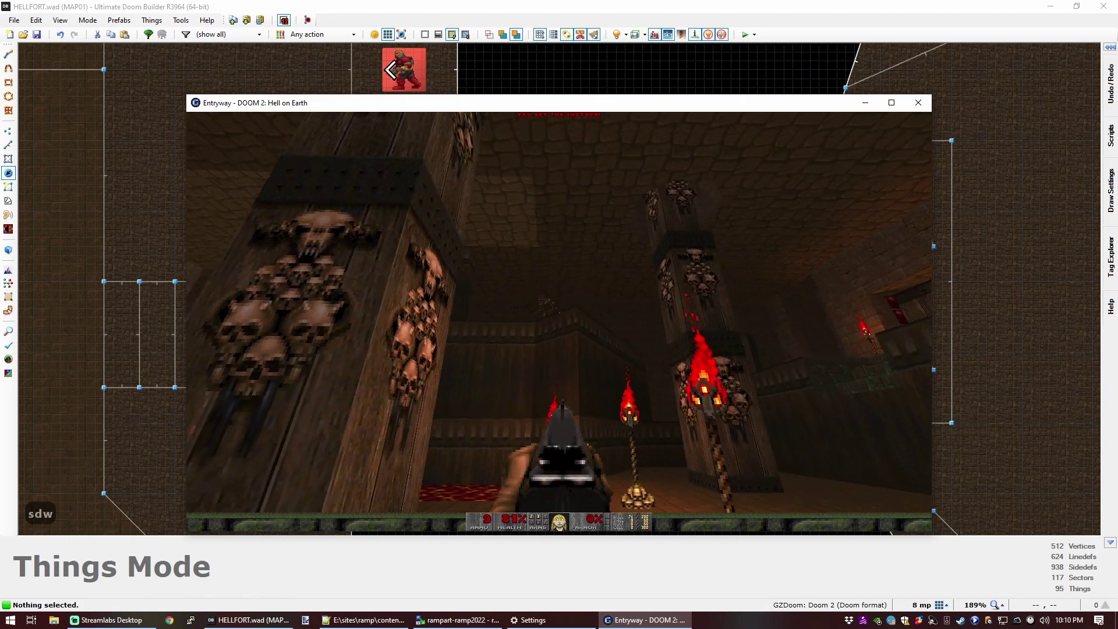
{"action": "left_click", "coordinate": [559, 314]}
{"action": "key", "text": "a"}
{"action": "key", "text": "a"}
{"action": "left_click", "coordinate": [558, 314]}
{"action": "key", "text": "w"}
{"action": "key", "text": "w"}
{"action": "key", "text": "w"}
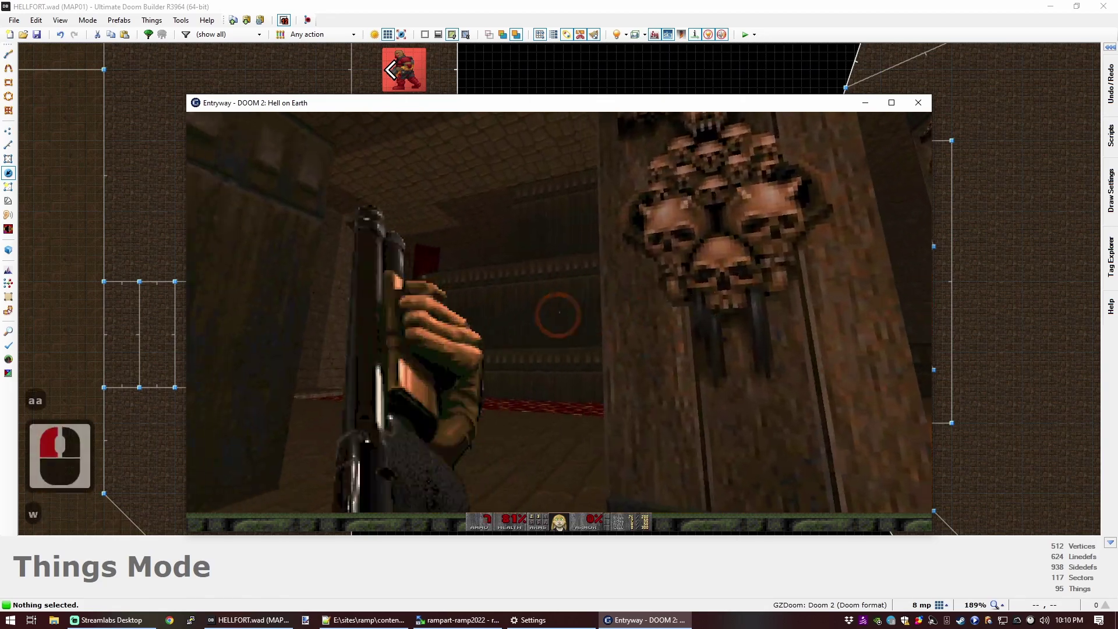
Step: Collect the shells in the curved brick alcove and continue the playtest into the blue pool room
{"action": "key", "text": "a"}
{"action": "key", "text": "w"}
{"action": "key", "text": "a"}
{"action": "key", "text": "w"}
{"action": "key", "text": "a"}
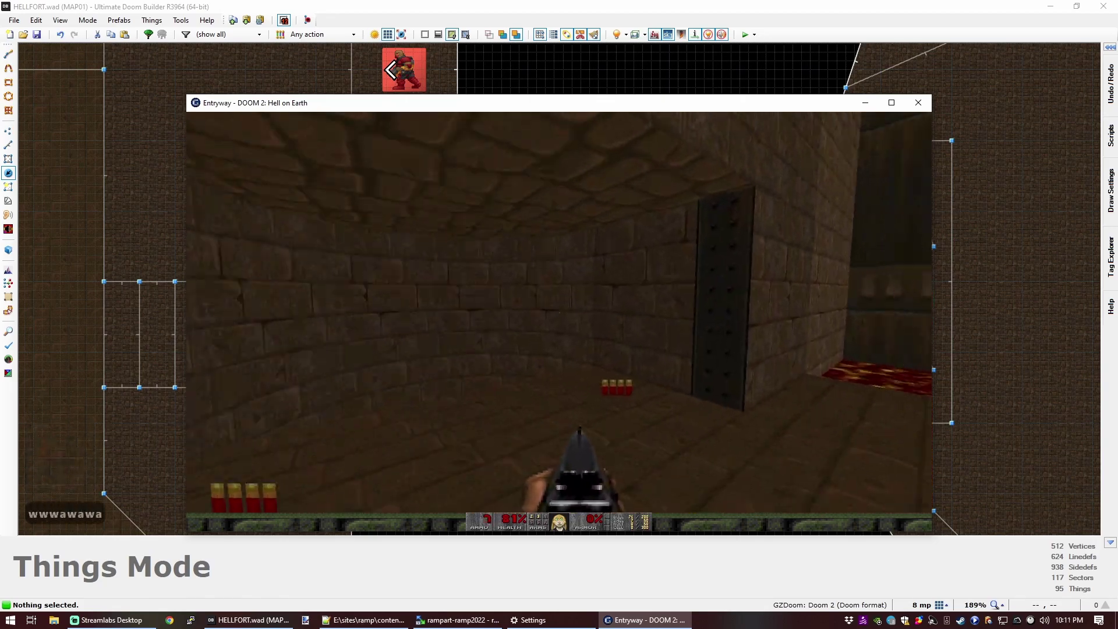
{"action": "key", "text": "w"}
{"action": "key", "text": "d"}
{"action": "key", "text": "d"}
{"action": "key", "text": "w"}
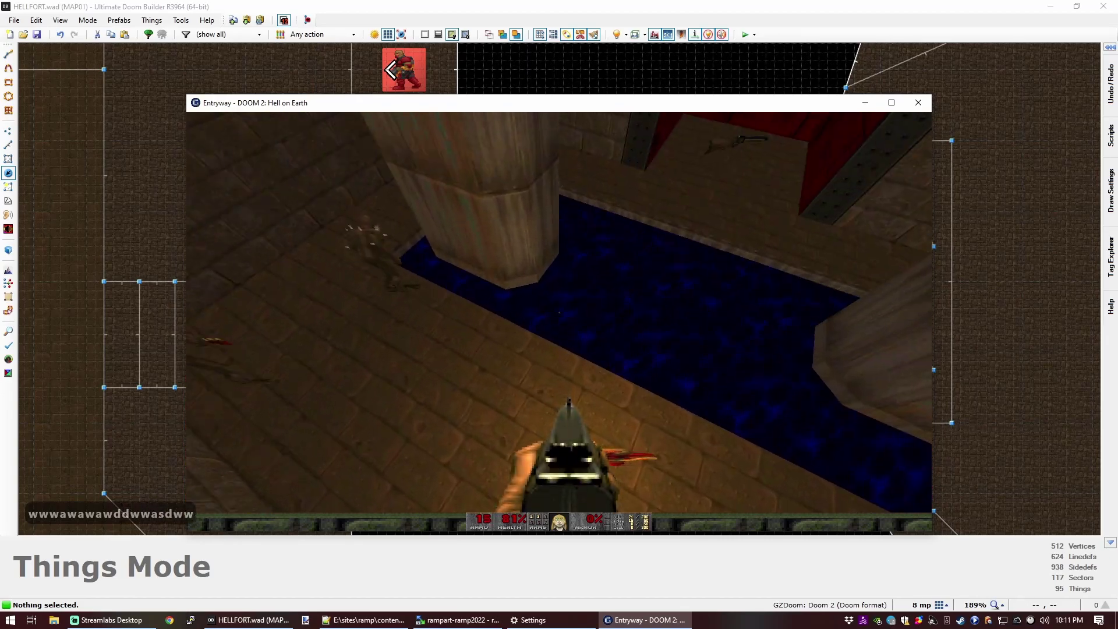
Step: Test the blue pool room's ambush by fighting the horned monsters around the columns with the chaingun
{"action": "key", "text": "d"}
{"action": "key", "text": "s"}
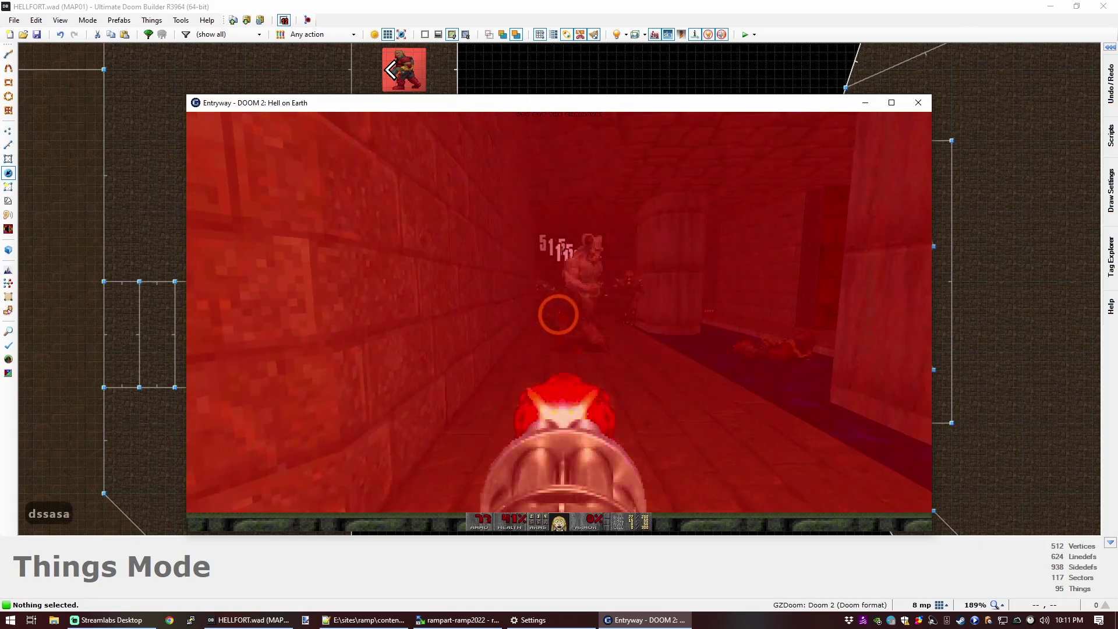
{"action": "key", "text": "d"}
{"action": "key", "text": "d"}
{"action": "key", "text": "w"}
{"action": "key", "text": "d"}
{"action": "key", "text": "a"}
{"action": "key", "text": "d"}
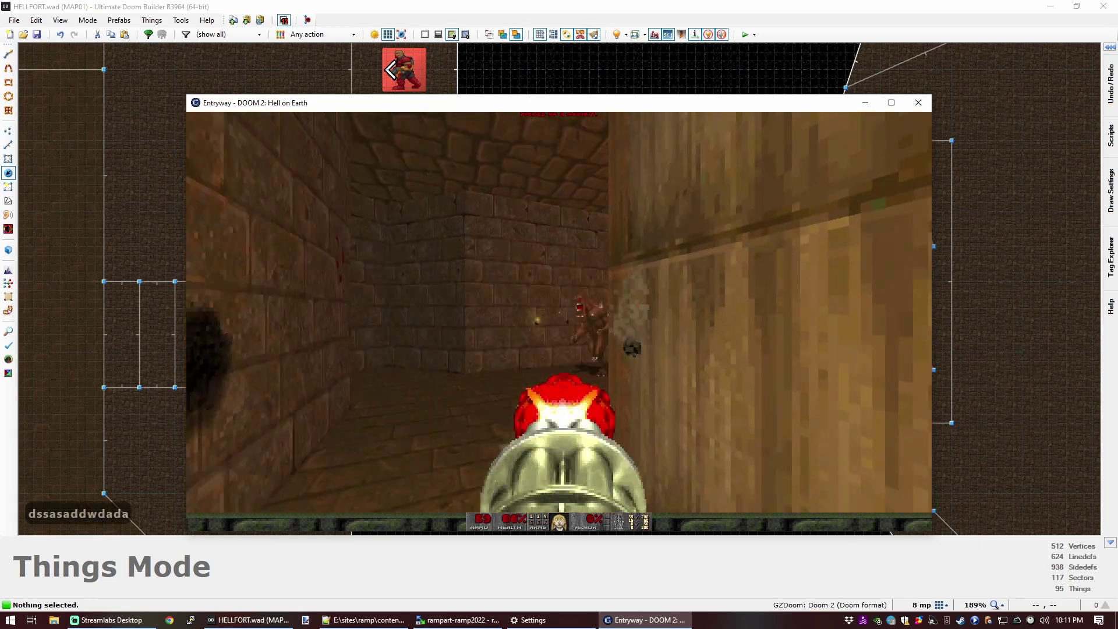
{"action": "key", "text": "w"}
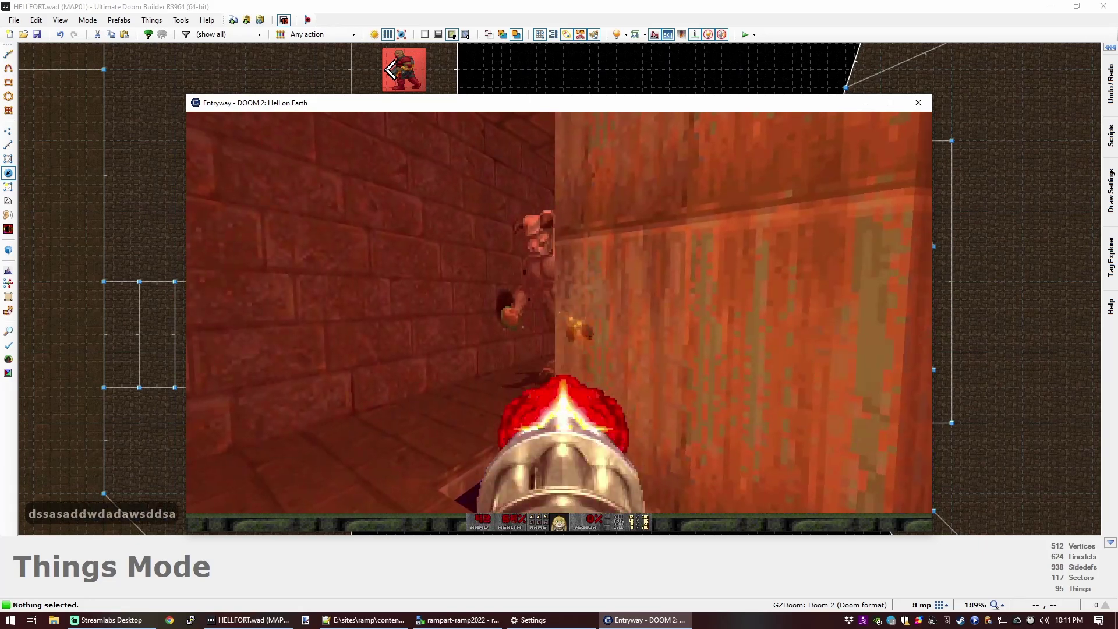
{"action": "key", "text": "a"}
{"action": "key", "text": "s"}
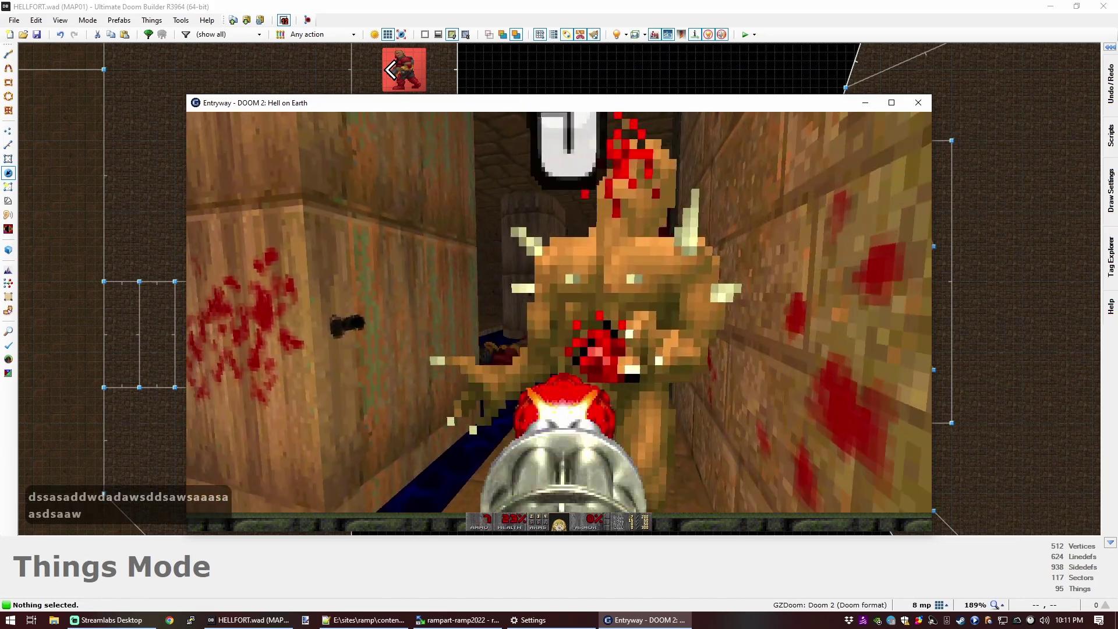
{"action": "key", "text": "a"}
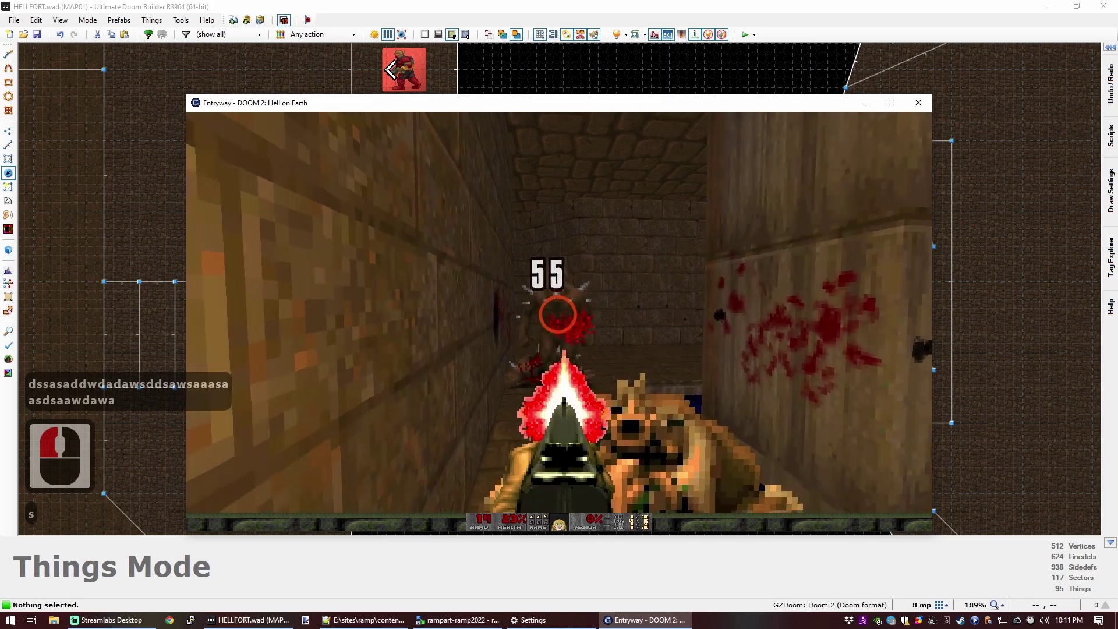
Step: Finish the remaining horned monster beside the column with the shotgun
{"action": "left_click", "coordinate": [558, 315]}
{"action": "key", "text": "w"}
{"action": "key", "text": "s"}
{"action": "key", "text": "w"}
{"action": "left_click", "coordinate": [558, 314]}
Step: Search around the blue pool for ammo and pick up the super shotgun
{"action": "key", "text": "w"}
{"action": "key", "text": "a"}
{"action": "key", "text": "w"}
{"action": "key", "text": "d"}
{"action": "key", "text": "a"}
{"action": "key", "text": "w"}
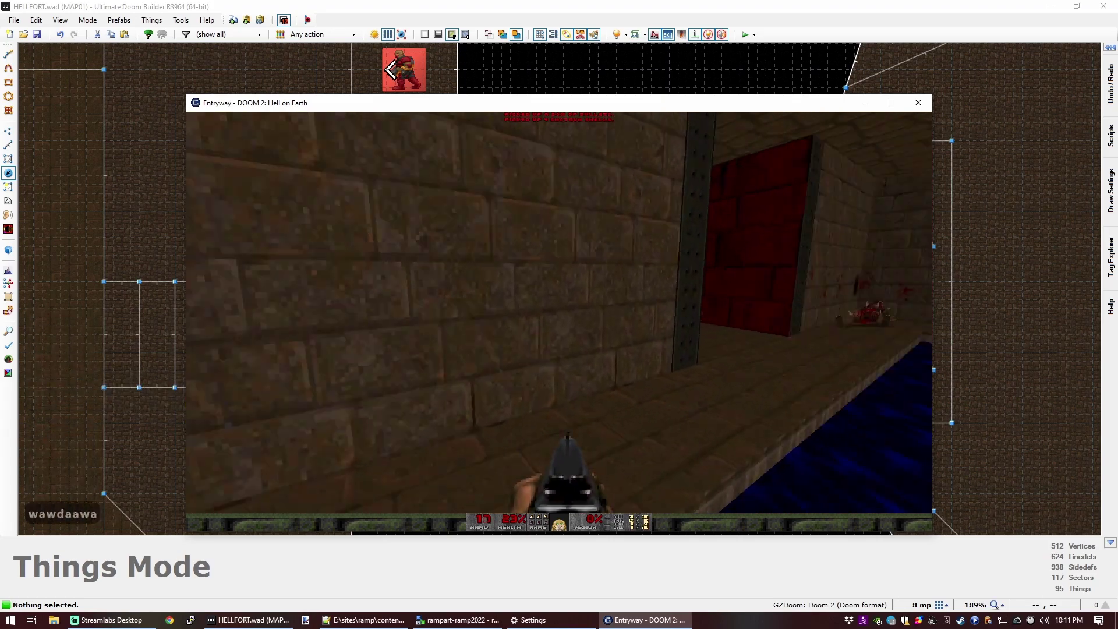
{"action": "key", "text": "w"}
{"action": "key", "text": "d"}
{"action": "key", "text": "w"}
{"action": "key", "text": "d"}
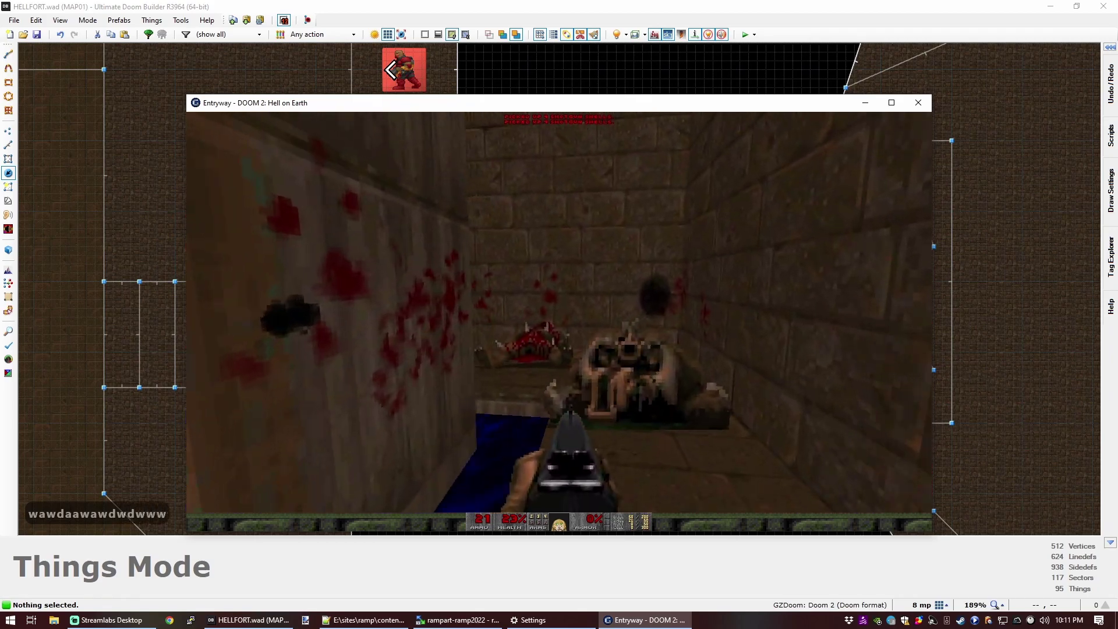
{"action": "key", "text": "w"}
{"action": "key", "text": "d"}
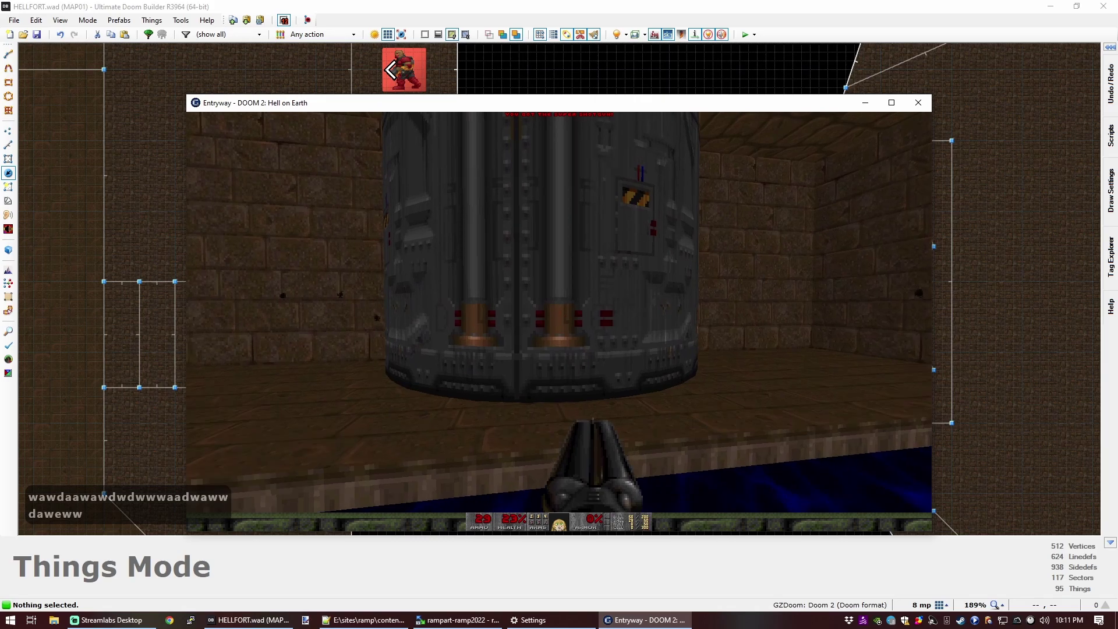
Step: Quicksave the playtest and leave the blue pool room for the lava channel in the main hall
{"action": "key", "text": "F6"}
{"action": "key", "text": "w"}
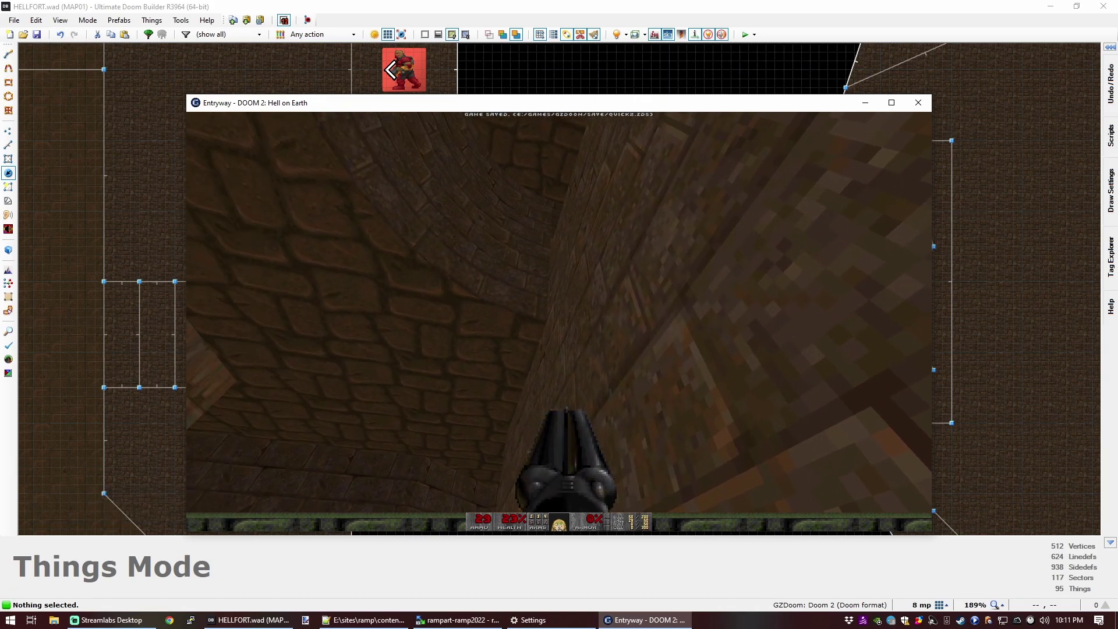
{"action": "key", "text": "w"}
{"action": "key", "text": "w"}
{"action": "key", "text": "d"}
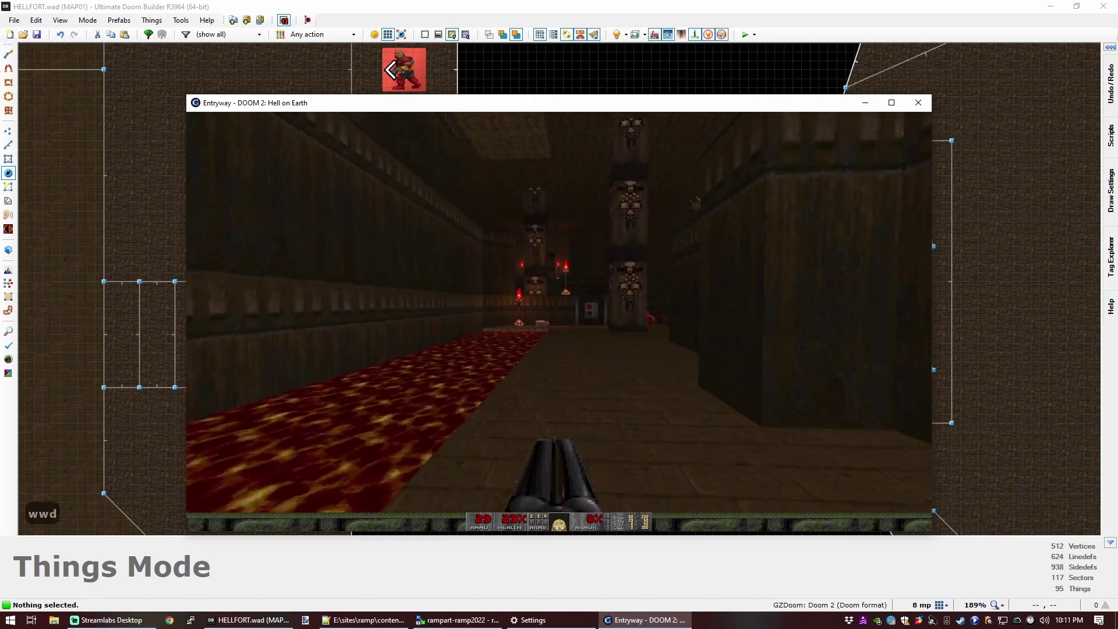
Step: Walk along the lava channel and through the main hall, replenishing shells on the way
{"action": "key", "text": "w"}
{"action": "key", "text": "d"}
{"action": "key", "text": "a"}
{"action": "key", "text": "w"}
{"action": "key", "text": "w"}
{"action": "key", "text": "w"}
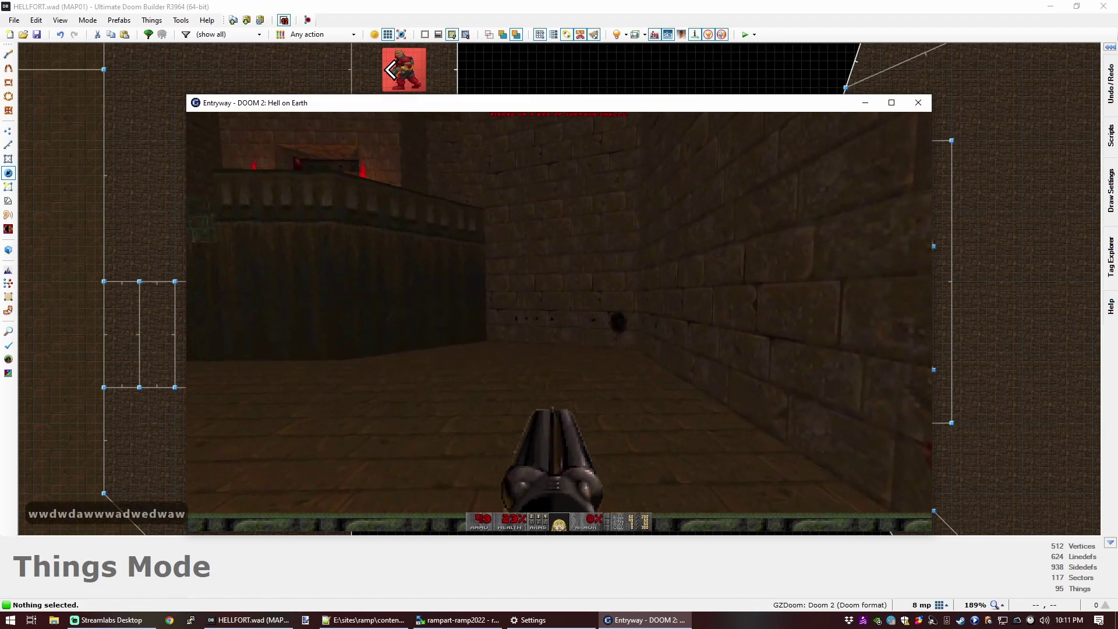
{"action": "key", "text": "d"}
{"action": "key", "text": "s"}
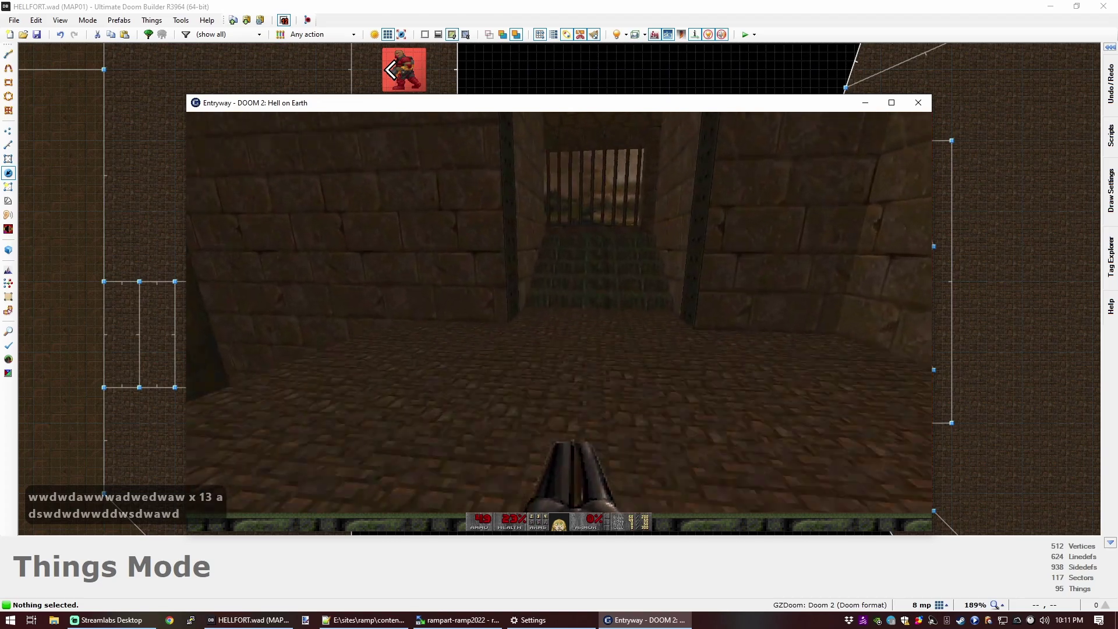
Step: Climb the green steps and enter the corridor with the barred windows
{"action": "key", "text": "w"}
{"action": "key", "text": "d"}
{"action": "key", "text": "w"}
{"action": "key", "text": "w"}
{"action": "key", "text": "a"}
{"action": "key", "text": "s"}
{"action": "key", "text": "w"}
{"action": "key", "text": "d"}
{"action": "key", "text": "w"}
{"action": "key", "text": "a"}
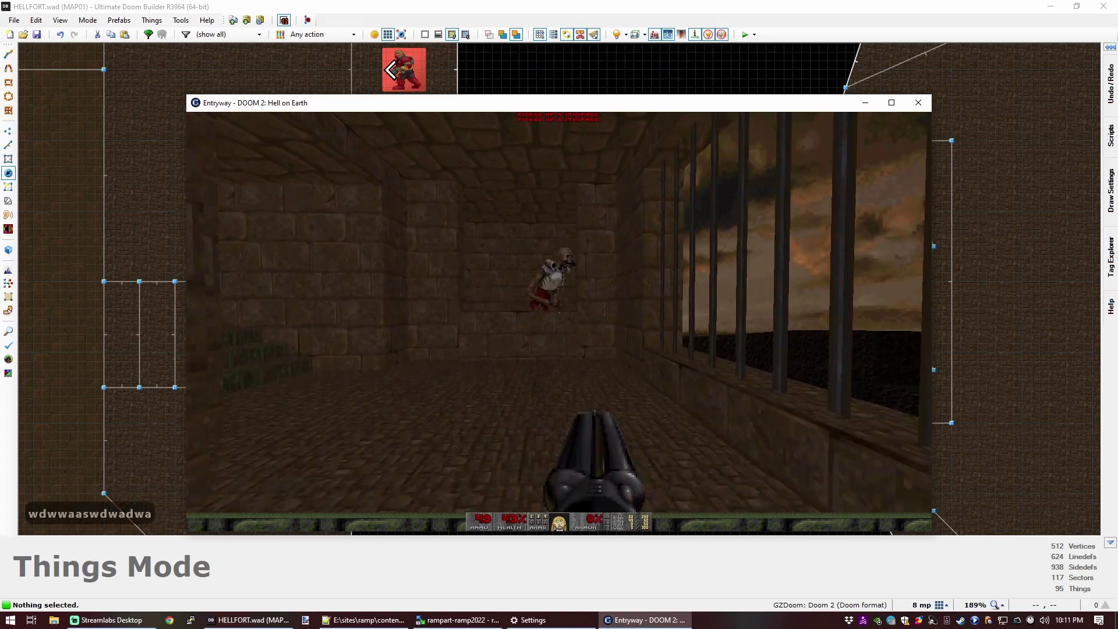
Step: Fight the revenant in the barred-window corridor with the super shotgun, dodging its missiles
{"action": "left_click", "coordinate": [559, 314]}
{"action": "key", "text": "s"}
{"action": "key", "text": "w"}
{"action": "key", "text": "a"}
{"action": "key", "text": "s"}
{"action": "left_click", "coordinate": [559, 314]}
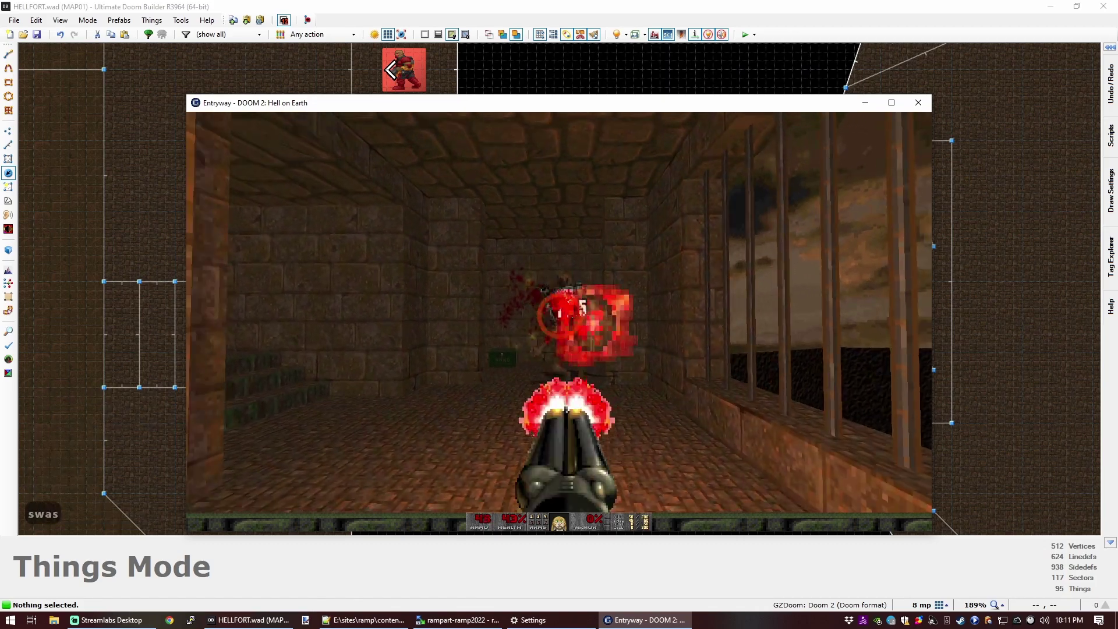
Step: Shoot the pink demons charging along the barred-window corridor with the super shotgun
{"action": "key", "text": "w"}
{"action": "left_click", "coordinate": [558, 314]}
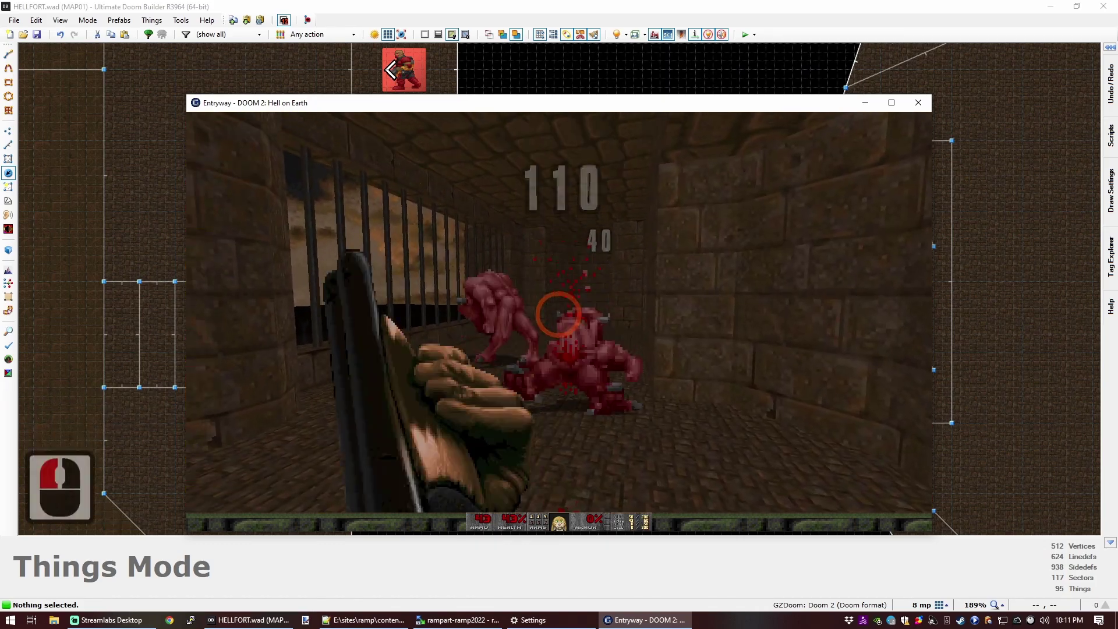
{"action": "left_click", "coordinate": [560, 314]}
{"action": "key", "text": "w"}
{"action": "key", "text": "a"}
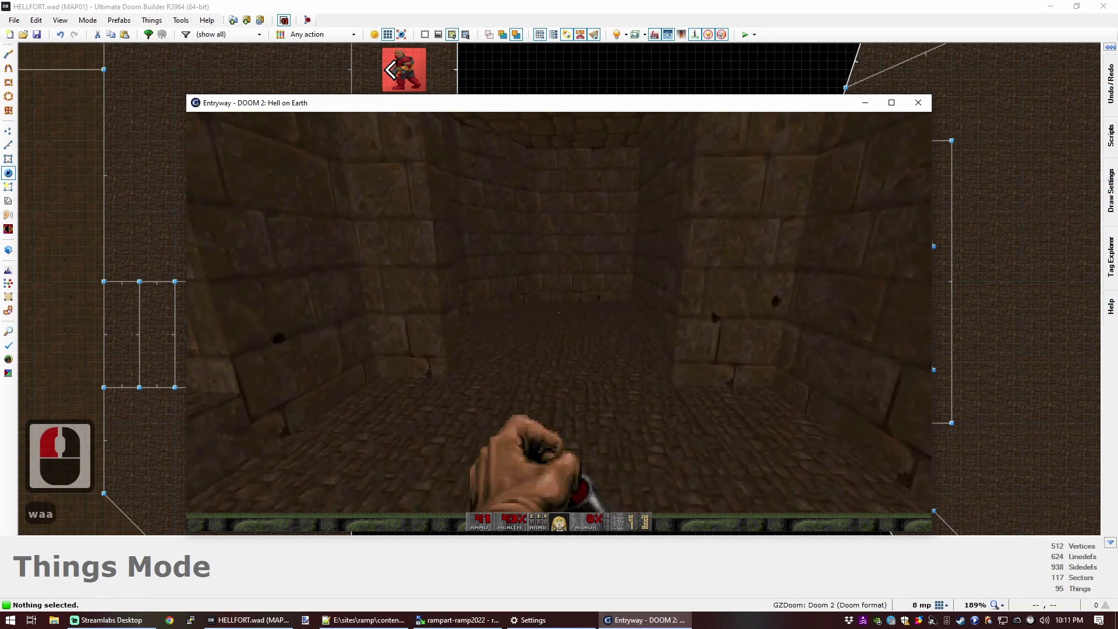
Step: Sweep the brick end of the barred-window corridor for further monsters
{"action": "key", "text": "a"}
{"action": "key", "text": "d"}
{"action": "key", "text": "w"}
{"action": "key", "text": "w"}
{"action": "key", "text": "w"}
{"action": "key", "text": "a"}
{"action": "key", "text": "w"}
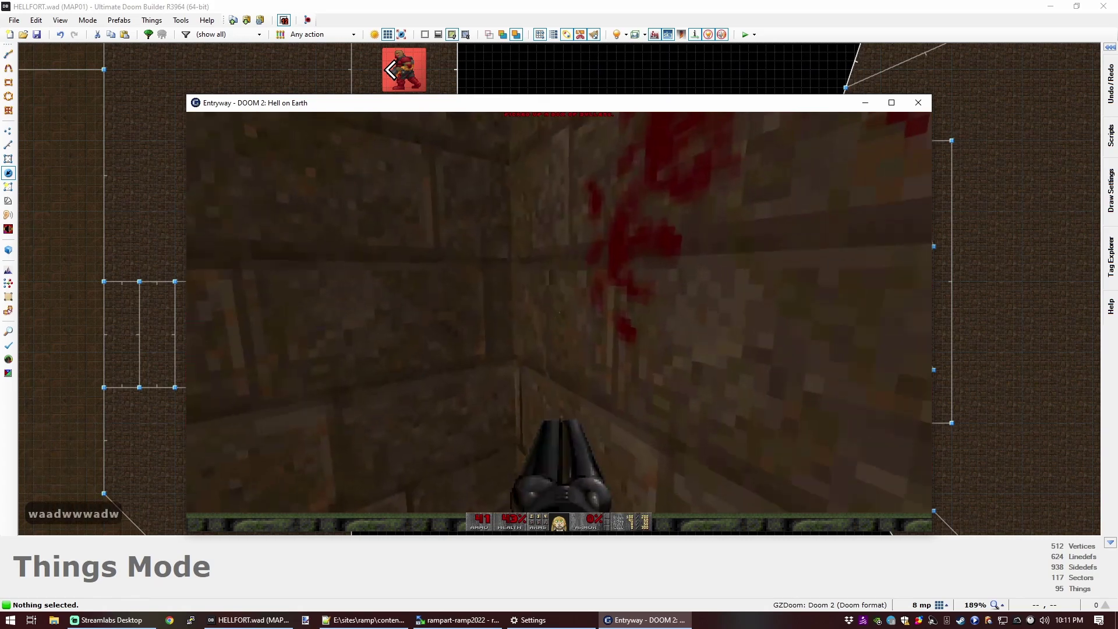
Step: Switch to the chaingun and shoot the monster beyond the green steps
{"action": "key", "text": "s"}
{"action": "key", "text": "a"}
{"action": "key", "text": "4"}
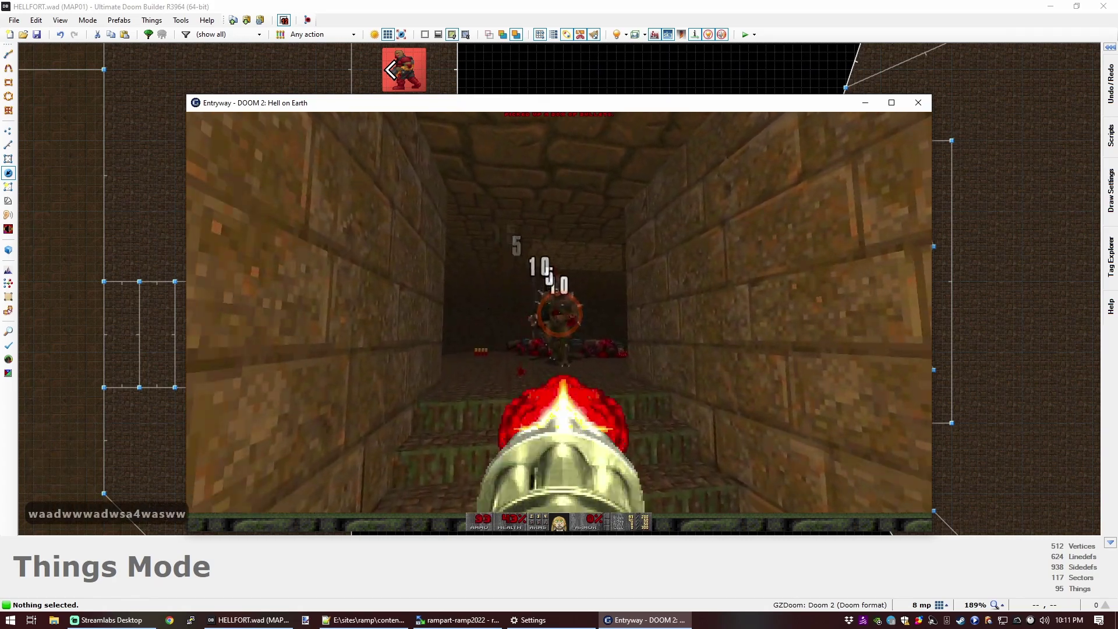
{"action": "key", "text": "w"}
{"action": "left_click", "coordinate": [560, 313]}
Step: Operate the skull switch in the red alcove and return to the edge overlooking the main hall
{"action": "key", "text": "a"}
{"action": "key", "text": "w"}
{"action": "key", "text": "d"}
{"action": "key", "text": "w"}
{"action": "key", "text": "a"}
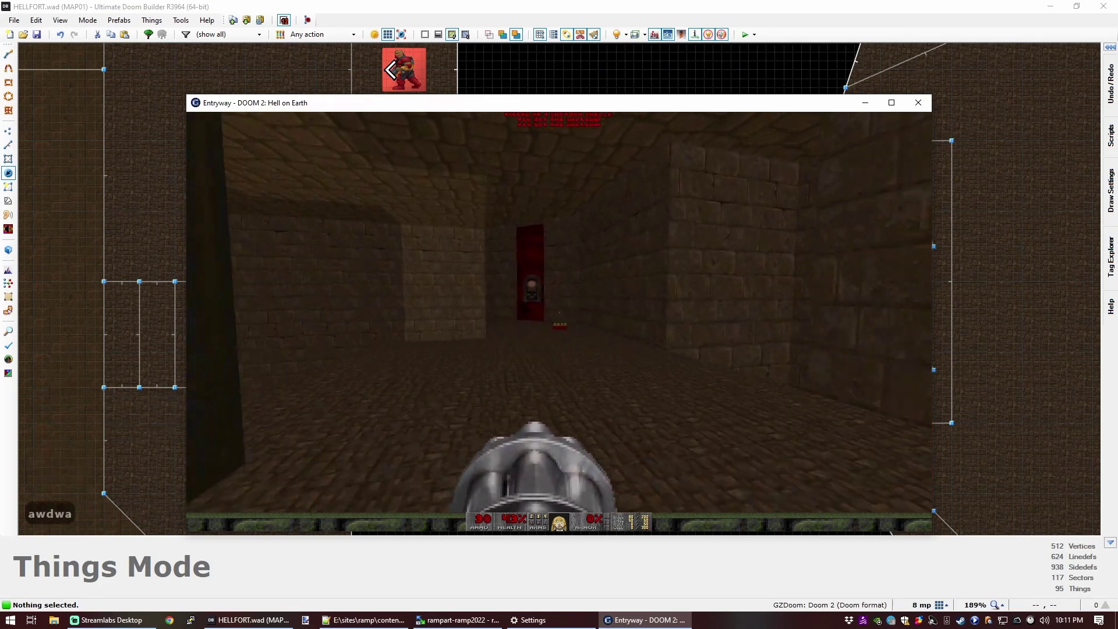
{"action": "key", "text": "s"}
{"action": "key", "text": "a"}
{"action": "key", "text": "w"}
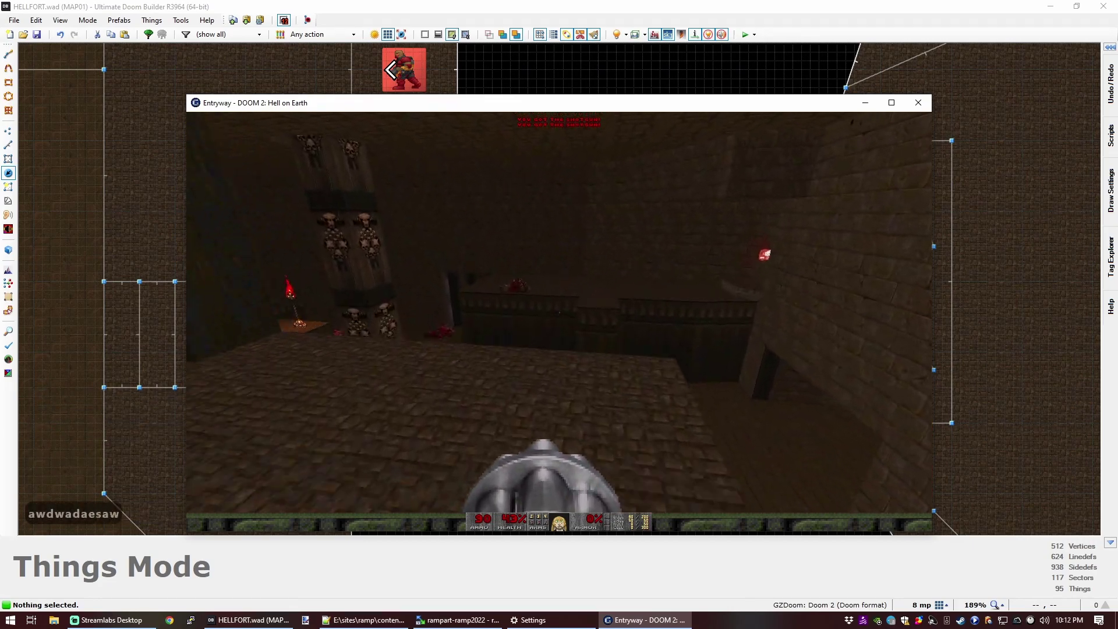
Step: Examine the walkway over the lava and the red key's position, and run toward the opposite ledge
{"action": "key", "text": "d"}
{"action": "key", "text": "w"}
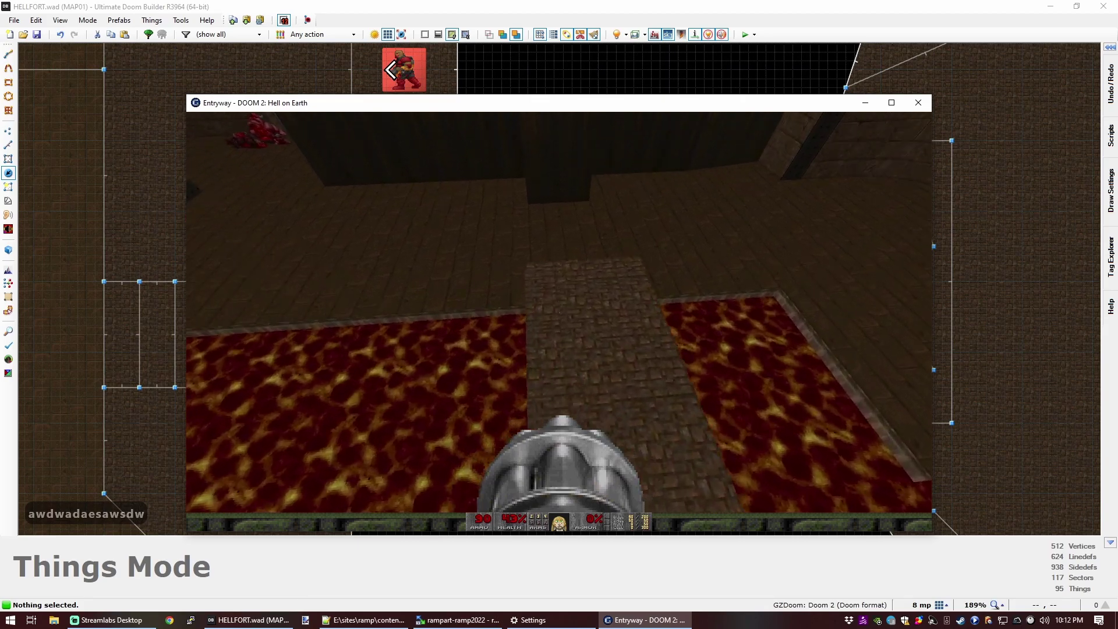
{"action": "key", "text": "d"}
{"action": "key", "text": "s"}
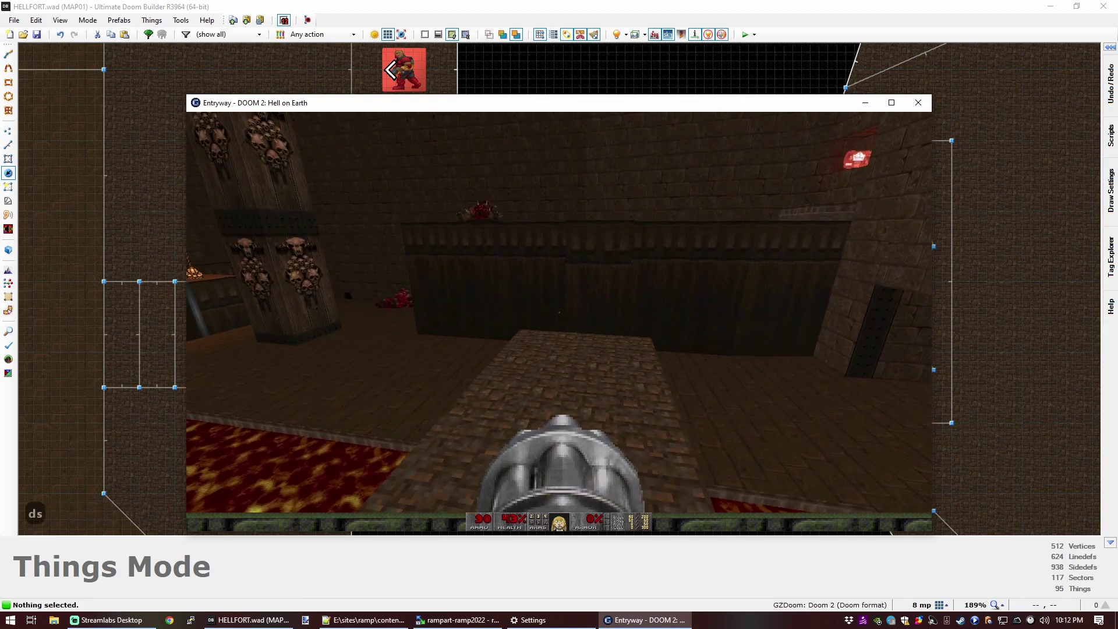
{"action": "key", "text": "a"}
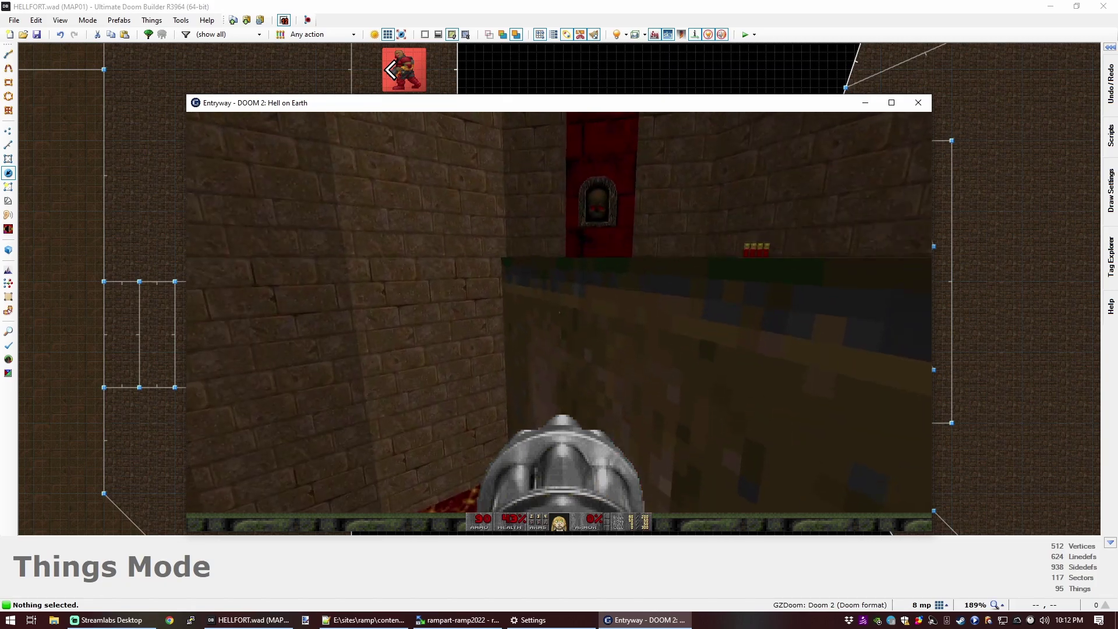
{"action": "key", "text": "w"}
{"action": "key", "text": "w"}
{"action": "key", "text": "w"}
{"action": "key", "text": "w"}
{"action": "key", "text": "w"}
{"action": "key", "text": "w"}
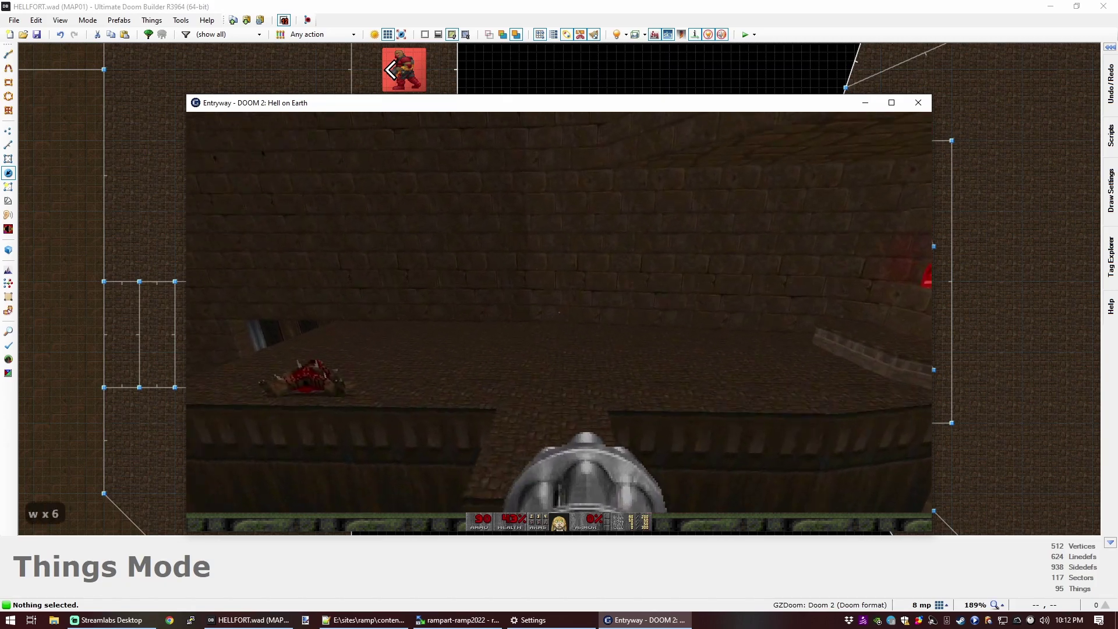
Step: Cross onto the raised brick ledge and collect the red key by the outer wall
{"action": "key", "text": "w"}
{"action": "key", "text": "w"}
{"action": "key", "text": "w"}
{"action": "key", "text": "w"}
{"action": "key", "text": "w"}
{"action": "key", "text": "w"}
{"action": "key", "text": "w"}
{"action": "key", "text": "d"}
{"action": "key", "text": "w"}
{"action": "key", "text": "d"}
{"action": "key", "text": "w"}
{"action": "key", "text": "a"}
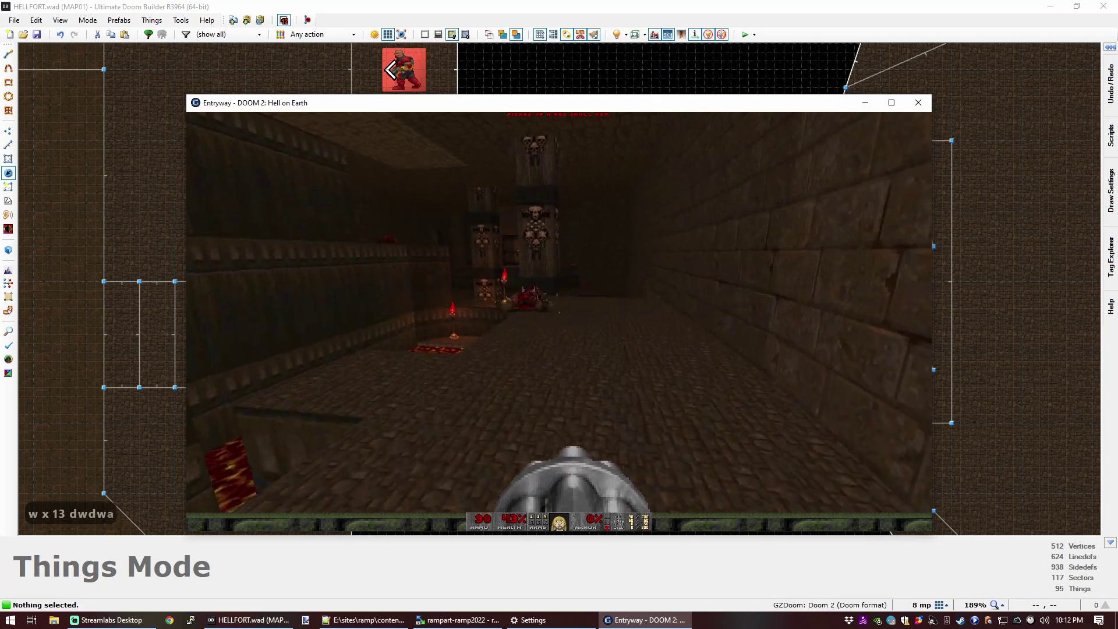
Step: Run along the brick ledge past the skull pillars and descend to the red-and-green lever switch beside the torches
{"action": "key", "text": "d"}
{"action": "key", "text": "w"}
{"action": "key", "text": "w"}
{"action": "key", "text": "w"}
{"action": "key", "text": "w"}
{"action": "key", "text": "w"}
{"action": "key", "text": "w"}
{"action": "key", "text": "w"}
{"action": "key", "text": "w"}
{"action": "key", "text": "s"}
{"action": "key", "text": "a"}
{"action": "key", "text": "a"}
{"action": "key", "text": "a"}
{"action": "key", "text": "a"}
{"action": "key", "text": "a"}
{"action": "key", "text": "a"}
{"action": "key", "text": "w"}
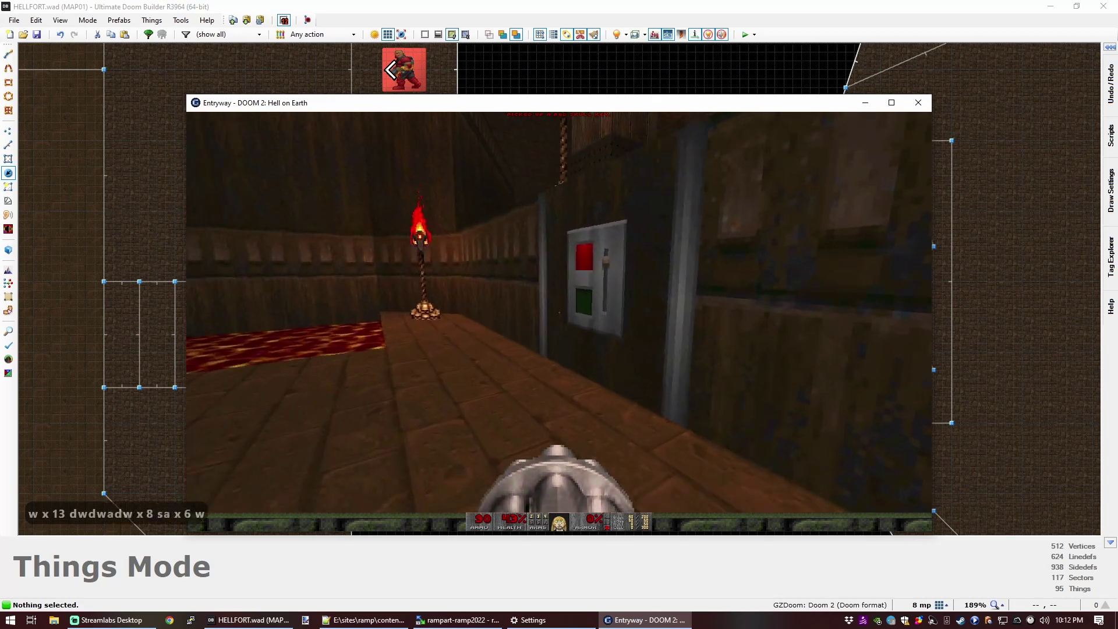
Step: Activate the red-and-green lever switch and look back across the torch-lit hall
{"action": "key", "text": "d"}
{"action": "key", "text": "e"}
{"action": "key", "text": "d"}
{"action": "key", "text": "w"}
{"action": "key", "text": "d"}
{"action": "key", "text": "s"}
{"action": "key", "text": "a"}
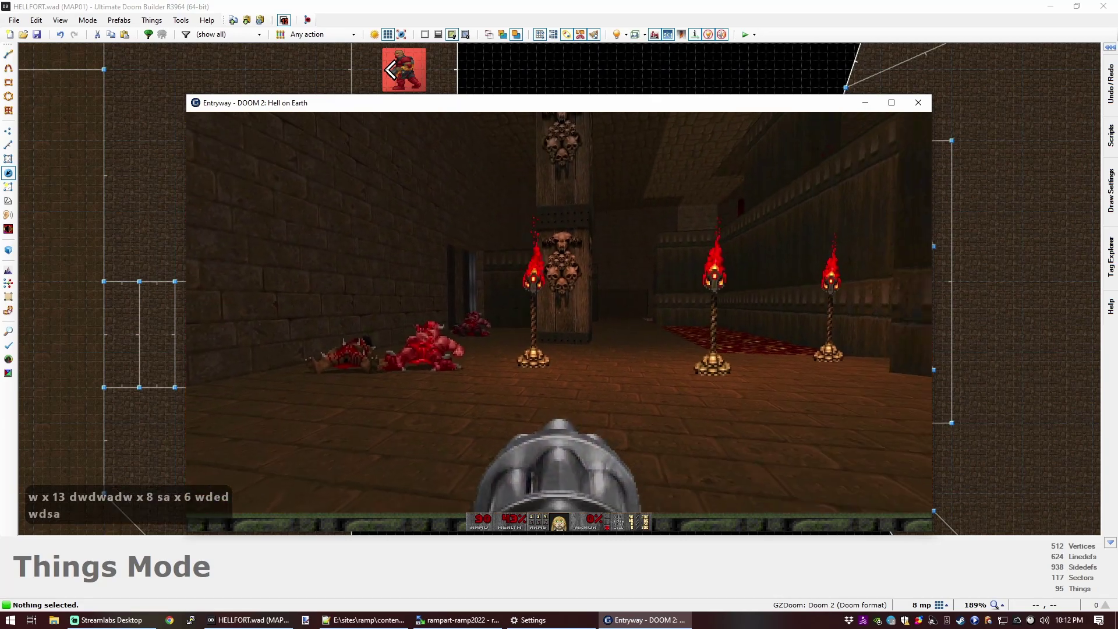
Step: Run from the torch-lit lower hall up to the red skull-framed door on the ledge and open it
{"action": "key", "text": "d"}
{"action": "key", "text": "w"}
{"action": "key", "text": "d"}
{"action": "key", "text": "s"}
{"action": "key", "text": "a"}
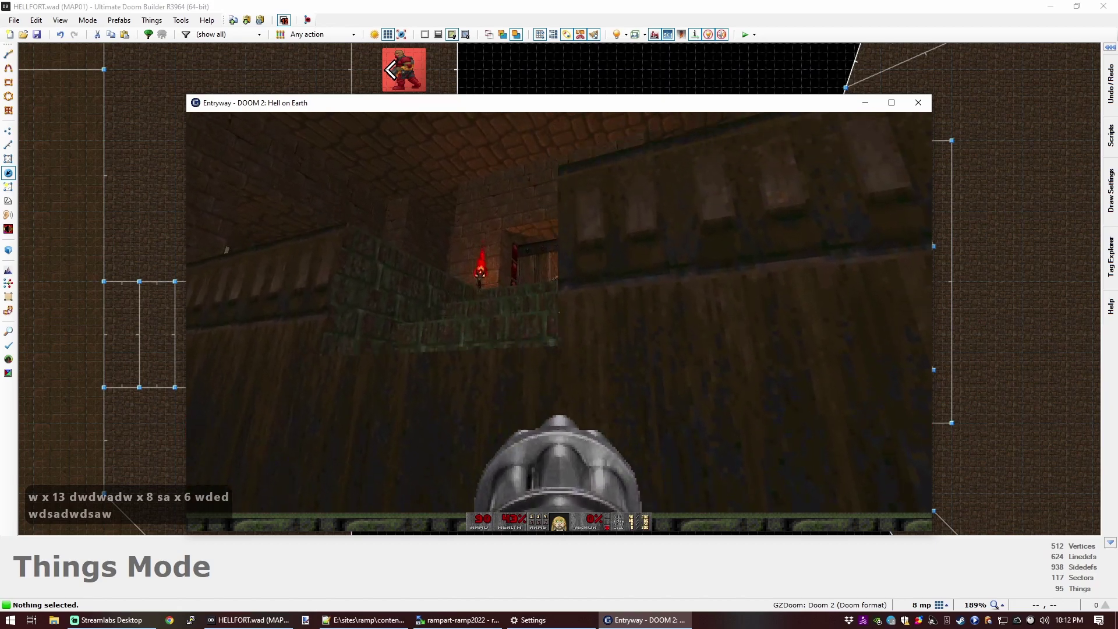
{"action": "key", "text": "w"}
{"action": "key", "text": "w"}
{"action": "key", "text": "a"}
{"action": "key", "text": "w"}
{"action": "key", "text": "d"}
{"action": "key", "text": "s"}
{"action": "key", "text": "e"}
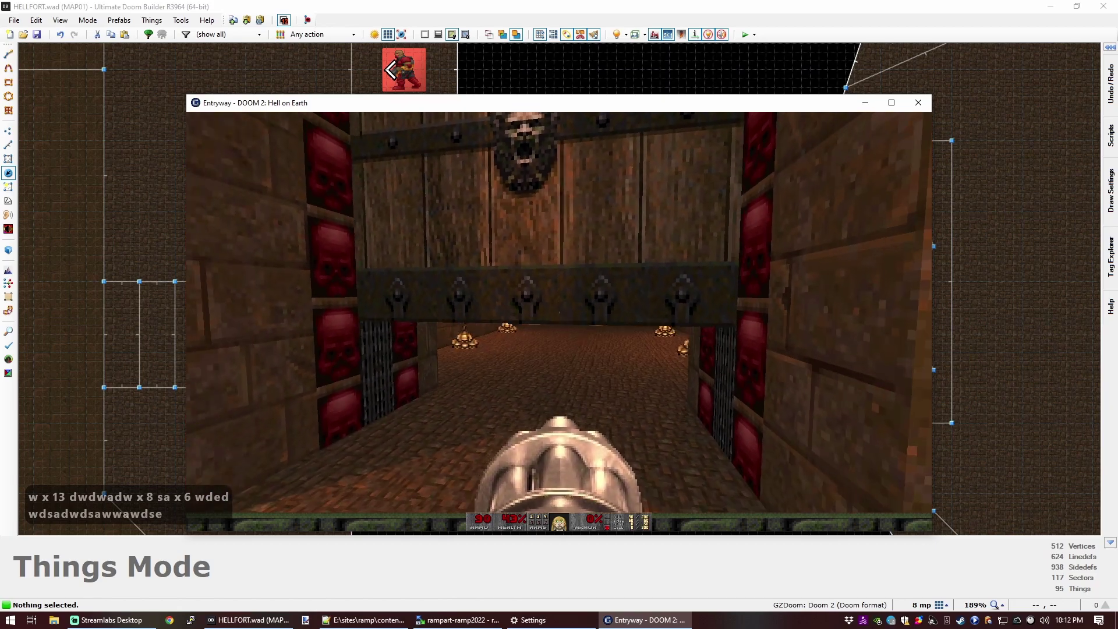
Step: Go through the red skull door to the exit, finish the level and close the game
{"action": "key", "text": "w"}
{"action": "key", "text": "w"}
{"action": "key", "text": "d"}
{"action": "key", "text": "w"}
{"action": "key", "text": "a"}
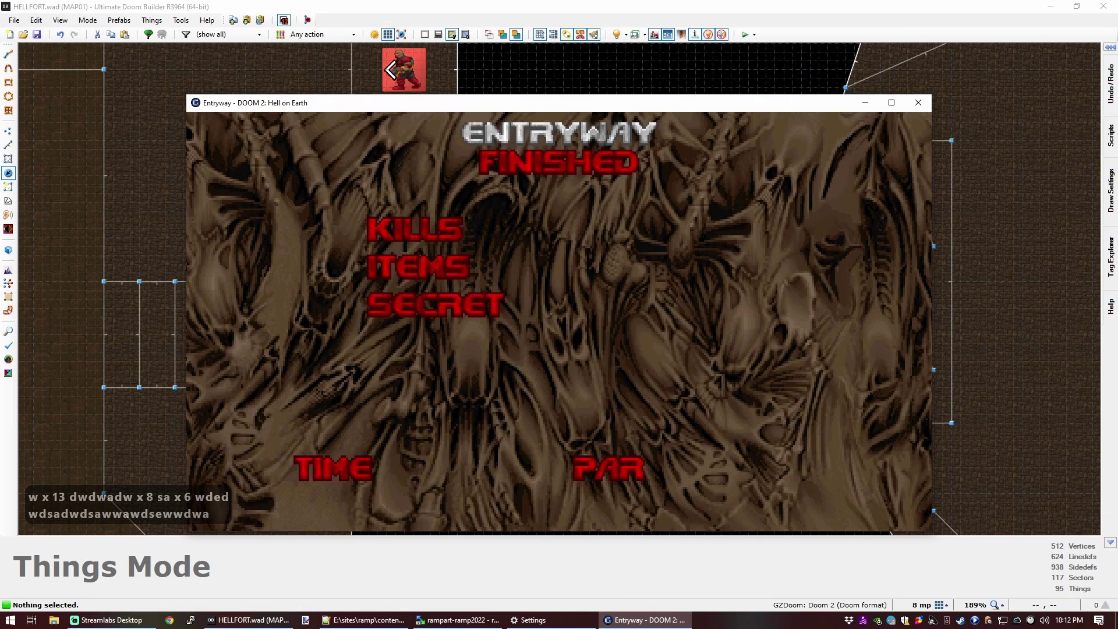
{"action": "key", "text": "alt+F4"}
Step: Assign tag 2 to the three small closet sectors around the lava hall, two on the east wall and one on the north wall
{"action": "scroll", "coordinate": [739, 391], "scroll_direction": "down", "scroll_amount": 5}
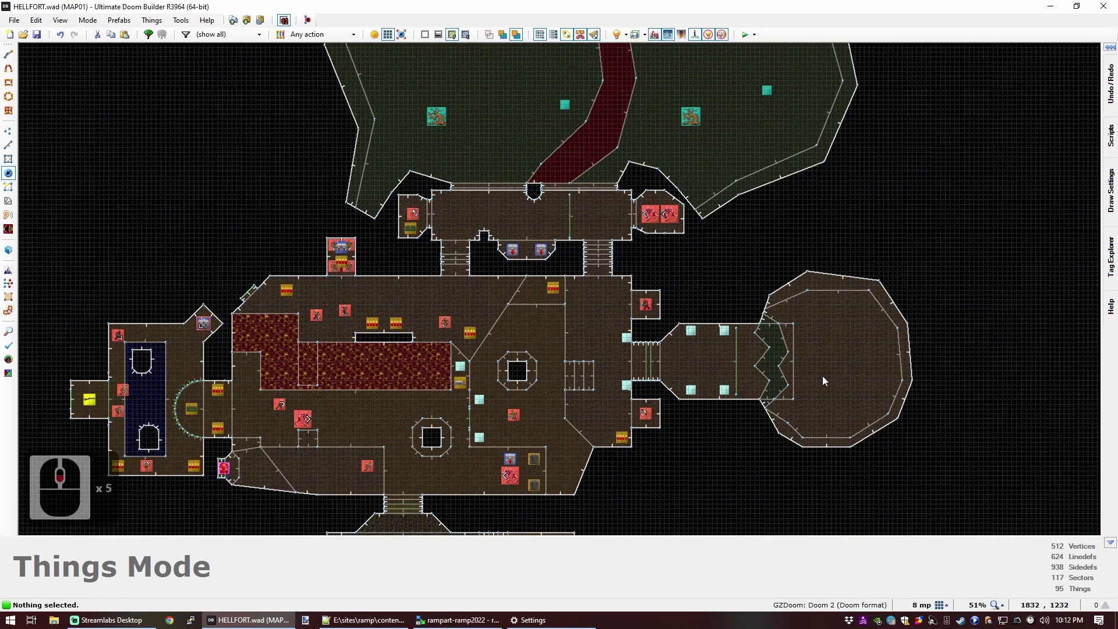
{"action": "scroll", "coordinate": [621, 339], "scroll_direction": "up", "scroll_amount": 4}
{"action": "key", "text": "s"}
{"action": "left_click", "coordinate": [674, 262]}
{"action": "left_click", "coordinate": [658, 495]}
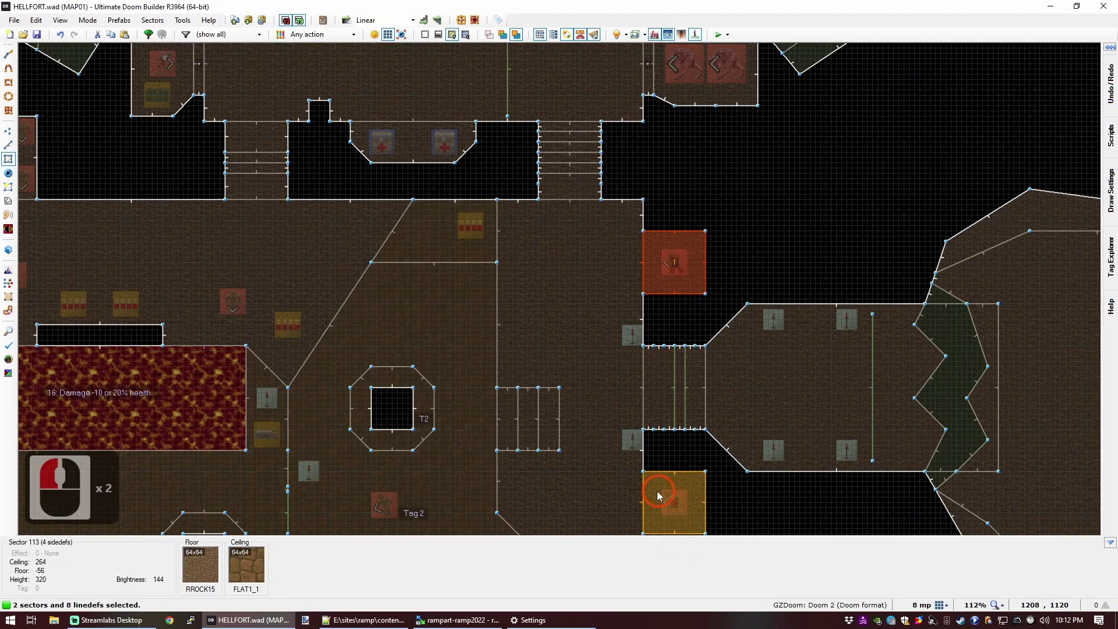
{"action": "key", "text": "Left"}
{"action": "key", "text": "Left"}
{"action": "key", "text": "Left"}
{"action": "key", "text": "Left"}
{"action": "key", "text": "Left"}
{"action": "left_click", "coordinate": [281, 164]}
{"action": "right_click", "coordinate": [280, 160]}
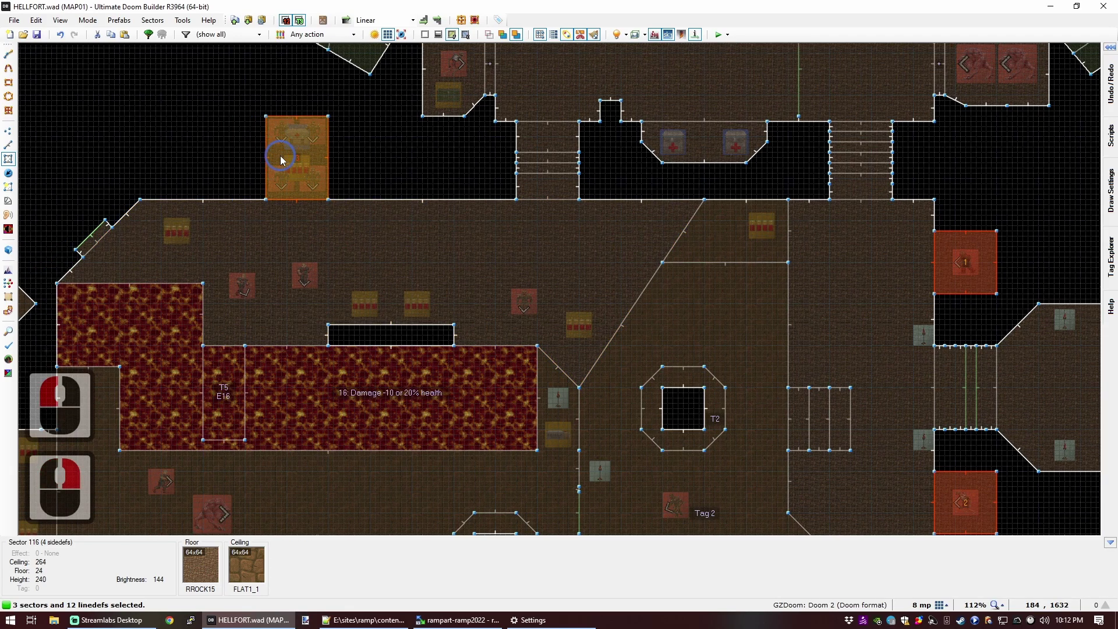
{"action": "left_click", "coordinate": [559, 345]}
{"action": "type", "text": "3"}
{"action": "left_click", "coordinate": [639, 368]}
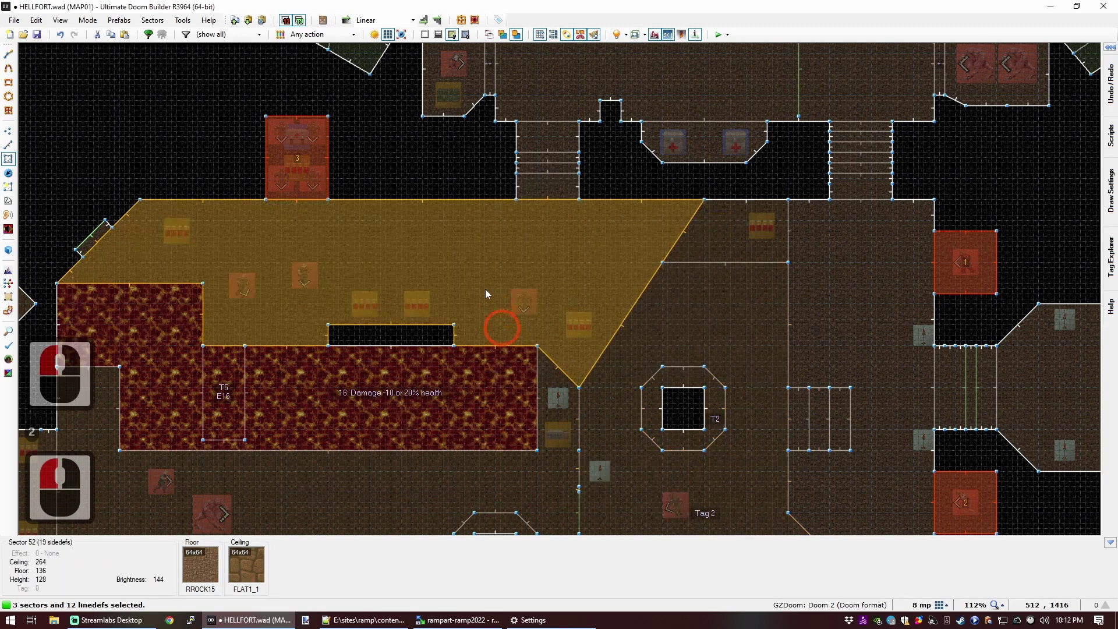
Step: Examine the blue-pool room west of the lava hall and the actions linked to its semicircular lift
{"action": "scroll", "coordinate": [484, 273], "scroll_direction": "down", "scroll_amount": 4}
{"action": "key", "text": "s"}
{"action": "scroll", "coordinate": [263, 396], "scroll_direction": "up", "scroll_amount": 4}
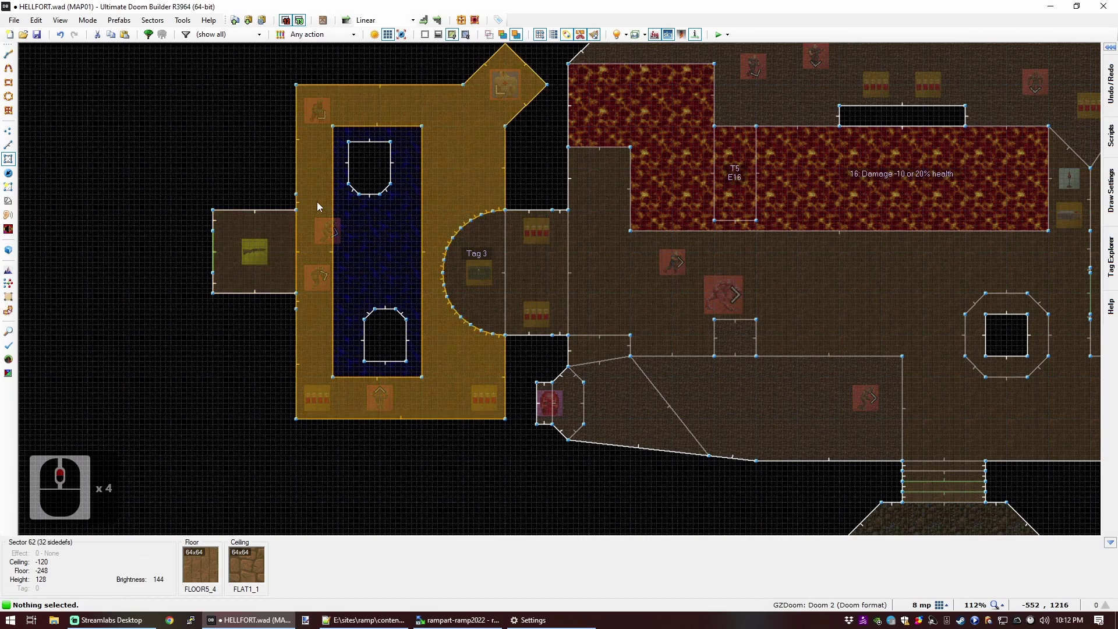
{"action": "scroll", "coordinate": [317, 201], "scroll_direction": "down", "scroll_amount": 1}
{"action": "scroll", "coordinate": [442, 227], "scroll_direction": "up", "scroll_amount": 2}
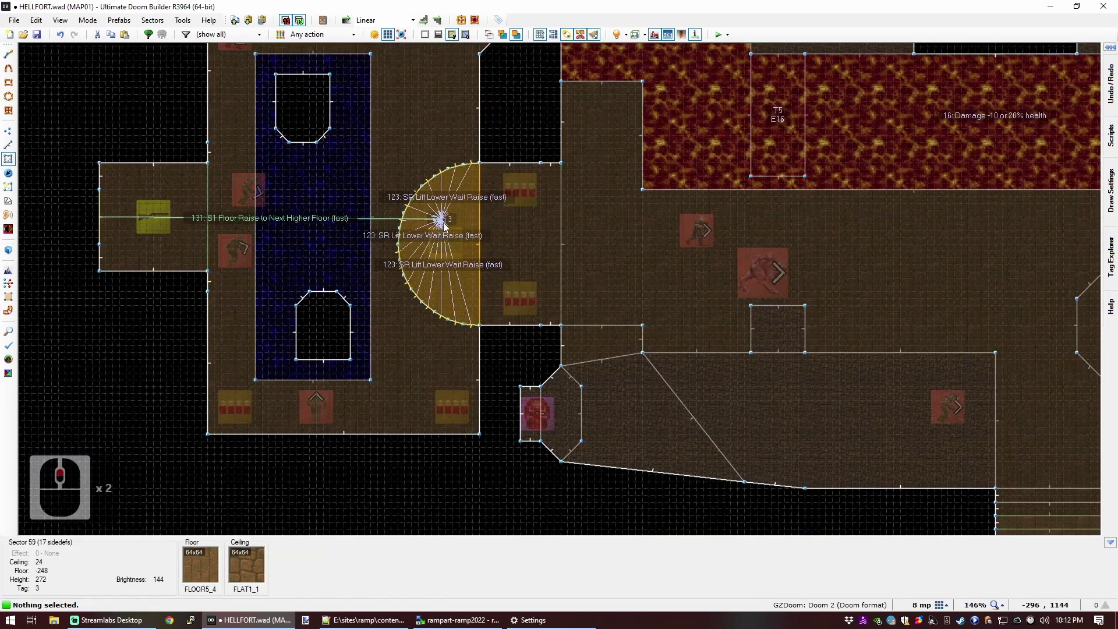
{"action": "scroll", "coordinate": [504, 205], "scroll_direction": "up", "scroll_amount": 2}
{"action": "scroll", "coordinate": [498, 201], "scroll_direction": "down", "scroll_amount": 6}
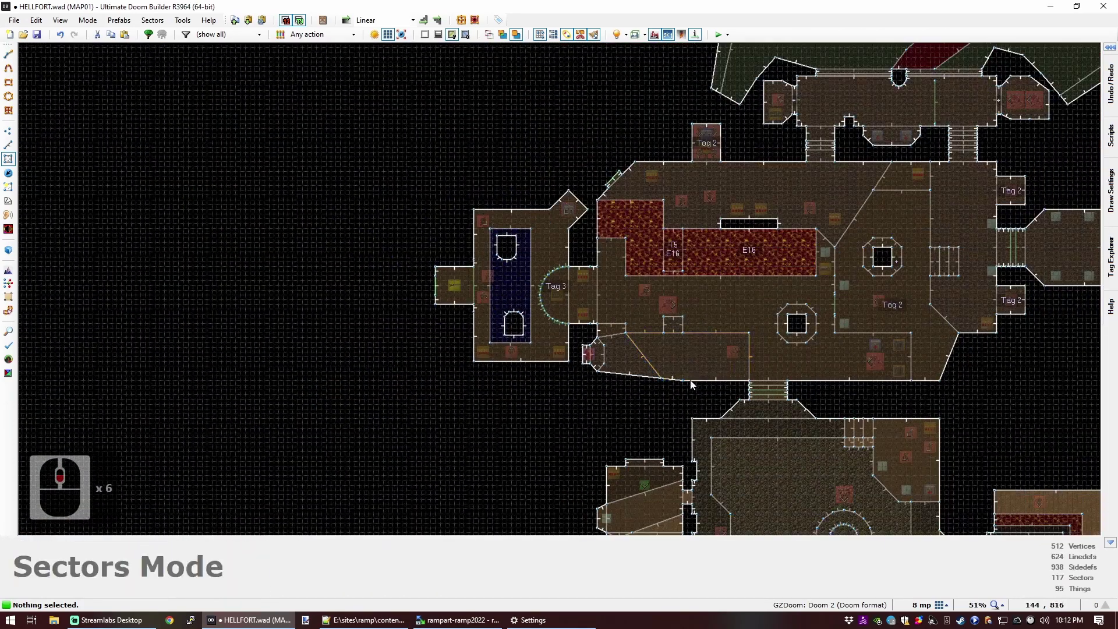
{"action": "scroll", "coordinate": [582, 302], "scroll_direction": "up", "scroll_amount": 4}
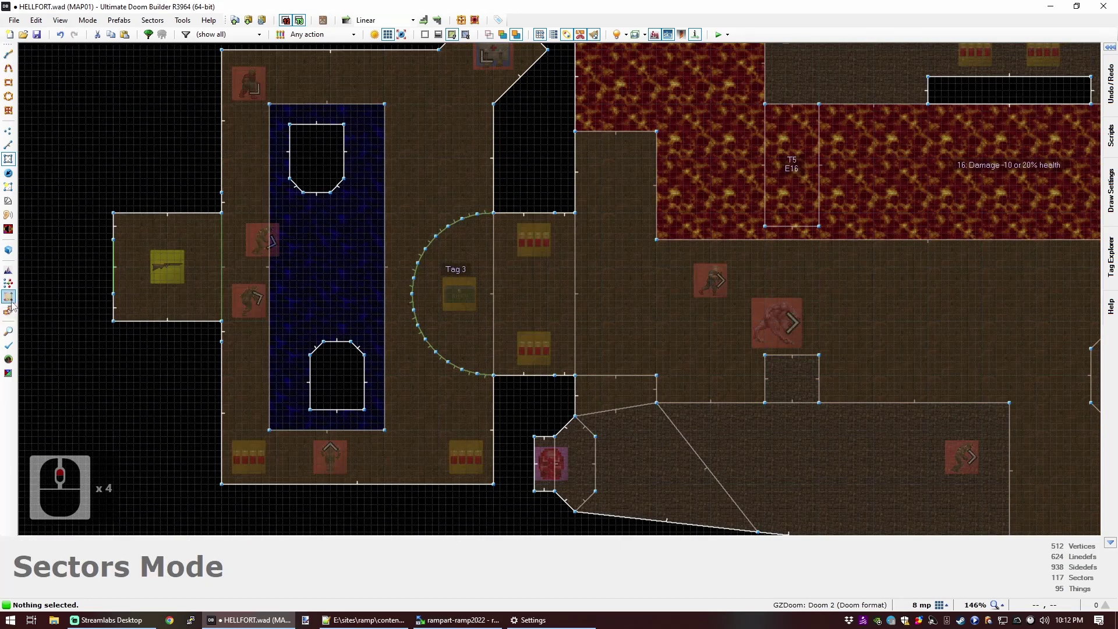
Step: Display the sound propagation zones for the whole map and save the map
{"action": "left_click", "coordinate": [8, 215]}
{"action": "scroll", "coordinate": [290, 242], "scroll_direction": "down", "scroll_amount": 3}
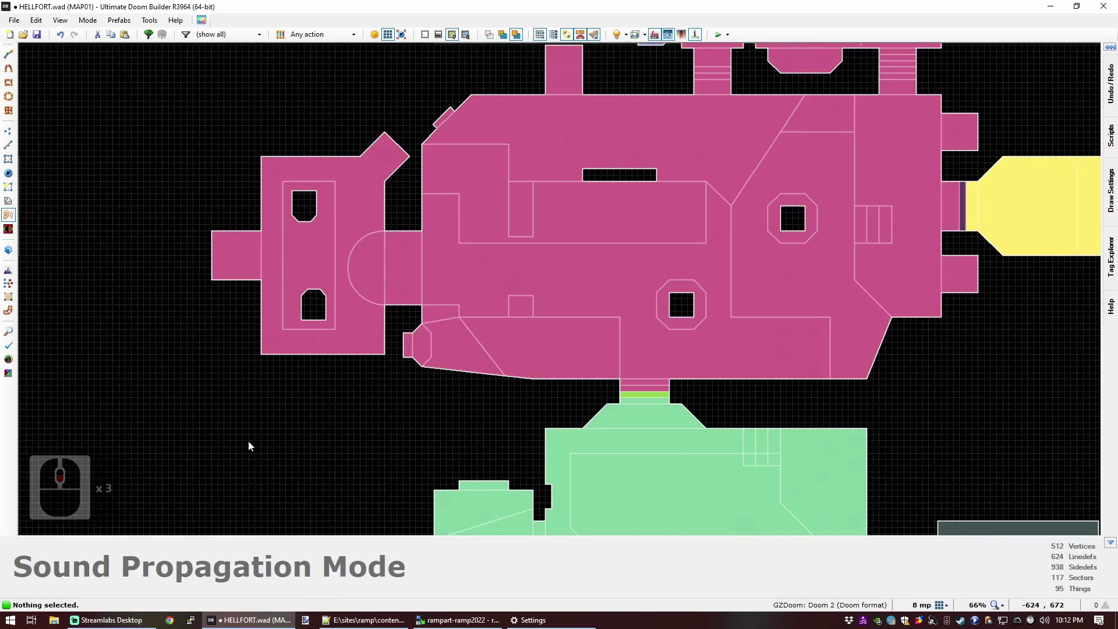
{"action": "scroll", "coordinate": [249, 446], "scroll_direction": "down", "scroll_amount": 4}
{"action": "key", "text": "Down"}
{"action": "key", "text": "Down"}
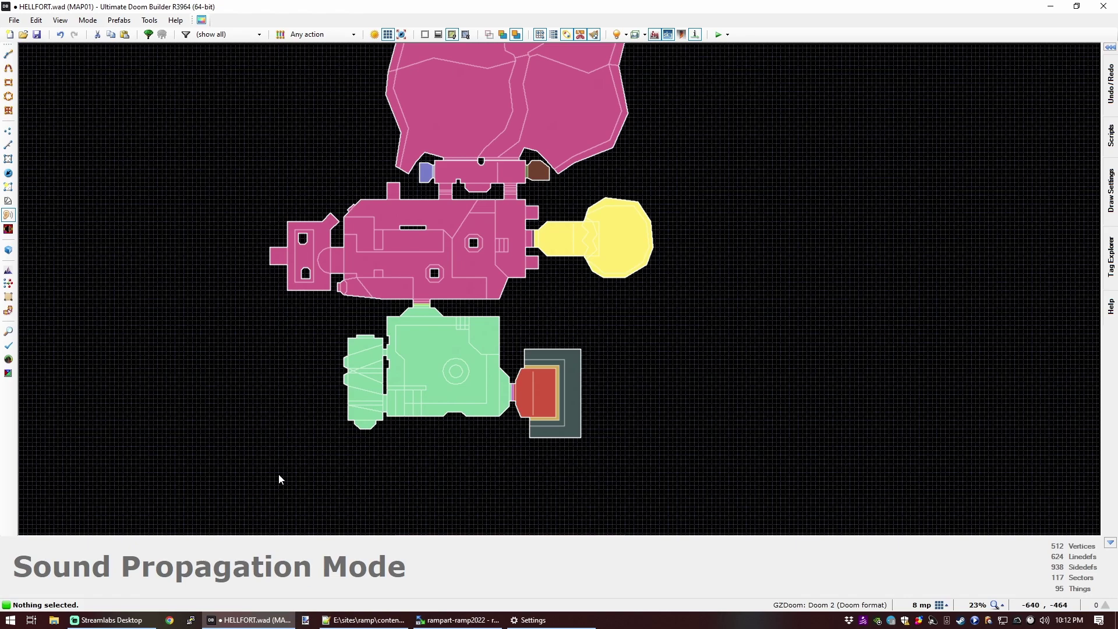
{"action": "key", "text": "ctrl+s"}
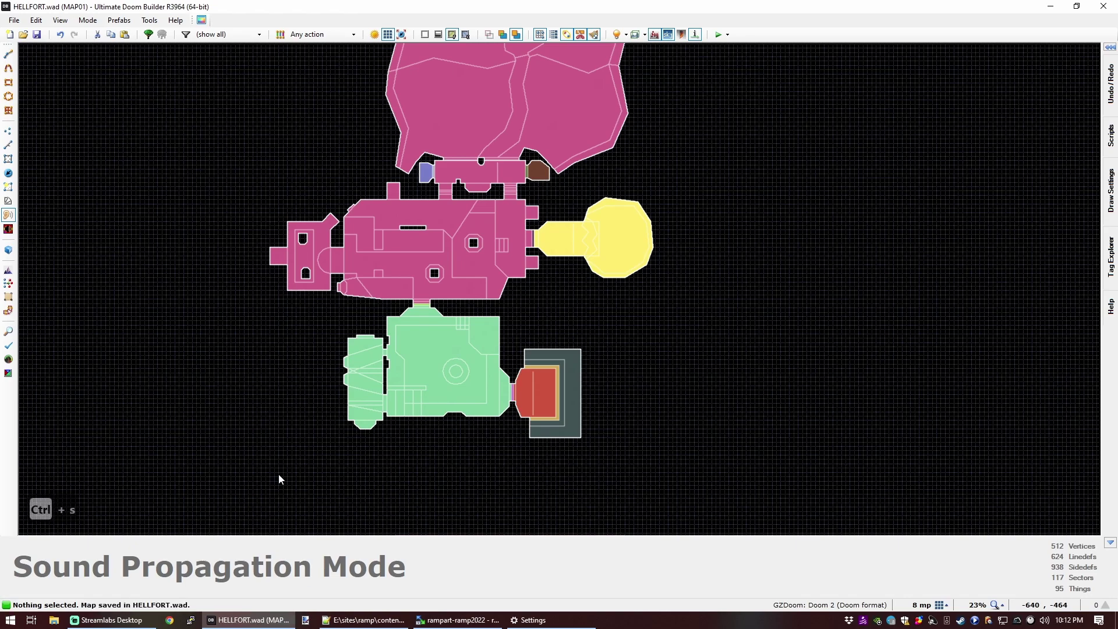
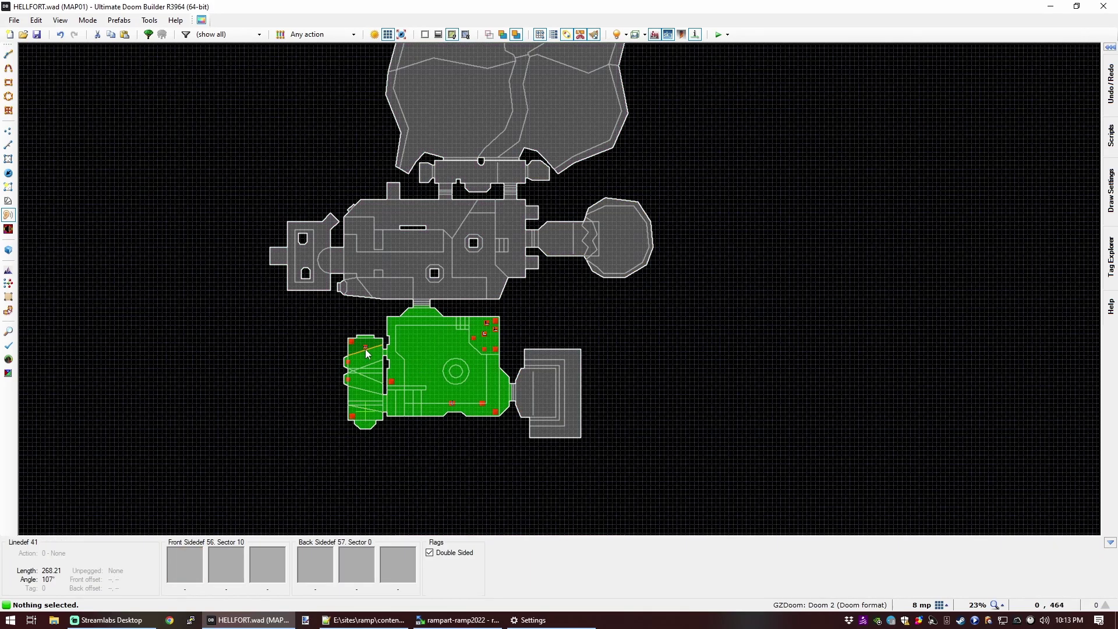
Step: Examine the starting building's sound reach and the sectors and linedefs at its southern doorway to the courtyard
{"action": "scroll", "coordinate": [366, 402], "scroll_direction": "up", "scroll_amount": 4}
{"action": "scroll", "coordinate": [373, 408], "scroll_direction": "up", "scroll_amount": 5}
{"action": "scroll", "coordinate": [496, 343], "scroll_direction": "down", "scroll_amount": 2}
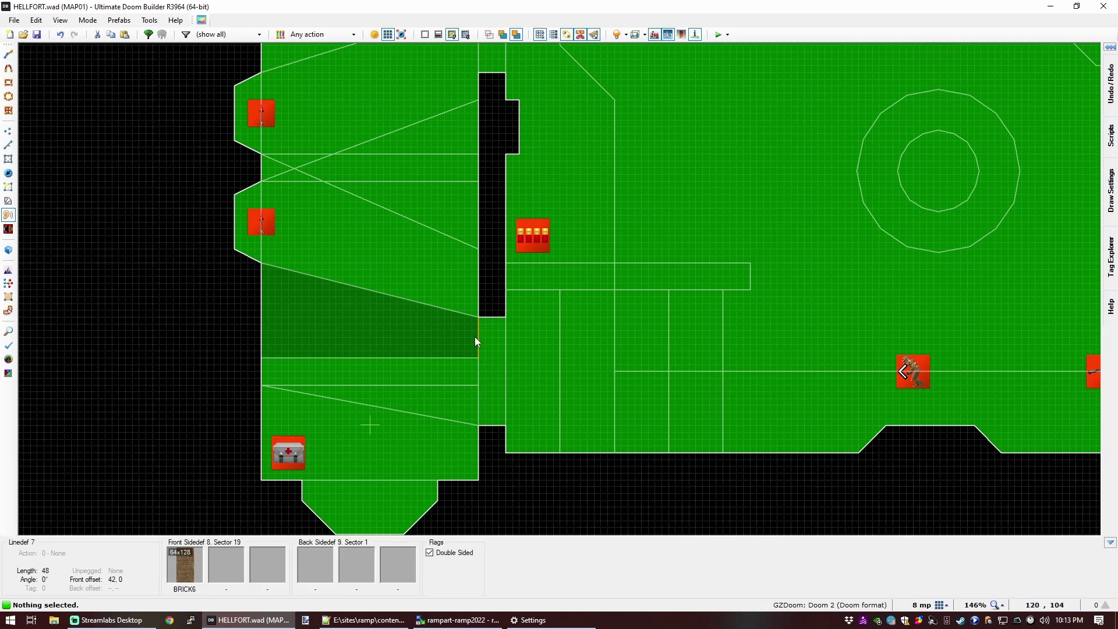
{"action": "scroll", "coordinate": [480, 336], "scroll_direction": "down", "scroll_amount": 2}
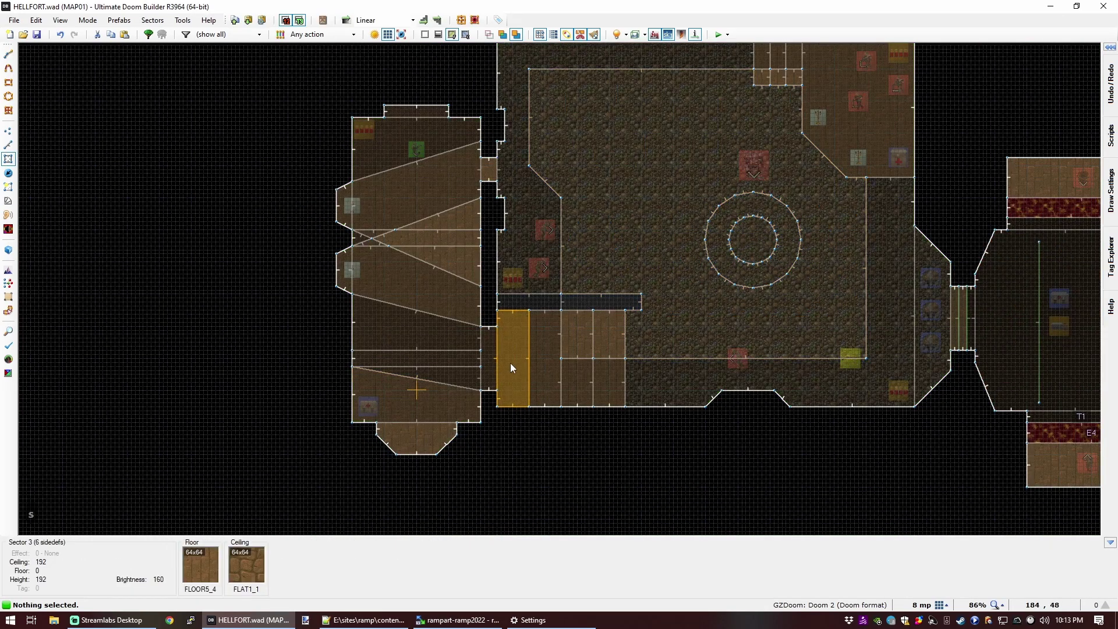
{"action": "scroll", "coordinate": [511, 360], "scroll_direction": "up", "scroll_amount": 2}
{"action": "key", "text": "l"}
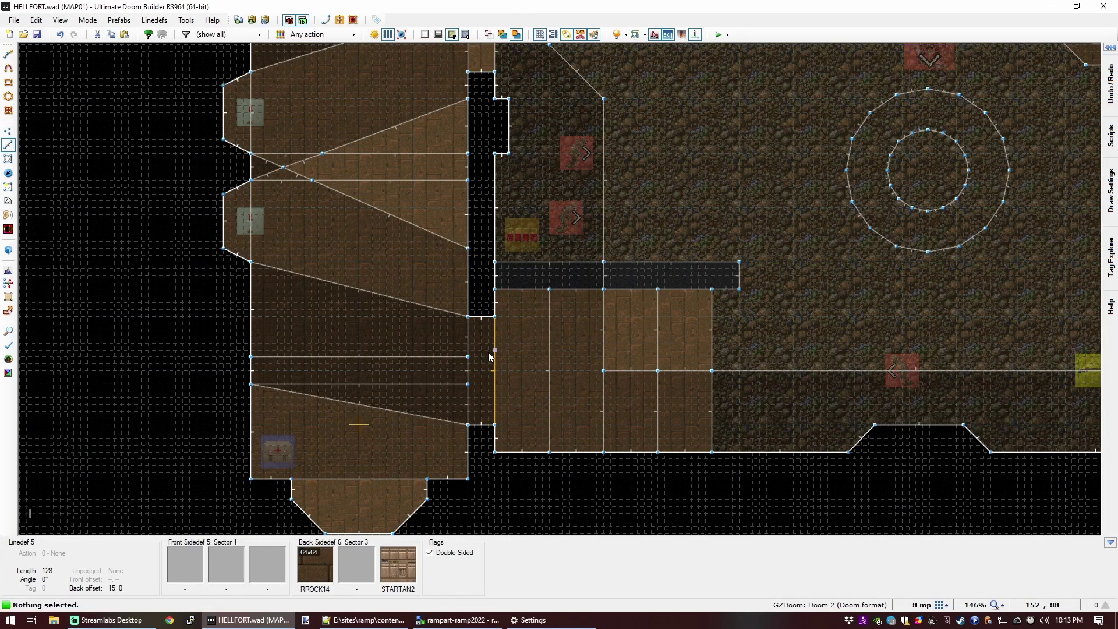
{"action": "scroll", "coordinate": [493, 354], "scroll_direction": "down", "scroll_amount": 2}
{"action": "key", "text": "s"}
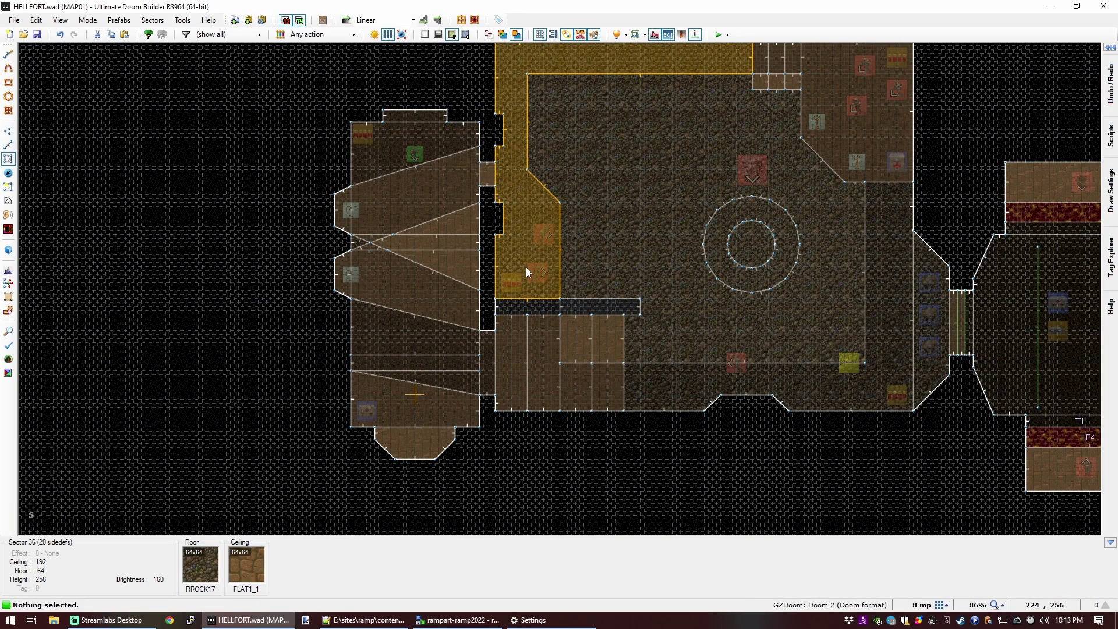
Step: Return to Sound Propagation Mode and examine which things share a sound zone with the starting building and courtyard
{"action": "left_click", "coordinate": [8, 216]}
{"action": "scroll", "coordinate": [233, 181], "scroll_direction": "down", "scroll_amount": 2}
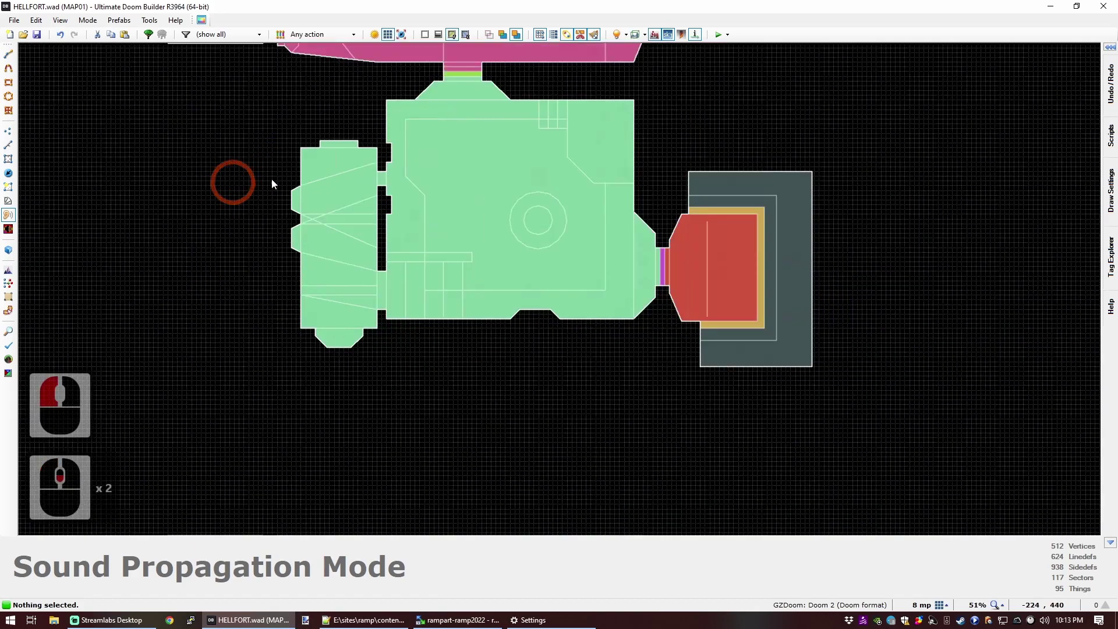
{"action": "scroll", "coordinate": [187, 233], "scroll_direction": "up", "scroll_amount": 2}
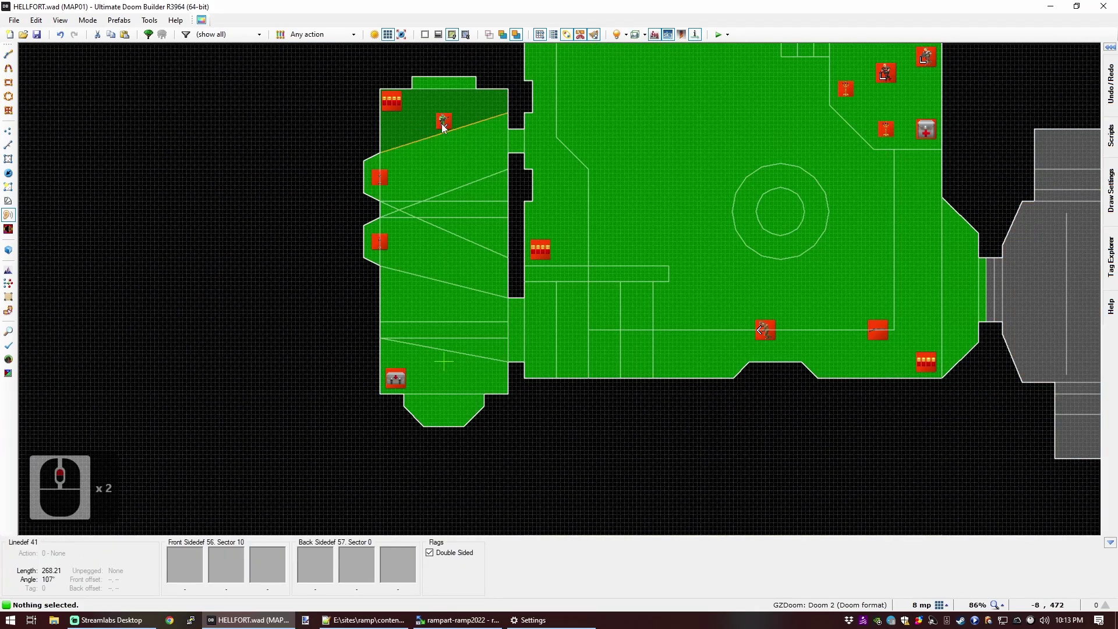
{"action": "scroll", "coordinate": [263, 195], "scroll_direction": "down", "scroll_amount": 2}
{"action": "scroll", "coordinate": [280, 172], "scroll_direction": "up", "scroll_amount": 1}
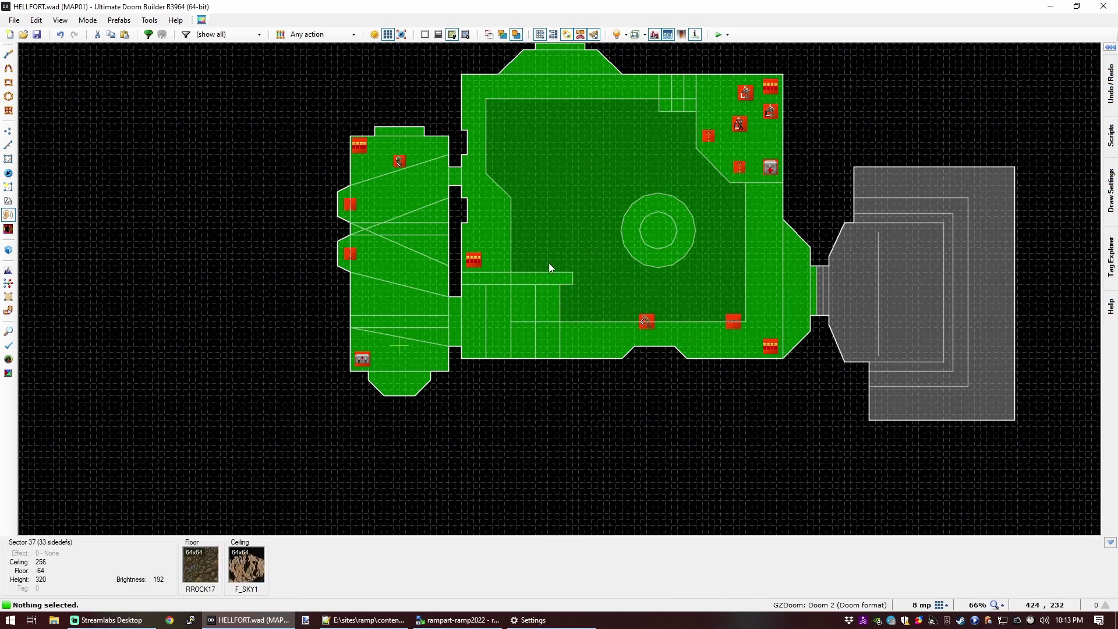
{"action": "scroll", "coordinate": [311, 224], "scroll_direction": "up", "scroll_amount": 1}
{"action": "scroll", "coordinate": [311, 225], "scroll_direction": "down", "scroll_amount": 1}
{"action": "scroll", "coordinate": [514, 485], "scroll_direction": "up", "scroll_amount": 1}
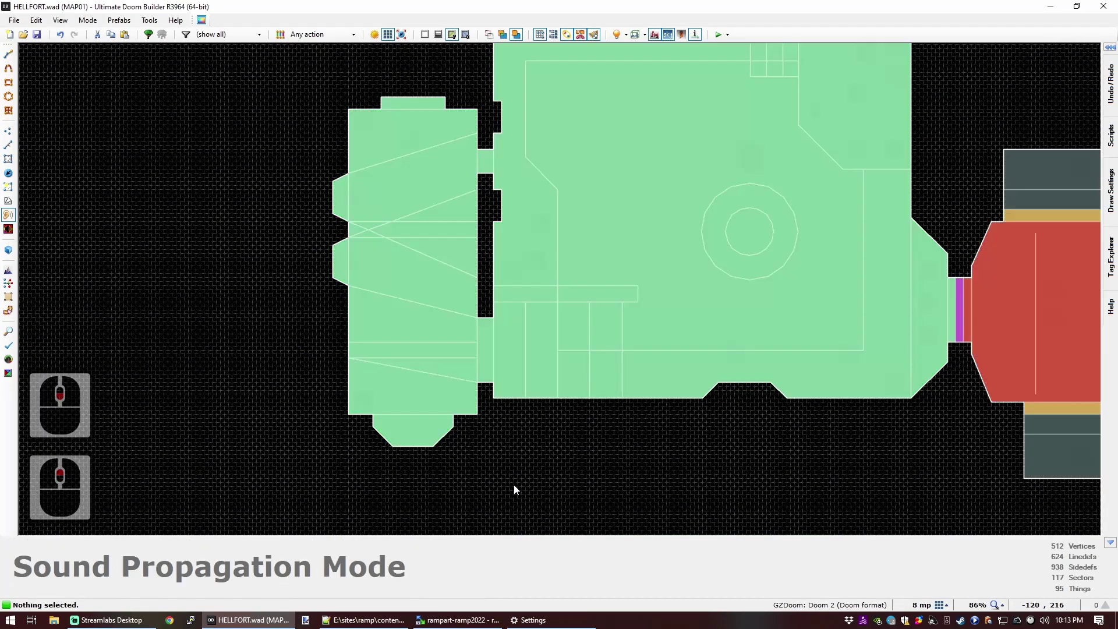
{"action": "scroll", "coordinate": [513, 412], "scroll_direction": "up", "scroll_amount": 2}
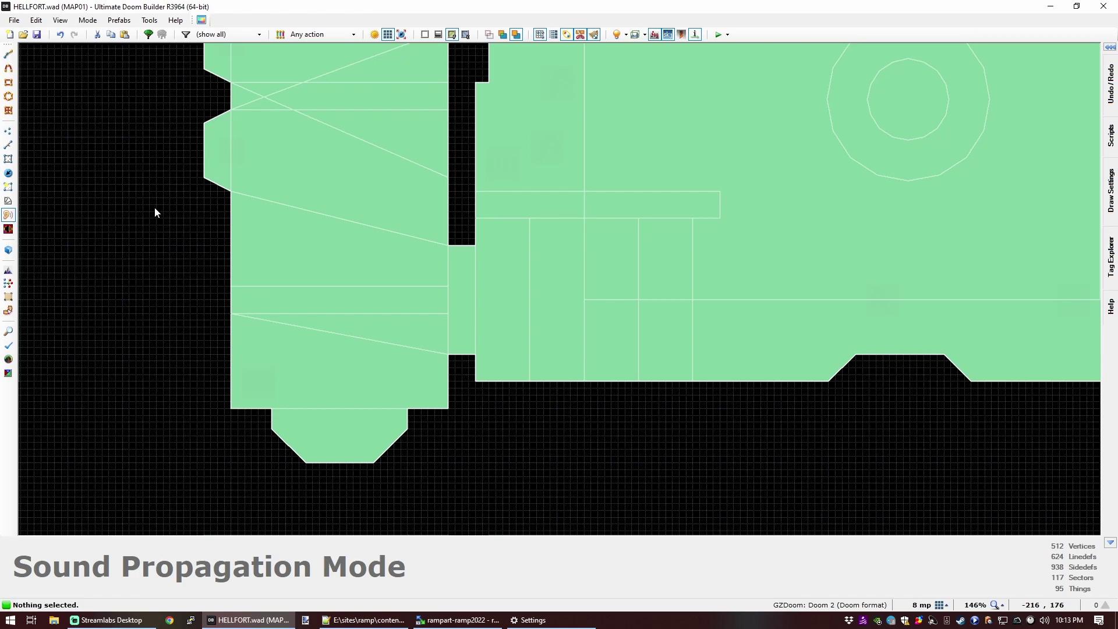
Step: Check the properties of the linedef between the southern doorway and the courtyard steps
{"action": "key", "text": "l"}
{"action": "left_click", "coordinate": [497, 288]}
{"action": "right_click", "coordinate": [497, 288]}
{"action": "left_click", "coordinate": [817, 452]}
{"action": "left_click", "coordinate": [461, 460]}
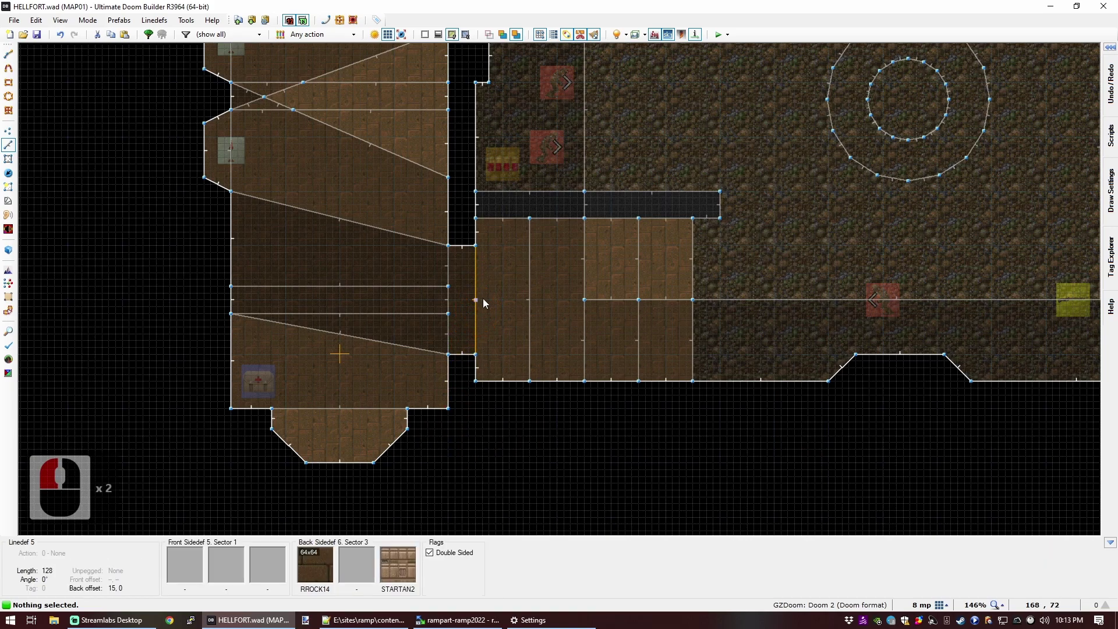
Step: Make the linedefs on both sides of the starting building's southern doorway block sound
{"action": "left_click", "coordinate": [8, 215]}
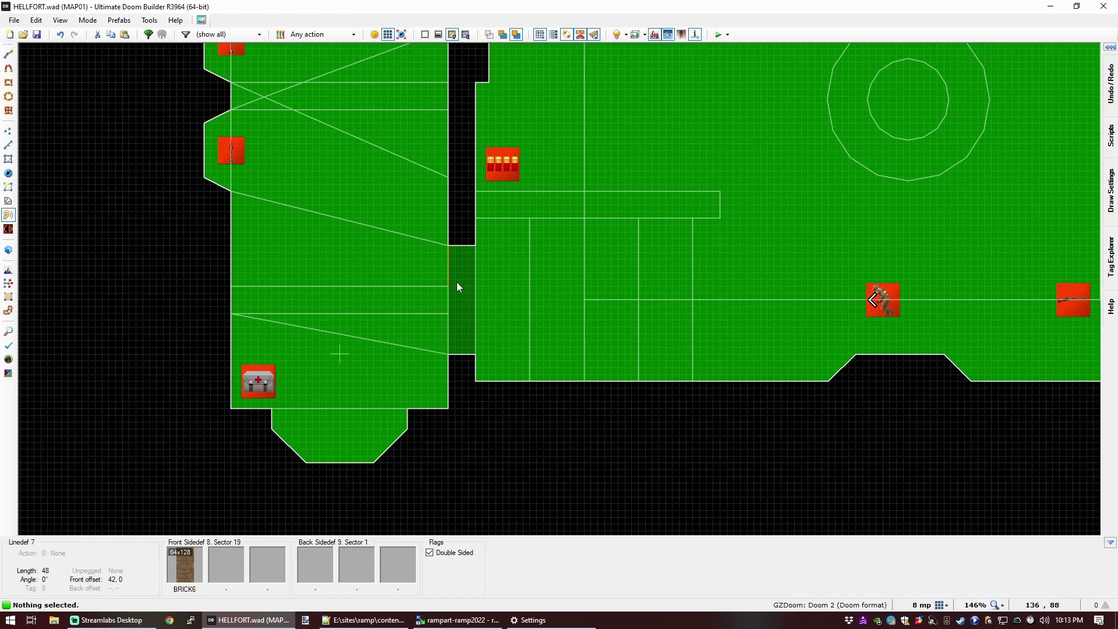
{"action": "left_click", "coordinate": [463, 279]}
{"action": "left_click", "coordinate": [452, 297]}
{"action": "left_click", "coordinate": [451, 296]}
{"action": "left_click", "coordinate": [446, 326]}
{"action": "scroll", "coordinate": [473, 420], "scroll_direction": "down", "scroll_amount": 2}
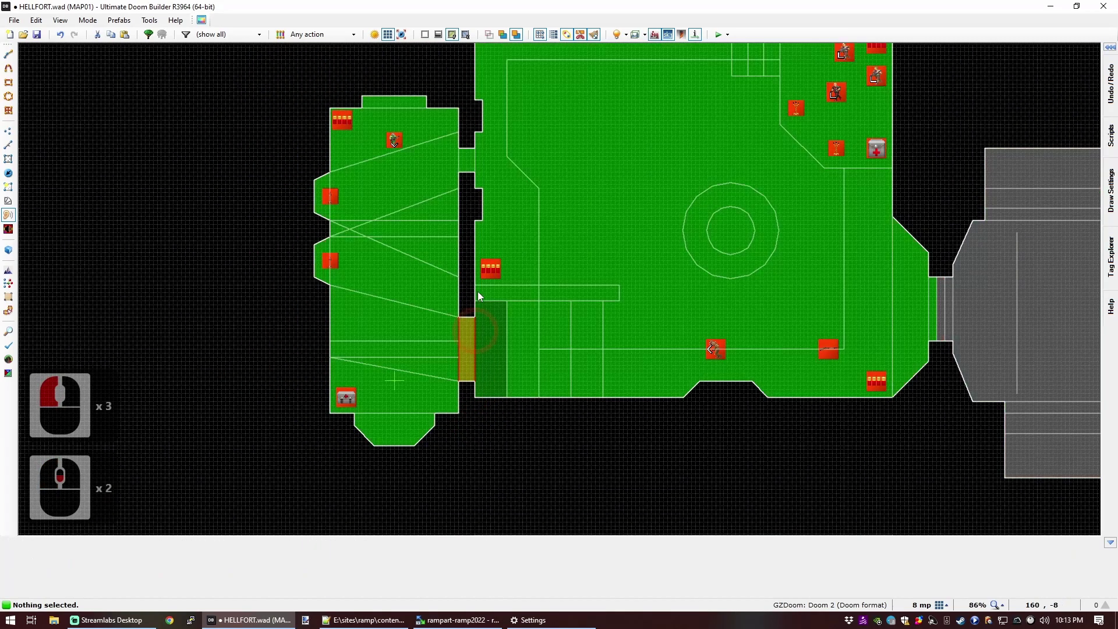
Step: Make both linedefs of the starting building's northern doorway block sound, and check the resulting zones
{"action": "scroll", "coordinate": [464, 174], "scroll_direction": "up", "scroll_amount": 3}
{"action": "left_click", "coordinate": [464, 132]}
{"action": "left_click", "coordinate": [493, 129]}
{"action": "scroll", "coordinate": [490, 244], "scroll_direction": "down", "scroll_amount": 4}
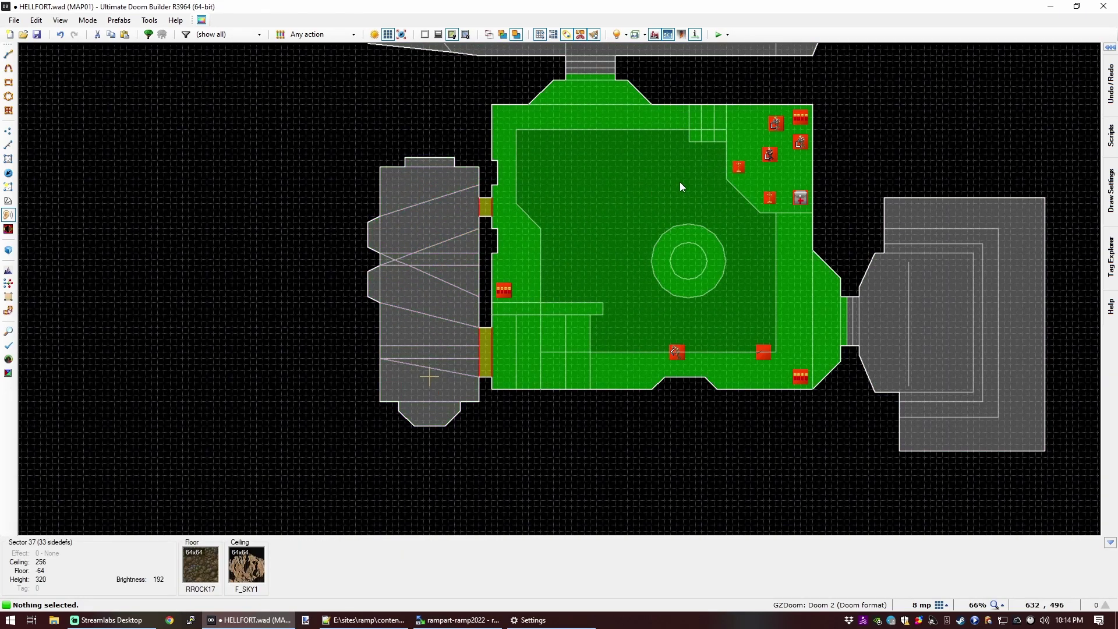
{"action": "scroll", "coordinate": [401, 187], "scroll_direction": "down", "scroll_amount": 4}
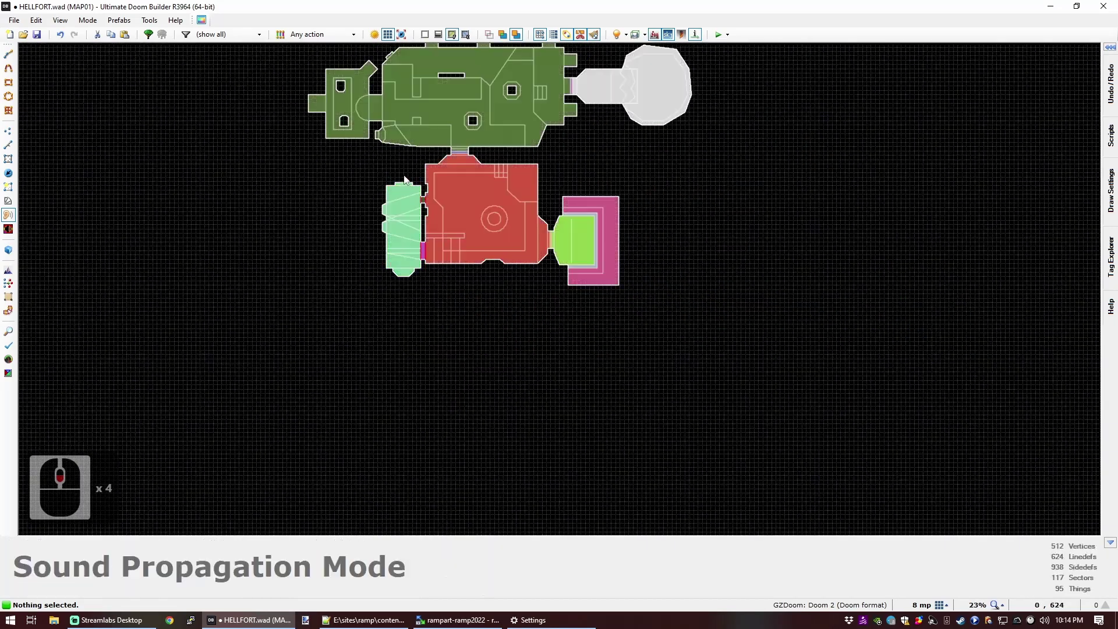
Step: Block sound at both ends of the passage between the lava hall and the blue-pool room, and review the zones
{"action": "scroll", "coordinate": [406, 182], "scroll_direction": "up", "scroll_amount": 6}
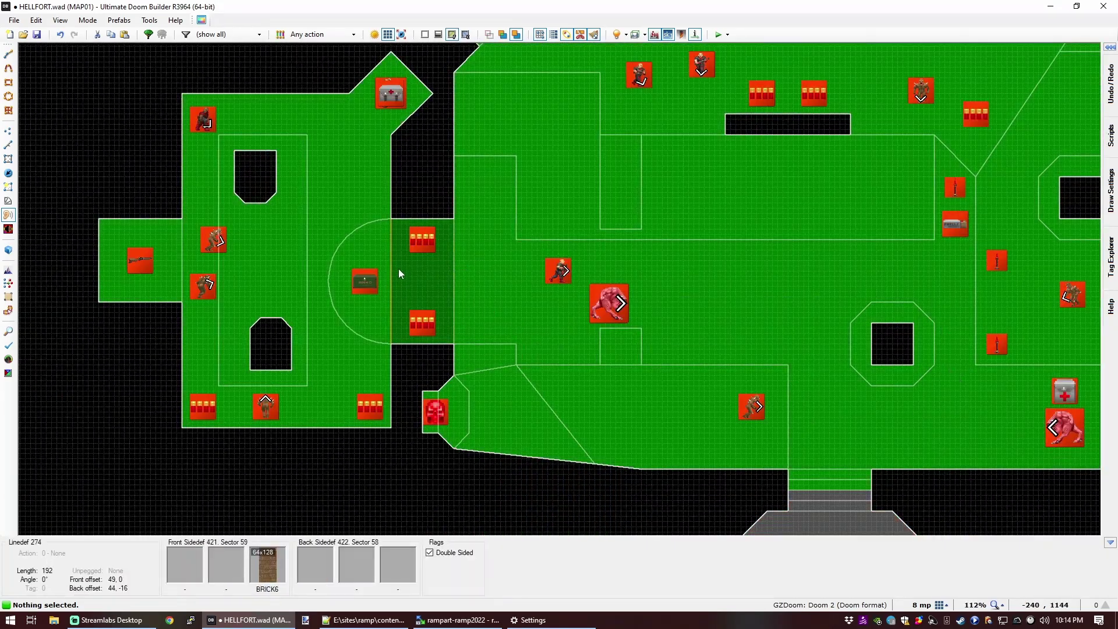
{"action": "left_click", "coordinate": [395, 270]}
{"action": "left_click", "coordinate": [449, 276]}
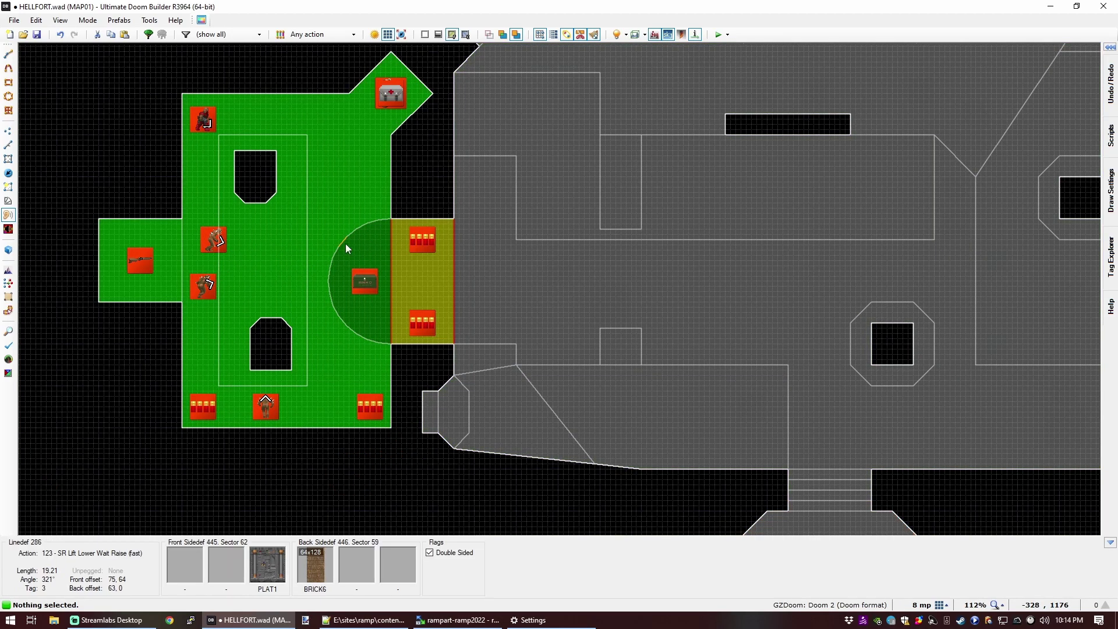
{"action": "scroll", "coordinate": [347, 244], "scroll_direction": "down", "scroll_amount": 6}
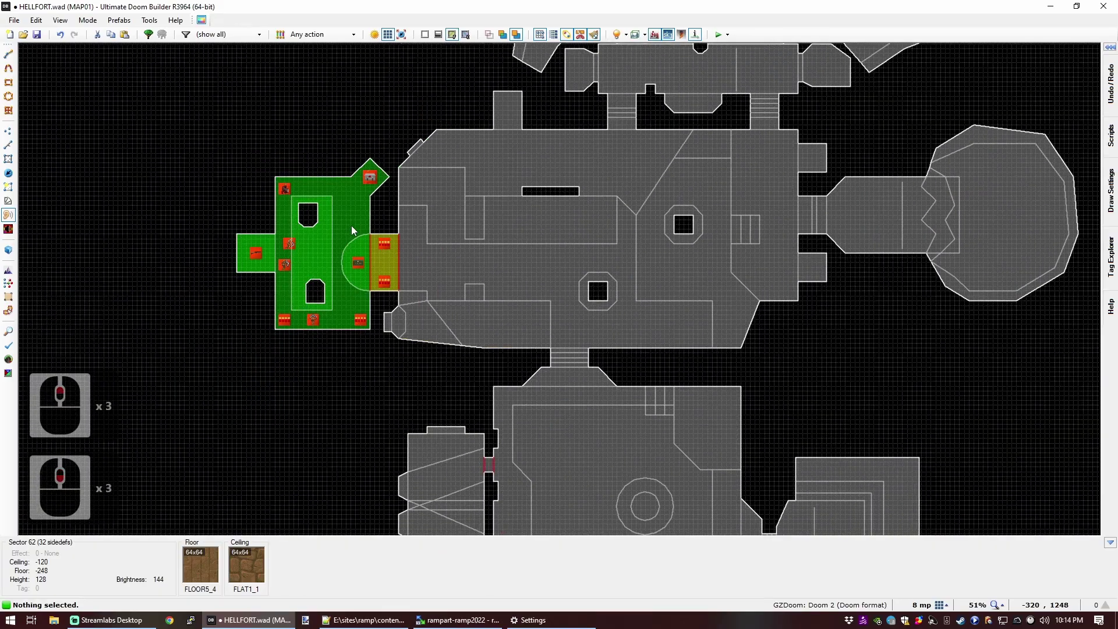
{"action": "scroll", "coordinate": [897, 306], "scroll_direction": "down", "scroll_amount": 3}
{"action": "scroll", "coordinate": [874, 287], "scroll_direction": "up", "scroll_amount": 3}
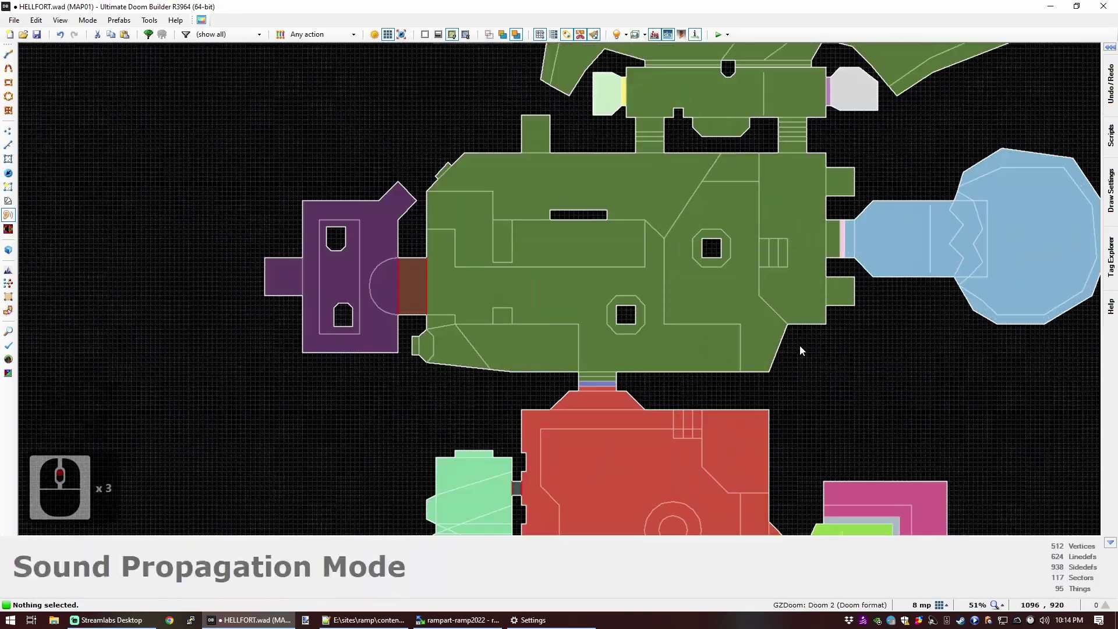
Step: Copy a demon into the western part of the room north of the lava hall
{"action": "key", "text": "s"}
{"action": "scroll", "coordinate": [480, 119], "scroll_direction": "down", "scroll_amount": 2}
{"action": "scroll", "coordinate": [438, 197], "scroll_direction": "up", "scroll_amount": 7}
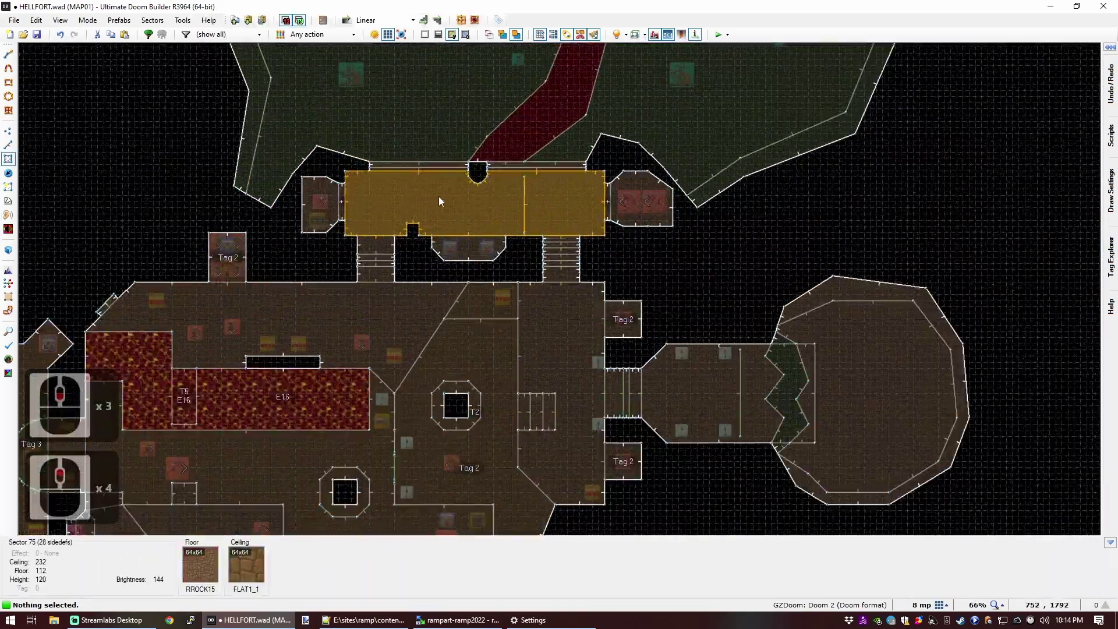
{"action": "key", "text": "t"}
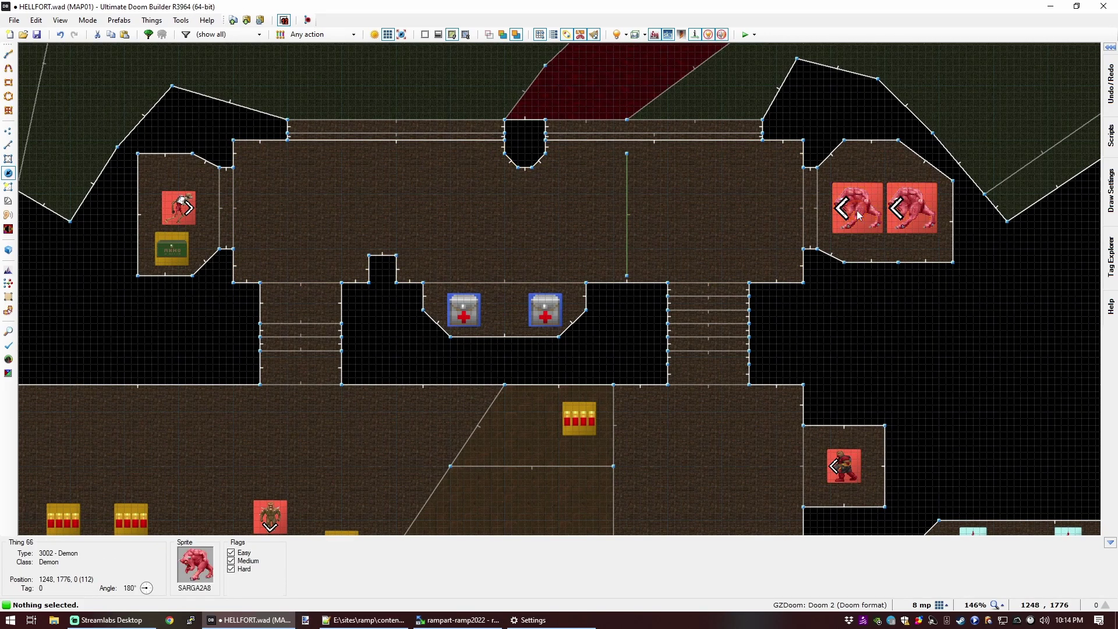
{"action": "left_click", "coordinate": [342, 204]}
{"action": "key", "text": "ctrl+c"}
{"action": "key", "text": "ctrl+v"}
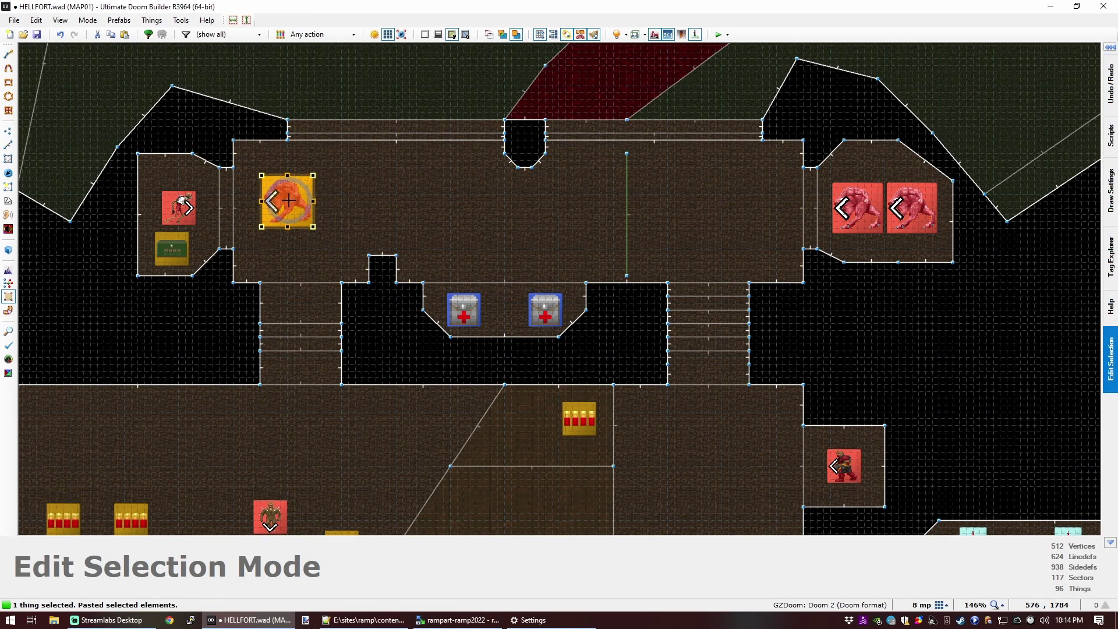
{"action": "left_click", "coordinate": [285, 202]}
{"action": "left_click", "coordinate": [284, 202]}
Step: Turn the copied demon to face east with Ambush players enabled, shift it farther east in the room, and save the map
{"action": "key", "text": "l"}
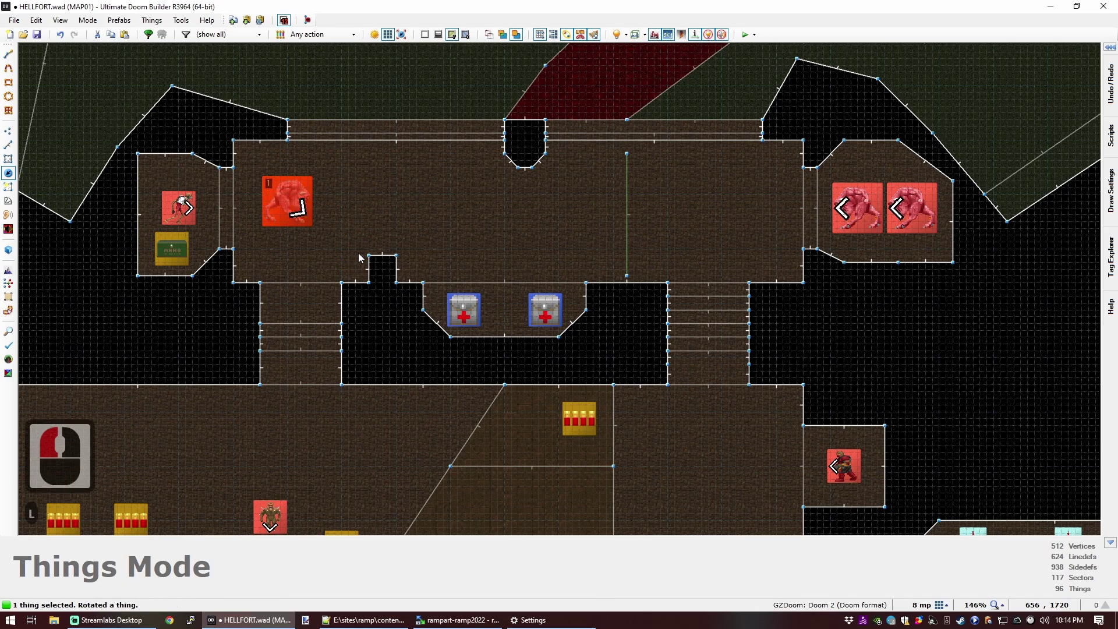
{"action": "right_click", "coordinate": [292, 213]}
{"action": "left_click", "coordinate": [634, 289]}
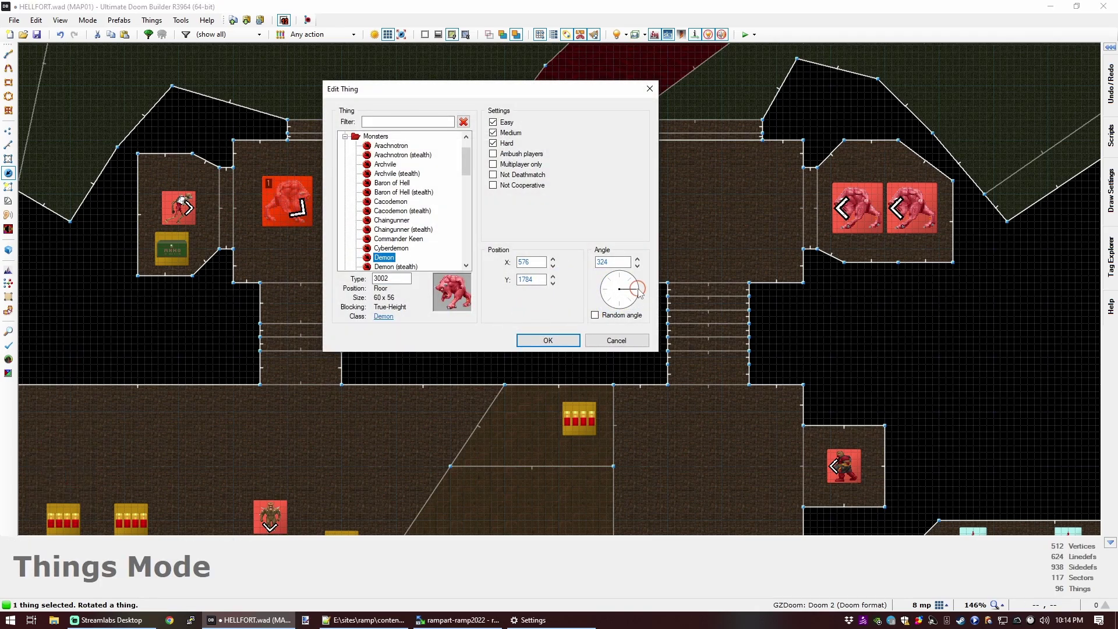
{"action": "left_click", "coordinate": [504, 153]}
{"action": "left_click", "coordinate": [535, 348]}
{"action": "left_click_drag", "start_coordinate": [273, 199], "coordinate": [365, 201]}
{"action": "scroll", "coordinate": [347, 236], "scroll_direction": "down", "scroll_amount": 5}
{"action": "scroll", "coordinate": [289, 329], "scroll_direction": "up", "scroll_amount": 1}
{"action": "scroll", "coordinate": [442, 305], "scroll_direction": "up", "scroll_amount": 2}
{"action": "key", "text": "ctrl+s"}
Step: Add a stimpack beside the shotgun shells along the lava hall's northern wall and copy it
{"action": "scroll", "coordinate": [431, 297], "scroll_direction": "up", "scroll_amount": 3}
{"action": "scroll", "coordinate": [396, 221], "scroll_direction": "up", "scroll_amount": 2}
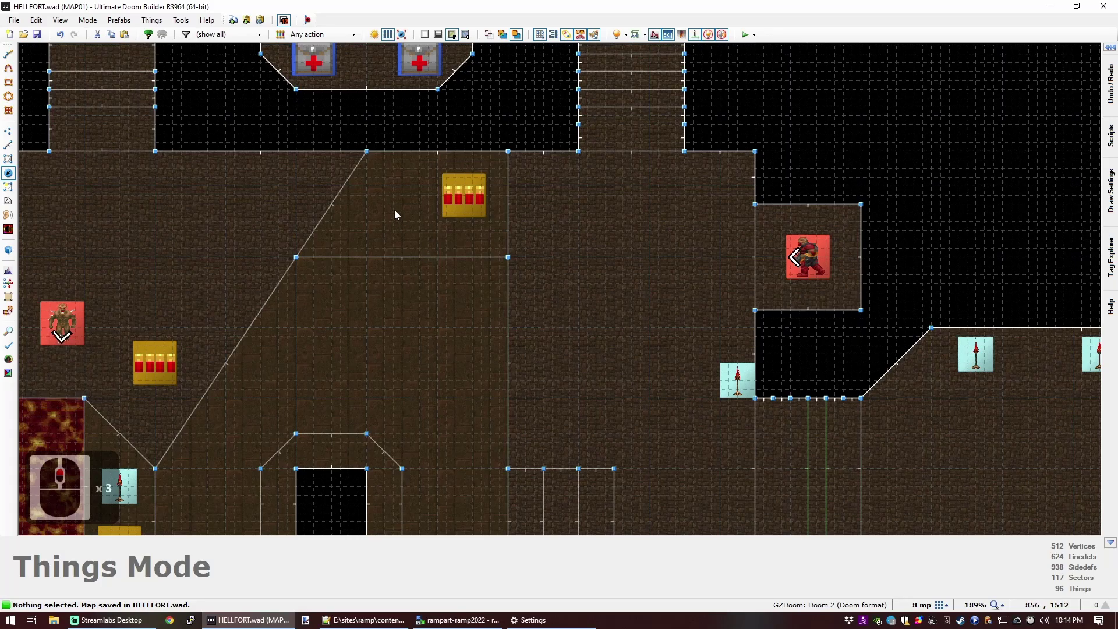
{"action": "double_click", "coordinate": [394, 209]}
{"action": "left_click", "coordinate": [388, 155]}
{"action": "type", "text": "stim"}
{"action": "left_click", "coordinate": [377, 137]}
{"action": "double_click", "coordinate": [379, 137]}
{"action": "left_click", "coordinate": [394, 228]}
{"action": "key", "text": "ctrl+c"}
Step: Paste a second stimpack in the lava hall's southeast corner and save the map
{"action": "scroll", "coordinate": [409, 284], "scroll_direction": "down", "scroll_amount": 6}
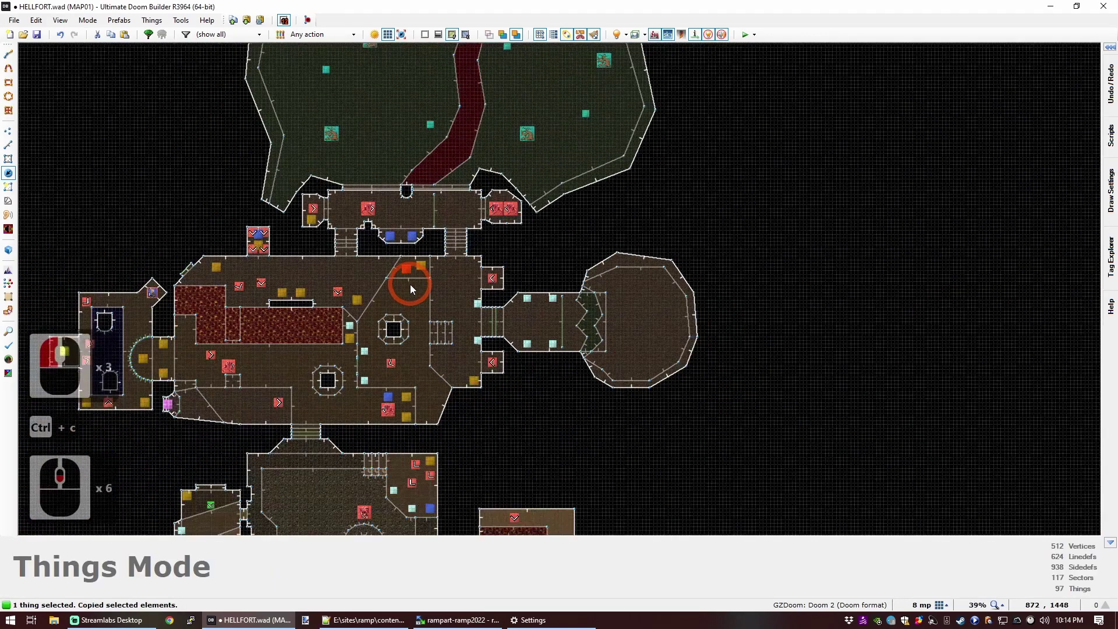
{"action": "scroll", "coordinate": [417, 387], "scroll_direction": "up", "scroll_amount": 3}
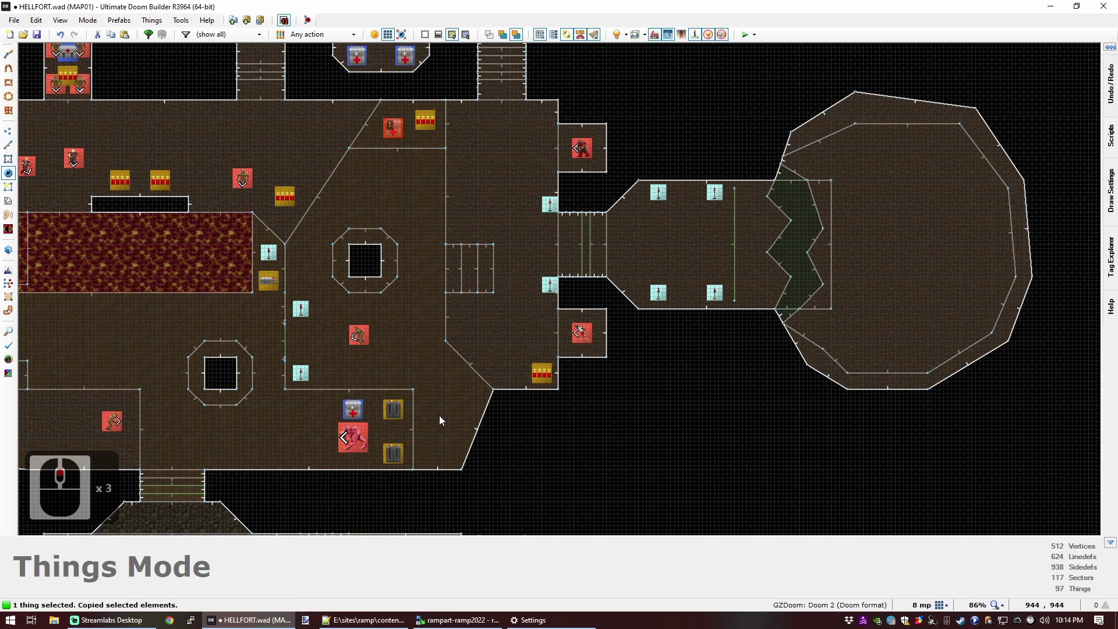
{"action": "key", "text": "ctrl+v"}
{"action": "right_click", "coordinate": [440, 434]}
{"action": "scroll", "coordinate": [391, 365], "scroll_direction": "up", "scroll_amount": 3}
{"action": "key", "text": "ctrl+s"}
{"action": "scroll", "coordinate": [404, 356], "scroll_direction": "down", "scroll_amount": 3}
{"action": "scroll", "coordinate": [417, 322], "scroll_direction": "up", "scroll_amount": 1}
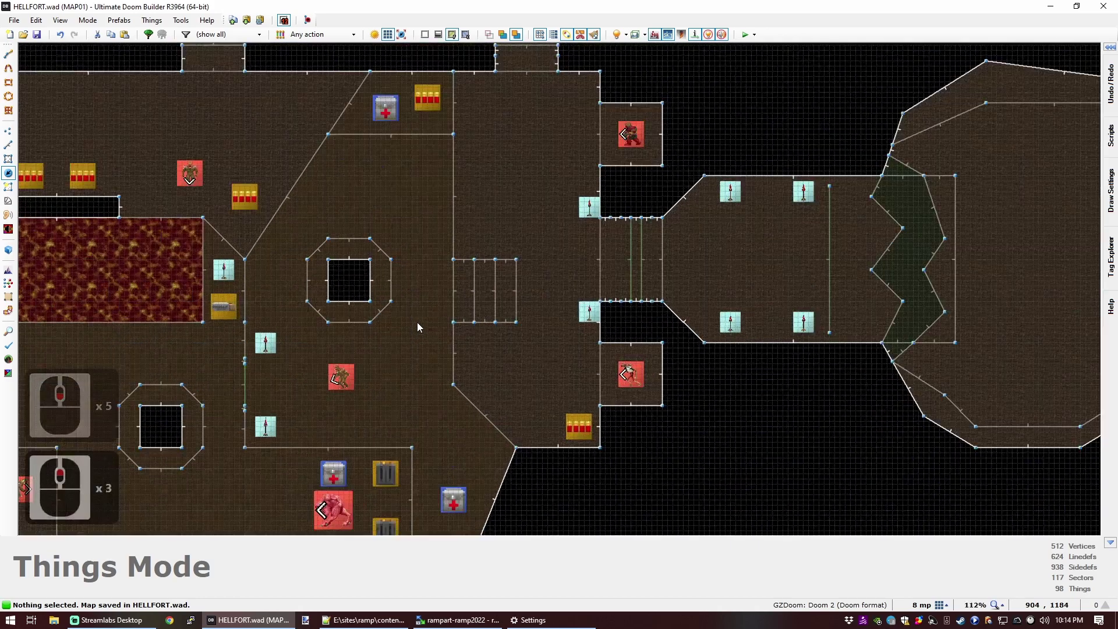
Step: Launch a test run of the map and fire test shots in the starting room
{"action": "scroll", "coordinate": [418, 325], "scroll_direction": "down", "scroll_amount": 1}
{"action": "scroll", "coordinate": [418, 323], "scroll_direction": "down", "scroll_amount": 2}
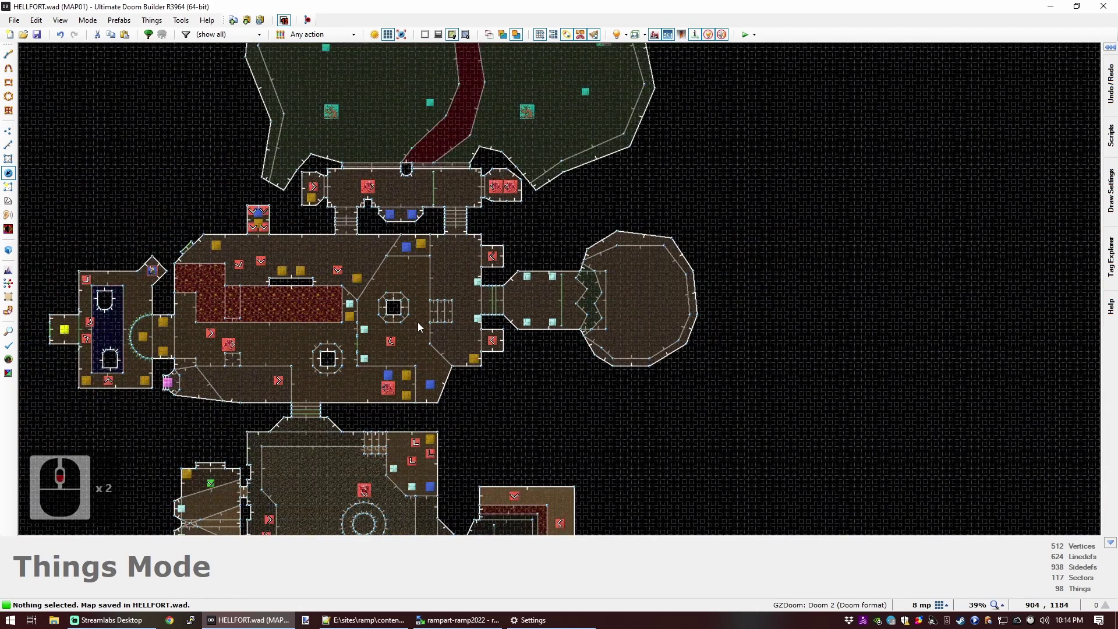
{"action": "scroll", "coordinate": [182, 331], "scroll_direction": "down", "scroll_amount": 1}
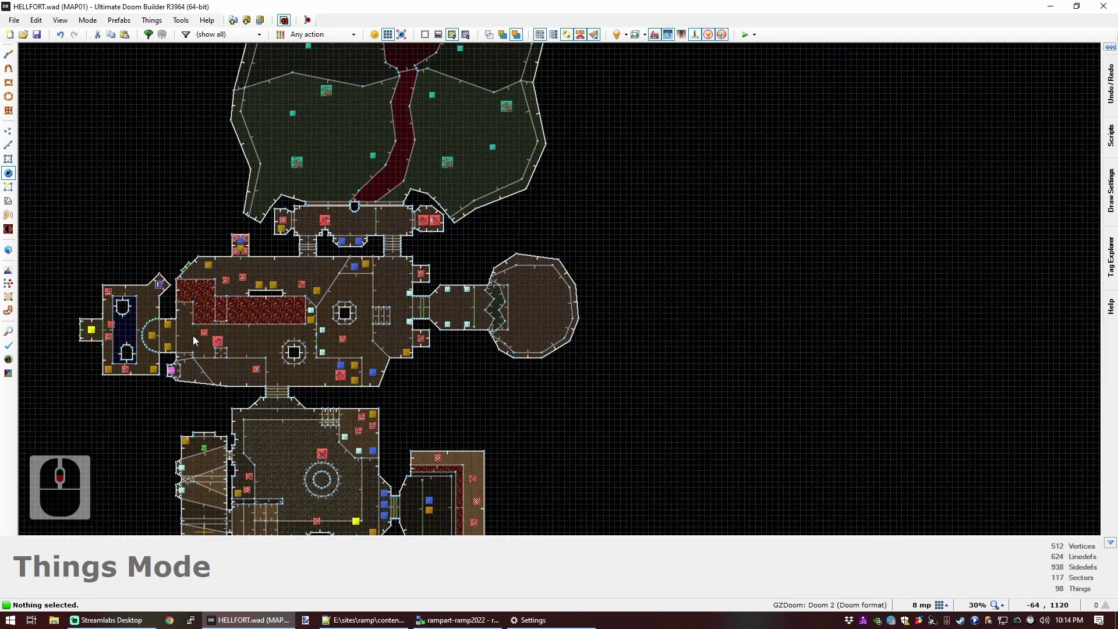
{"action": "left_click", "coordinate": [746, 36]}
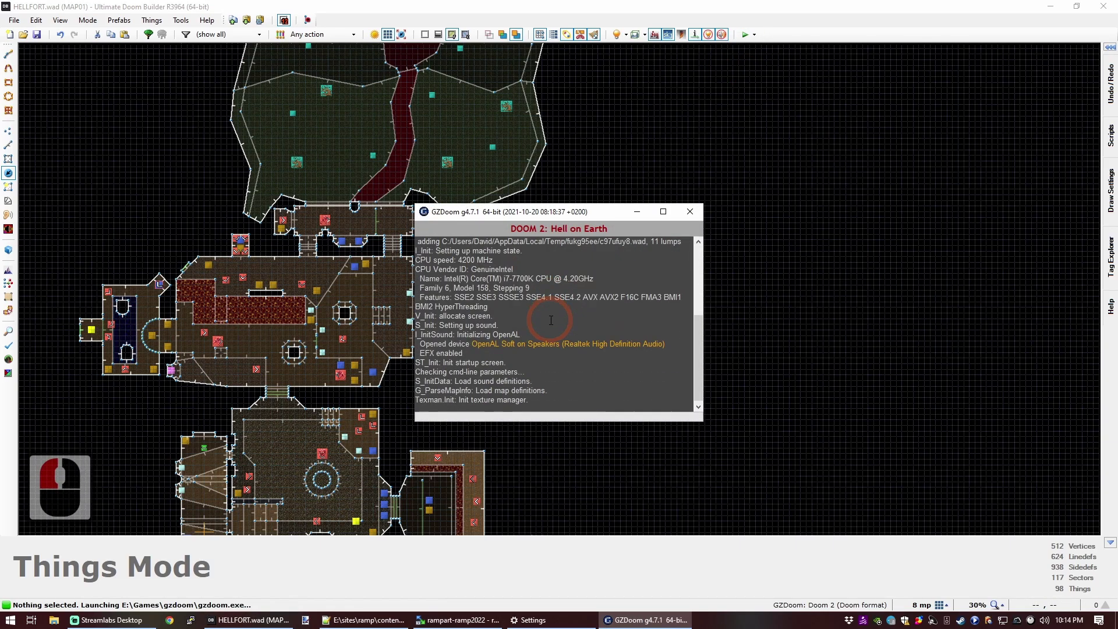
{"action": "key", "text": "s"}
{"action": "key", "text": "w"}
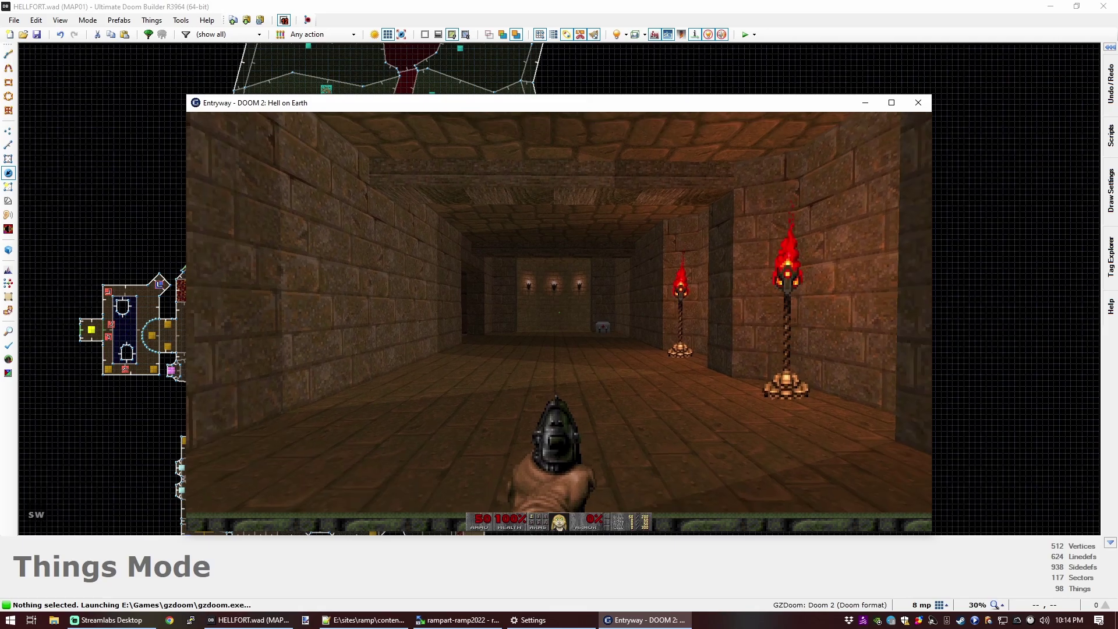
{"action": "key", "text": "s"}
{"action": "key", "text": "d"}
{"action": "left_click", "coordinate": [559, 315]}
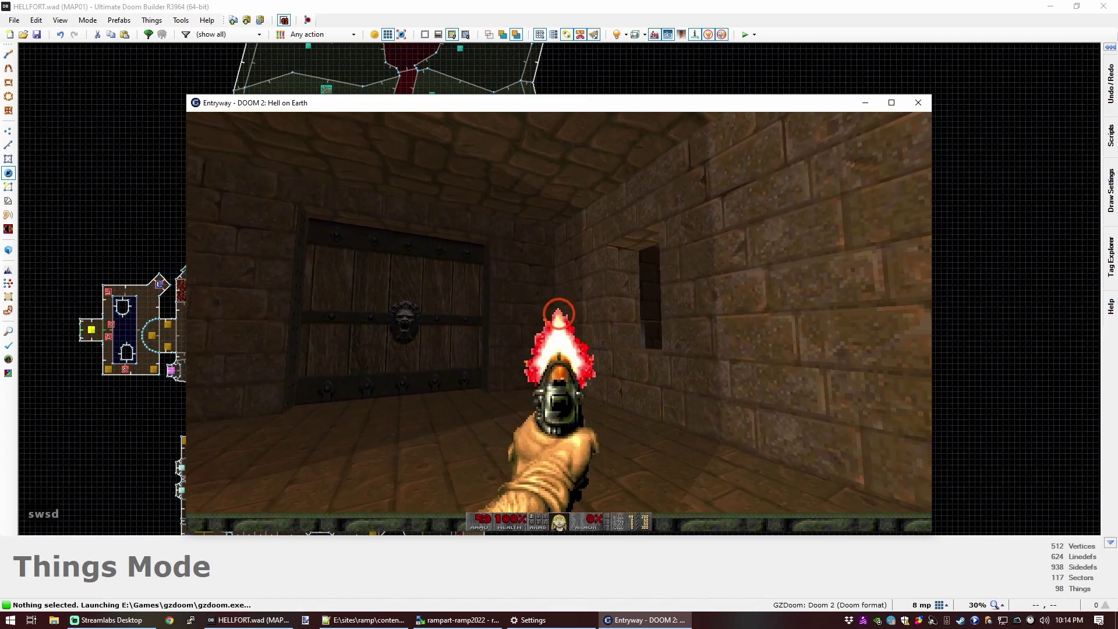
{"action": "left_click", "coordinate": [559, 315]}
{"action": "left_click", "coordinate": [559, 314]}
{"action": "left_click", "coordinate": [559, 315]}
Step: Walk through the starting room to the top of the courtyard steps
{"action": "key", "text": "s"}
{"action": "key", "text": "d"}
{"action": "key", "text": "w"}
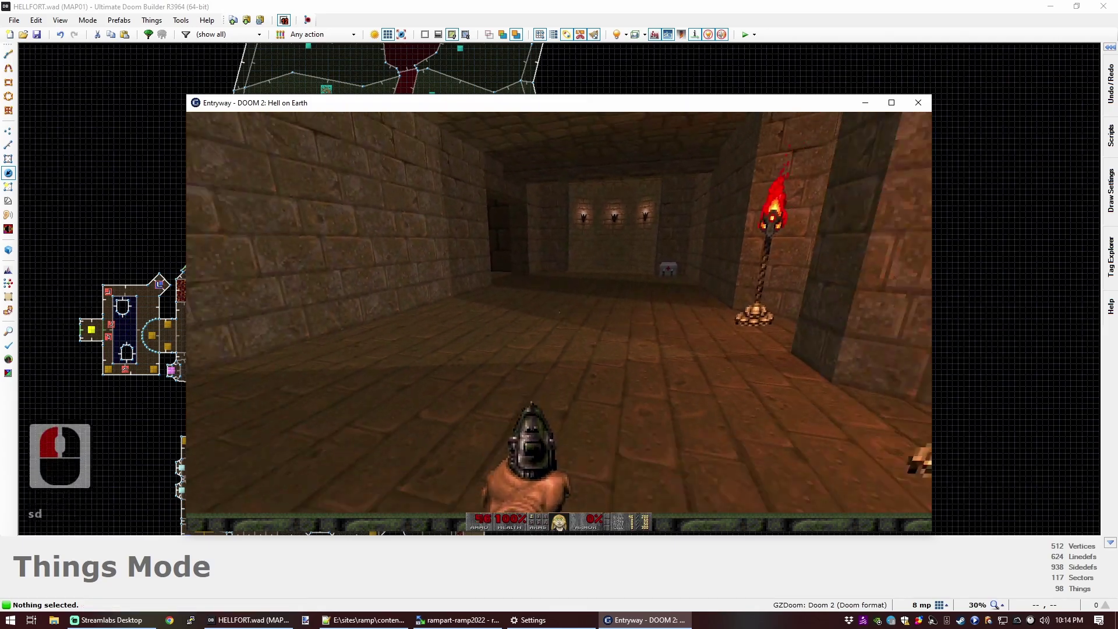
{"action": "key", "text": "w"}
{"action": "key", "text": "d"}
{"action": "key", "text": "d"}
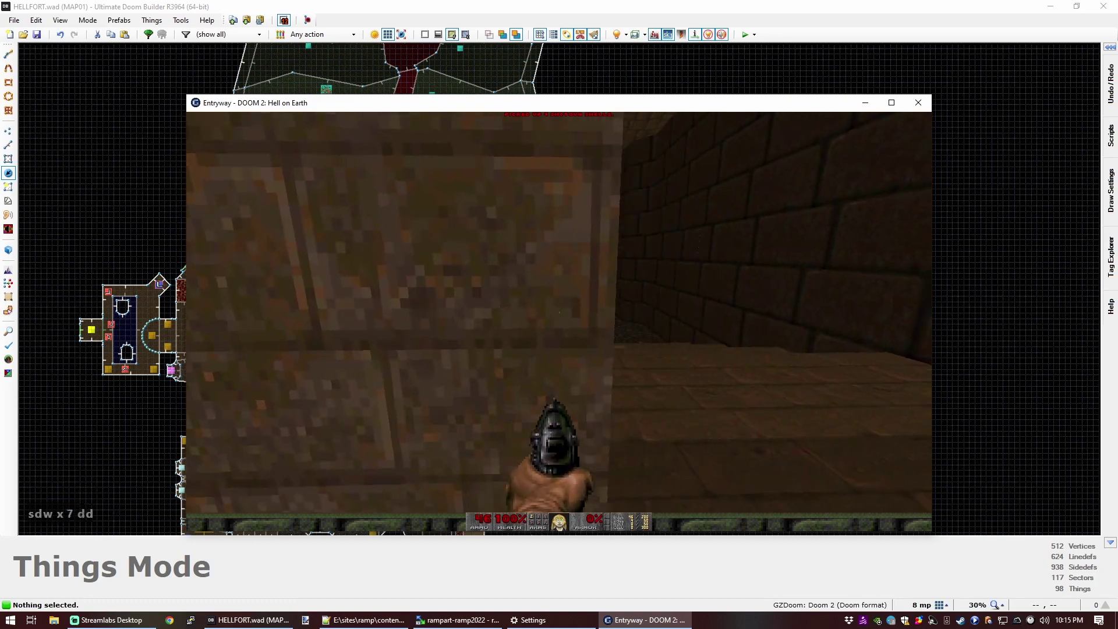
{"action": "key", "text": "w"}
{"action": "key", "text": "w"}
{"action": "key", "text": "s"}
Step: Shoot the imp at the foot of the courtyard steps with the pistol
{"action": "left_click", "coordinate": [559, 314]}
{"action": "left_click", "coordinate": [559, 315]}
{"action": "key", "text": "s"}
{"action": "left_click", "coordinate": [560, 314]}
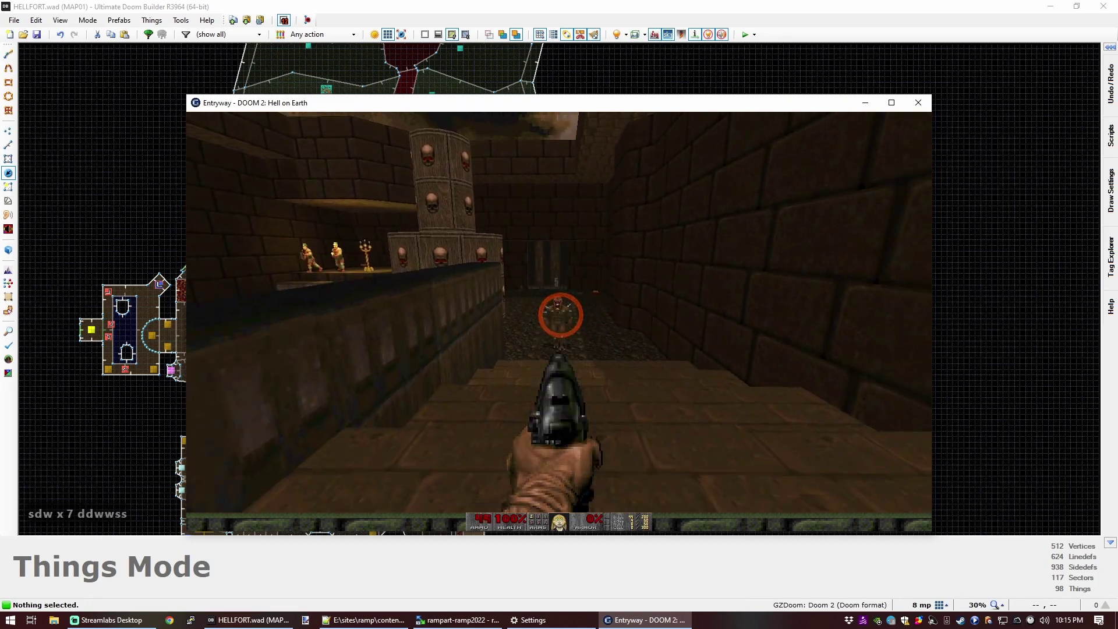
{"action": "left_click", "coordinate": [559, 314]}
{"action": "key", "text": "w"}
{"action": "left_click", "coordinate": [559, 314]}
{"action": "left_click", "coordinate": [559, 315]}
{"action": "left_click", "coordinate": [559, 315]}
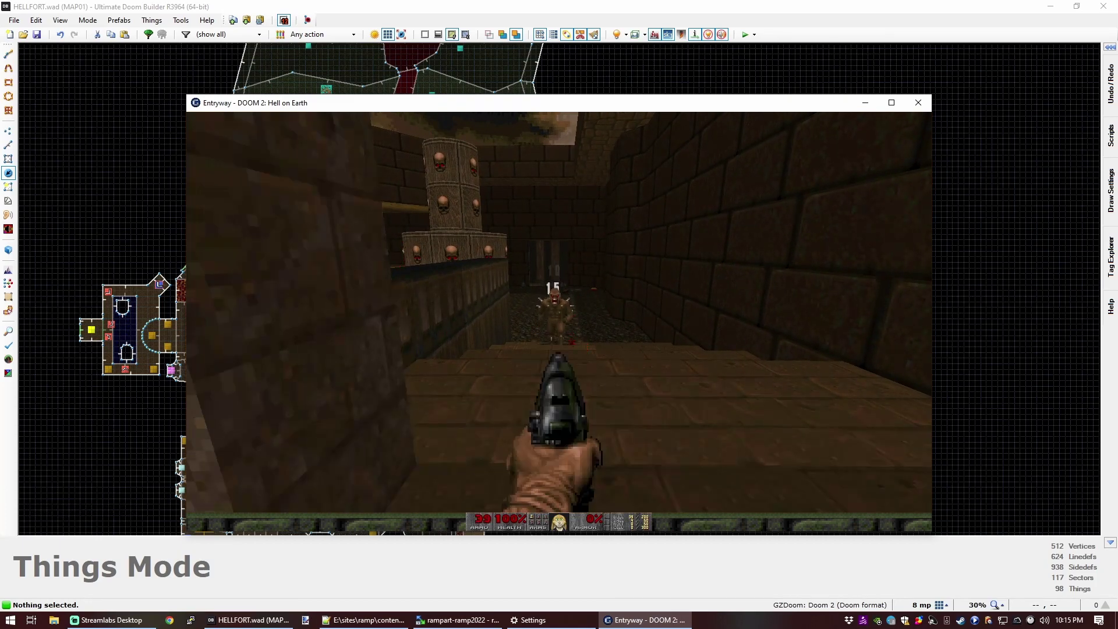
{"action": "left_click", "coordinate": [560, 315]}
{"action": "key", "text": "d"}
{"action": "left_click", "coordinate": [559, 315]}
{"action": "left_click", "coordinate": [558, 315]}
{"action": "left_click", "coordinate": [559, 315]}
{"action": "key", "text": "w"}
{"action": "left_click", "coordinate": [559, 314]}
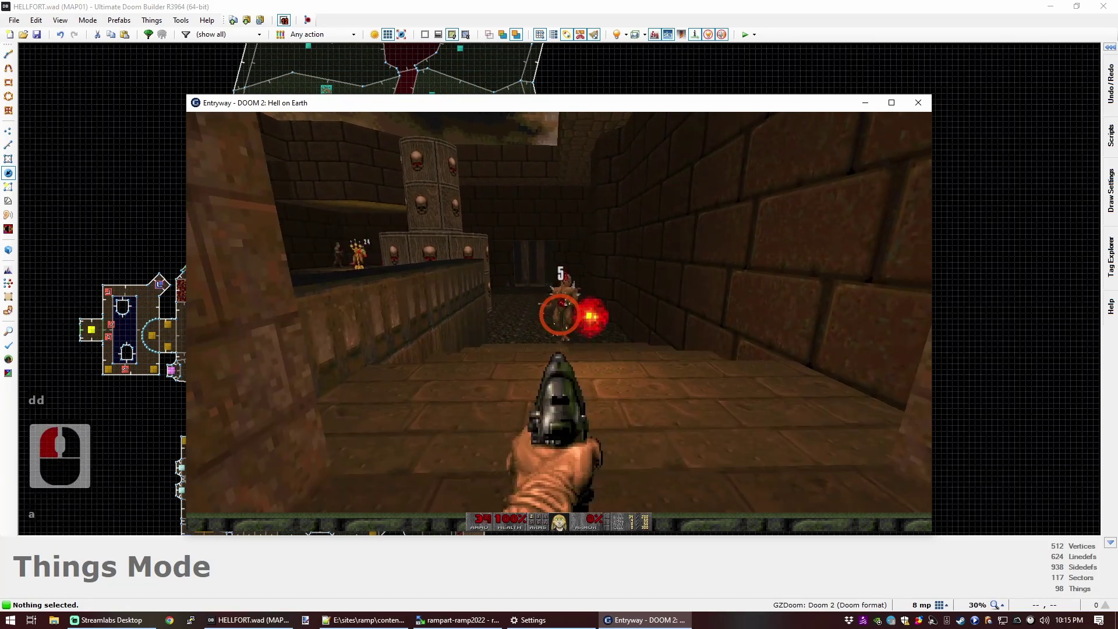
Step: Descend into the courtyard, pick up the shotgun and armor bonuses, and fire at the zombie on the candelabra ledge
{"action": "key", "text": "d"}
{"action": "key", "text": "d"}
{"action": "key", "text": "d"}
{"action": "key", "text": "a"}
{"action": "key", "text": "w"}
{"action": "left_click", "coordinate": [559, 314]}
{"action": "key", "text": "a"}
{"action": "key", "text": "w"}
{"action": "key", "text": "a"}
{"action": "key", "text": "w"}
{"action": "left_click", "coordinate": [560, 315]}
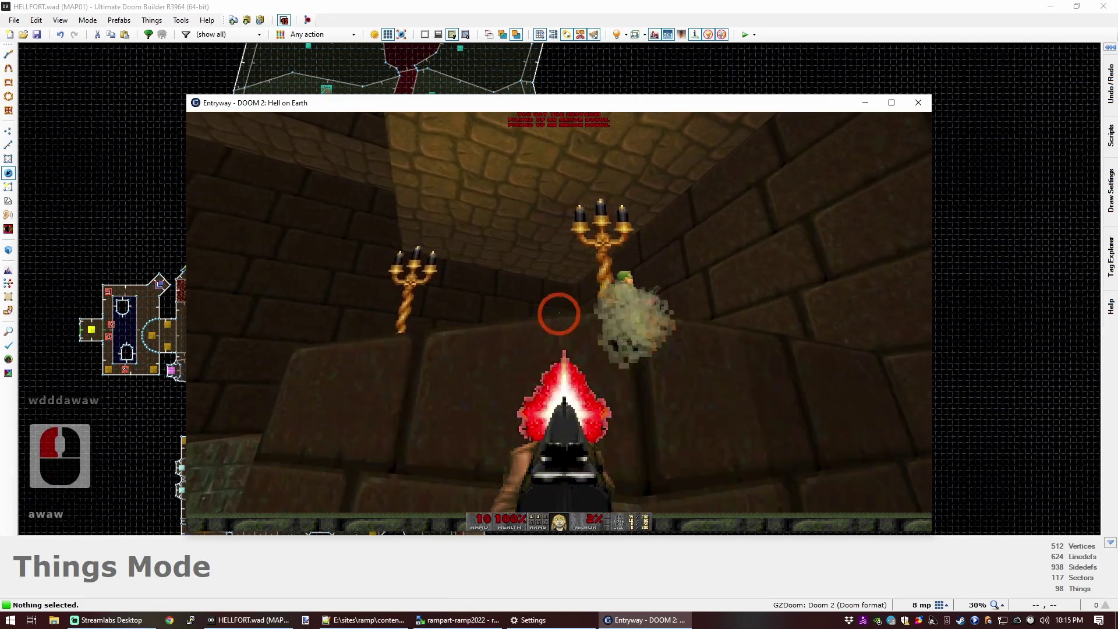
Step: Fight the courtyard's imps and demon around the skull column with the shotgun
{"action": "key", "text": "s"}
{"action": "key", "text": "a"}
{"action": "key", "text": "w"}
{"action": "left_click", "coordinate": [559, 315]}
{"action": "key", "text": "a"}
{"action": "key", "text": "d"}
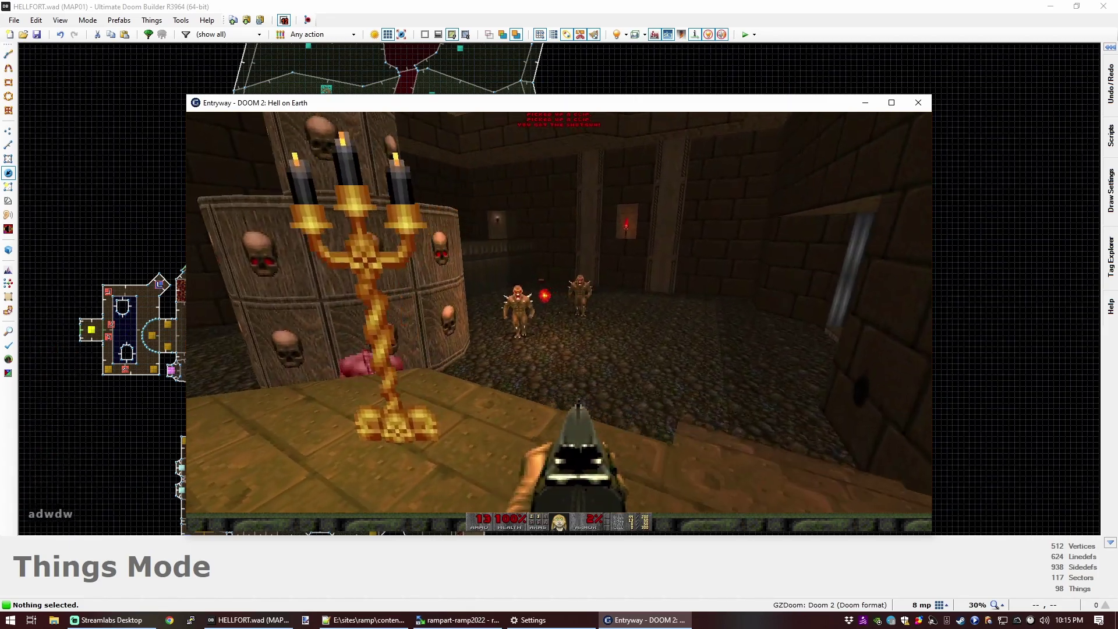
{"action": "key", "text": "w"}
{"action": "key", "text": "d"}
{"action": "left_click", "coordinate": [558, 314]}
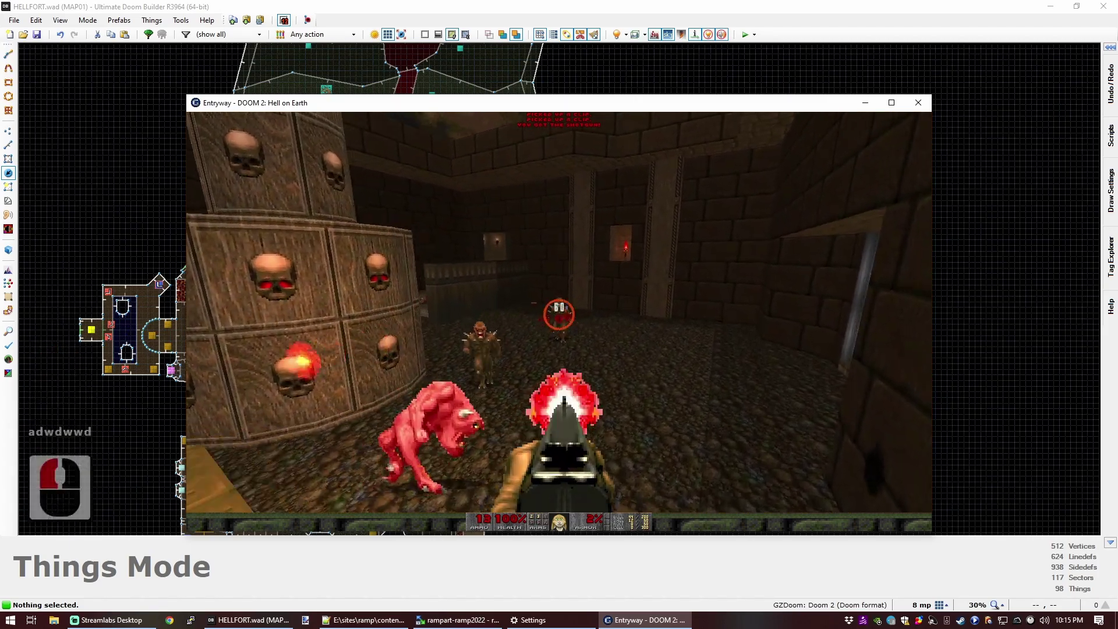
{"action": "key", "text": "d"}
{"action": "key", "text": "d"}
{"action": "key", "text": "d"}
{"action": "left_click", "coordinate": [549, 314]}
{"action": "key", "text": "s"}
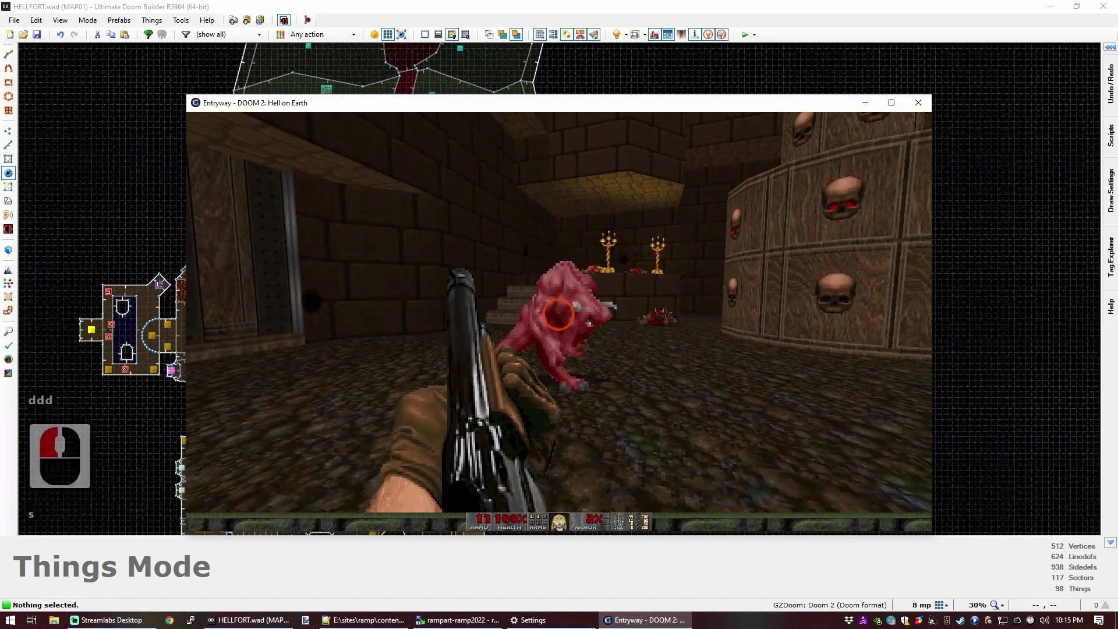
{"action": "key", "text": "a"}
{"action": "left_click", "coordinate": [566, 315]}
{"action": "key", "text": "s"}
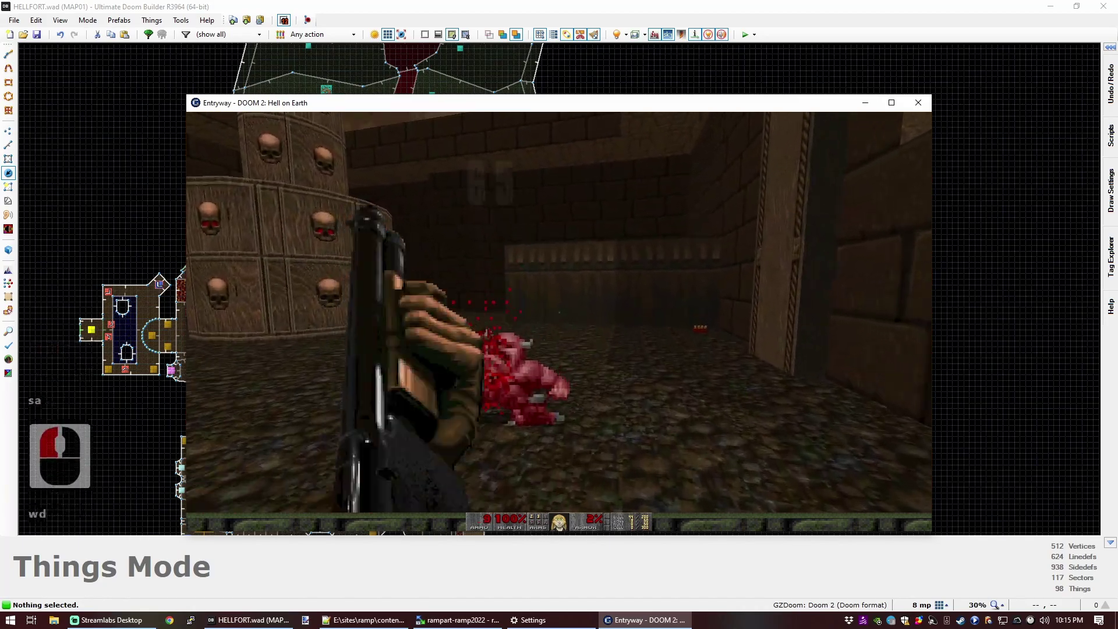
Step: Enter the room off the courtyard, collect the shells, and shoot at the monsters on its ledge from the doorway
{"action": "key", "text": "a"}
{"action": "key", "text": "w"}
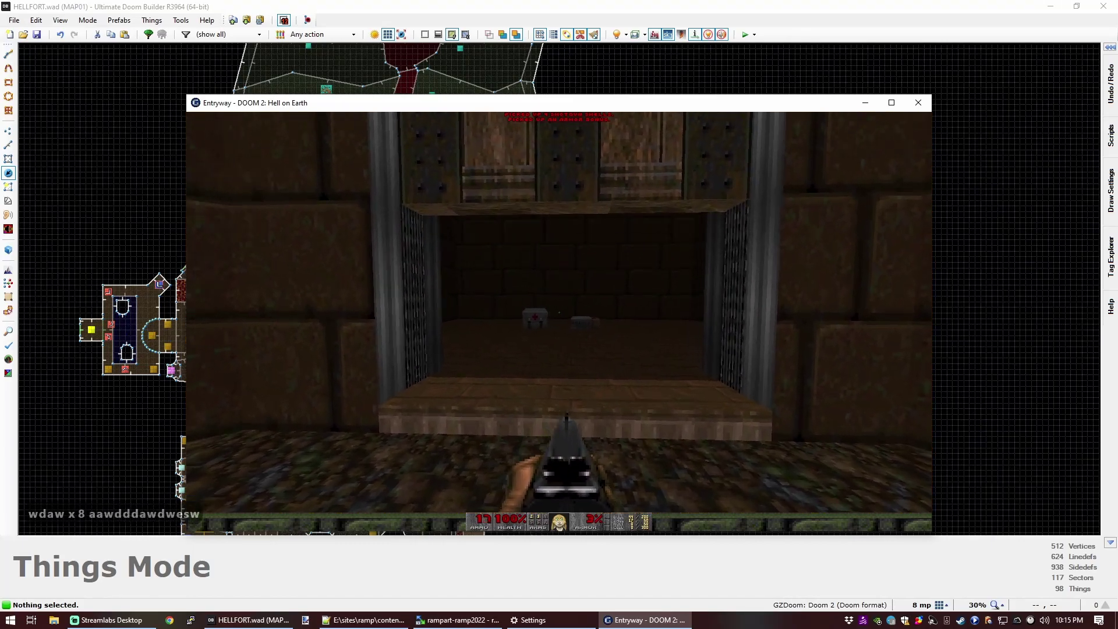
{"action": "key", "text": "d"}
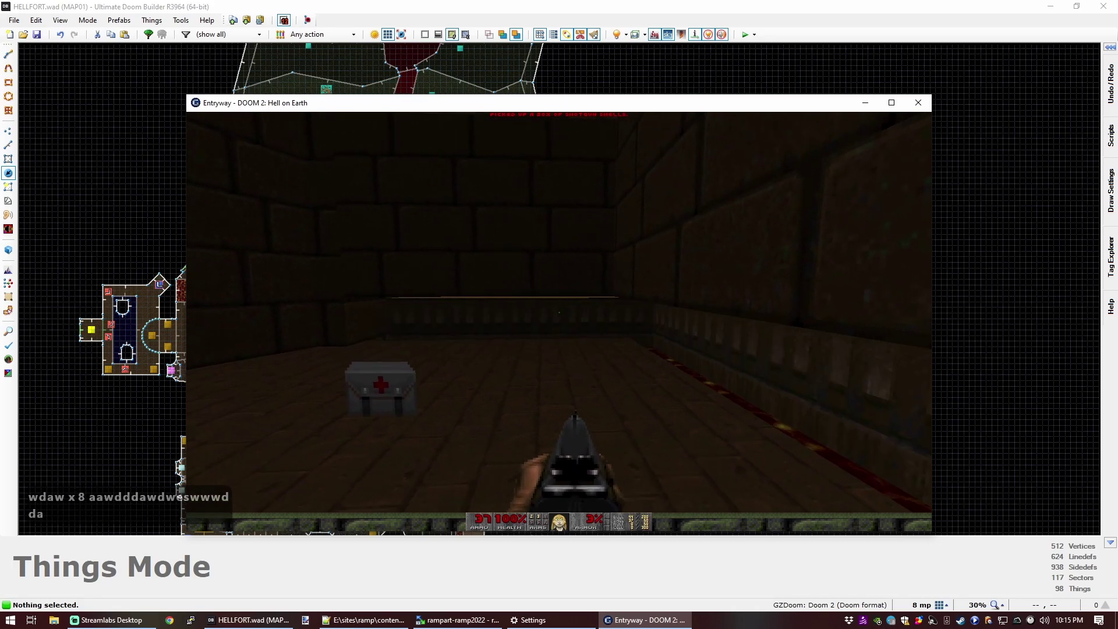
{"action": "key", "text": "s"}
{"action": "left_click", "coordinate": [560, 315]}
{"action": "key", "text": "w"}
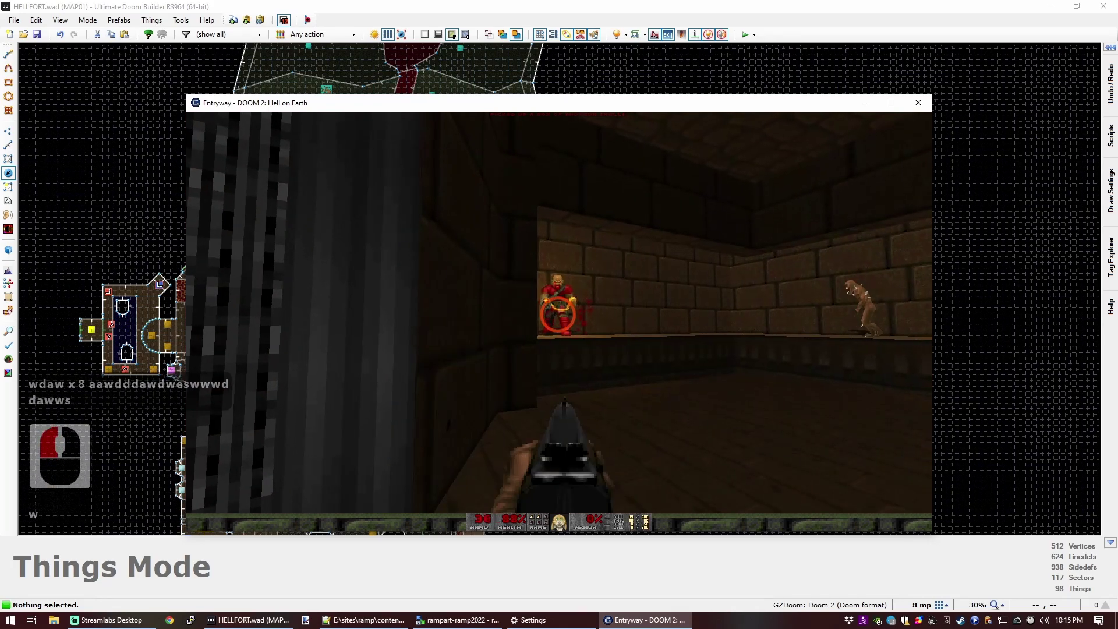
{"action": "key", "text": "s"}
{"action": "key", "text": "a"}
{"action": "left_click", "coordinate": [563, 315]}
{"action": "key", "text": "w"}
{"action": "key", "text": "d"}
{"action": "left_click", "coordinate": [557, 314]}
{"action": "key", "text": "w"}
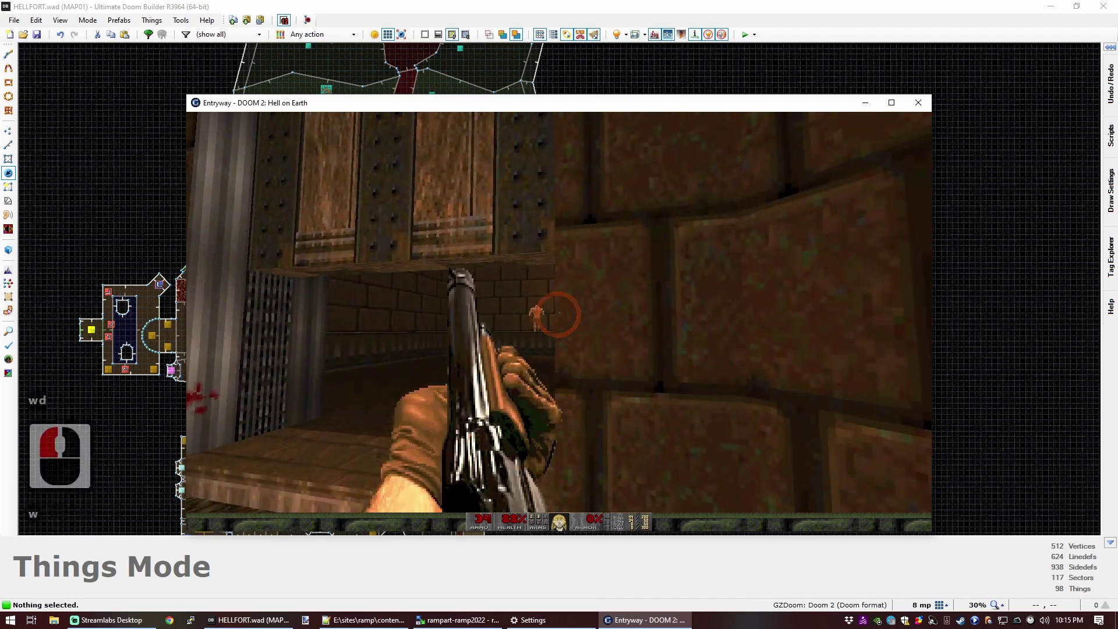
Step: Clear the remaining imps and zombies from the side room's ledge with the shotgun
{"action": "key", "text": "a"}
{"action": "key", "text": "w"}
{"action": "key", "text": "s"}
{"action": "key", "text": "a"}
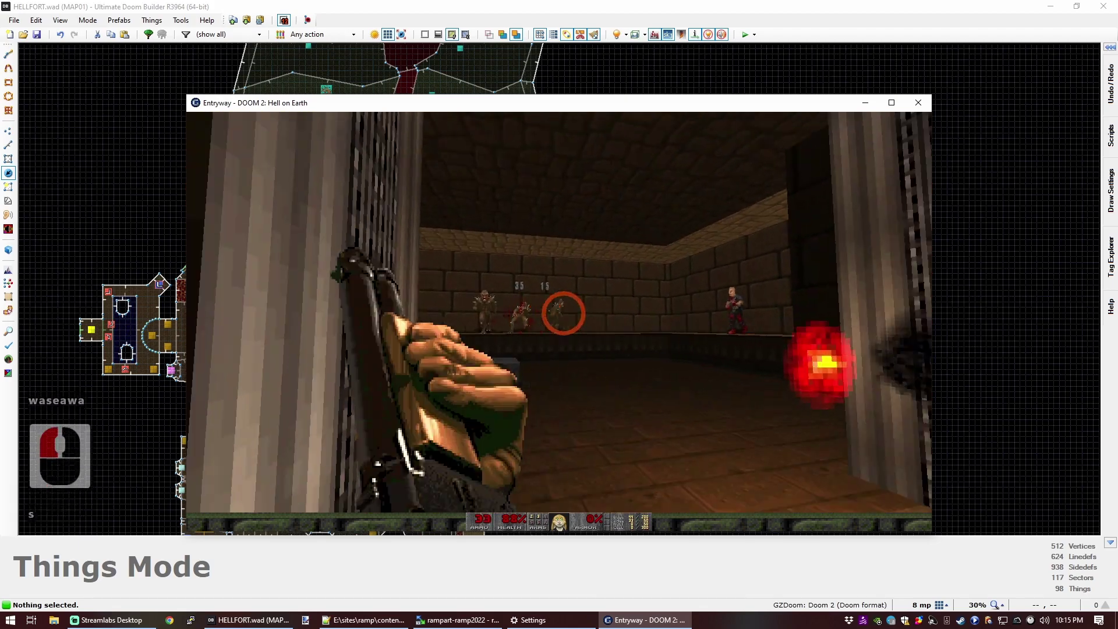
{"action": "left_click", "coordinate": [559, 315]}
{"action": "key", "text": "w"}
{"action": "key", "text": "d"}
{"action": "left_click", "coordinate": [560, 314]}
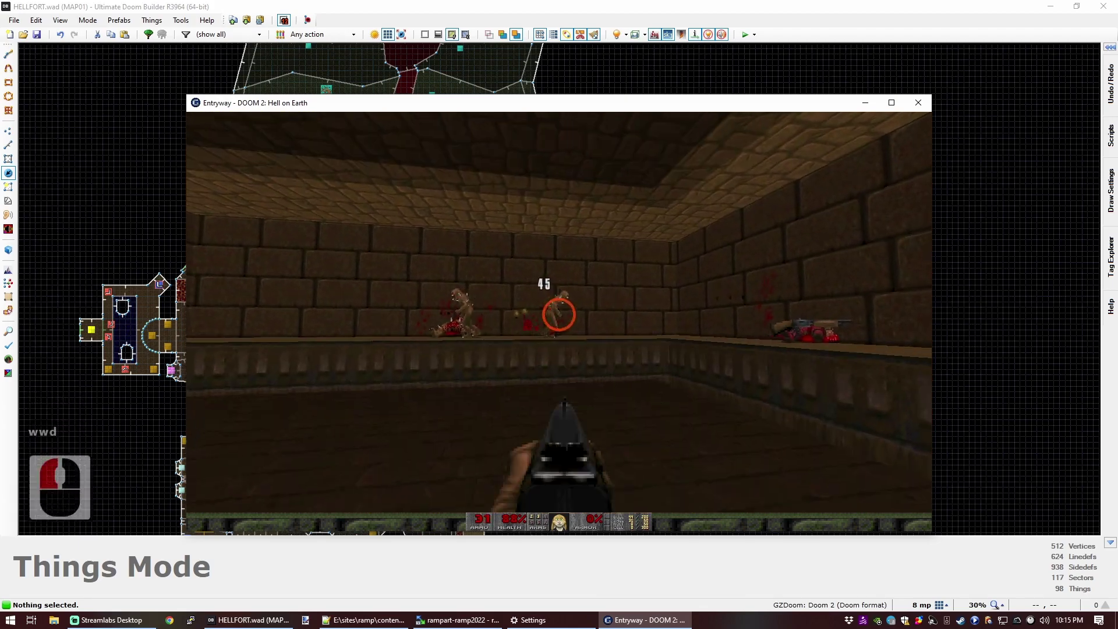
{"action": "key", "text": "a"}
{"action": "left_click", "coordinate": [558, 315]}
{"action": "key", "text": "w"}
{"action": "key", "text": "s"}
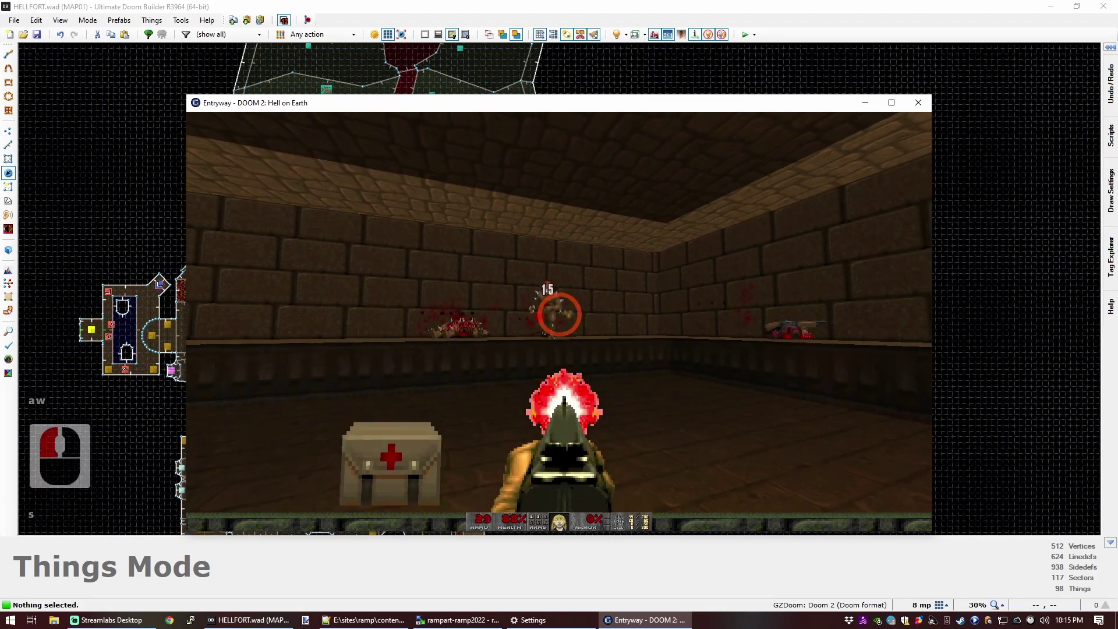
{"action": "key", "text": "w"}
{"action": "key", "text": "a"}
{"action": "left_click", "coordinate": [559, 313]}
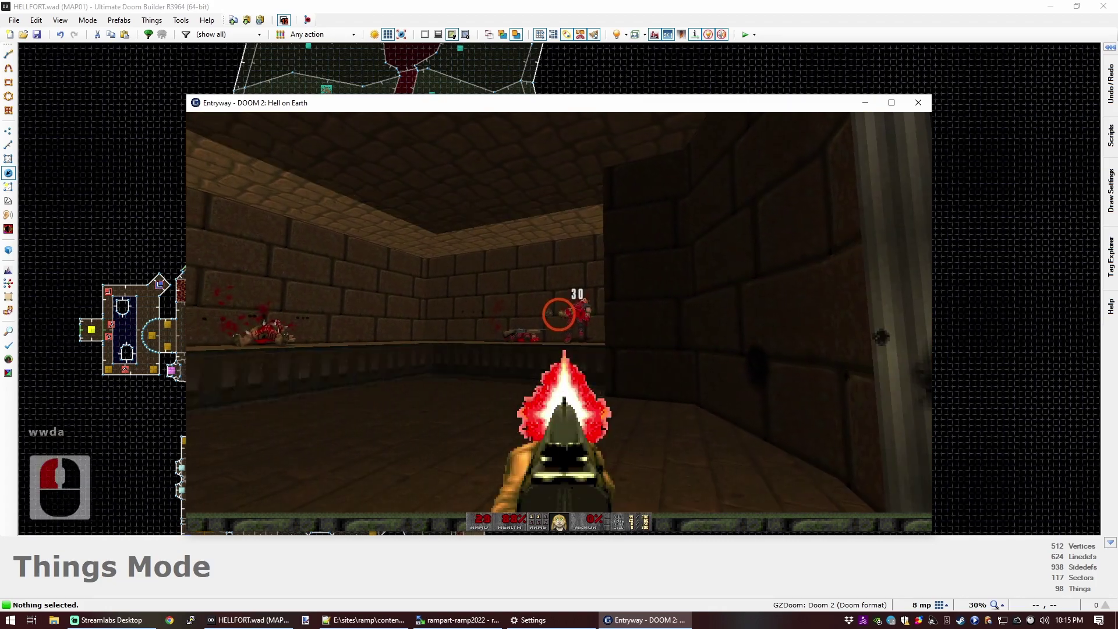
Step: Move on into the lava hall and shoot the charging demon and the imp behind it
{"action": "key", "text": "w"}
{"action": "key", "text": "e"}
{"action": "key", "text": "s"}
{"action": "key", "text": "w"}
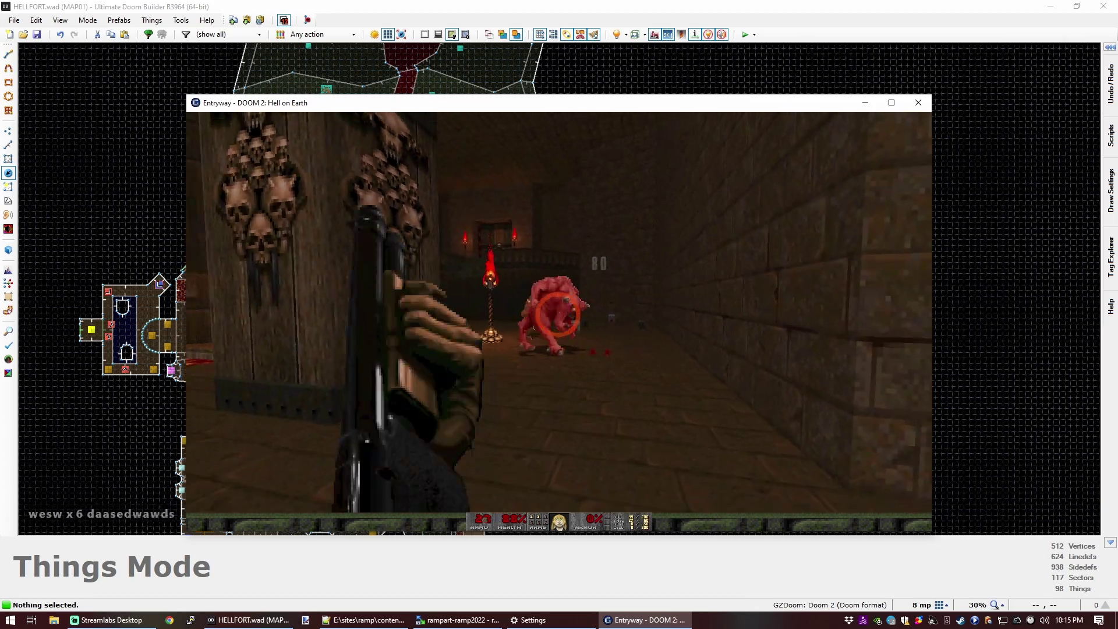
{"action": "key", "text": "d"}
{"action": "left_click", "coordinate": [559, 313]}
{"action": "key", "text": "w"}
{"action": "left_click", "coordinate": [559, 314]}
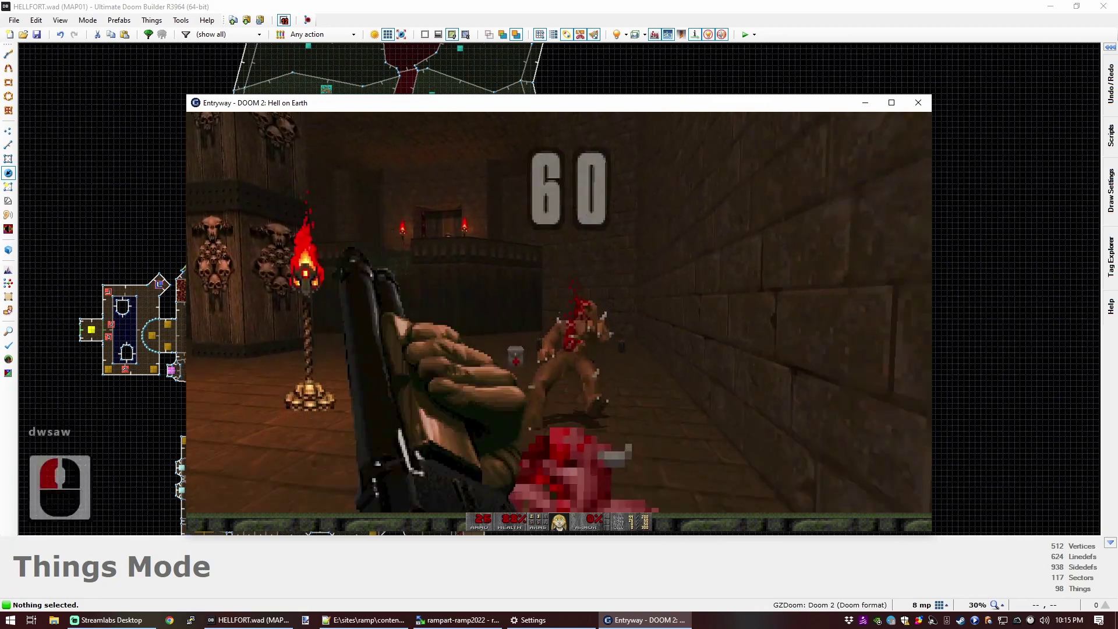
Step: Advance into the lava hall past the dead monsters and collect the stimpacks and clips on the floor
{"action": "key", "text": "w"}
{"action": "key", "text": "w"}
{"action": "key", "text": "a"}
{"action": "key", "text": "d"}
{"action": "key", "text": "w"}
{"action": "key", "text": "a"}
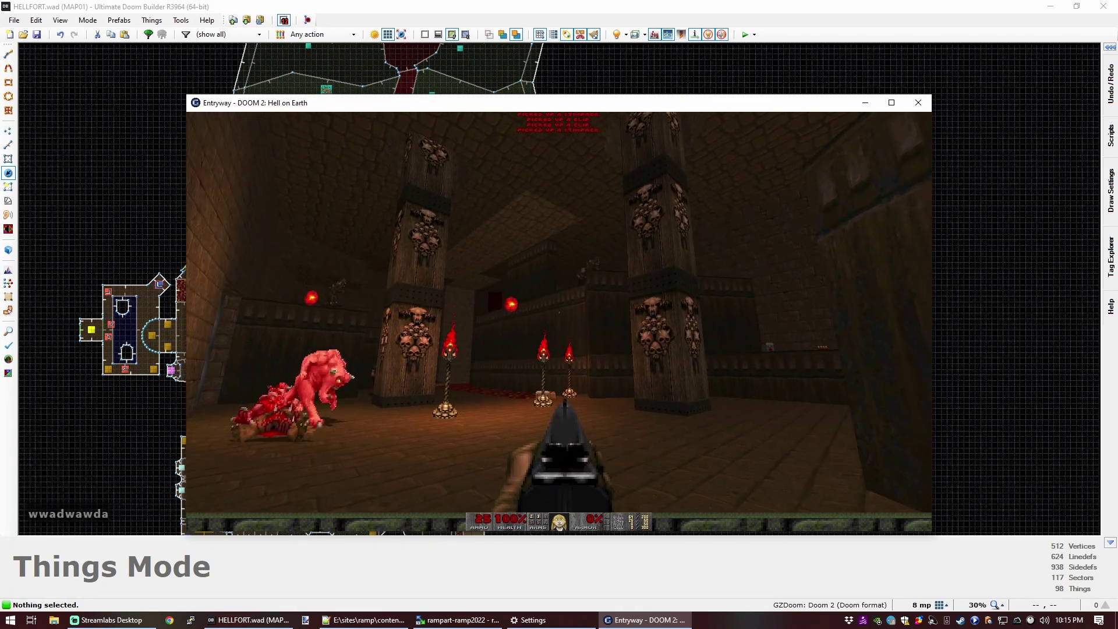
Step: Back along the brick wall of the lava hall and shoot the charging demon with the shotgun
{"action": "key", "text": "s"}
{"action": "key", "text": "d"}
{"action": "left_click", "coordinate": [559, 314]}
{"action": "key", "text": "a"}
{"action": "key", "text": "w"}
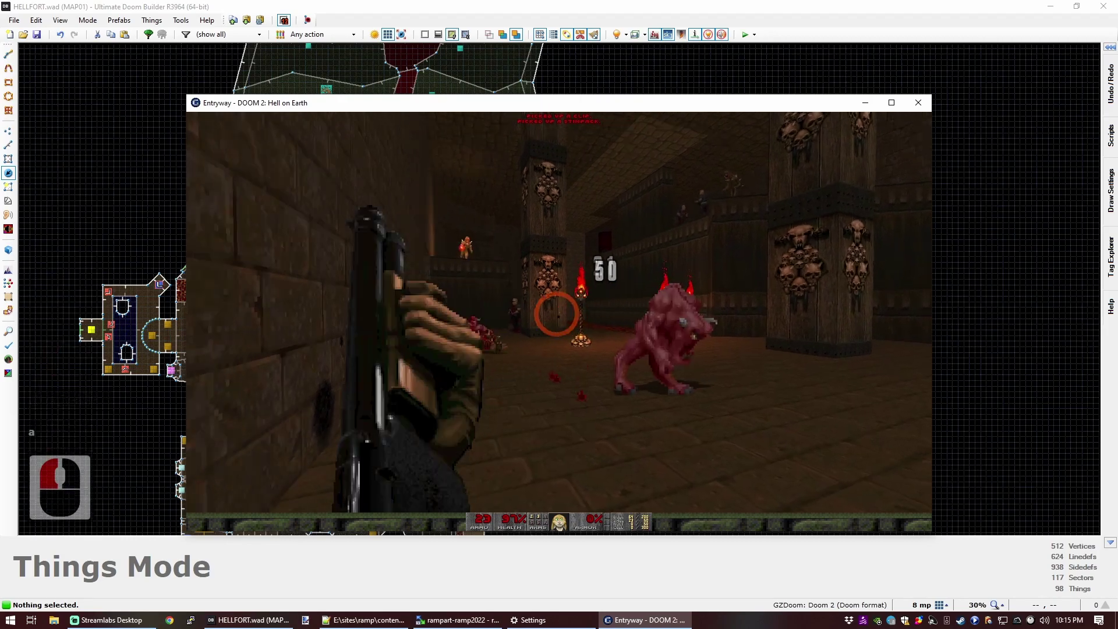
{"action": "left_click", "coordinate": [559, 313]}
{"action": "key", "text": "s"}
{"action": "left_click", "coordinate": [559, 314]}
{"action": "key", "text": "d"}
{"action": "key", "text": "a"}
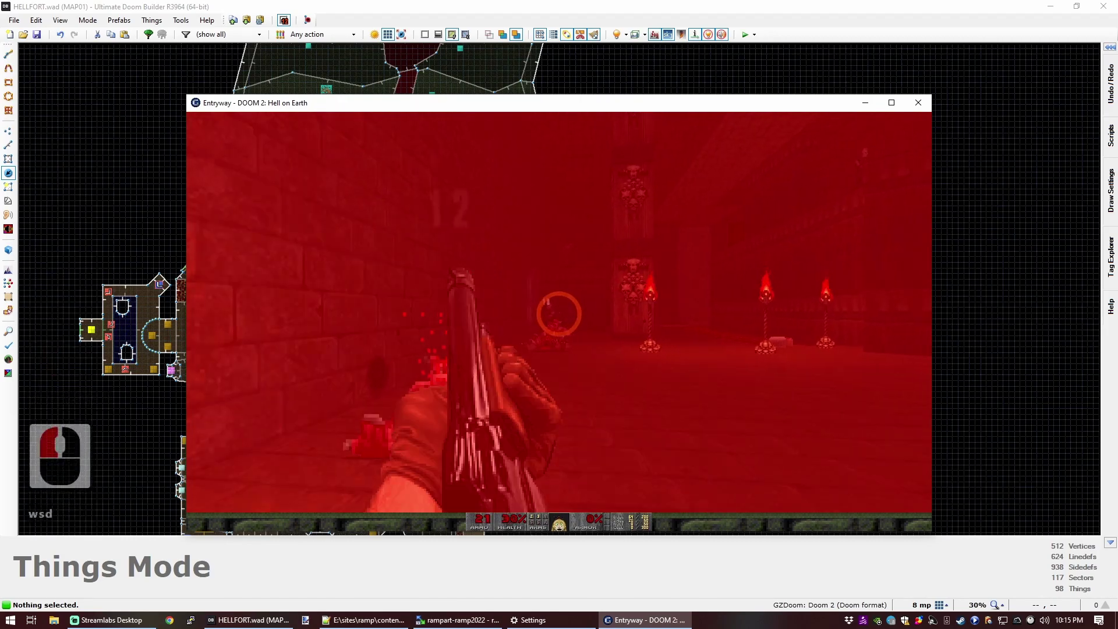
Step: Move past the skull columns in the lava hall to get a view of the monsters on the high ledge
{"action": "key", "text": "w"}
{"action": "key", "text": "a"}
{"action": "key", "text": "w"}
{"action": "key", "text": "d"}
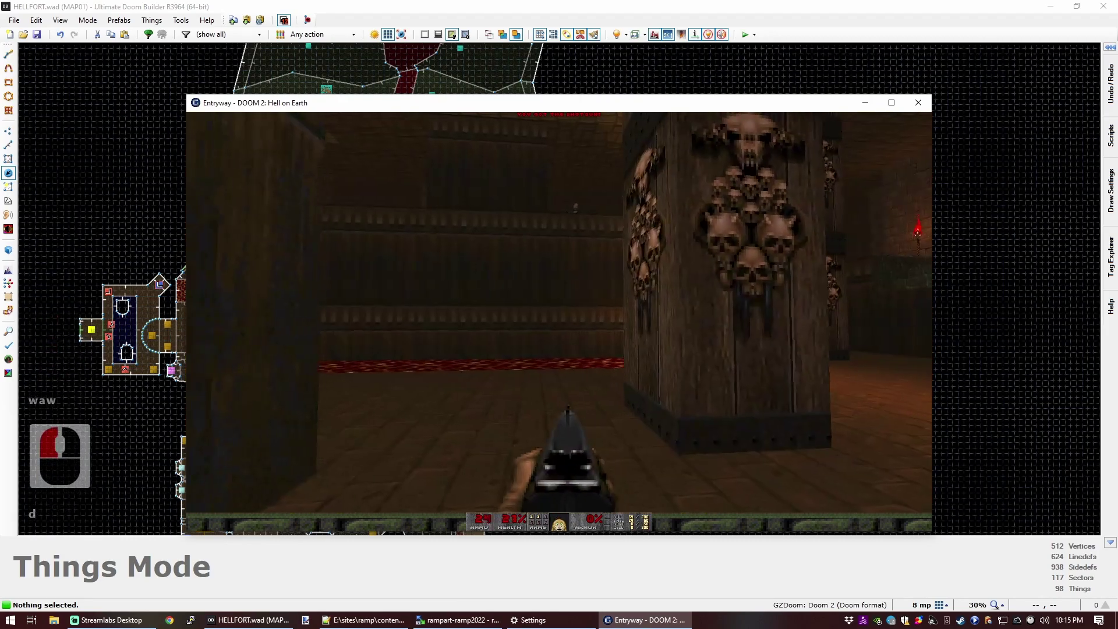
{"action": "key", "text": "d"}
{"action": "key", "text": "s"}
{"action": "key", "text": "w"}
{"action": "key", "text": "a"}
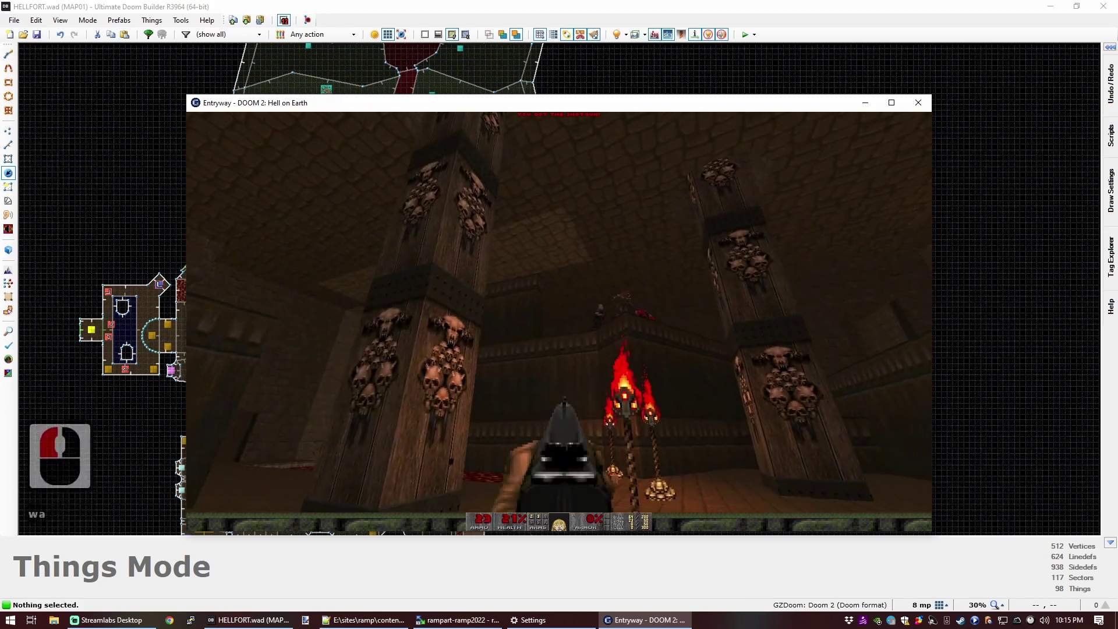
Step: Shoot up at the monsters on the high ledge behind the torches while sidestepping around the skull column
{"action": "key", "text": "a"}
{"action": "left_click", "coordinate": [559, 315]}
{"action": "key", "text": "d"}
{"action": "key", "text": "d"}
{"action": "left_click", "coordinate": [559, 315]}
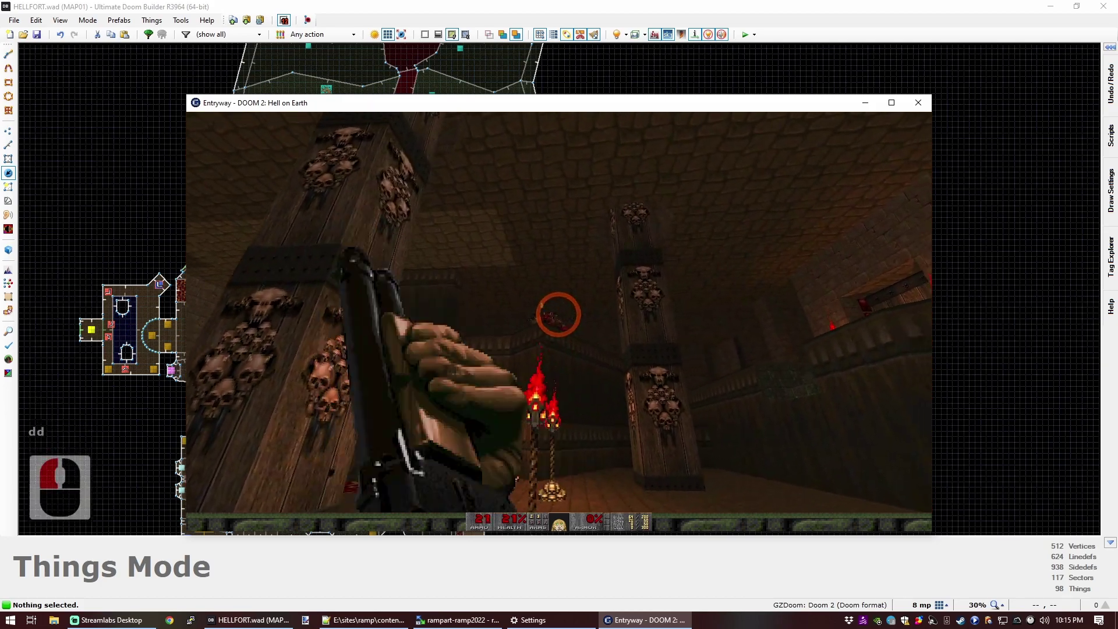
Step: Leave the skull columns and backtrack to the side room to pick up health
{"action": "key", "text": "d"}
{"action": "key", "text": "w"}
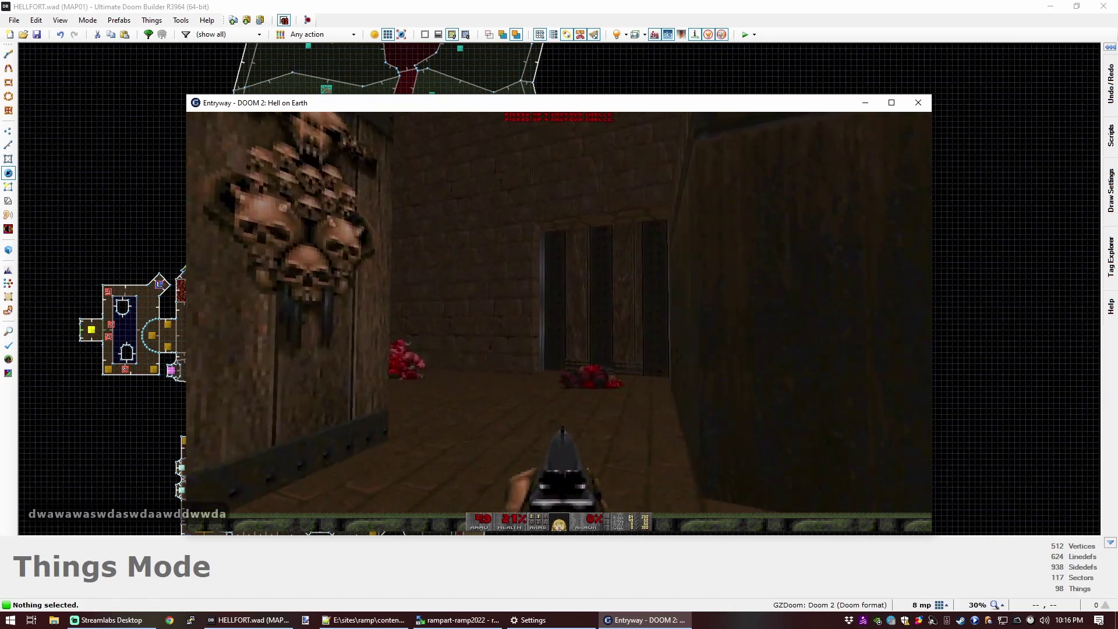
{"action": "key", "text": "w"}
{"action": "key", "text": "d"}
{"action": "key", "text": "d"}
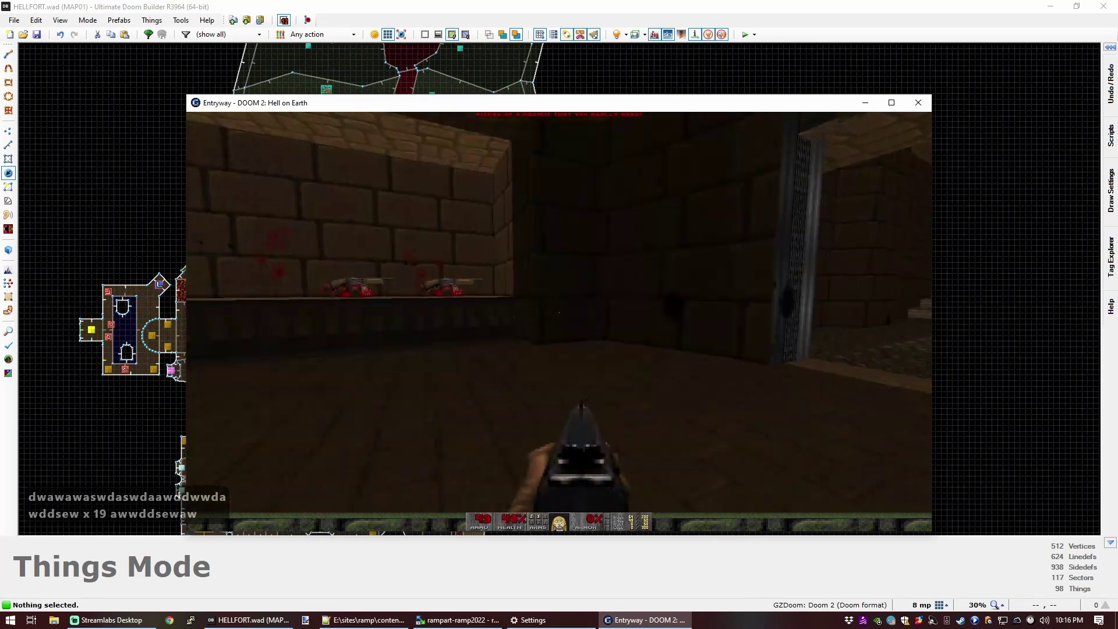
{"action": "key", "text": "a"}
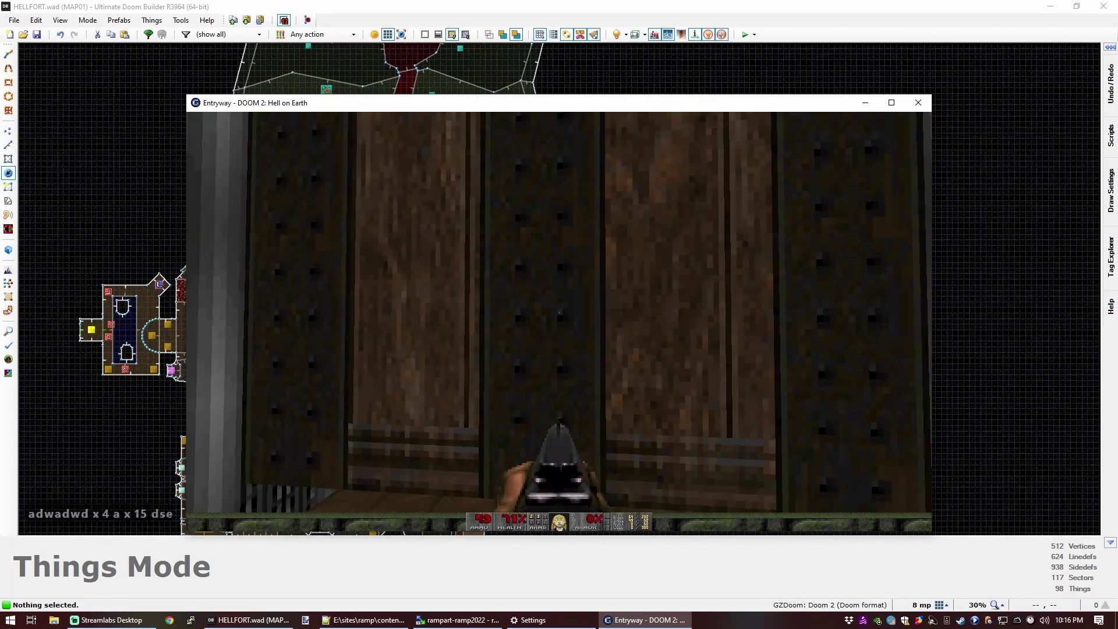
Step: Go through the wooden door back into the lava hall, quick-save the game, and continue along the lava
{"action": "key", "text": "w"}
{"action": "key", "text": "a"}
{"action": "key", "text": "w"}
{"action": "key", "text": "F6"}
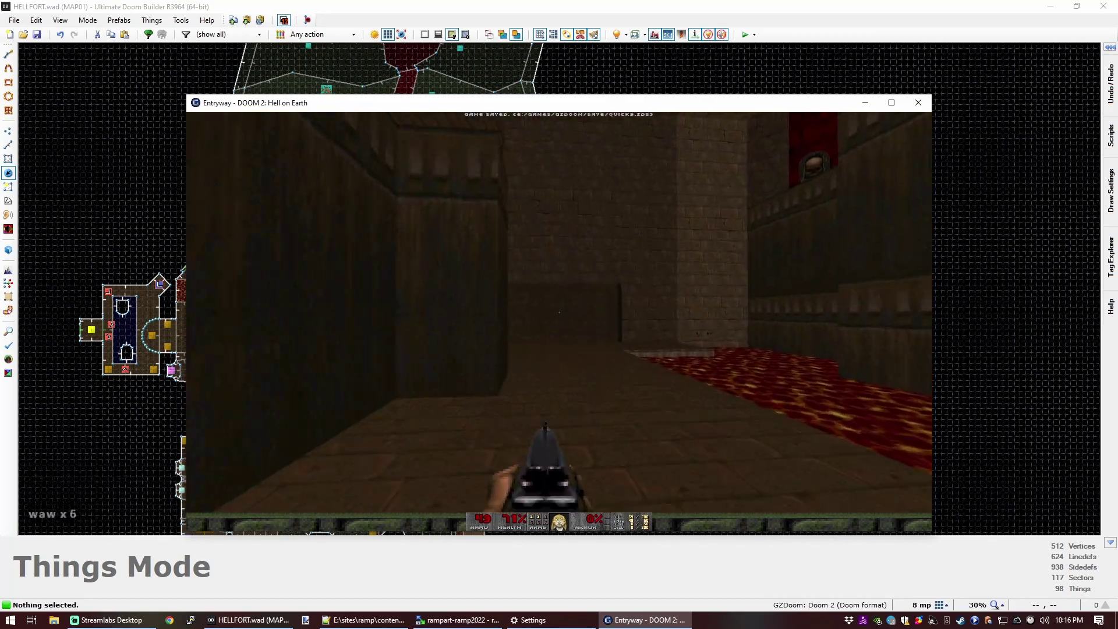
{"action": "key", "text": "w"}
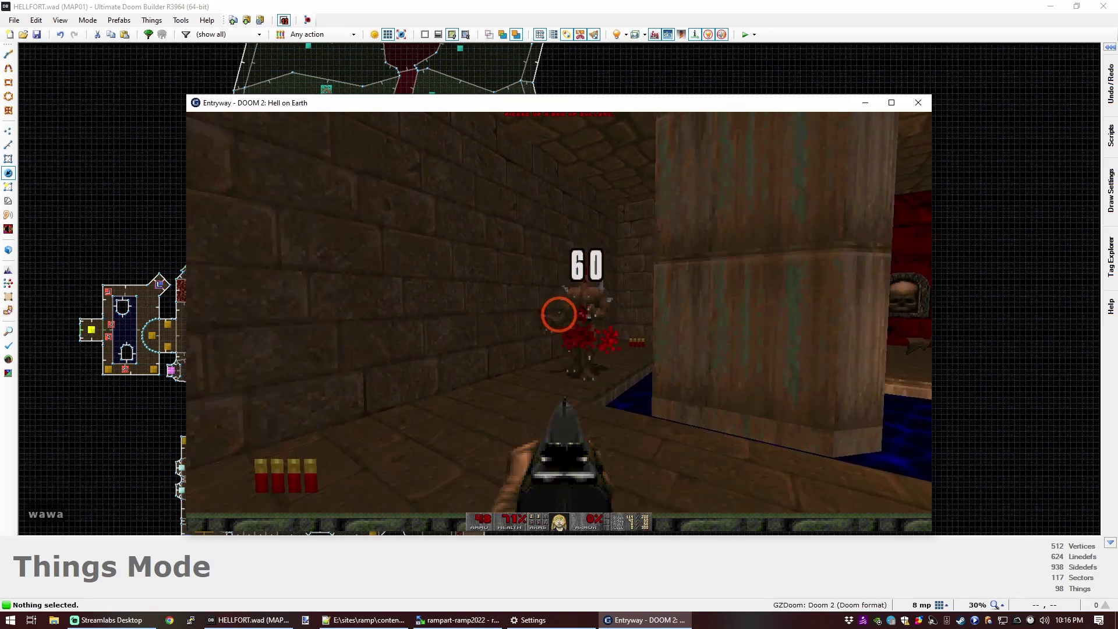
Step: Fight the imps in the blue pool room with the shotgun, using the large pillar as cover
{"action": "key", "text": "w"}
{"action": "key", "text": "d"}
{"action": "left_click", "coordinate": [559, 314]}
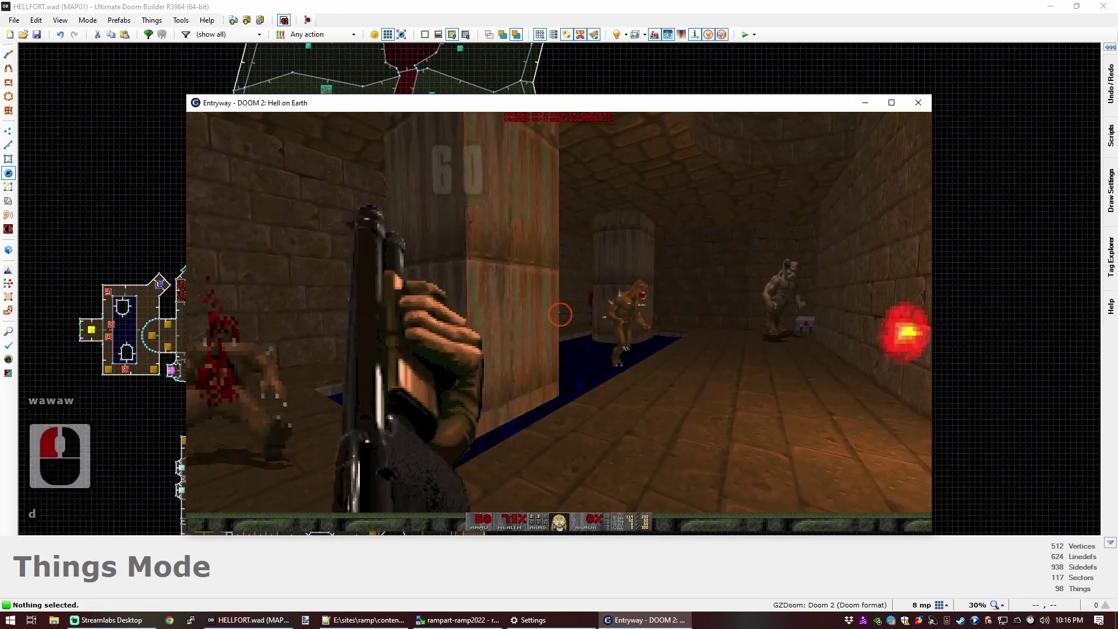
{"action": "key", "text": "w"}
{"action": "left_click", "coordinate": [560, 314]}
{"action": "key", "text": "d"}
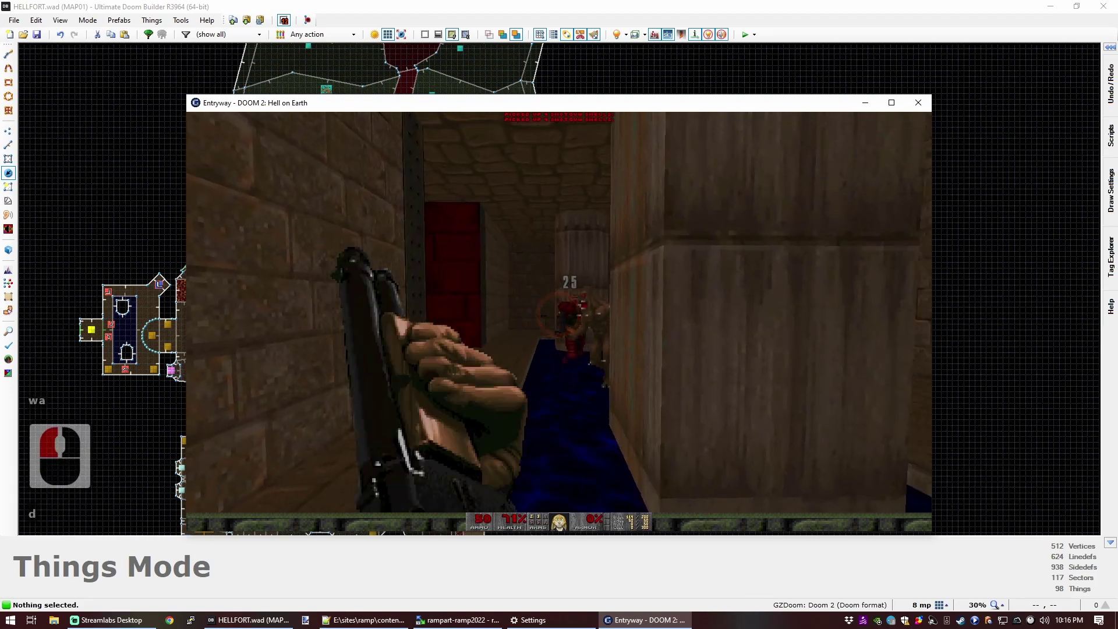
{"action": "key", "text": "d"}
{"action": "left_click", "coordinate": [560, 315]}
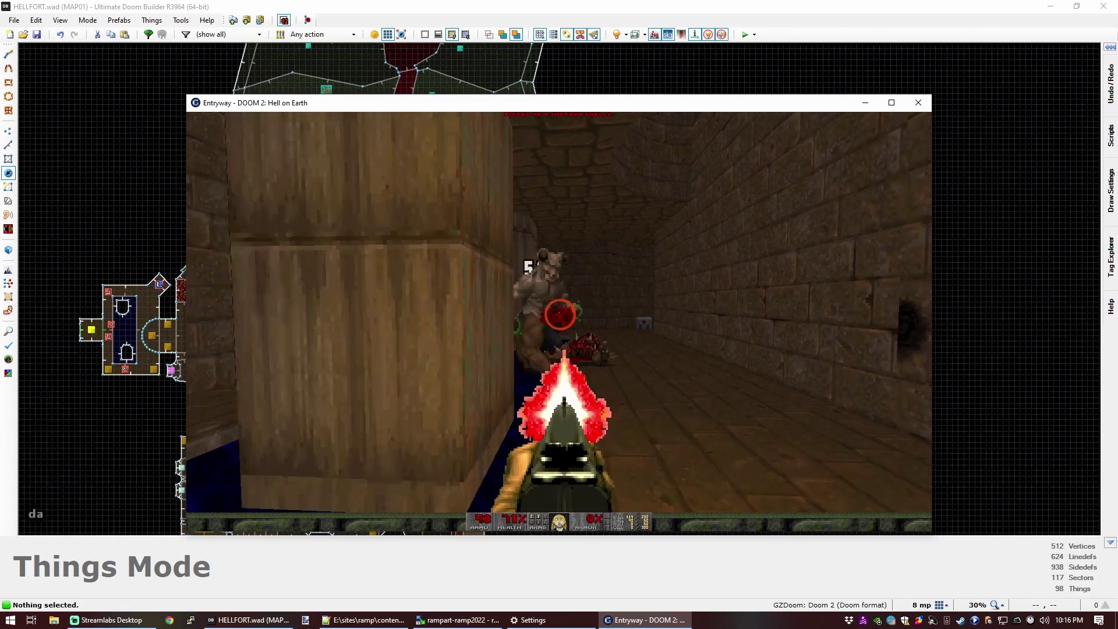
Step: Circle the pool's pillars and shoot the chaingunner standing against the far brick wall
{"action": "key", "text": "a"}
{"action": "key", "text": "a"}
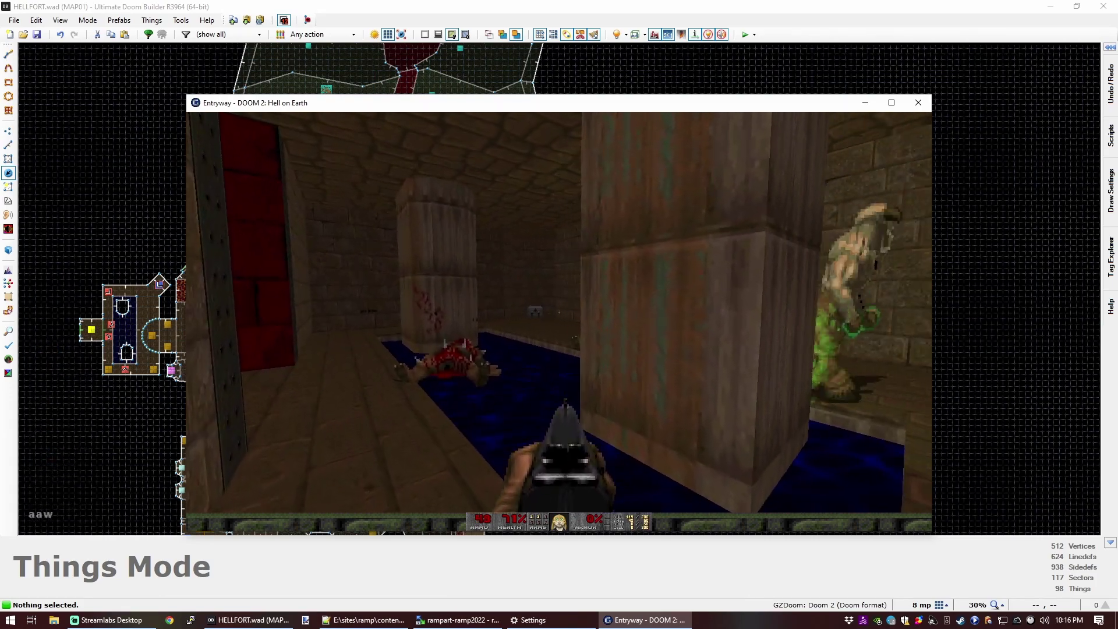
{"action": "left_click", "coordinate": [557, 312]}
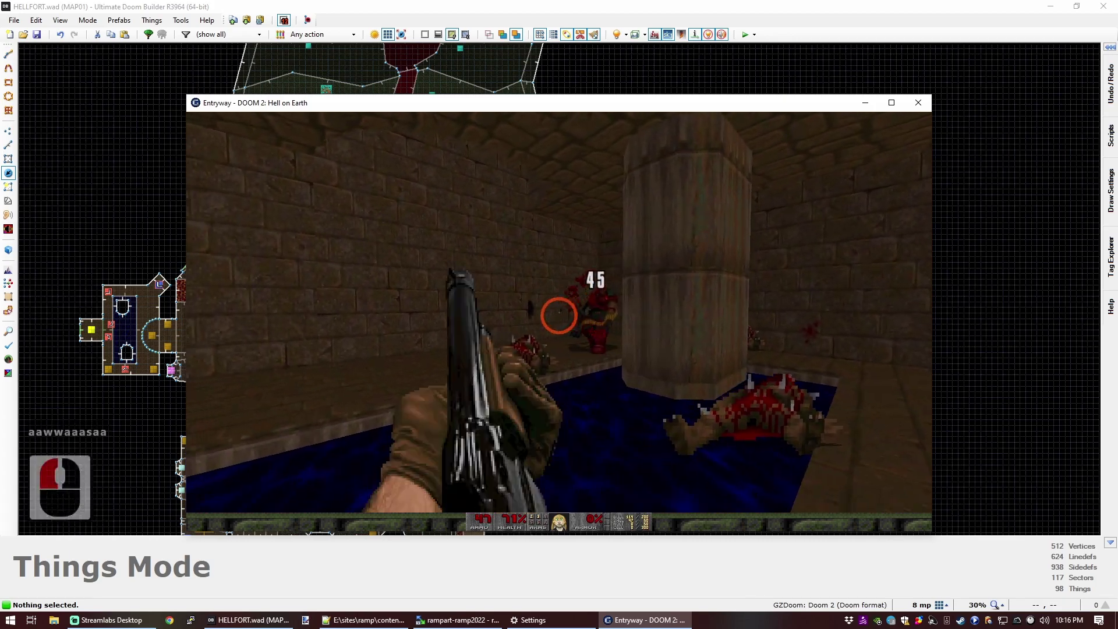
{"action": "key", "text": "s"}
{"action": "key", "text": "w"}
{"action": "key", "text": "s"}
{"action": "key", "text": "a"}
{"action": "key", "text": "w"}
{"action": "left_click", "coordinate": [557, 313]}
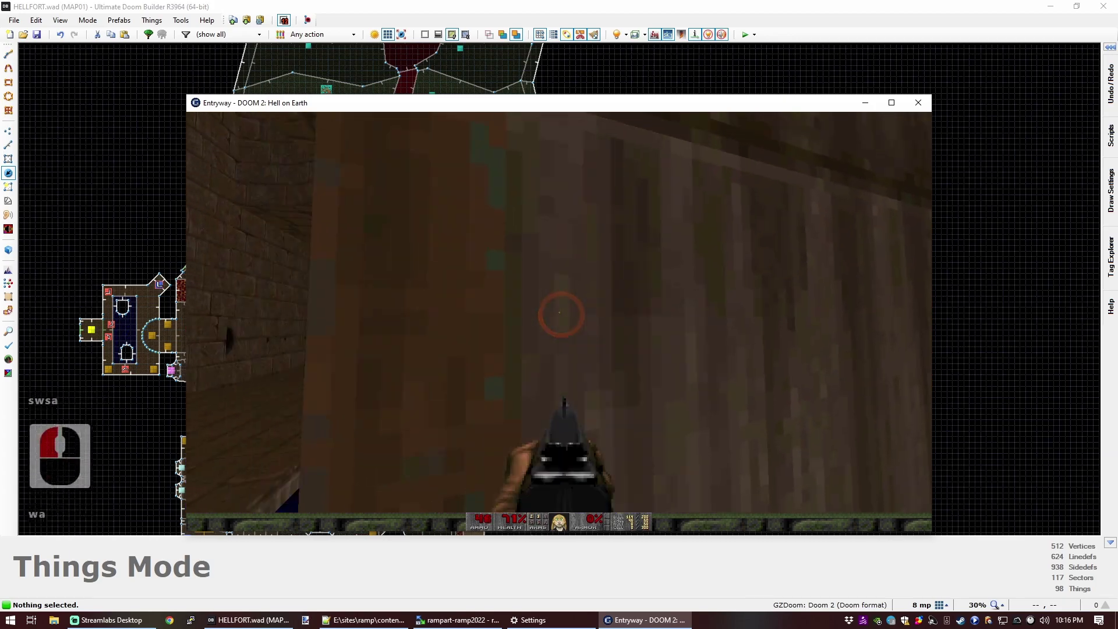
Step: Shoot the hell knight across the blue pool near the red alcove while dodging around the pillars
{"action": "key", "text": "w"}
{"action": "left_click", "coordinate": [558, 315]}
{"action": "key", "text": "a"}
{"action": "key", "text": "w"}
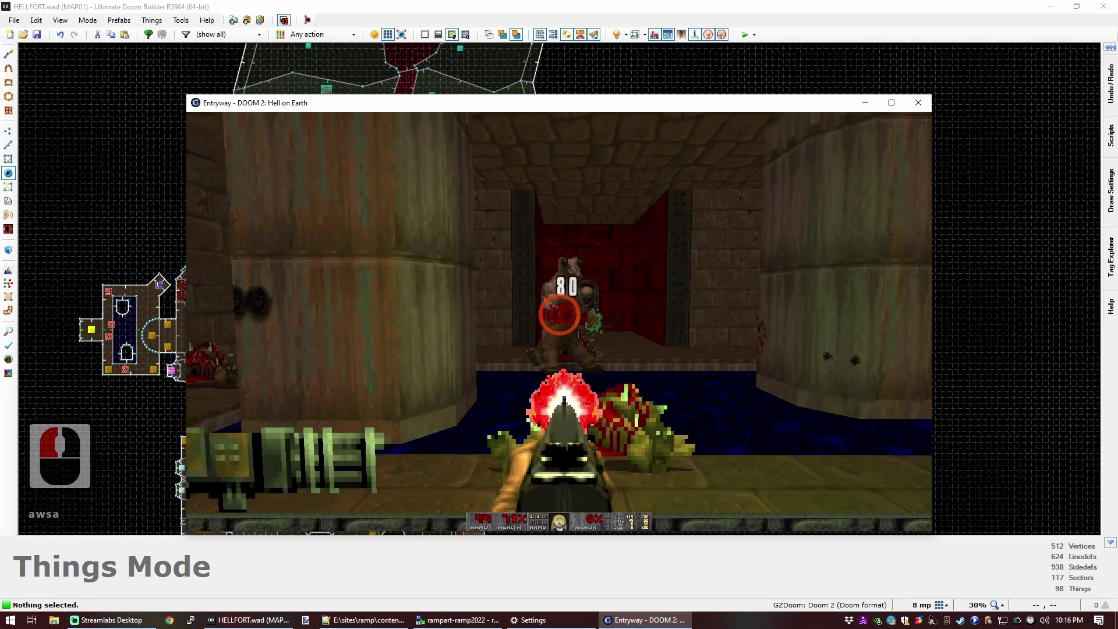
{"action": "key", "text": "d"}
{"action": "key", "text": "w"}
{"action": "key", "text": "s"}
{"action": "key", "text": "a"}
{"action": "left_click", "coordinate": [560, 315]}
{"action": "key", "text": "a"}
{"action": "key", "text": "w"}
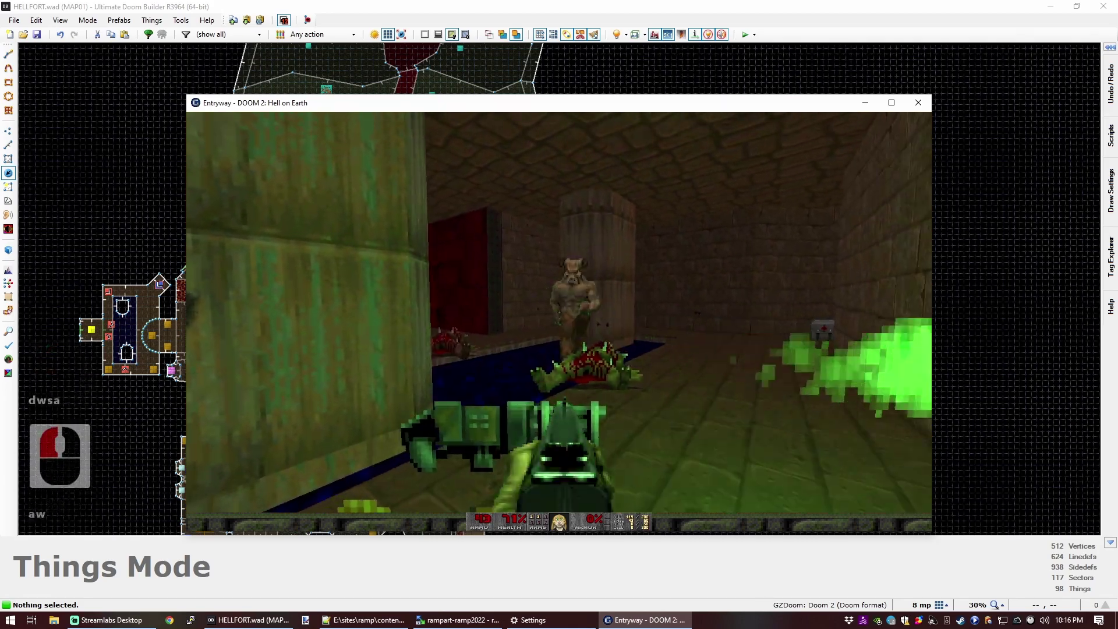
Step: Pick up the dropped chaingun and finish off the remaining hell knight beside the pool
{"action": "key", "text": "s"}
{"action": "left_click", "coordinate": [559, 314]}
{"action": "key", "text": "a"}
{"action": "key", "text": "s"}
{"action": "key", "text": "a"}
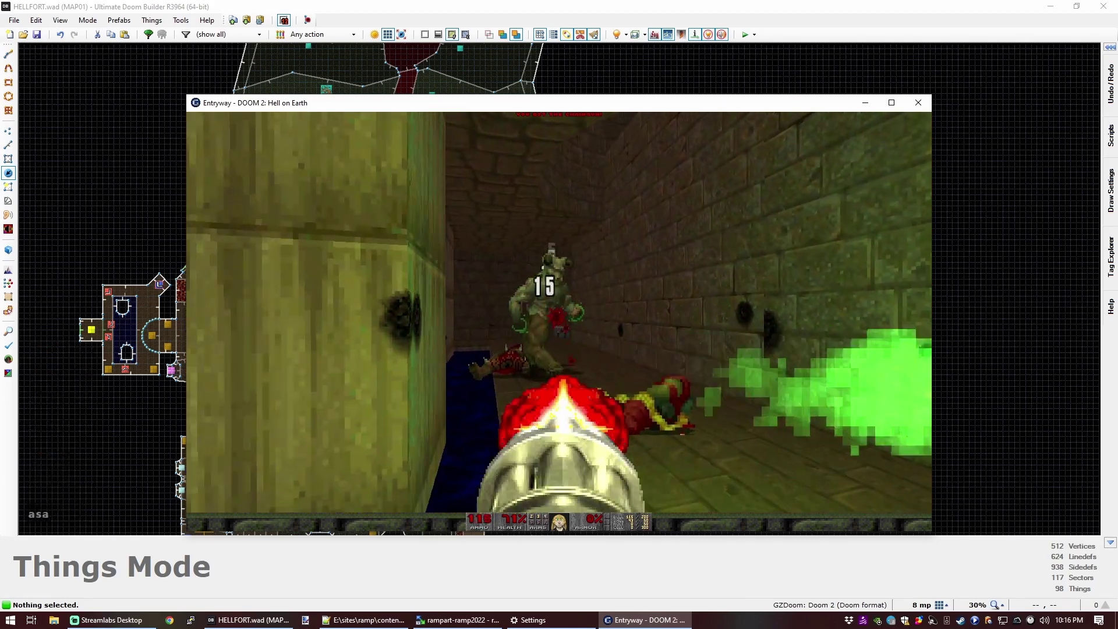
{"action": "left_click", "coordinate": [558, 315]}
{"action": "key", "text": "w"}
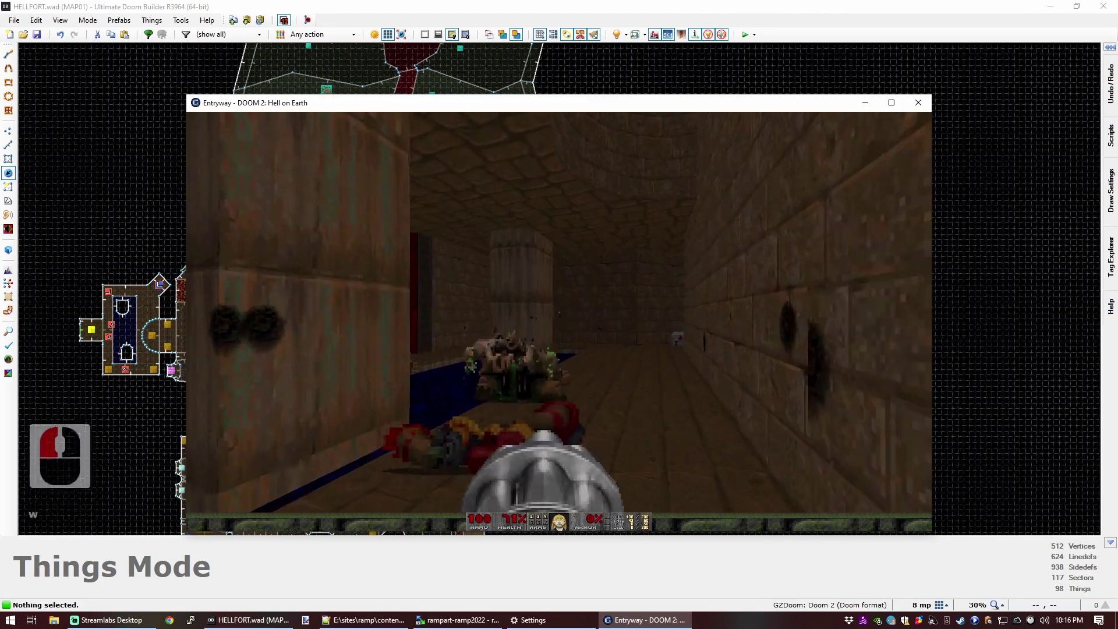
Step: Collect the medikit in the pool room and the super shotgun from the red alcove
{"action": "key", "text": "a"}
{"action": "key", "text": "w"}
{"action": "key", "text": "d"}
{"action": "key", "text": "d"}
{"action": "key", "text": "w"}
{"action": "key", "text": "a"}
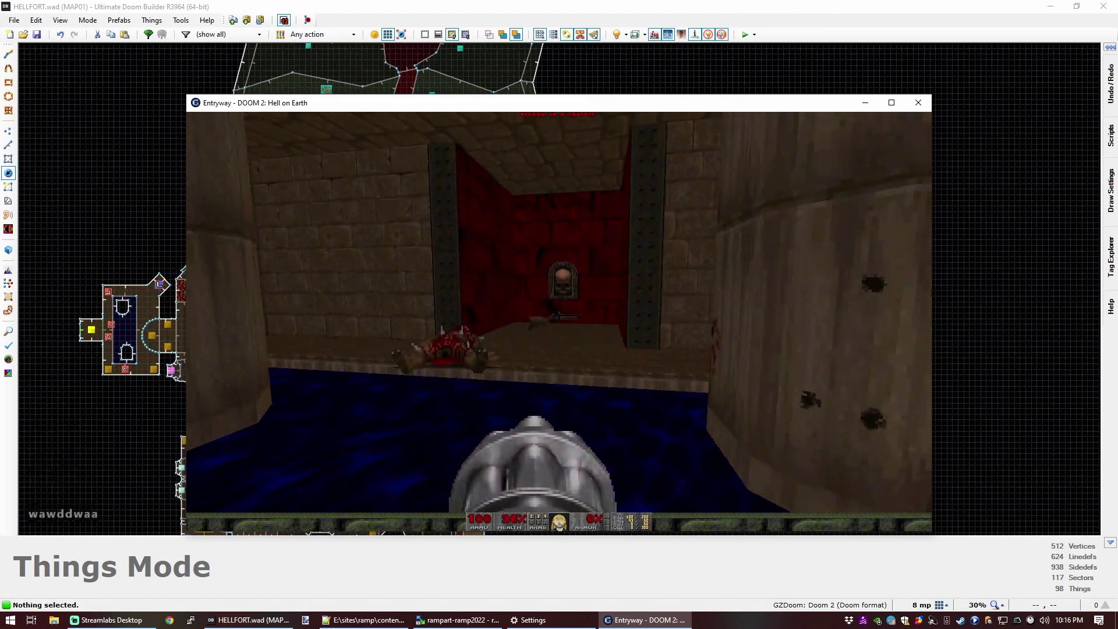
{"action": "key", "text": "d"}
{"action": "key", "text": "w"}
{"action": "key", "text": "d"}
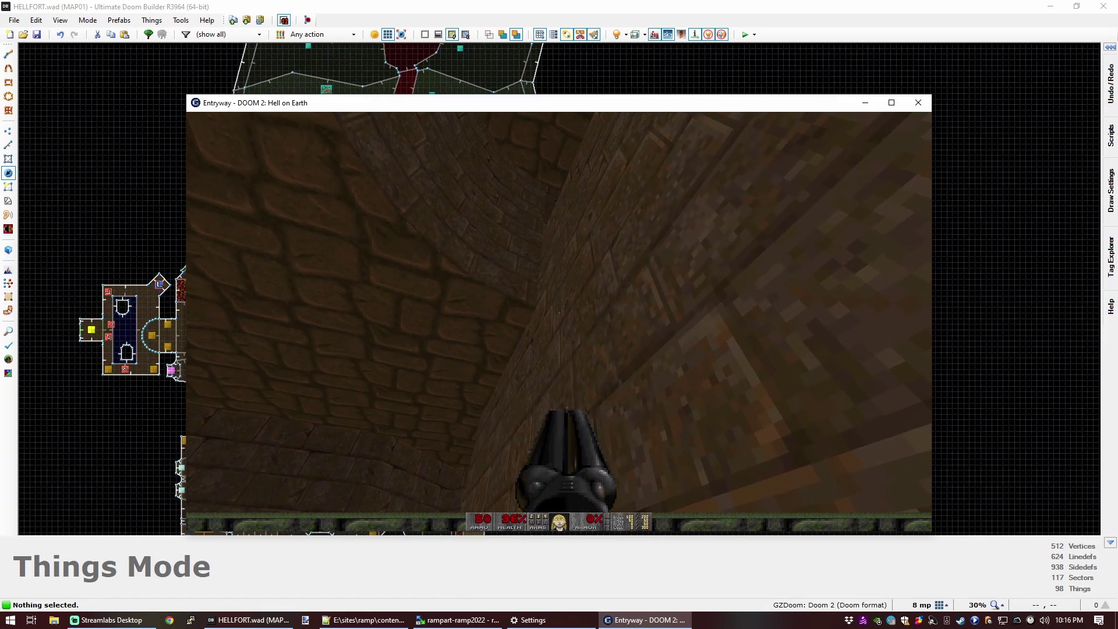
Step: Return along the lava to the skull columns and approach the monster on the far torch-lit ledge
{"action": "key", "text": "w"}
{"action": "key", "text": "w"}
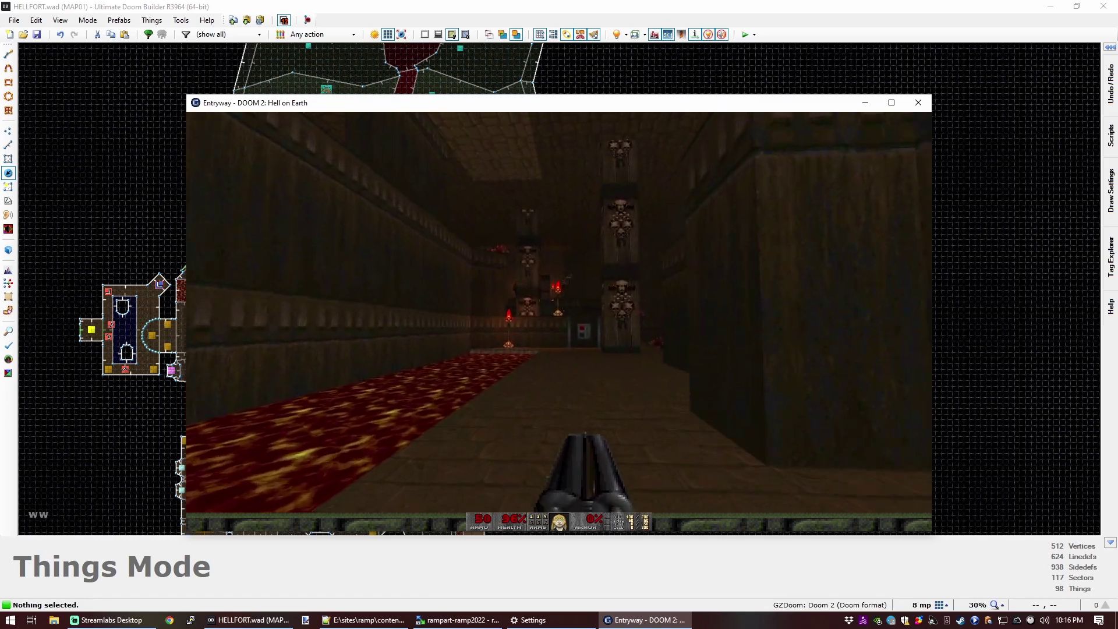
{"action": "key", "text": "a"}
{"action": "key", "text": "s"}
{"action": "key", "text": "w"}
{"action": "key", "text": "d"}
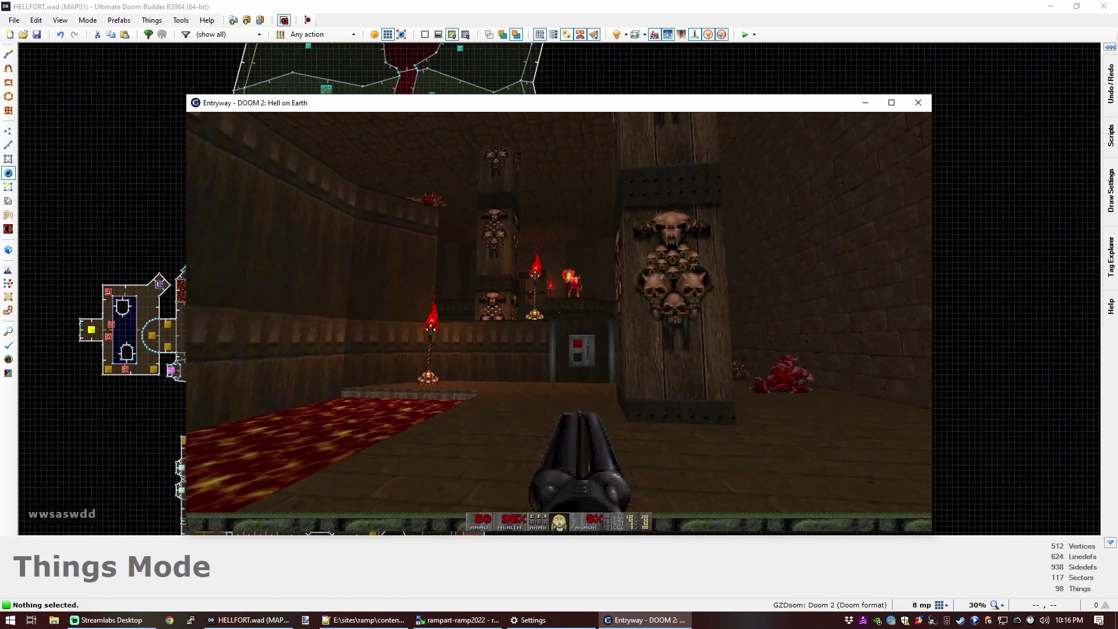
{"action": "key", "text": "d"}
{"action": "key", "text": "w"}
{"action": "key", "text": "a"}
{"action": "key", "text": "w"}
{"action": "key", "text": "w"}
{"action": "key", "text": "w"}
{"action": "key", "text": "w"}
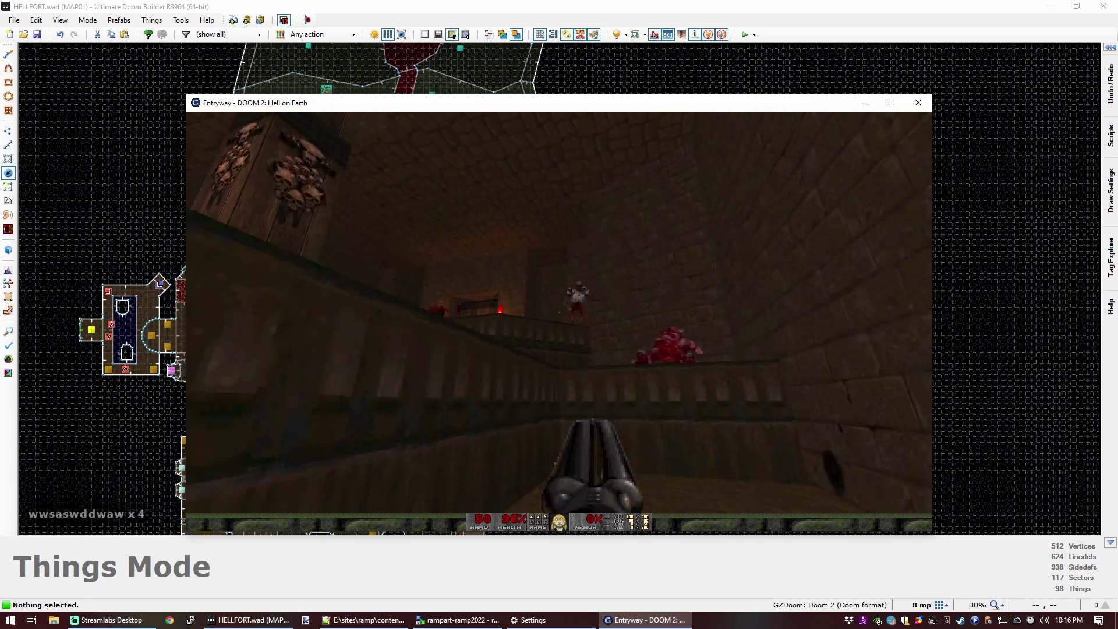
Step: Fire the super shotgun at the monster on the far ledge from beside the skull column
{"action": "key", "text": "a"}
{"action": "key", "text": "w"}
{"action": "key", "text": "s"}
{"action": "key", "text": "a"}
{"action": "left_click", "coordinate": [559, 315]}
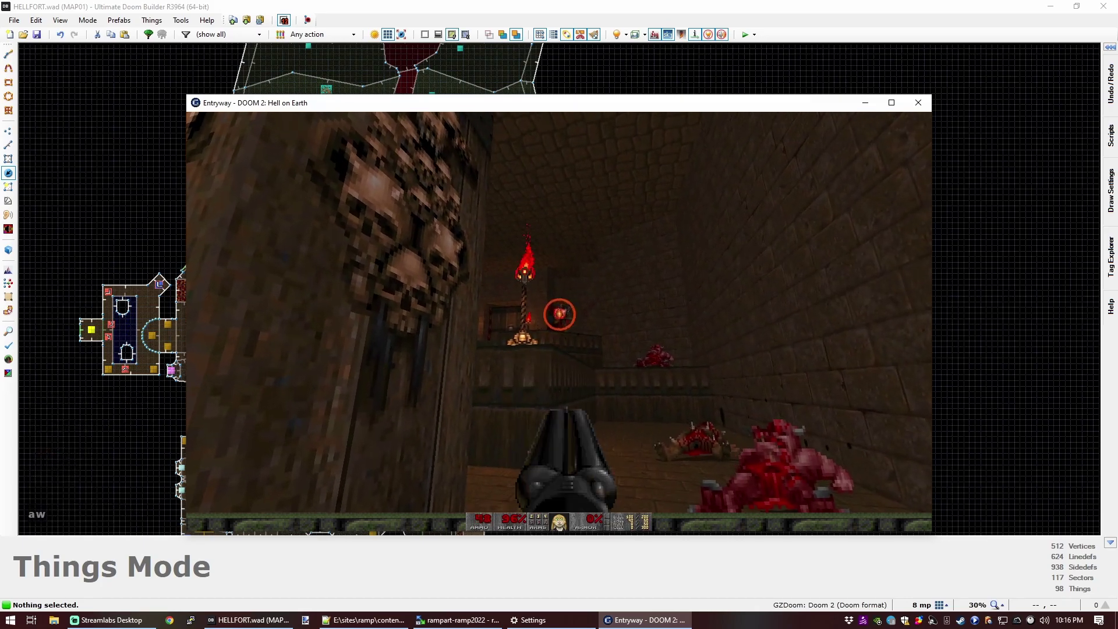
Step: Switch to the chaingun and shoot the monster on the far ledge in bursts from beside the switch block
{"action": "key", "text": "w"}
{"action": "key", "text": "a"}
{"action": "key", "text": "d"}
{"action": "key", "text": "4"}
{"action": "key", "text": "w"}
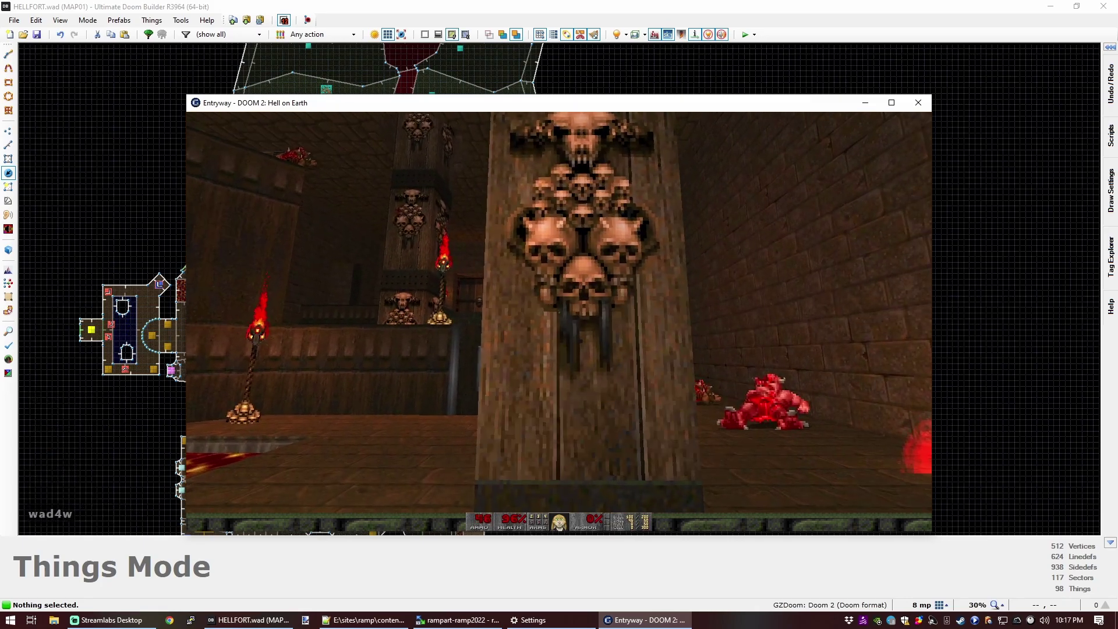
{"action": "key", "text": "d"}
{"action": "key", "text": "w"}
{"action": "left_click", "coordinate": [559, 316]}
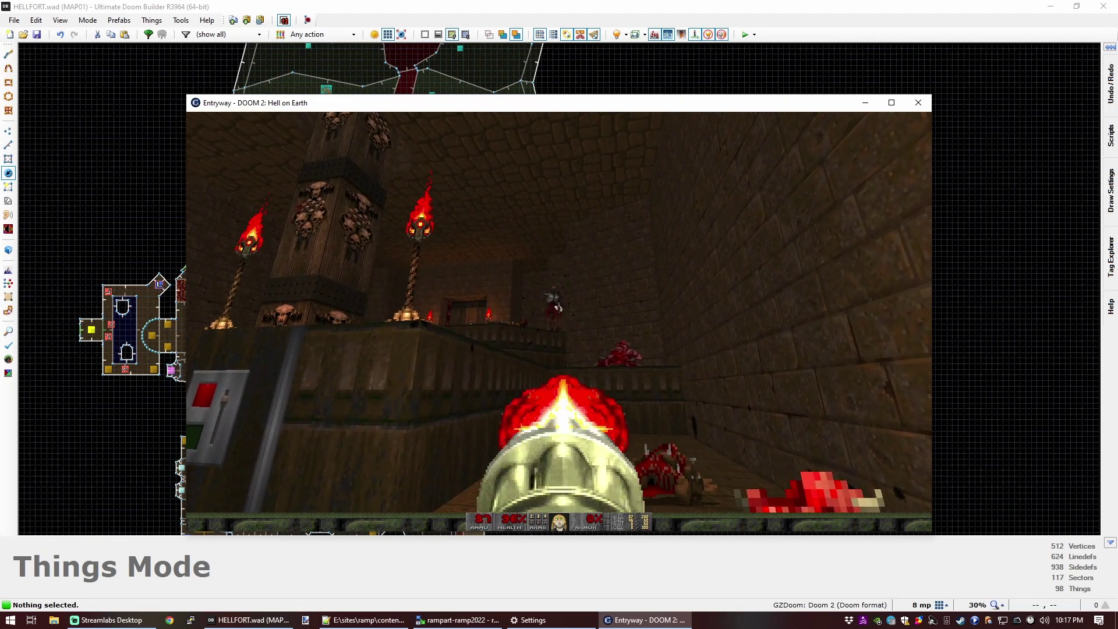
{"action": "left_click", "coordinate": [558, 314]}
{"action": "left_click", "coordinate": [558, 315]}
{"action": "key", "text": "s"}
{"action": "left_click", "coordinate": [559, 314]}
{"action": "left_click", "coordinate": [559, 314]}
{"action": "key", "text": "w"}
{"action": "left_click", "coordinate": [559, 315]}
Step: Shoot the remaining monsters on the high ledge above the lava with the chaingun
{"action": "key", "text": "w"}
{"action": "key", "text": "d"}
{"action": "key", "text": "s"}
{"action": "key", "text": "a"}
{"action": "key", "text": "w"}
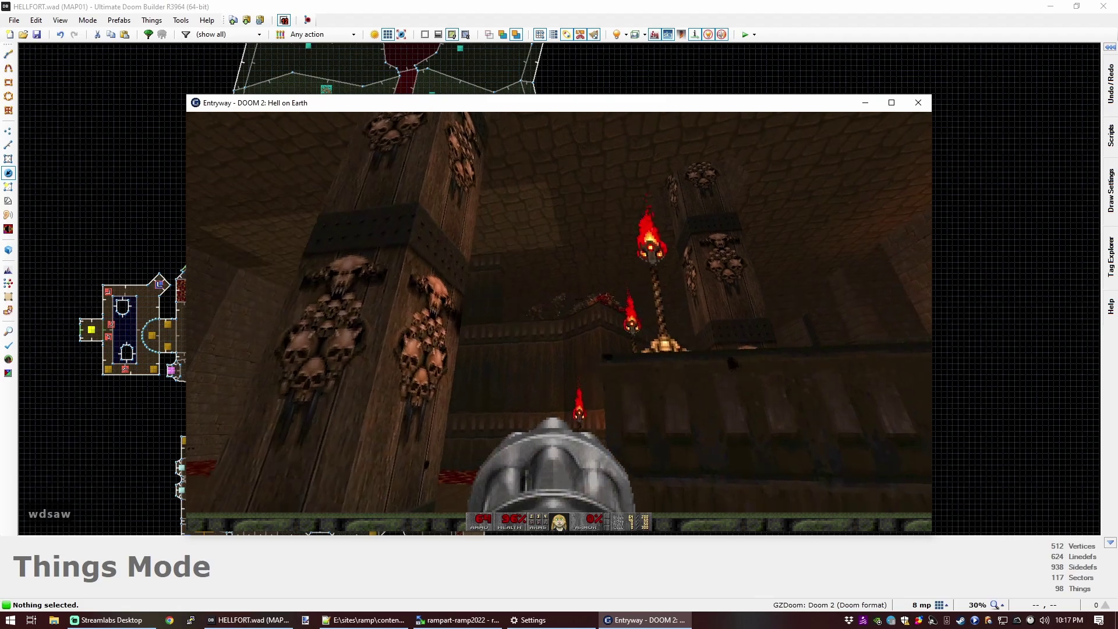
{"action": "left_click", "coordinate": [558, 314]}
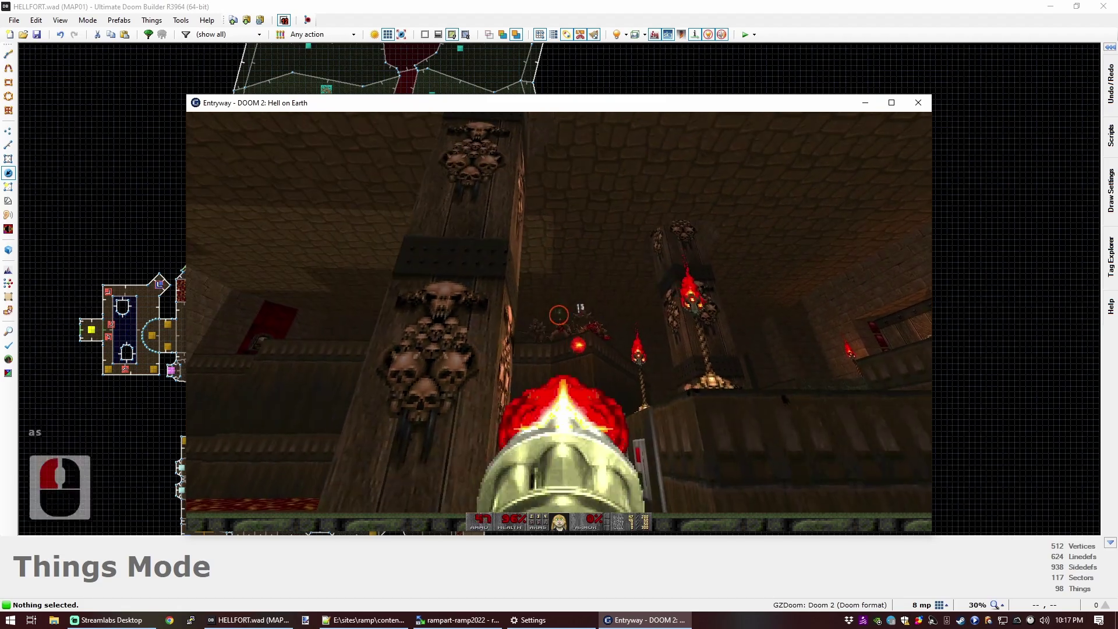
{"action": "left_click", "coordinate": [559, 315]}
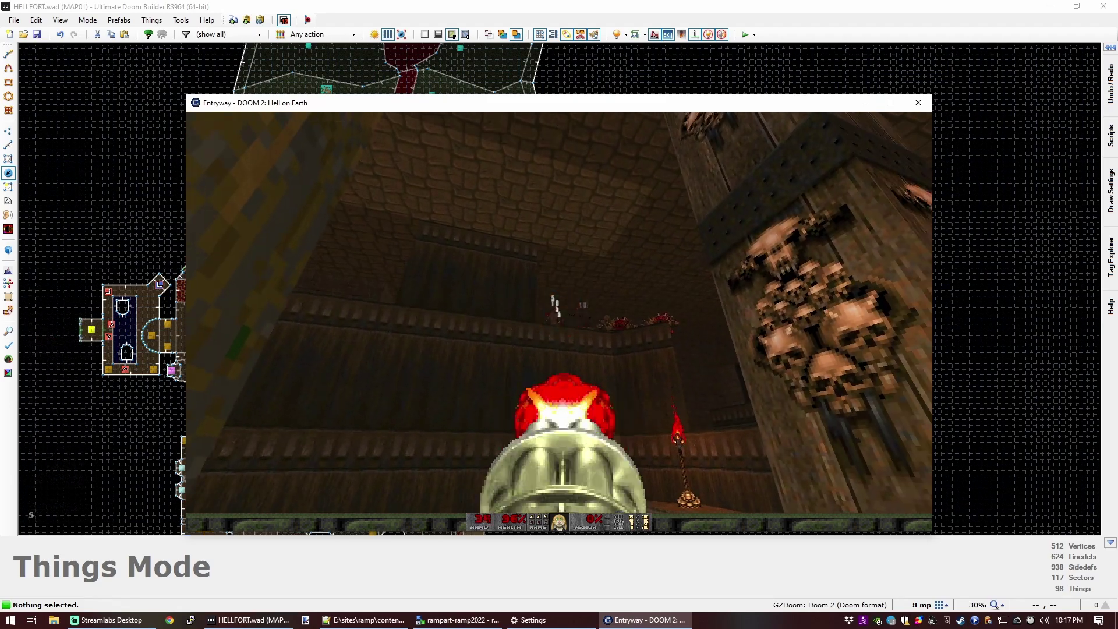
{"action": "left_click", "coordinate": [559, 314]}
{"action": "key", "text": "d"}
{"action": "left_click", "coordinate": [559, 315]}
Step: Walk up to the red and green wall switch beside the lava and activate it
{"action": "key", "text": "d"}
{"action": "key", "text": "w"}
{"action": "key", "text": "a"}
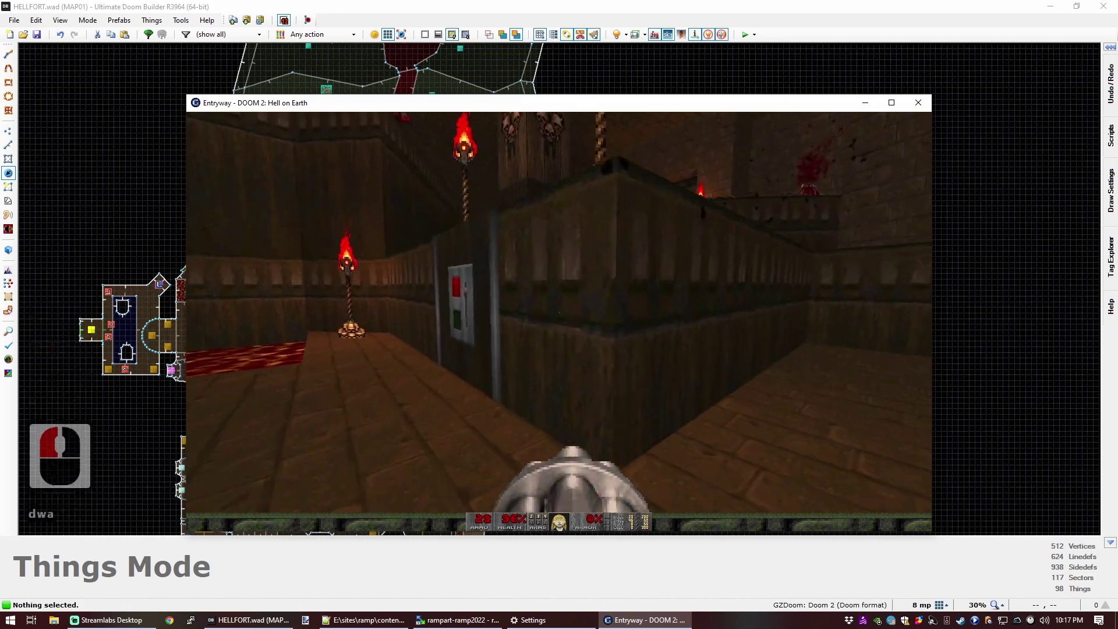
{"action": "key", "text": "e"}
{"action": "key", "text": "s"}
{"action": "key", "text": "a"}
{"action": "key", "text": "w"}
{"action": "key", "text": "s"}
{"action": "key", "text": "e"}
Step: Head around the skull column and up to the ledge where the dropped chaingun and shells lie
{"action": "key", "text": "w"}
{"action": "key", "text": "d"}
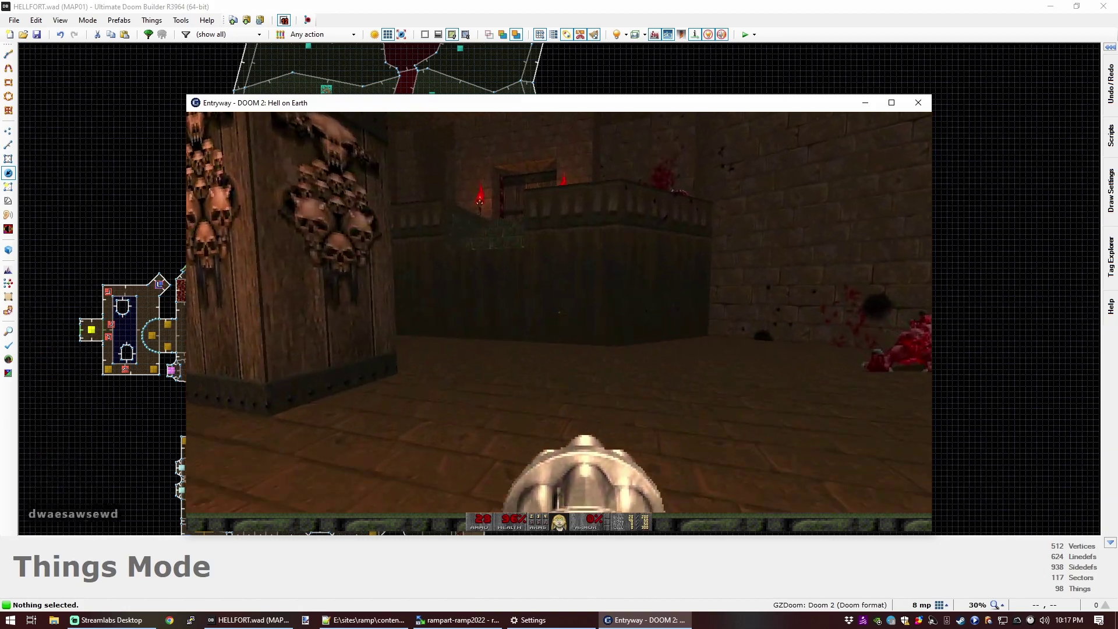
{"action": "key", "text": "d"}
{"action": "key", "text": "w"}
{"action": "key", "text": "a"}
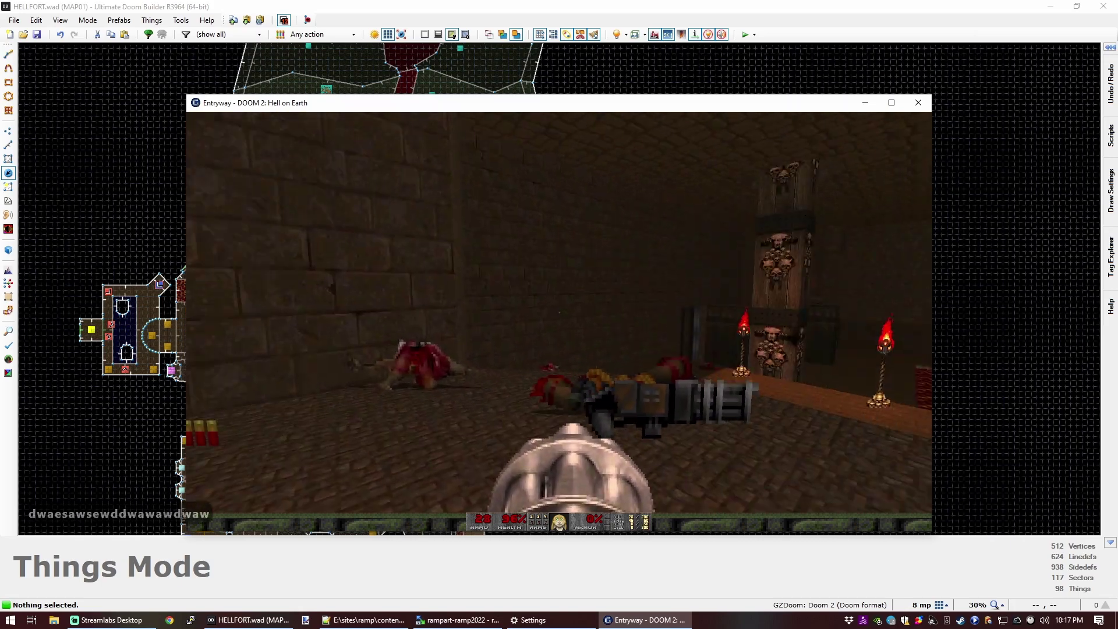
Step: Collect the dropped chaingun and shells on the ledge and head past the torch into the stone passage
{"action": "key", "text": "a"}
{"action": "key", "text": "s"}
{"action": "key", "text": "s"}
{"action": "key", "text": "d"}
{"action": "key", "text": "w"}
{"action": "key", "text": "a"}
{"action": "key", "text": "w"}
{"action": "key", "text": "d"}
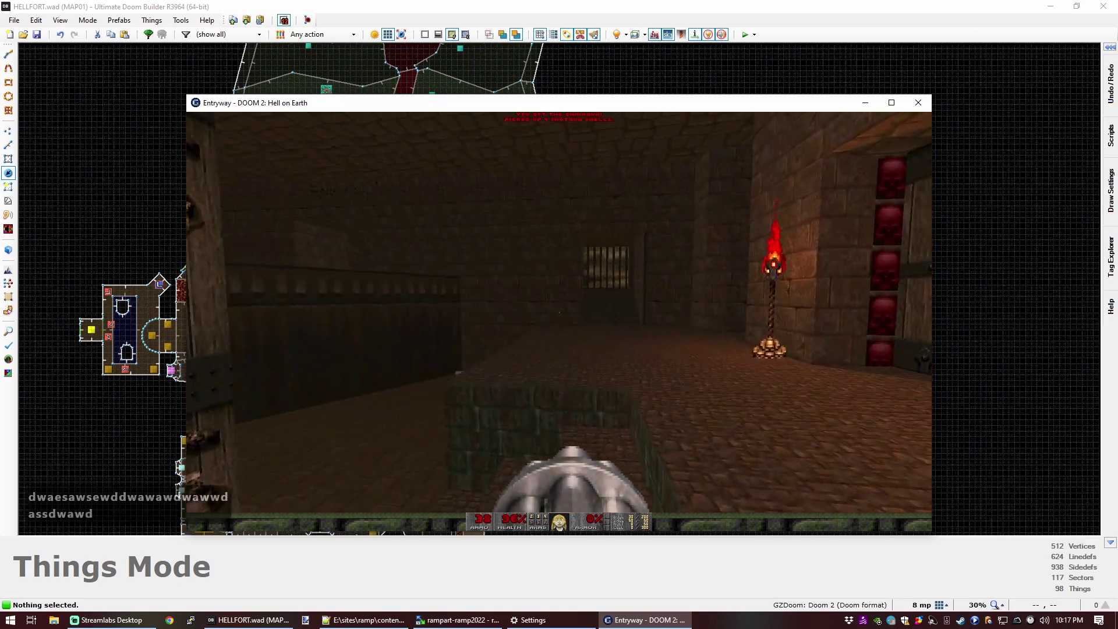
Step: Advance through the passage and shoot the charging pink demon with the chaingun
{"action": "key", "text": "w"}
{"action": "key", "text": "w"}
{"action": "key", "text": "w"}
{"action": "key", "text": "d"}
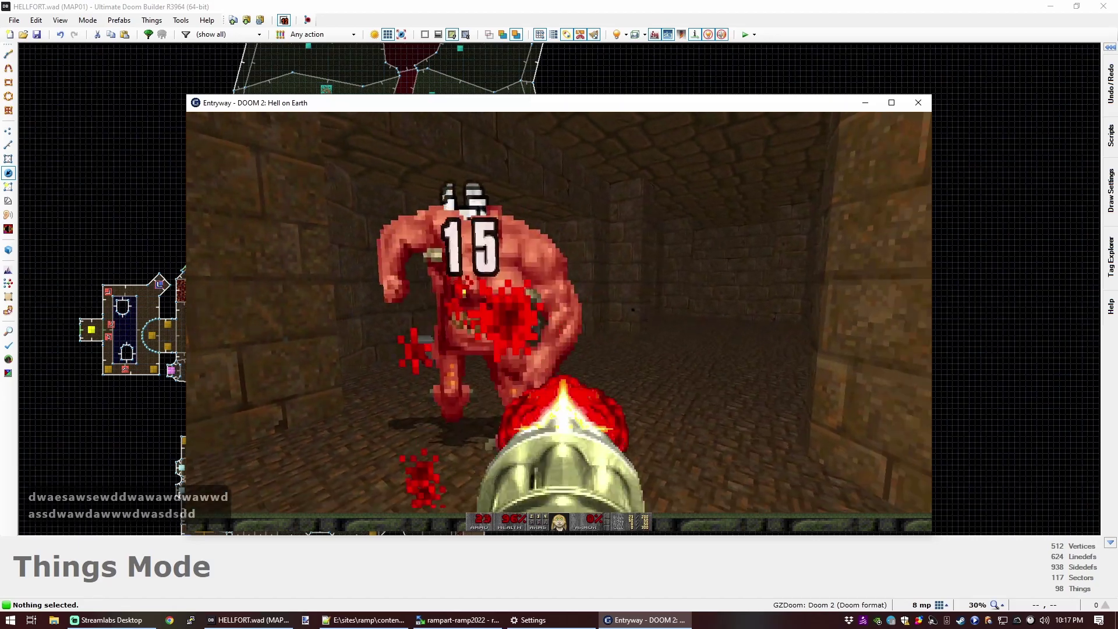
{"action": "left_click", "coordinate": [558, 315]}
{"action": "key", "text": "a"}
{"action": "key", "text": "d"}
{"action": "key", "text": "w"}
{"action": "key", "text": "d"}
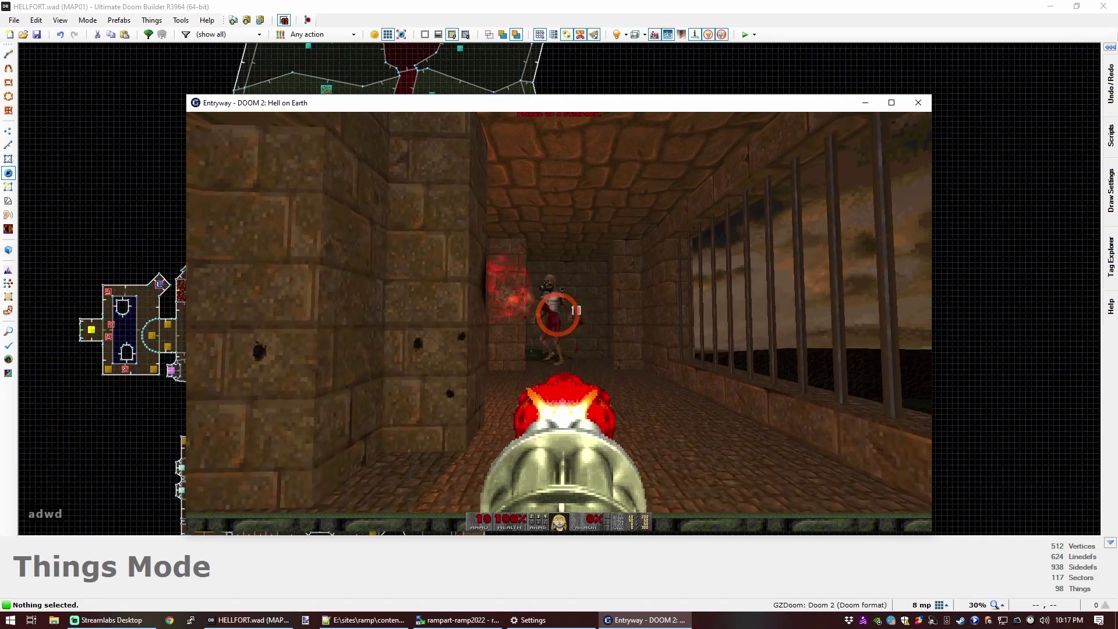
Step: Fight the revenant in the barred-window corridor, switching from the chaingun to the super shotgun
{"action": "key", "text": "d"}
{"action": "key", "text": "w"}
{"action": "key", "text": "s"}
{"action": "key", "text": "w"}
{"action": "key", "text": "d"}
{"action": "left_click", "coordinate": [545, 314]}
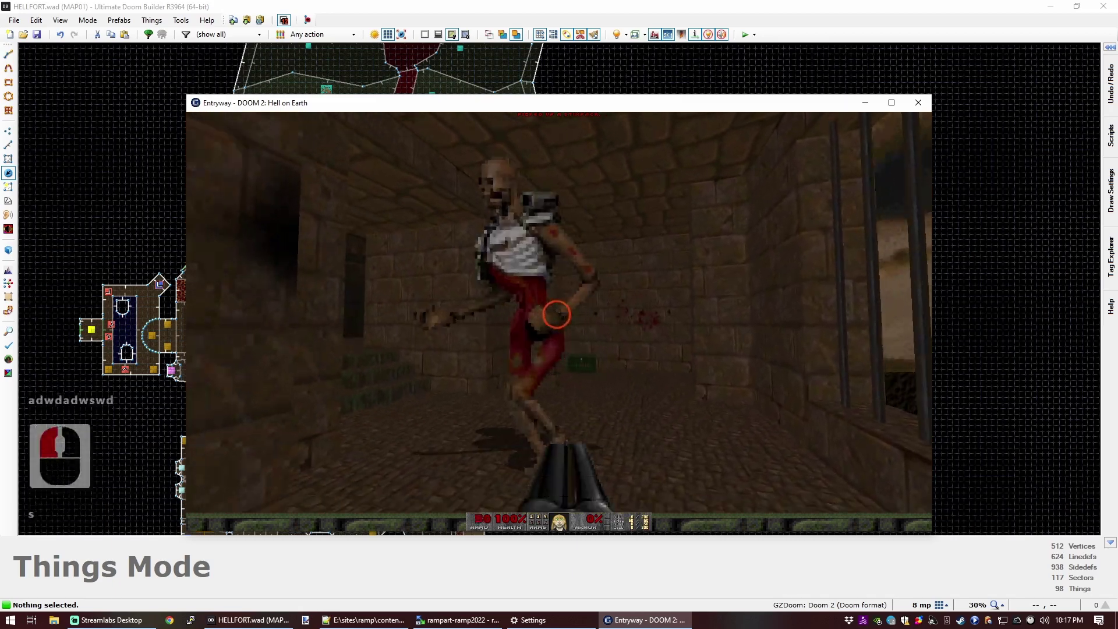
{"action": "key", "text": "s"}
{"action": "key", "text": "a"}
{"action": "key", "text": "a"}
{"action": "key", "text": "d"}
{"action": "left_click", "coordinate": [546, 315]}
{"action": "key", "text": "w"}
{"action": "key", "text": "d"}
{"action": "left_click", "coordinate": [546, 315]}
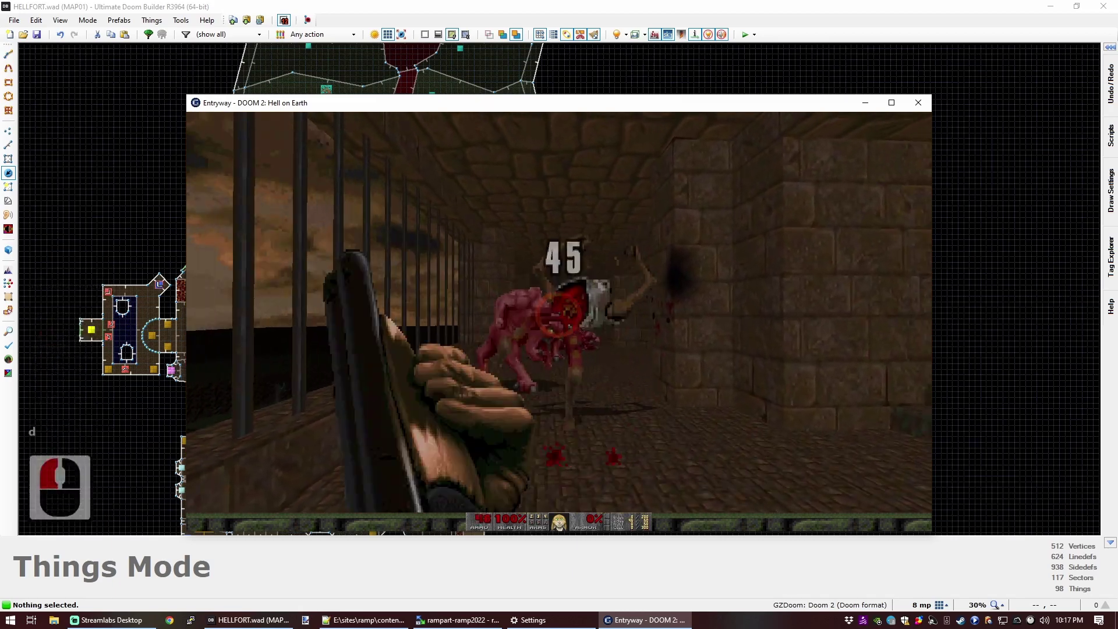
Step: Shoot the pink demons advancing along the barred corridor with the super shotgun
{"action": "key", "text": "a"}
{"action": "key", "text": "s"}
{"action": "left_click", "coordinate": [560, 315]}
{"action": "key", "text": "w"}
{"action": "key", "text": "s"}
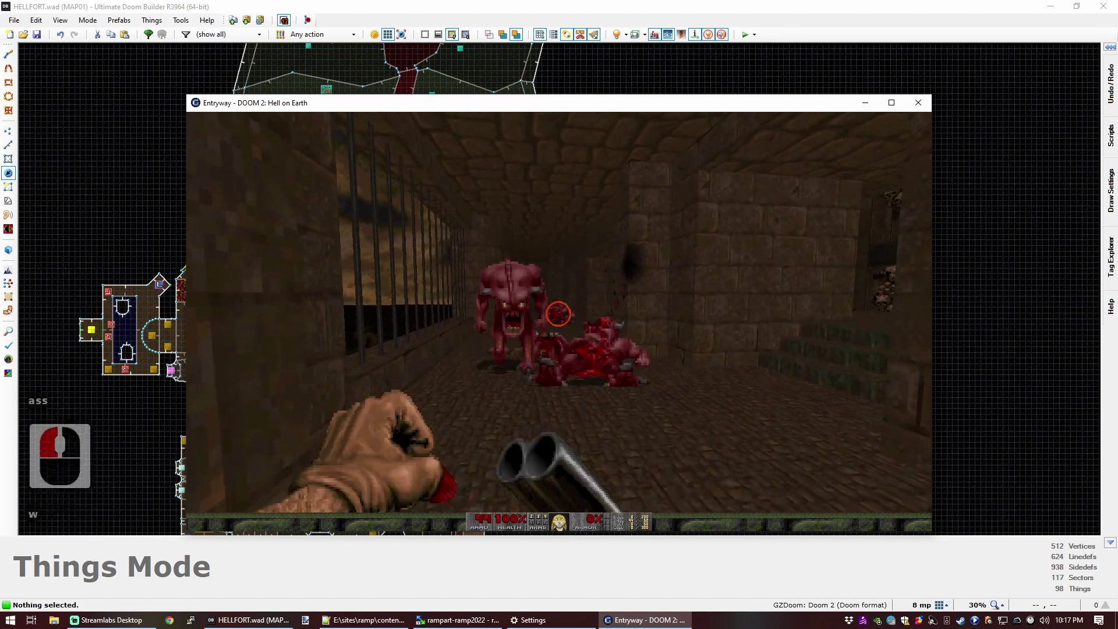
{"action": "left_click", "coordinate": [559, 314]}
{"action": "key", "text": "w"}
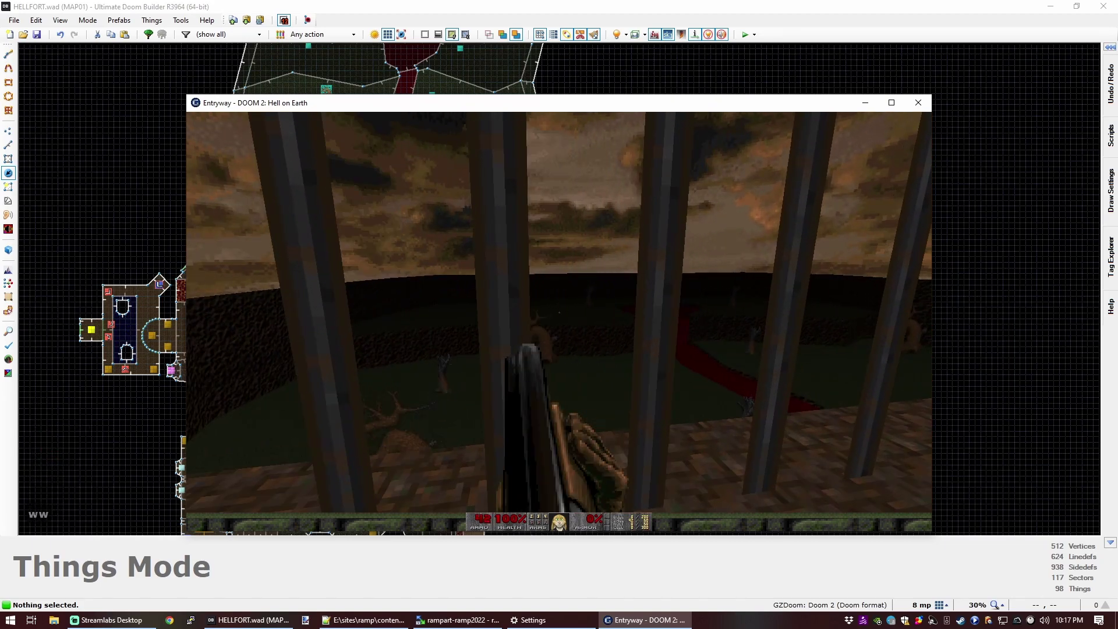
Step: Walk through the barred-window corridor past the medikit and the demon corpses
{"action": "key", "text": "a"}
{"action": "key", "text": "w"}
{"action": "key", "text": "w"}
{"action": "key", "text": "d"}
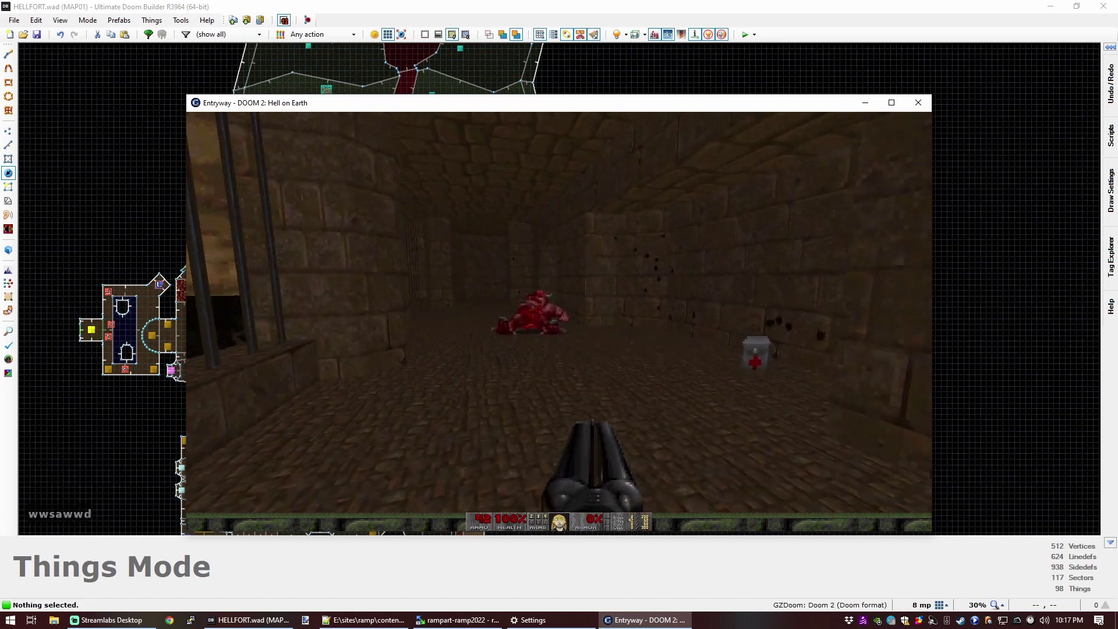
{"action": "key", "text": "a"}
{"action": "key", "text": "a"}
{"action": "key", "text": "d"}
{"action": "key", "text": "w"}
{"action": "key", "text": "w"}
{"action": "key", "text": "w"}
{"action": "key", "text": "w"}
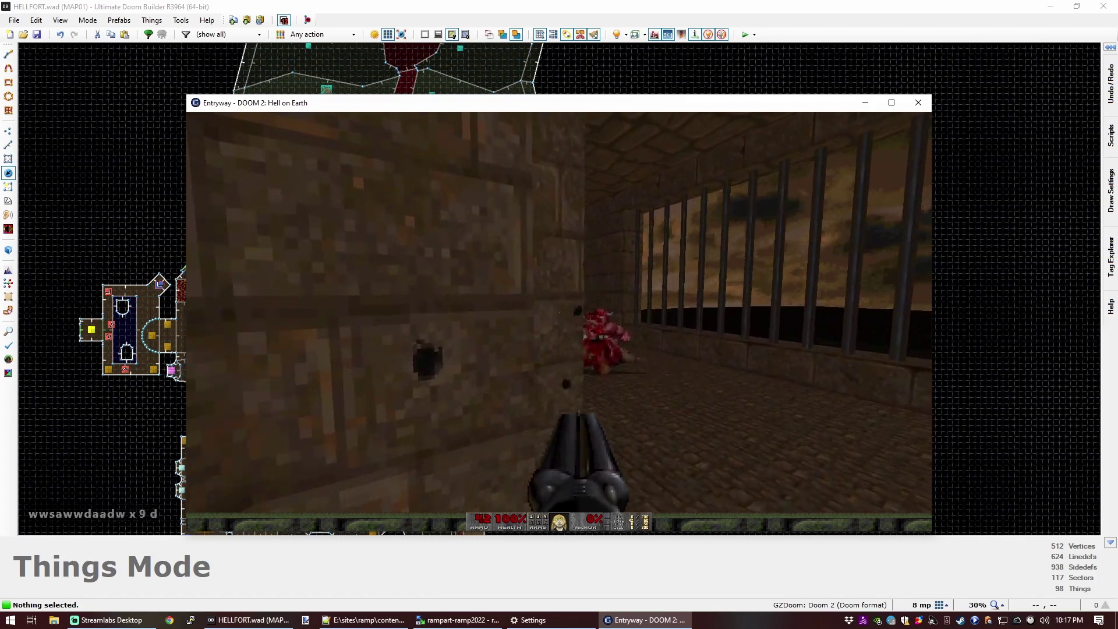
{"action": "key", "text": "d"}
{"action": "key", "text": "w"}
{"action": "key", "text": "a"}
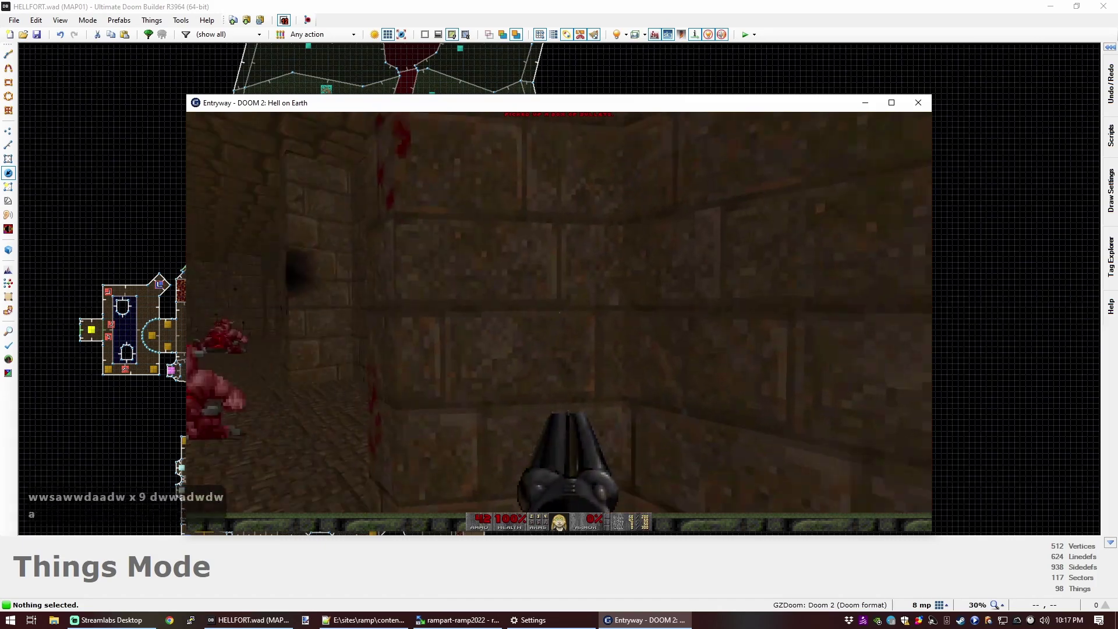
Step: Walk up to the skull switch on the red wall and activate it
{"action": "key", "text": "w"}
{"action": "key", "text": "d"}
{"action": "key", "text": "w"}
{"action": "key", "text": "w"}
{"action": "key", "text": "w"}
{"action": "key", "text": "a"}
{"action": "key", "text": "d"}
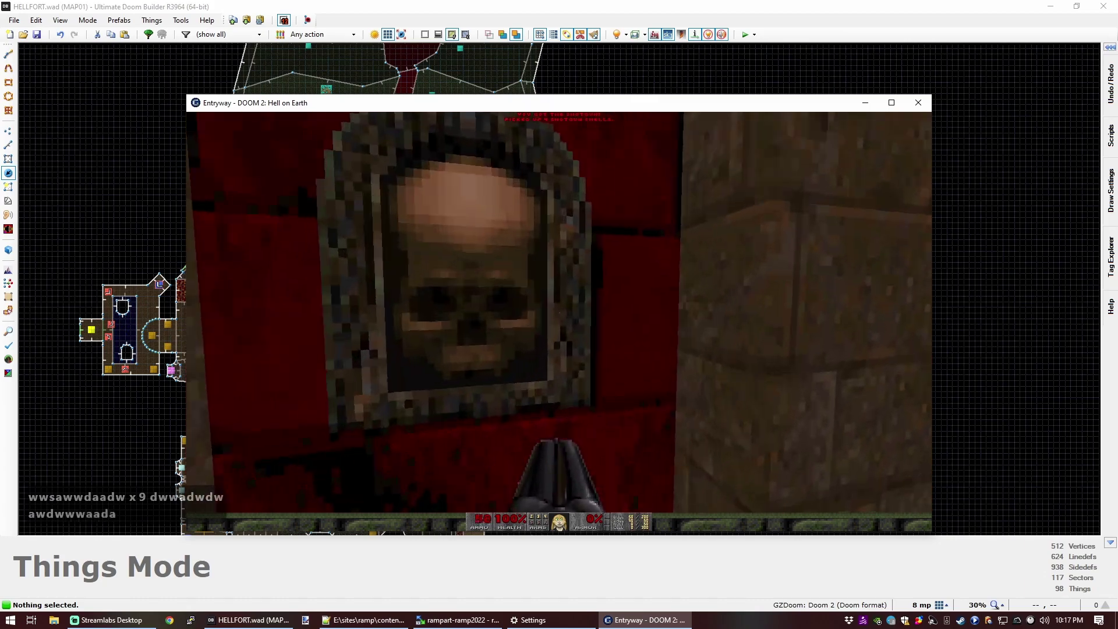
{"action": "key", "text": "e"}
Step: Return past the dropped shells to the high ledge and line up with the red keycard alcove
{"action": "key", "text": "d"}
{"action": "key", "text": "w"}
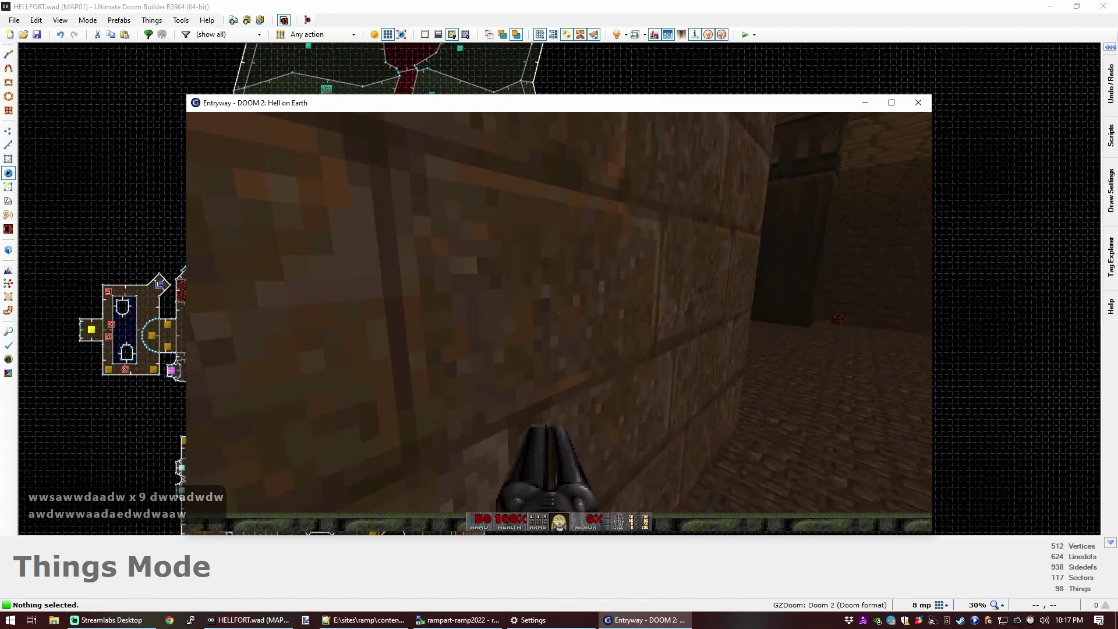
{"action": "key", "text": "d"}
{"action": "key", "text": "w"}
{"action": "key", "text": "d"}
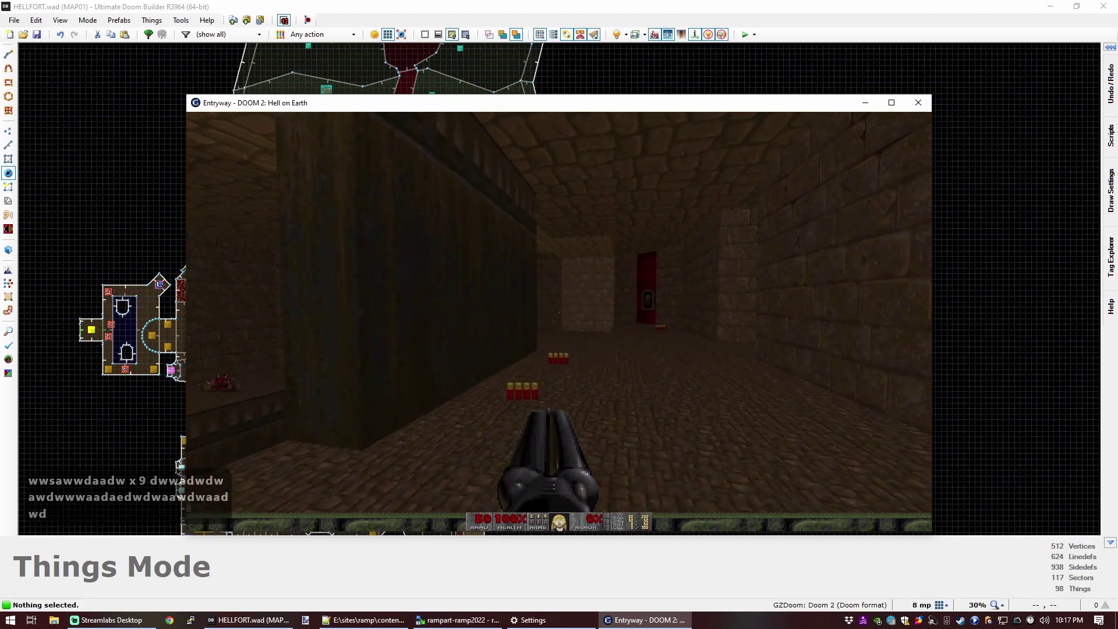
{"action": "key", "text": "w"}
{"action": "key", "text": "w"}
{"action": "key", "text": "a"}
{"action": "key", "text": "s"}
{"action": "key", "text": "d"}
{"action": "key", "text": "w"}
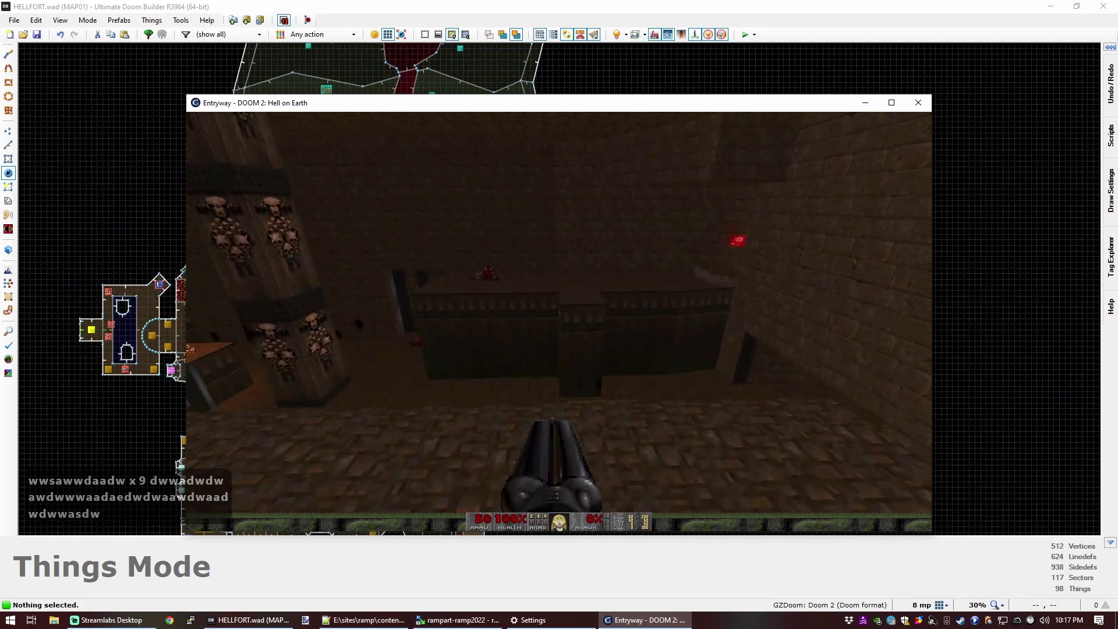
{"action": "key", "text": "d"}
{"action": "key", "text": "s"}
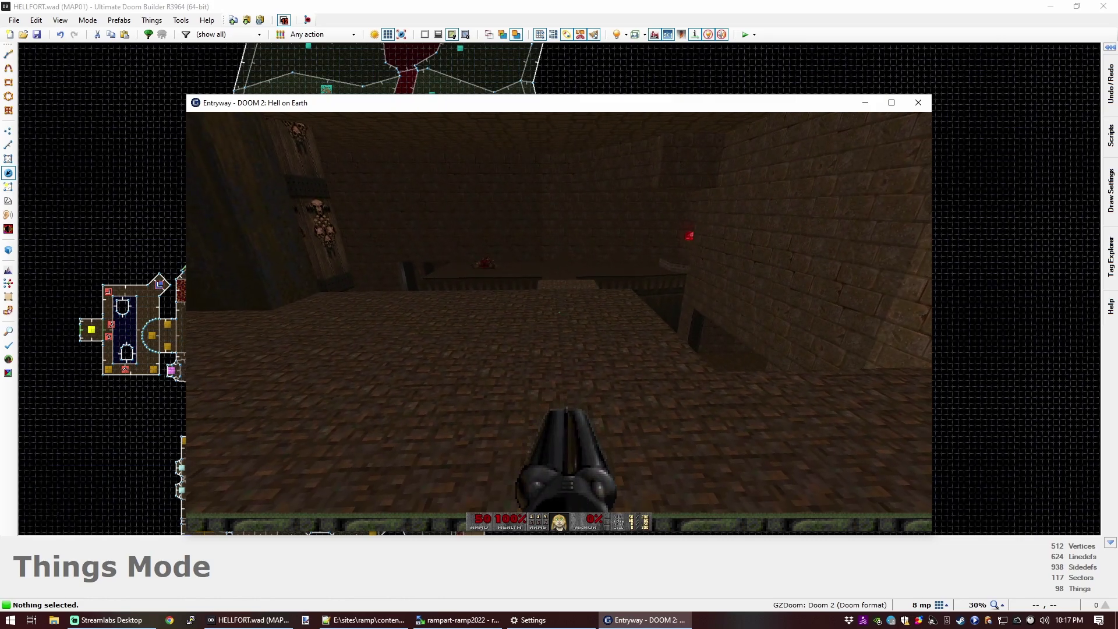
Step: Run off the high ledge and across the room to the alcove holding the red keycard
{"action": "key", "text": "w"}
{"action": "key", "text": "w"}
{"action": "key", "text": "w"}
{"action": "key", "text": "w"}
{"action": "key", "text": "w"}
{"action": "key", "text": "w"}
{"action": "key", "text": "w"}
{"action": "key", "text": "w"}
{"action": "key", "text": "w"}
{"action": "key", "text": "w"}
{"action": "key", "text": "w"}
{"action": "key", "text": "w"}
{"action": "key", "text": "w"}
{"action": "key", "text": "w"}
{"action": "key", "text": "w"}
{"action": "key", "text": "w"}
{"action": "key", "text": "w"}
{"action": "key", "text": "w"}
{"action": "key", "text": "w"}
{"action": "key", "text": "w"}
{"action": "key", "text": "d"}
{"action": "key", "text": "w"}
{"action": "key", "text": "a"}
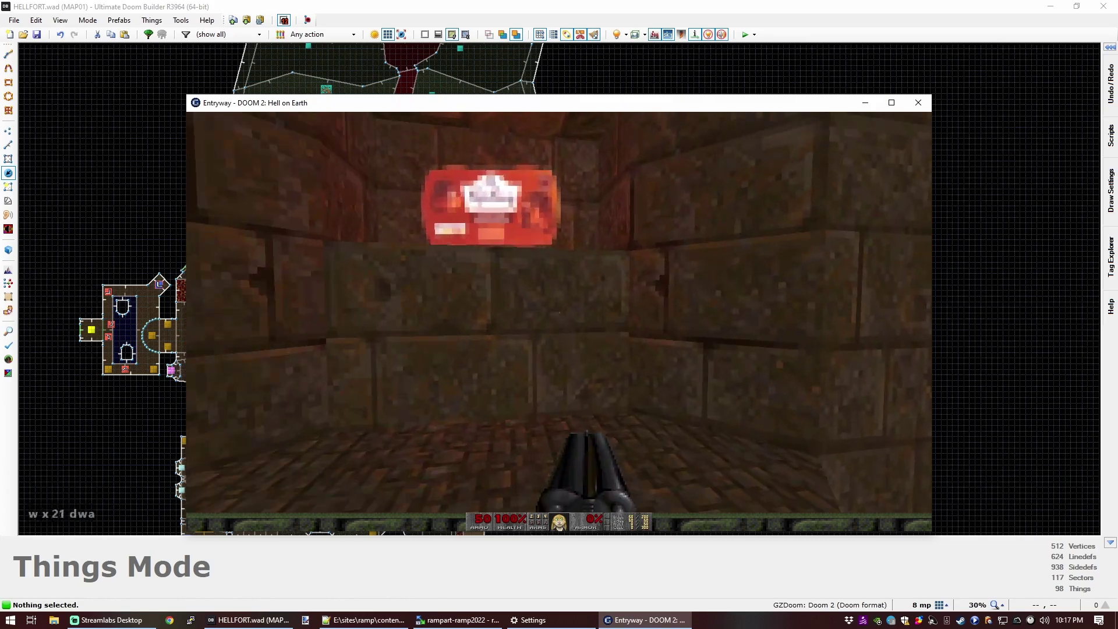
Step: Collect the red keycard from the raised alcove and head out to the lower floor near the skull column
{"action": "key", "text": "w"}
{"action": "key", "text": "d"}
{"action": "key", "text": "d"}
{"action": "key", "text": "d"}
{"action": "key", "text": "w"}
{"action": "key", "text": "a"}
{"action": "key", "text": "a"}
{"action": "key", "text": "w"}
{"action": "key", "text": "a"}
{"action": "key", "text": "e"}
{"action": "key", "text": "d"}
{"action": "key", "text": "w"}
{"action": "key", "text": "d"}
{"action": "key", "text": "d"}
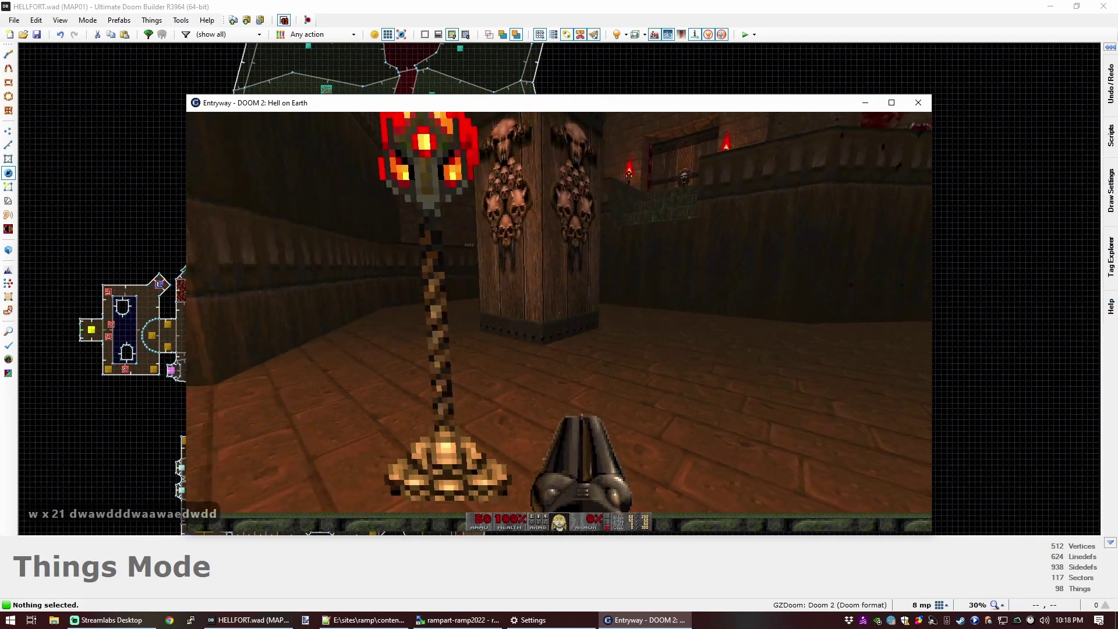
Step: Run around the green platform up to the red-skull door between the two torches and open it
{"action": "key", "text": "w"}
{"action": "key", "text": "a"}
{"action": "key", "text": "w"}
{"action": "key", "text": "w"}
{"action": "key", "text": "w"}
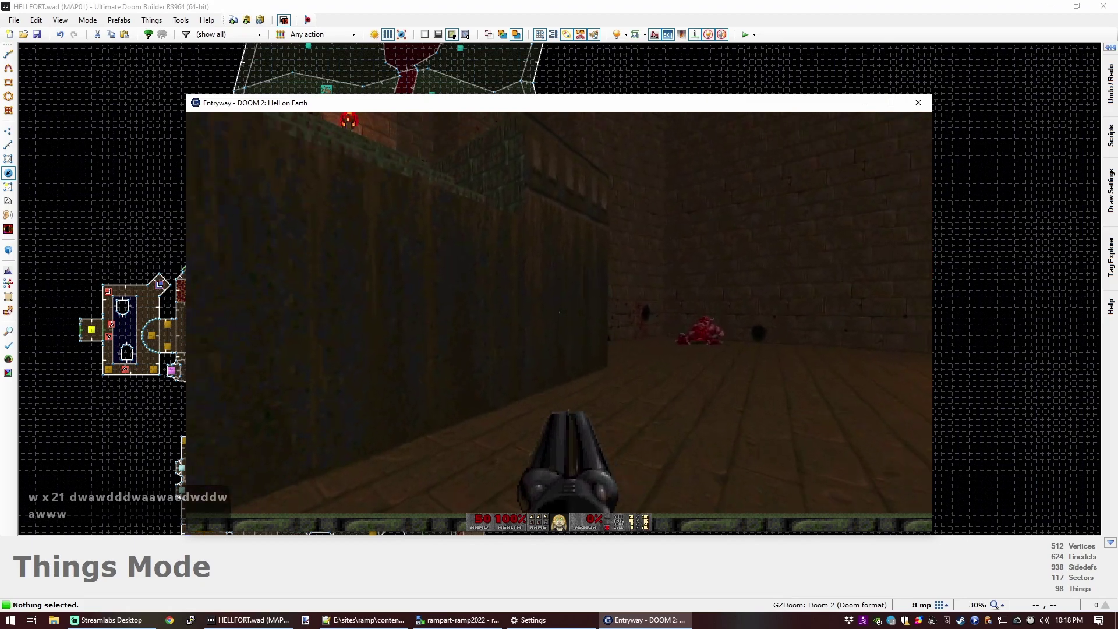
{"action": "key", "text": "w"}
{"action": "key", "text": "w"}
{"action": "key", "text": "w"}
{"action": "key", "text": "w"}
{"action": "key", "text": "w"}
{"action": "key", "text": "w"}
{"action": "key", "text": "w"}
{"action": "key", "text": "w"}
{"action": "key", "text": "w"}
{"action": "key", "text": "w"}
{"action": "key", "text": "s"}
{"action": "key", "text": "e"}
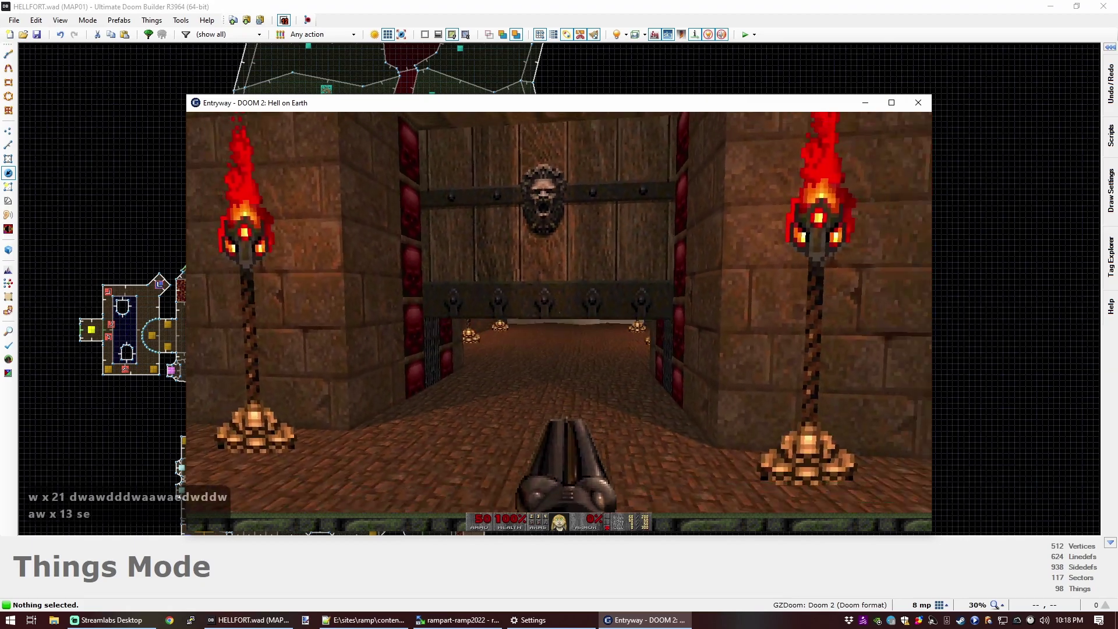
Step: Walk through the opened door to the exit to finish the level
{"action": "key", "text": "w"}
{"action": "key", "text": "w"}
{"action": "key", "text": "w"}
{"action": "key", "text": "w"}
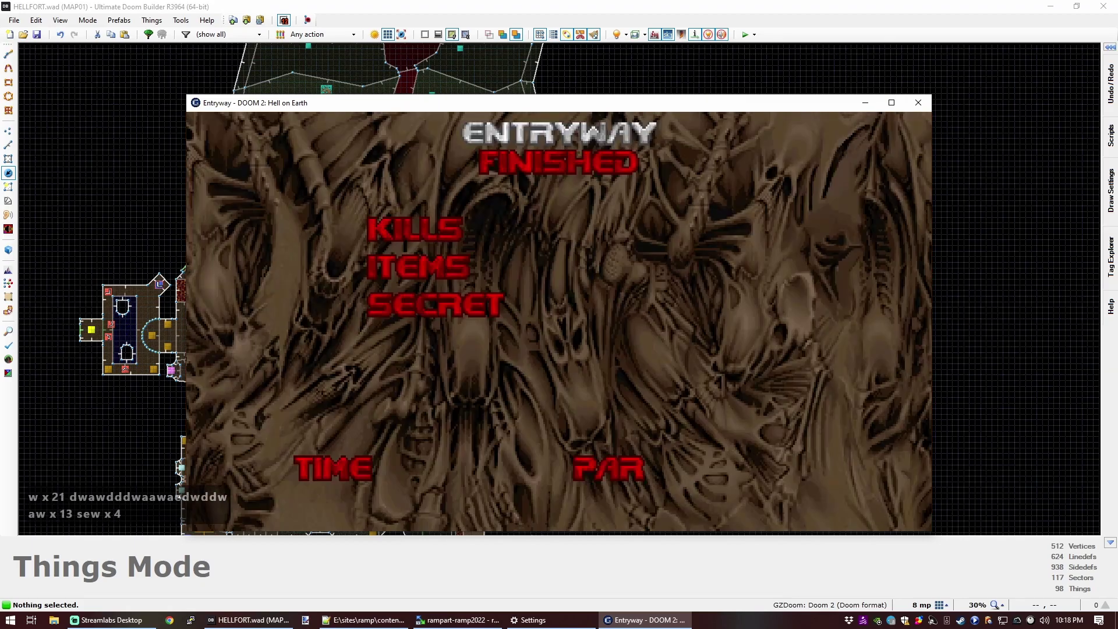
Step: Close the playtest and zoom out in the editor to the overview of the whole map
{"action": "key", "text": "alt+F4"}
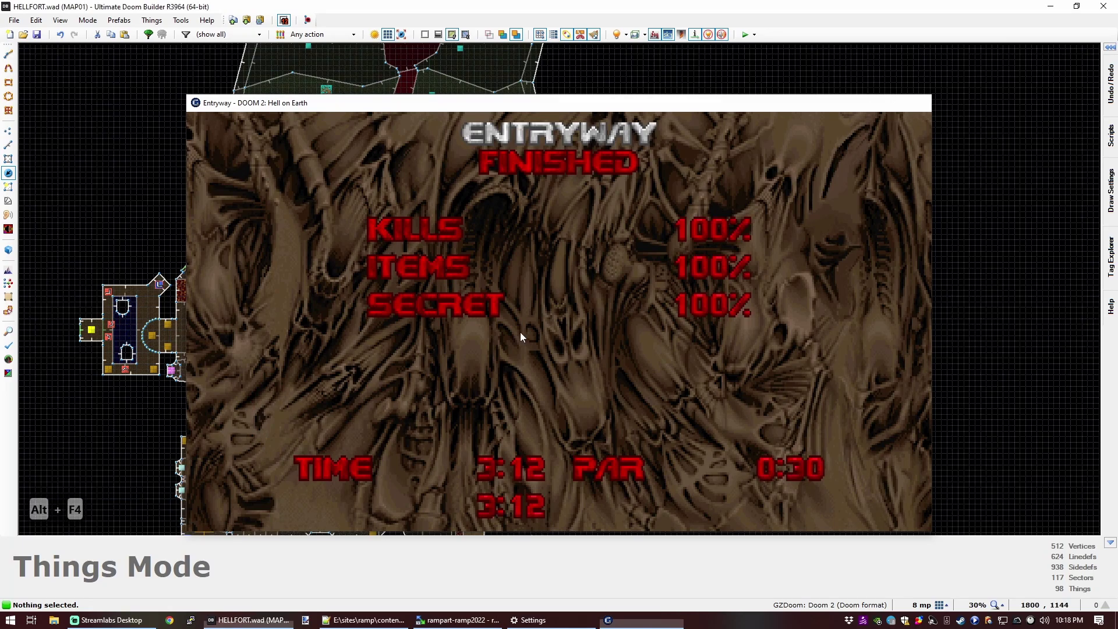
{"action": "scroll", "coordinate": [519, 332], "scroll_direction": "down", "scroll_amount": 3}
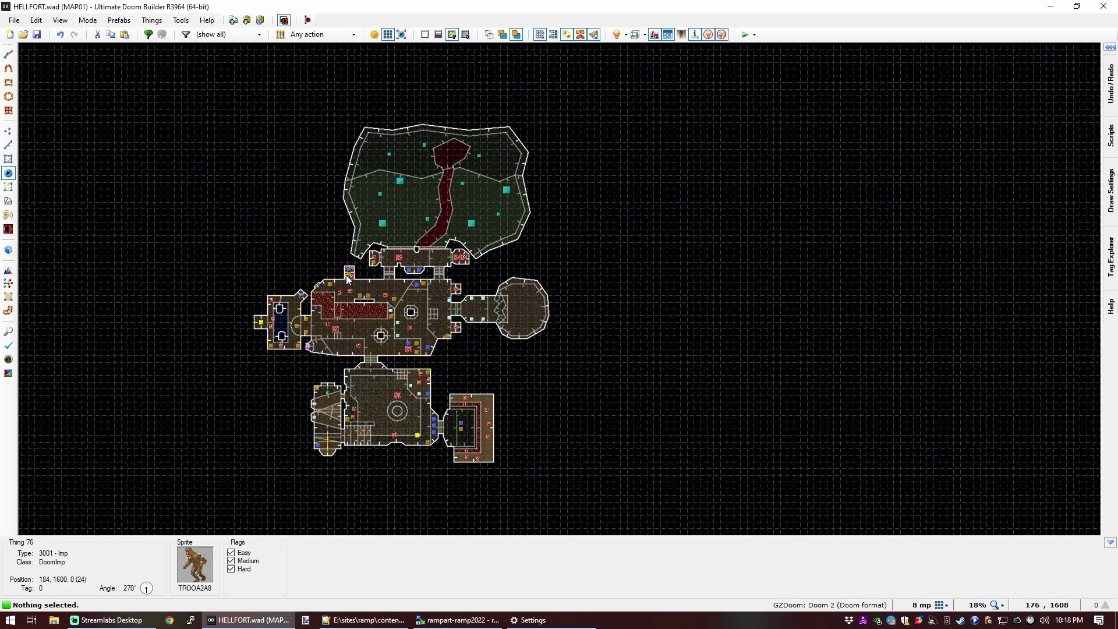